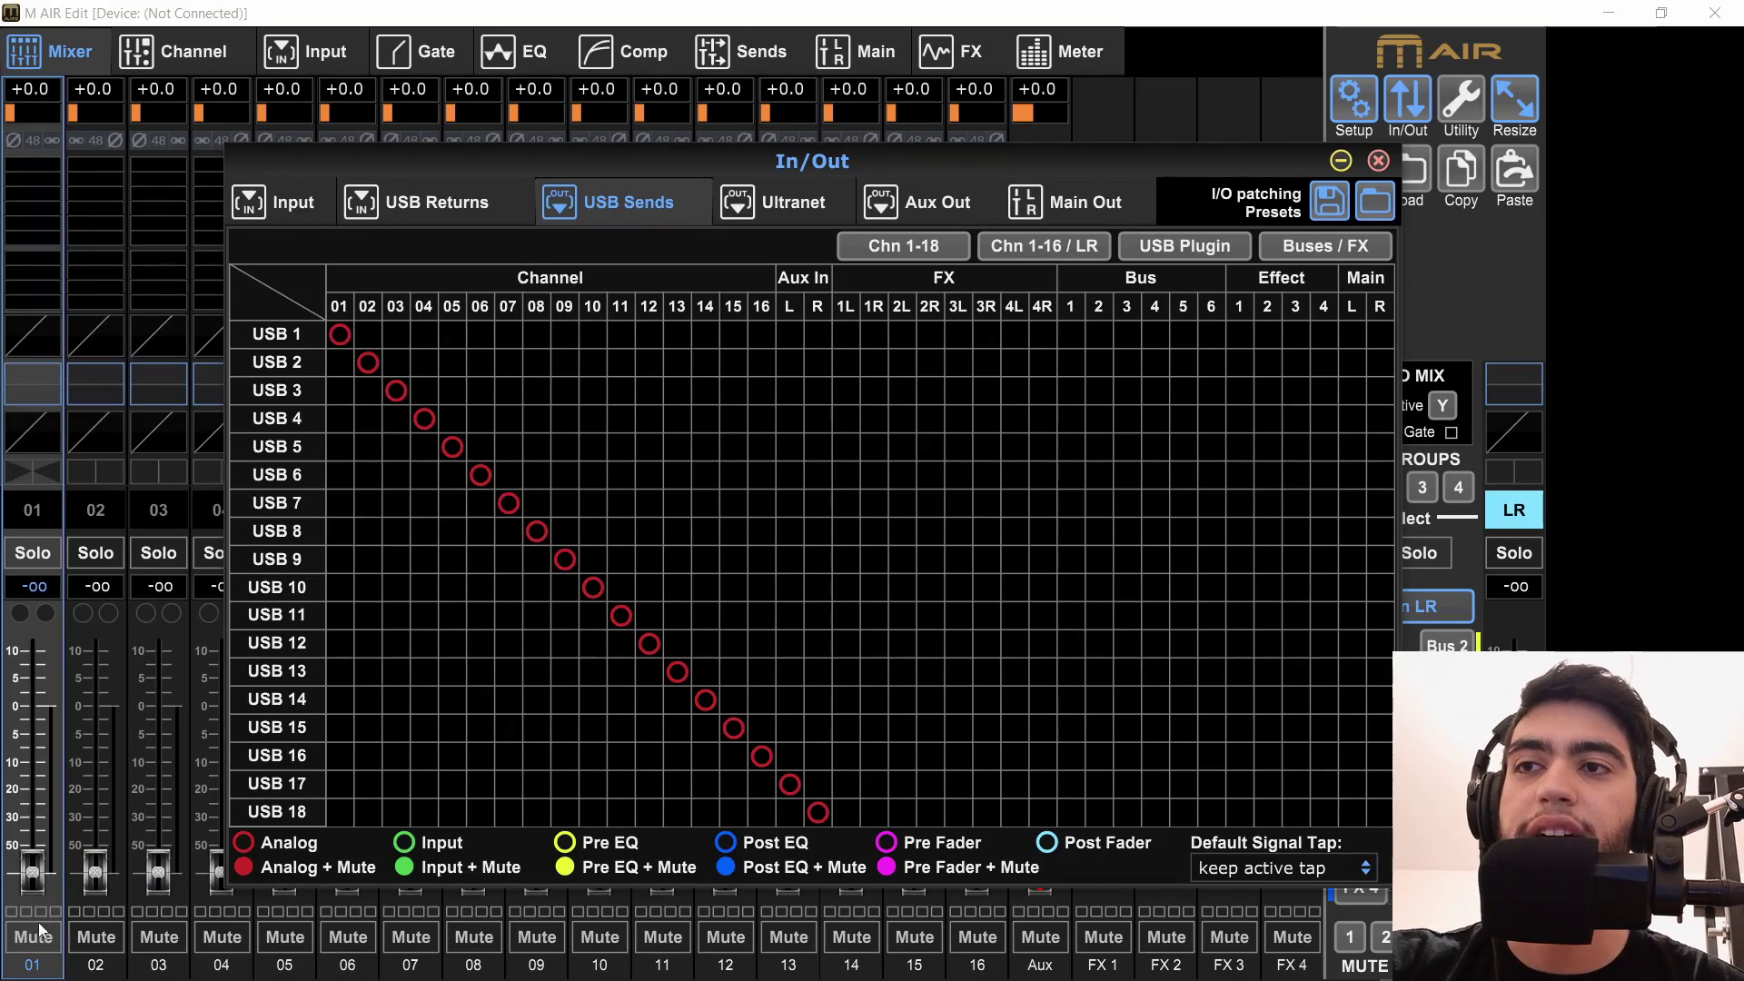
# Mute channels 01 and 02 in the mixer.
pyautogui.click(38, 934)
pyautogui.click(95, 936)
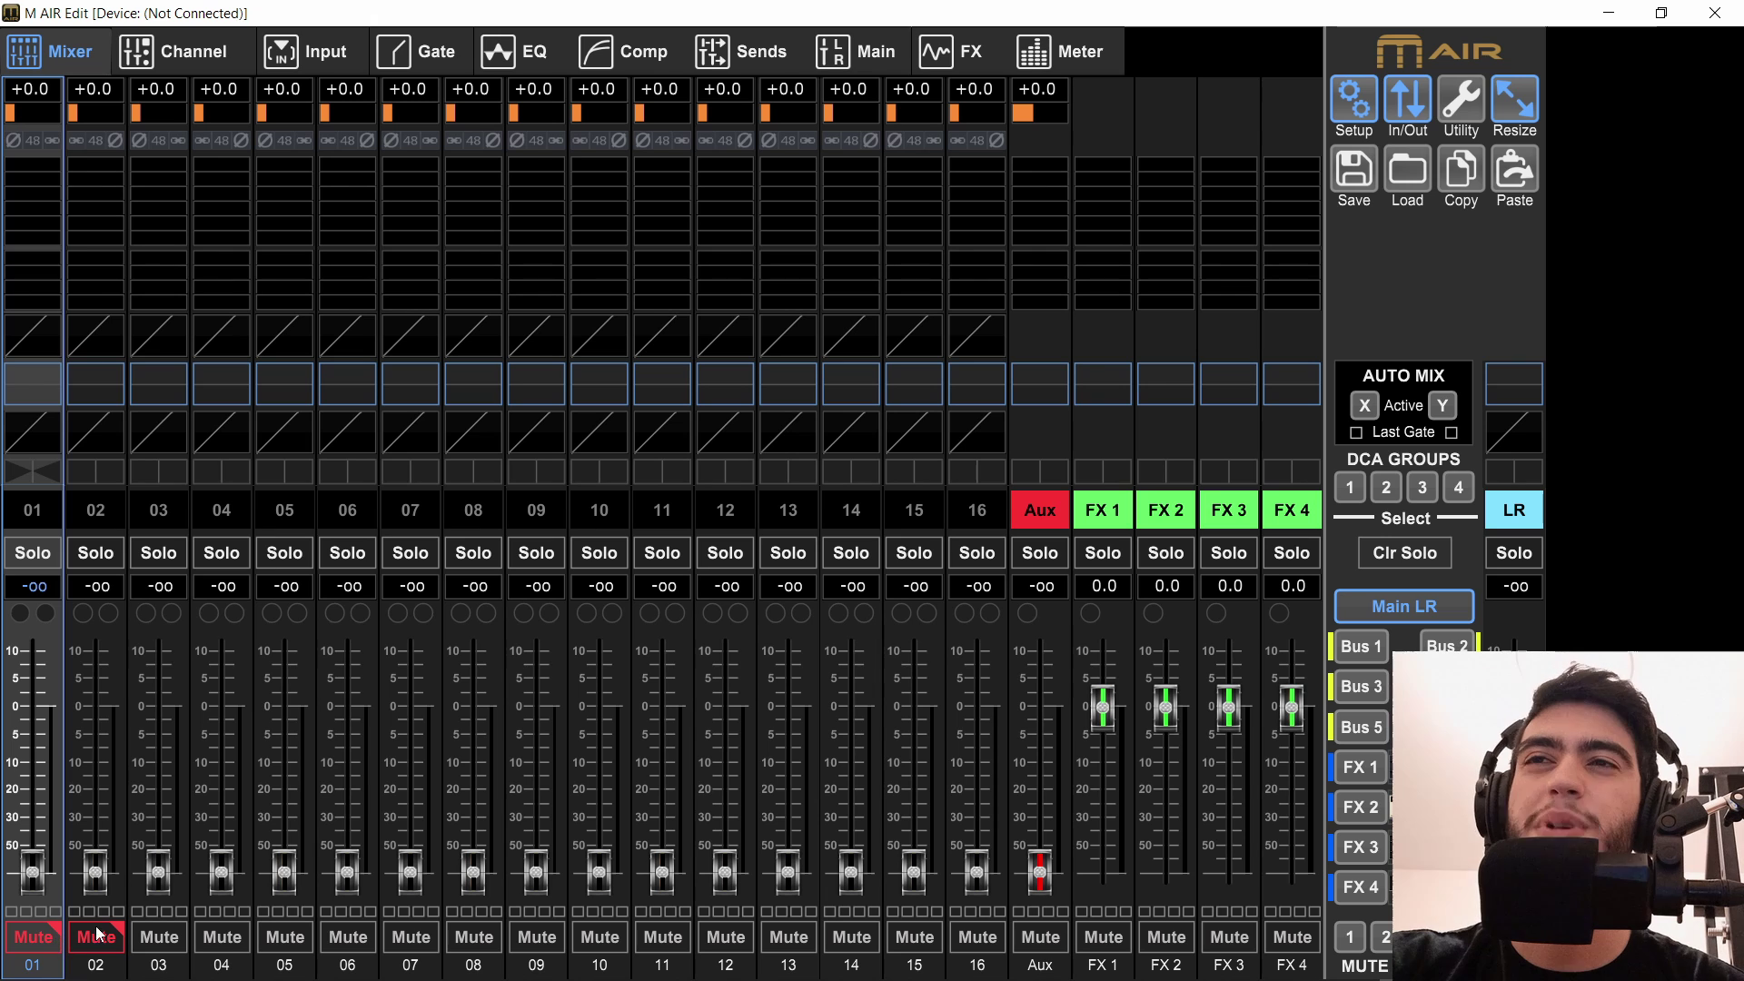
# In the USB Sends routing, change the signal tap of channel 01 on USB 1 to Analog + Mute.
pyautogui.click(1408, 109)
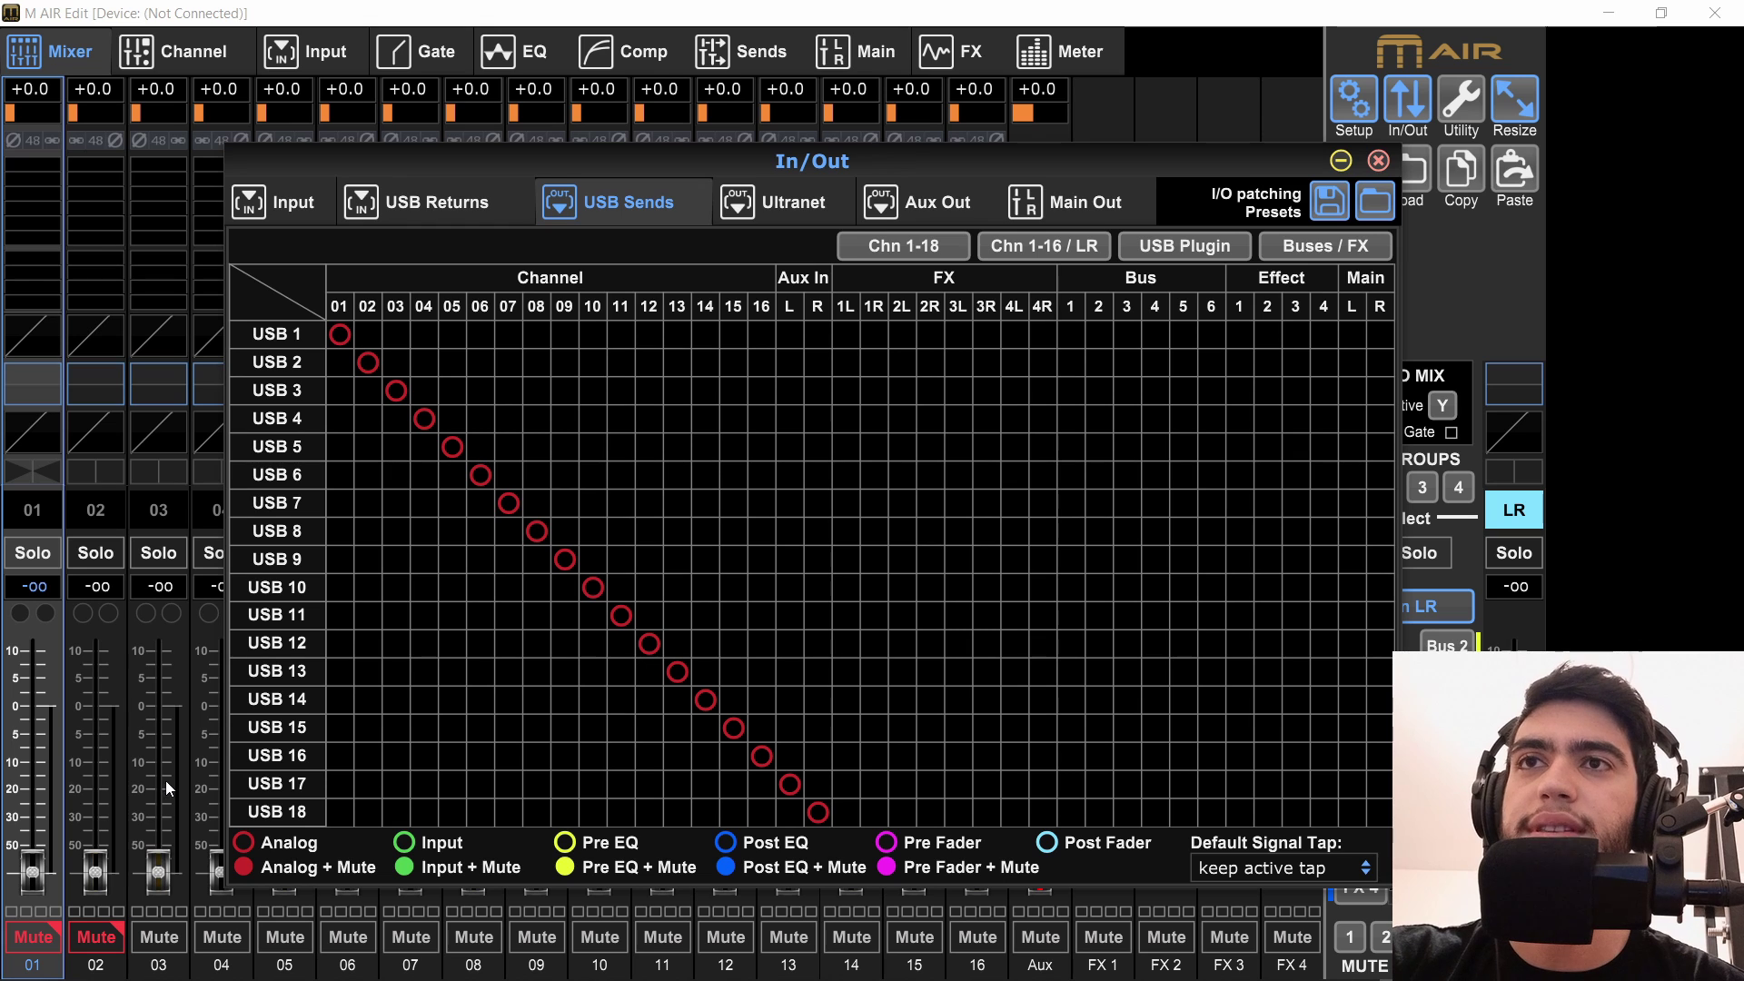
pyautogui.click(340, 336)
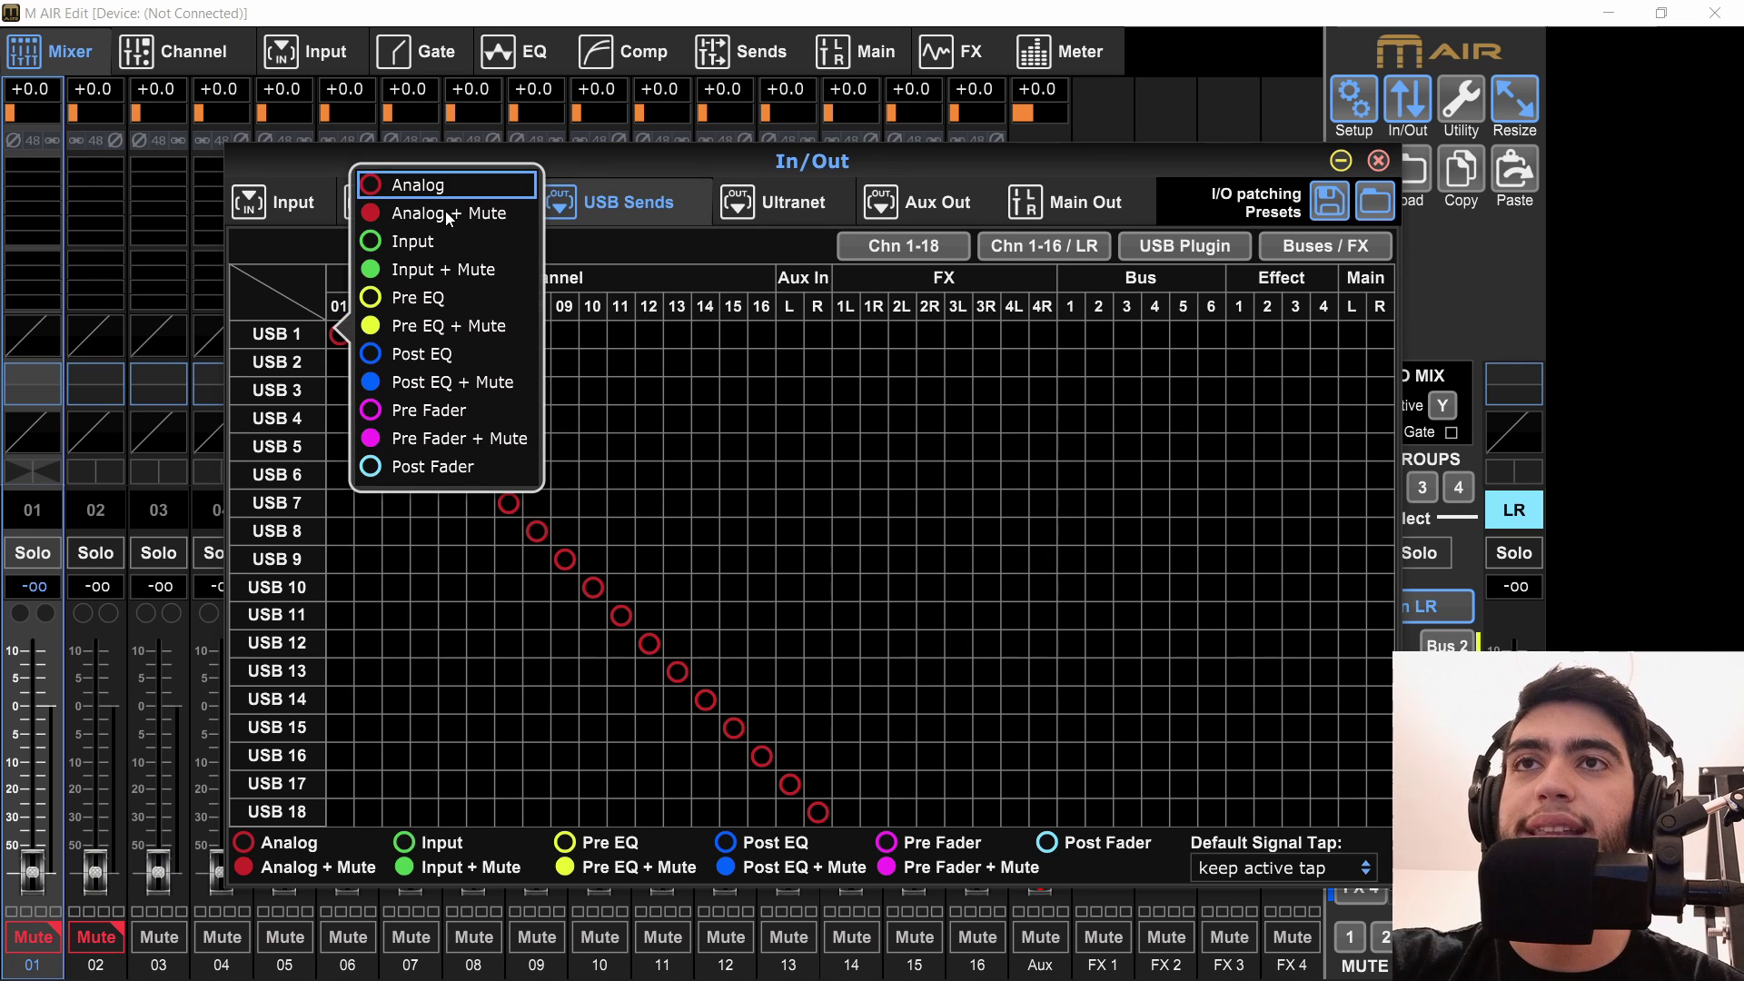
pyautogui.click(448, 215)
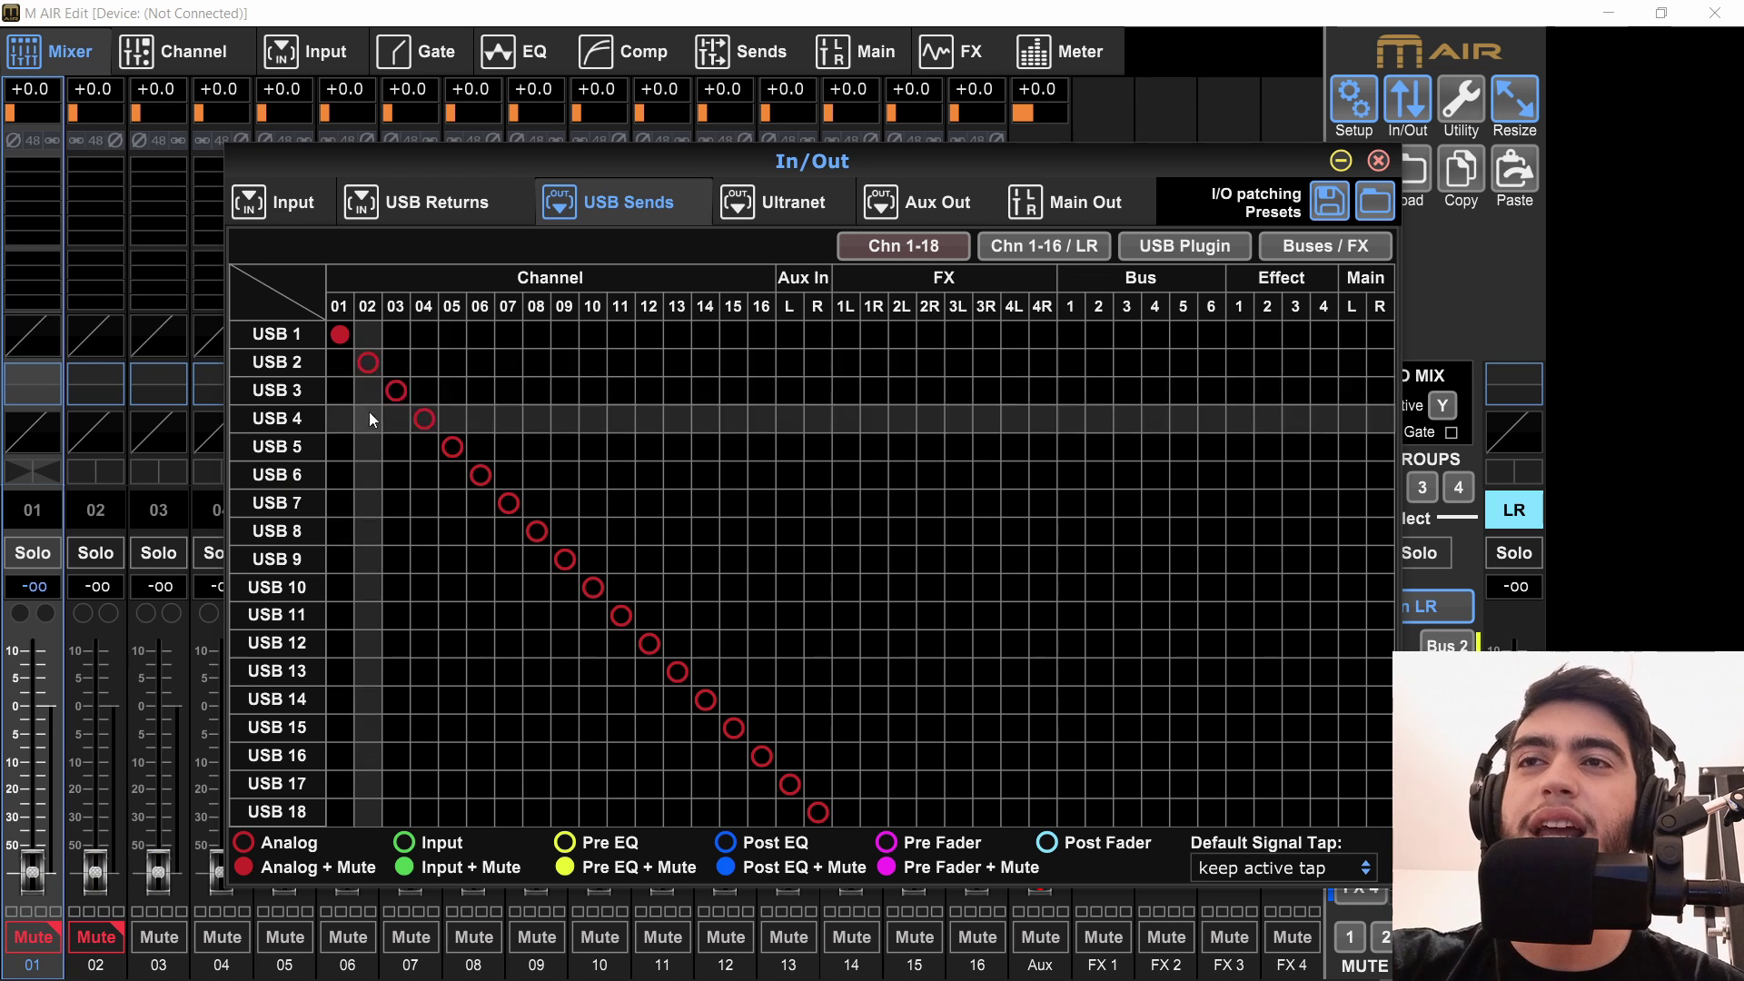
# Set the default signal tap to Analog + Mute and apply it to the existing USB 2 through USB 18 sends.
pyautogui.click(1252, 860)
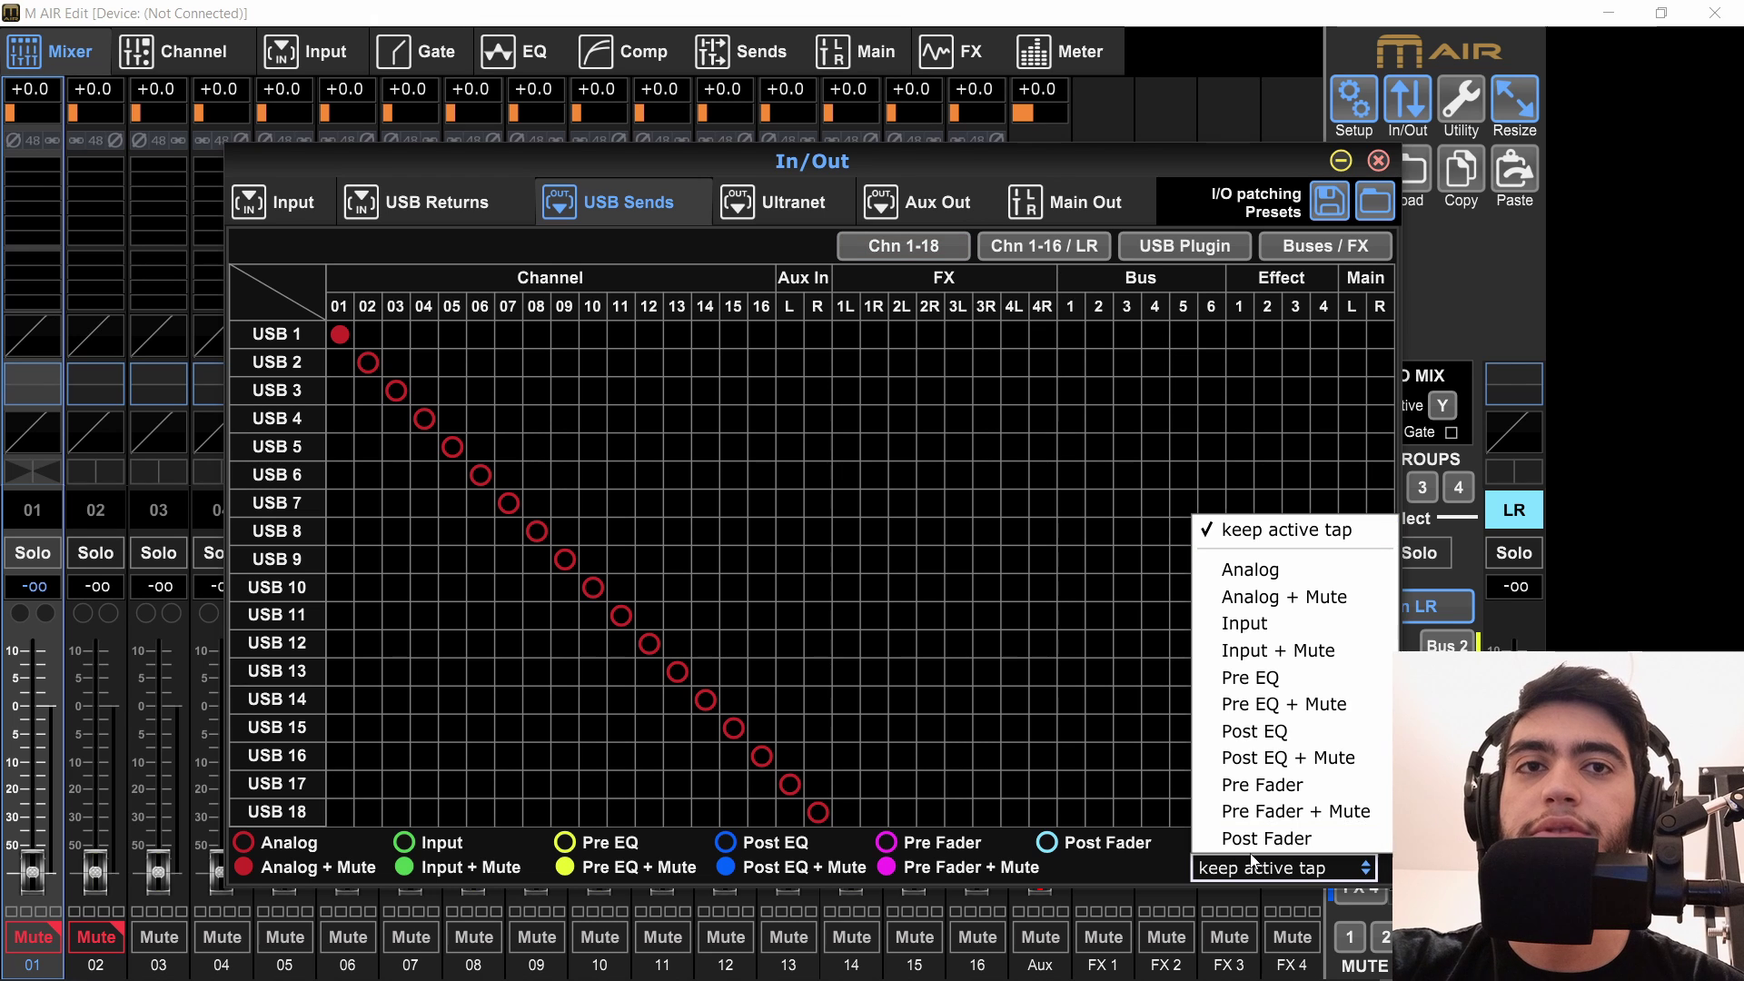
pyautogui.click(1230, 601)
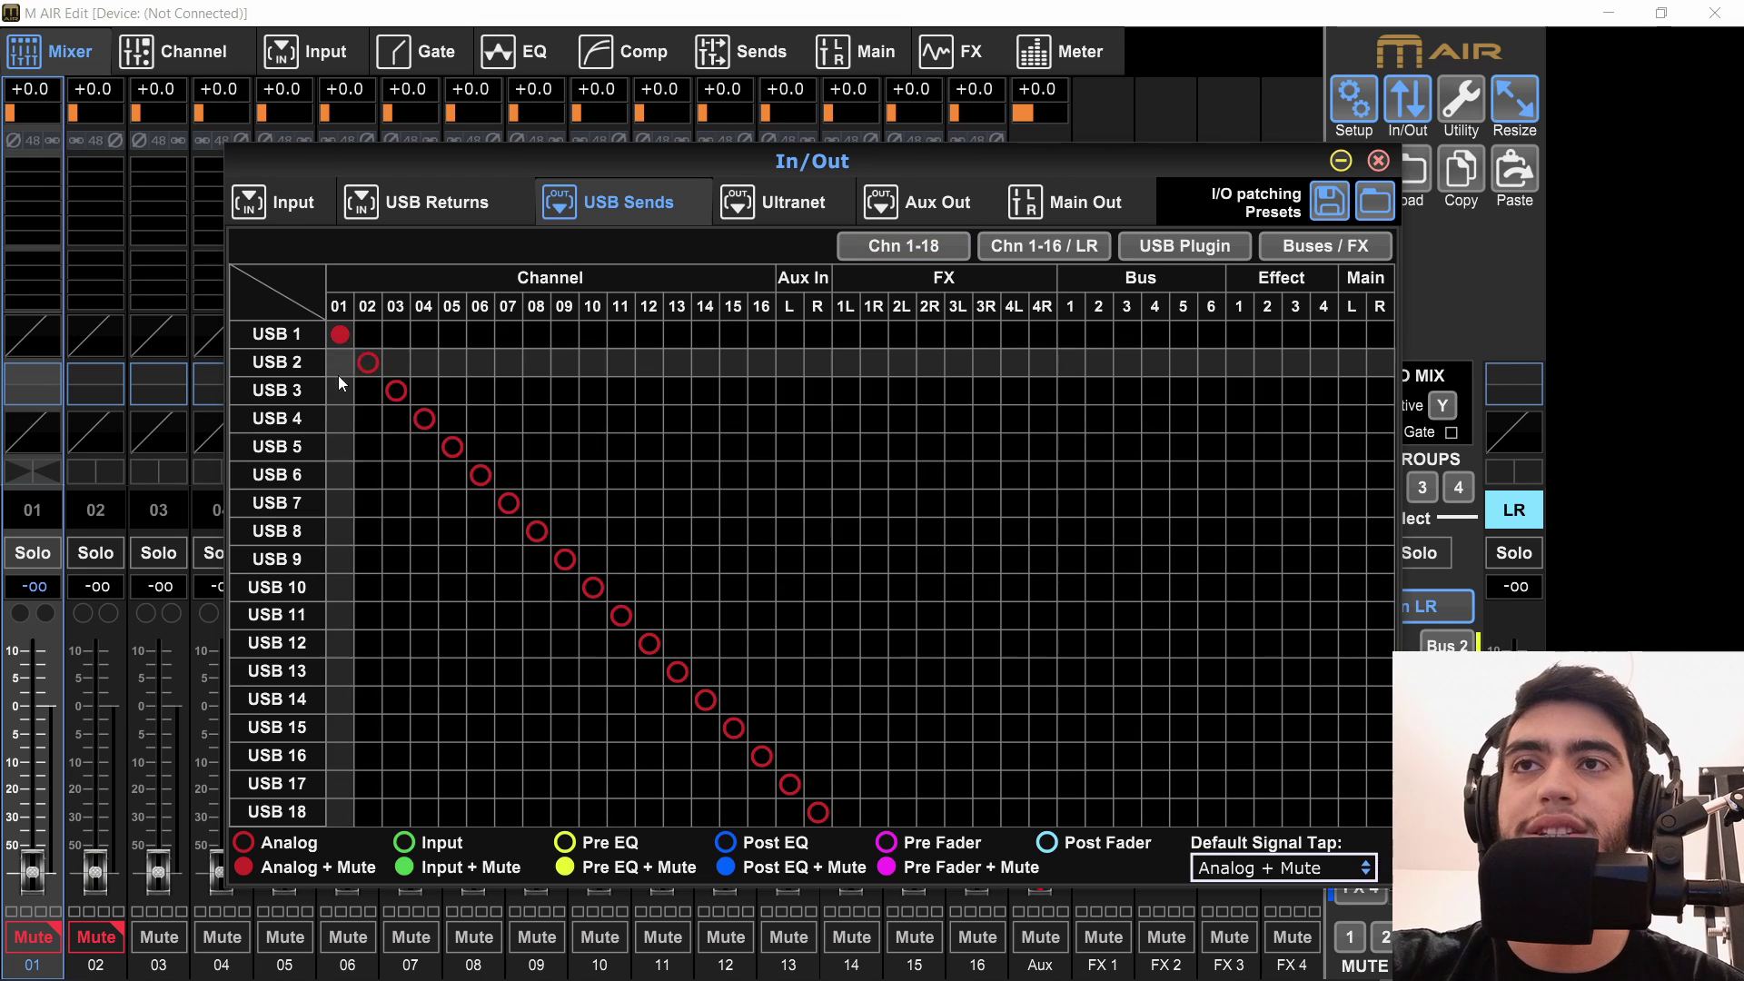
pyautogui.click(373, 363)
pyautogui.click(397, 391)
pyautogui.click(424, 419)
pyautogui.click(452, 446)
pyautogui.click(480, 475)
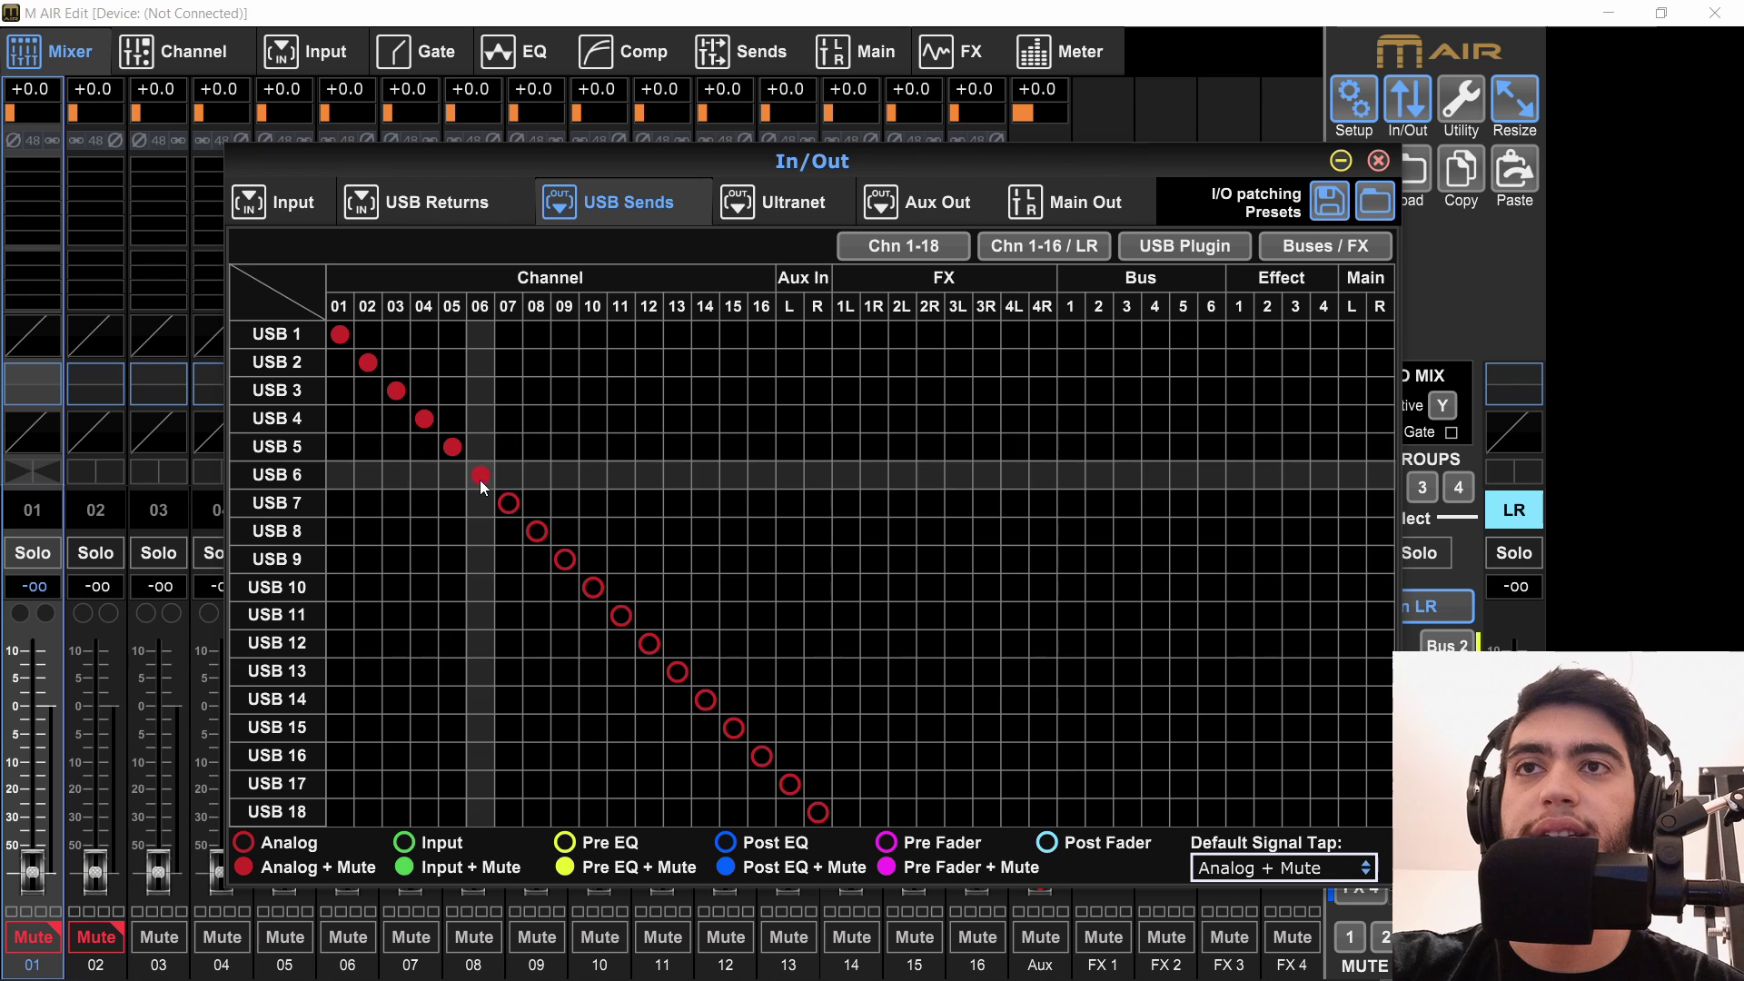
pyautogui.click(509, 502)
pyautogui.click(536, 532)
pyautogui.click(565, 559)
pyautogui.click(593, 588)
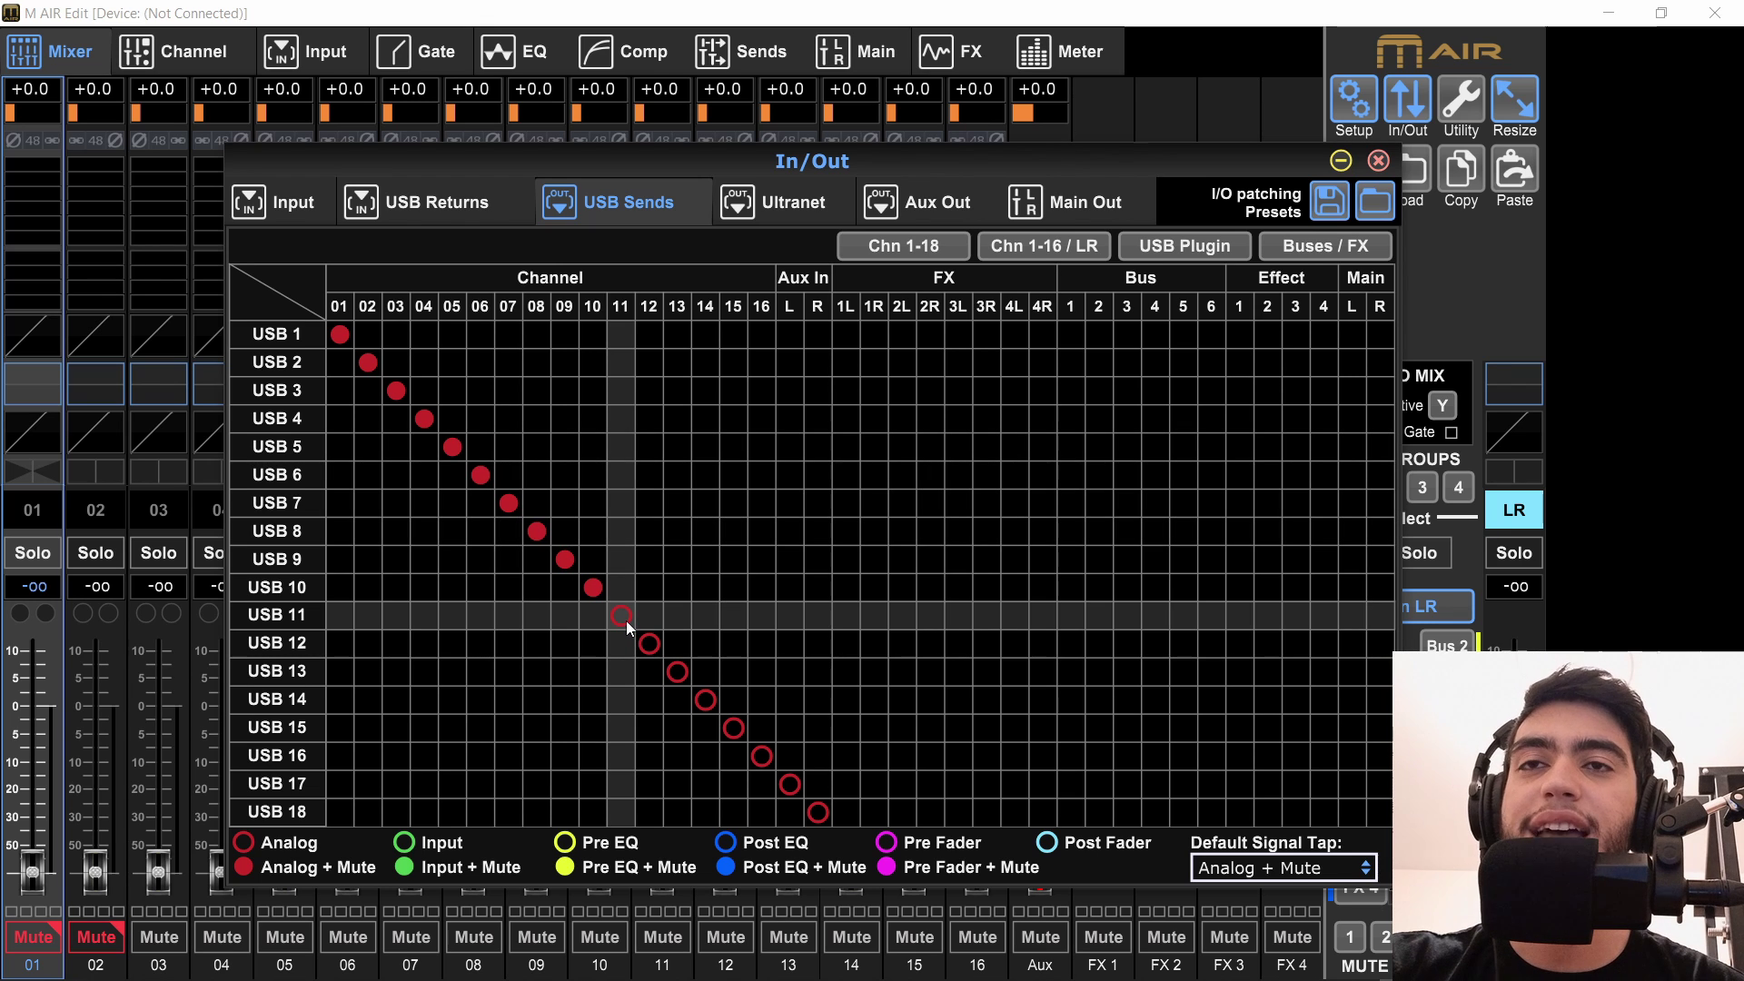
pyautogui.click(622, 616)
pyautogui.click(649, 645)
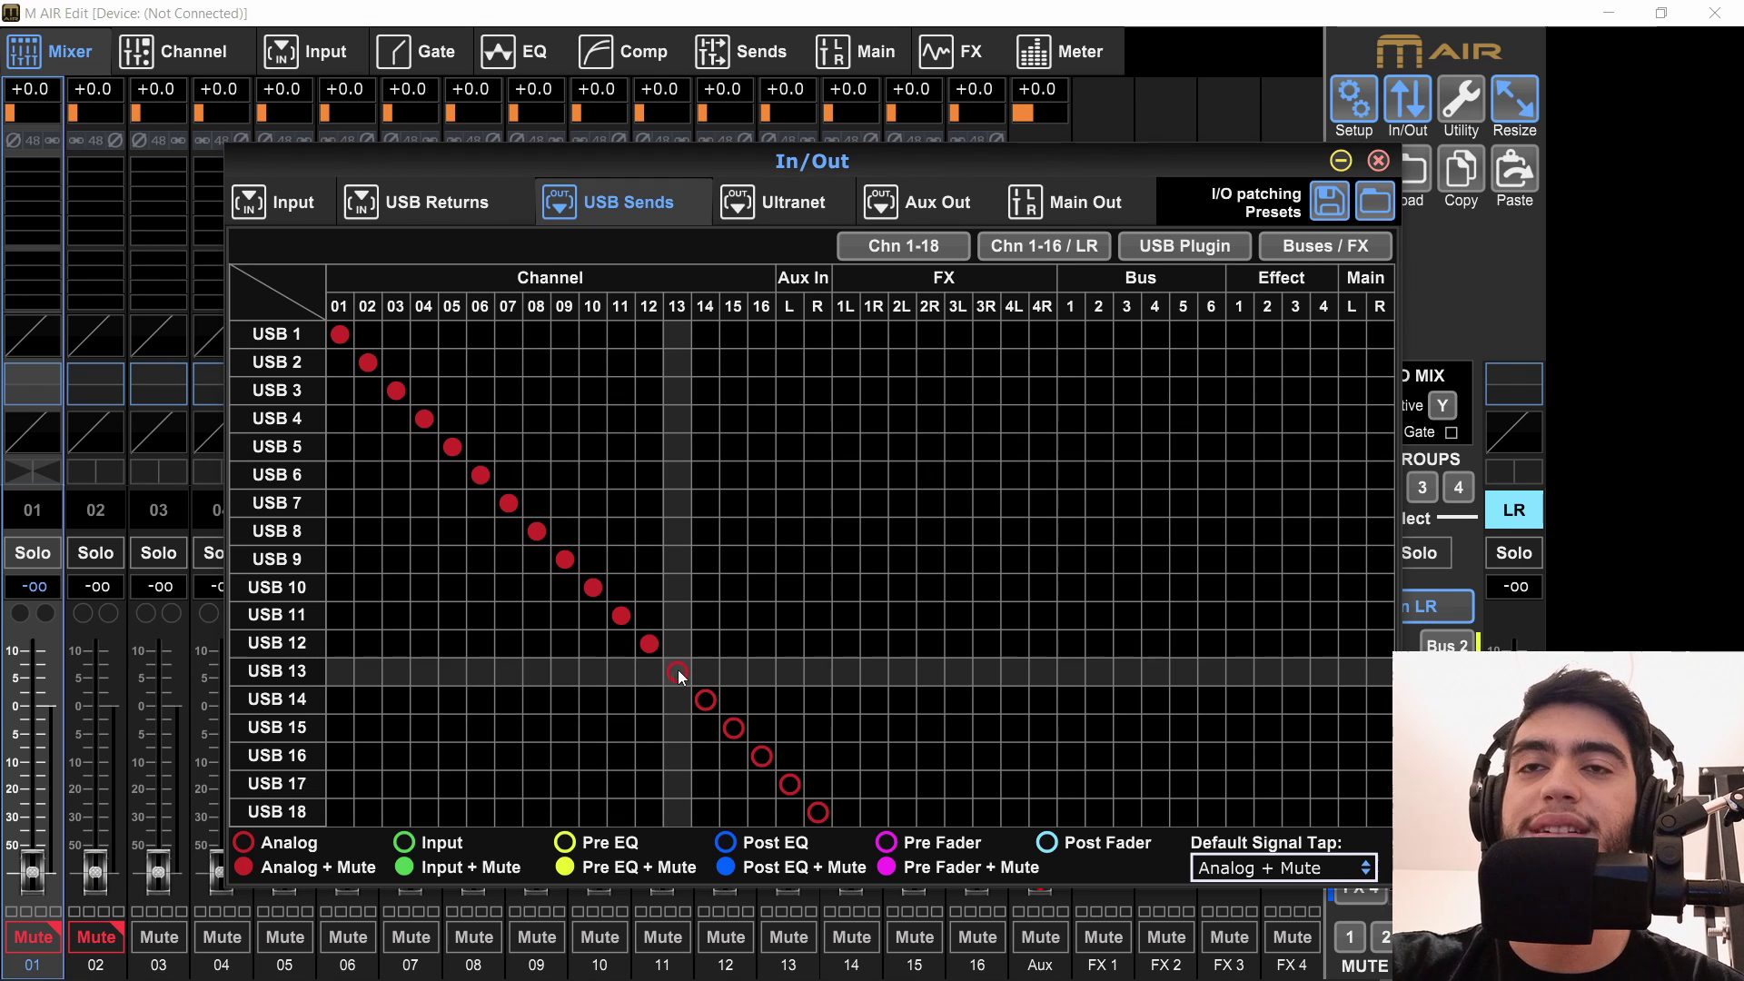
pyautogui.click(734, 728)
pyautogui.click(762, 756)
pyautogui.click(790, 783)
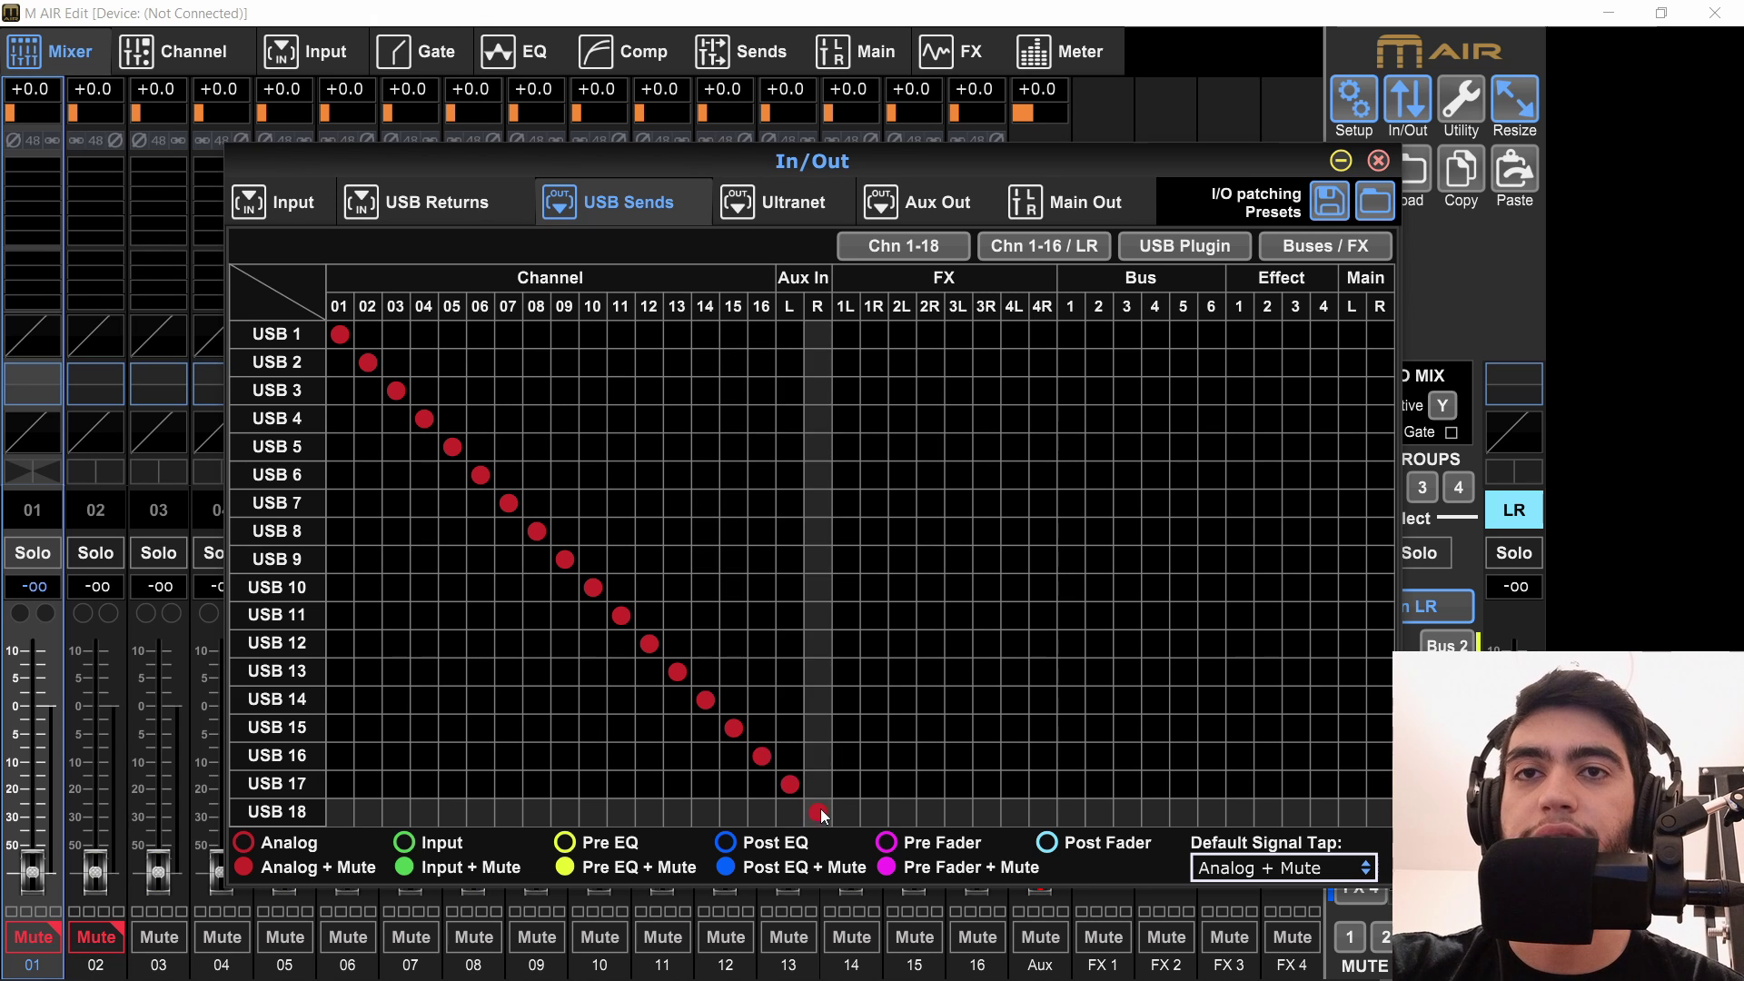
# Mute channel 04 and bring the In/Out routing back up.
pyautogui.click(221, 937)
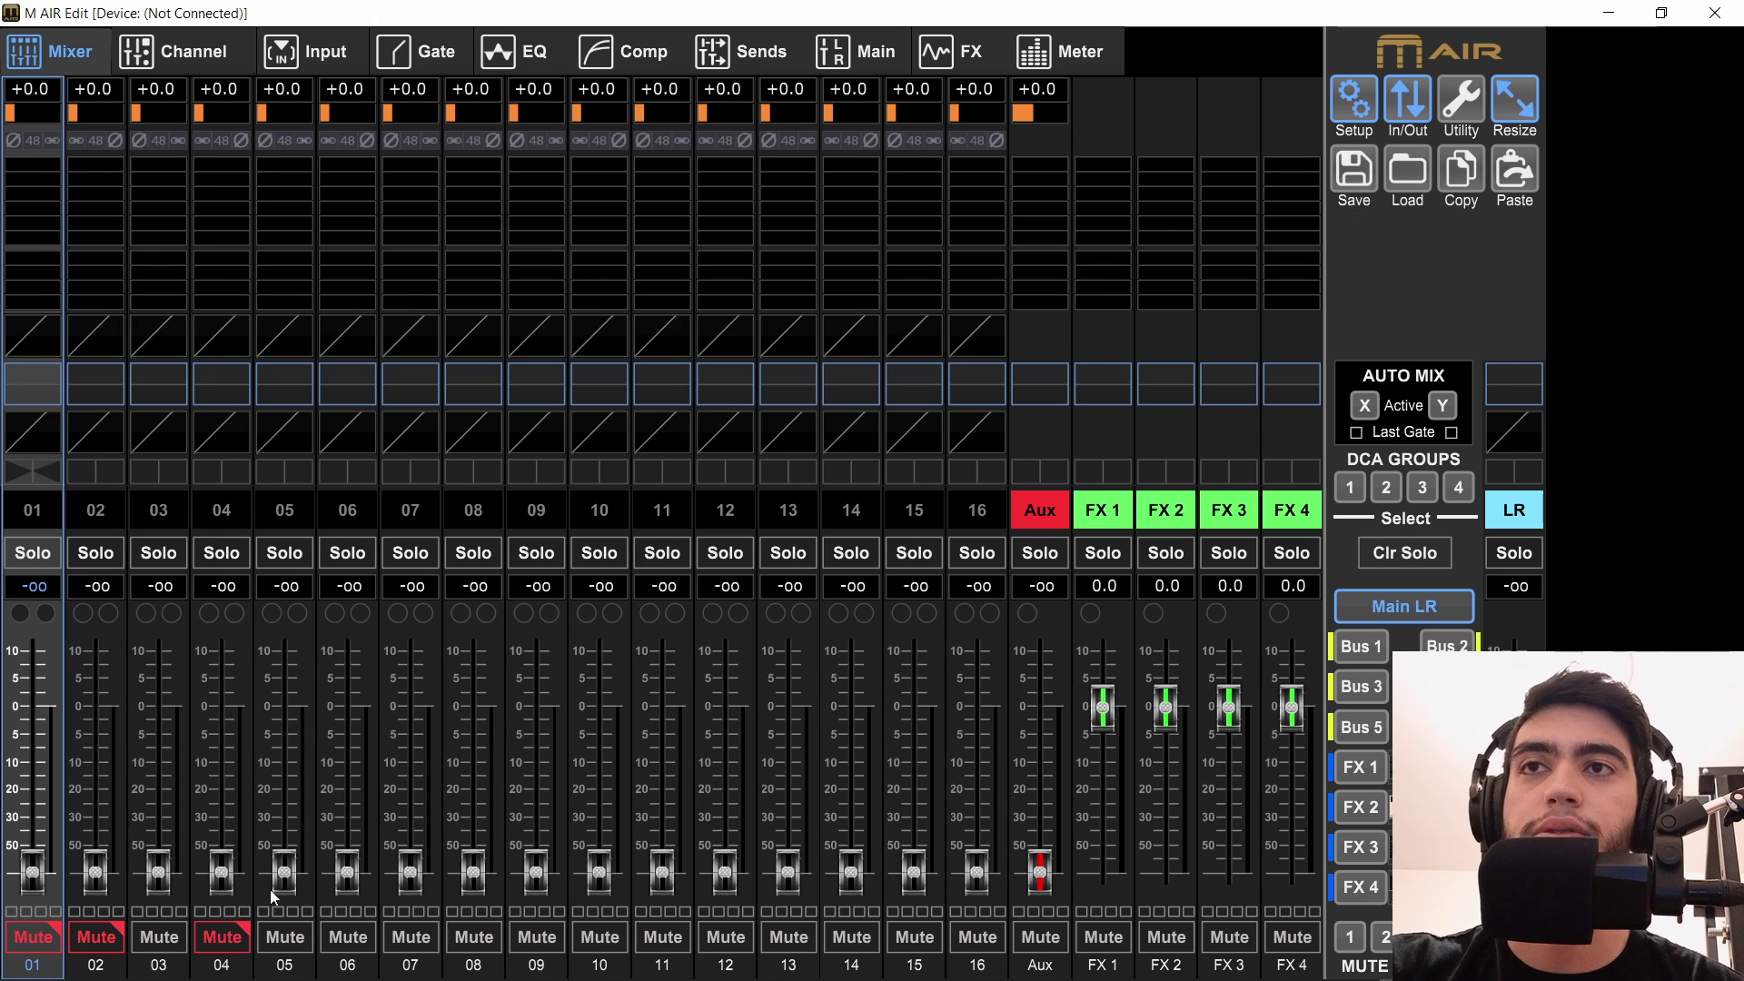
pyautogui.click(1399, 111)
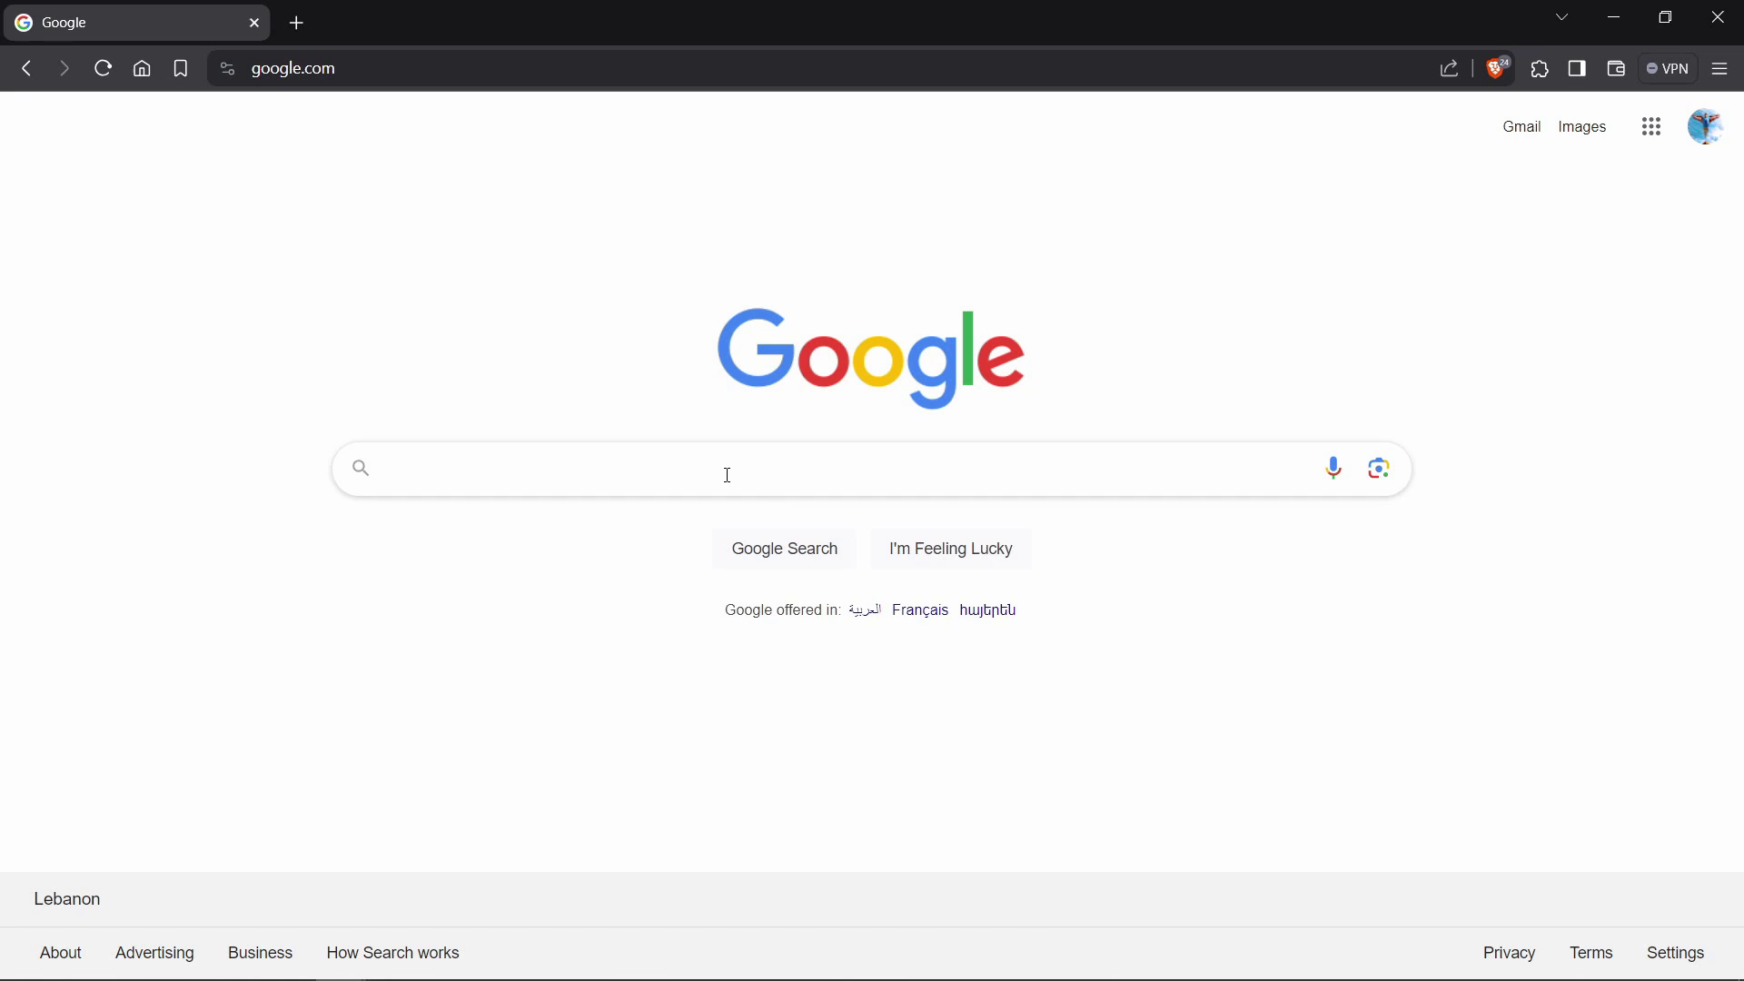
# In the web browser, search Google for reaper and download the Windows 64-bit version from its download page.
pyautogui.click(727, 475)
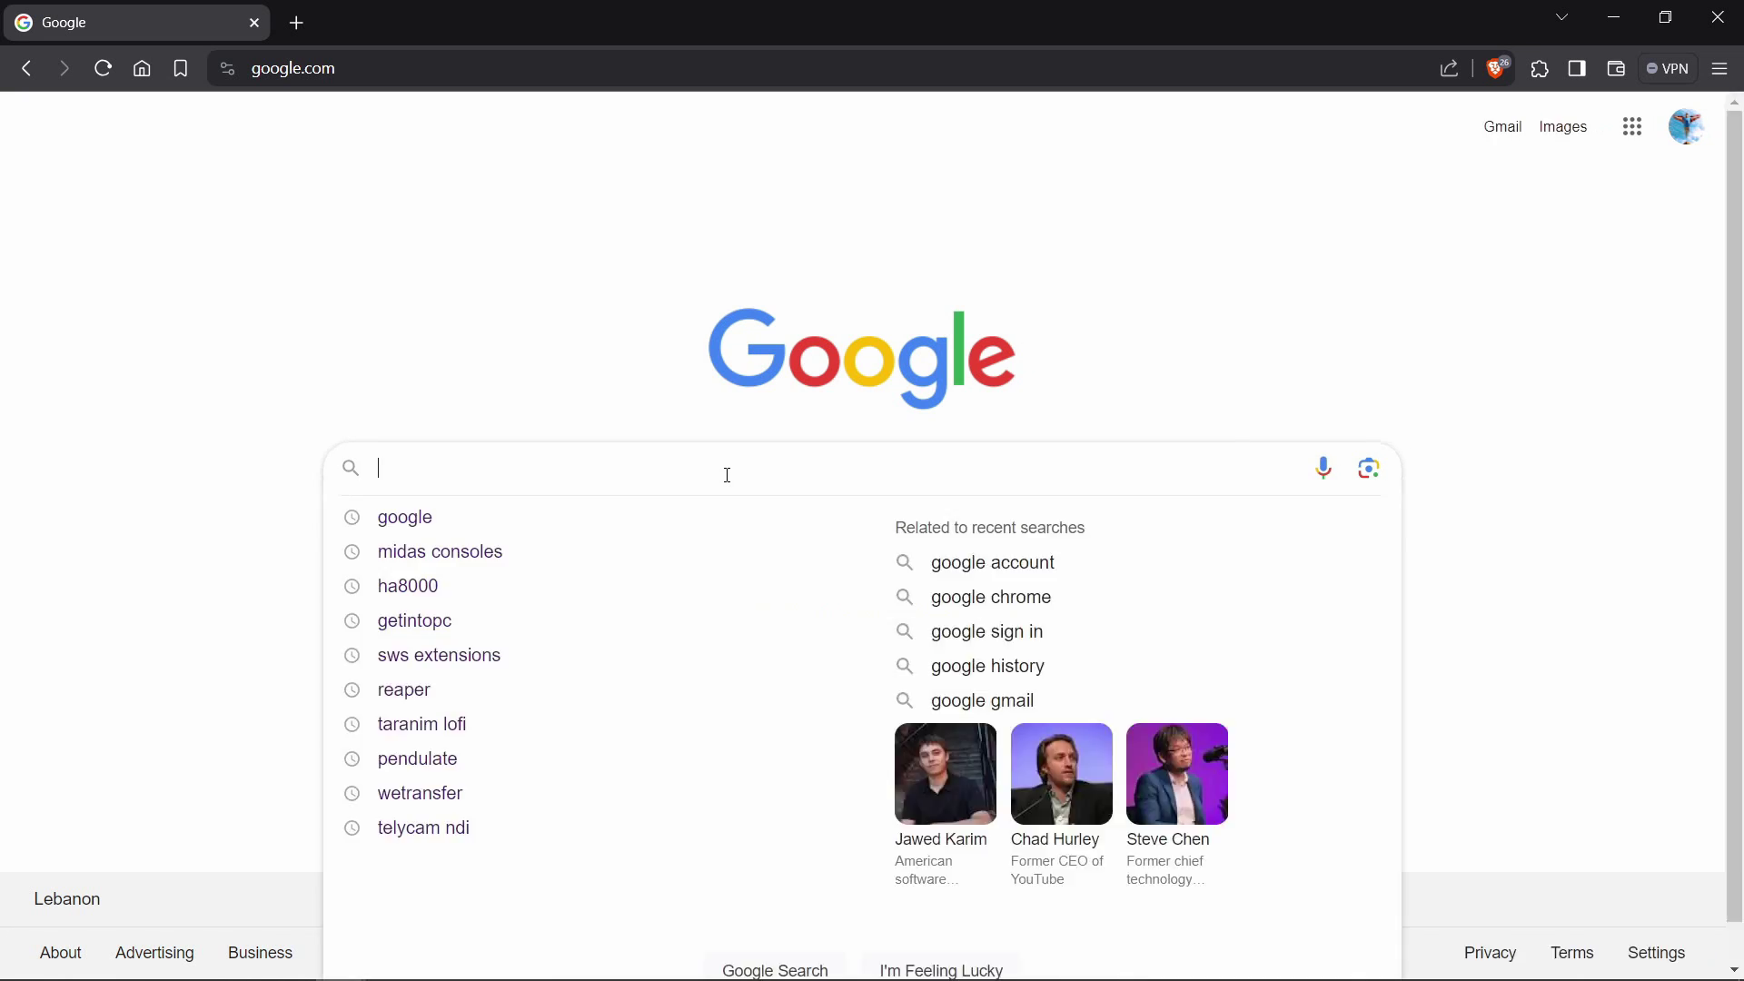
pyautogui.write('reaper')
pyautogui.press('Return')
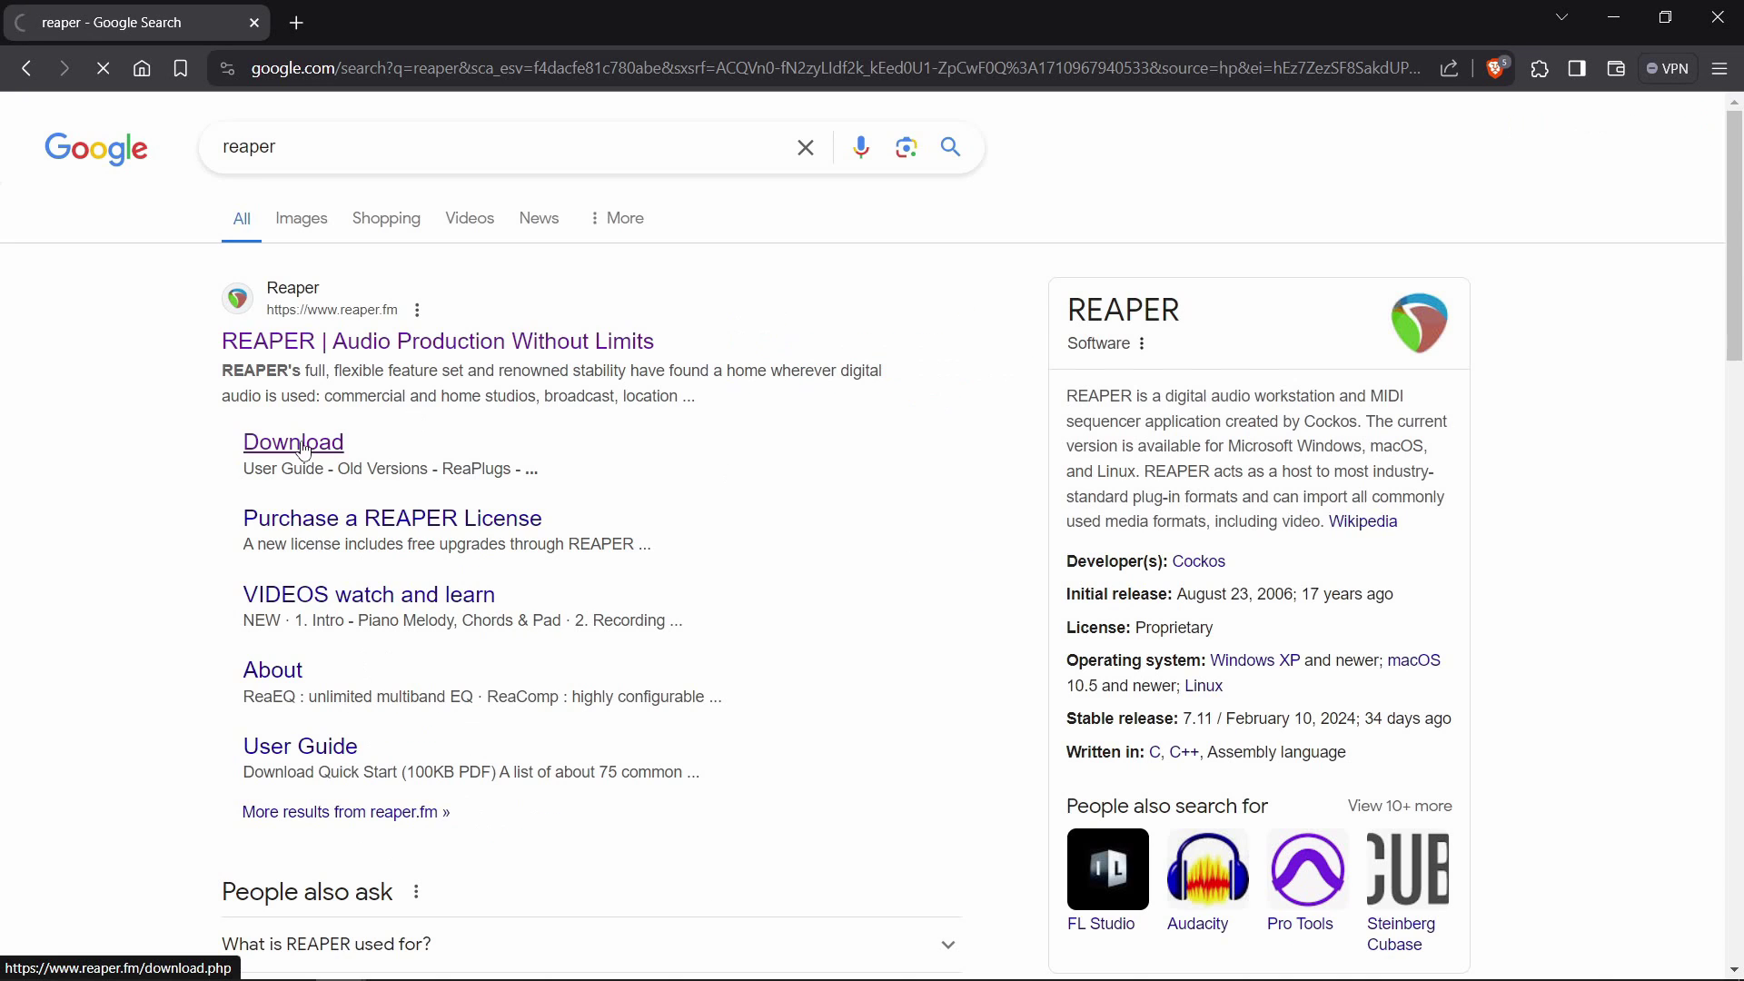
pyautogui.click(301, 440)
pyautogui.scroll(-2, 300, 441)
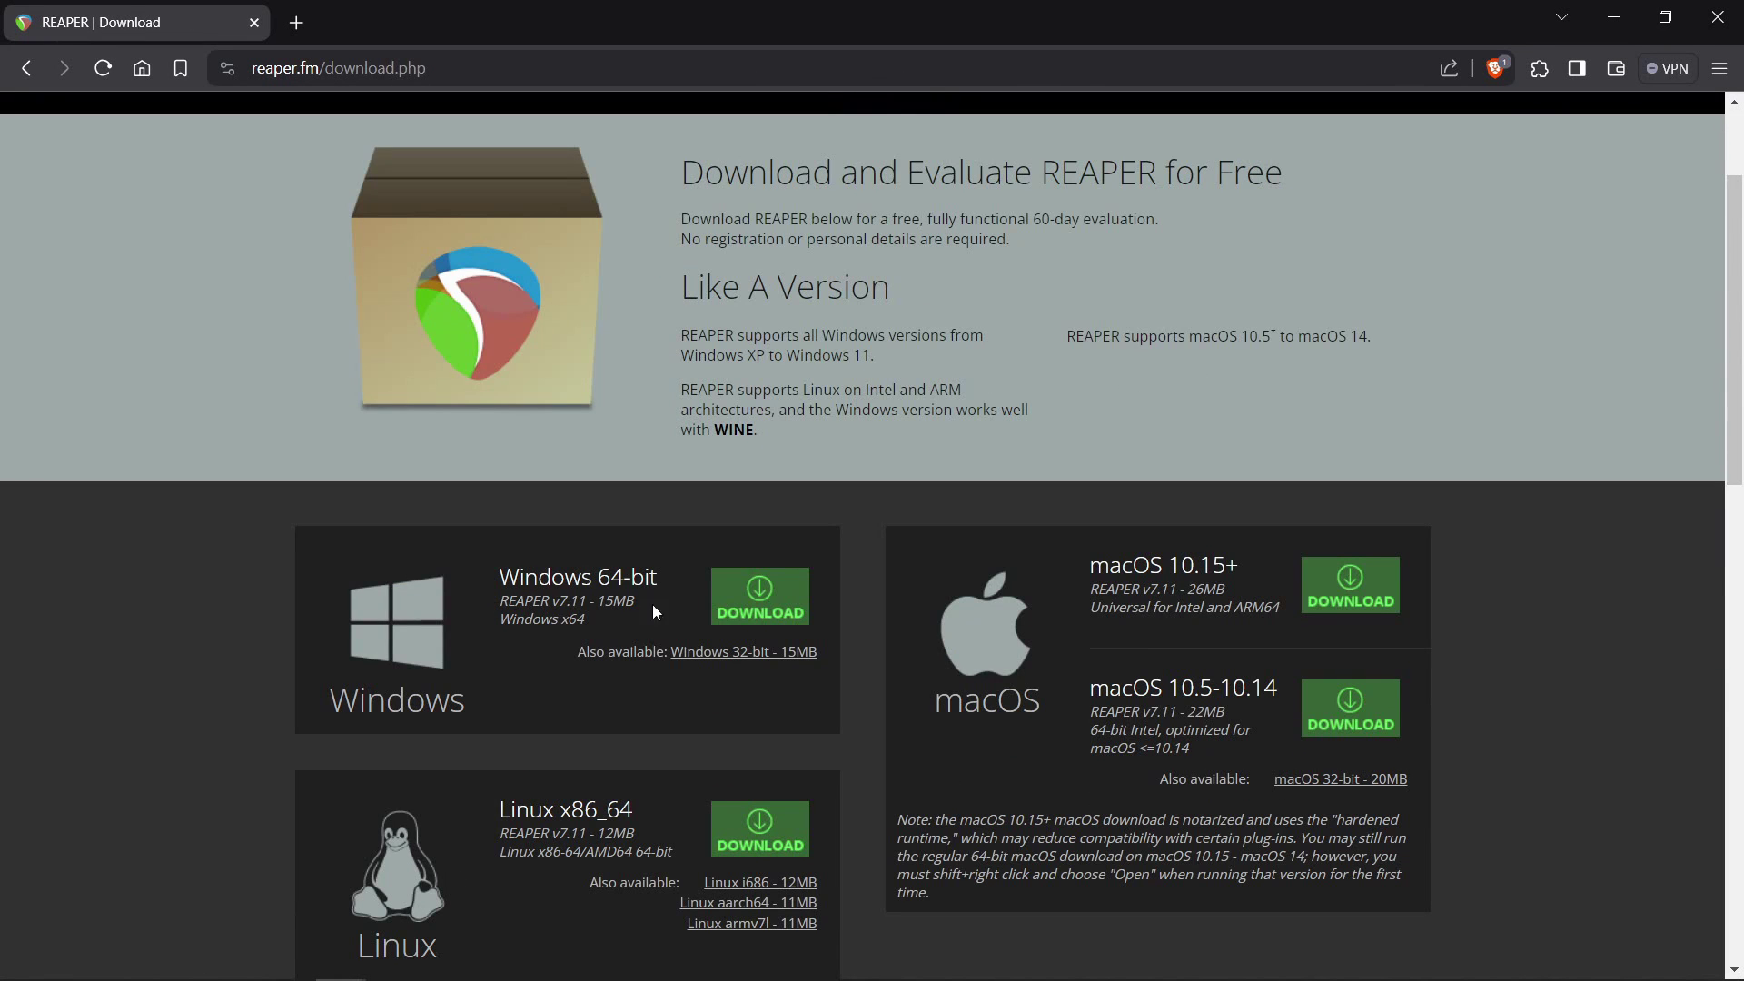
pyautogui.click(796, 610)
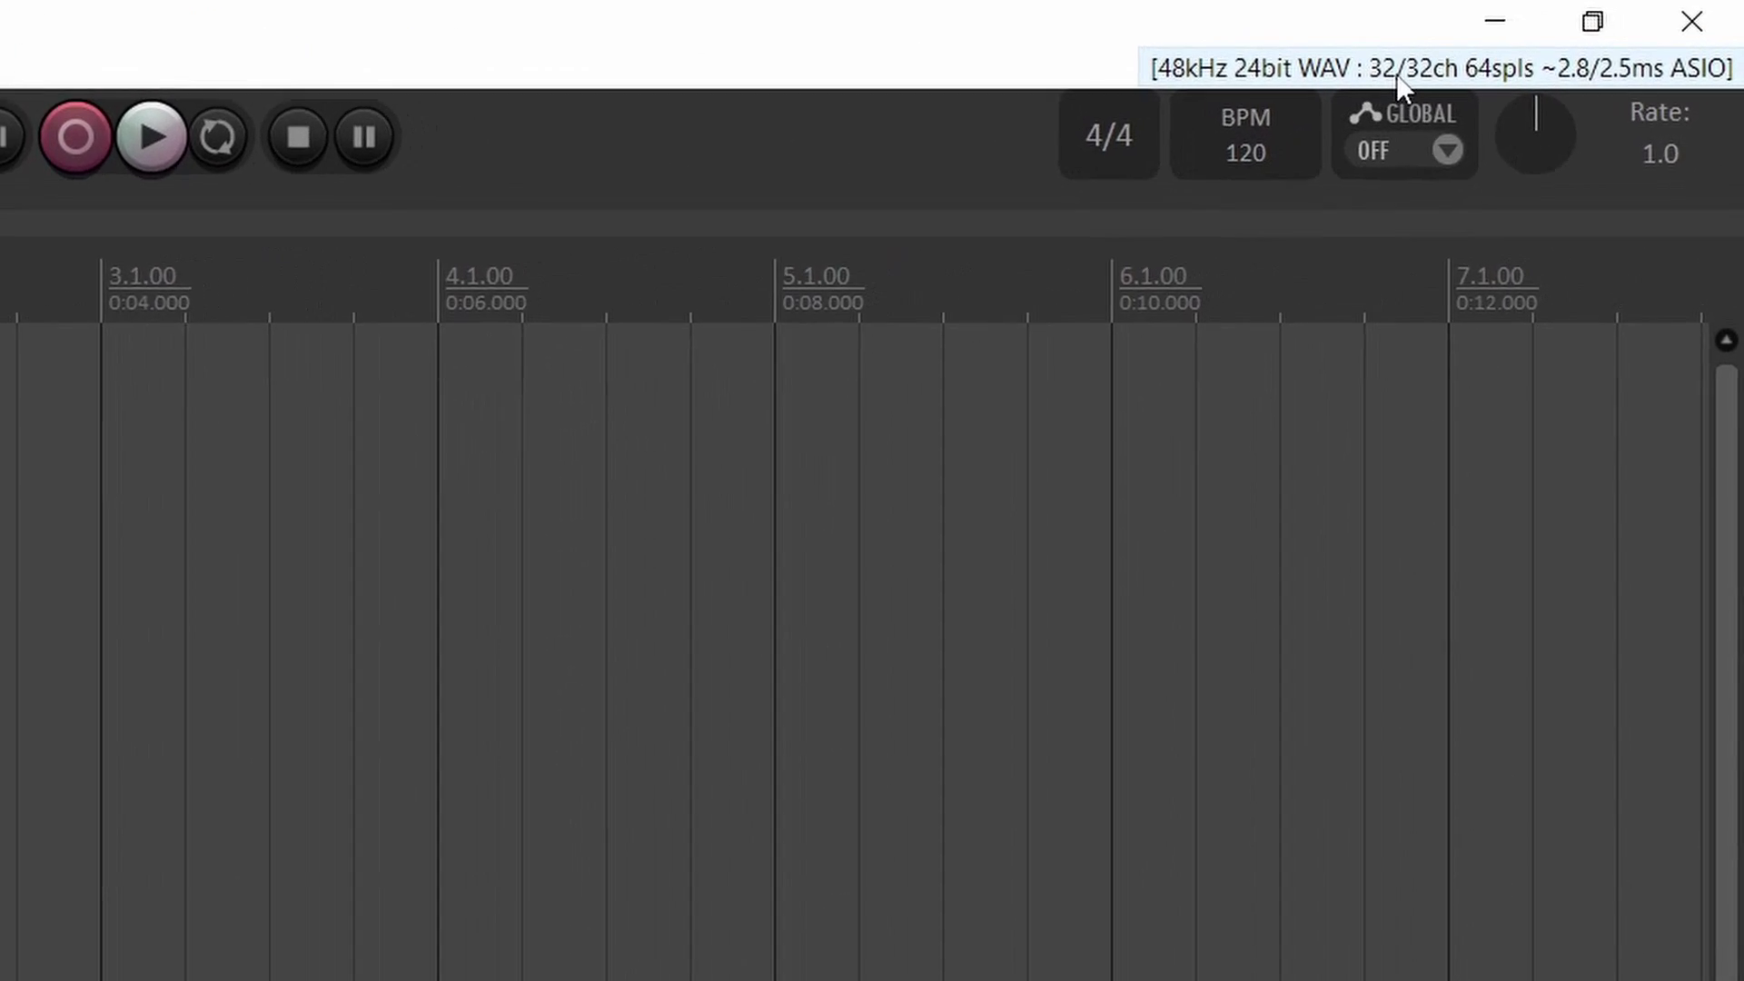
# In REAPER, open the audio device settings, keep ASIO as the audio system, and choose the MR18 ASIO Driver.
pyautogui.click(1397, 71)
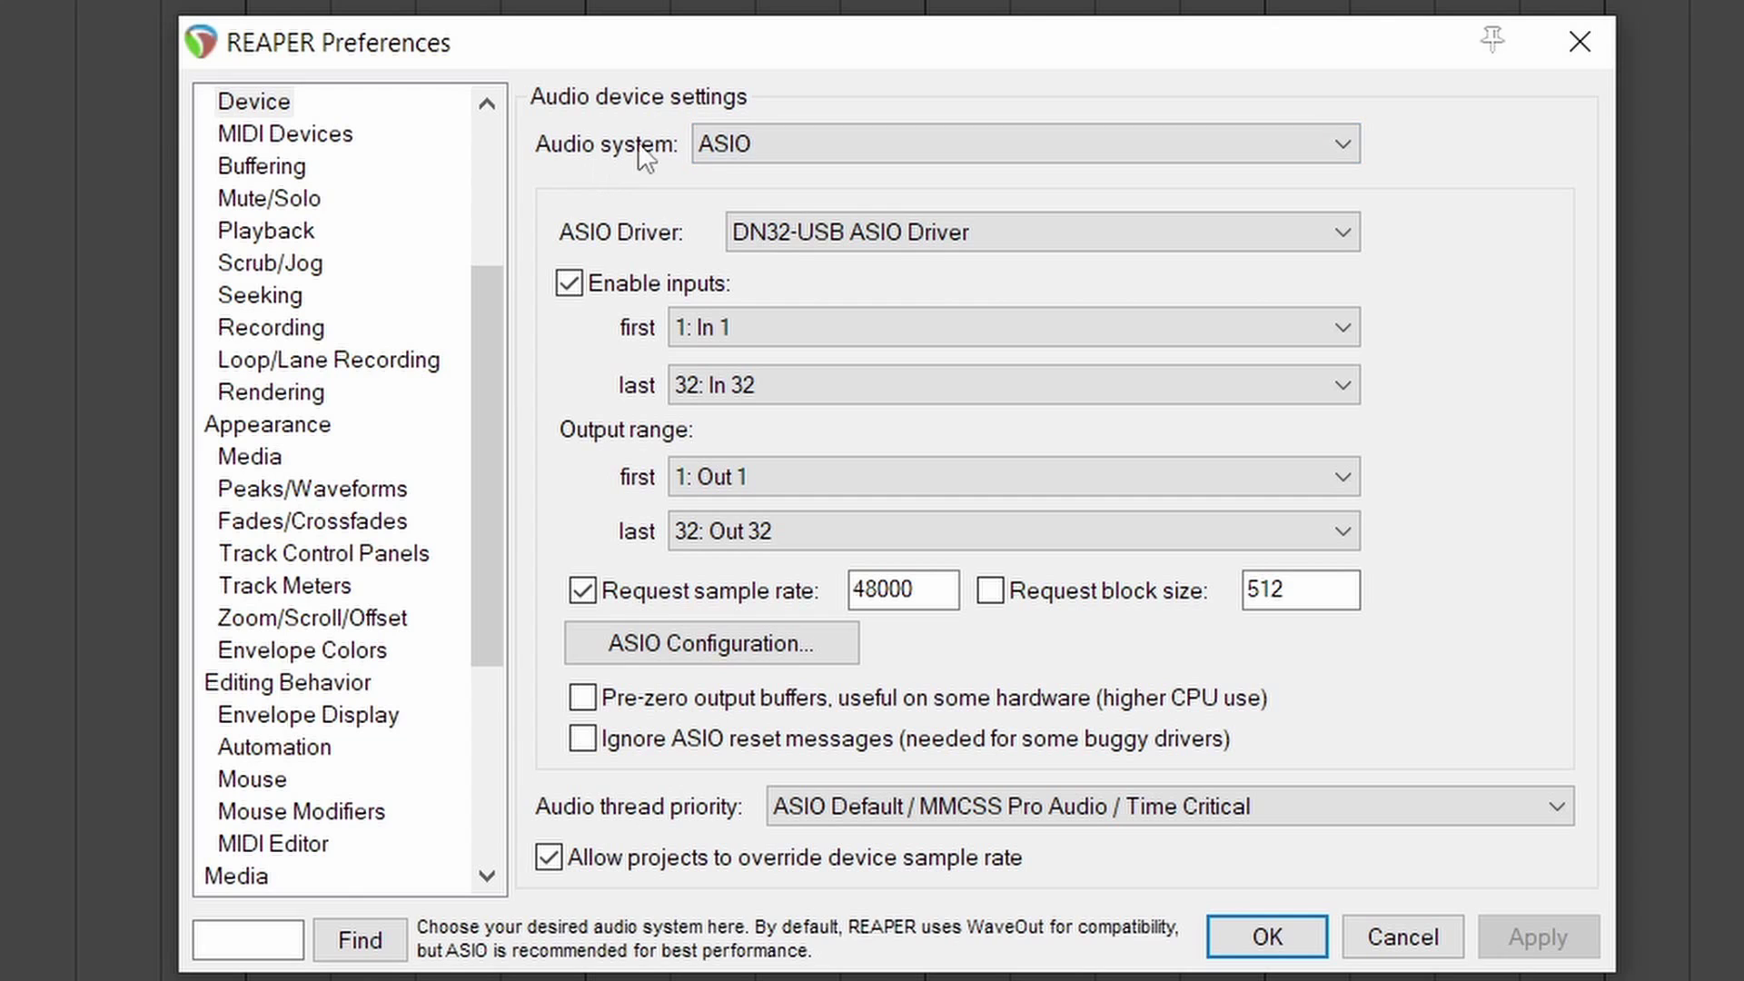
pyautogui.click(721, 144)
pyautogui.click(721, 143)
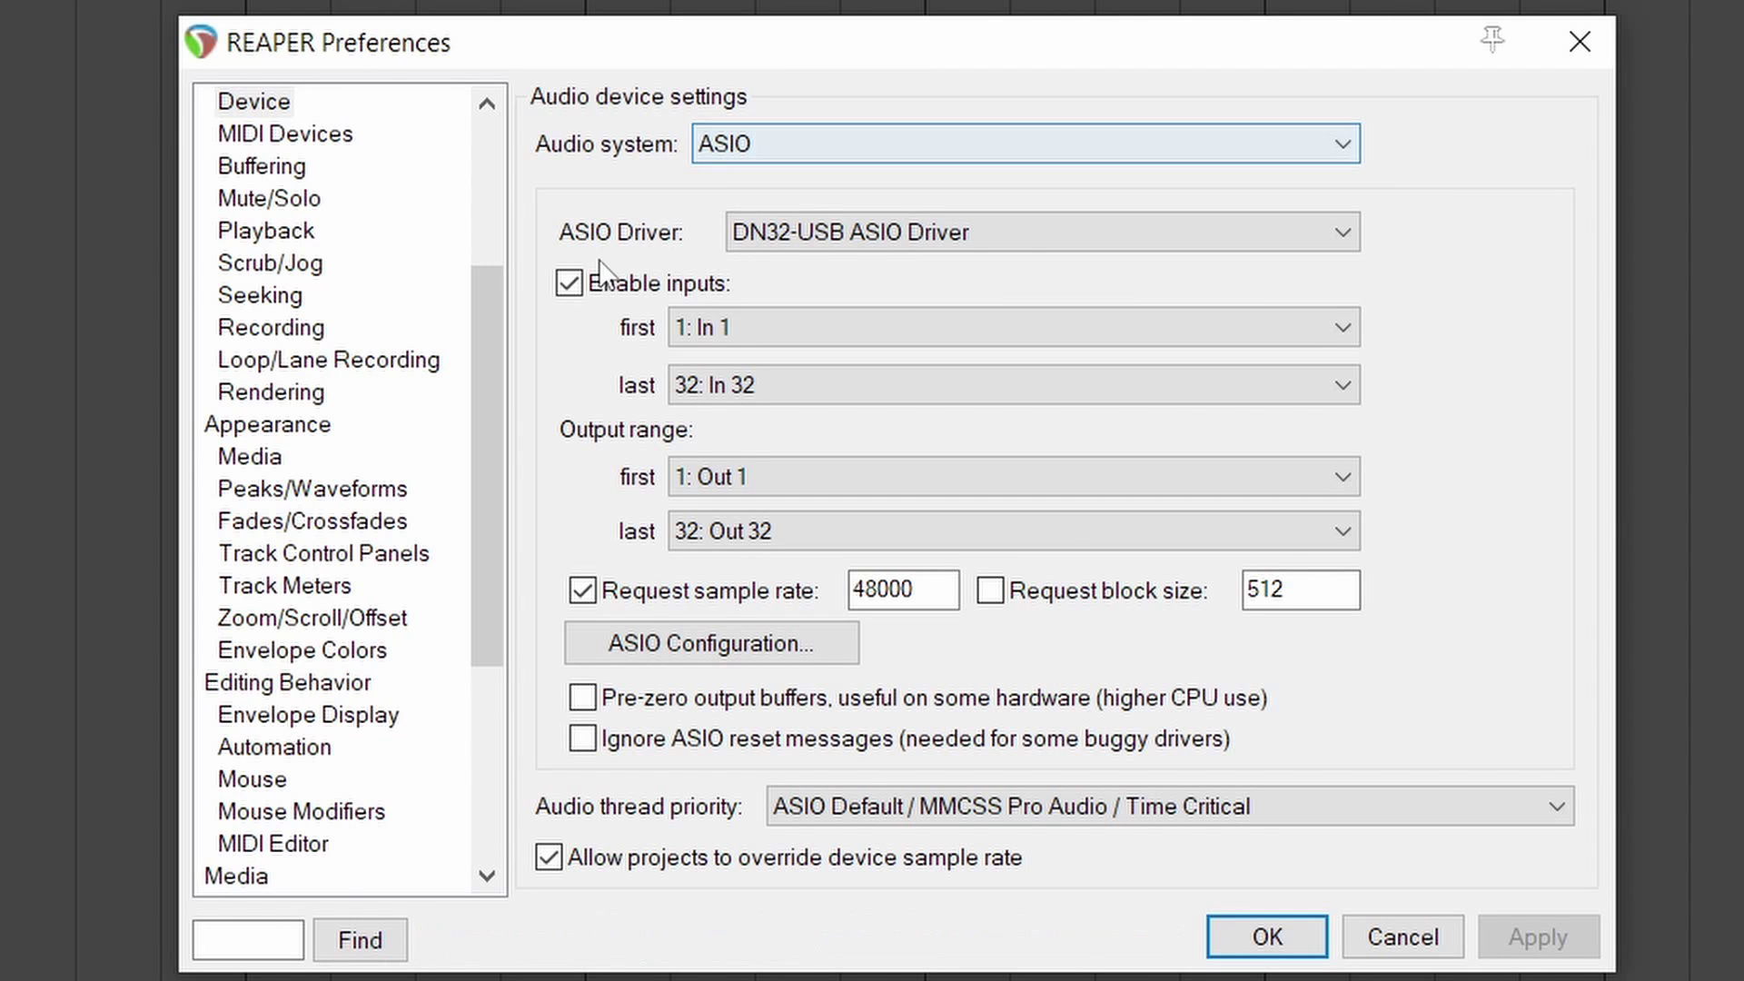
pyautogui.click(759, 238)
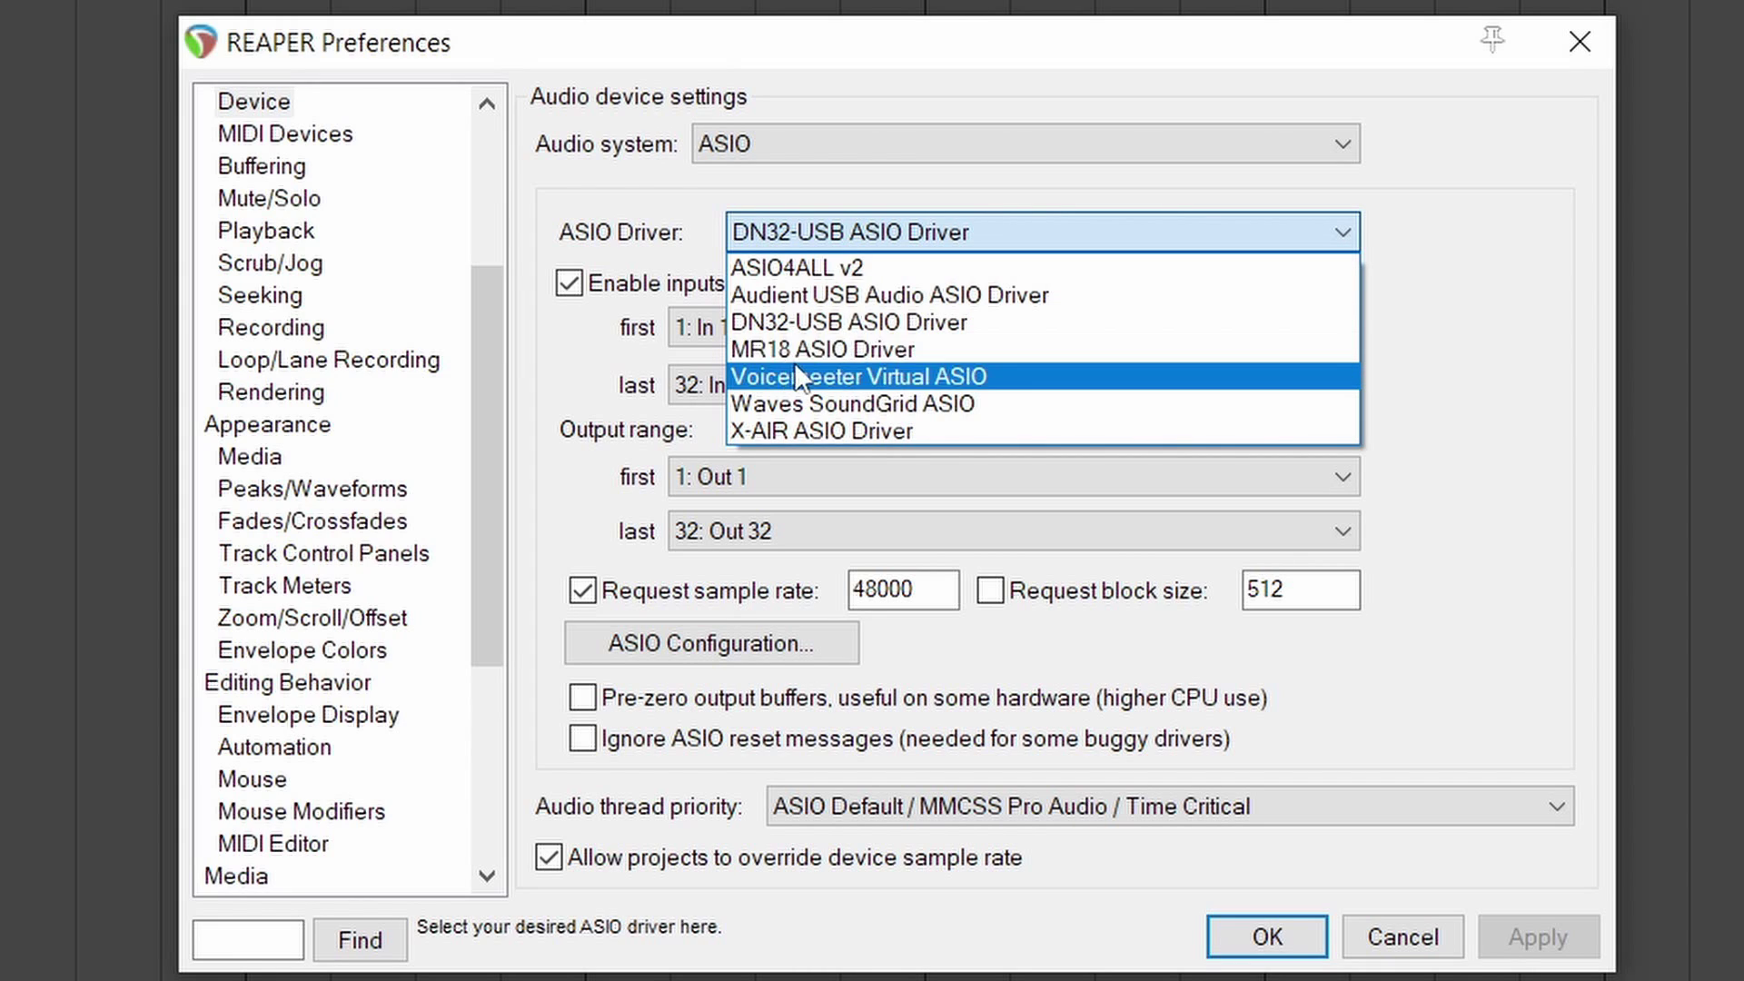
pyautogui.click(842, 349)
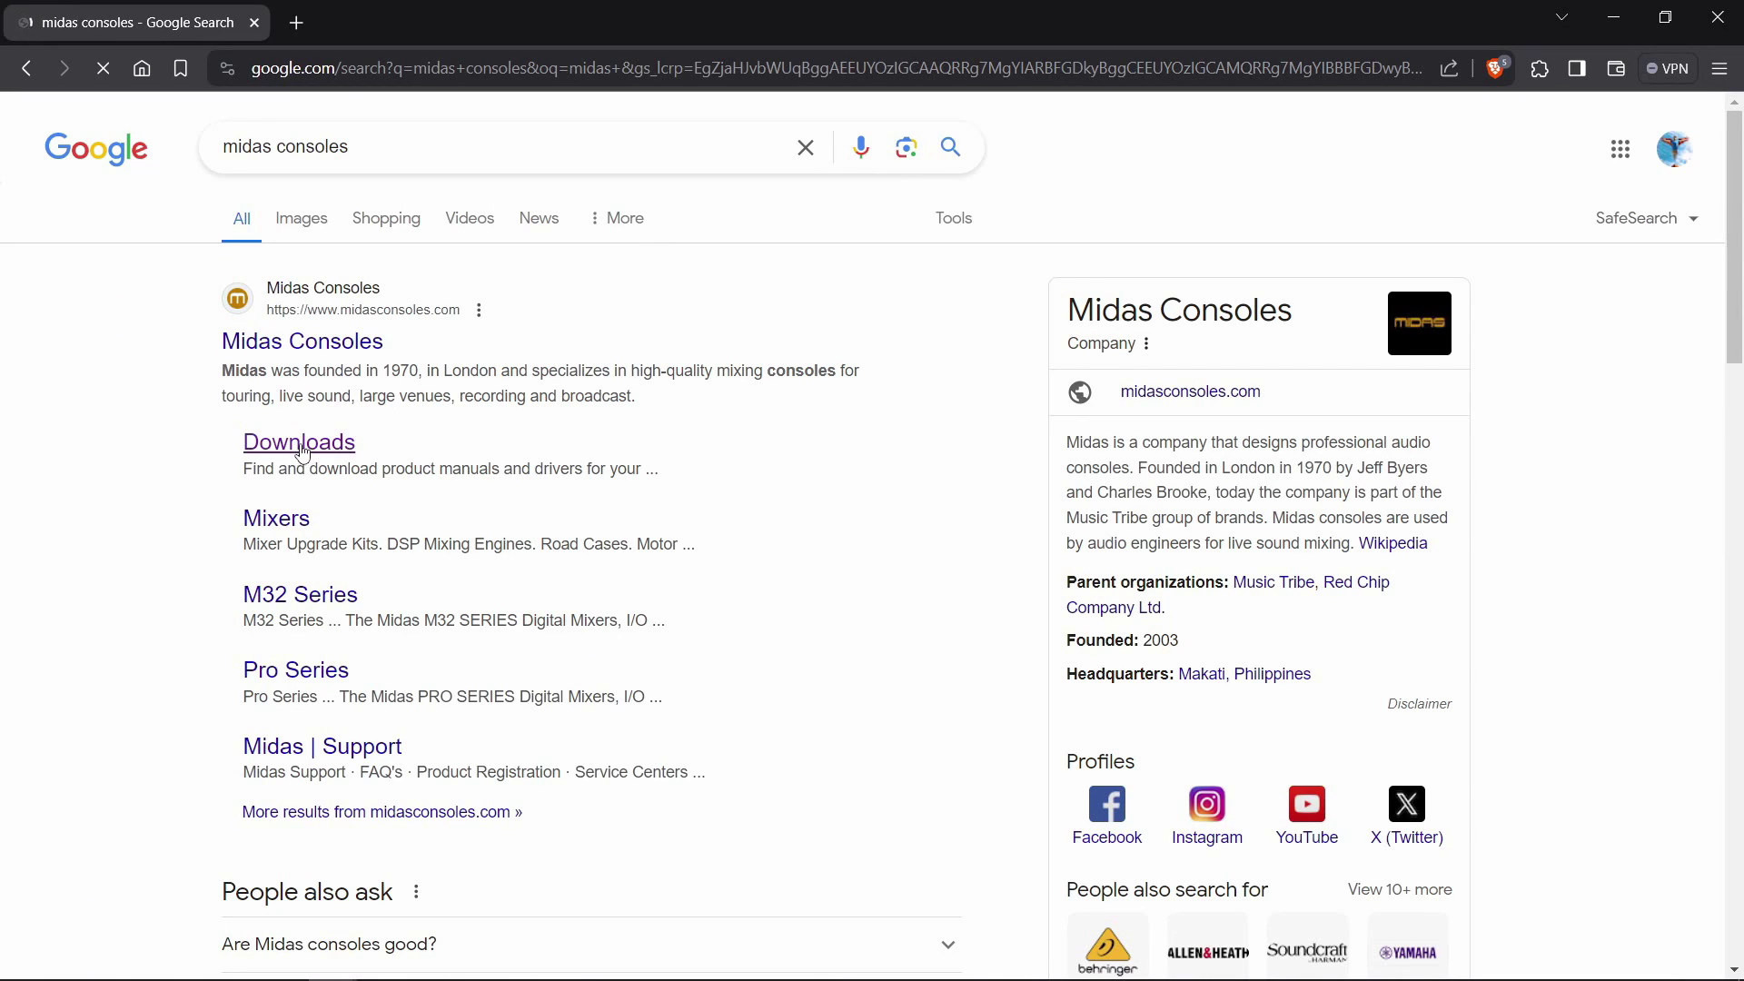
# In the web browser, open the Midas download center and search for mr18 driver.
pyautogui.click(300, 445)
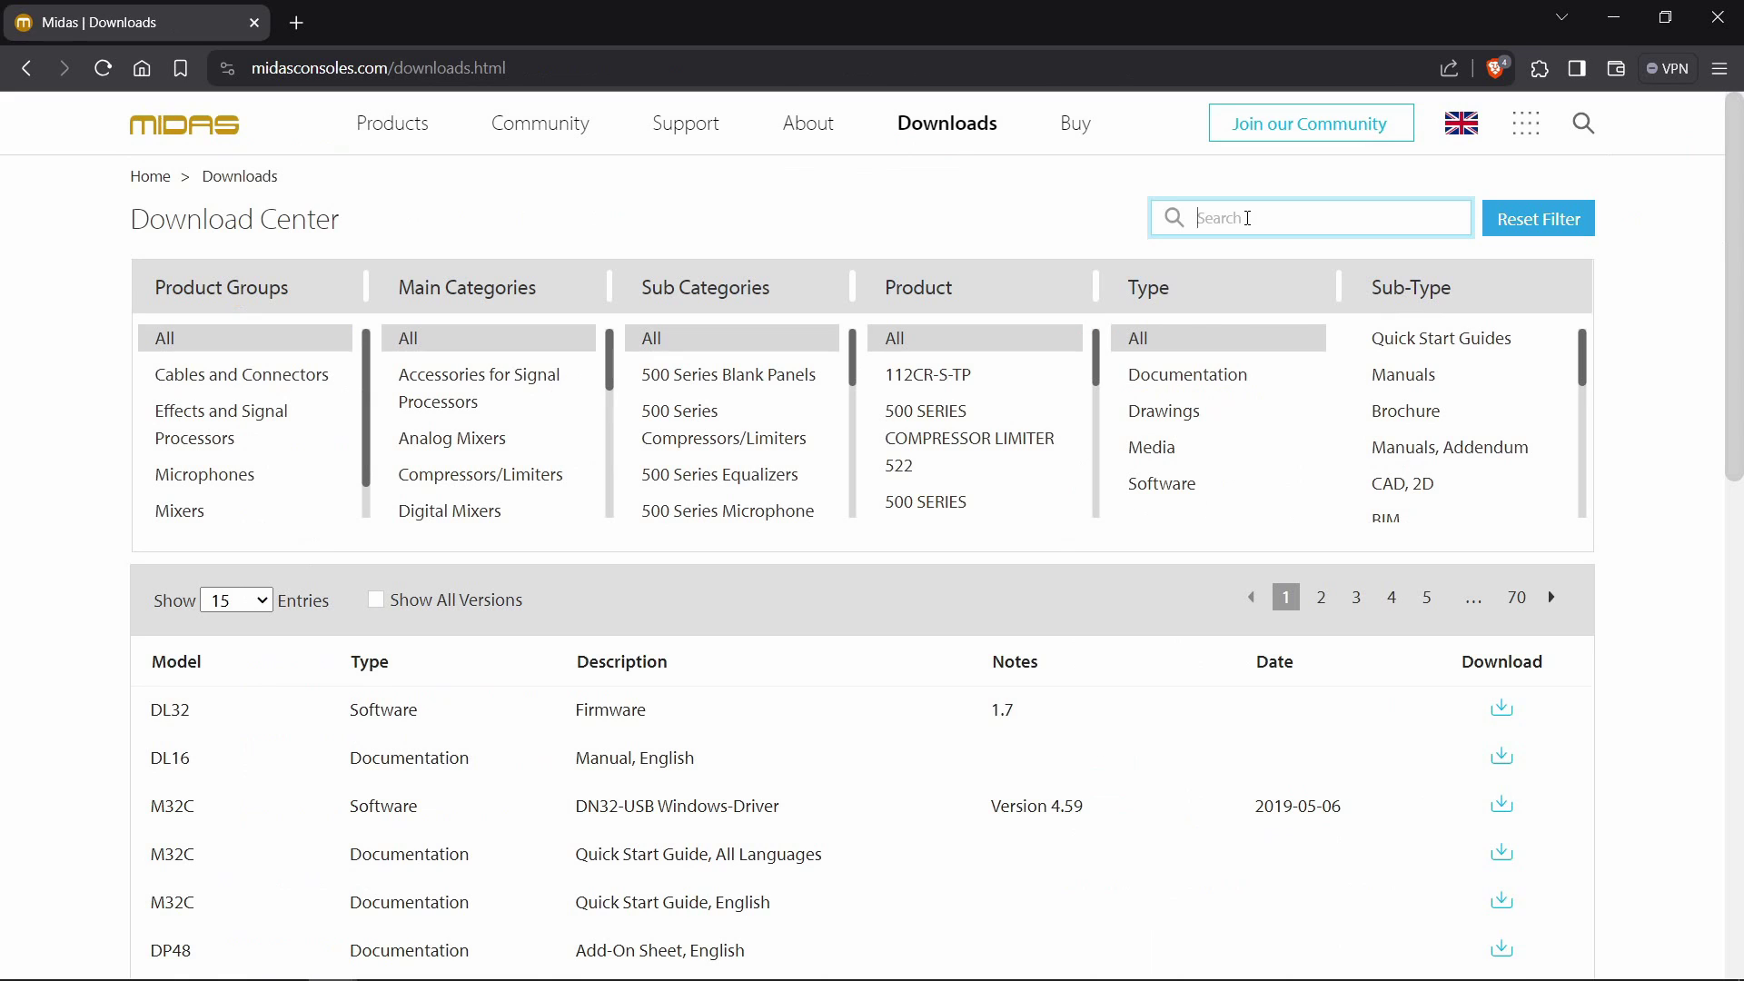
pyautogui.write('mr18 dr')
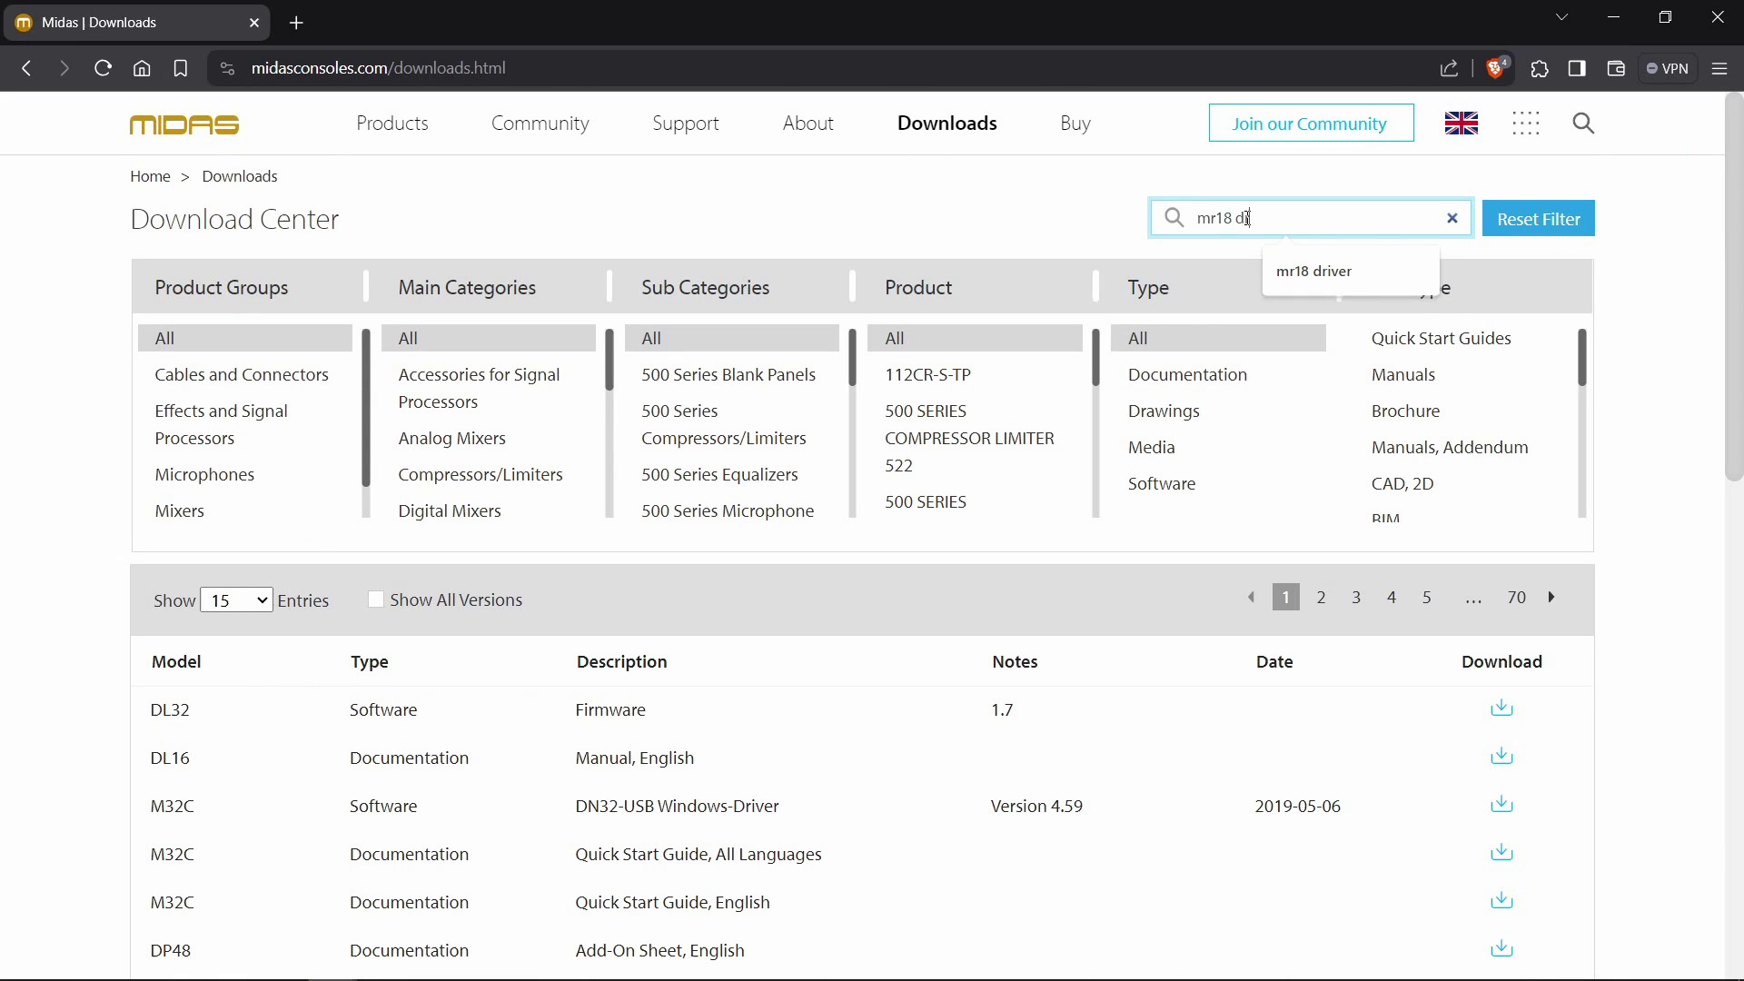
pyautogui.click(1315, 271)
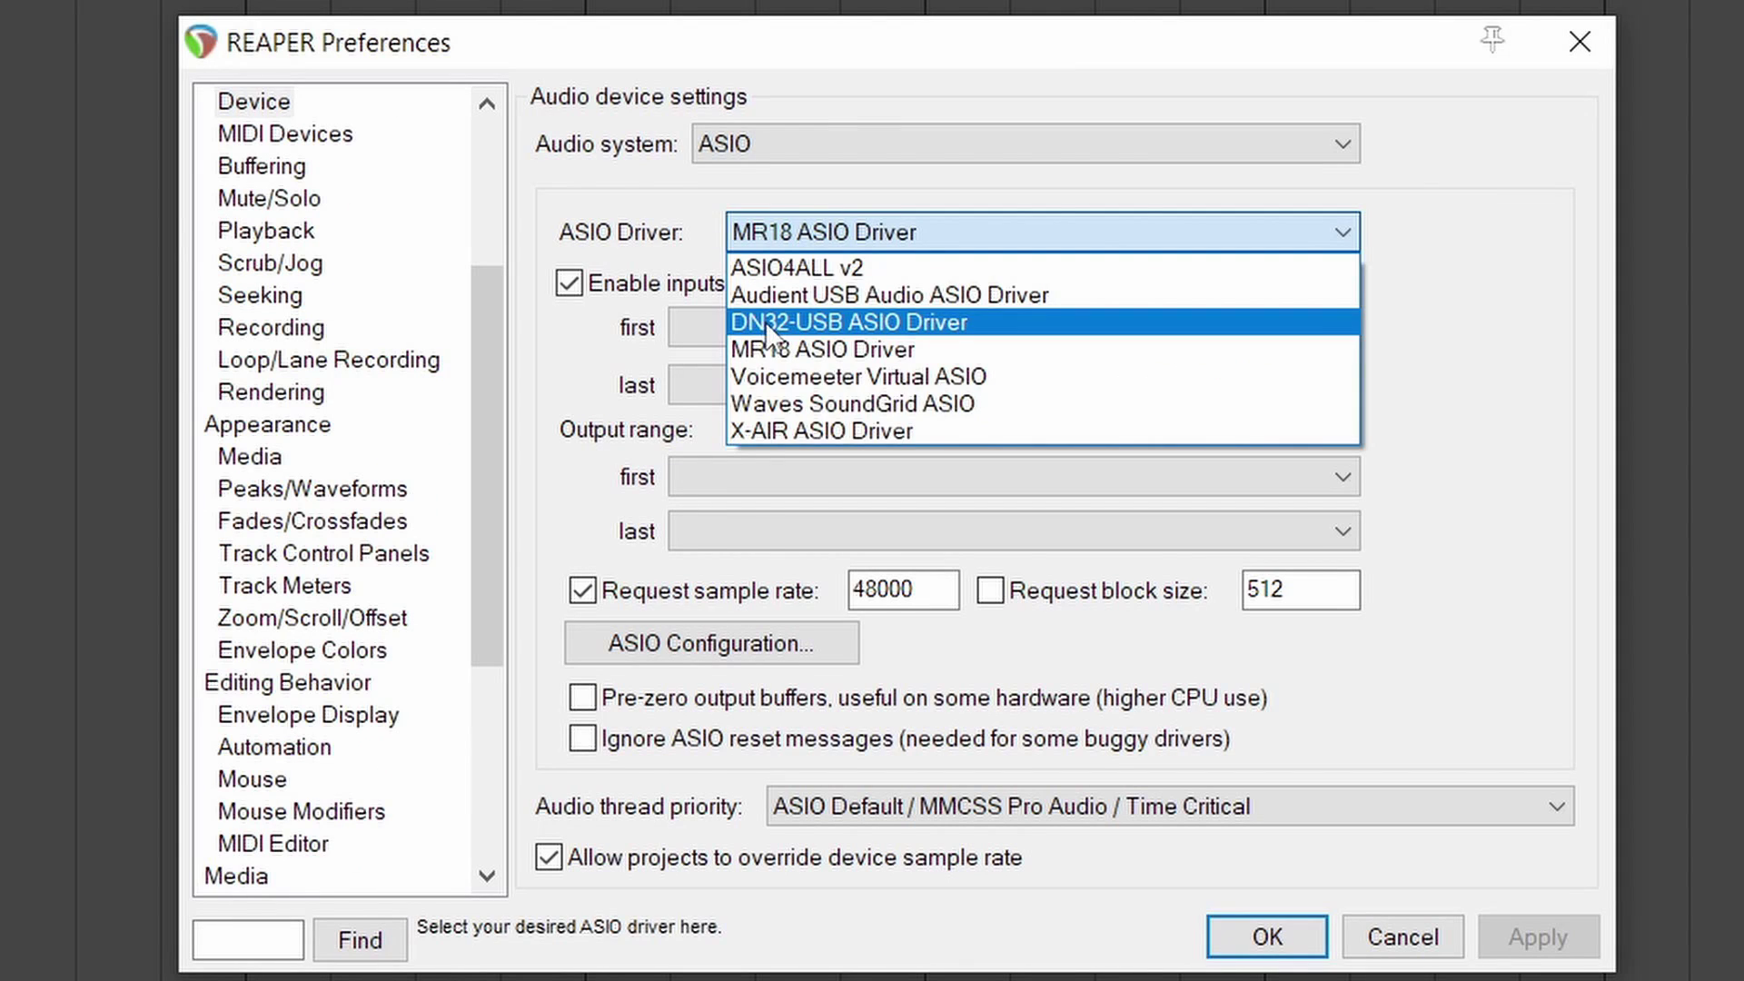
# Back in REAPER, set the ASIO driver to DN32-USB ASIO Driver and keep the input range from In 1 to In 32.
pyautogui.click(765, 319)
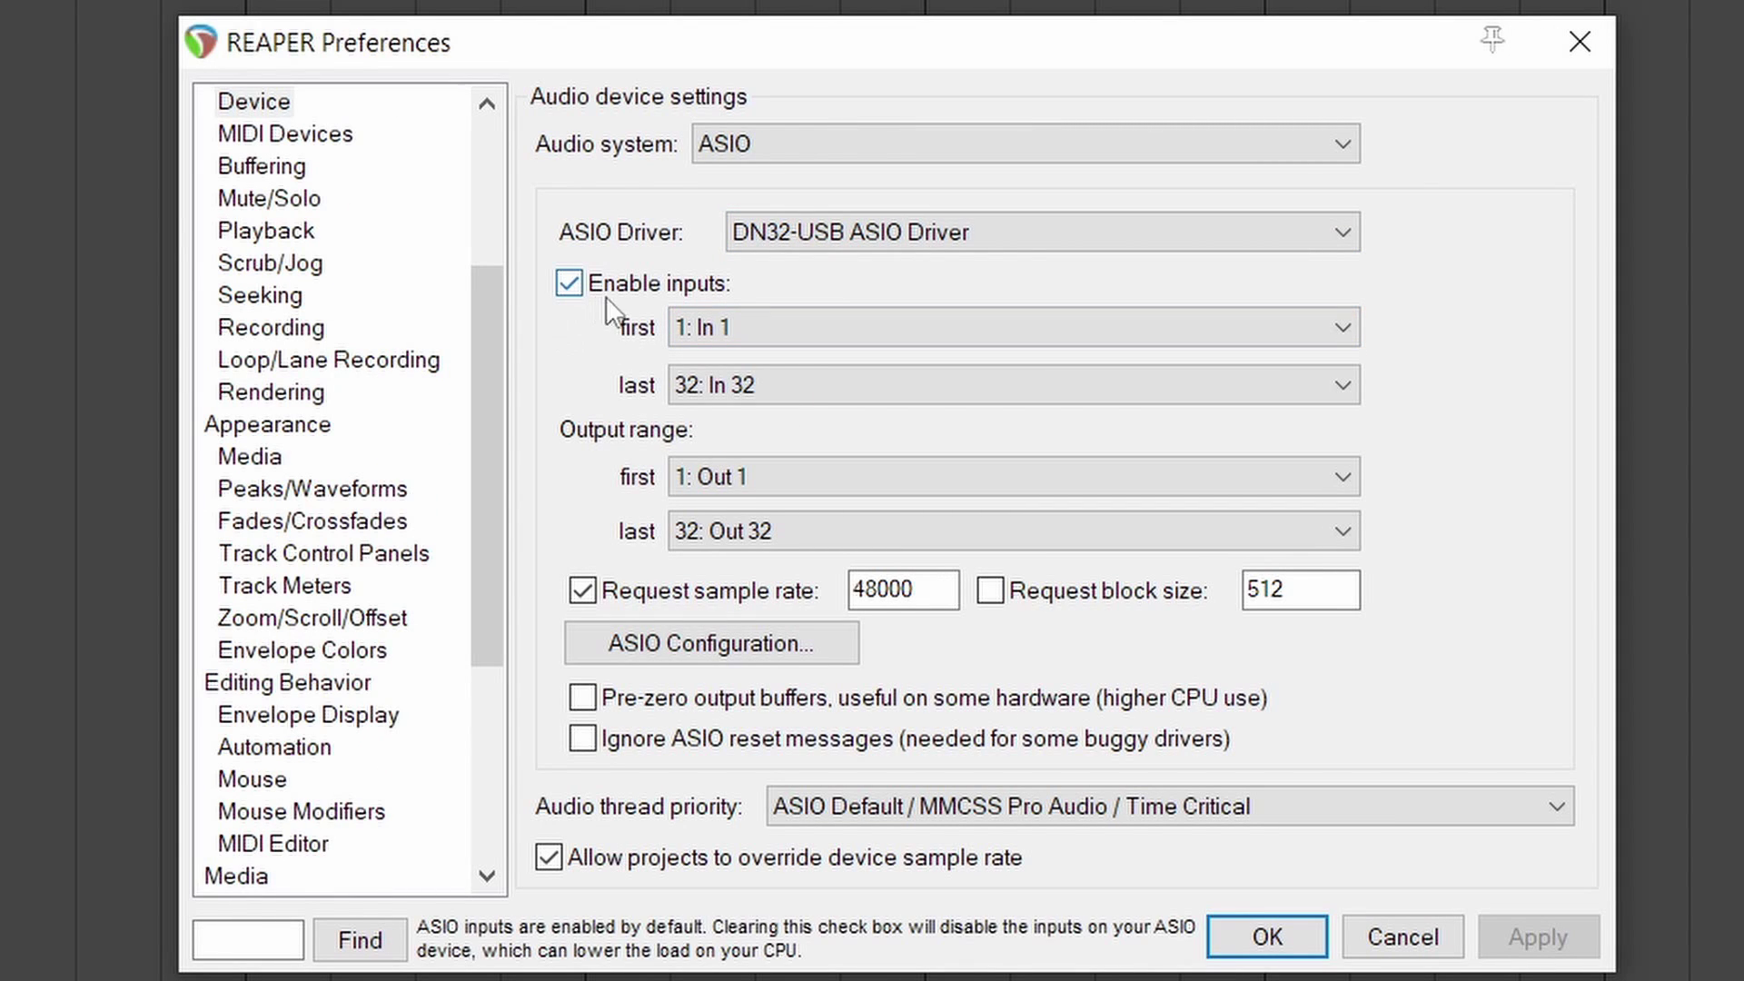
pyautogui.click(717, 329)
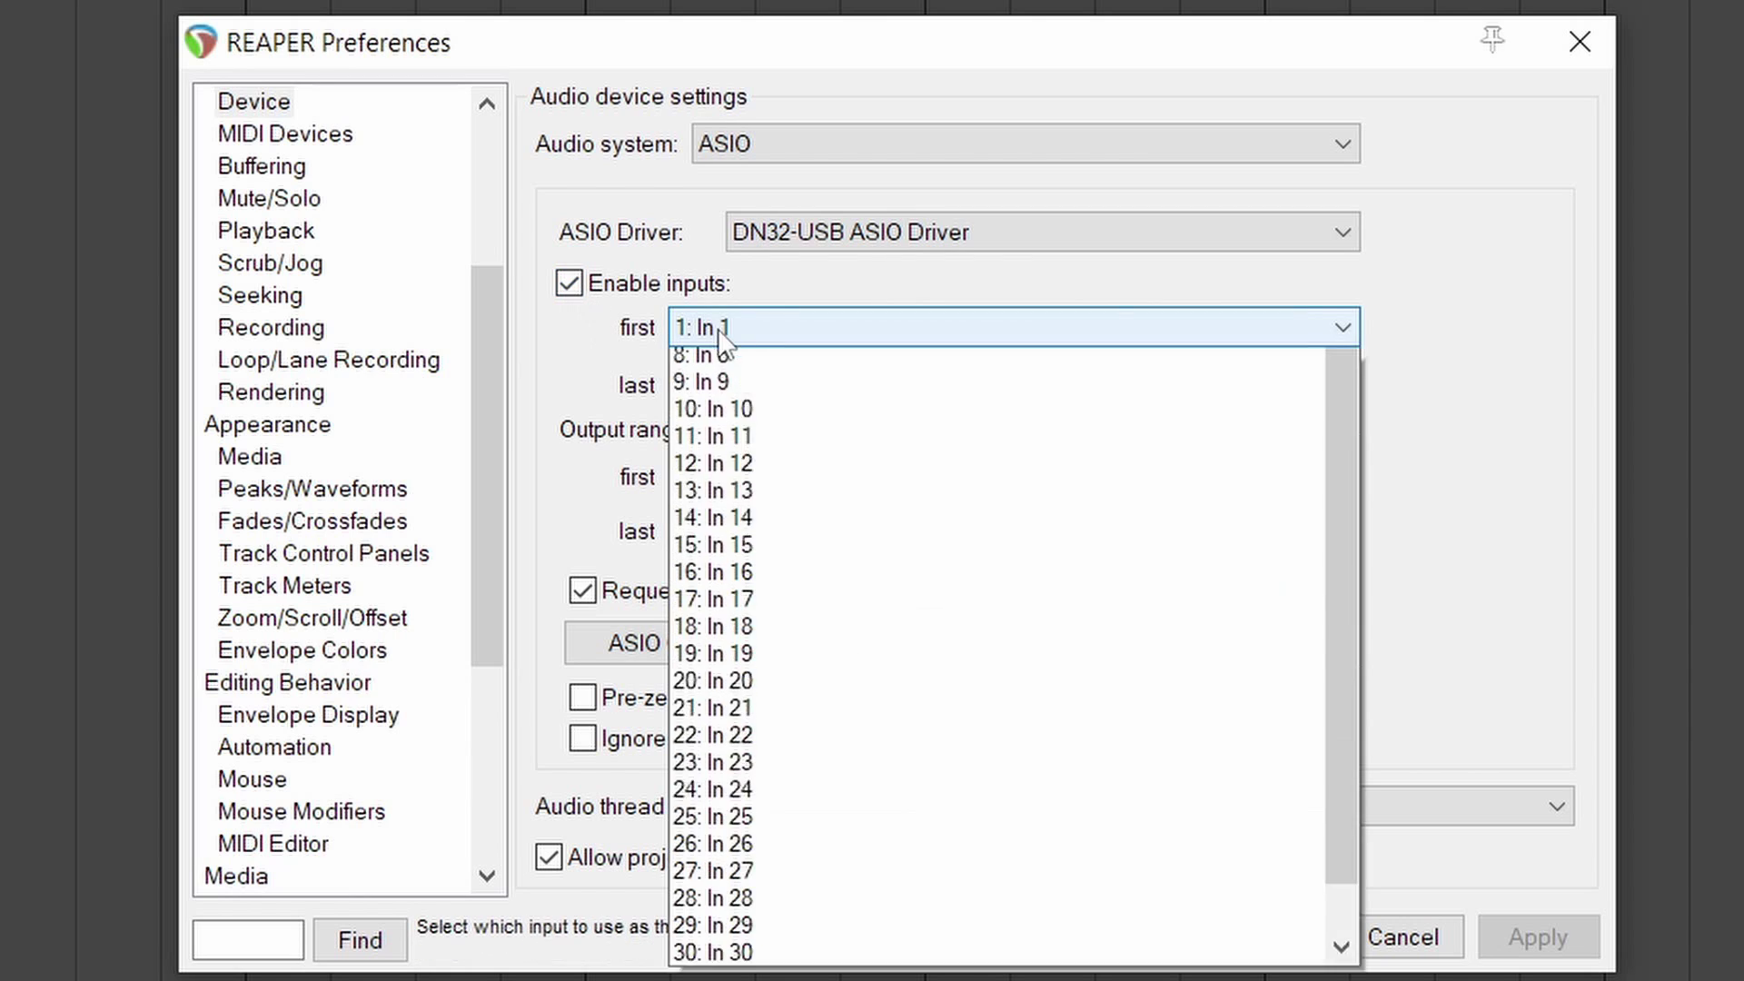
pyautogui.click(718, 362)
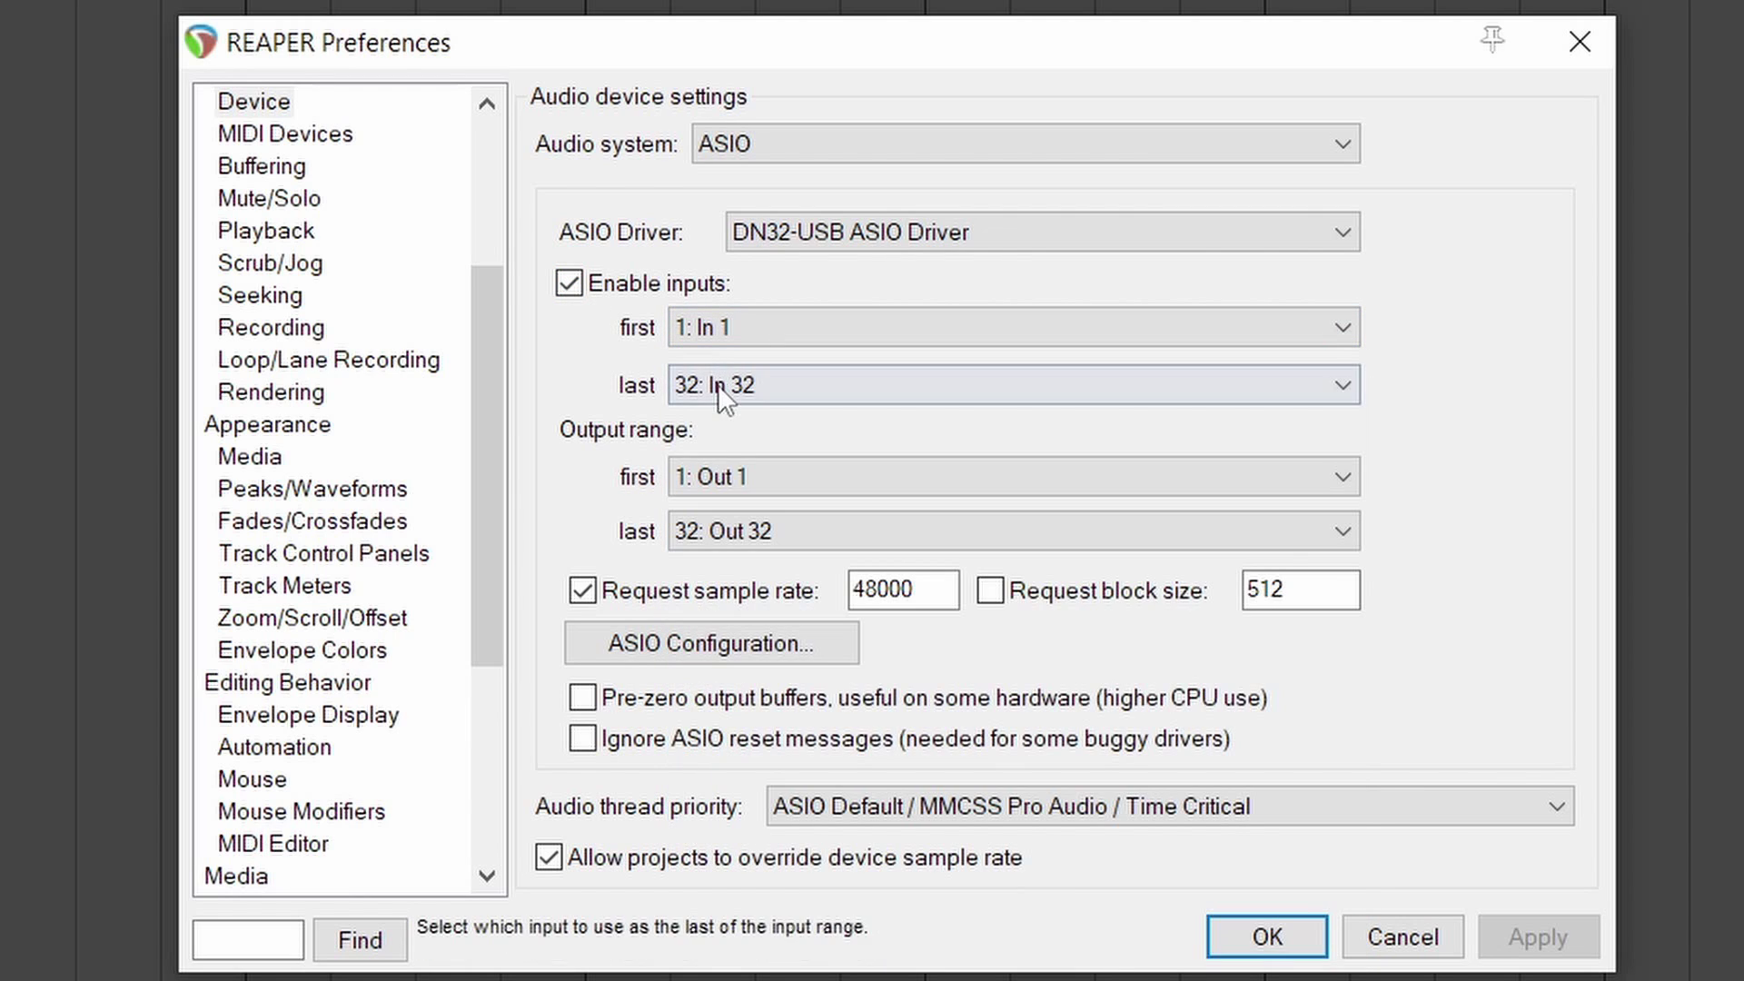
pyautogui.click(717, 384)
pyautogui.click(701, 385)
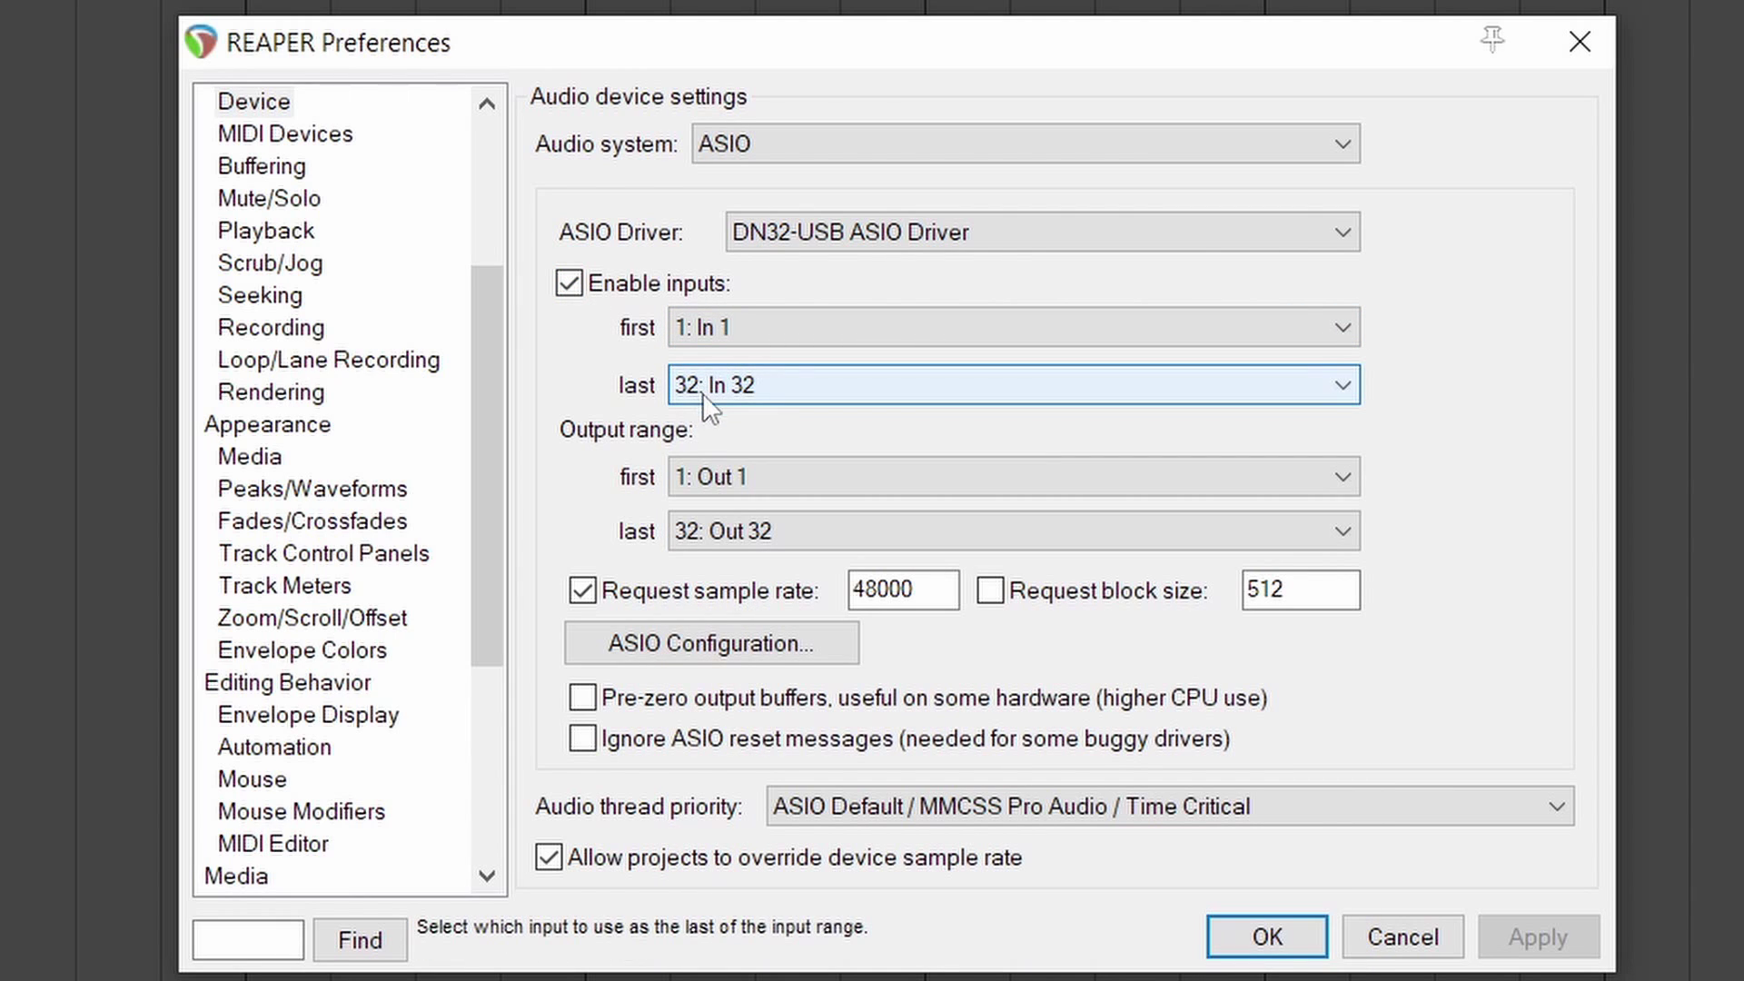
# Check the first and last output choices, keeping the output range from Out 1 to Out 32.
pyautogui.click(722, 479)
pyautogui.scroll(-4, 724, 482)
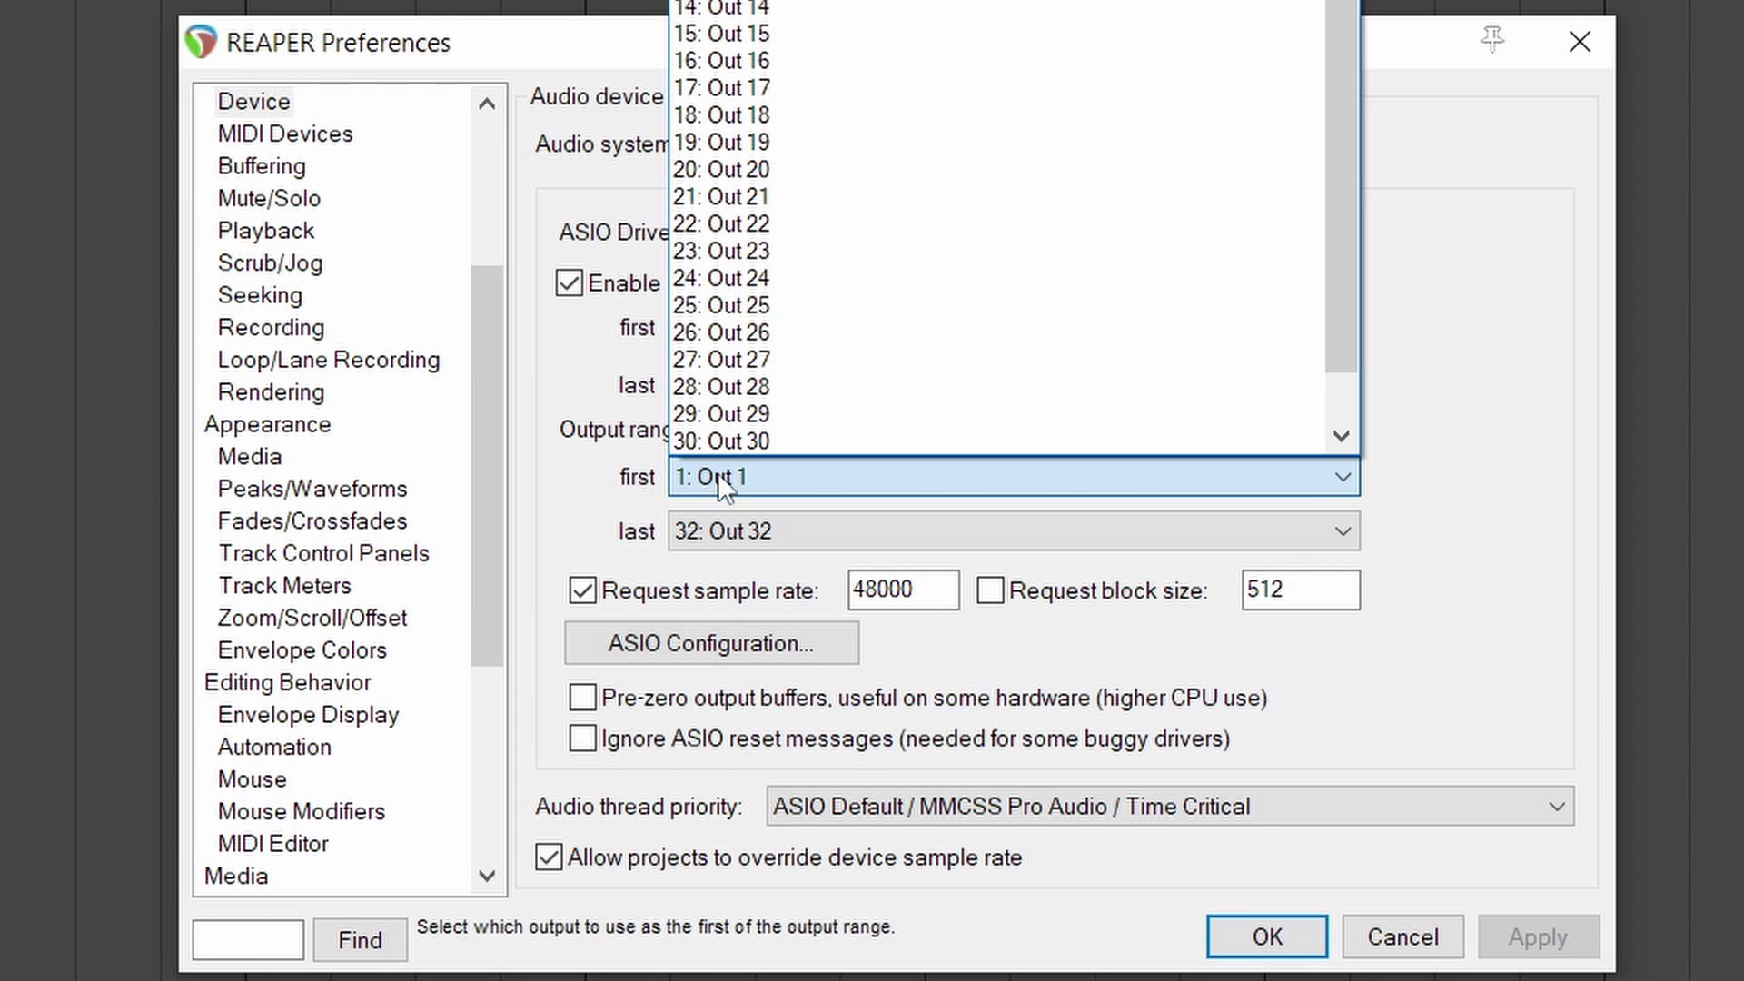
pyautogui.click(718, 532)
pyautogui.click(716, 534)
pyautogui.click(715, 540)
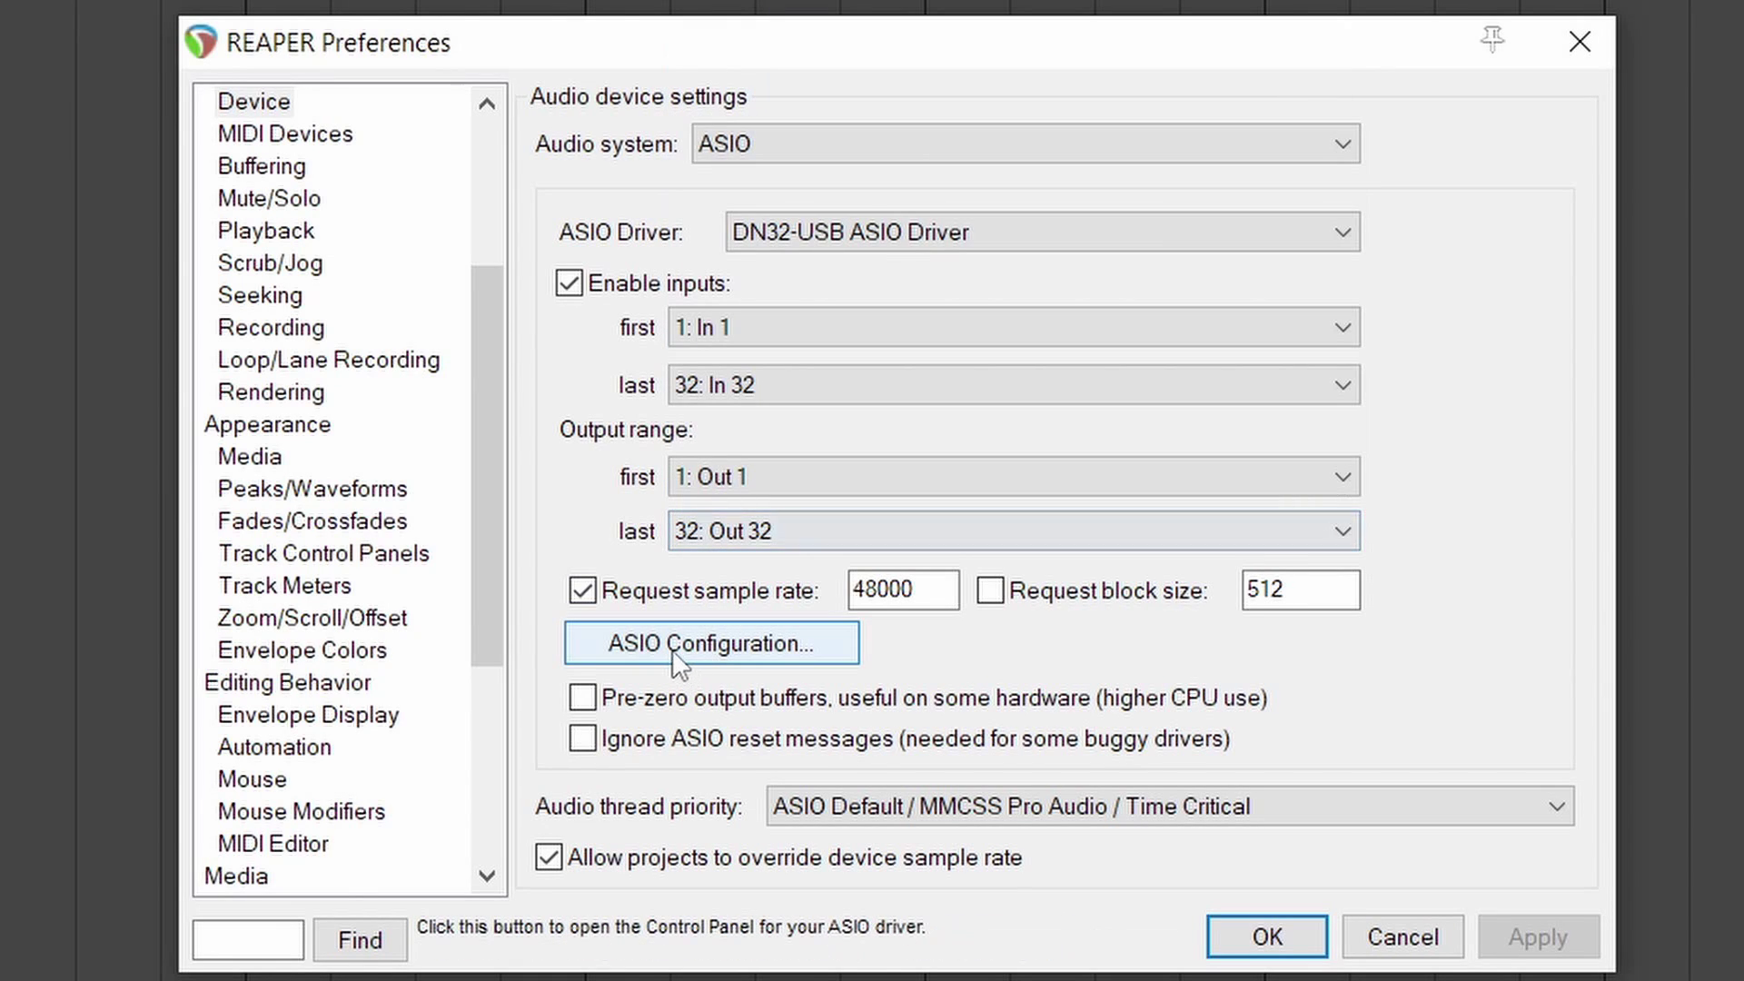
# Open the ASIO driver's configuration and set its preferred buffer size to 1024 samples.
pyautogui.click(661, 643)
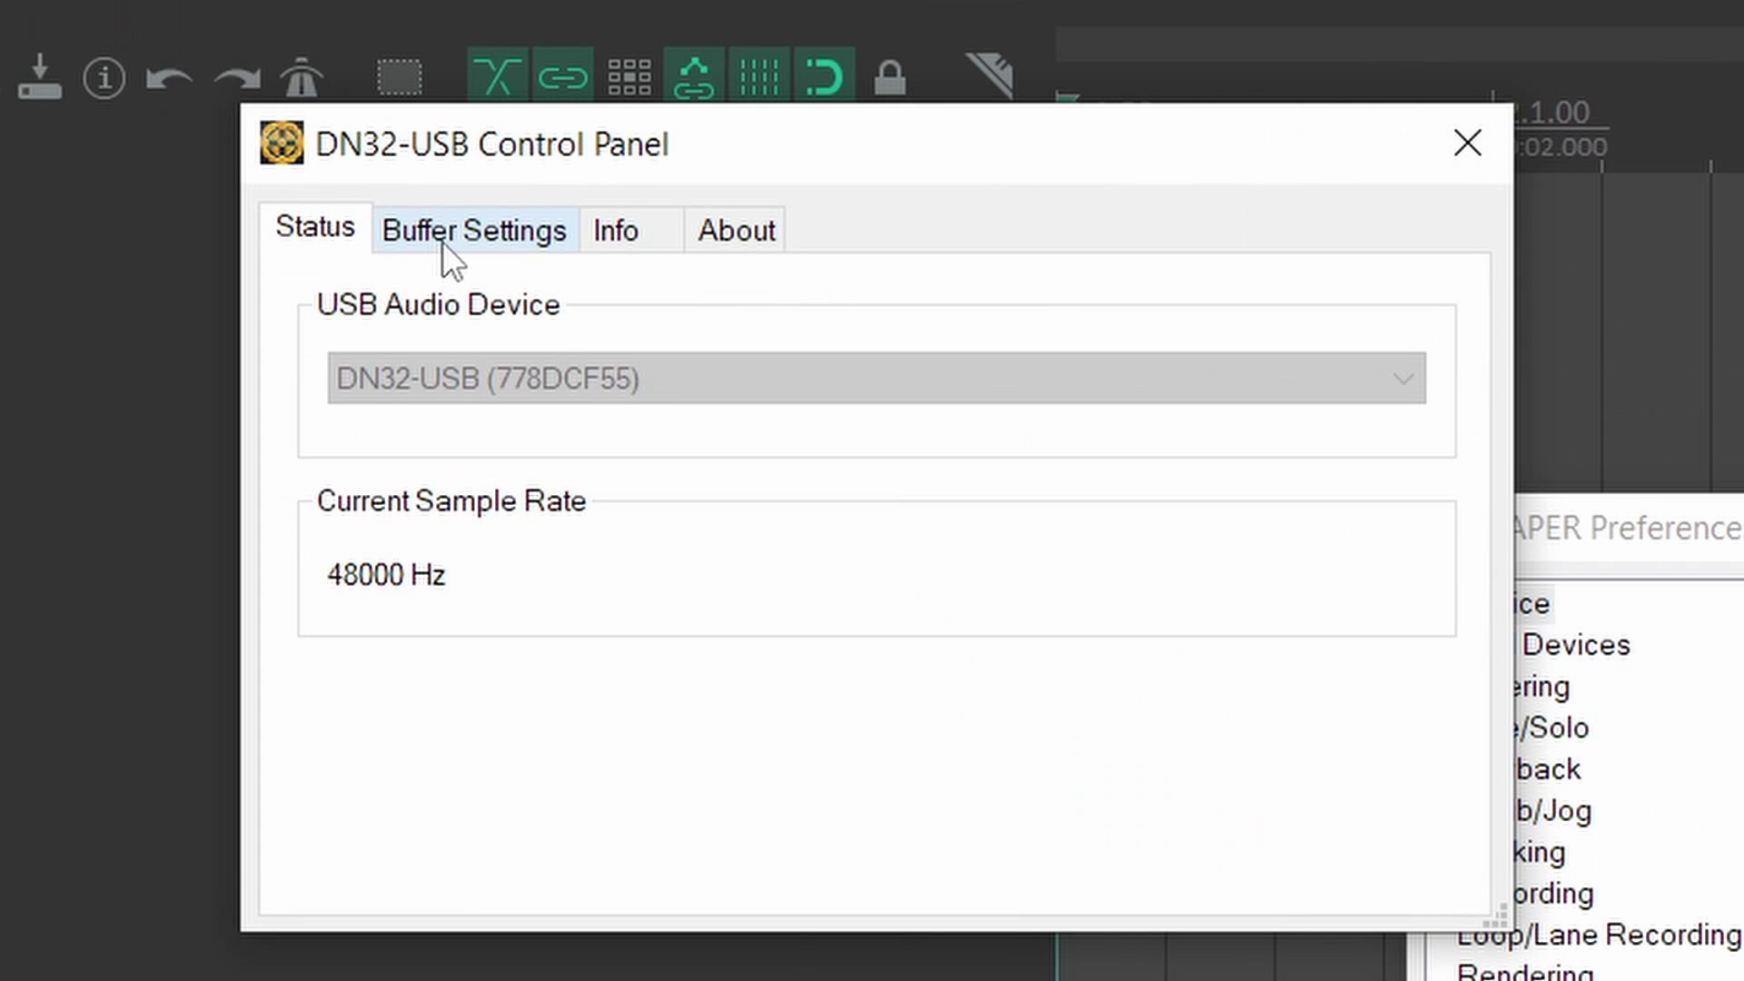
pyautogui.click(444, 242)
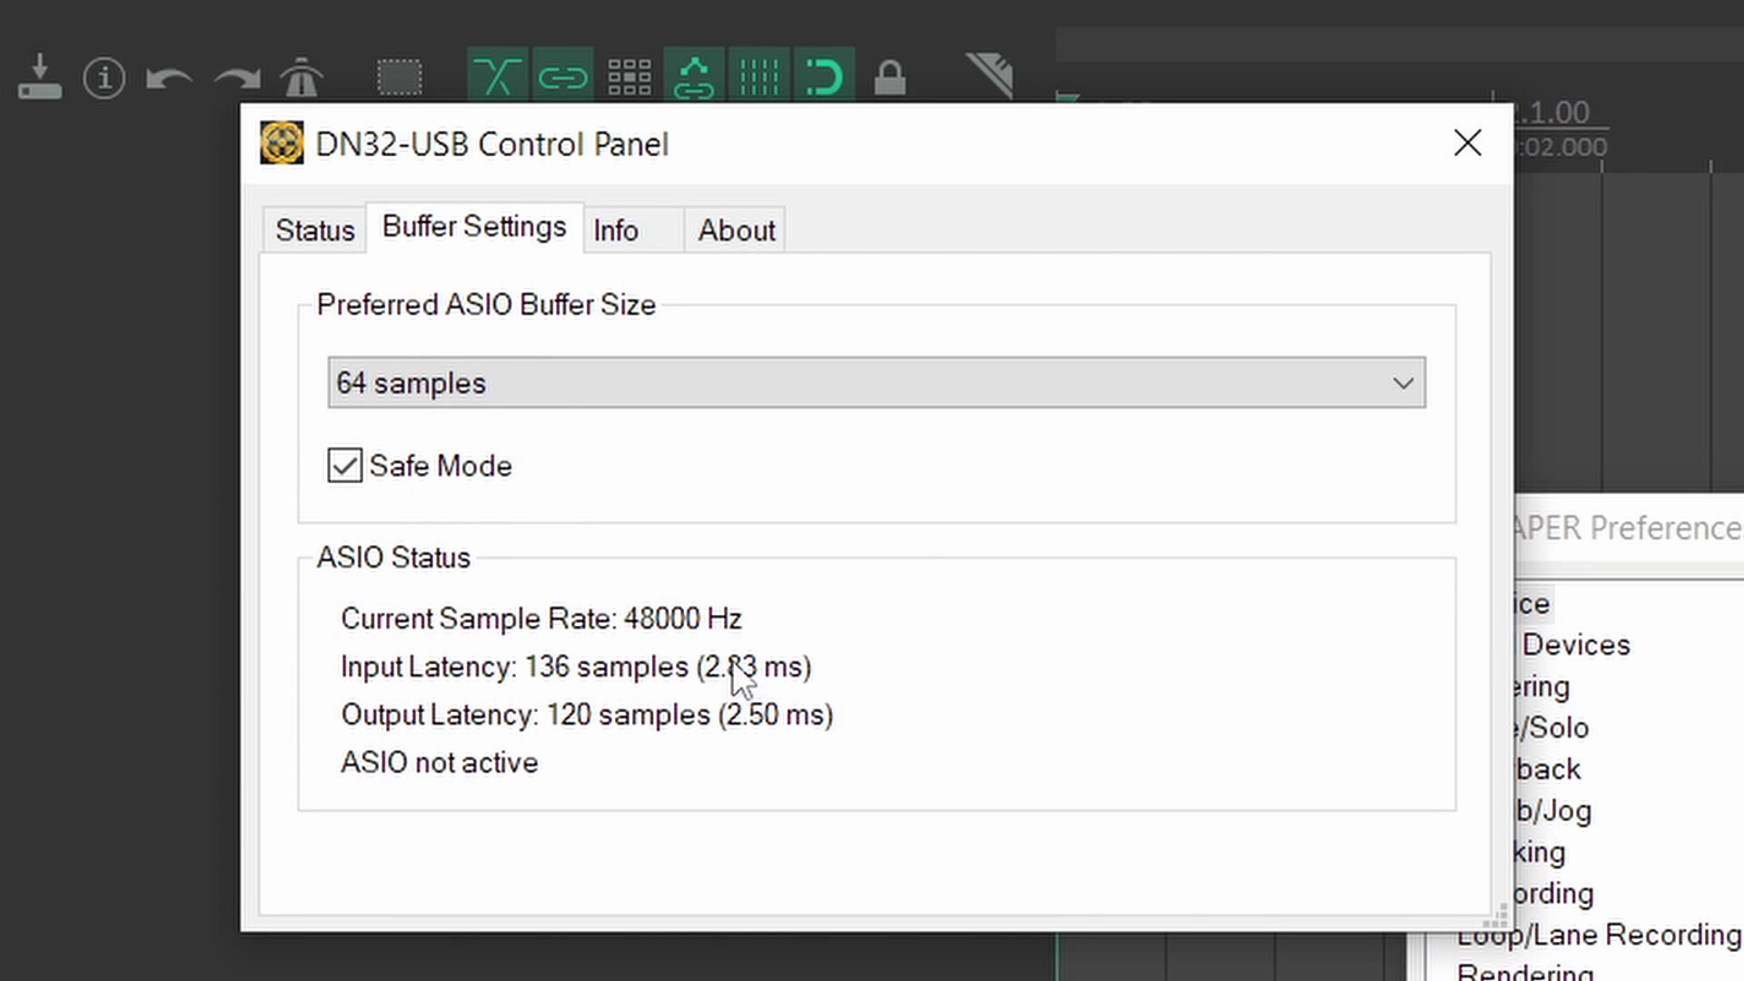
pyautogui.click(547, 398)
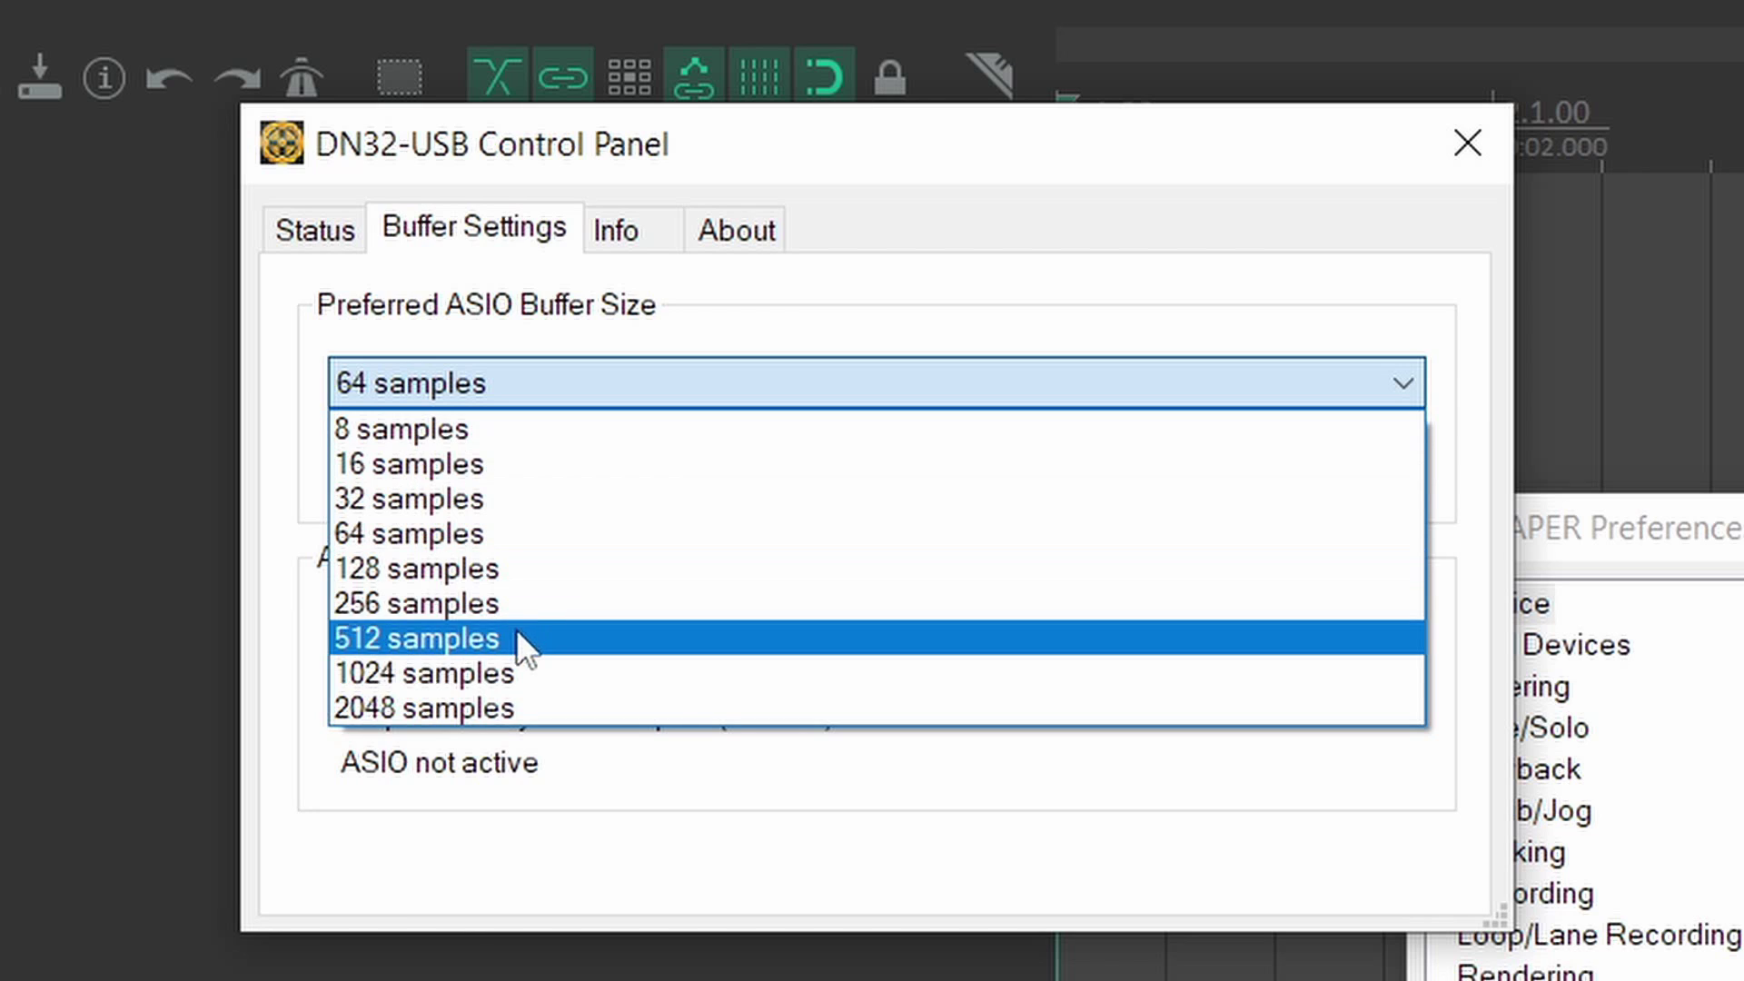
pyautogui.click(514, 670)
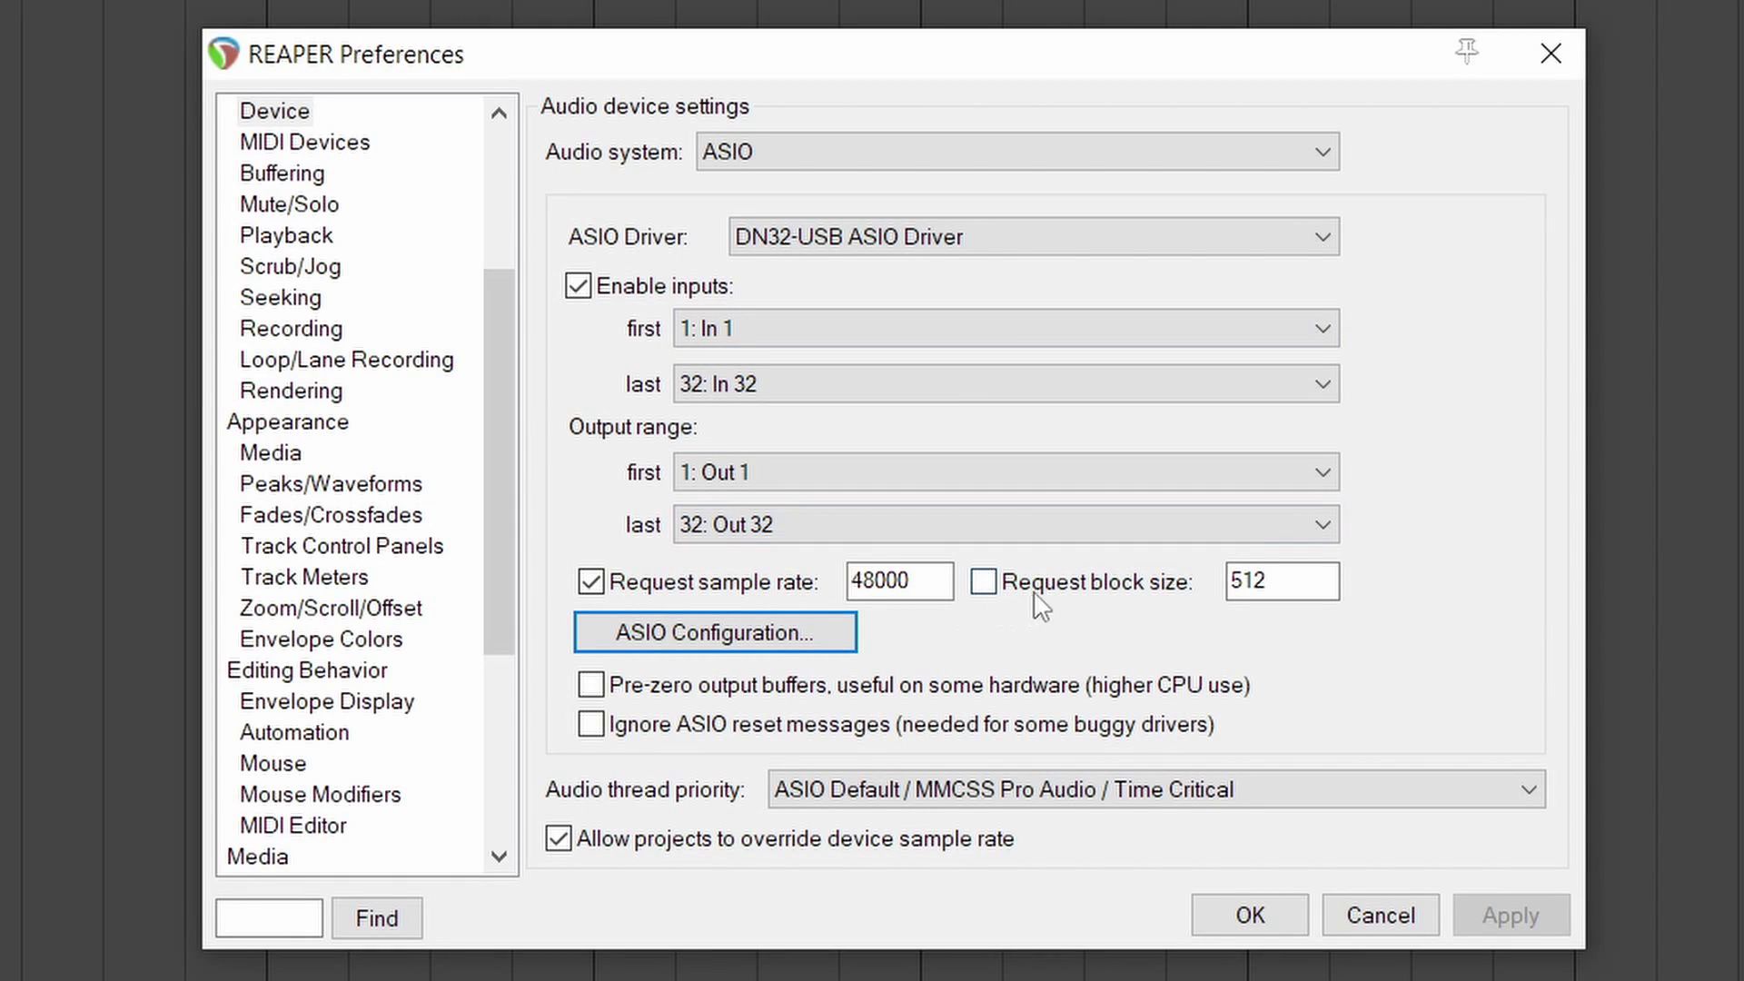
# Enable the requested block size in the audio device settings and set it to 1024.
pyautogui.click(999, 586)
pyautogui.doubleClick(1276, 586)
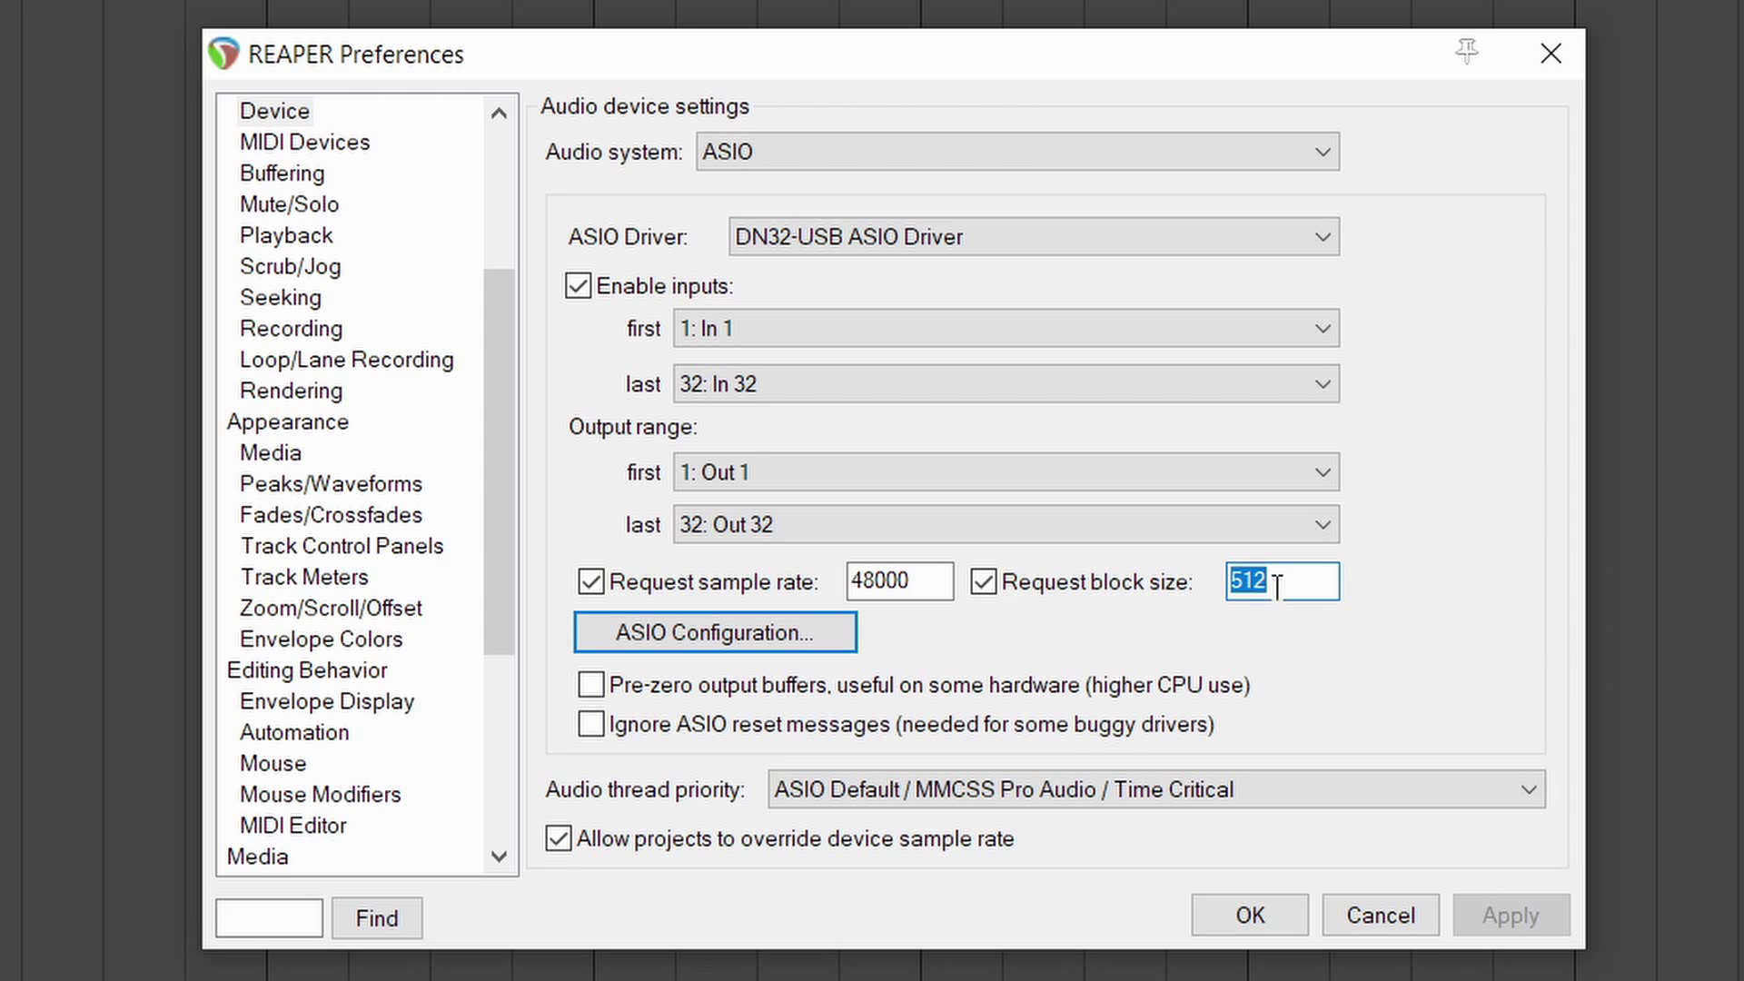
pyautogui.write('1')
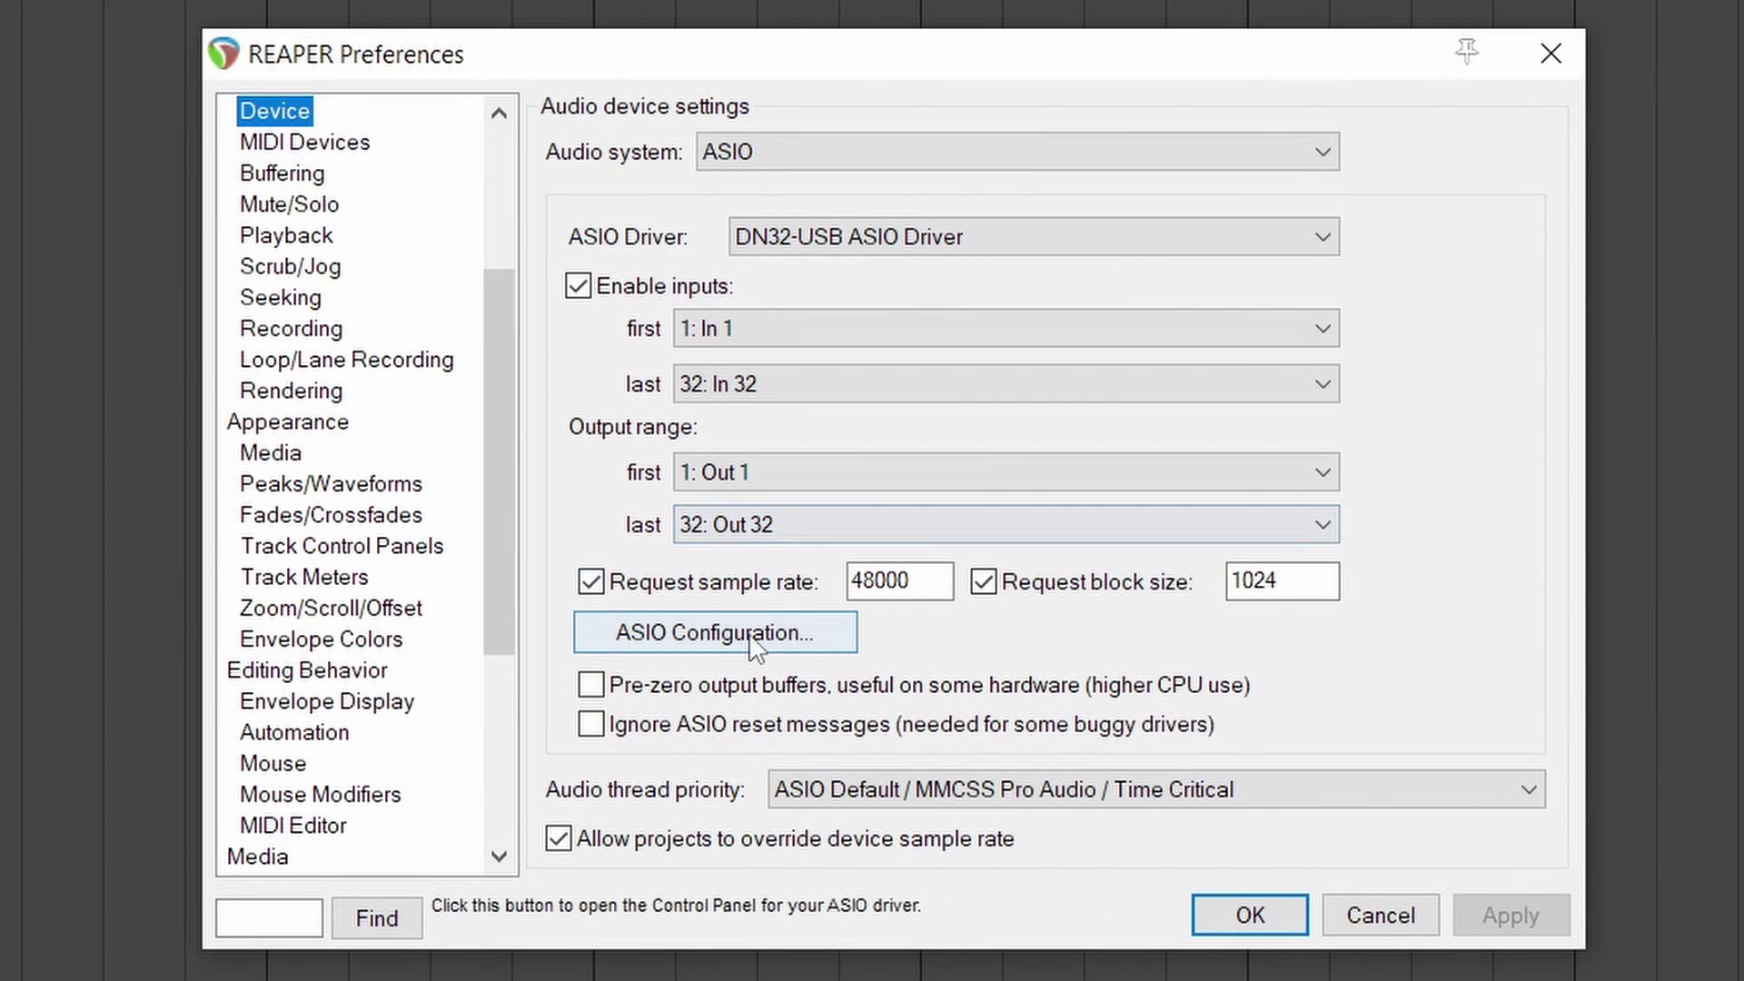
# Recheck the ASIO driver's buffer settings, turn off the requested block size, and reopen the driver's preferred buffer size choices.
pyautogui.click(754, 644)
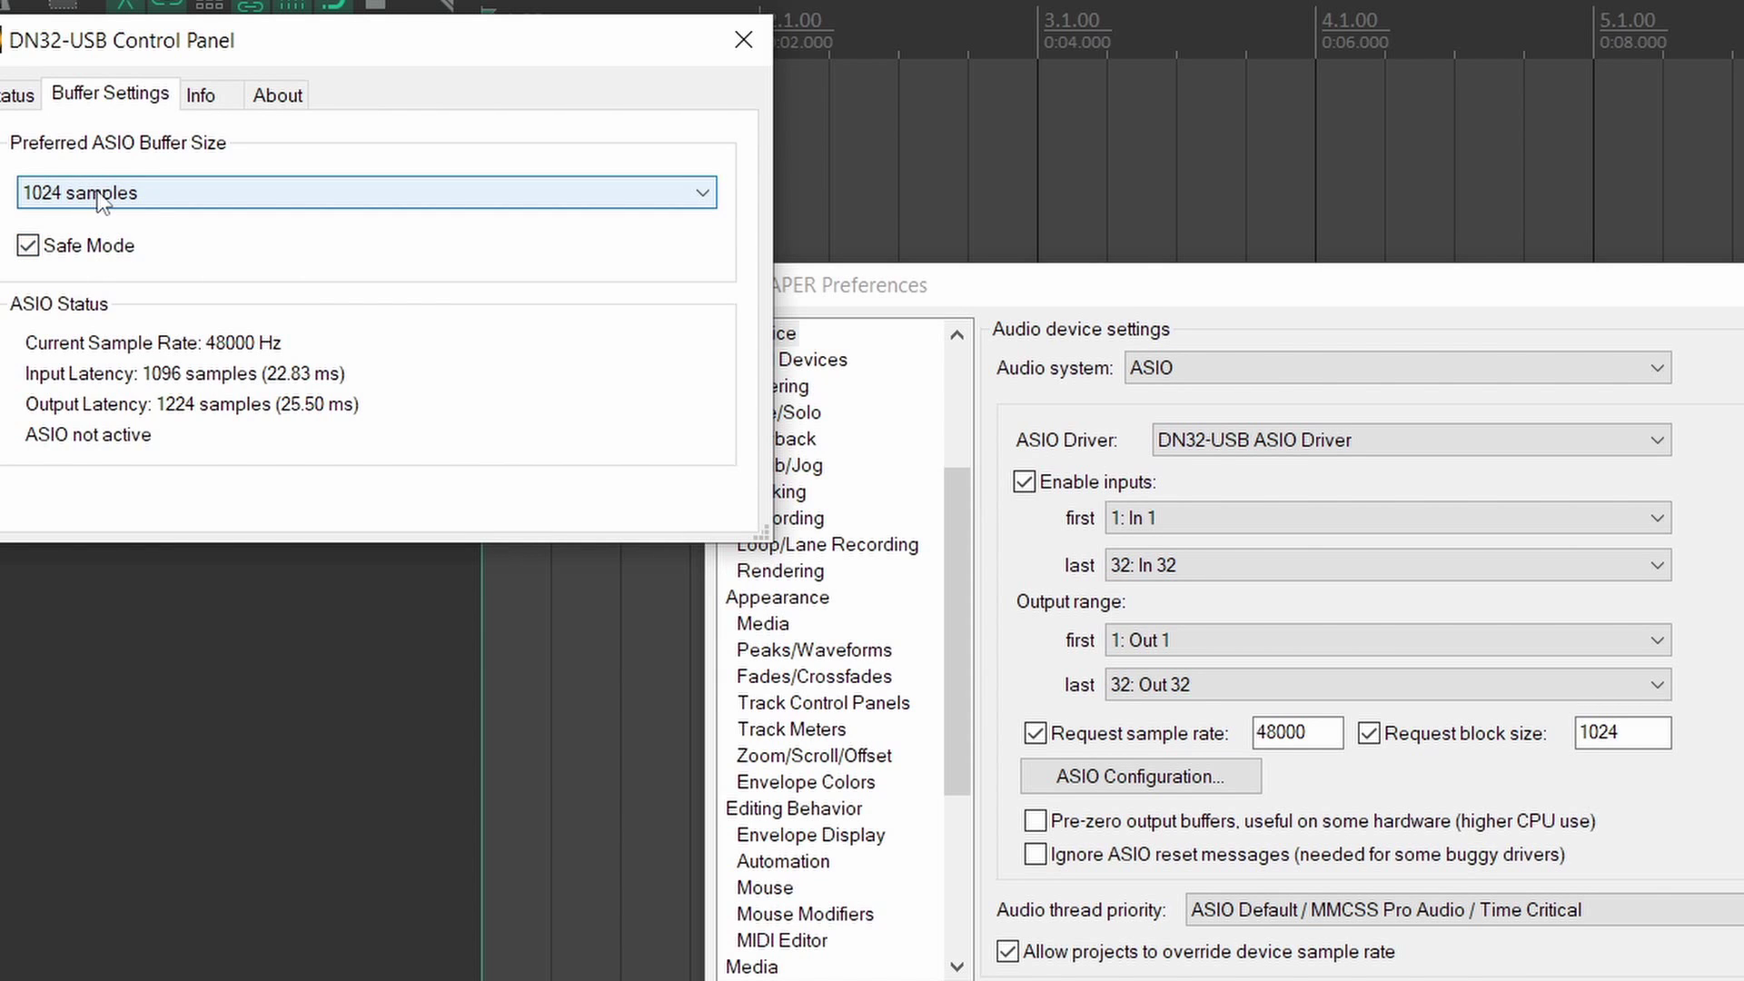
pyautogui.click(743, 40)
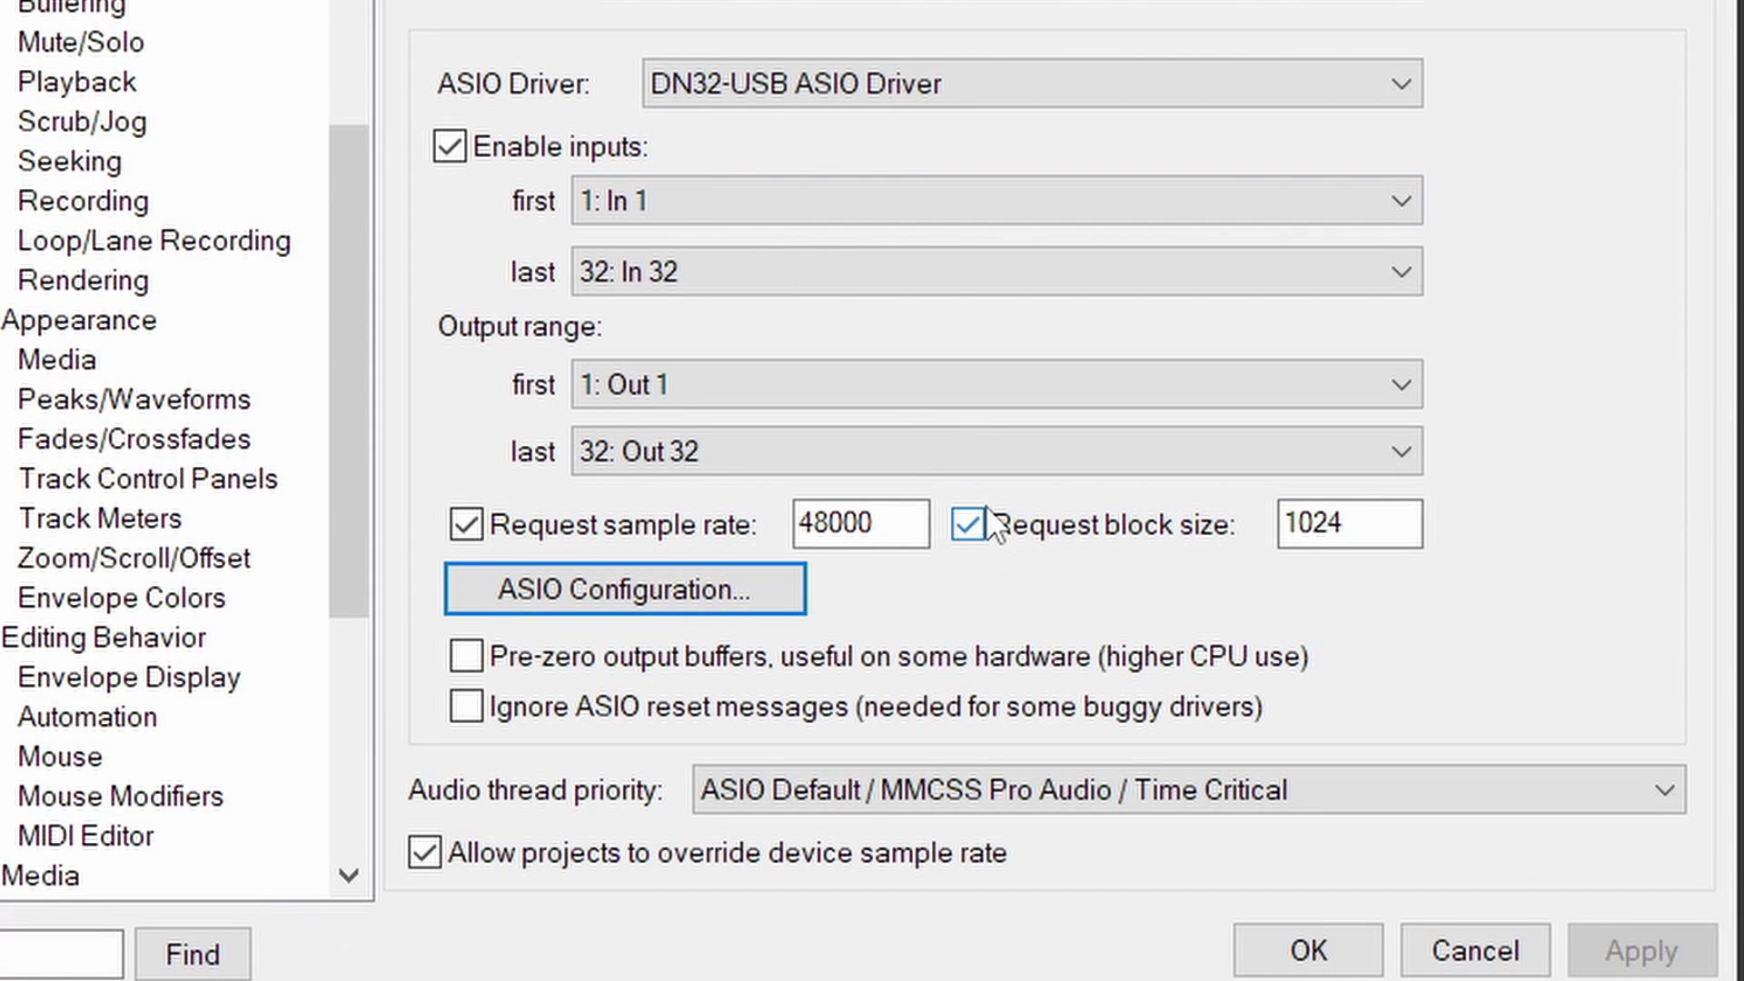
pyautogui.click(985, 515)
pyautogui.click(734, 596)
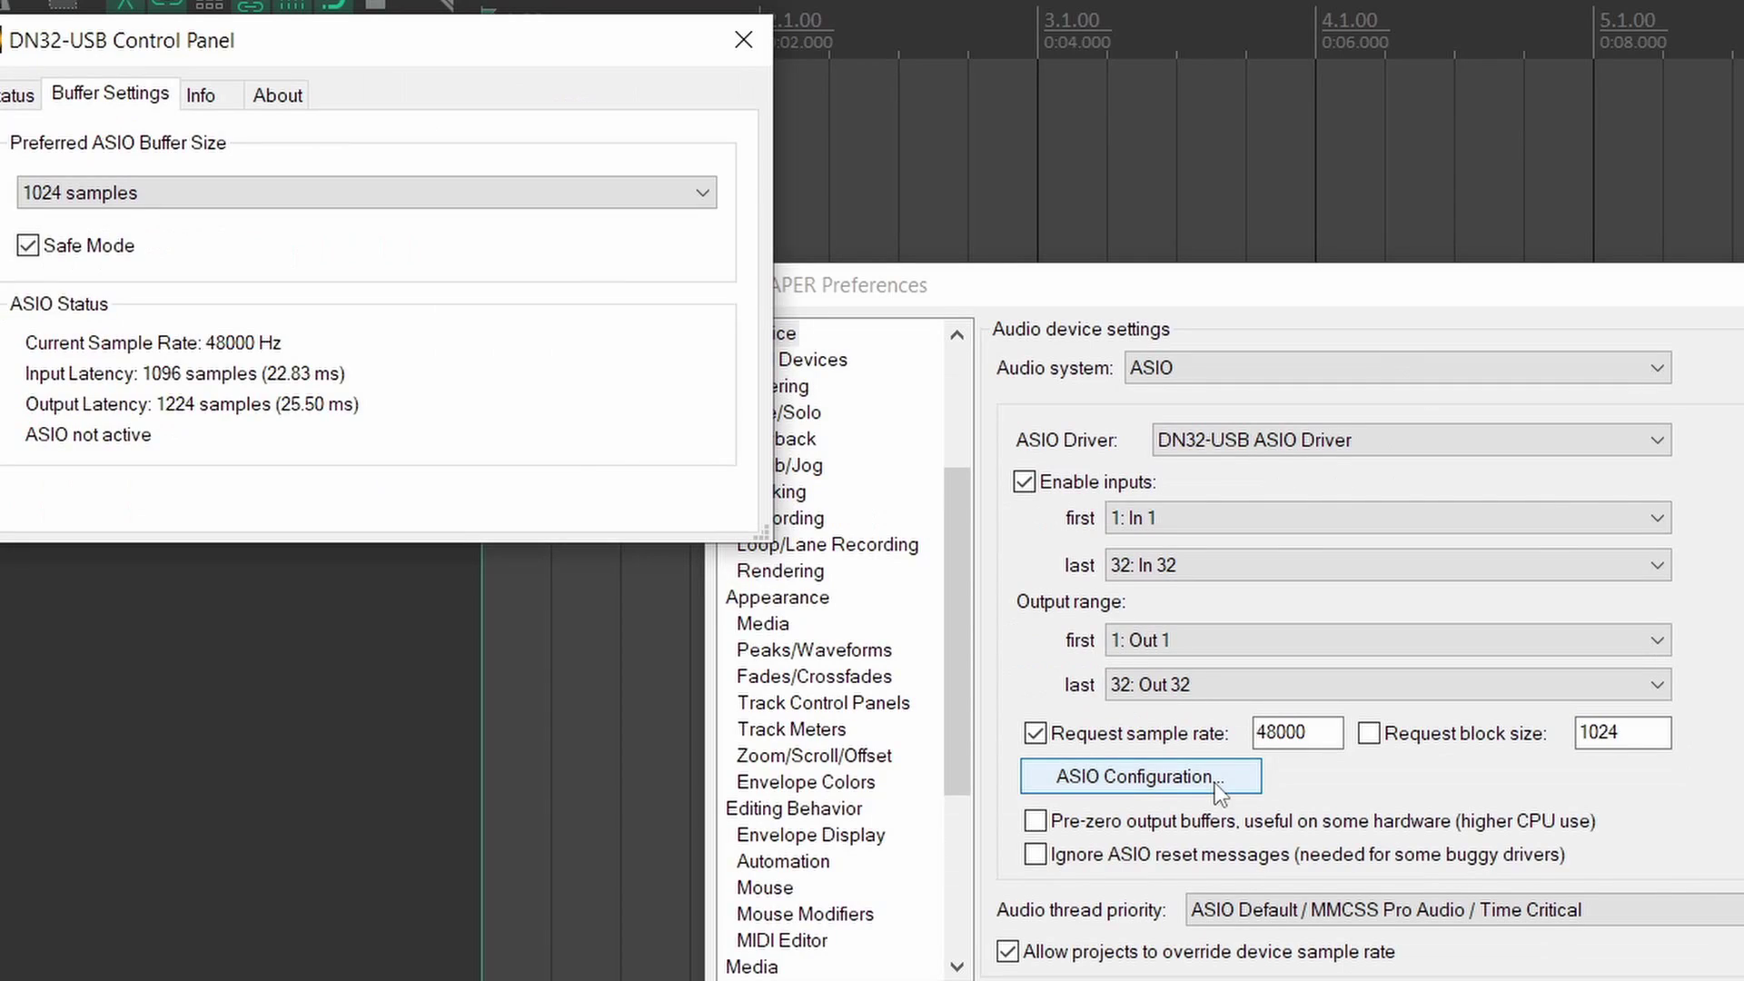
pyautogui.click(181, 192)
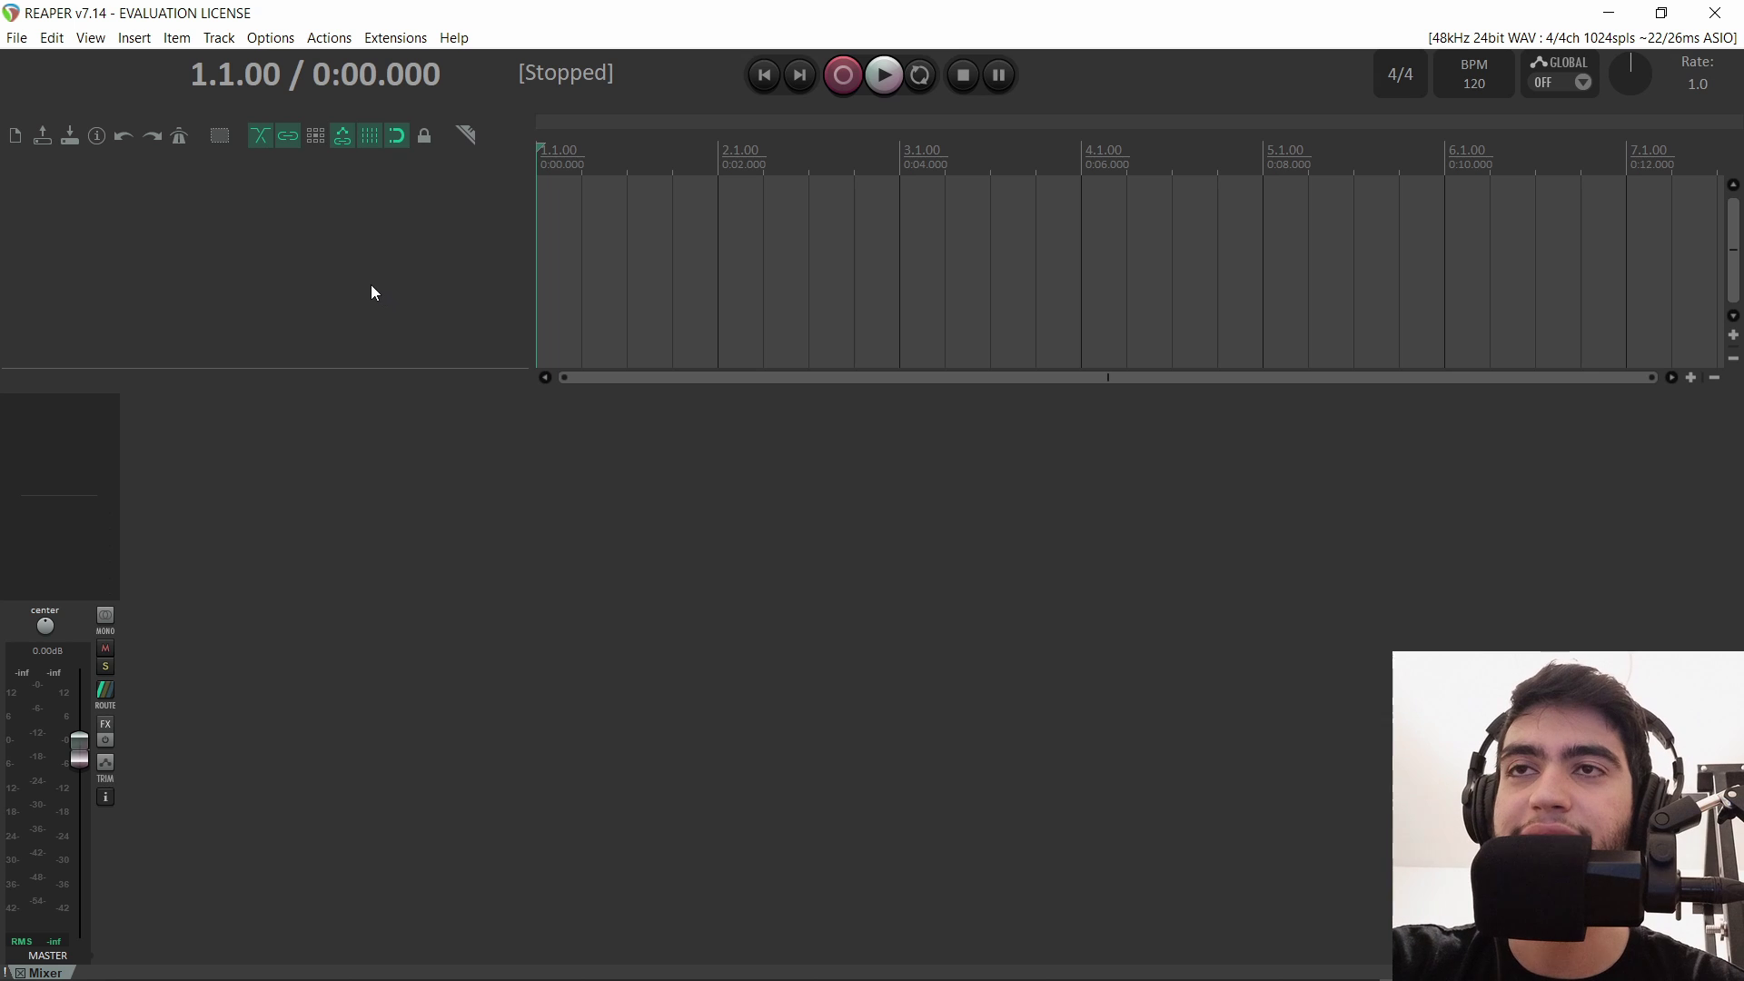
# Add three new tracks to the empty project and name the third one with a first name.
pyautogui.doubleClick(318, 263)
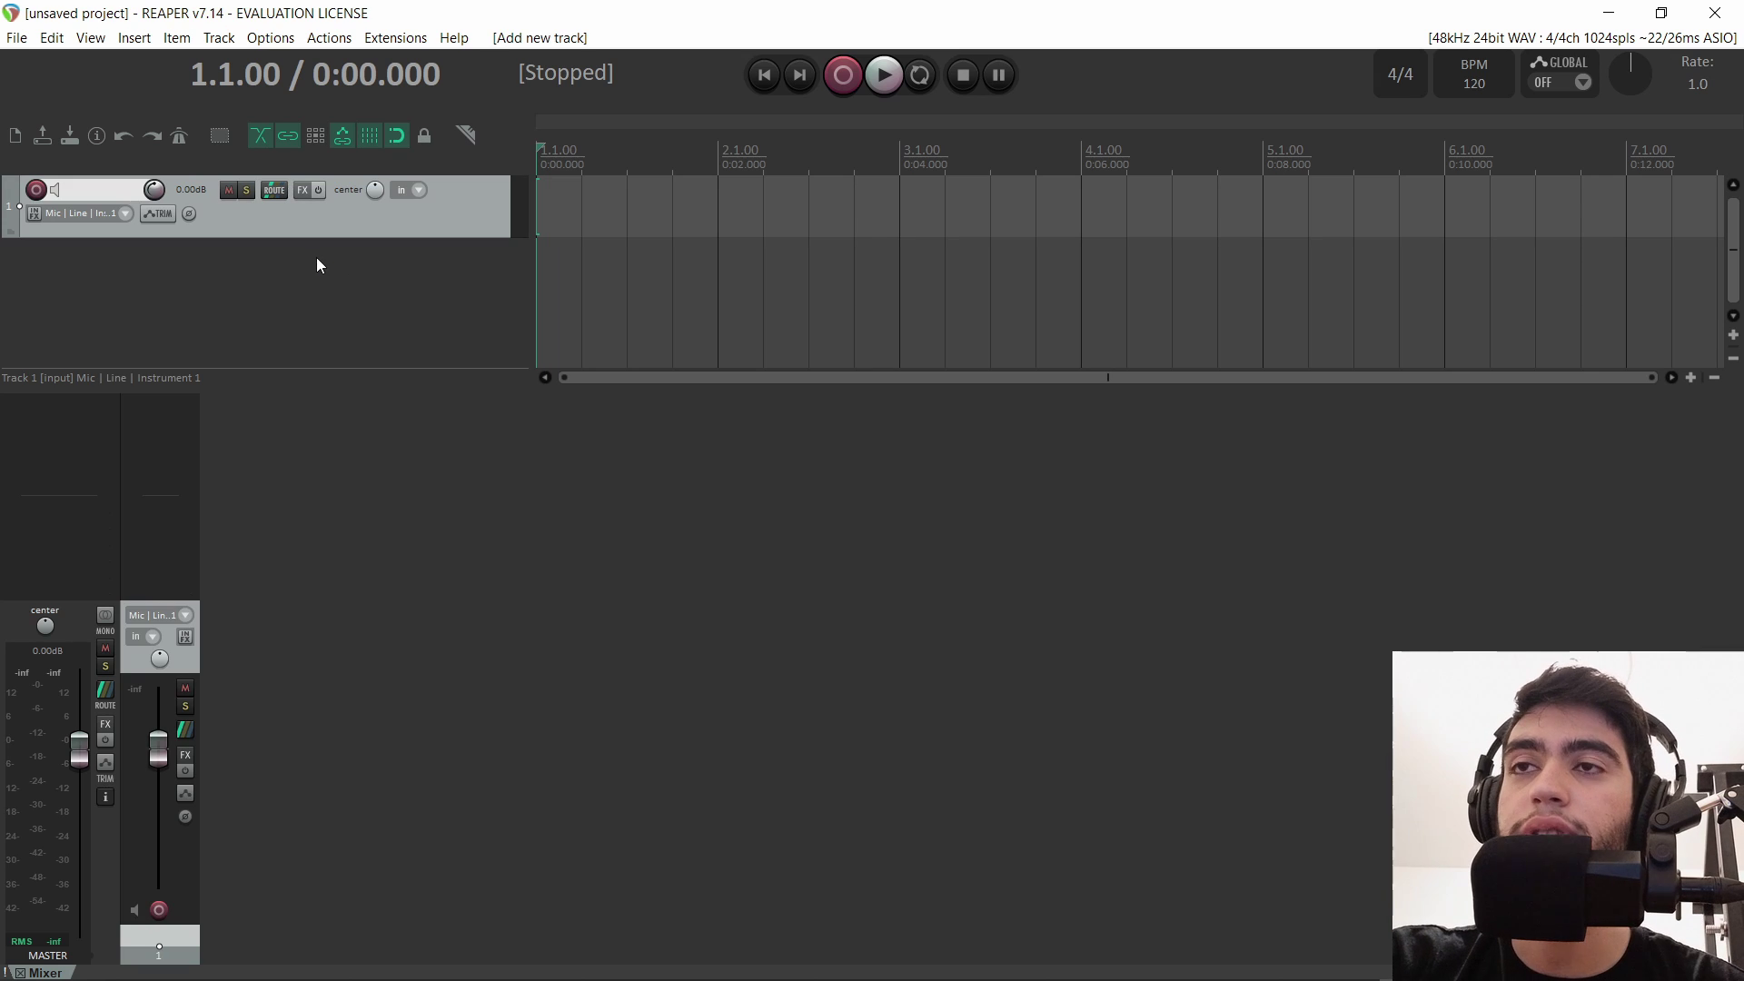
pyautogui.doubleClick(342, 514)
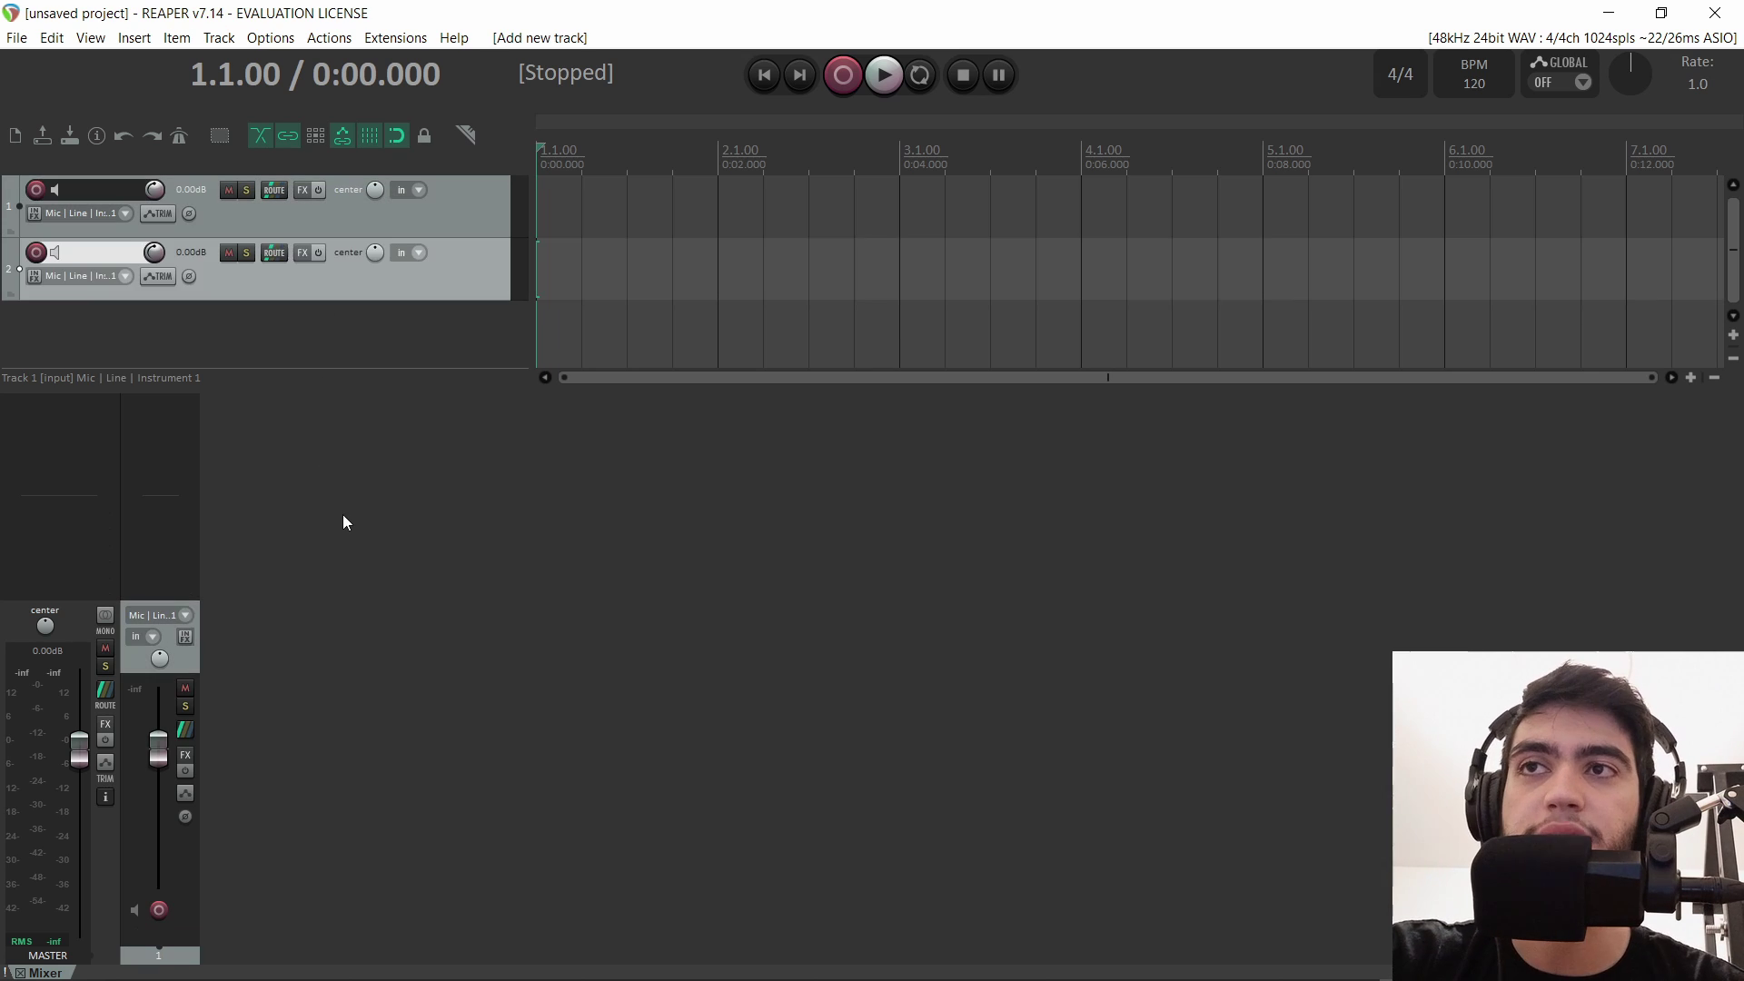
pyautogui.doubleClick(342, 514)
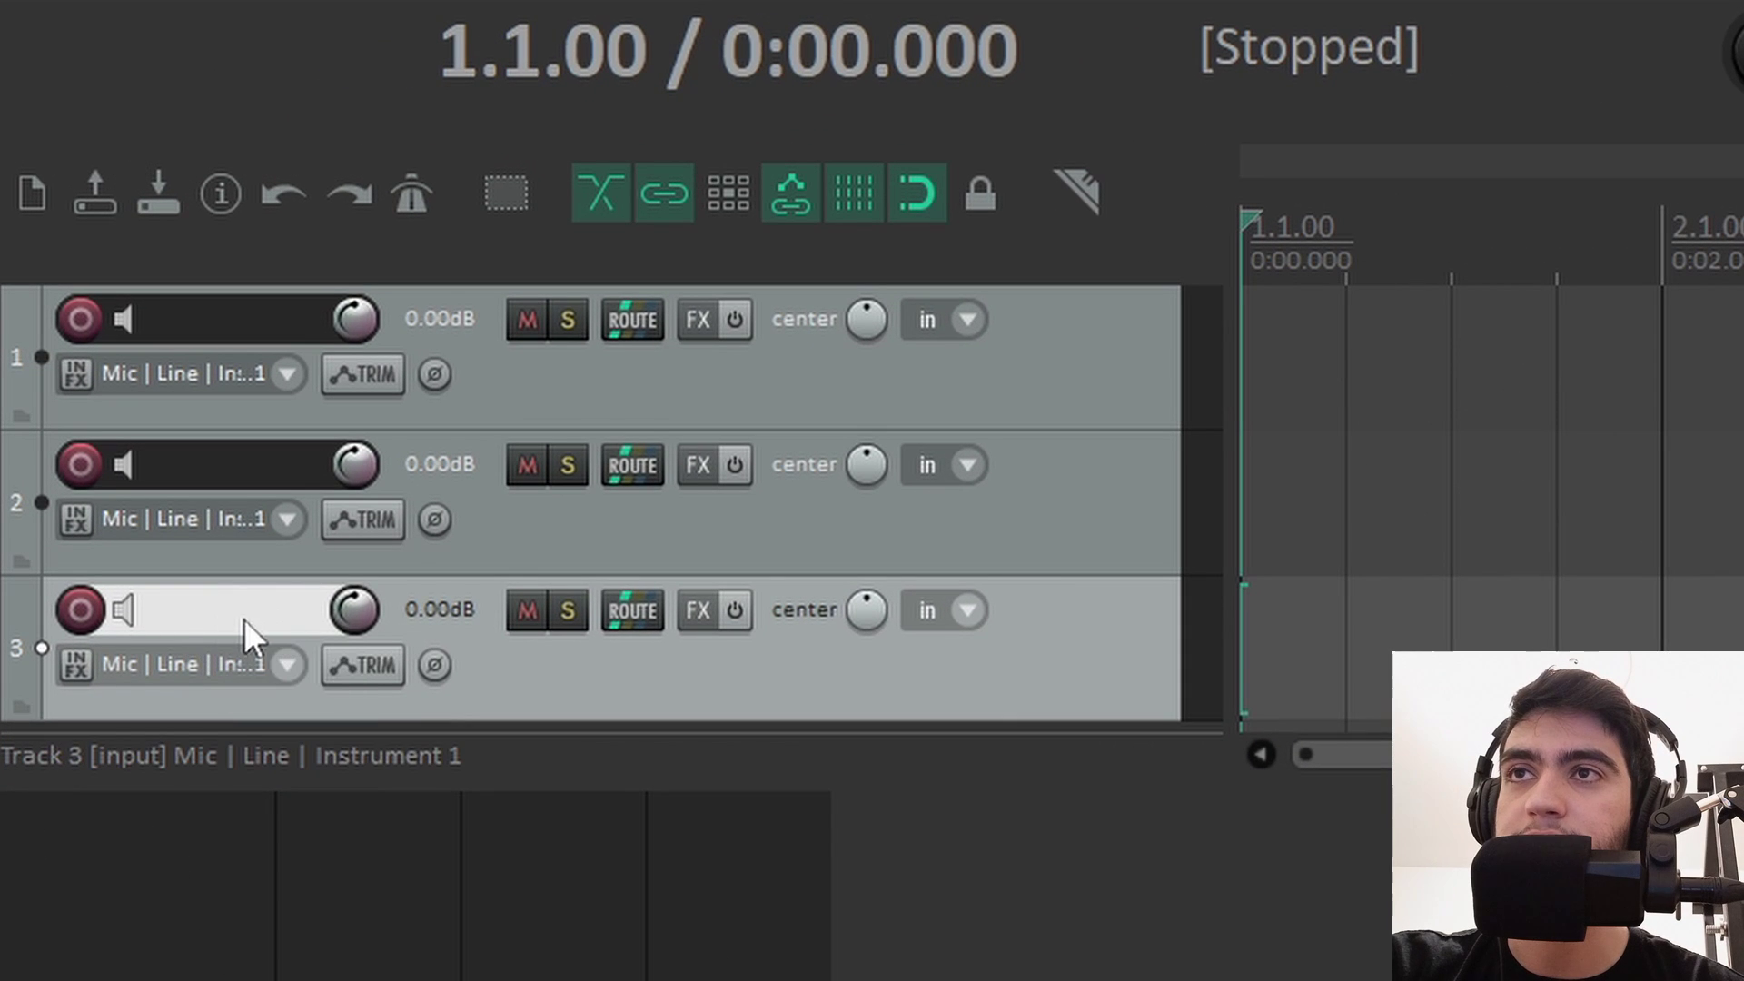
pyautogui.doubleClick(202, 619)
pyautogui.write('daniel')
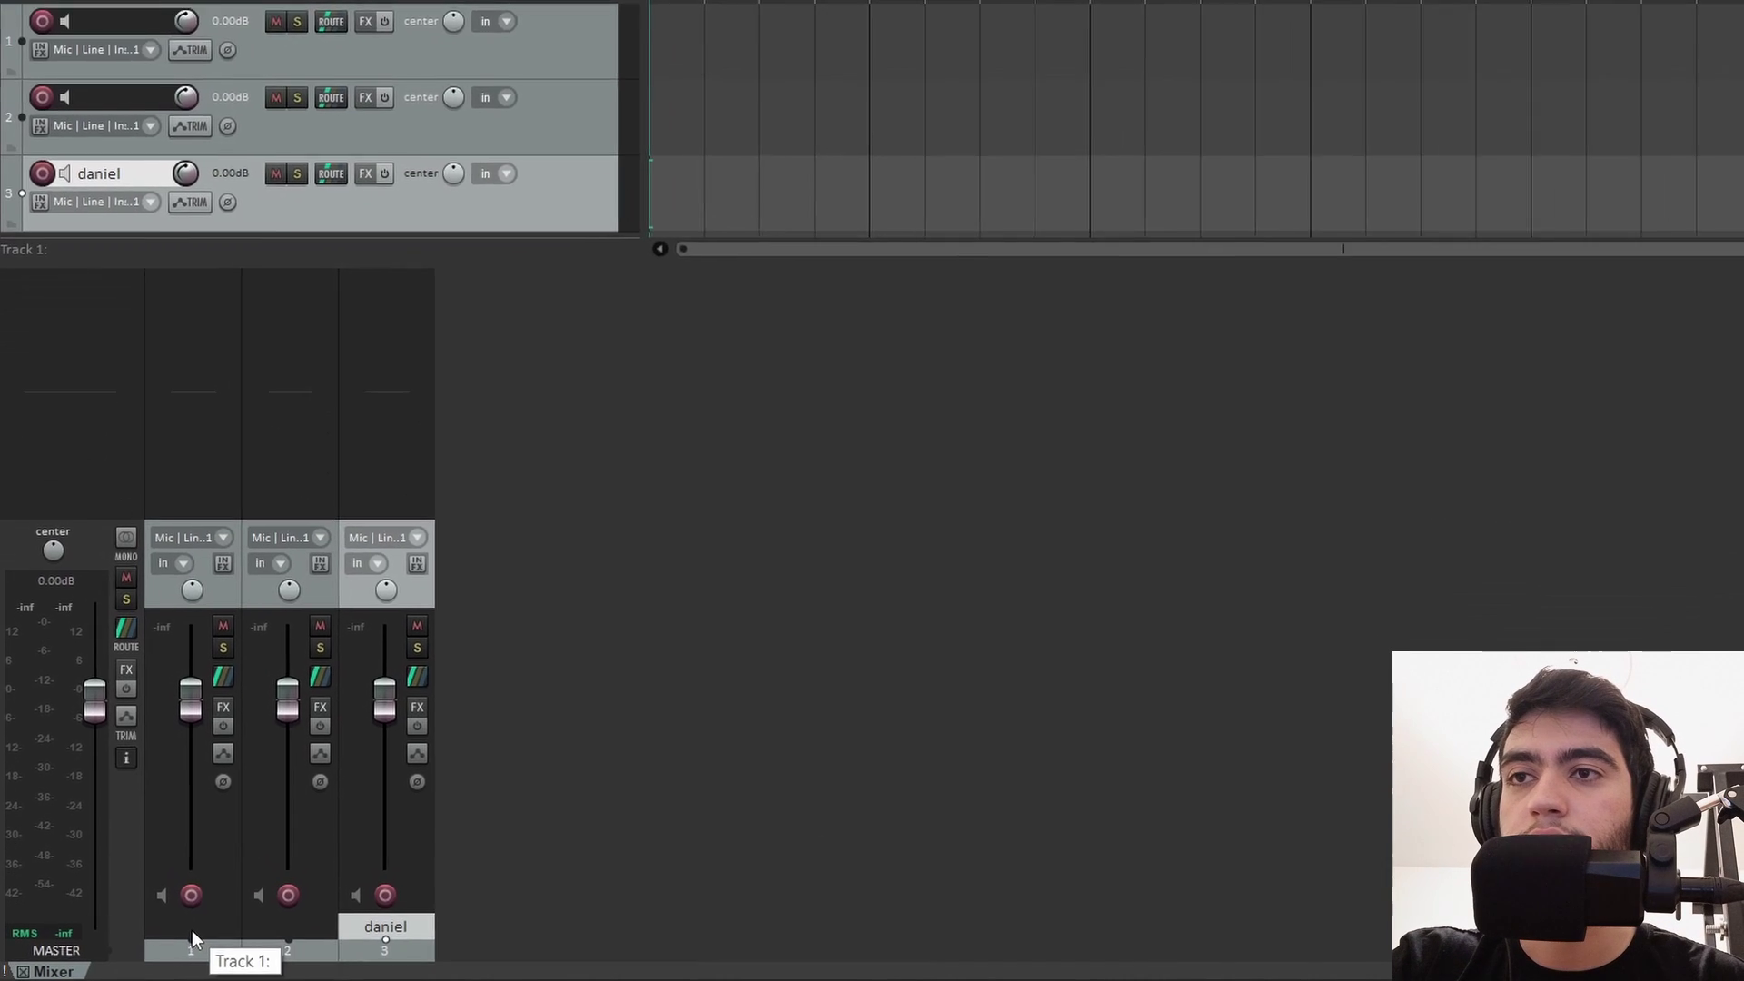
# Name tracks 1 and 2 dan2 in the mixer, and step back through the track names to the first.
pyautogui.click(157, 936)
pyautogui.doubleClick(232, 916)
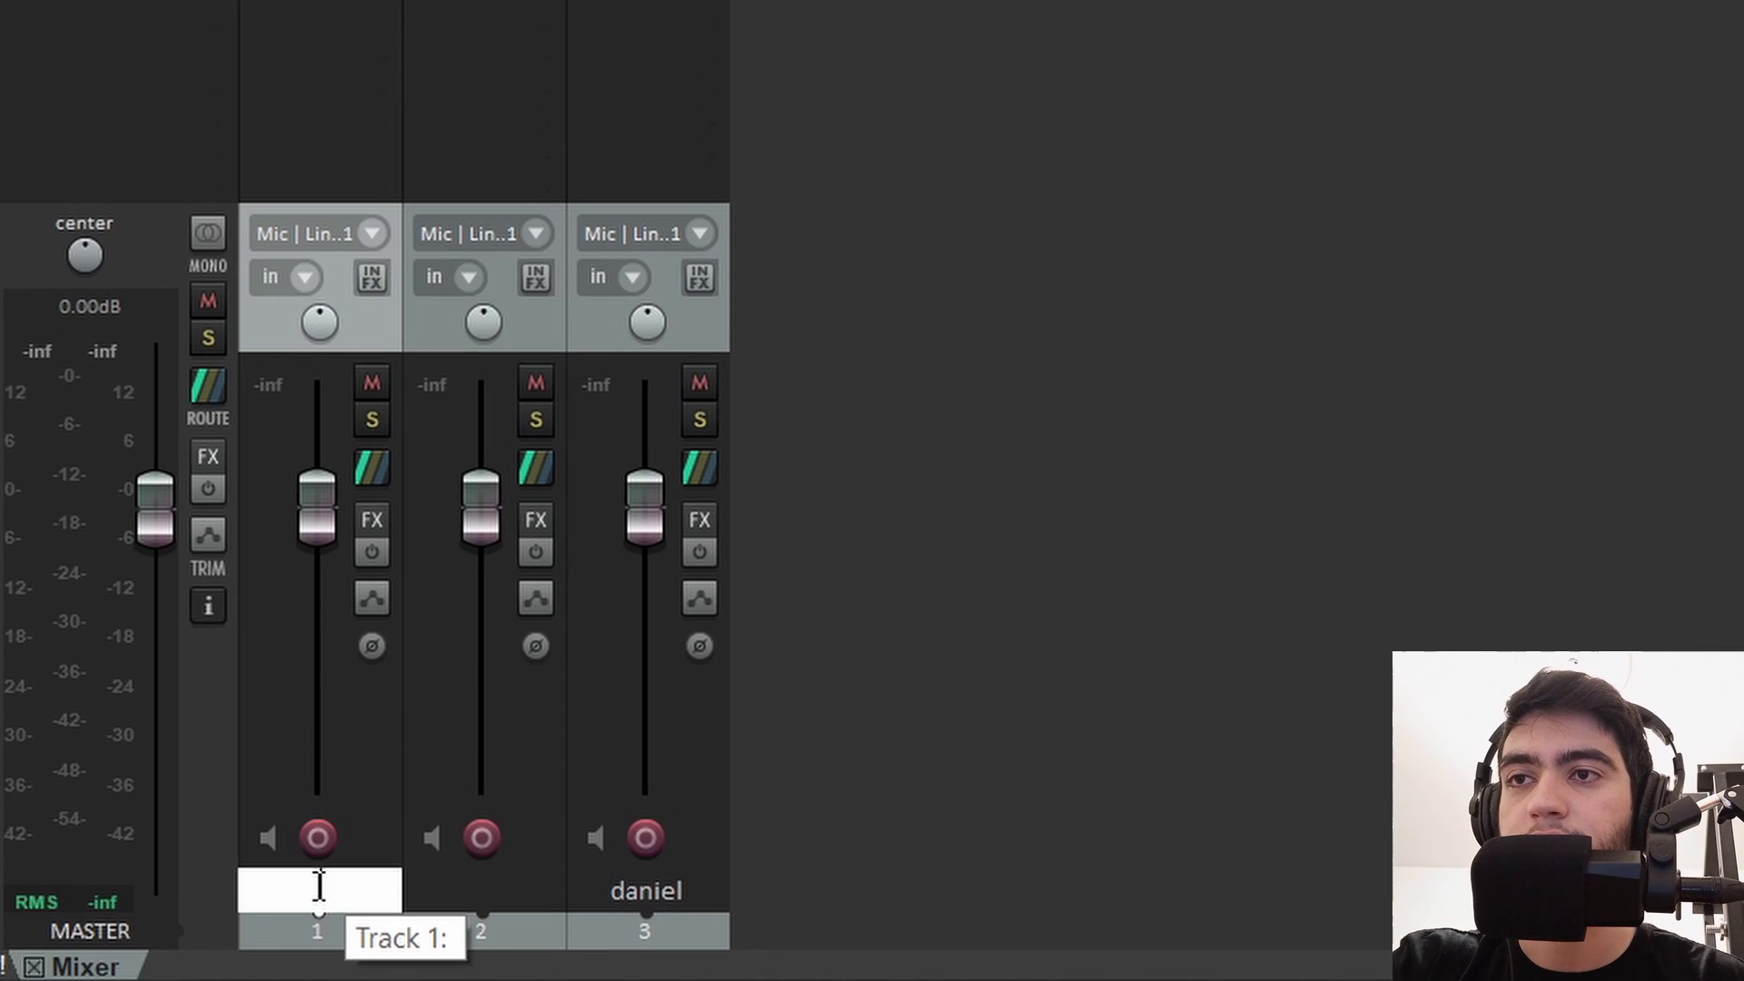
pyautogui.write('dan2')
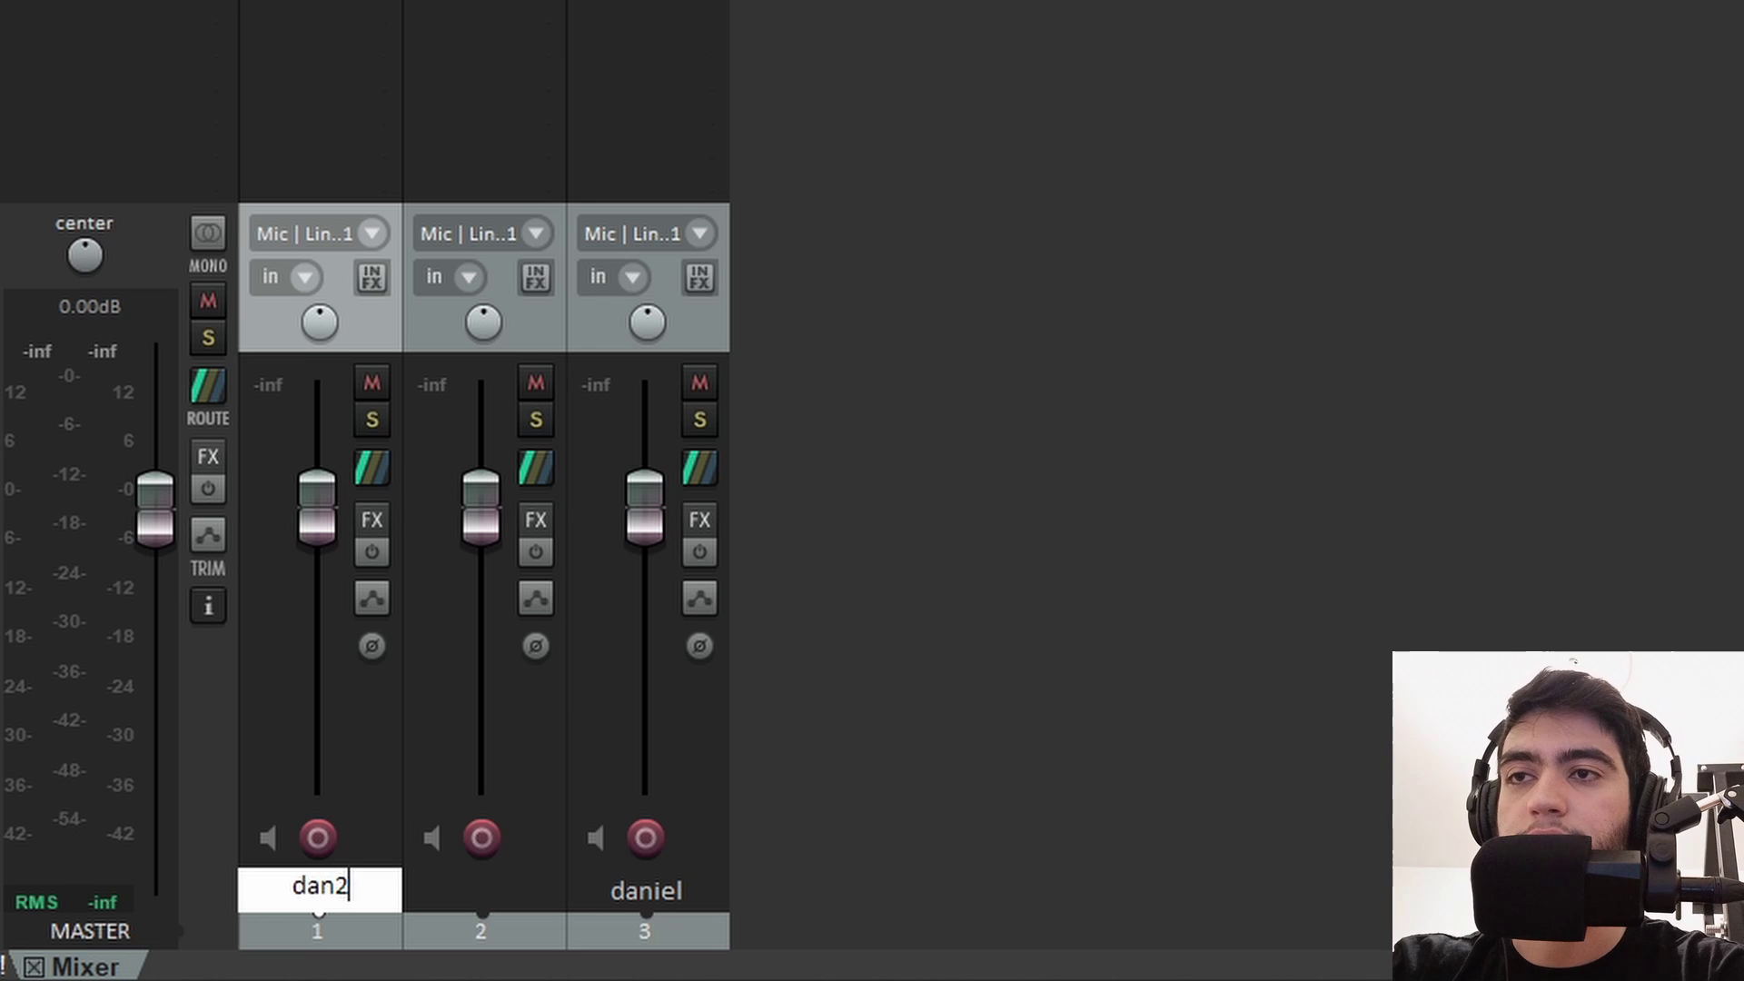
pyautogui.press('Tab')
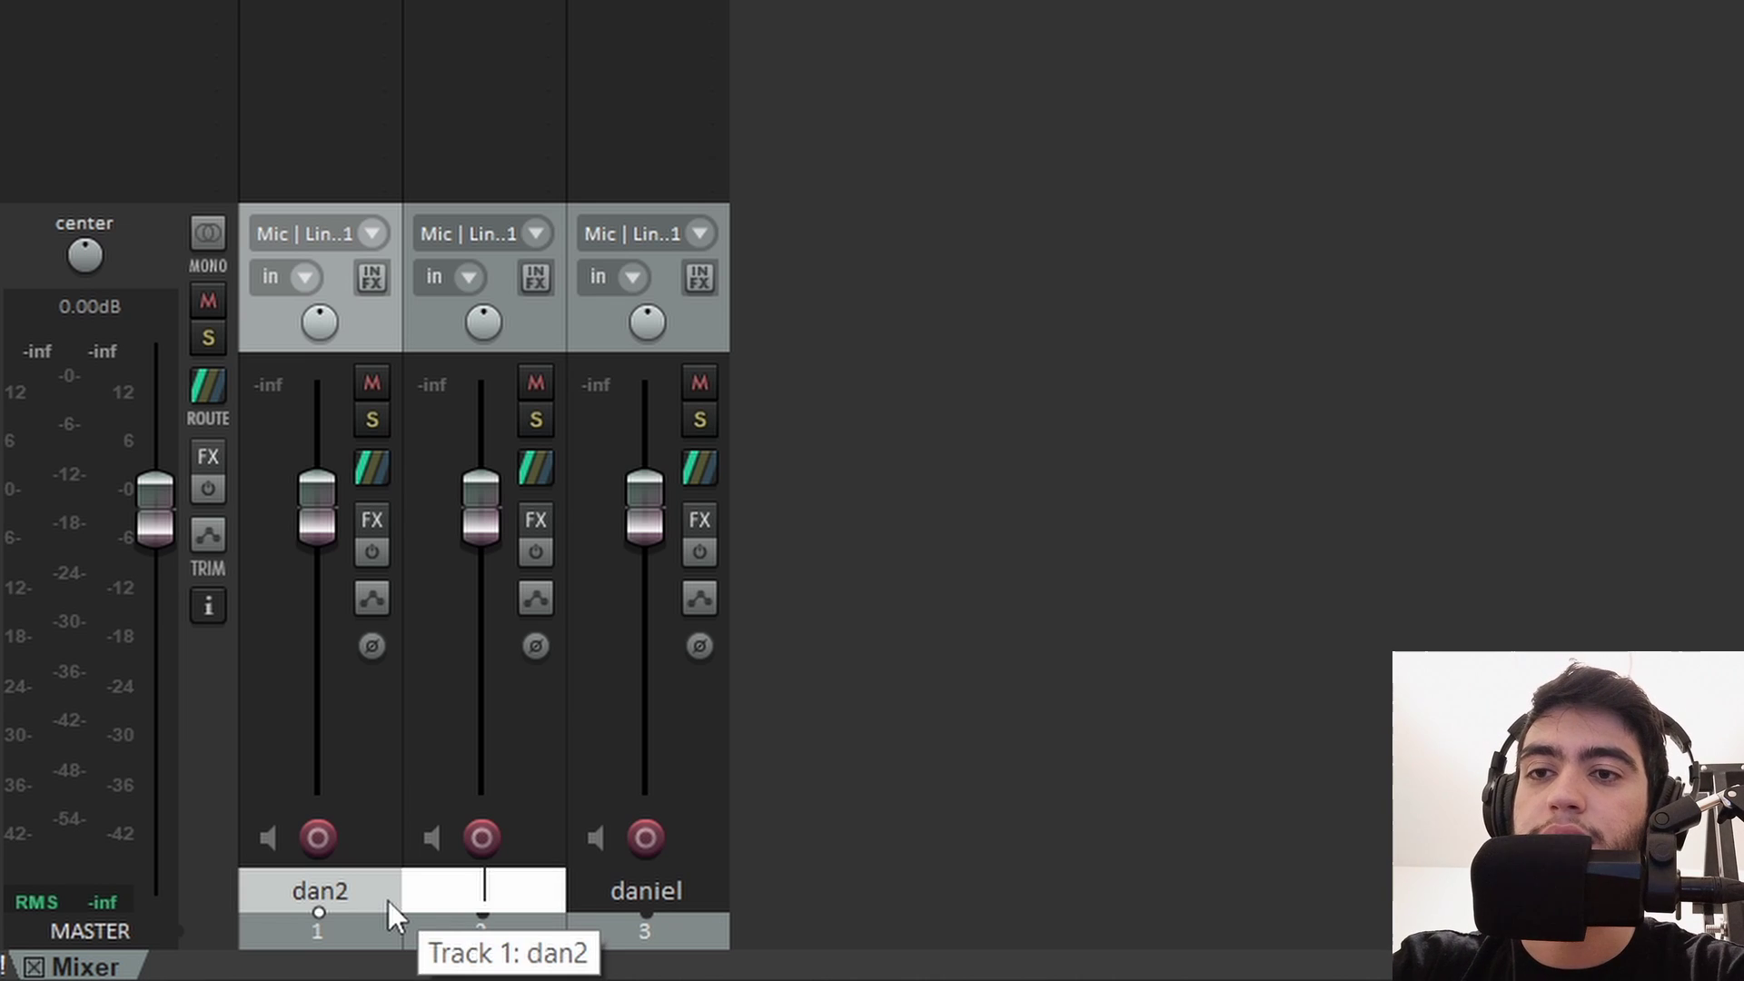
pyautogui.write('dan2')
pyautogui.press('Tab')
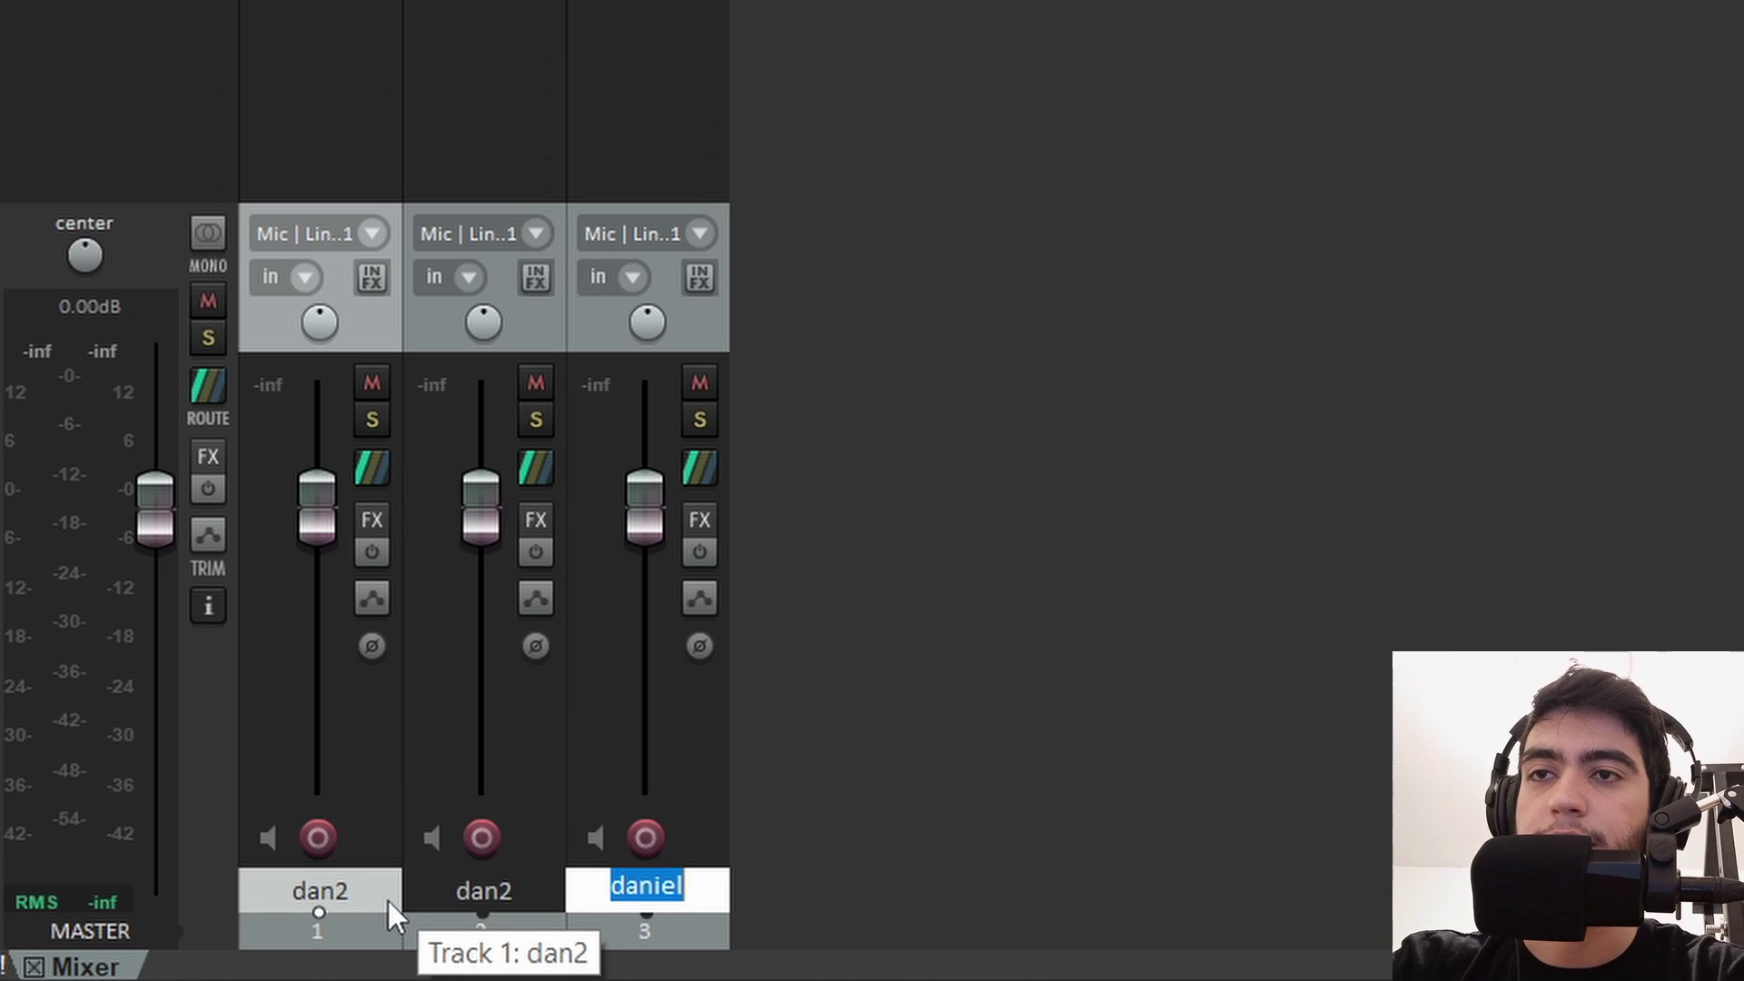
pyautogui.hotkey('shift', 'Tab')
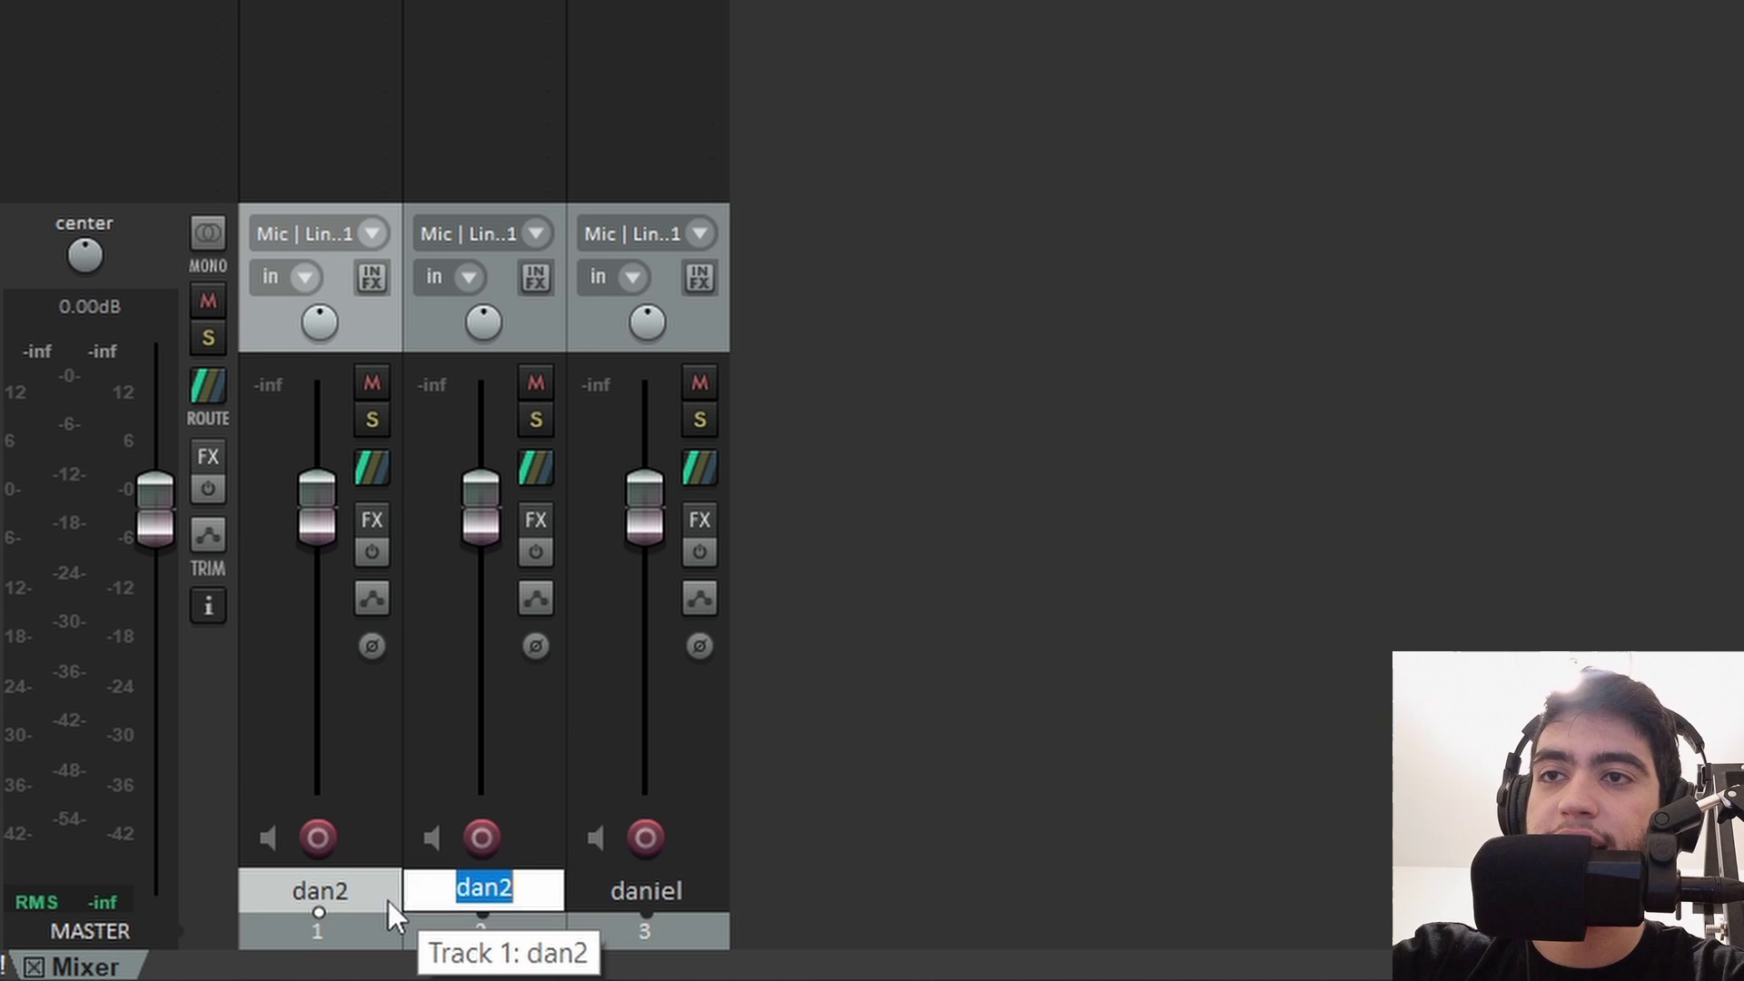
pyautogui.hotkey('shift', 'Tab')
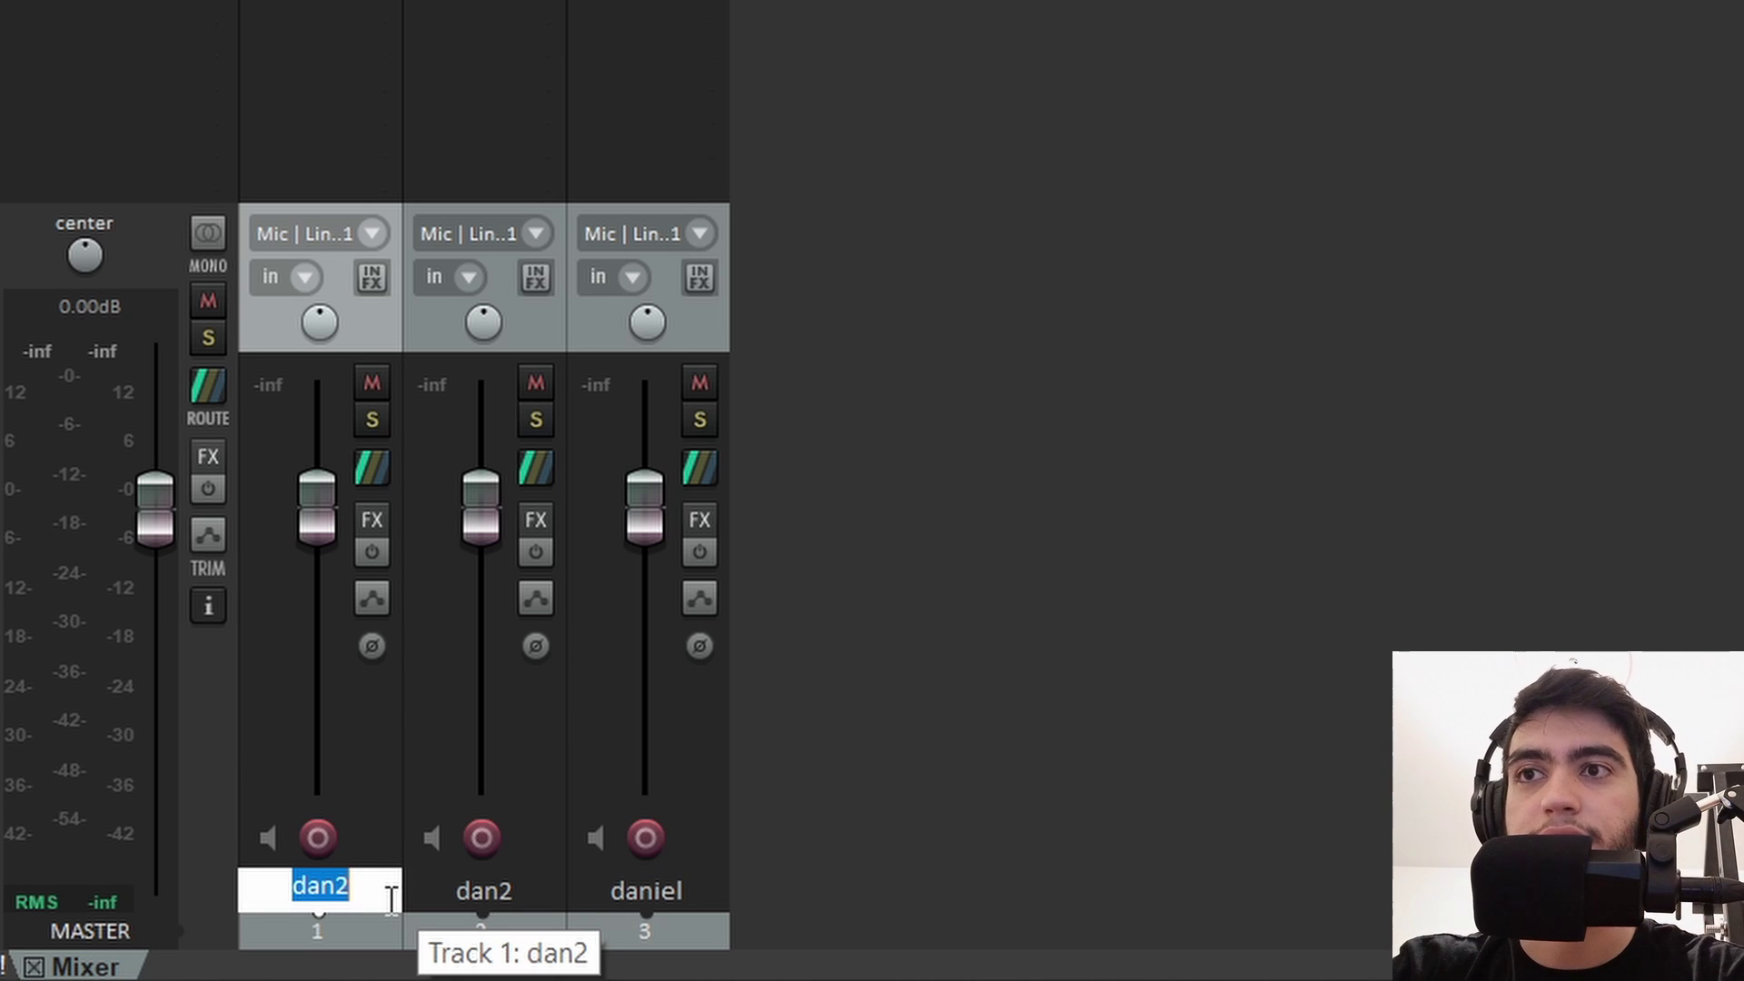
pyautogui.press('Return')
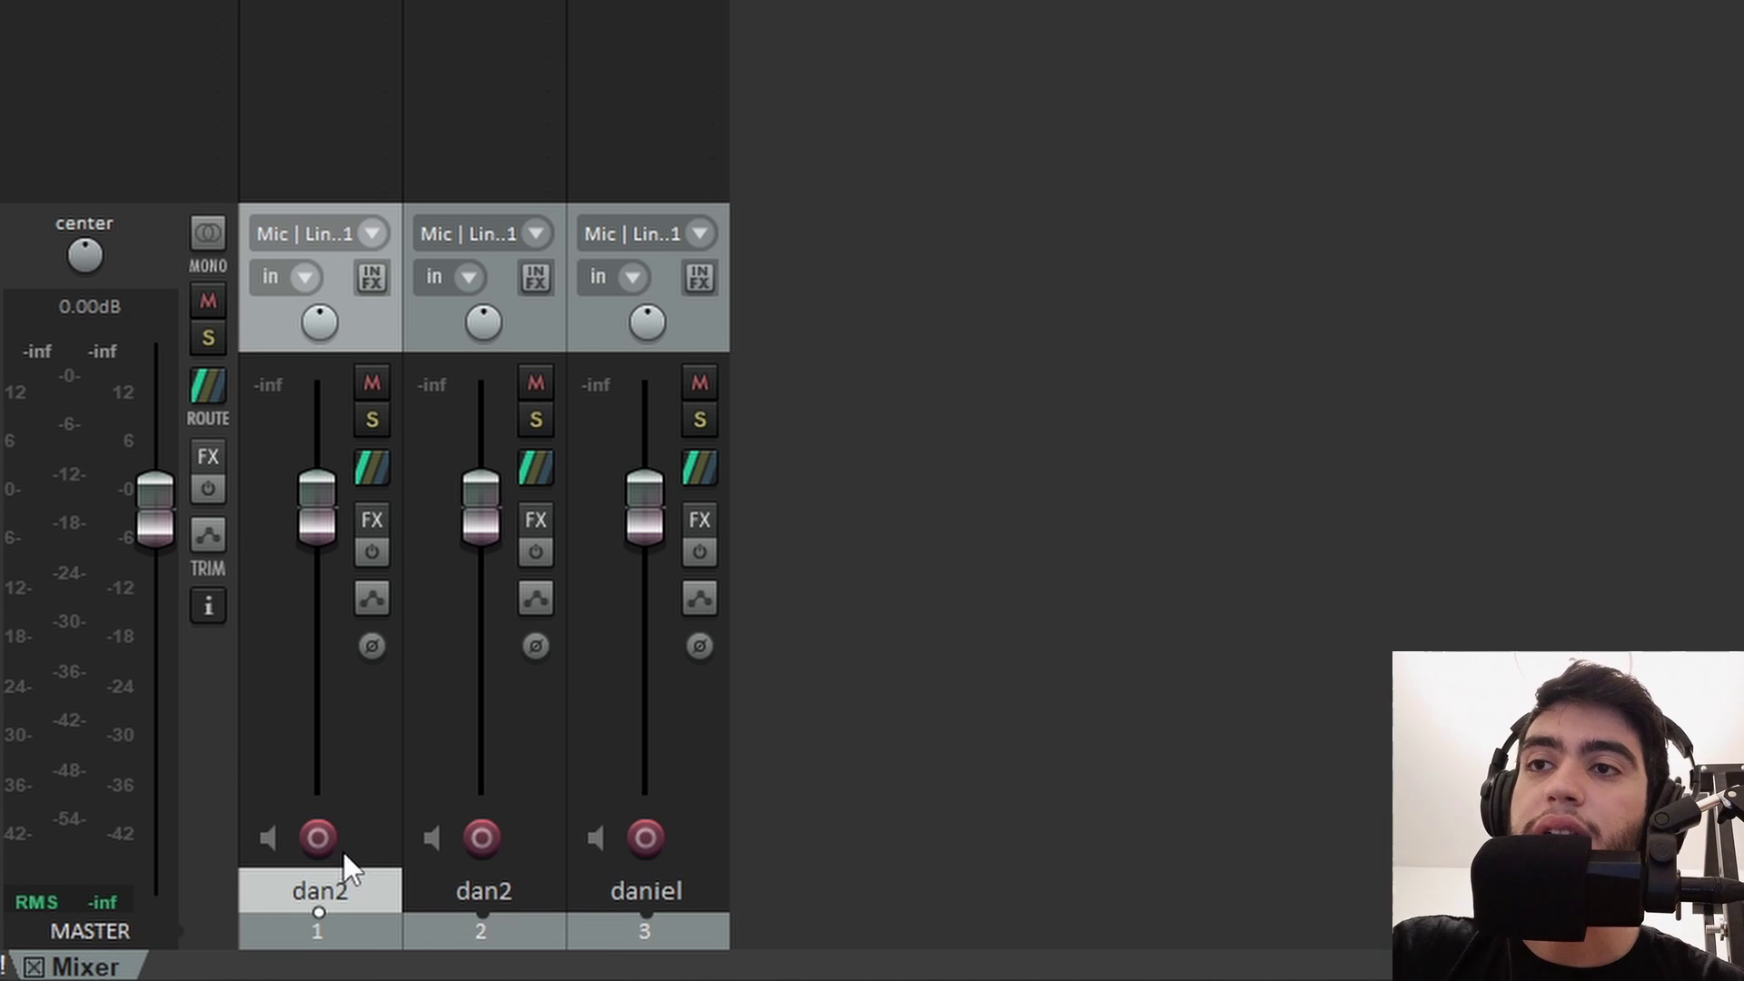
# Set track 1 to a custom cyan color with red 0, green 255 and blue 255.
pyautogui.rightClick(350, 885)
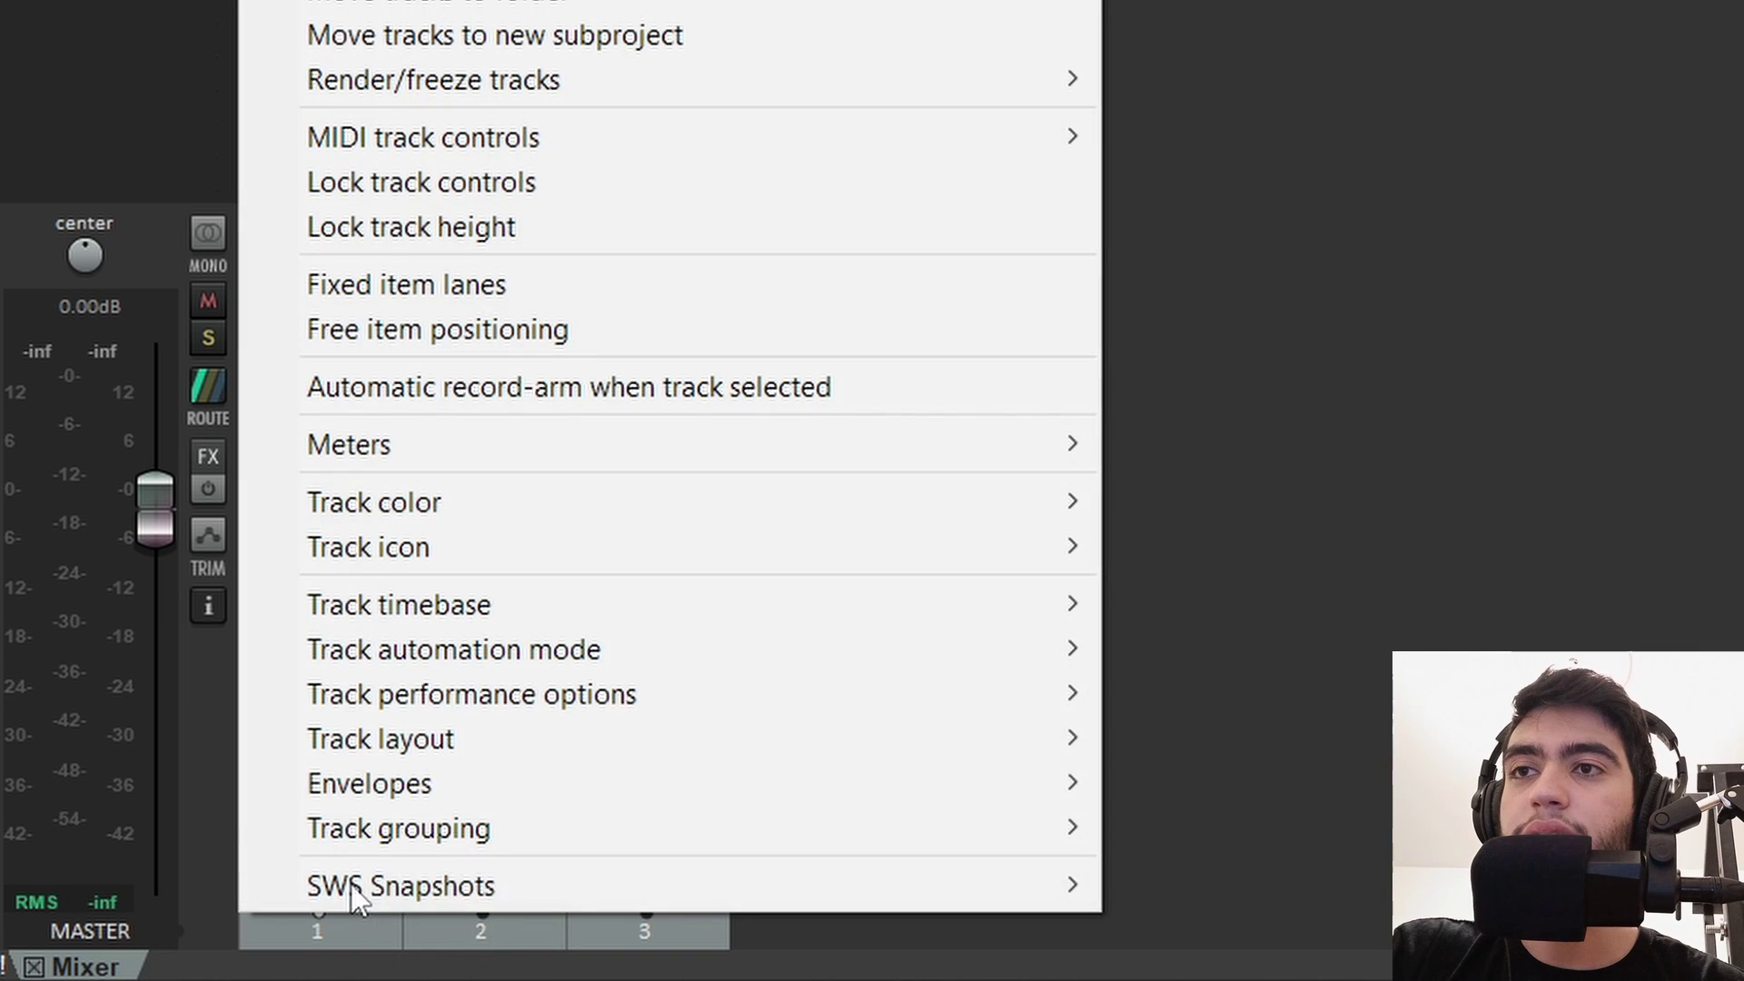
pyautogui.moveTo(651, 505)
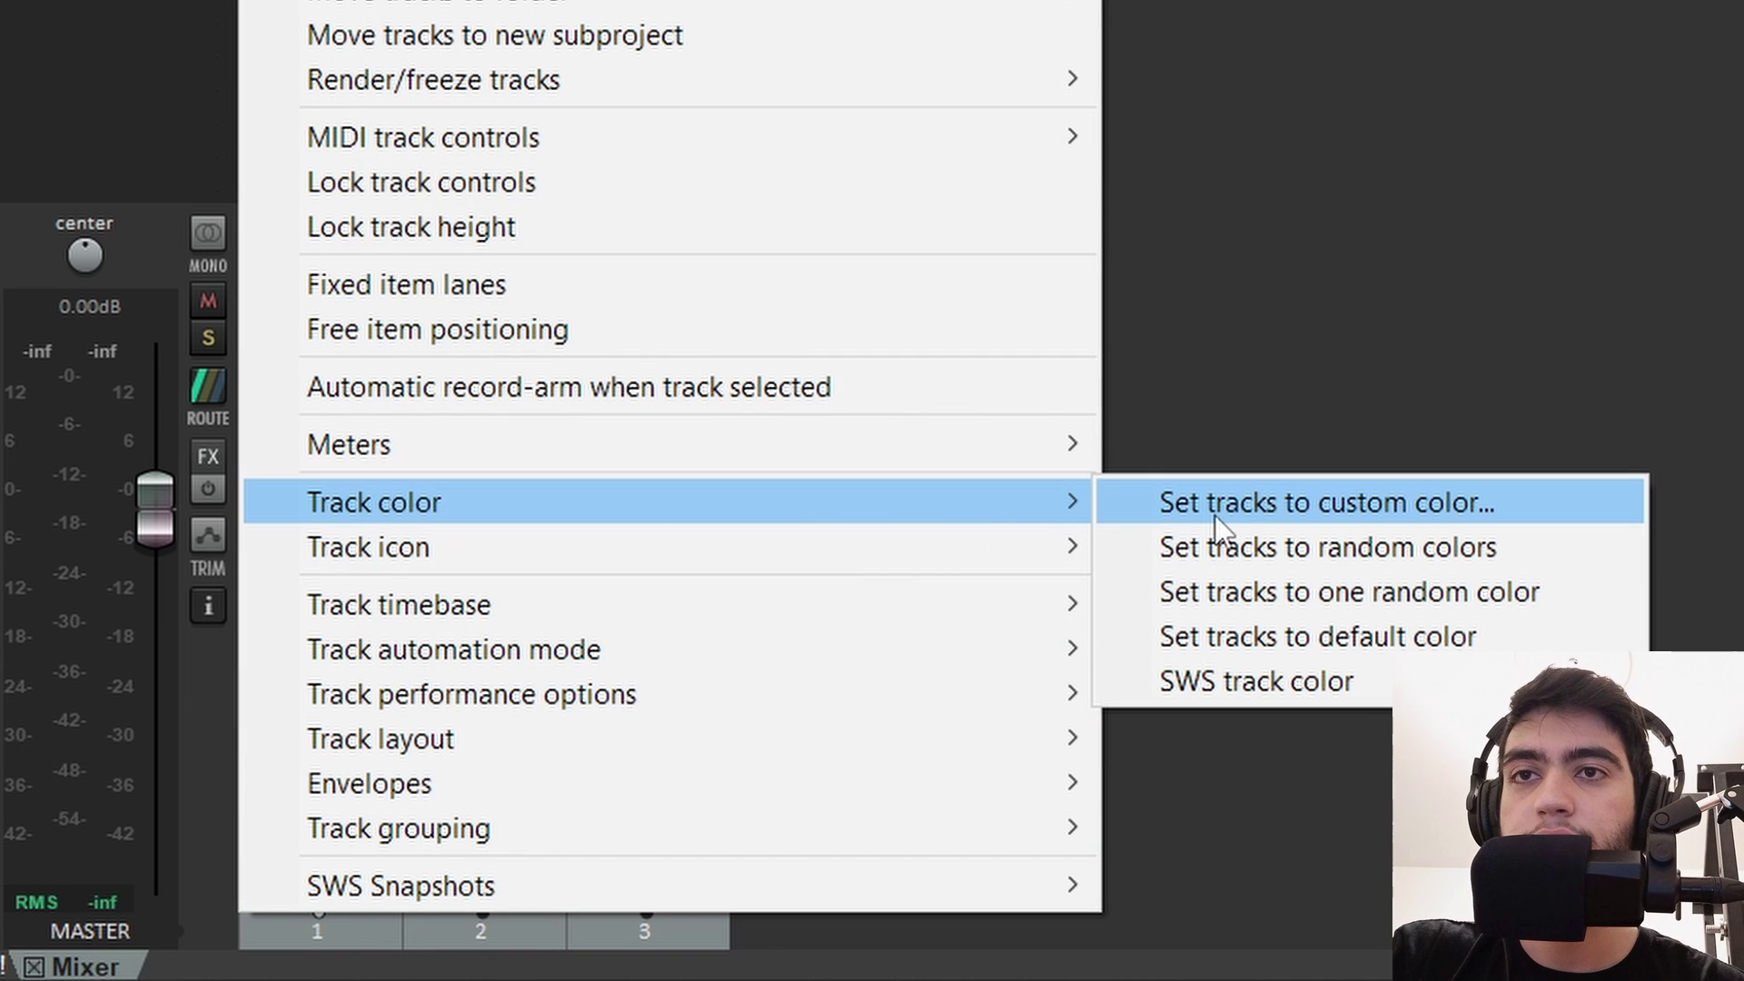
pyautogui.click(1457, 502)
pyautogui.click(770, 120)
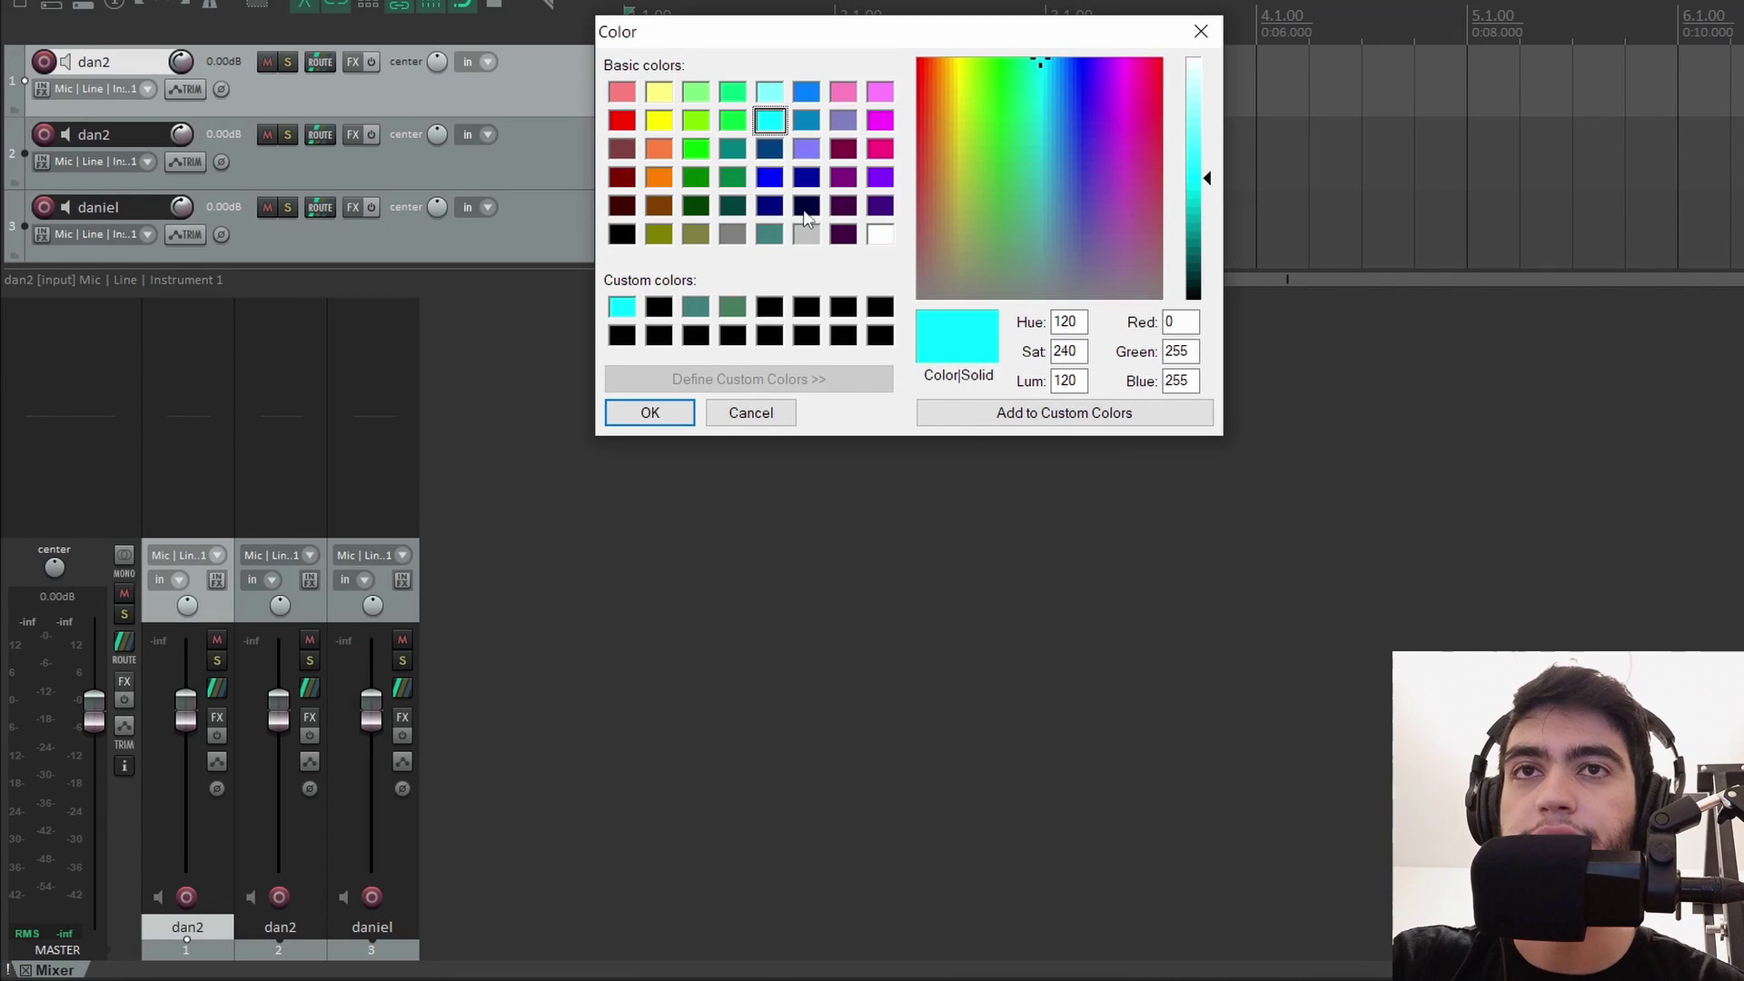
pyautogui.click(650, 412)
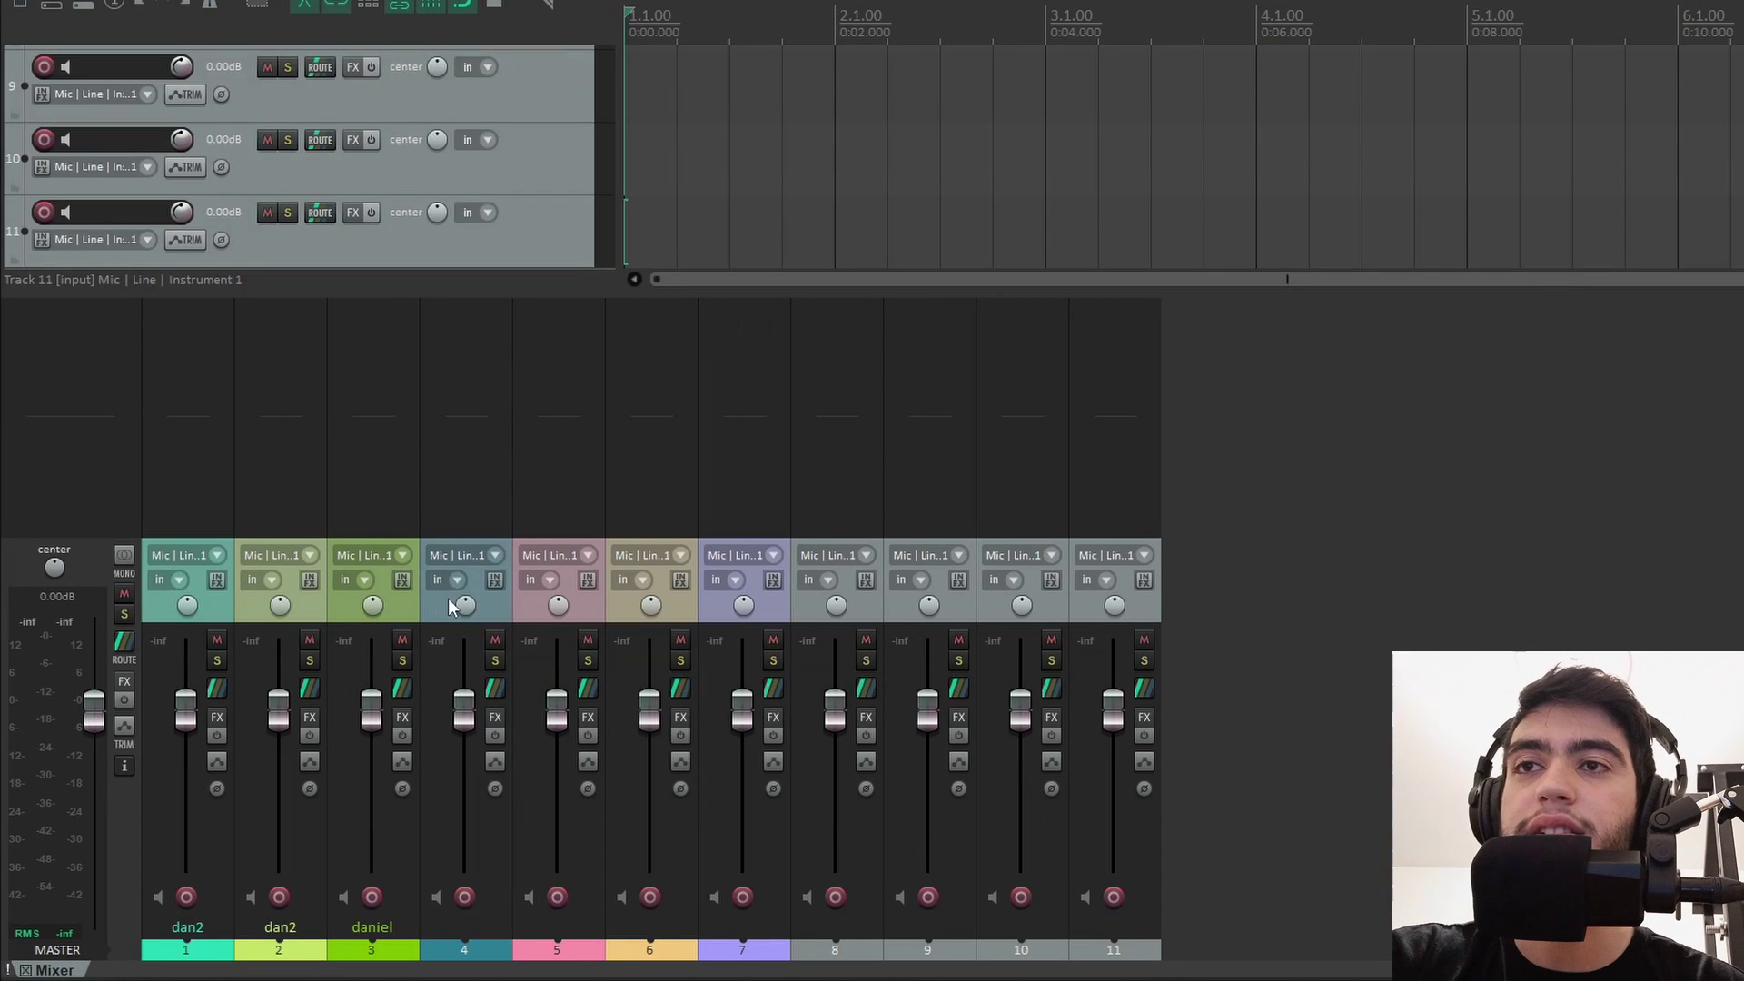
# Insert visual spacers both before and after track 4 in the mixer.
pyautogui.rightClick(450, 600)
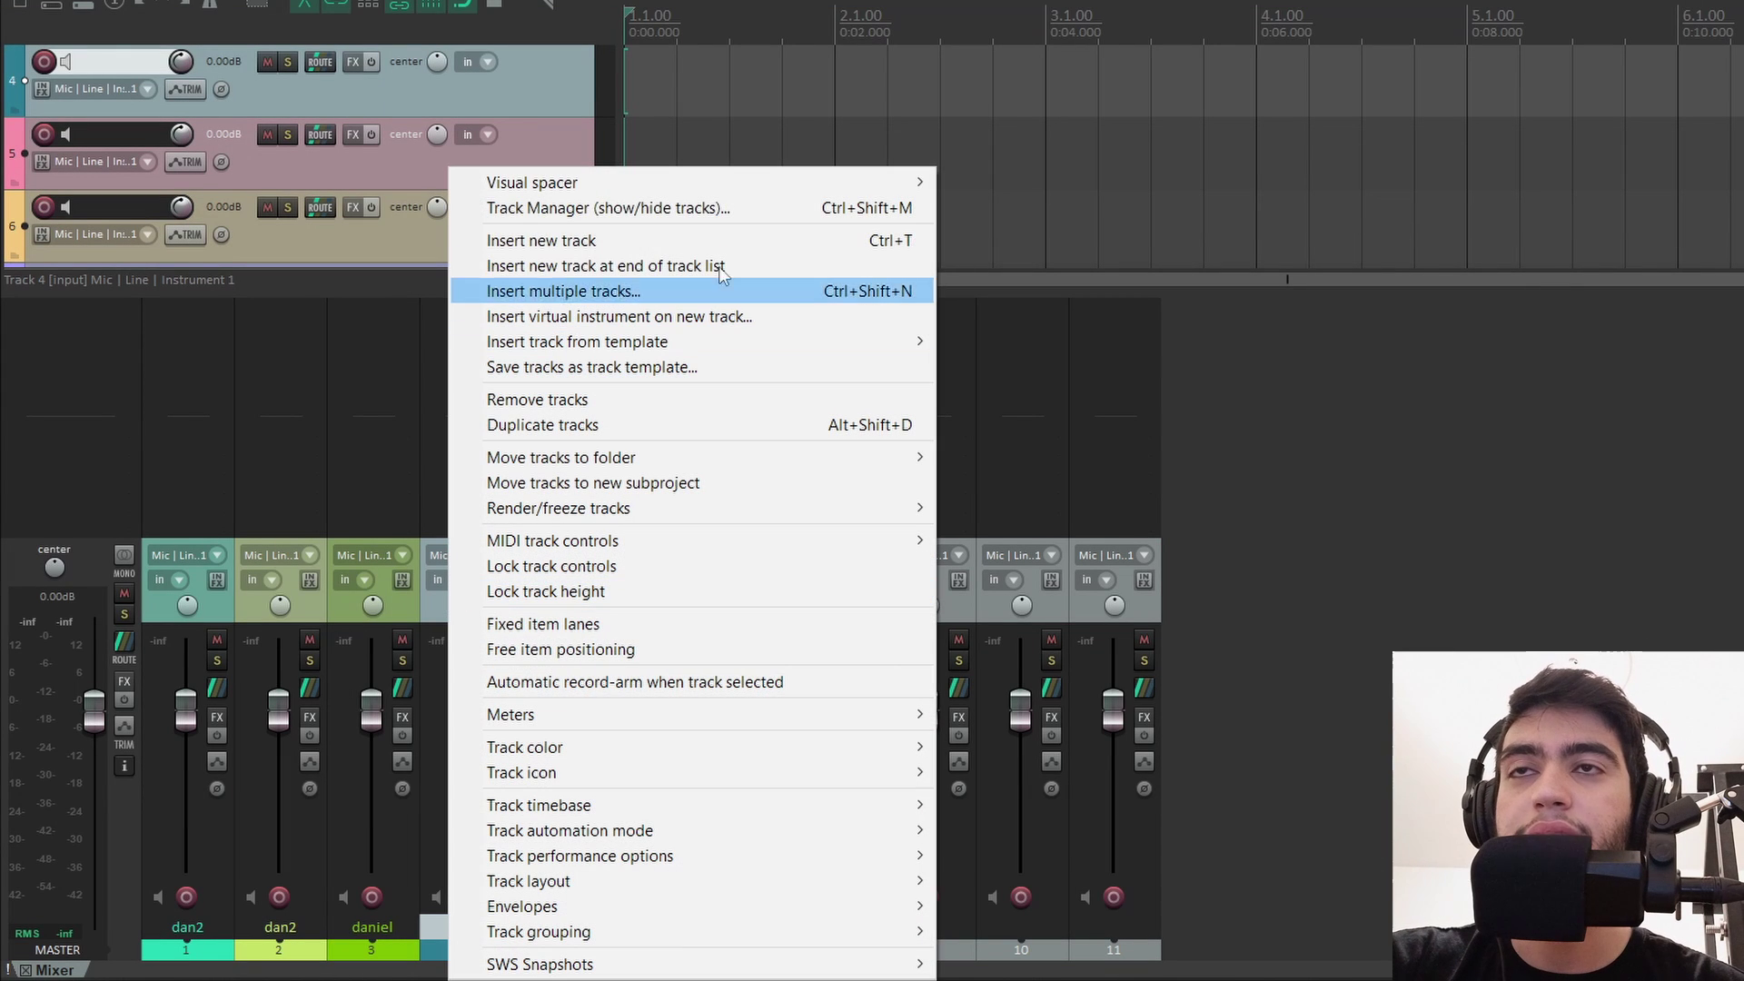
pyautogui.moveTo(686, 192)
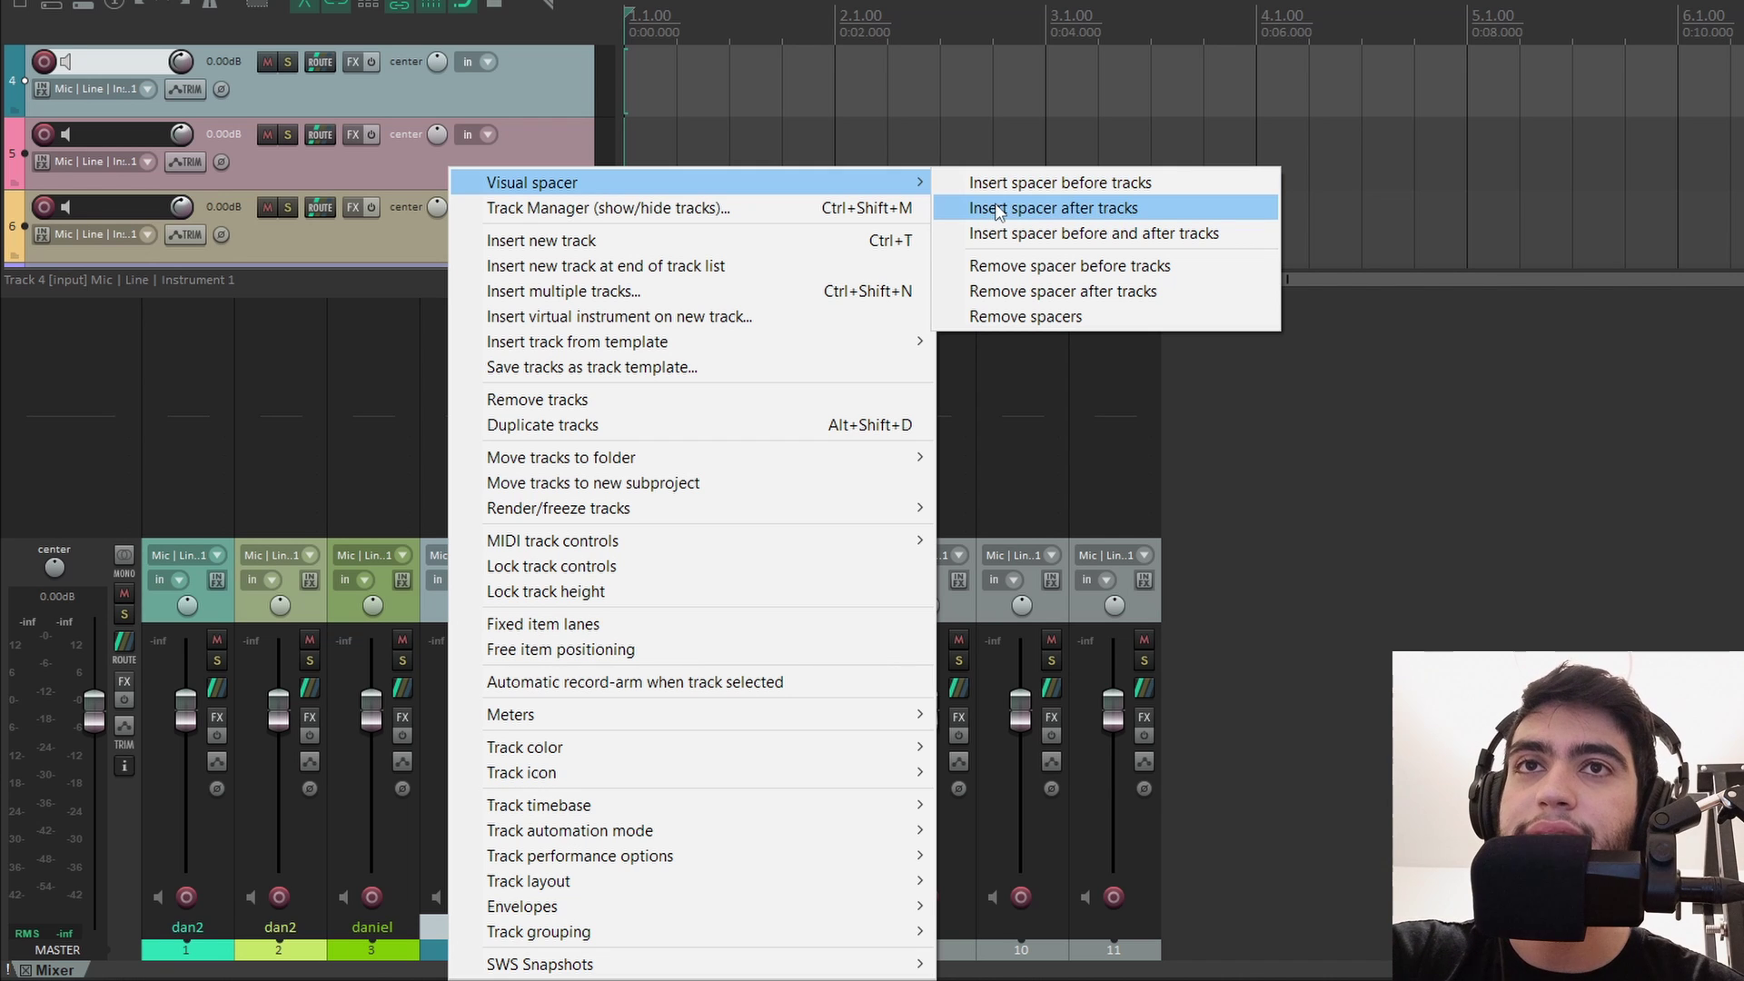
pyautogui.click(1007, 235)
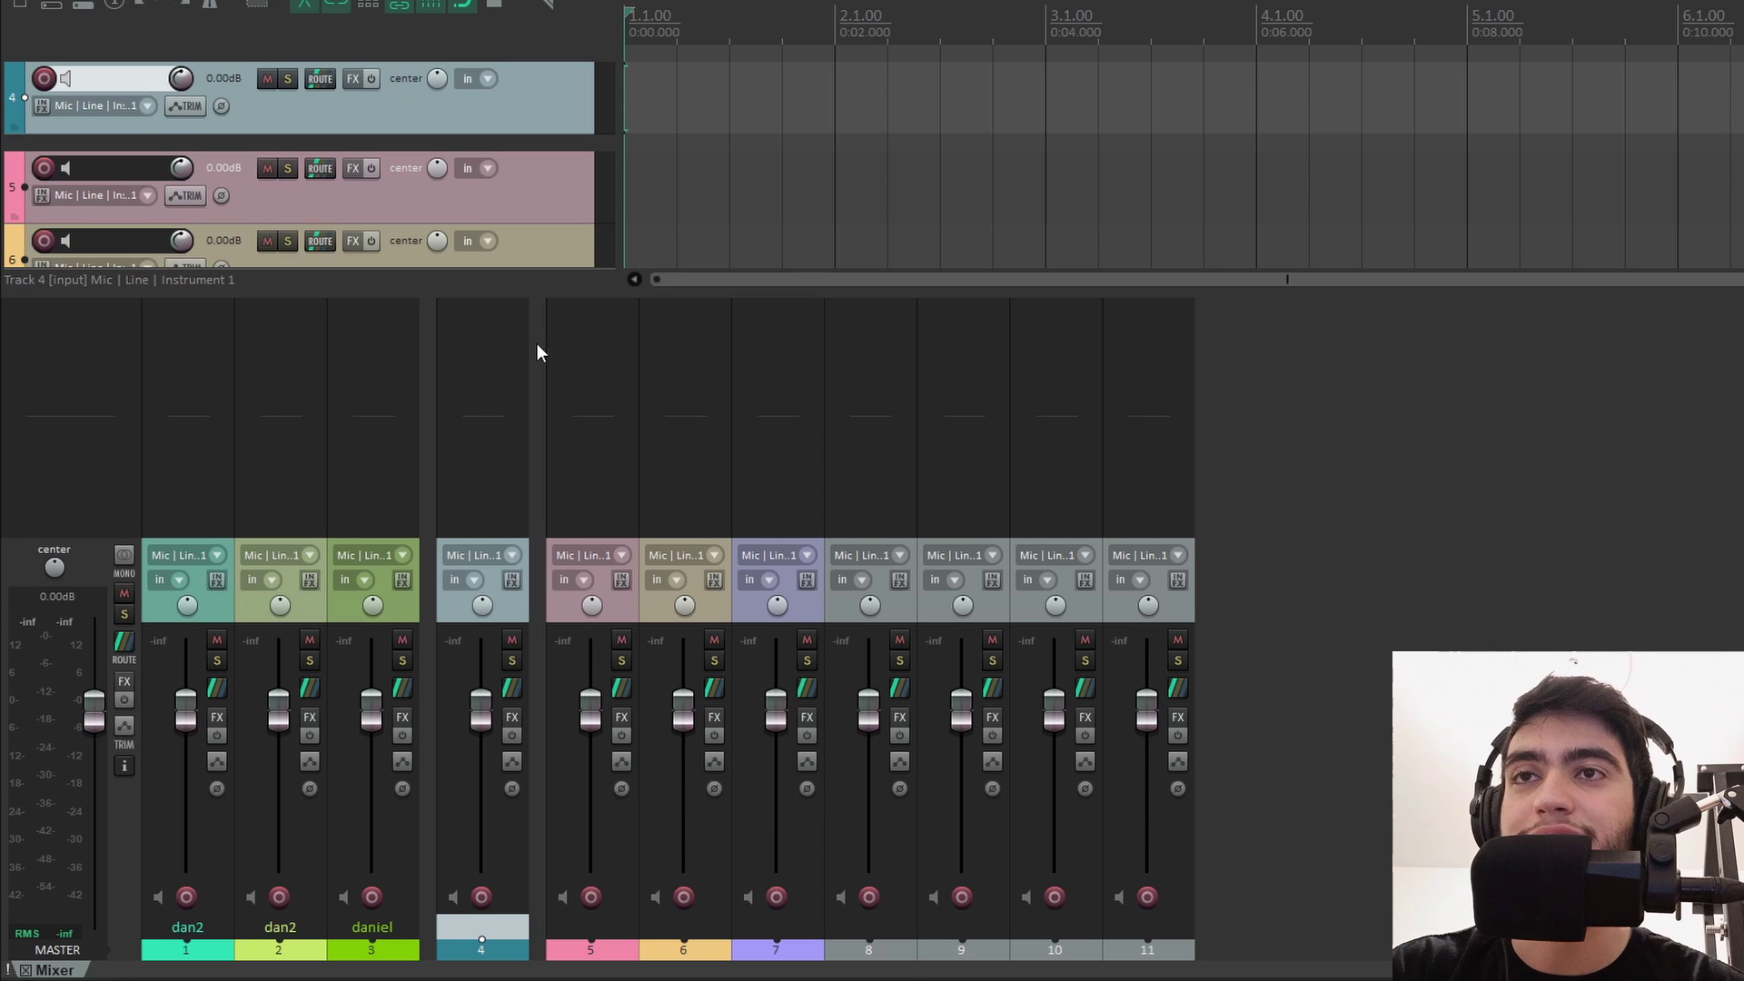
# Move the spacer between tracks 4 and 5 to between tracks 7 and 8, and remove it.
pyautogui.click(535, 549)
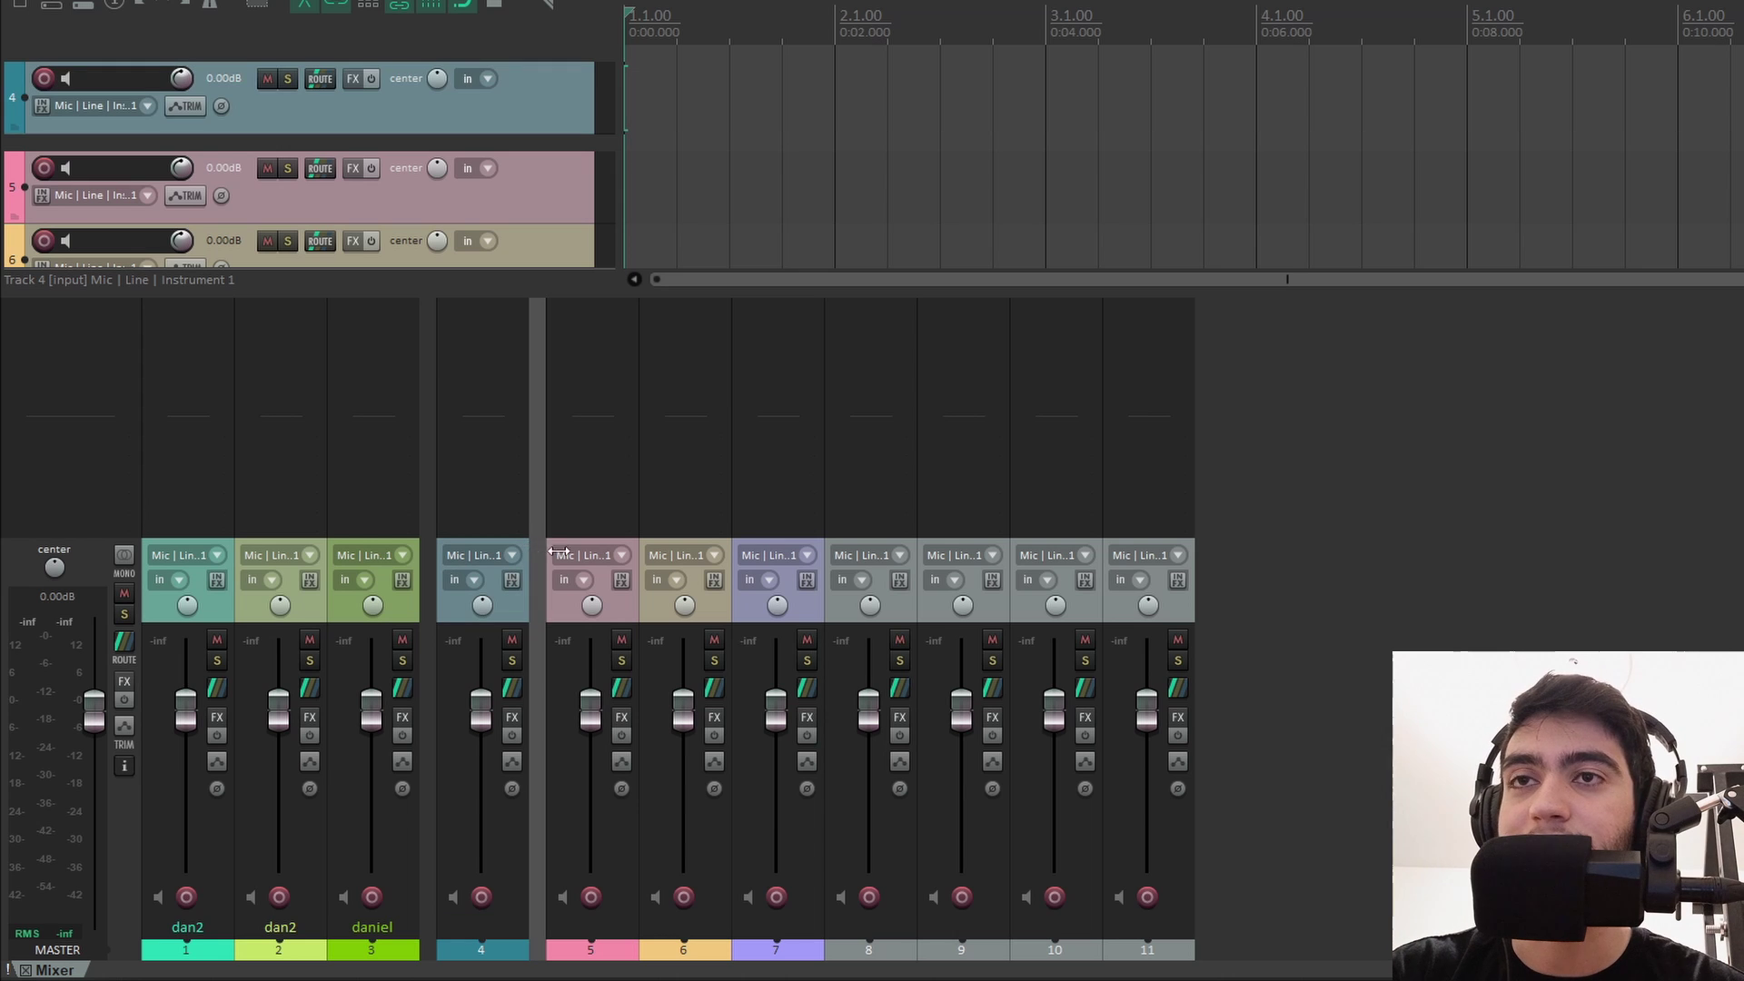
pyautogui.moveTo(558, 551); pyautogui.dragTo(836, 550)
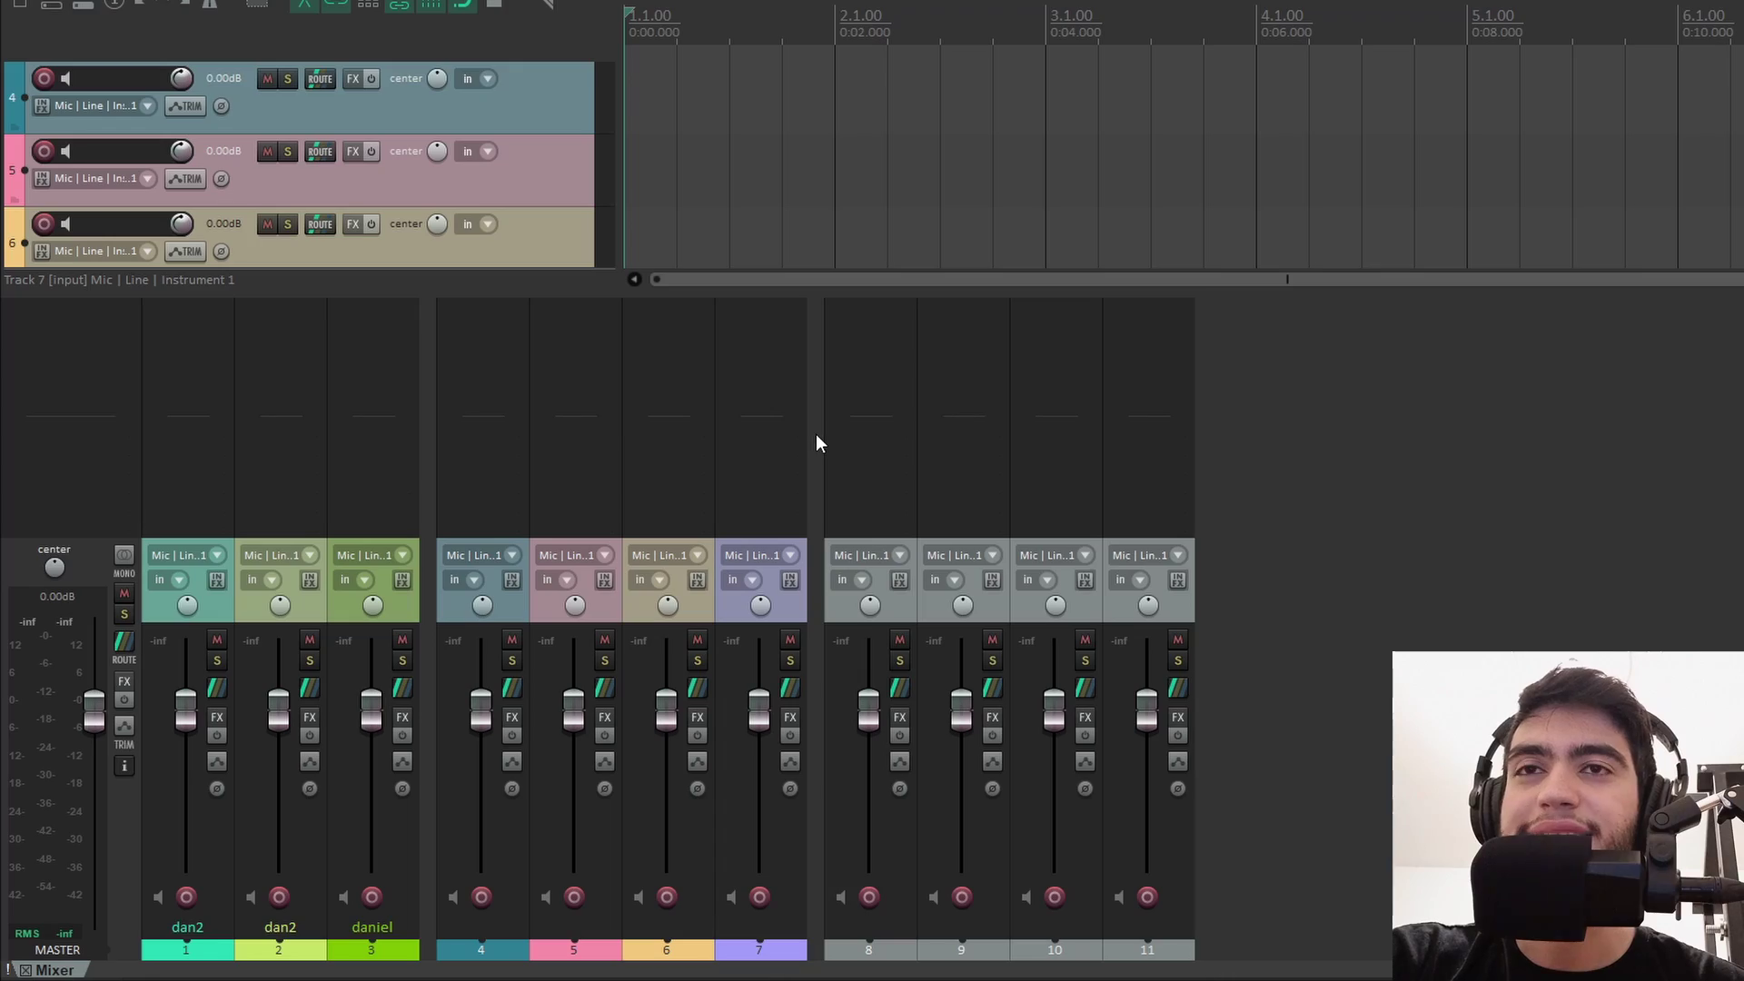
pyautogui.rightClick(817, 435)
pyautogui.click(854, 451)
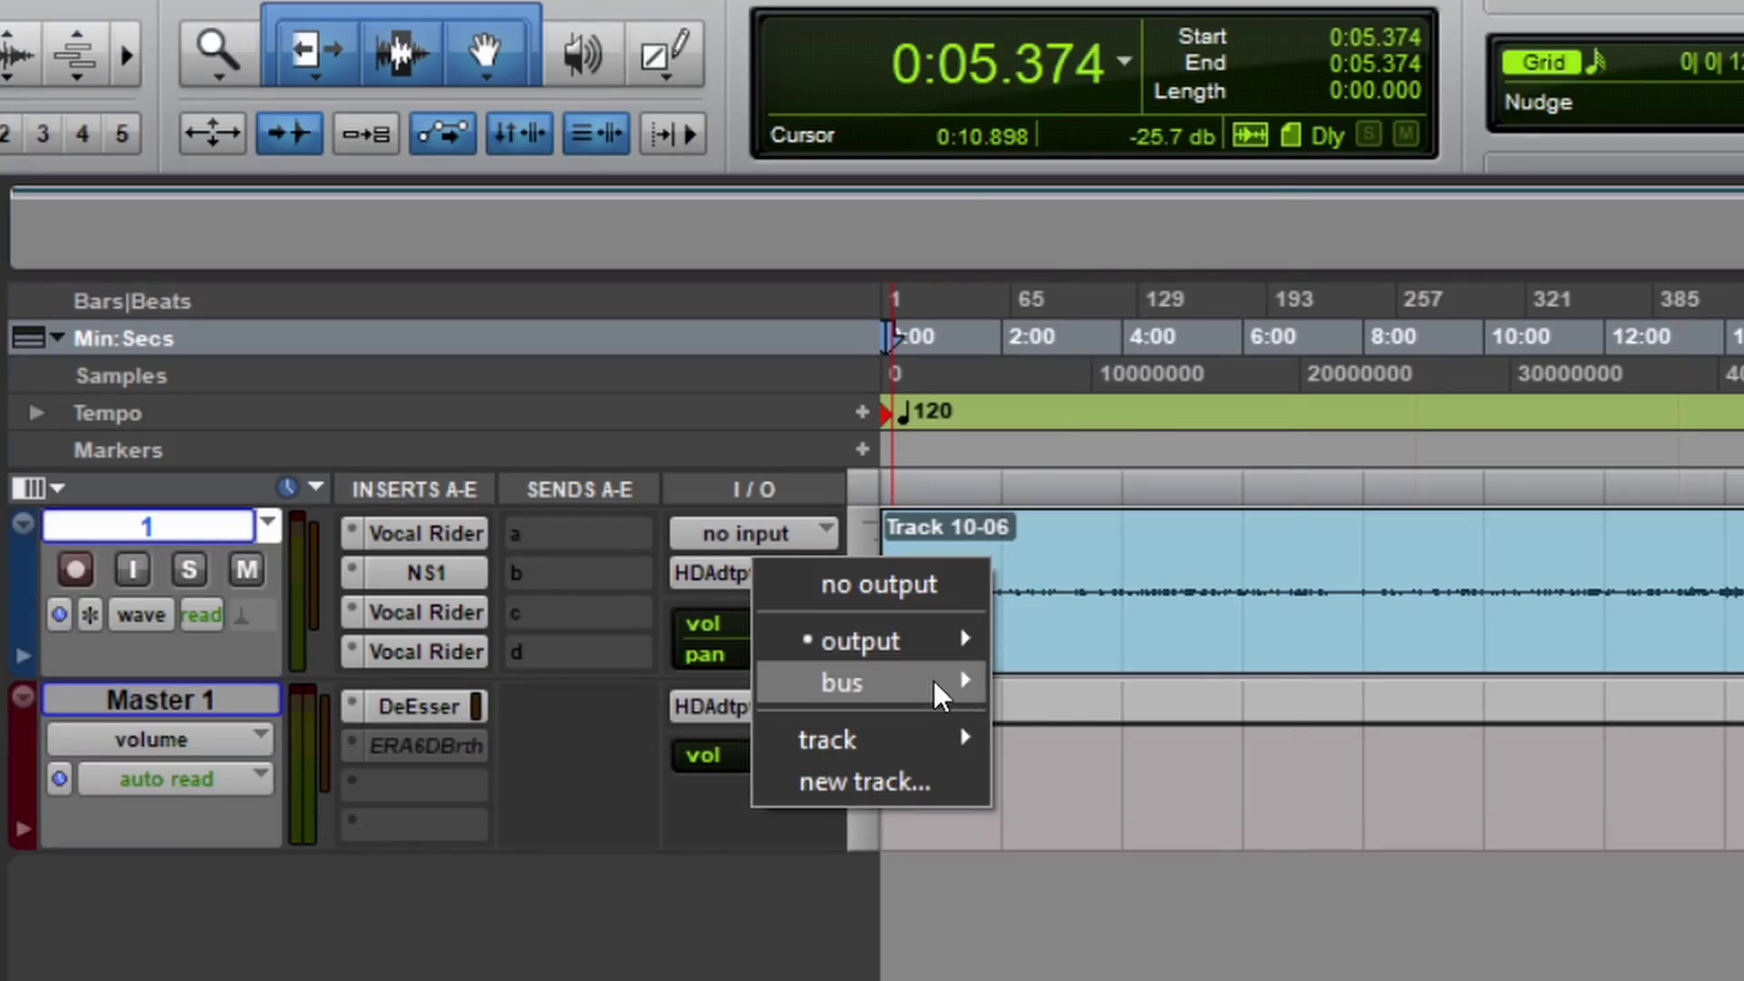
# In Pro Tools, route track 1's output to Bus 1-2 and create one new stereo auxiliary track.
pyautogui.moveTo(940, 688)
pyautogui.click(1161, 207)
pyautogui.hotkey('ctrl', 'shift', 'n')
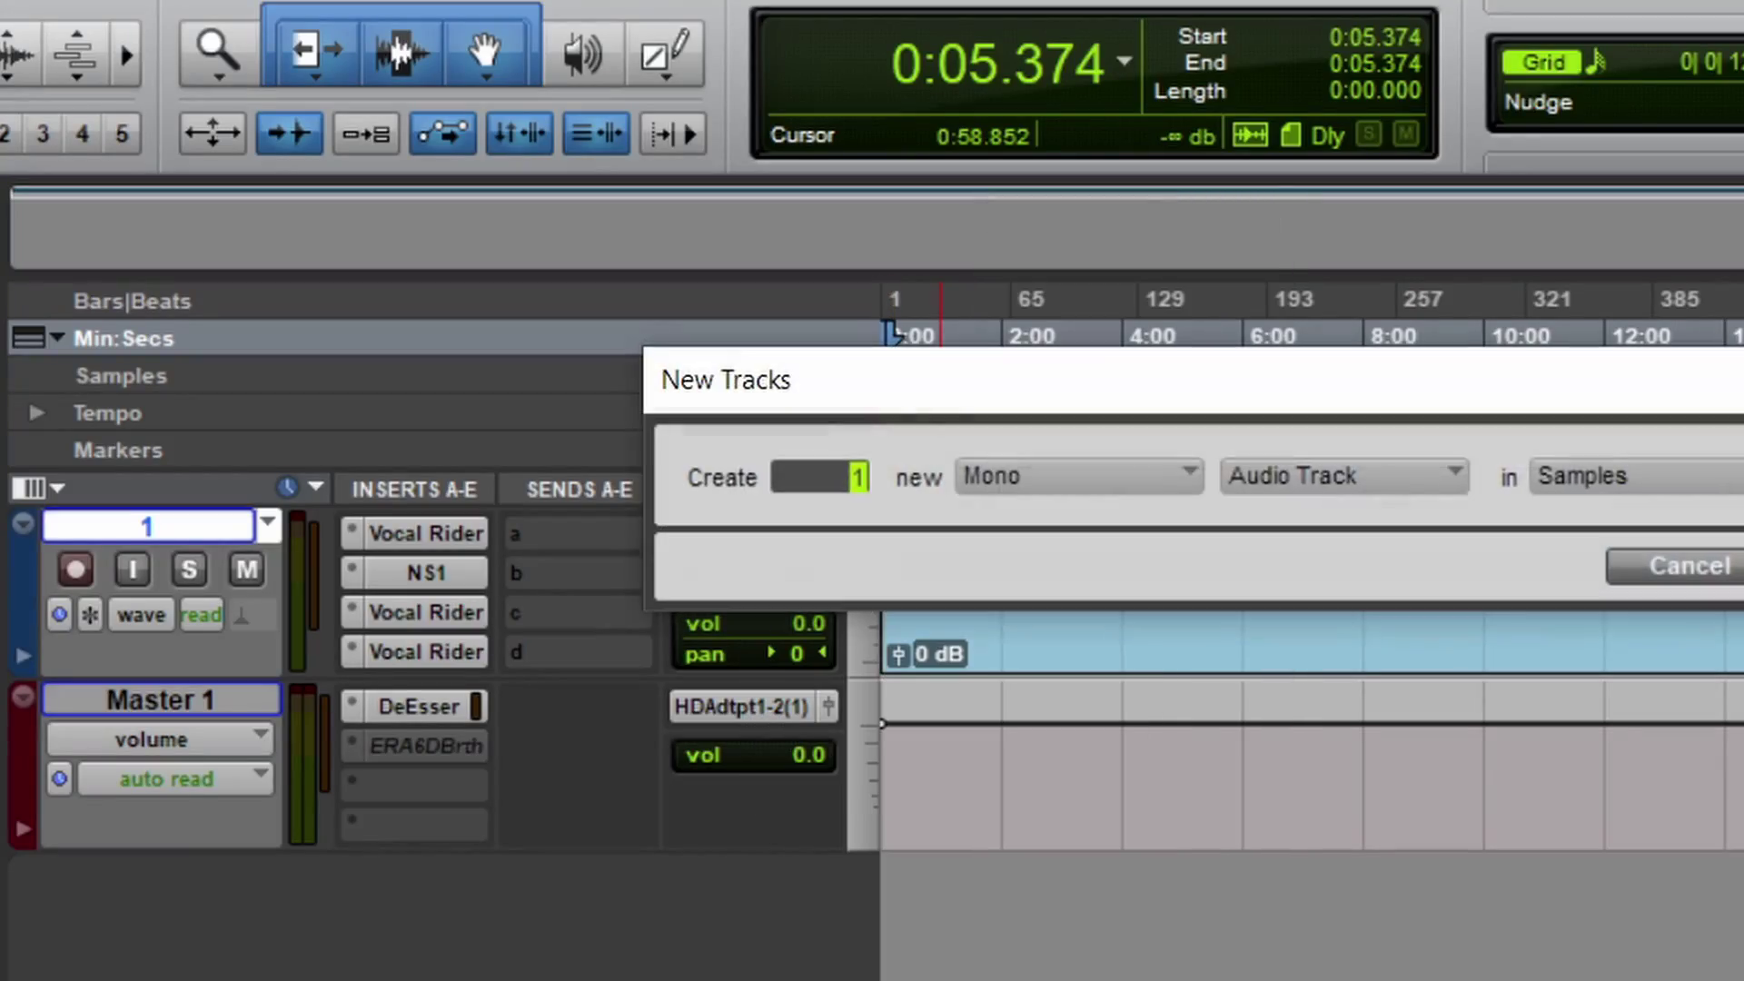
pyautogui.hotkey('ctrl', 'Right')
pyautogui.hotkey('ctrl', 'Down')
pyautogui.press('Return')
# Set the Aux 1 track's input to the bus fed by track 1 and start playback.
pyautogui.click(747, 706)
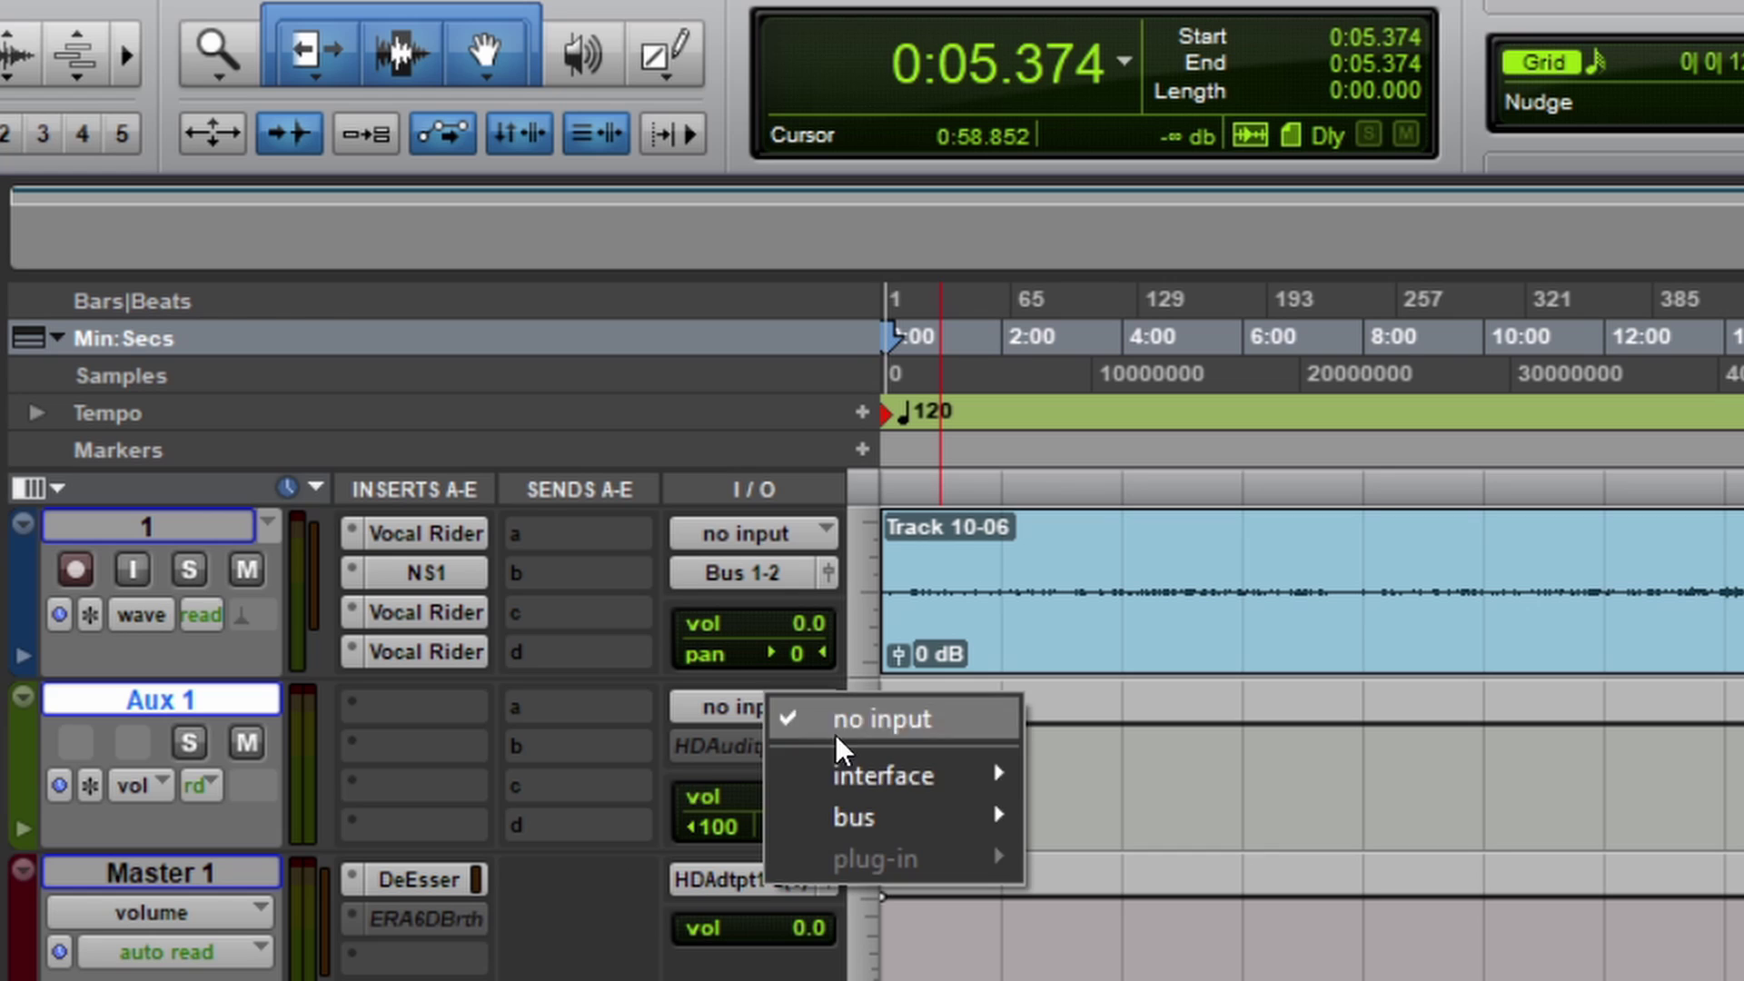
pyautogui.moveTo(859, 815)
pyautogui.click(1103, 828)
pyautogui.press('space')
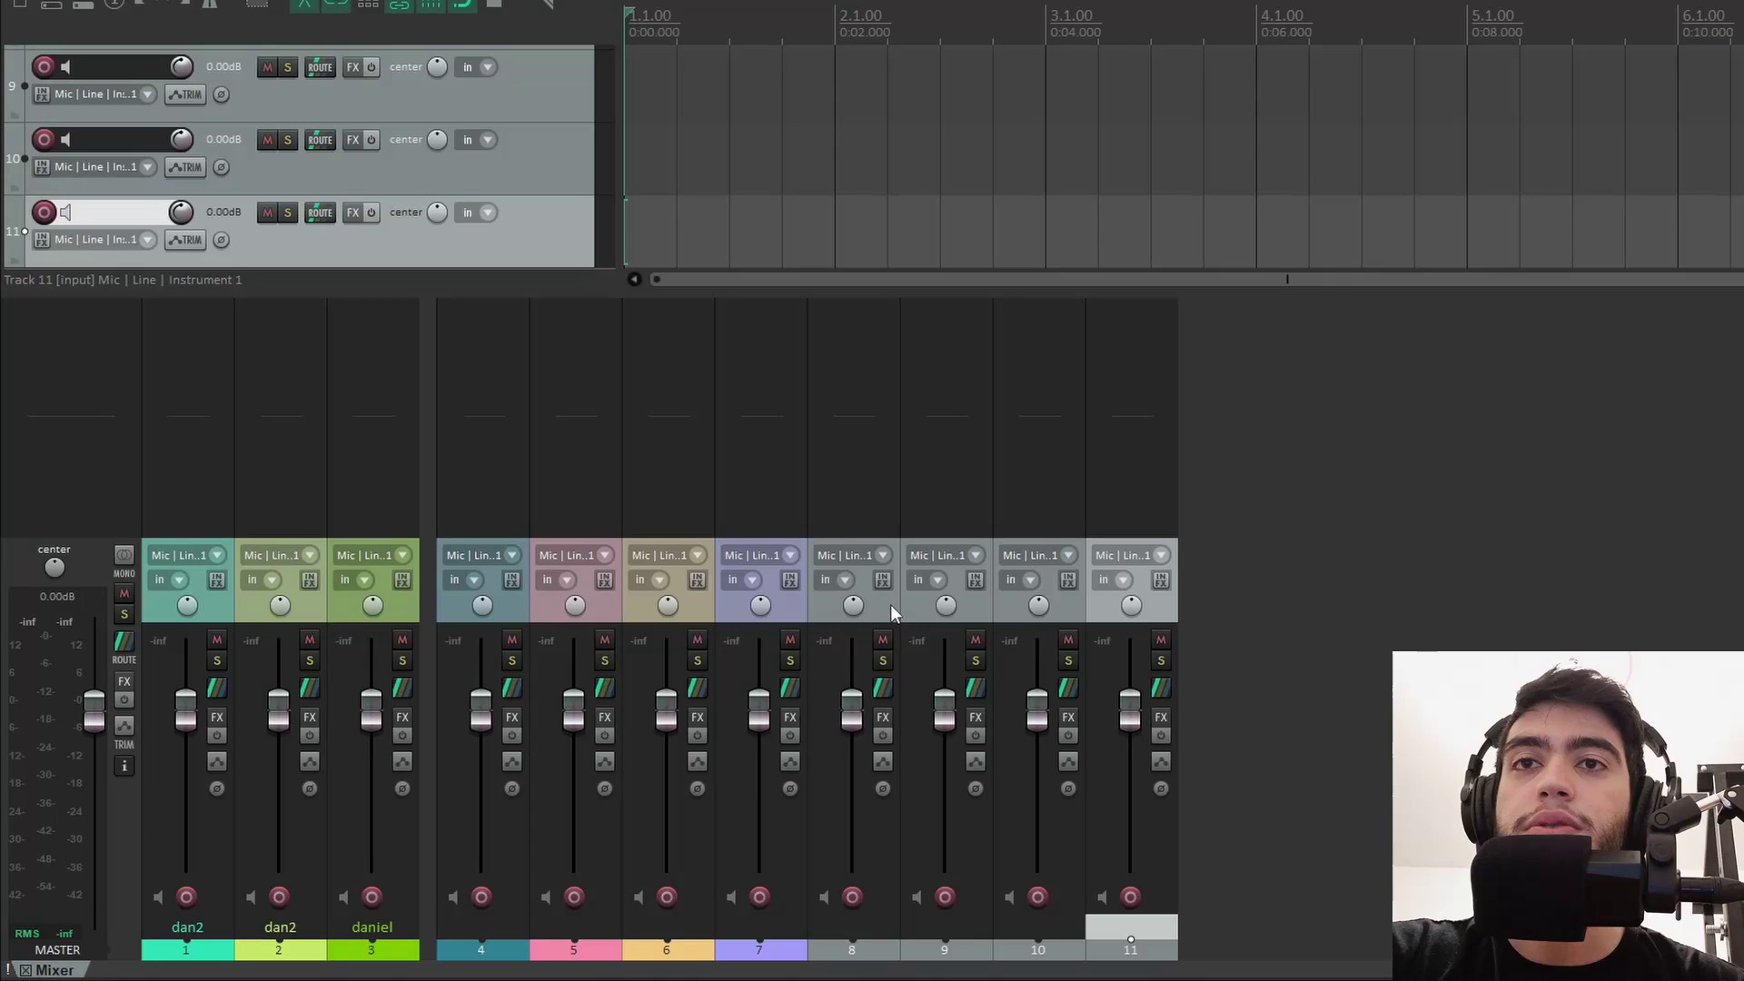
# Back in REAPER, add a send from track 7 to track 3 and arm track 7 for recording.
pyautogui.click(880, 616)
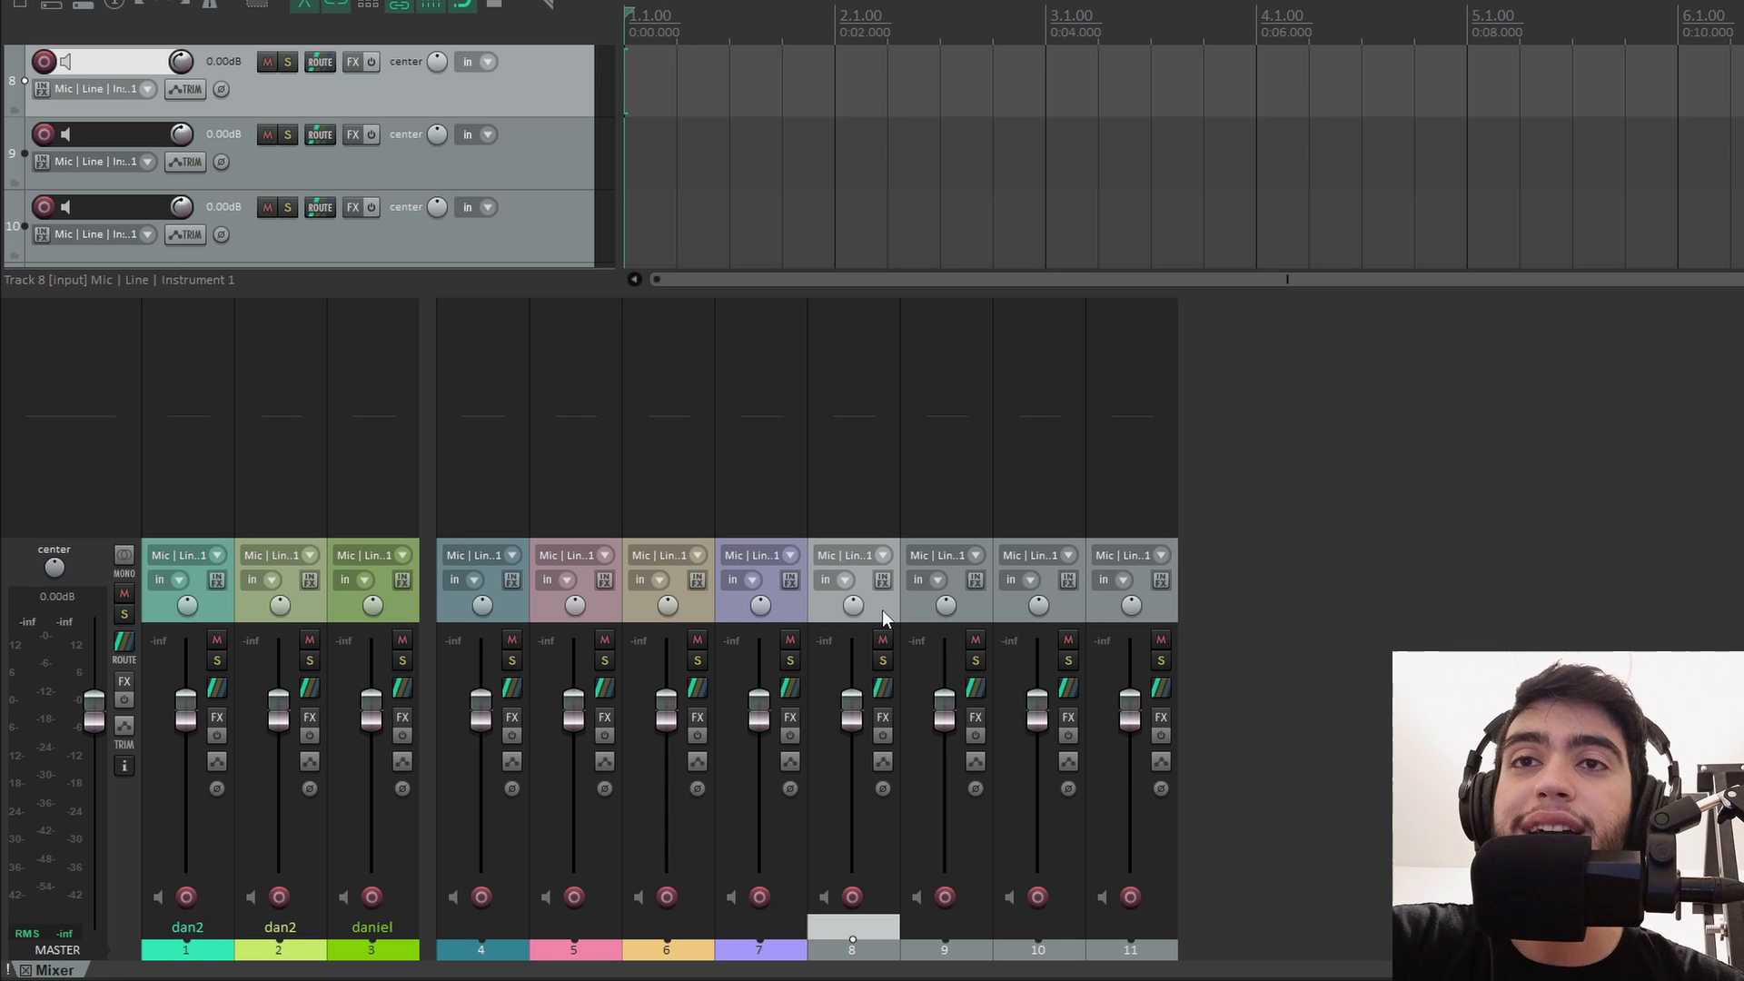
pyautogui.click(766, 439)
pyautogui.click(894, 687)
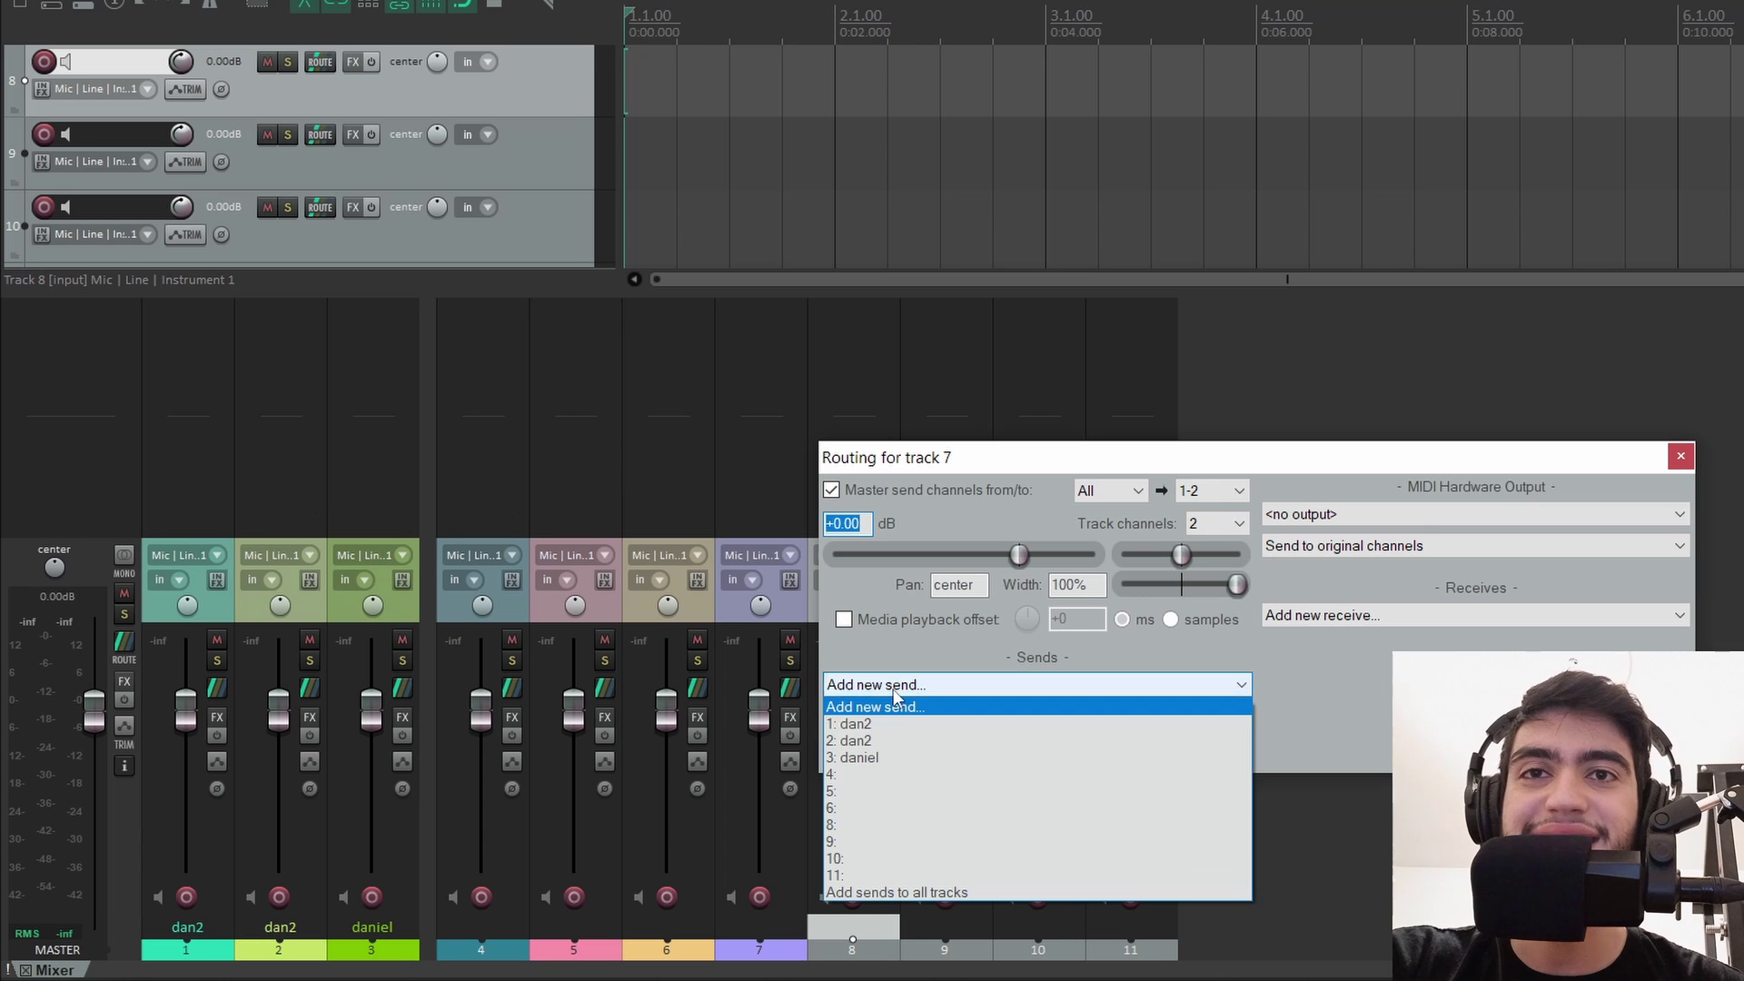
pyautogui.click(889, 759)
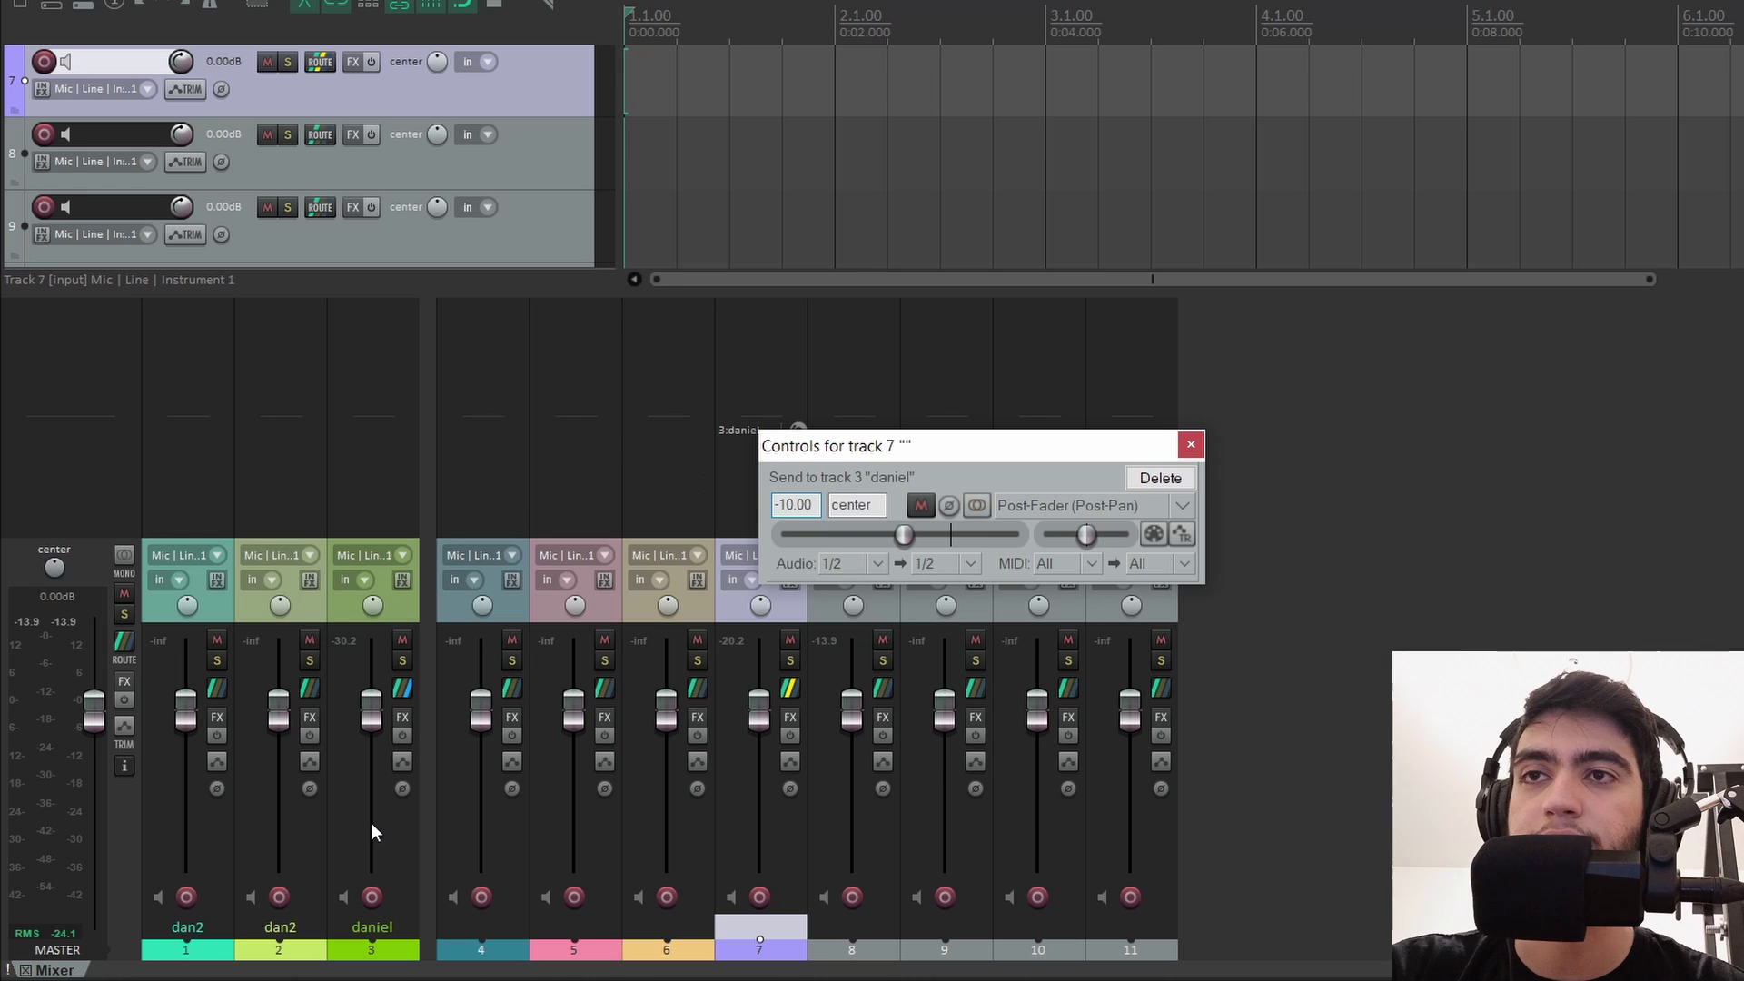
pyautogui.click(1191, 445)
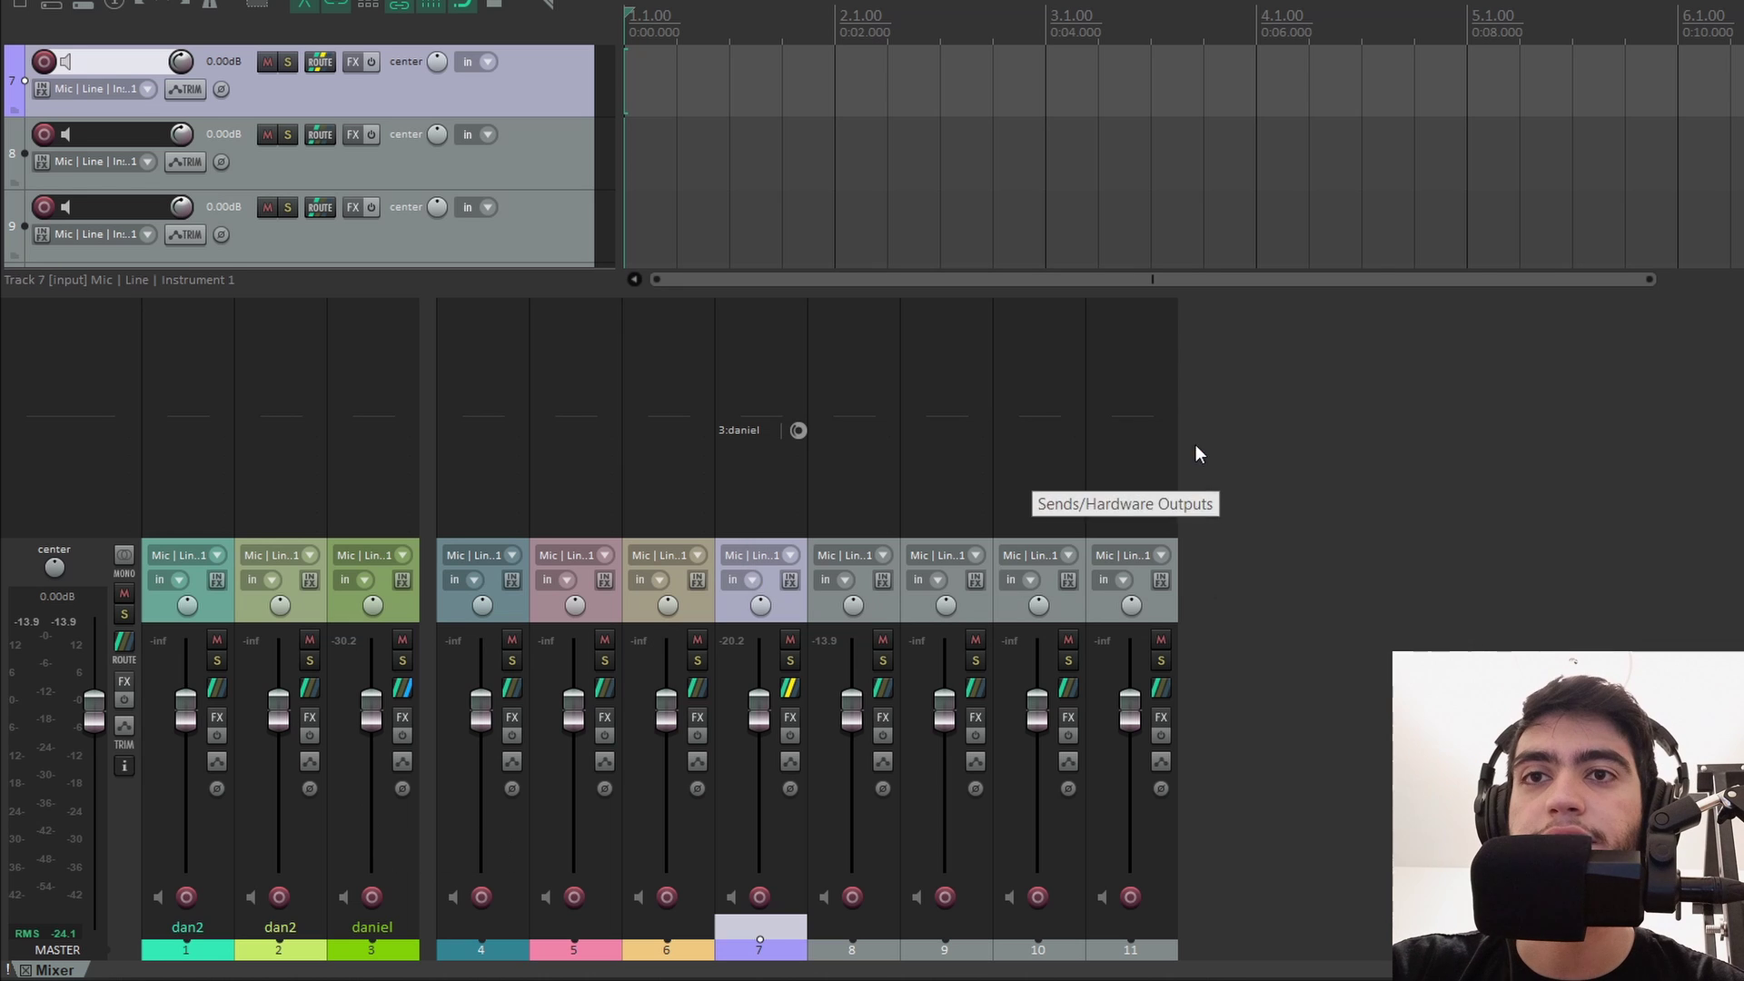
pyautogui.click(762, 898)
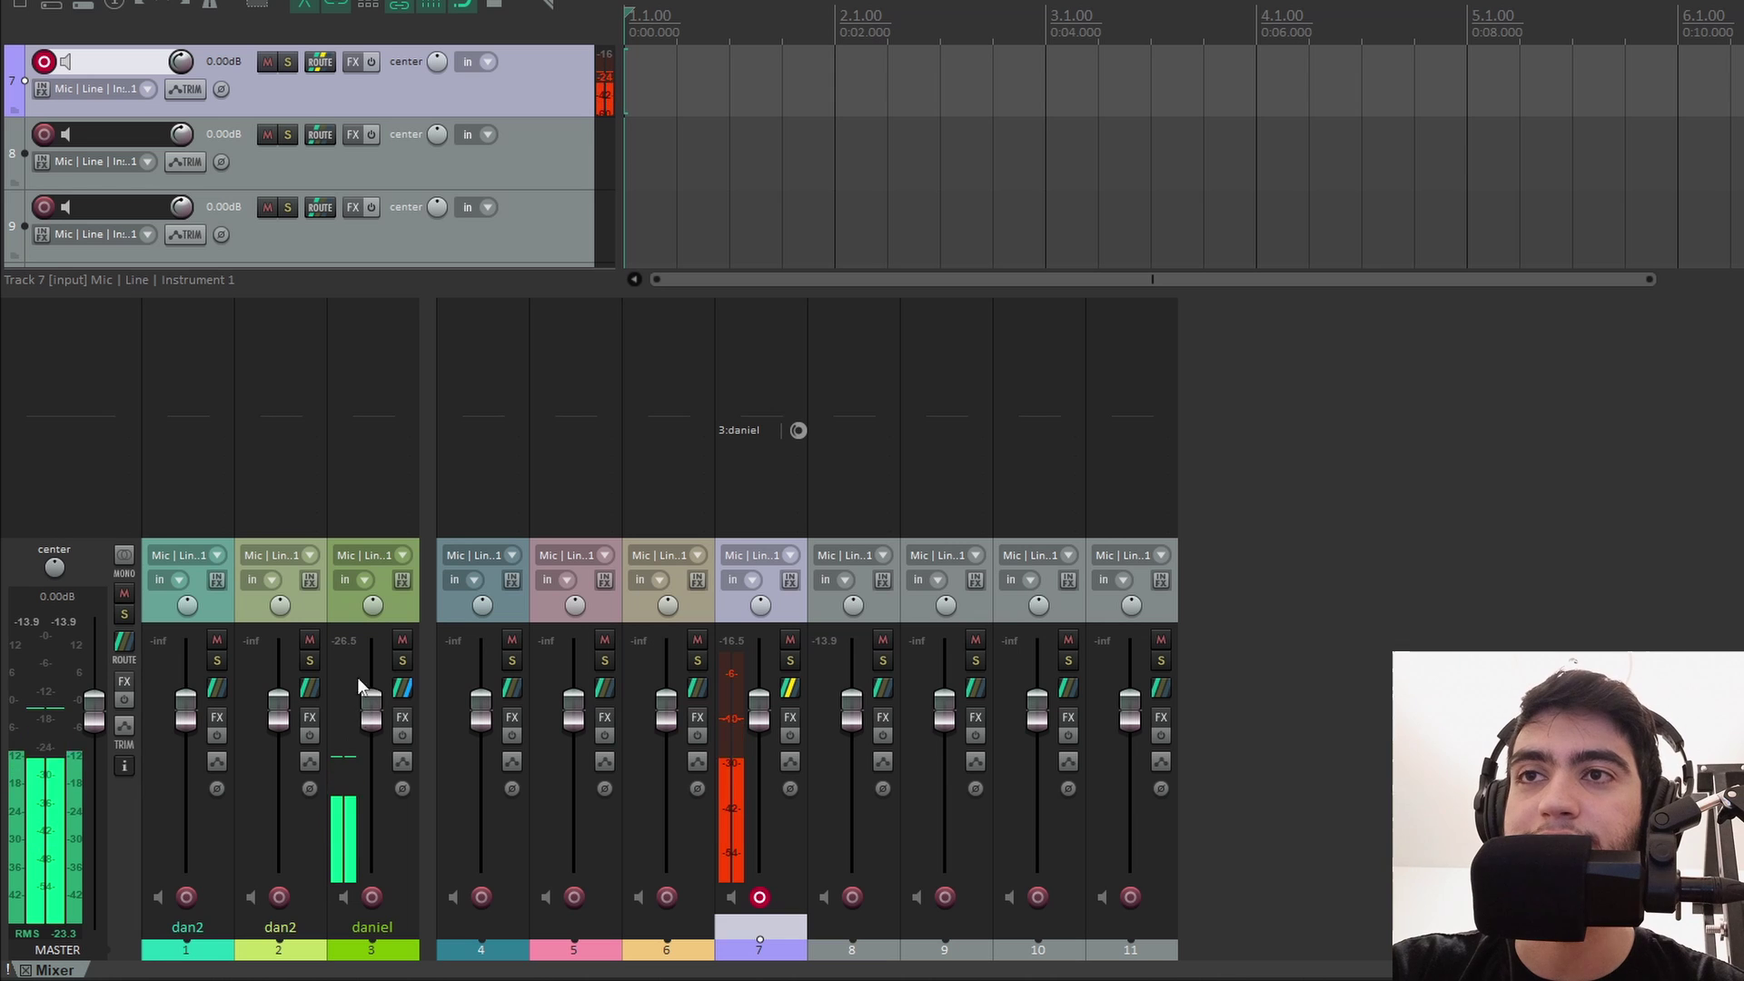
# Remove the send from track 7 to track 3, recreate it, and delete it again from the send's own controls.
pyautogui.keyDown('alt'); pyautogui.click(752, 430); pyautogui.keyUp('alt')
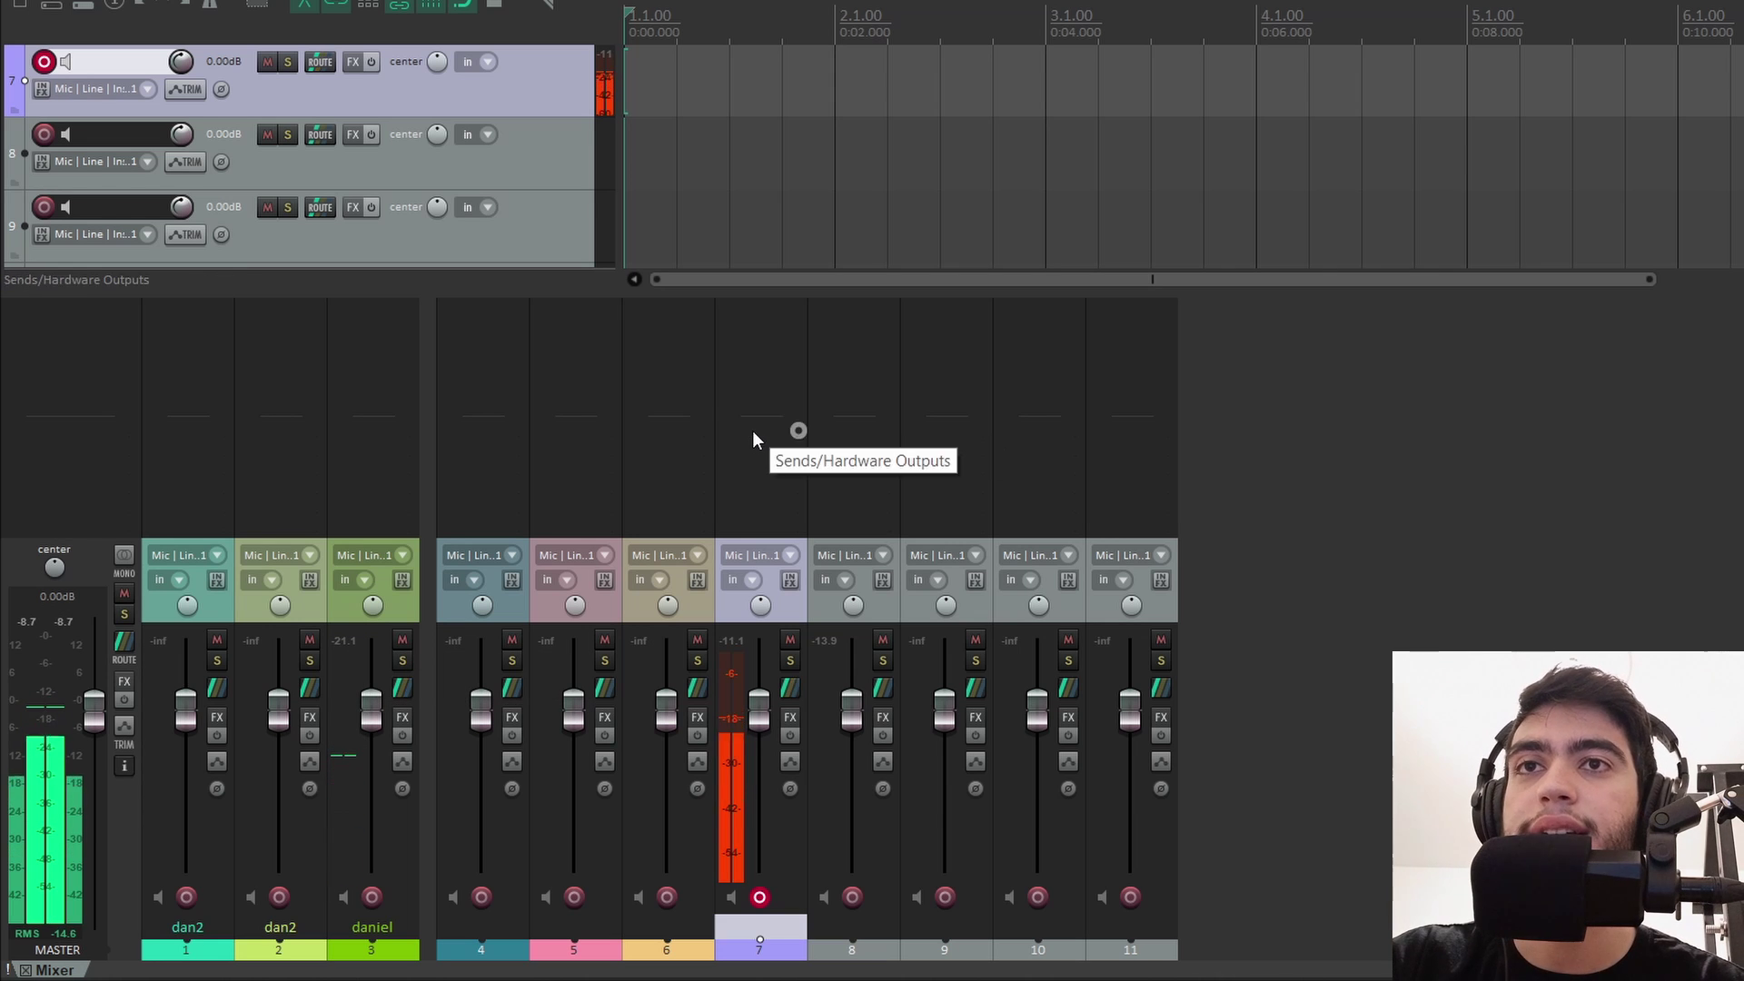
pyautogui.click(753, 430)
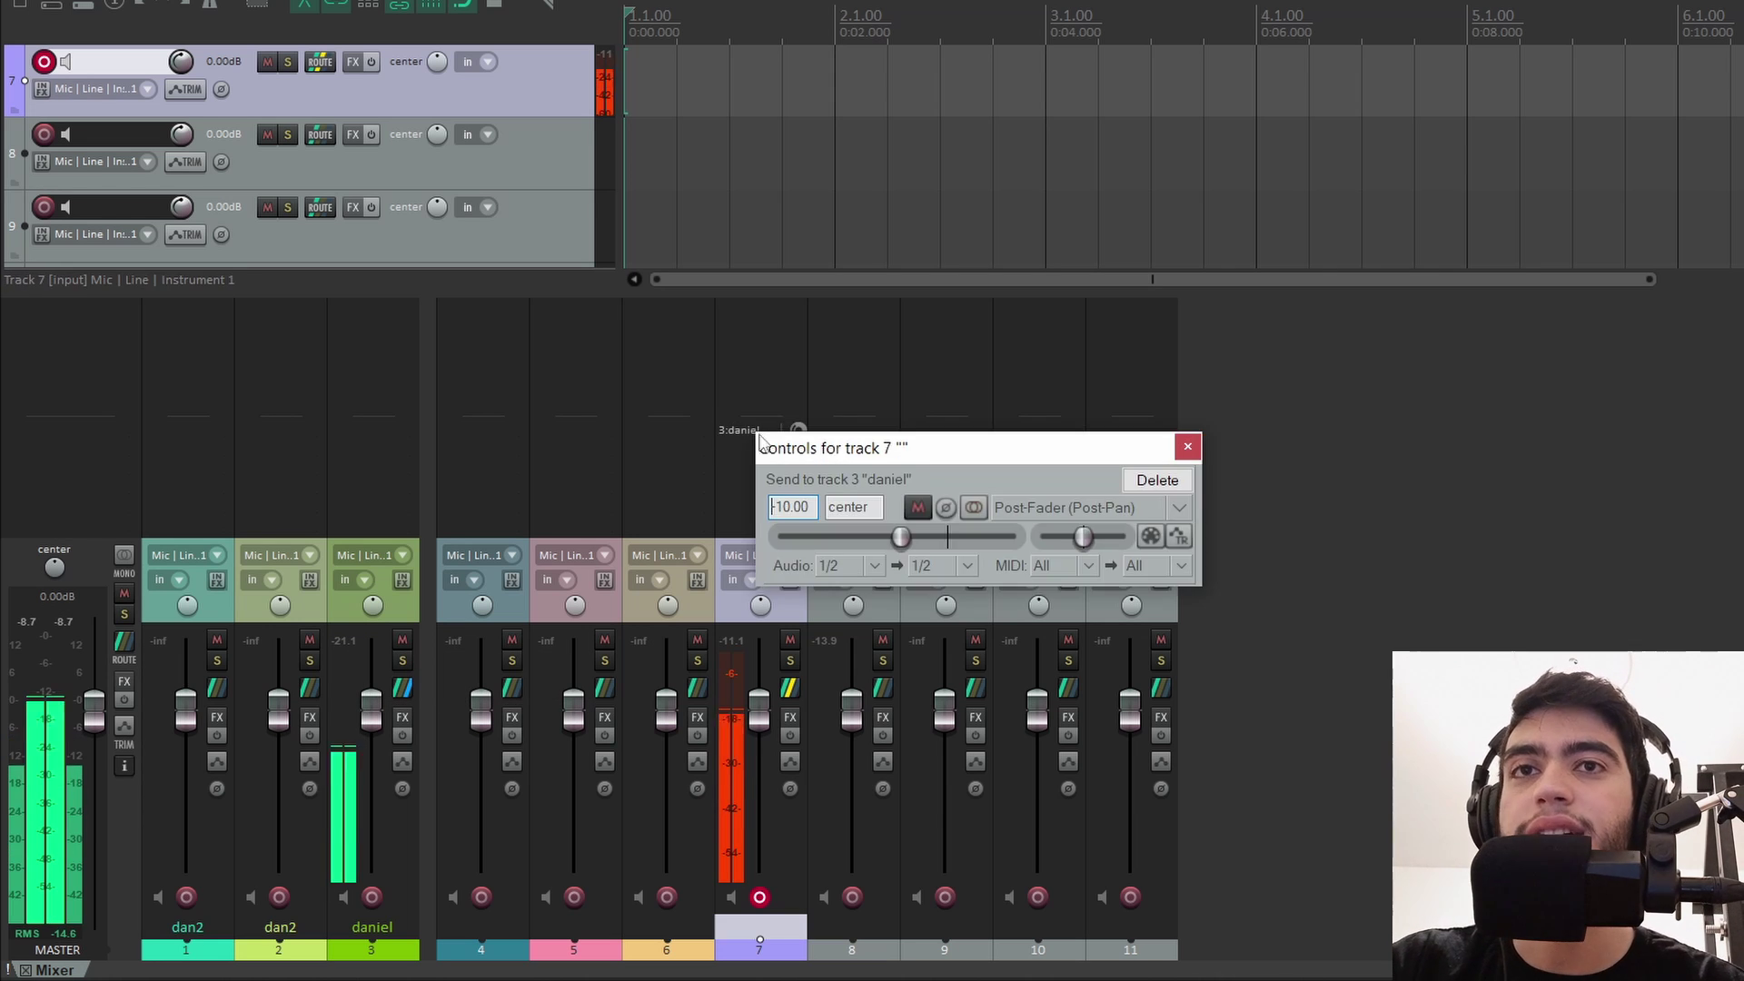
pyautogui.click(1157, 481)
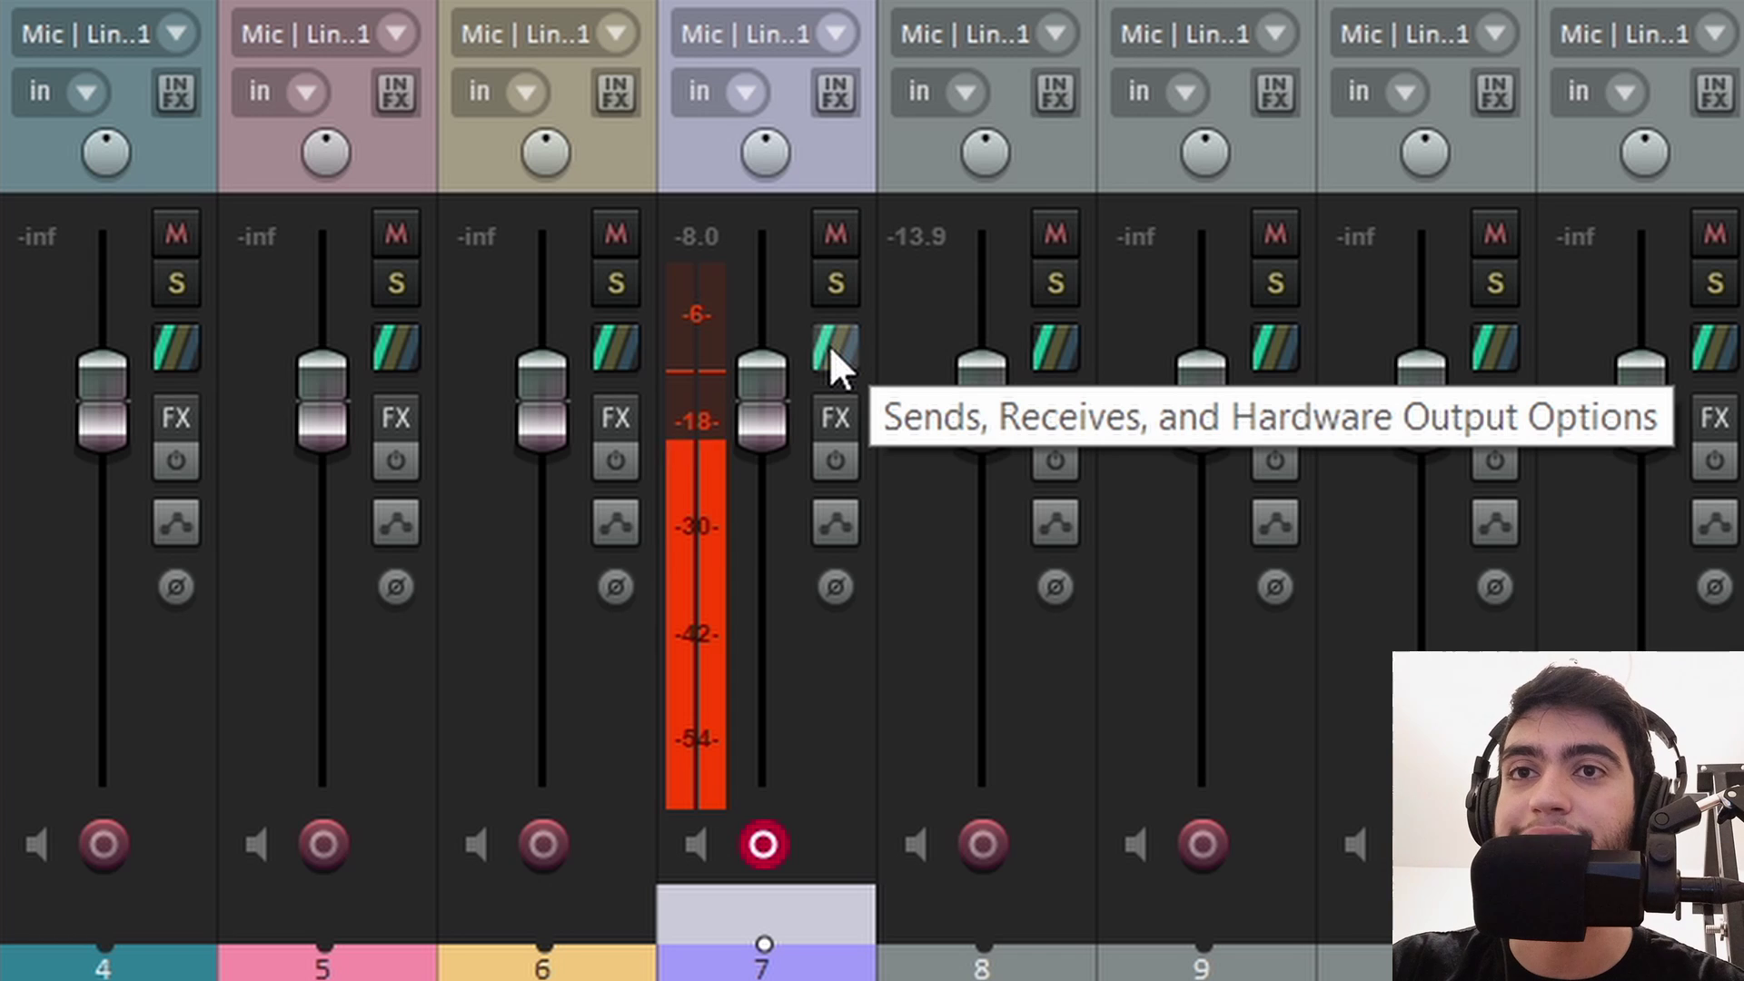
# Switch track 7's master send off and back on, and add a send from track 7 to track 2.
pyautogui.click(831, 346)
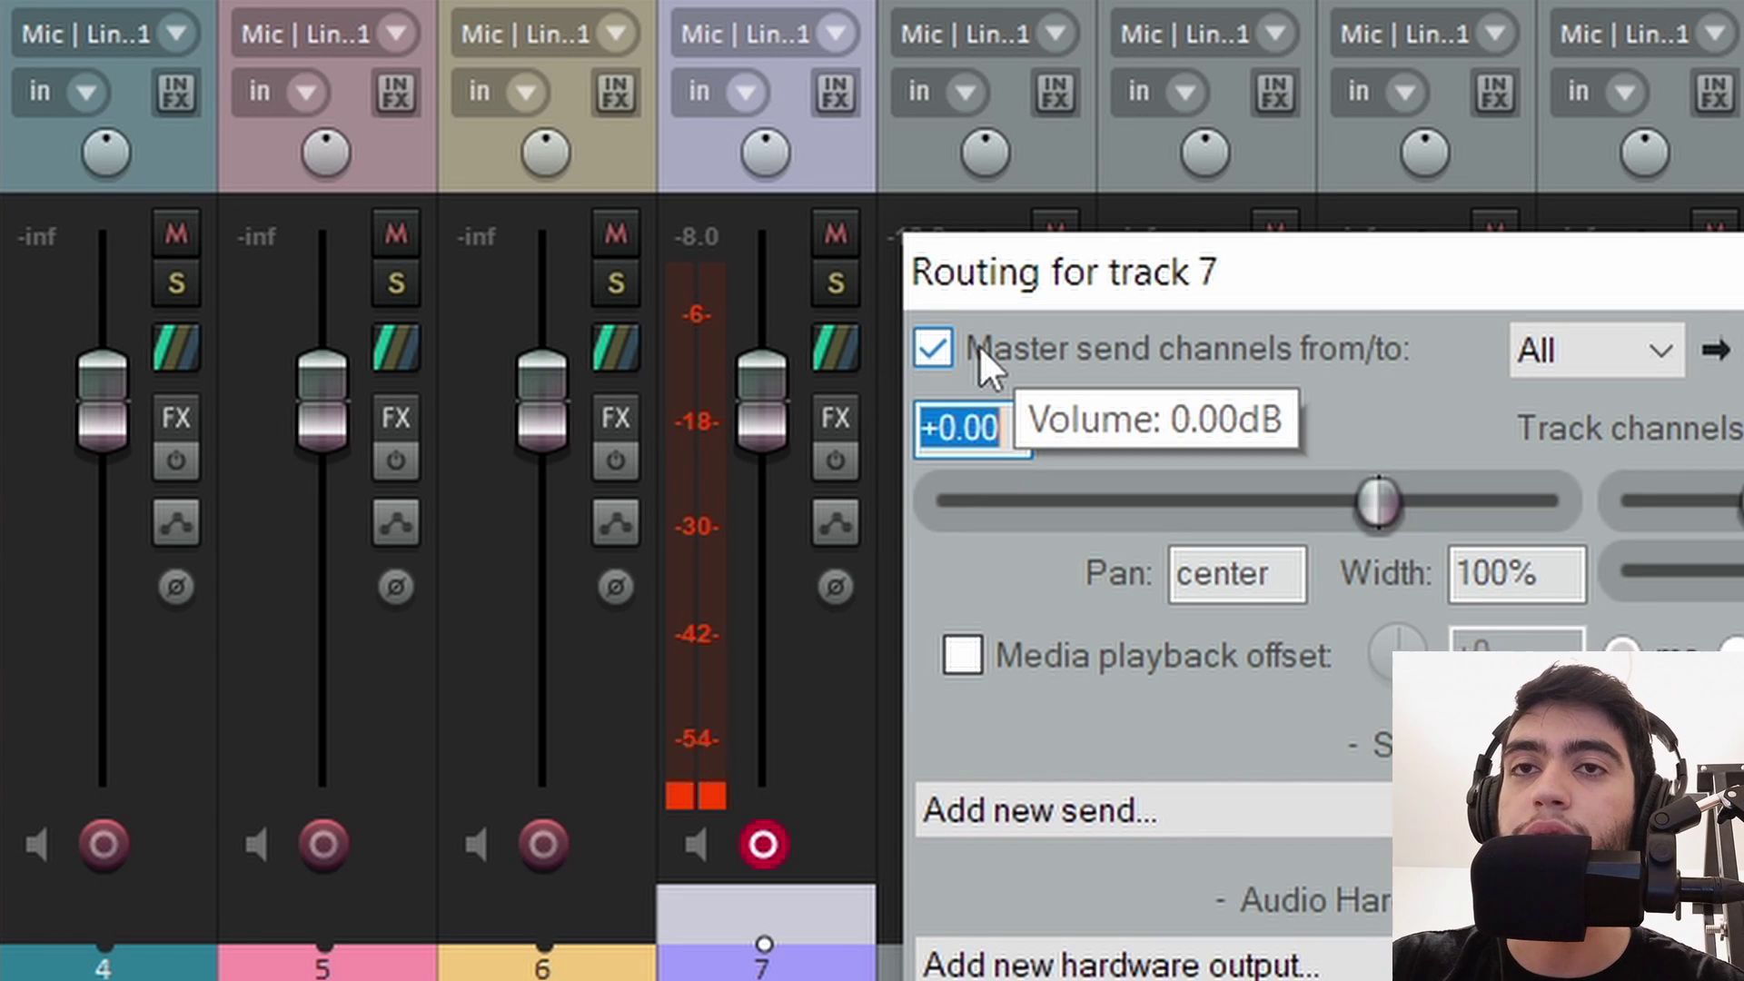
pyautogui.click(979, 345)
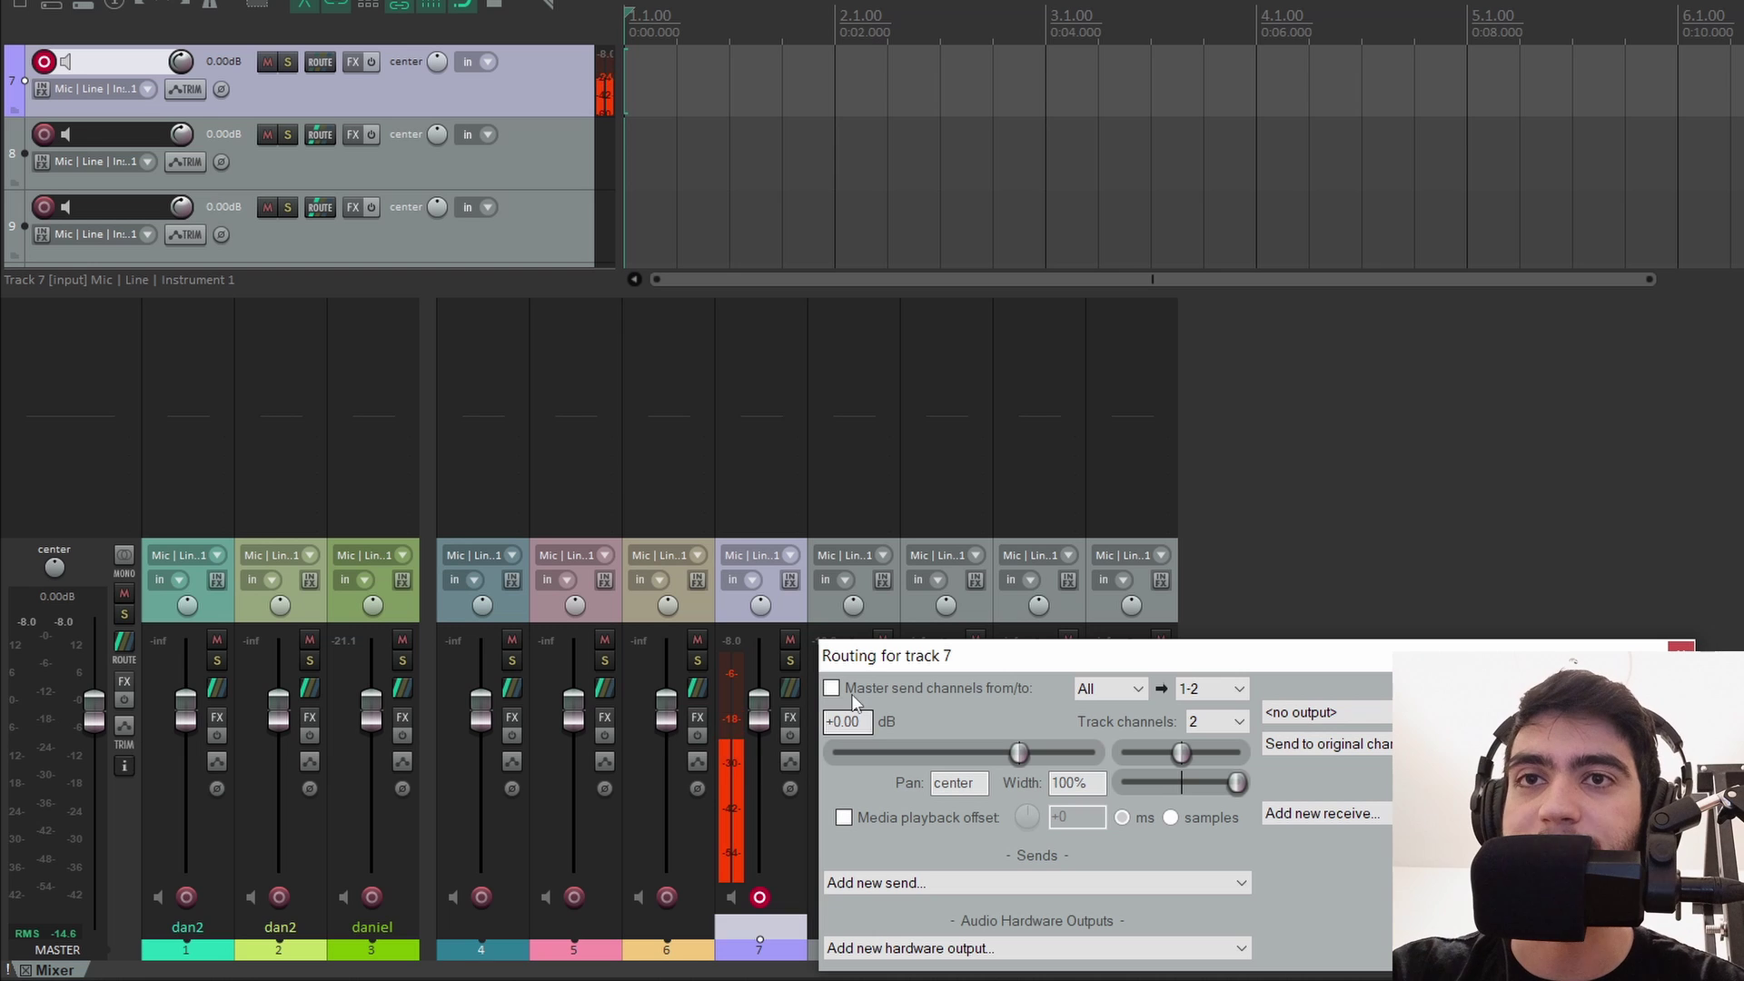
pyautogui.click(864, 690)
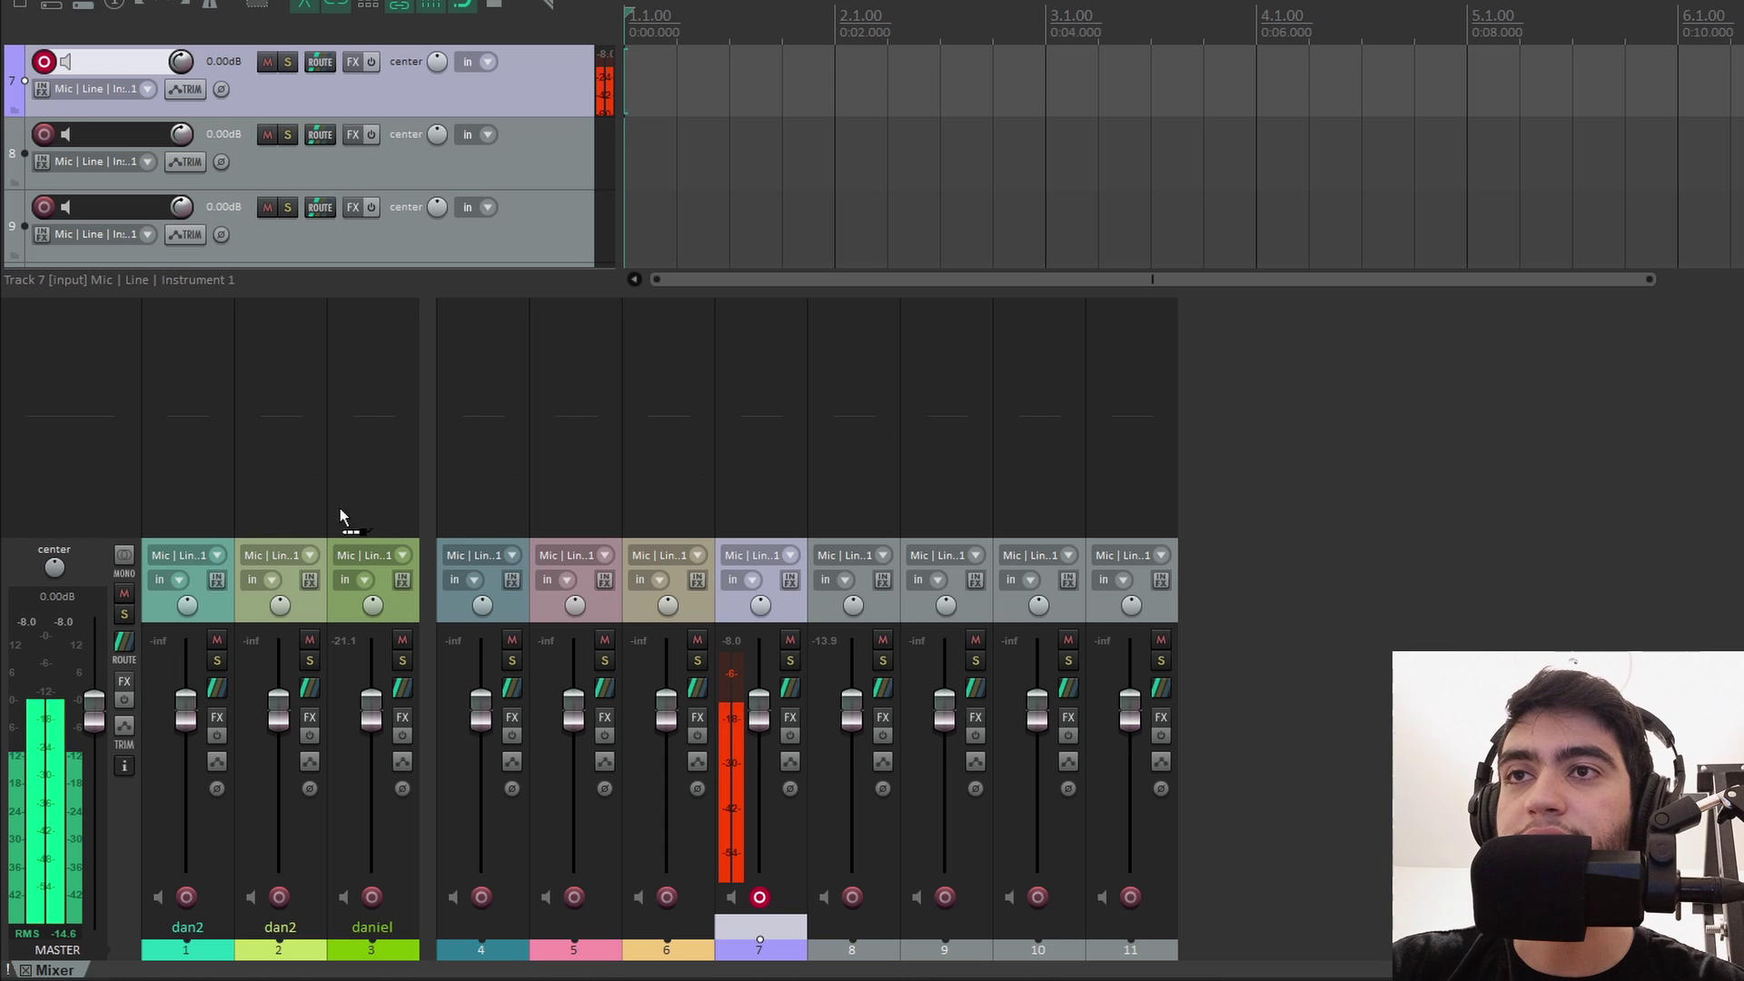
pyautogui.moveTo(340, 509); pyautogui.dragTo(281, 487)
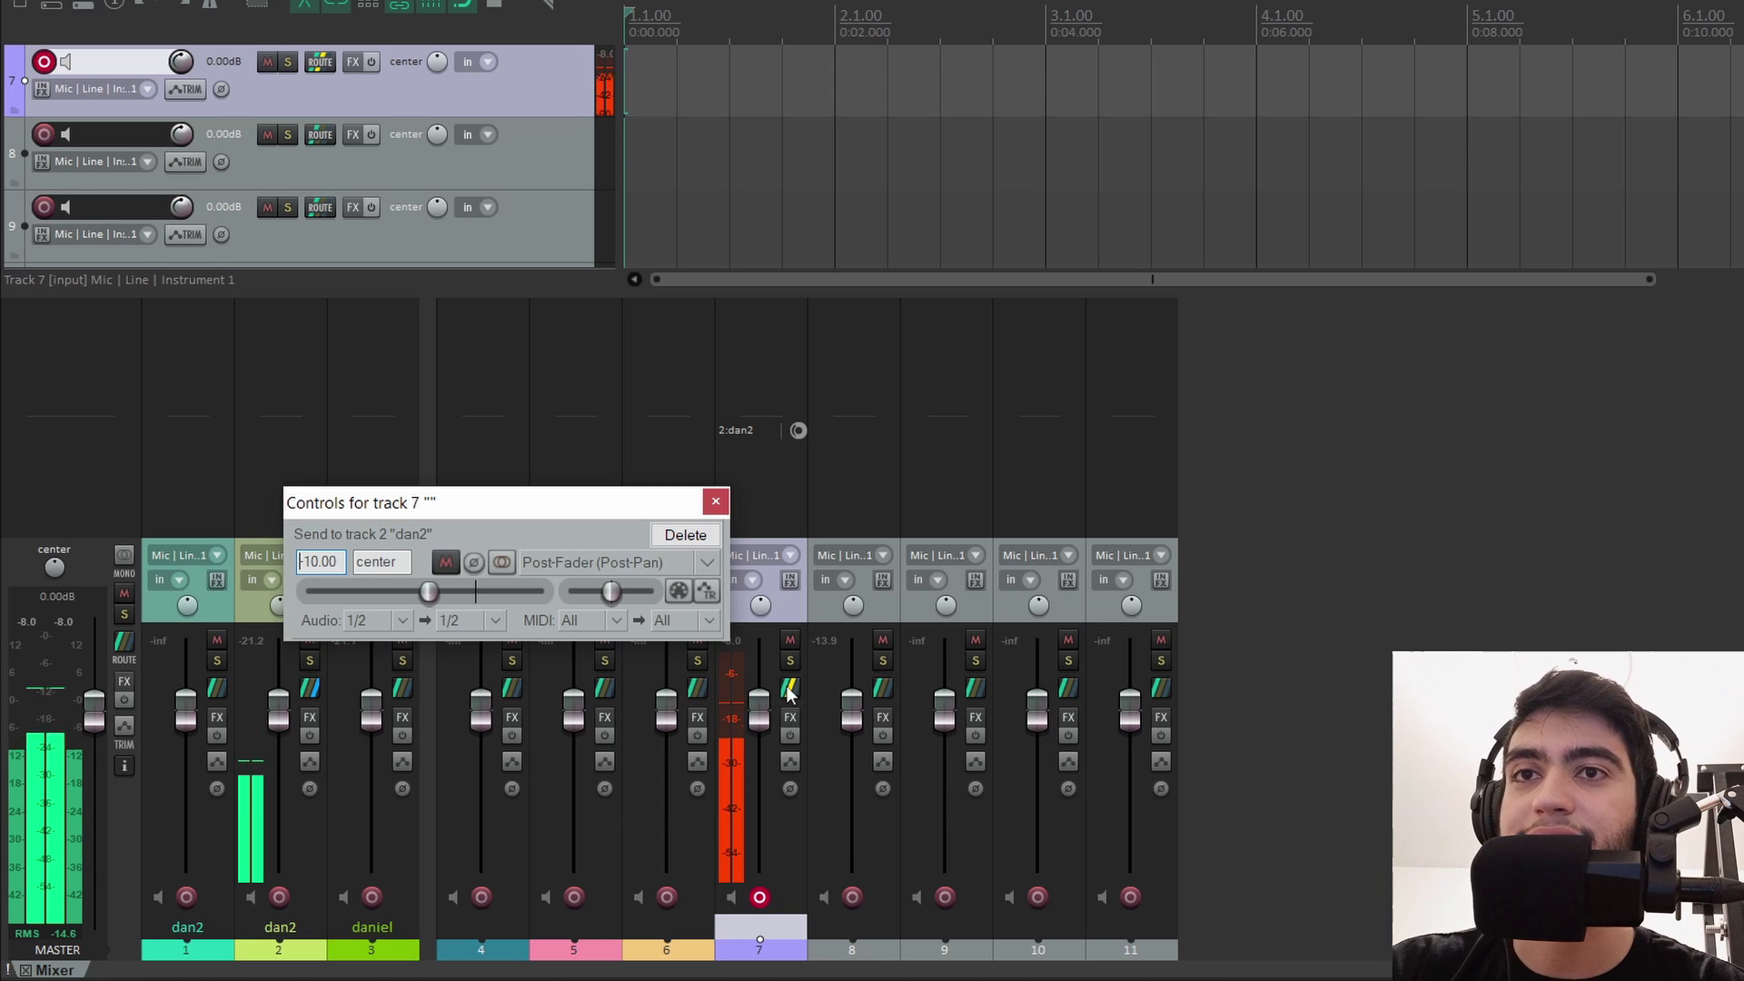
pyautogui.click(315, 428)
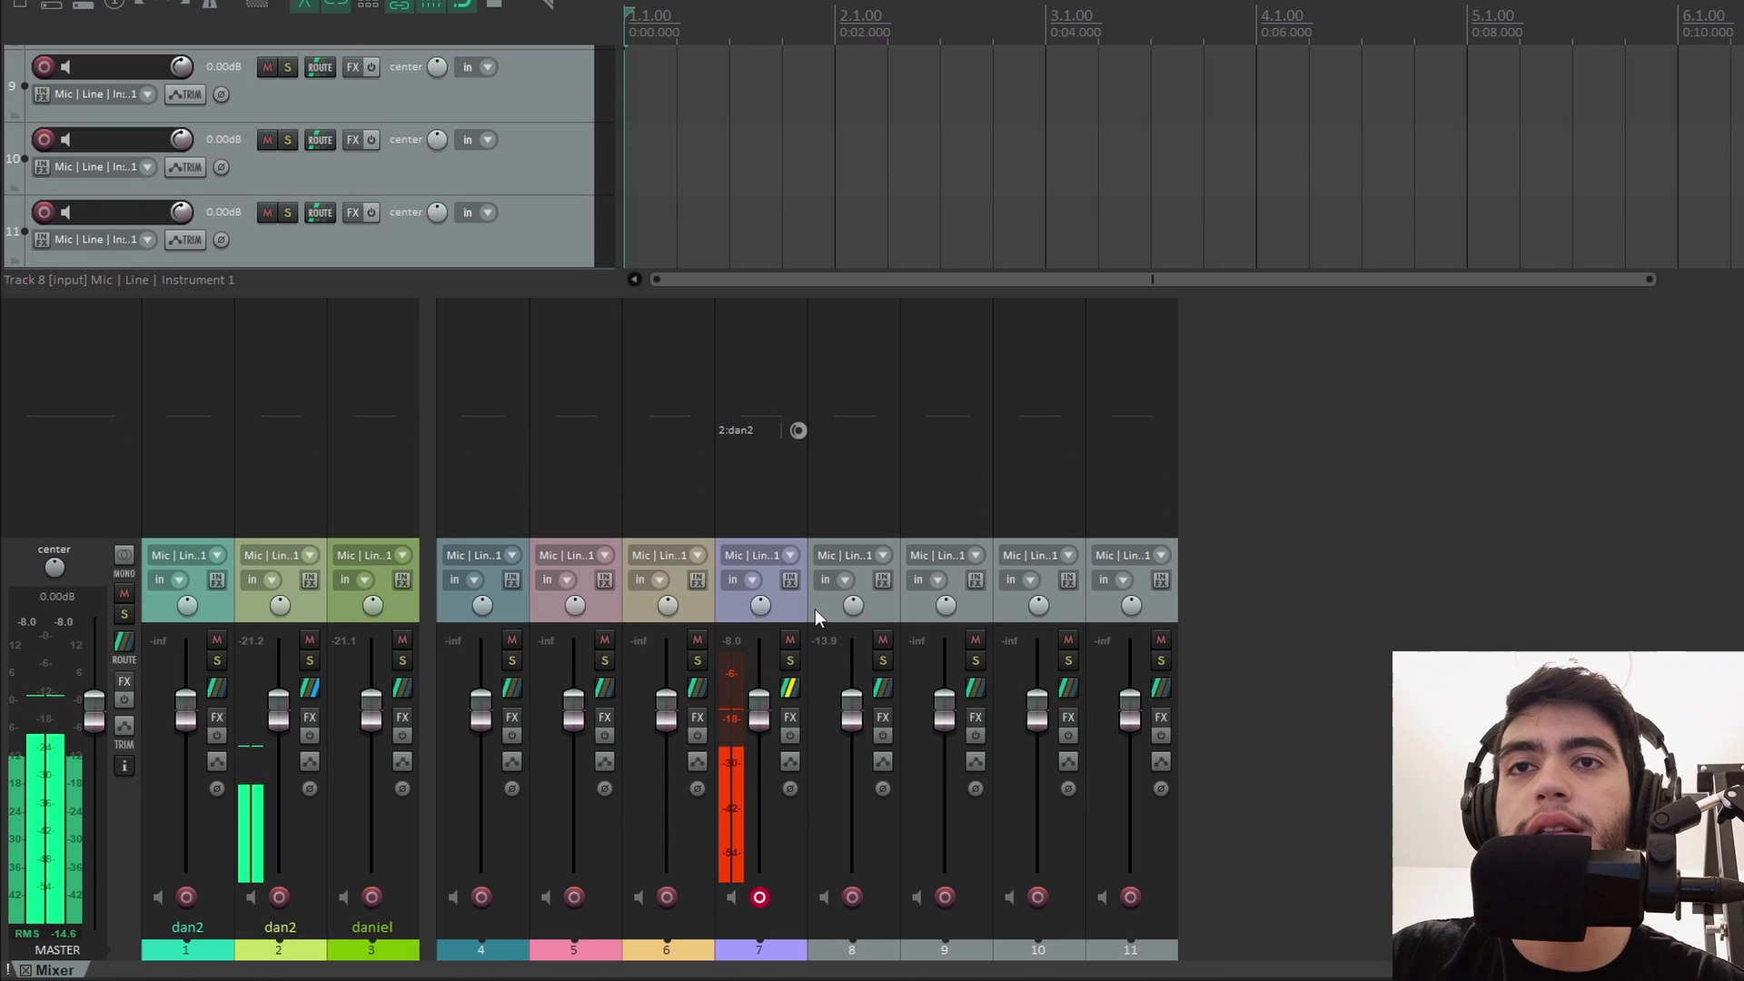
# Select tracks 8 through 11 and move them under track 4 as its child tracks, making track 4 a folder.
pyautogui.moveTo(815, 608); pyautogui.dragTo(1180, 601)
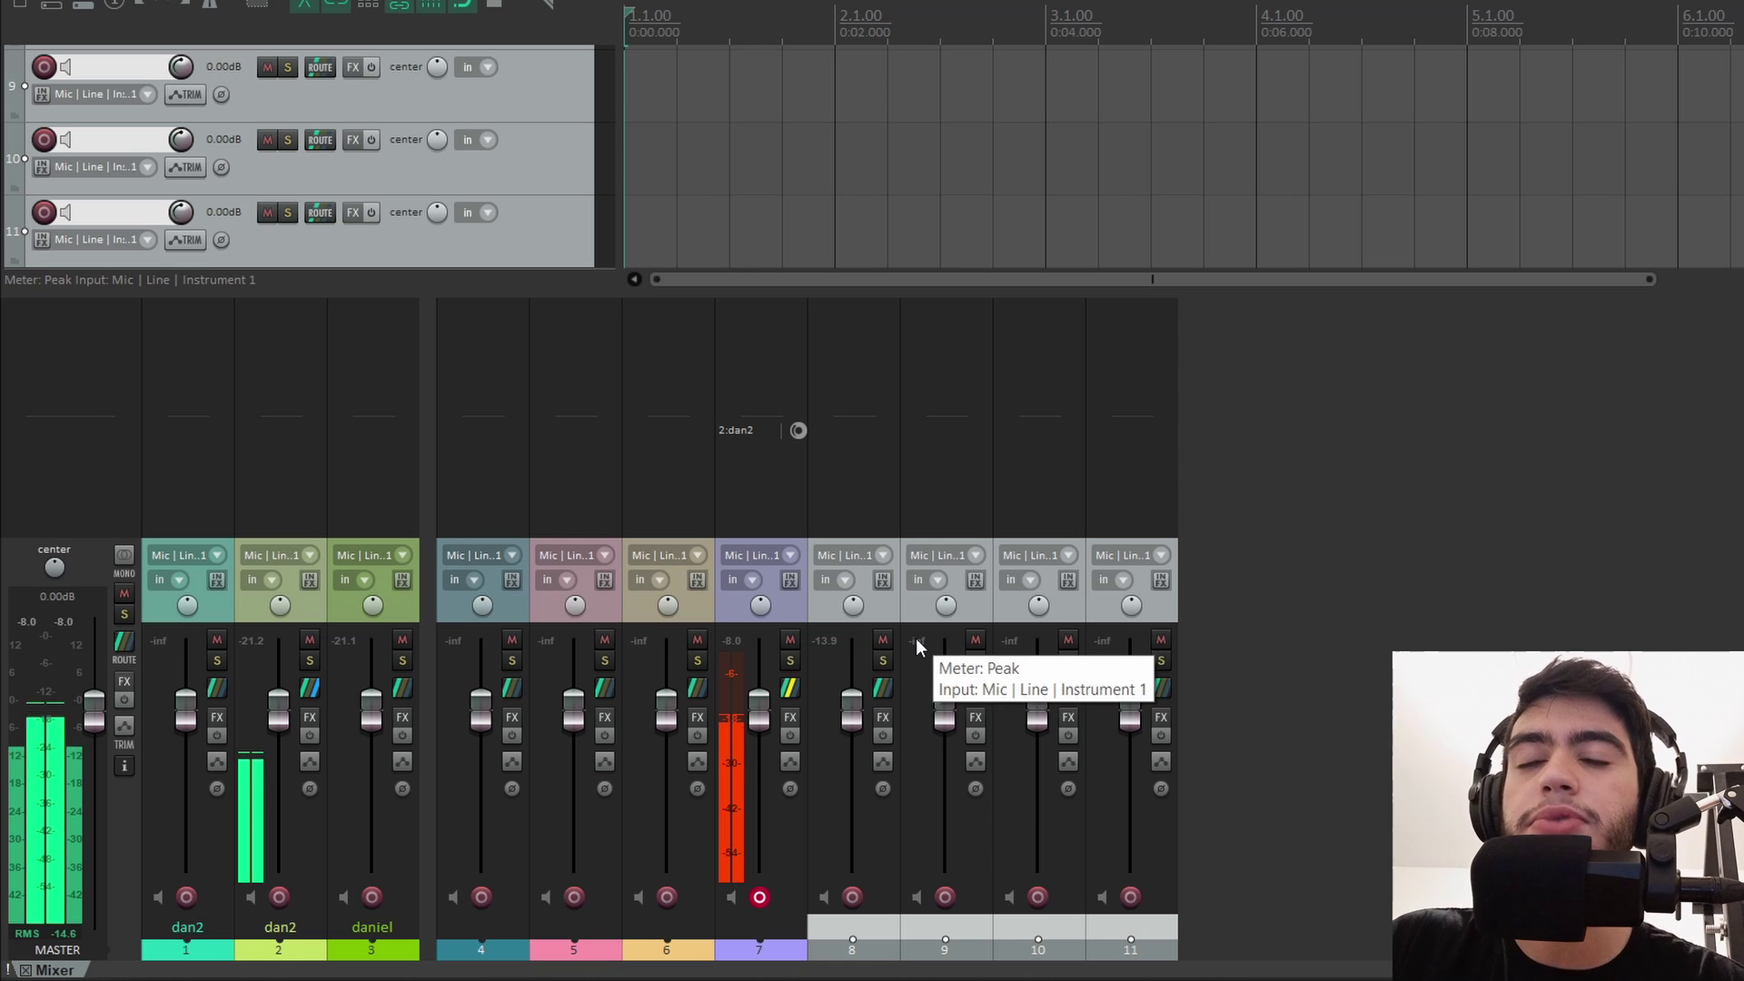
pyautogui.scroll(1, 526, 212)
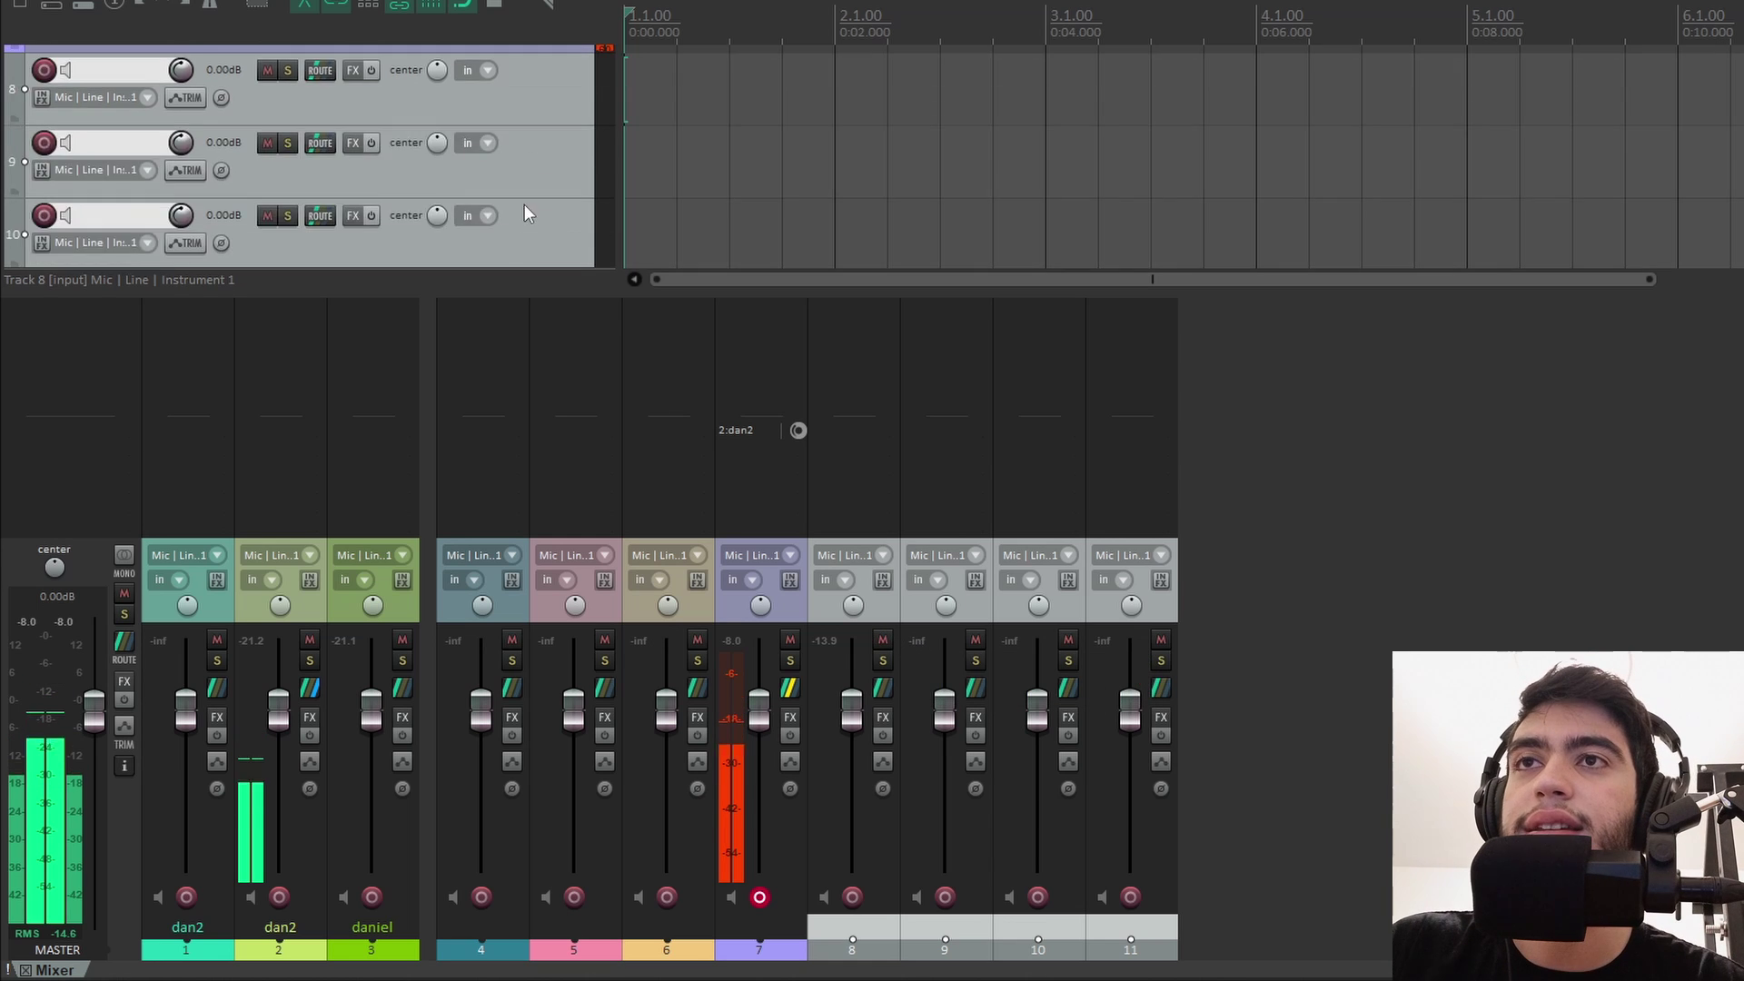
pyautogui.scroll(1, 490, 228)
pyautogui.moveTo(257, 192); pyautogui.dragTo(161, 148)
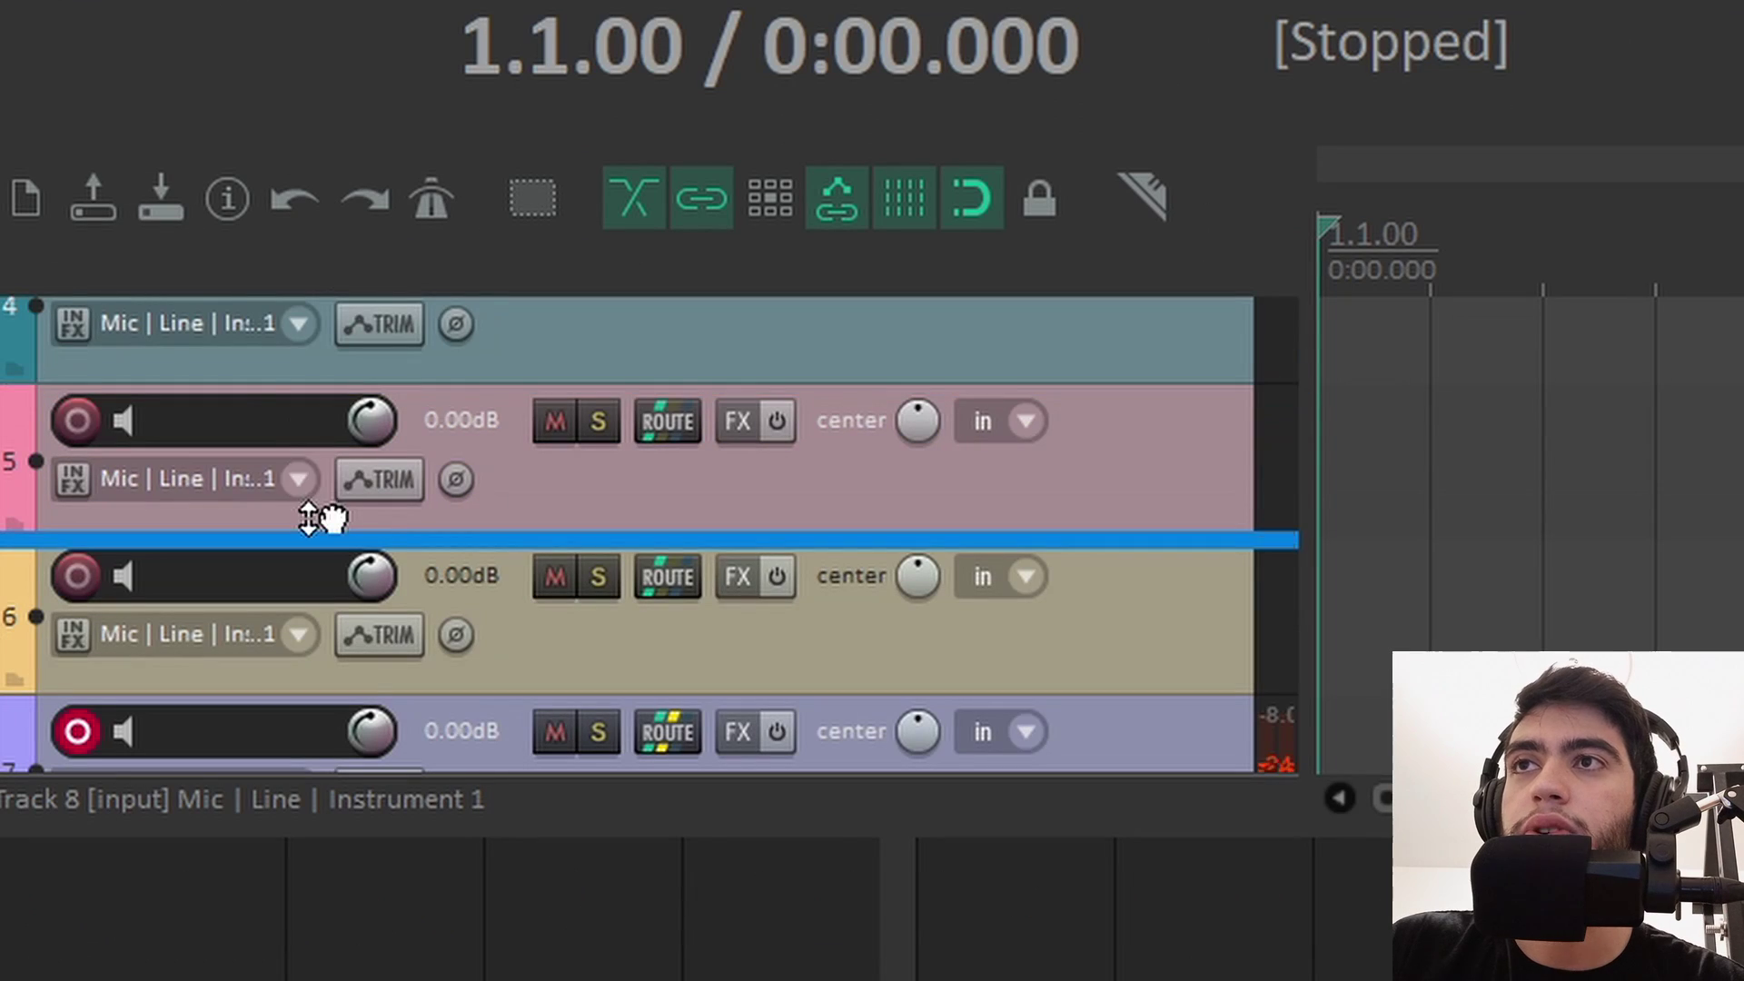
pyautogui.moveTo(309, 517); pyautogui.dragTo(14, 363)
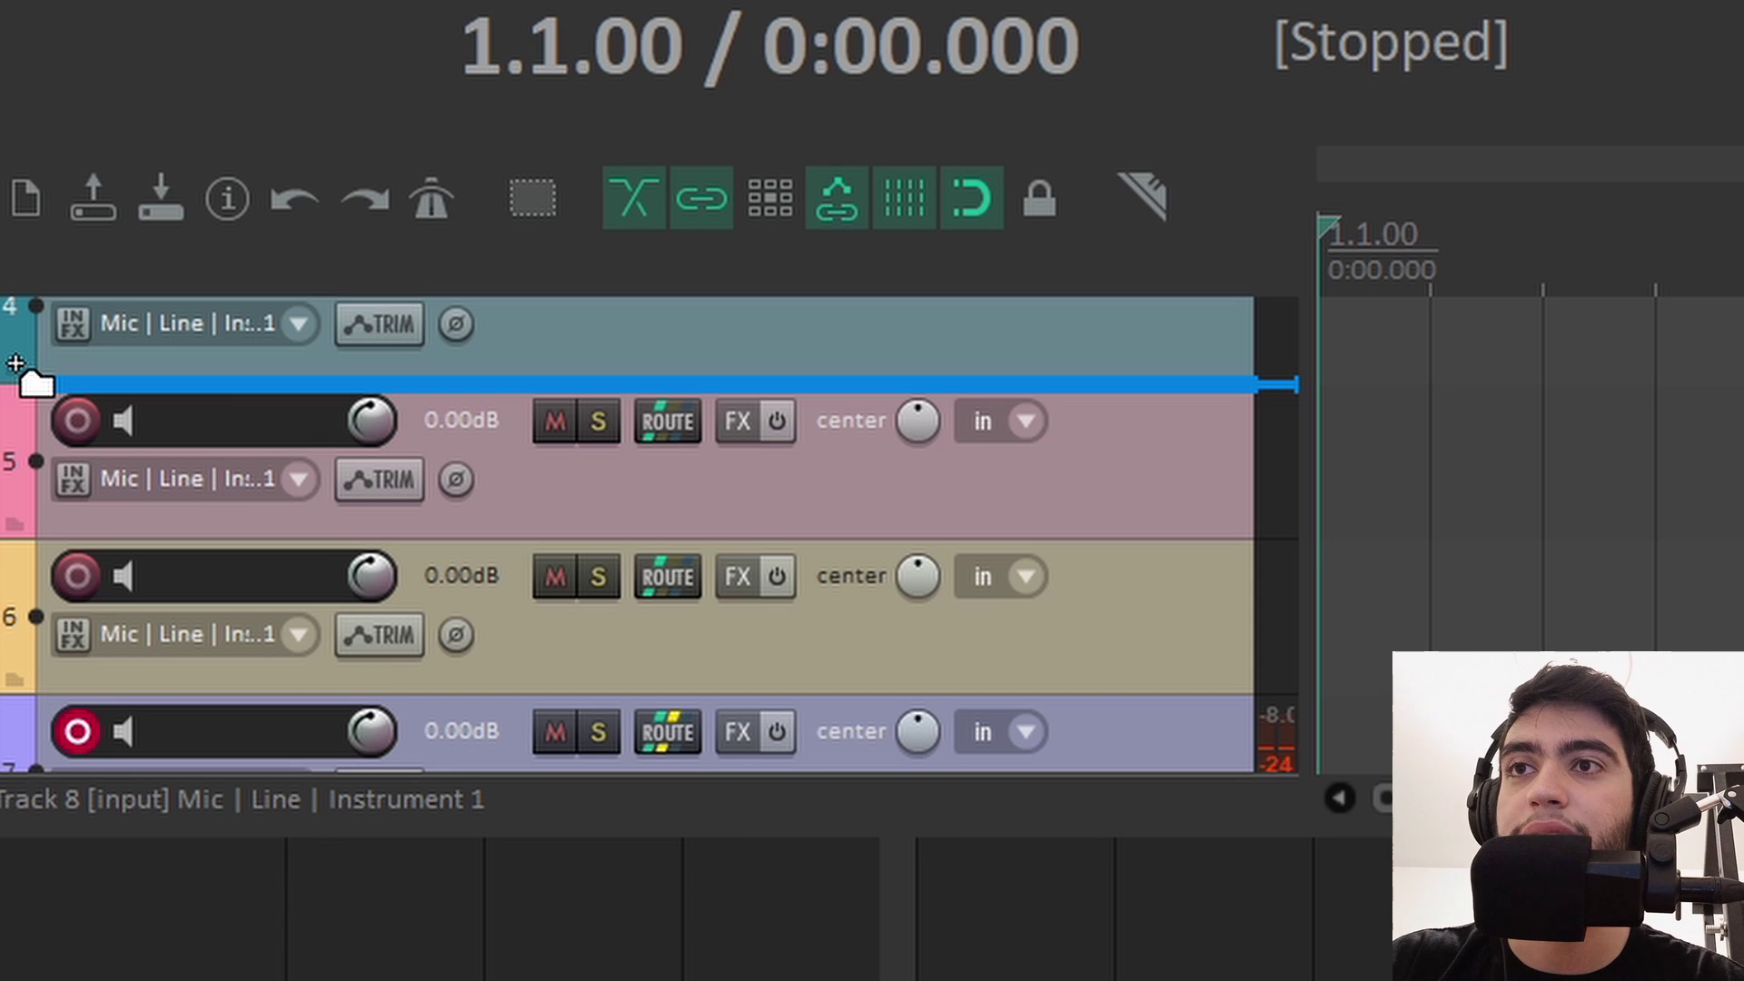
pyautogui.moveTo(14, 363); pyautogui.dragTo(15, 364)
pyautogui.scroll(2, 47, 491)
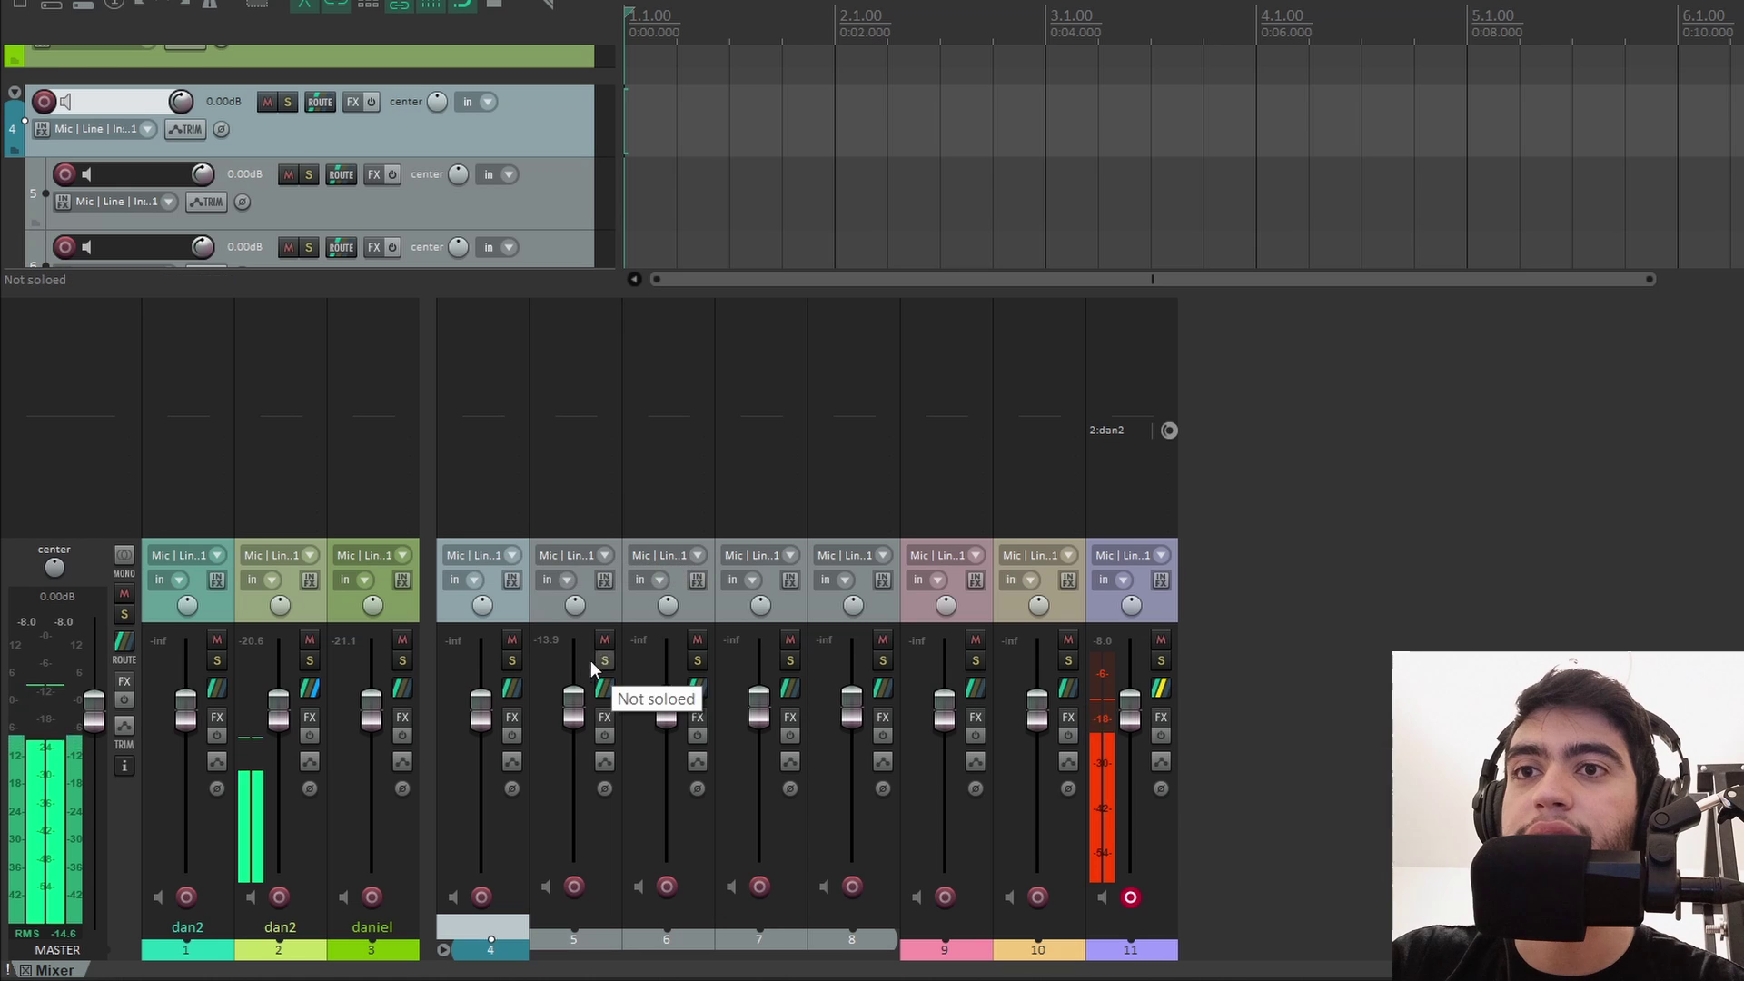
# Disarm track 11, and arm and disarm the child tracks to compare the signal flow into folder track 4.
pyautogui.click(1130, 897)
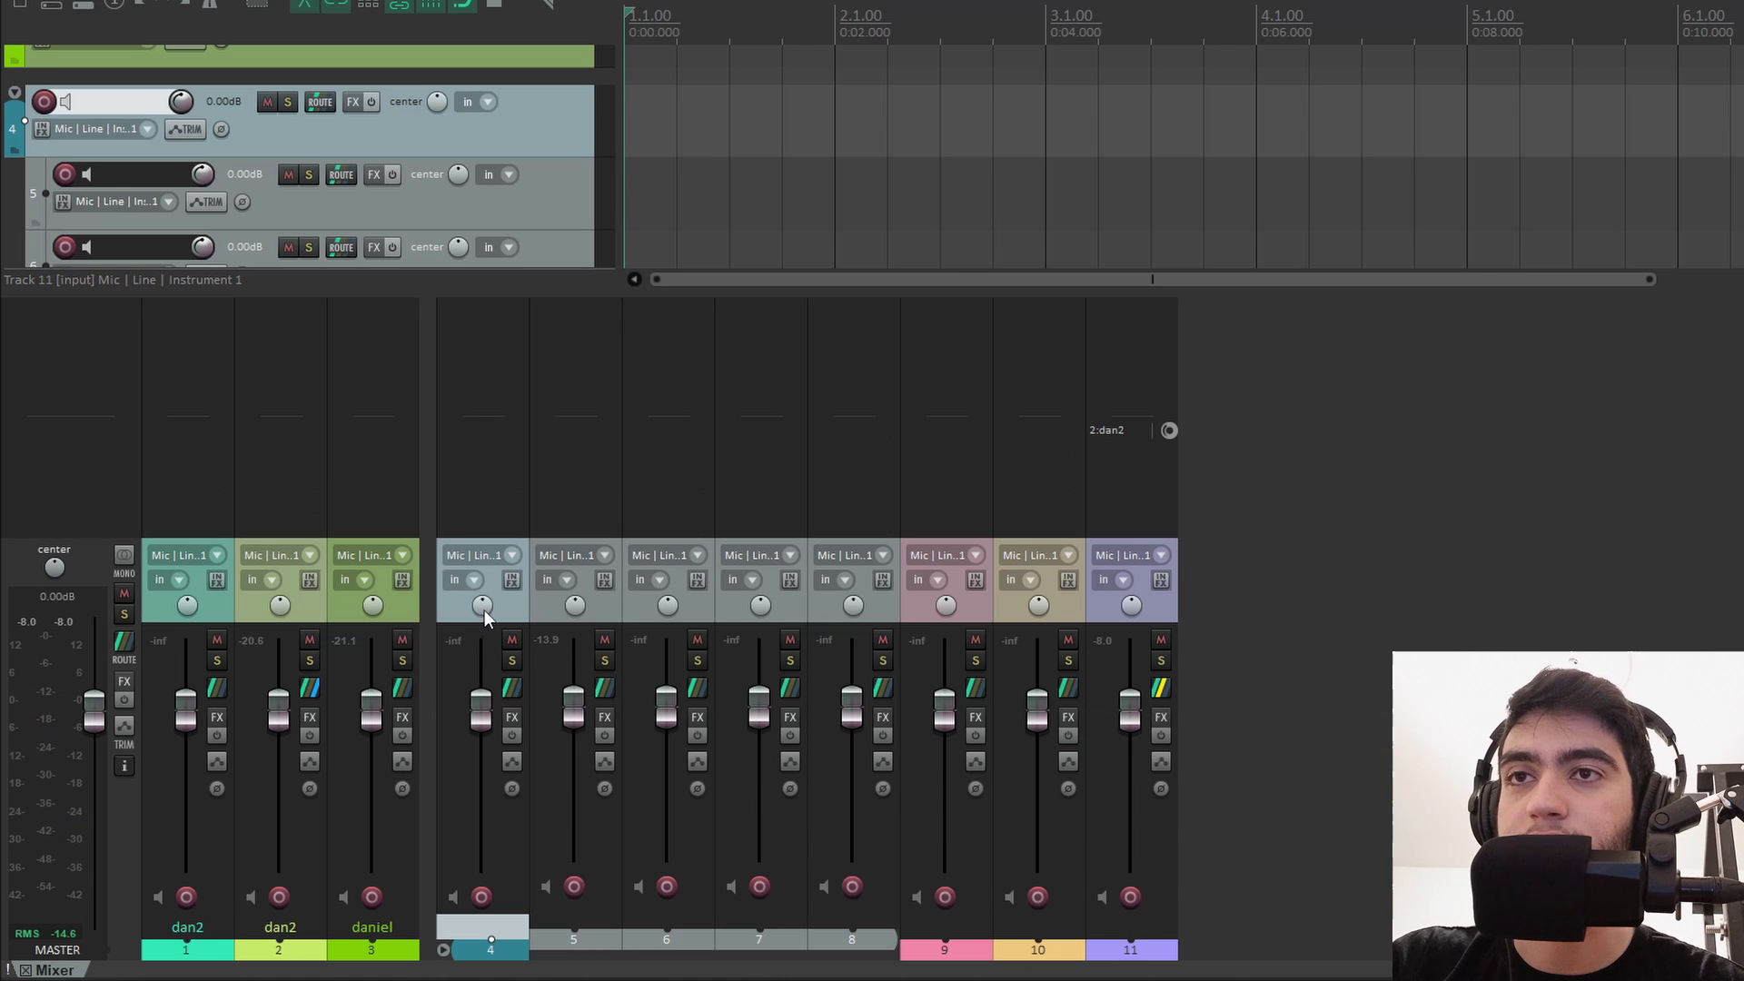
pyautogui.click(667, 887)
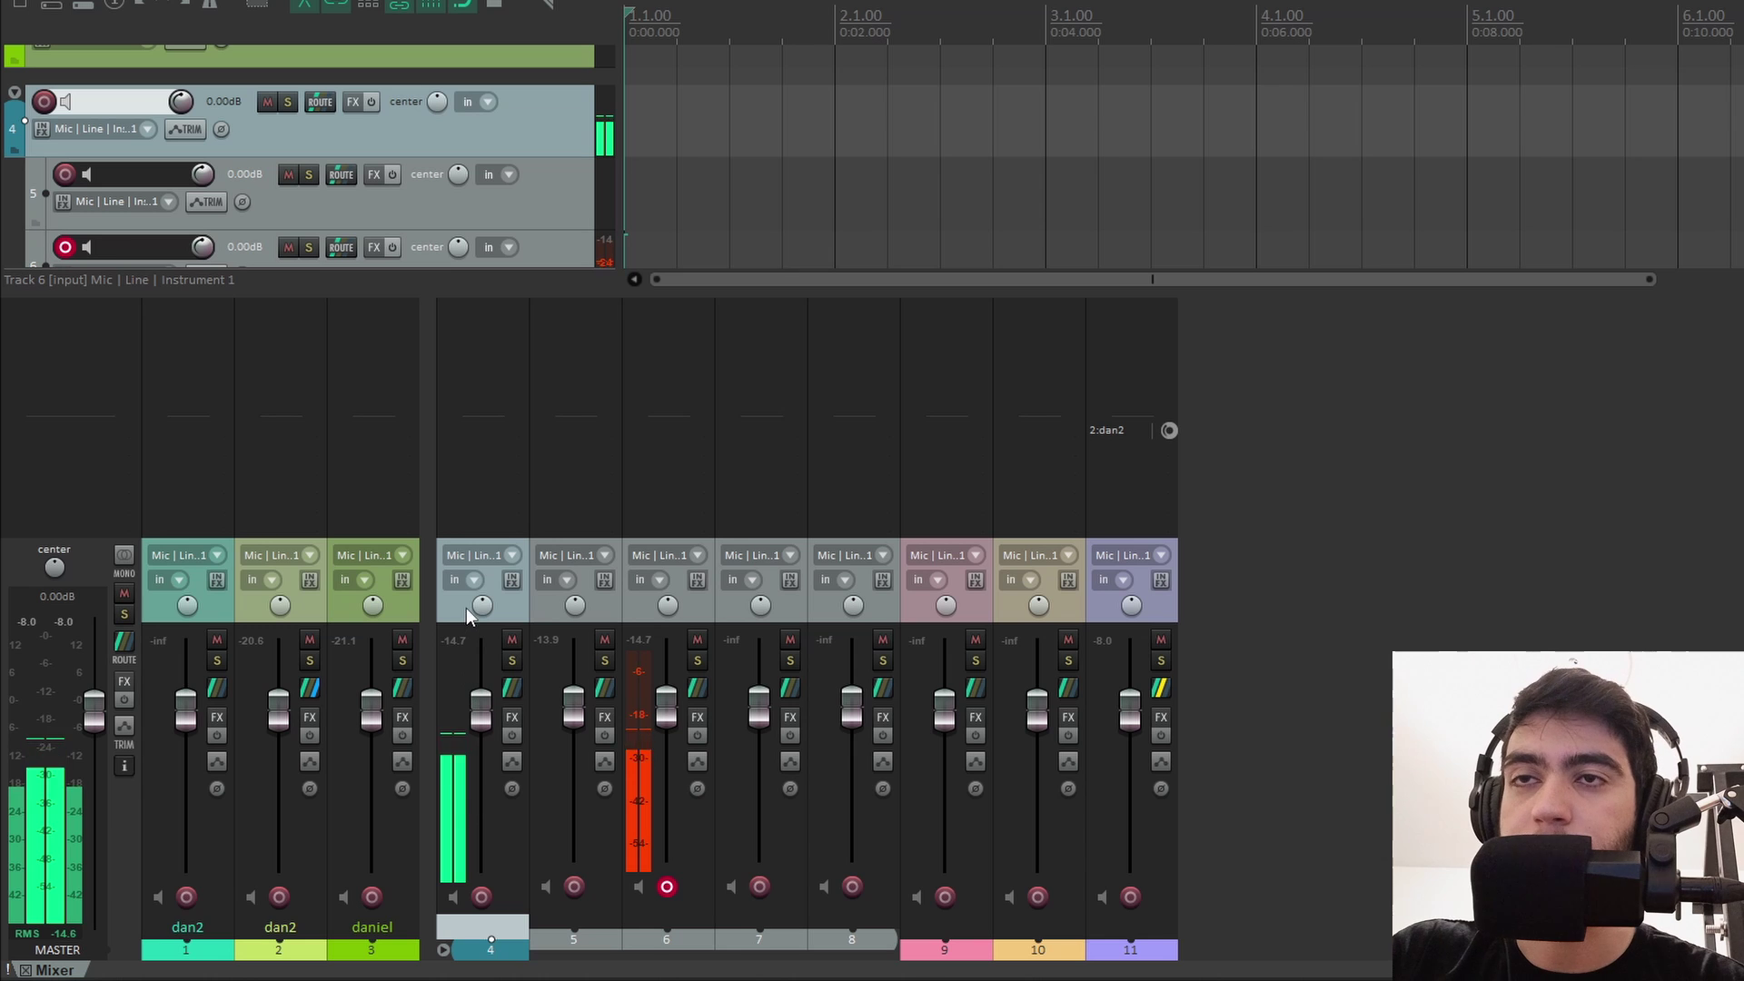
pyautogui.click(572, 894)
pyautogui.moveTo(760, 887)
pyautogui.mouseDown()
pyautogui.moveTo(1132, 897)
pyautogui.moveTo(582, 899)
pyautogui.mouseUp()
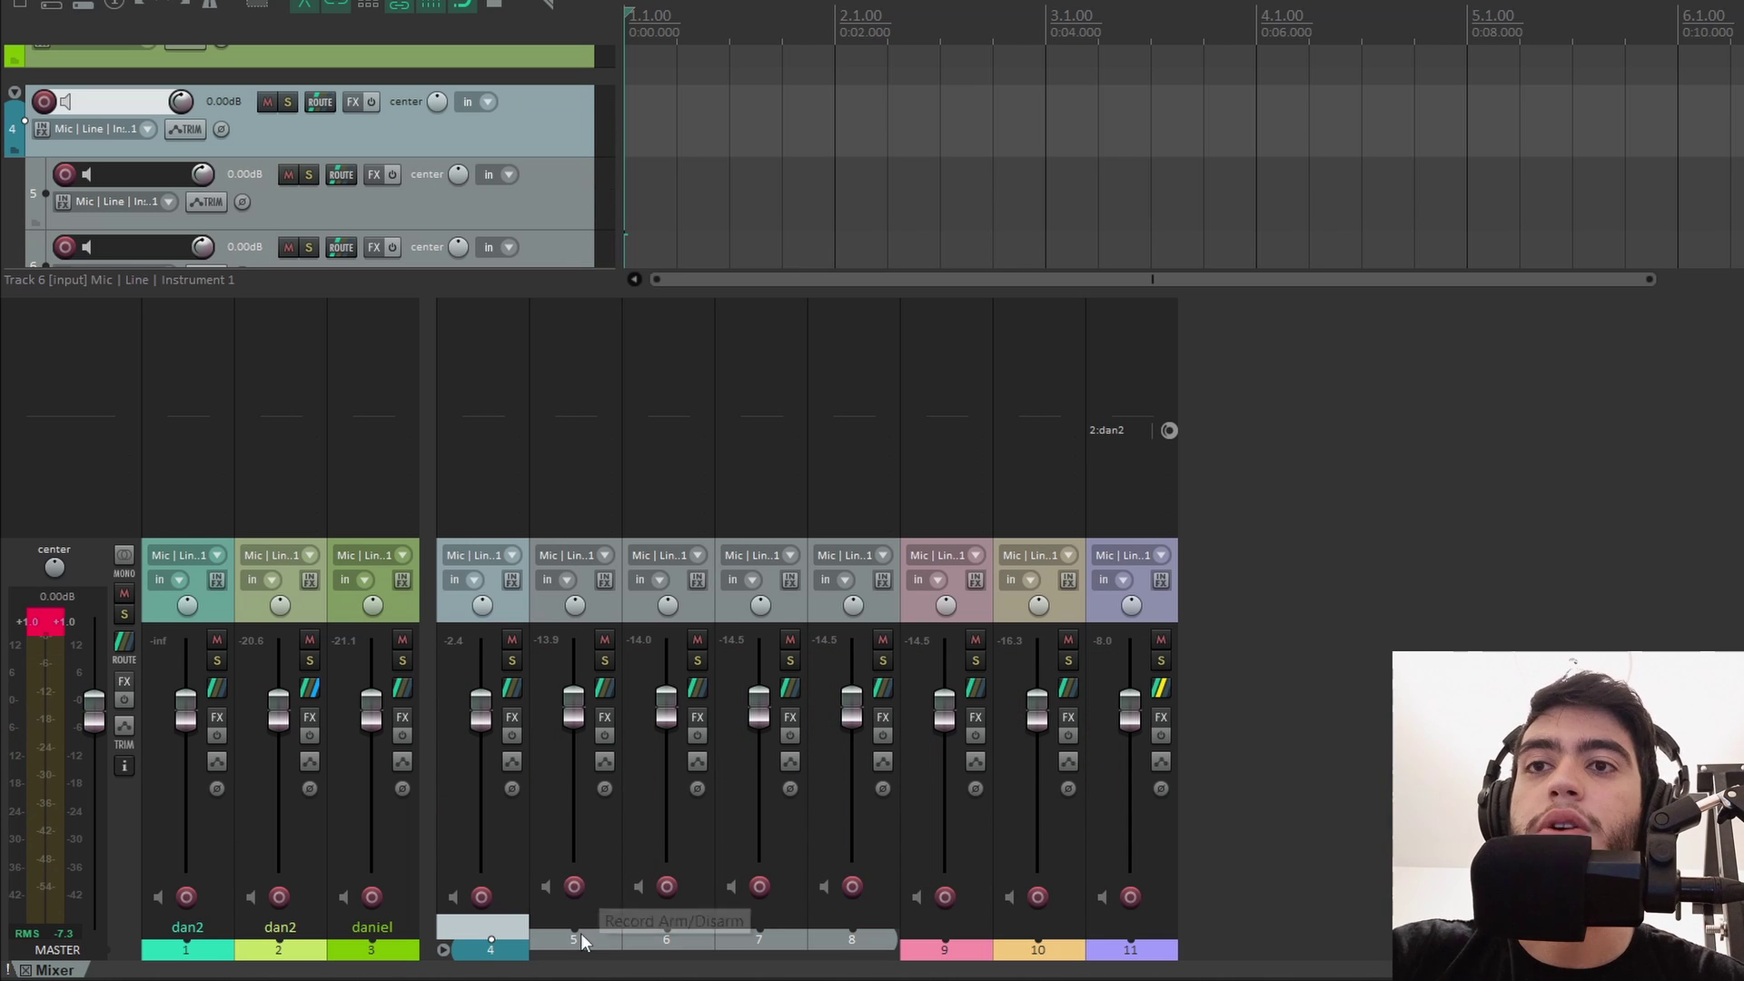
# Select tracks 5 through 11, arm them all for recording at once, and disarm them together.
pyautogui.click(600, 940)
pyautogui.keyDown('shift'); pyautogui.click(1131, 950); pyautogui.keyUp('shift')
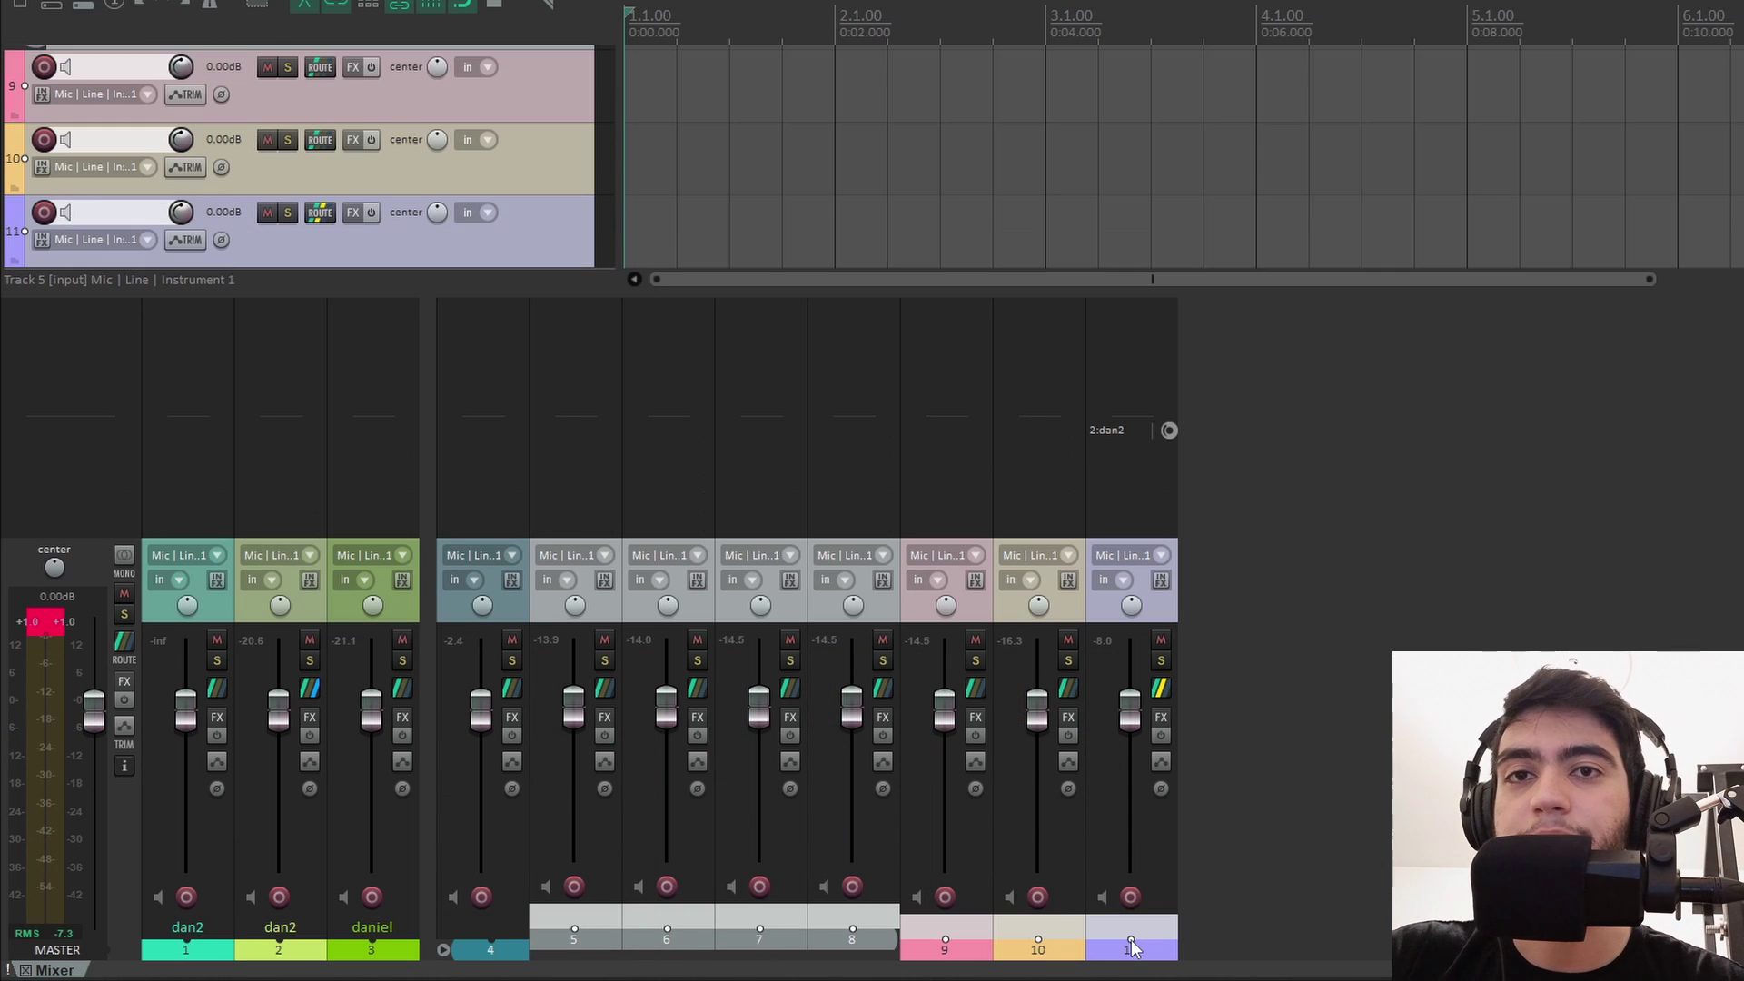
pyautogui.click(1039, 897)
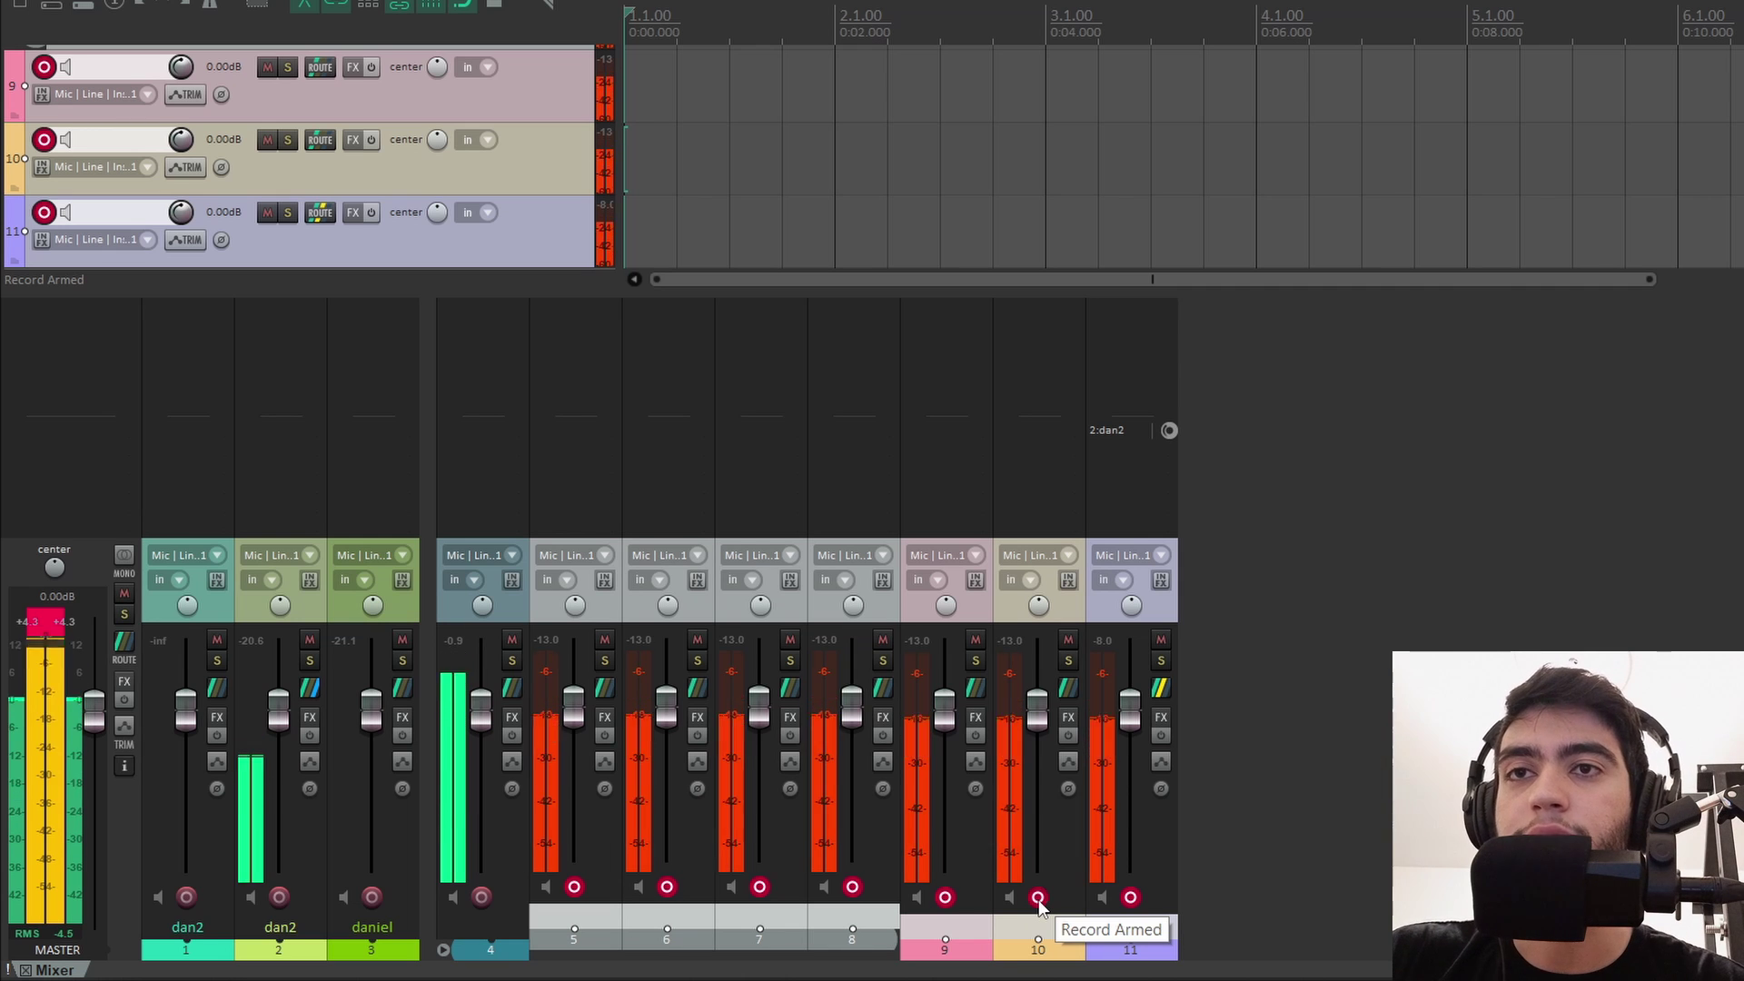
pyautogui.click(1038, 897)
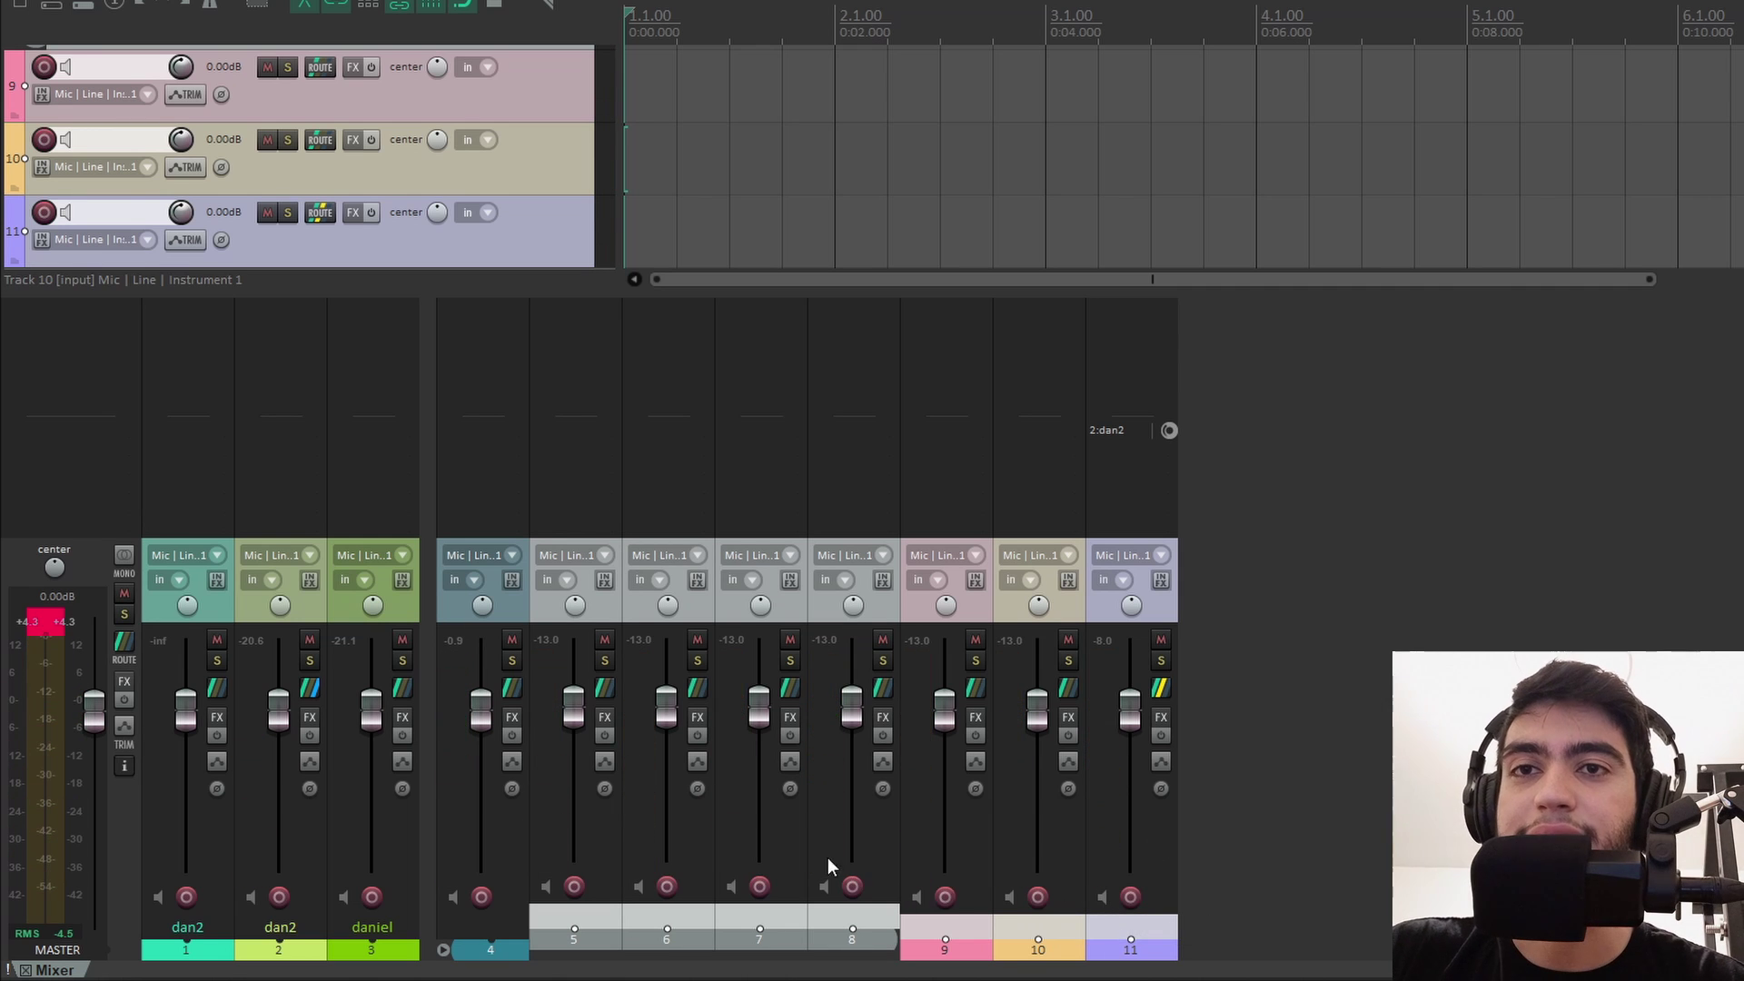
# Select the four child tracks 5 through 8 and lower their volume together to -4.32 dB.
pyautogui.click(860, 931)
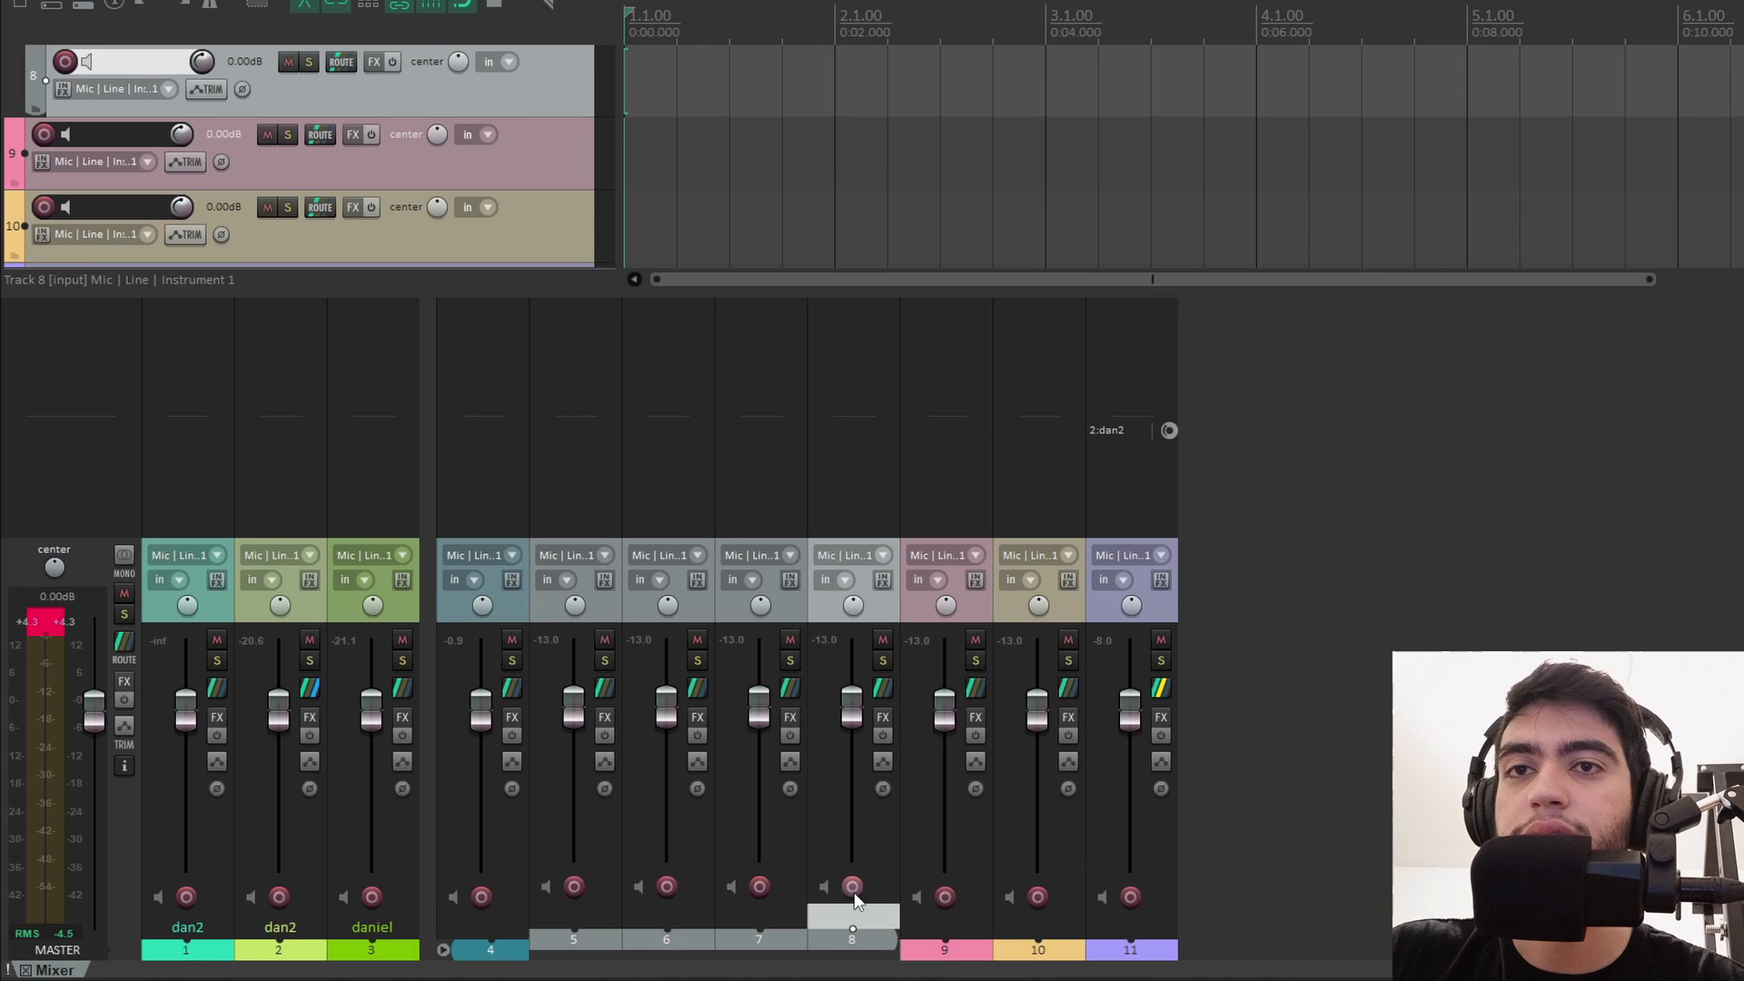
pyautogui.click(854, 890)
pyautogui.click(596, 920)
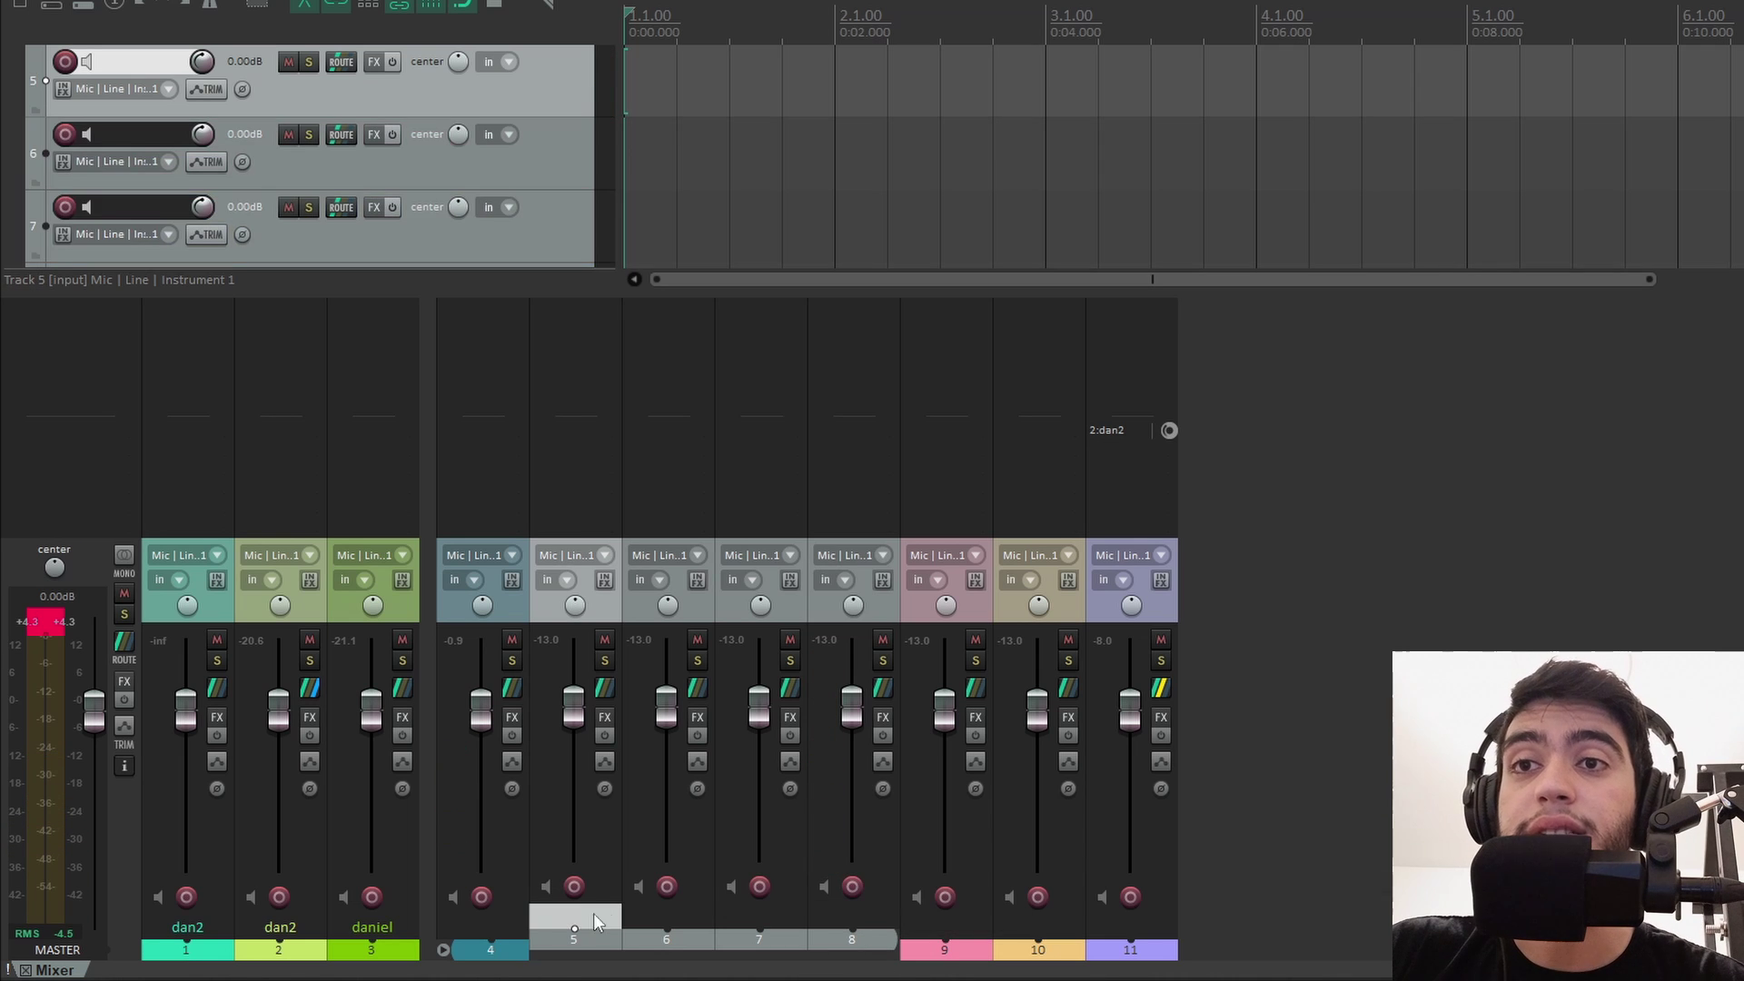
pyautogui.keyDown('shift'); pyautogui.click(854, 927); pyautogui.keyUp('shift')
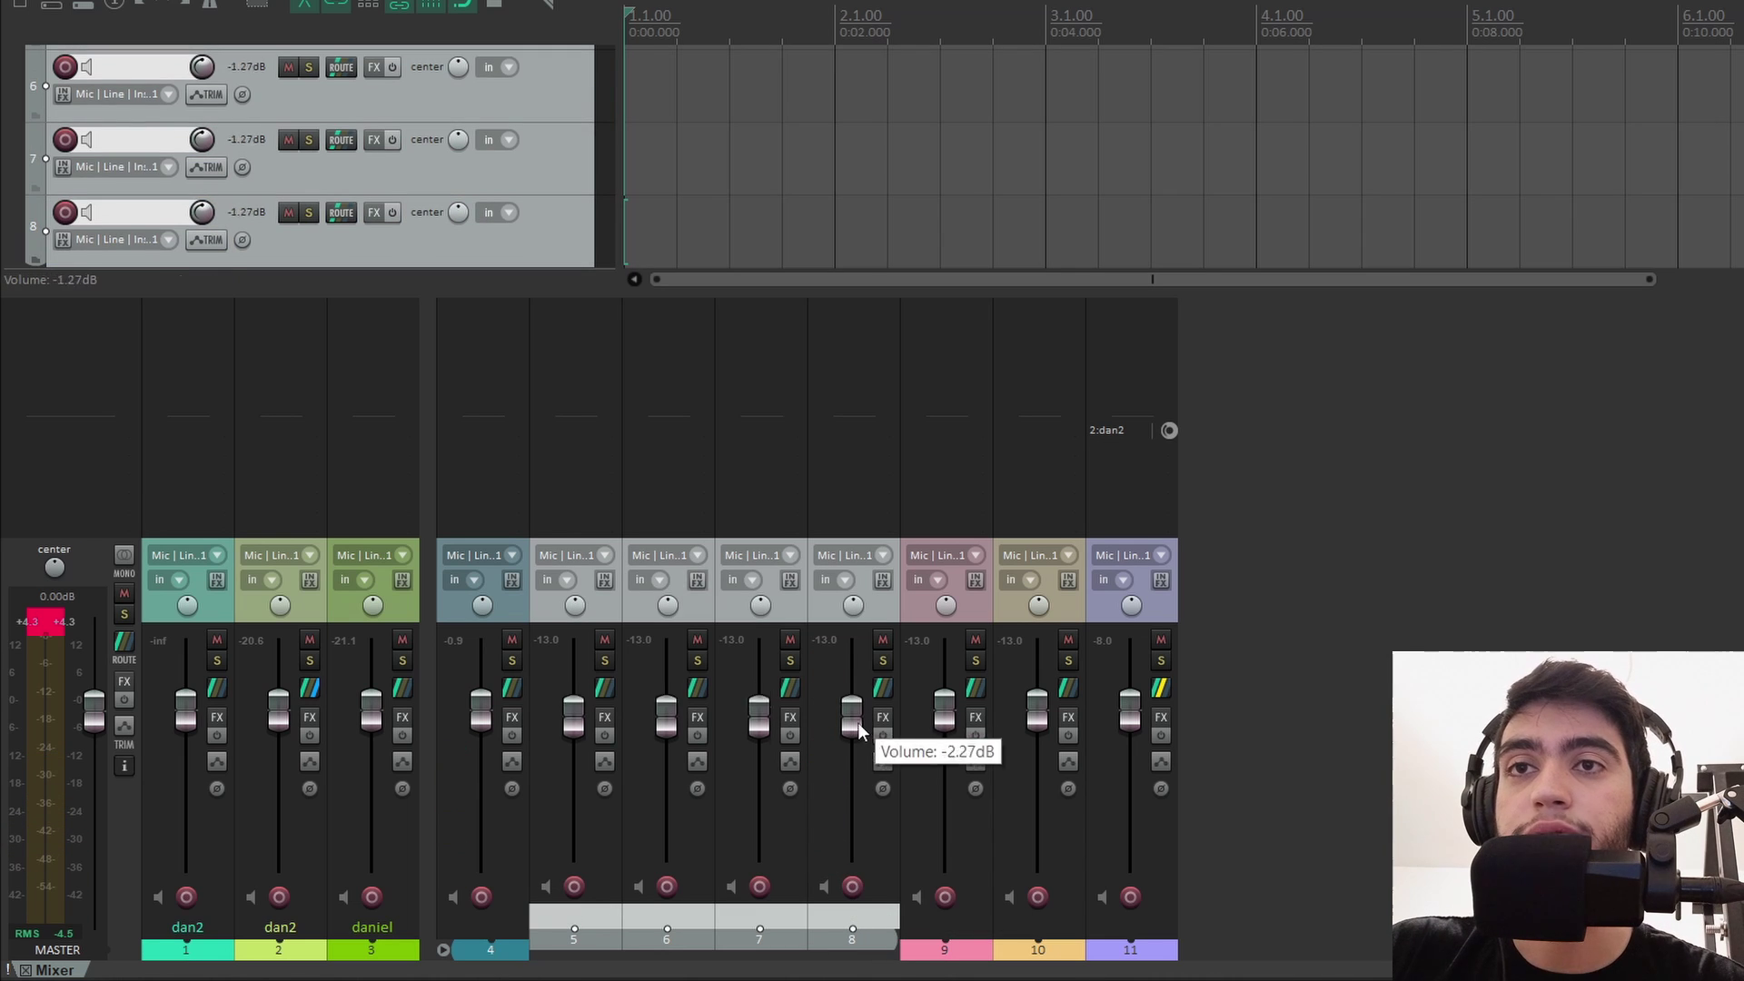
pyautogui.moveTo(859, 730); pyautogui.dragTo(854, 756)
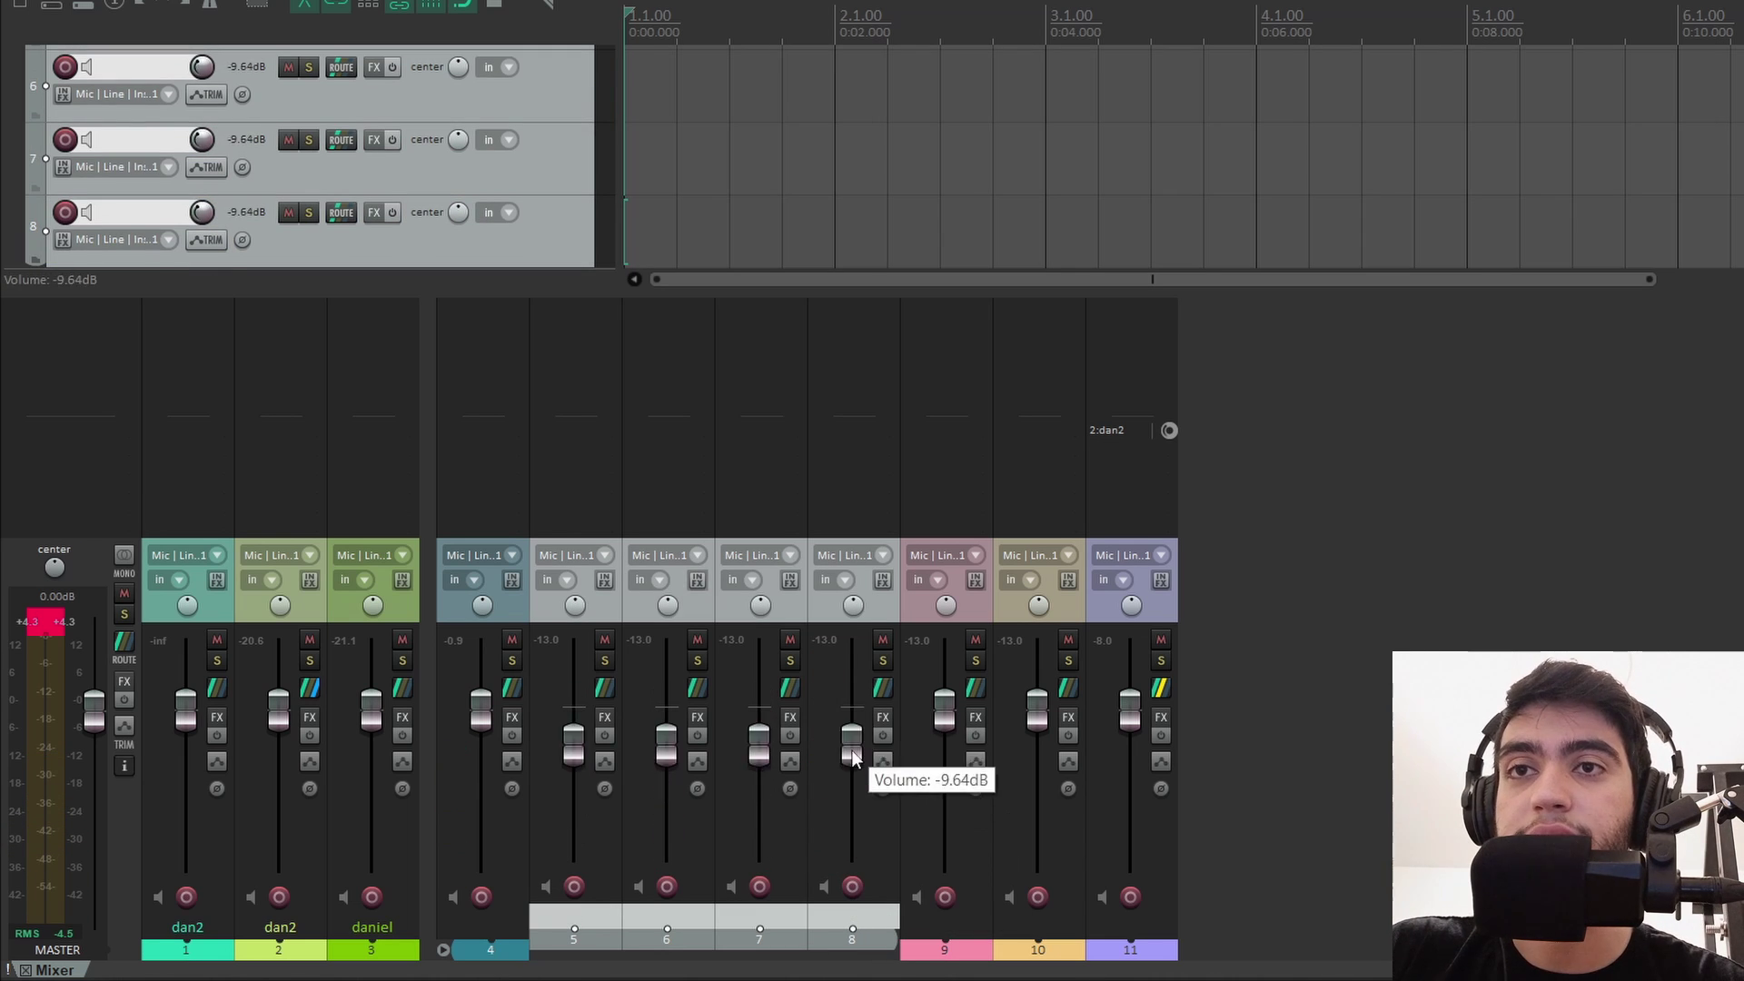
# Select only track 8 and lower its volume to -15.0 dB, independently of the other child tracks.
pyautogui.click(870, 924)
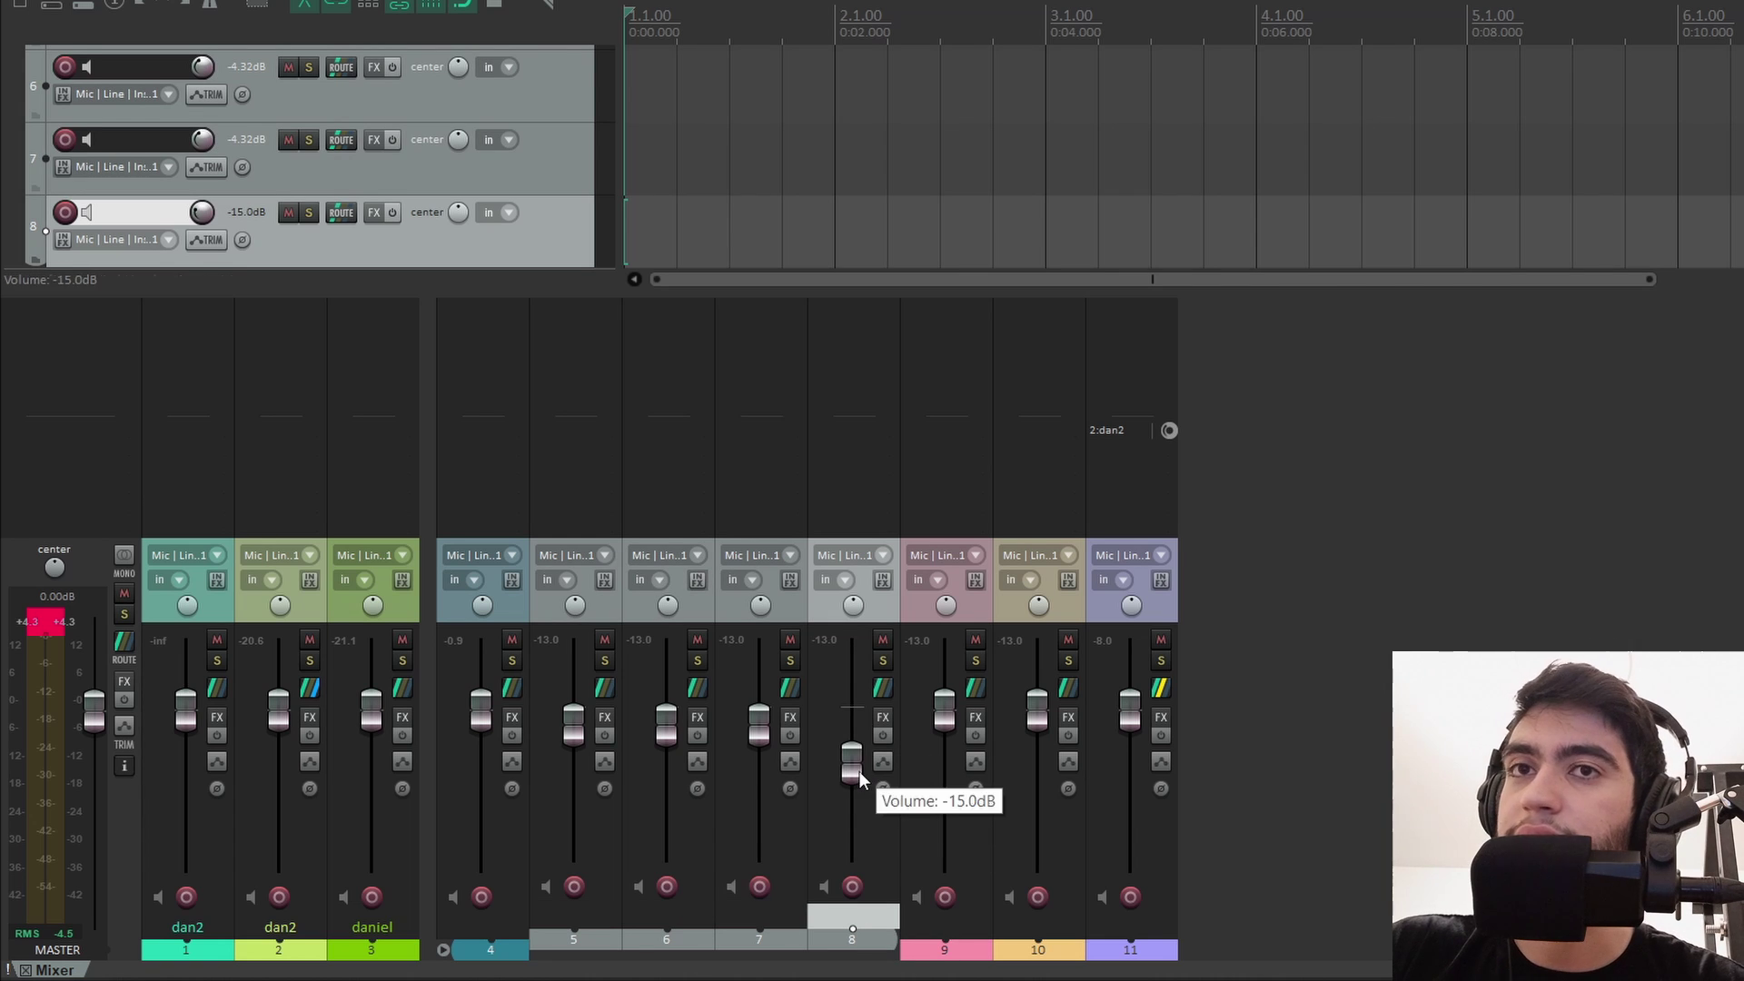
pyautogui.scroll(2, 242, 180)
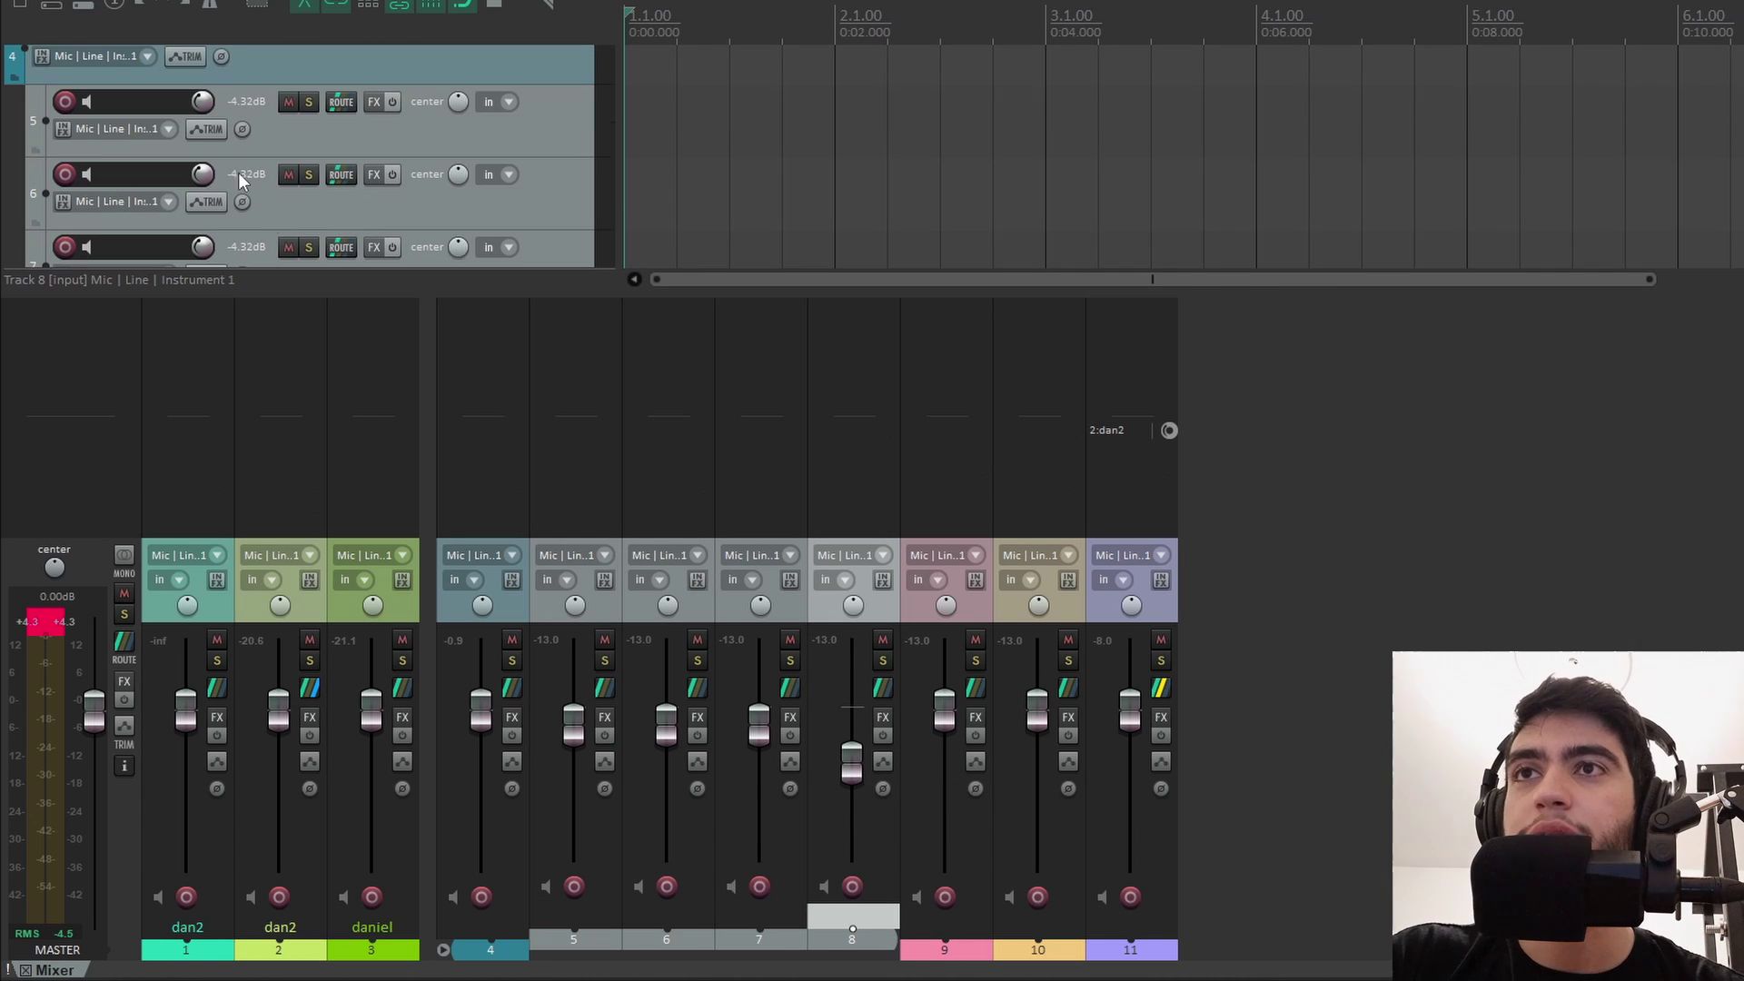
pyautogui.click(281, 151)
pyautogui.moveTo(250, 201); pyautogui.dragTo(246, 166)
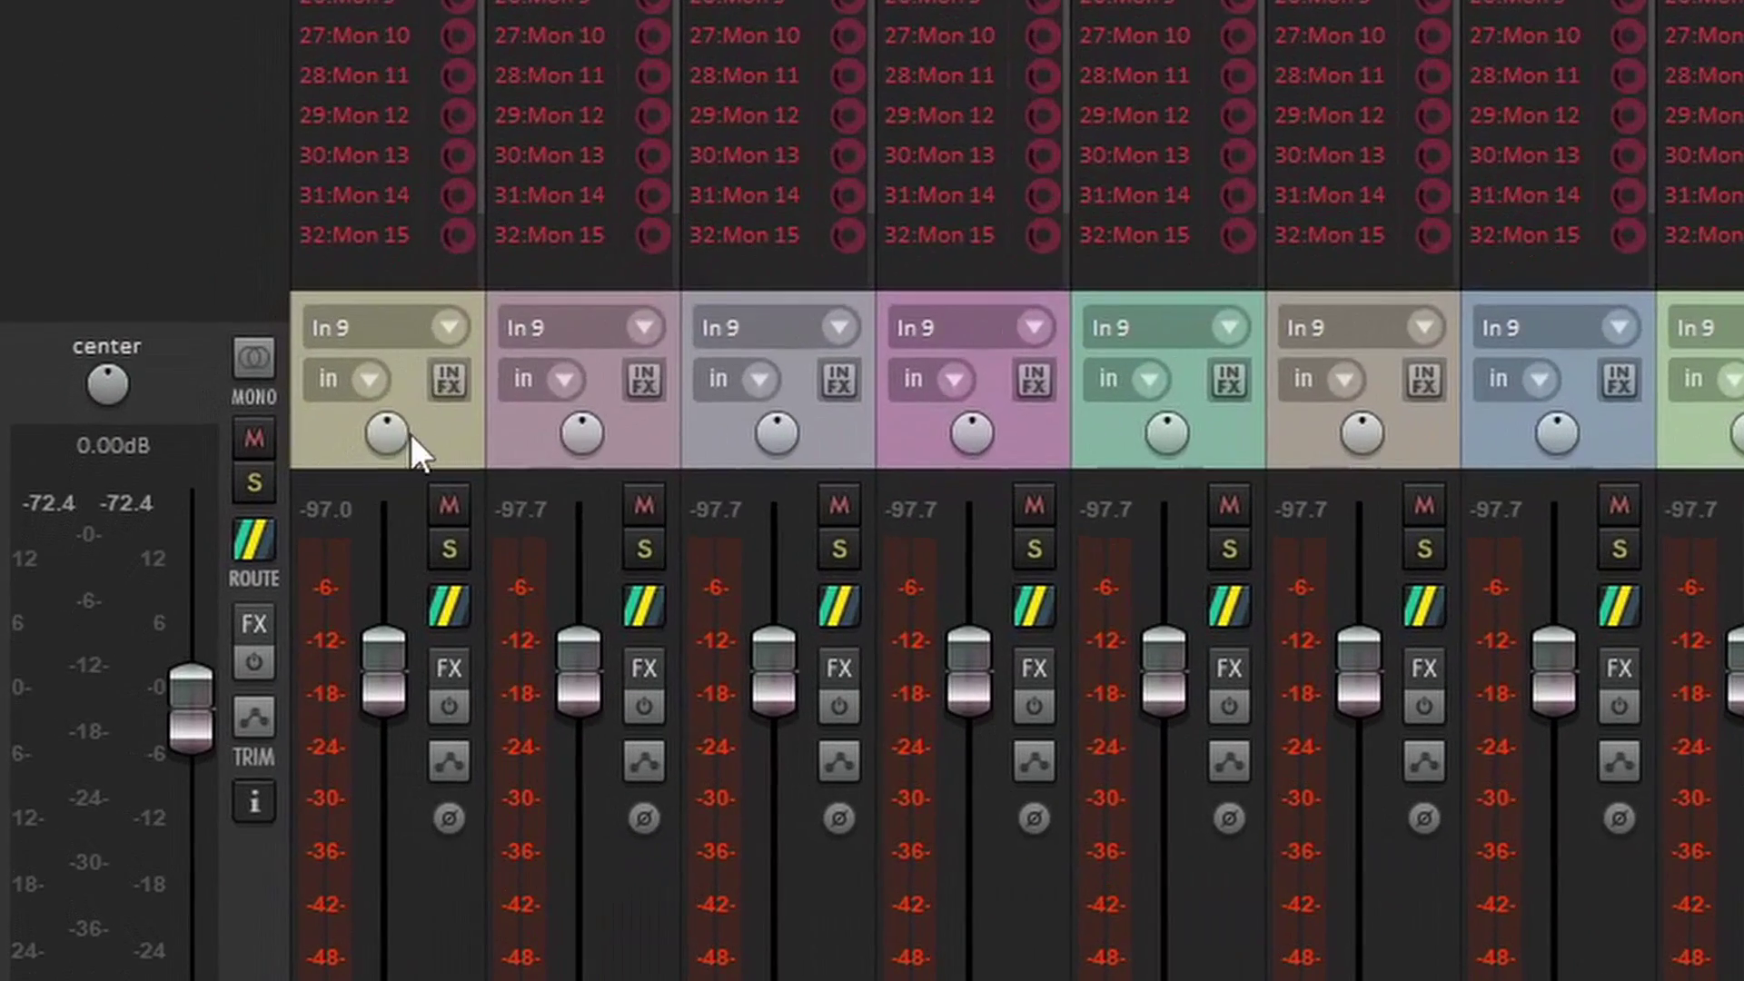
# Set the record inputs to mono In 1 for piano, mono In 2 for gtr and stereo In 3 / In 4 for drums.
pyautogui.click(321, 389)
pyautogui.moveTo(575, 356)
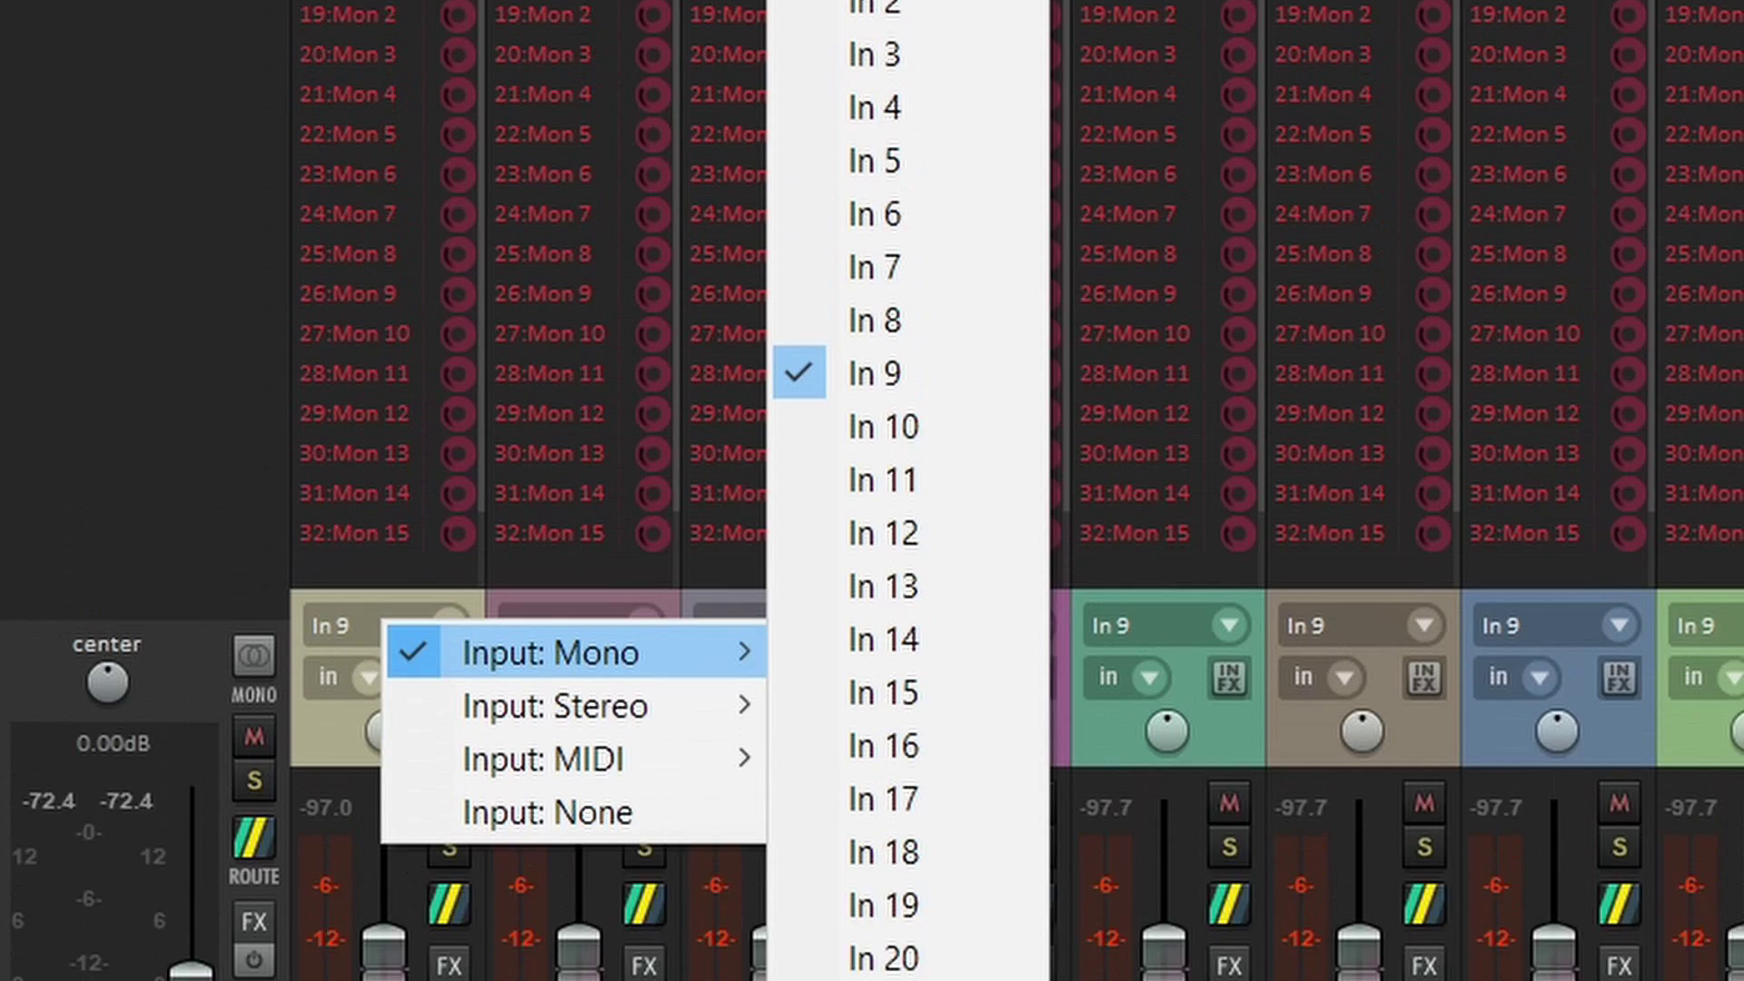
pyautogui.click(863, 66)
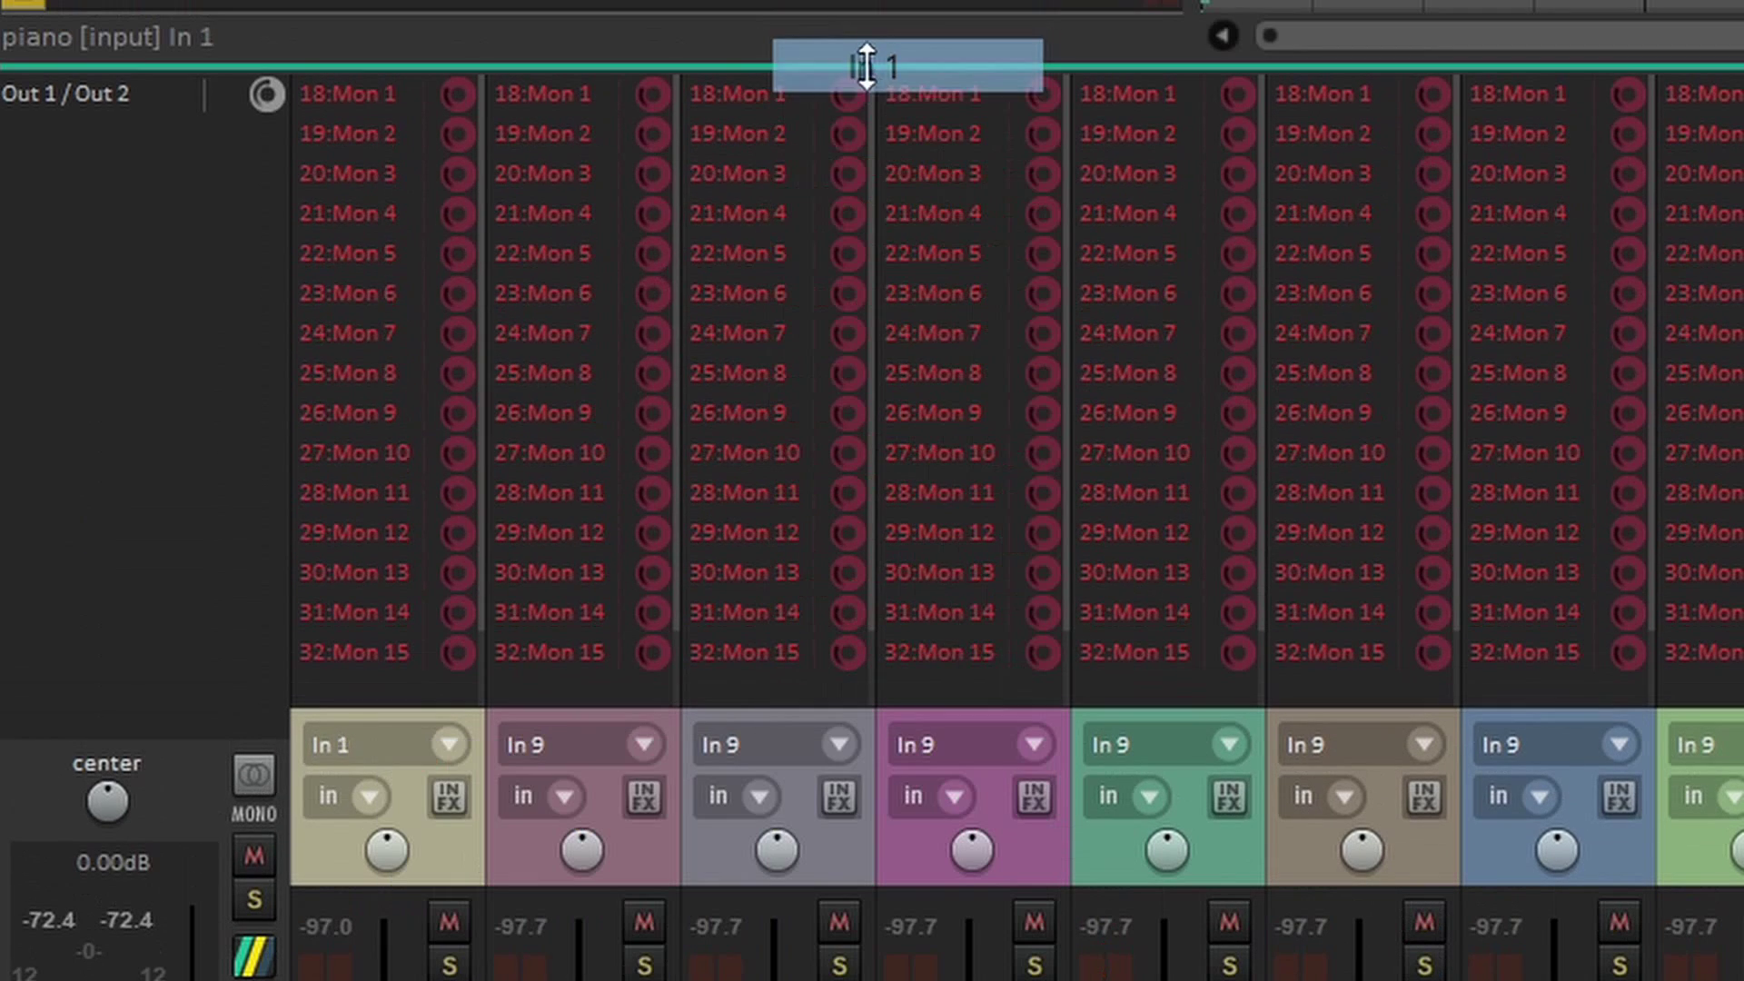
pyautogui.click(815, 750)
pyautogui.moveTo(1020, 834)
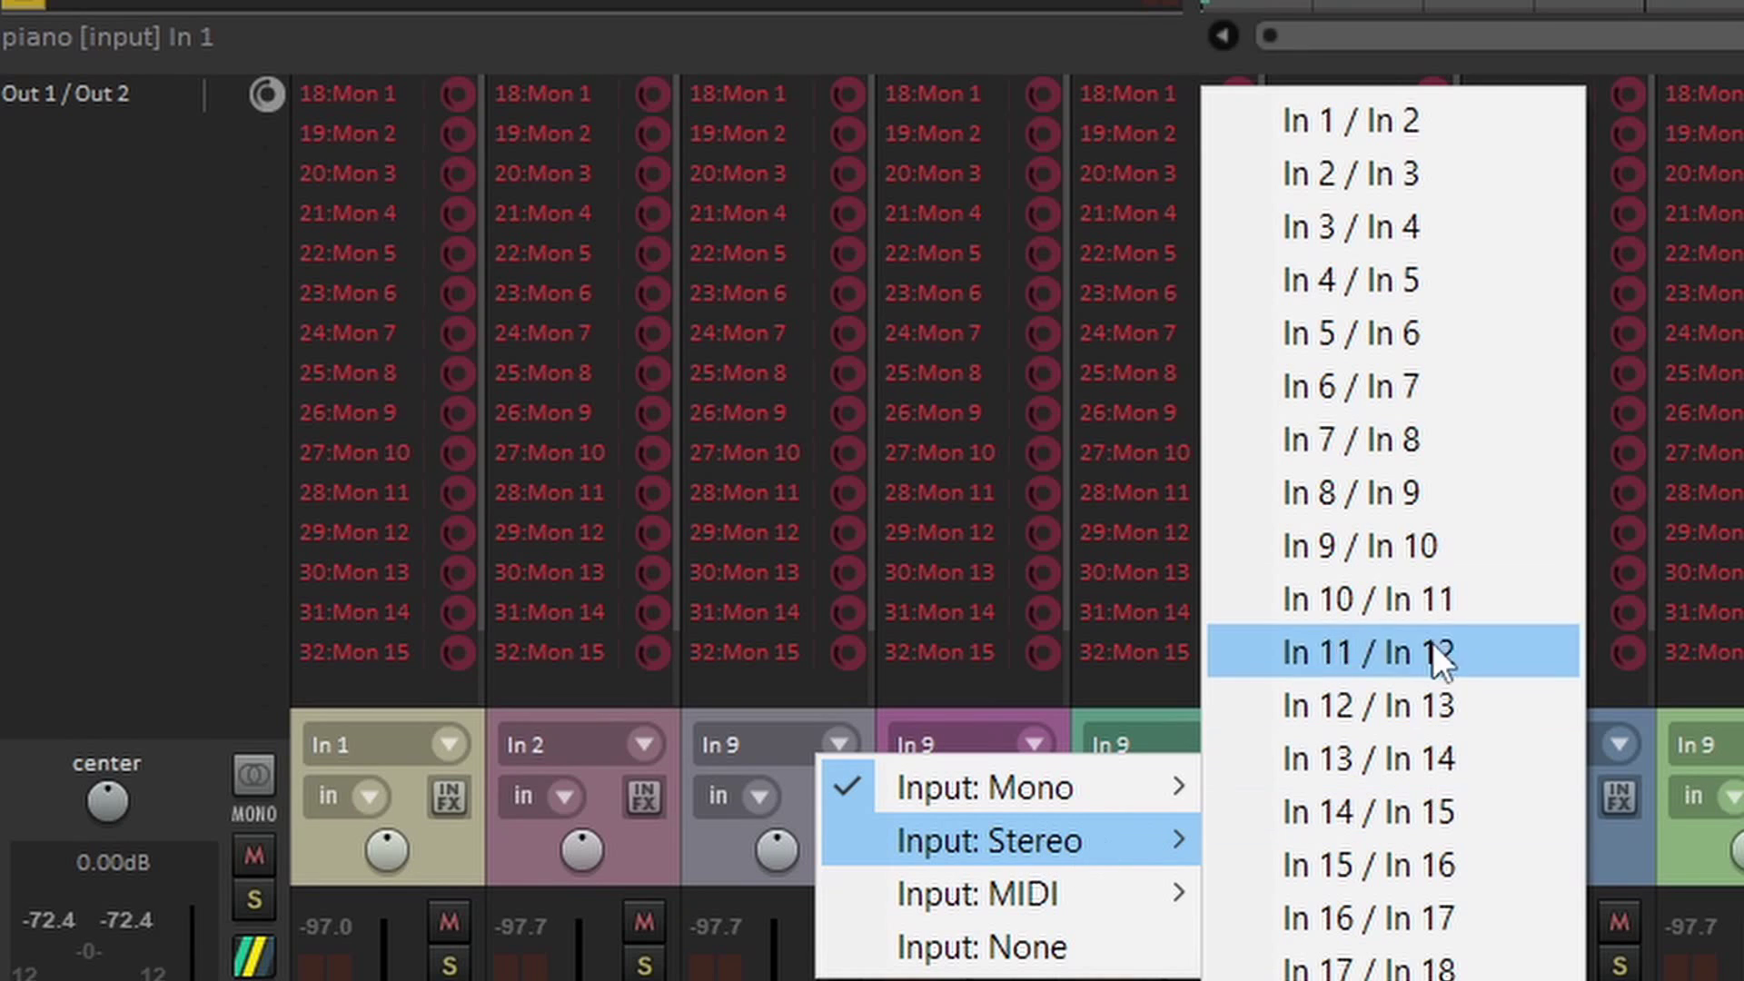
pyautogui.click(1378, 224)
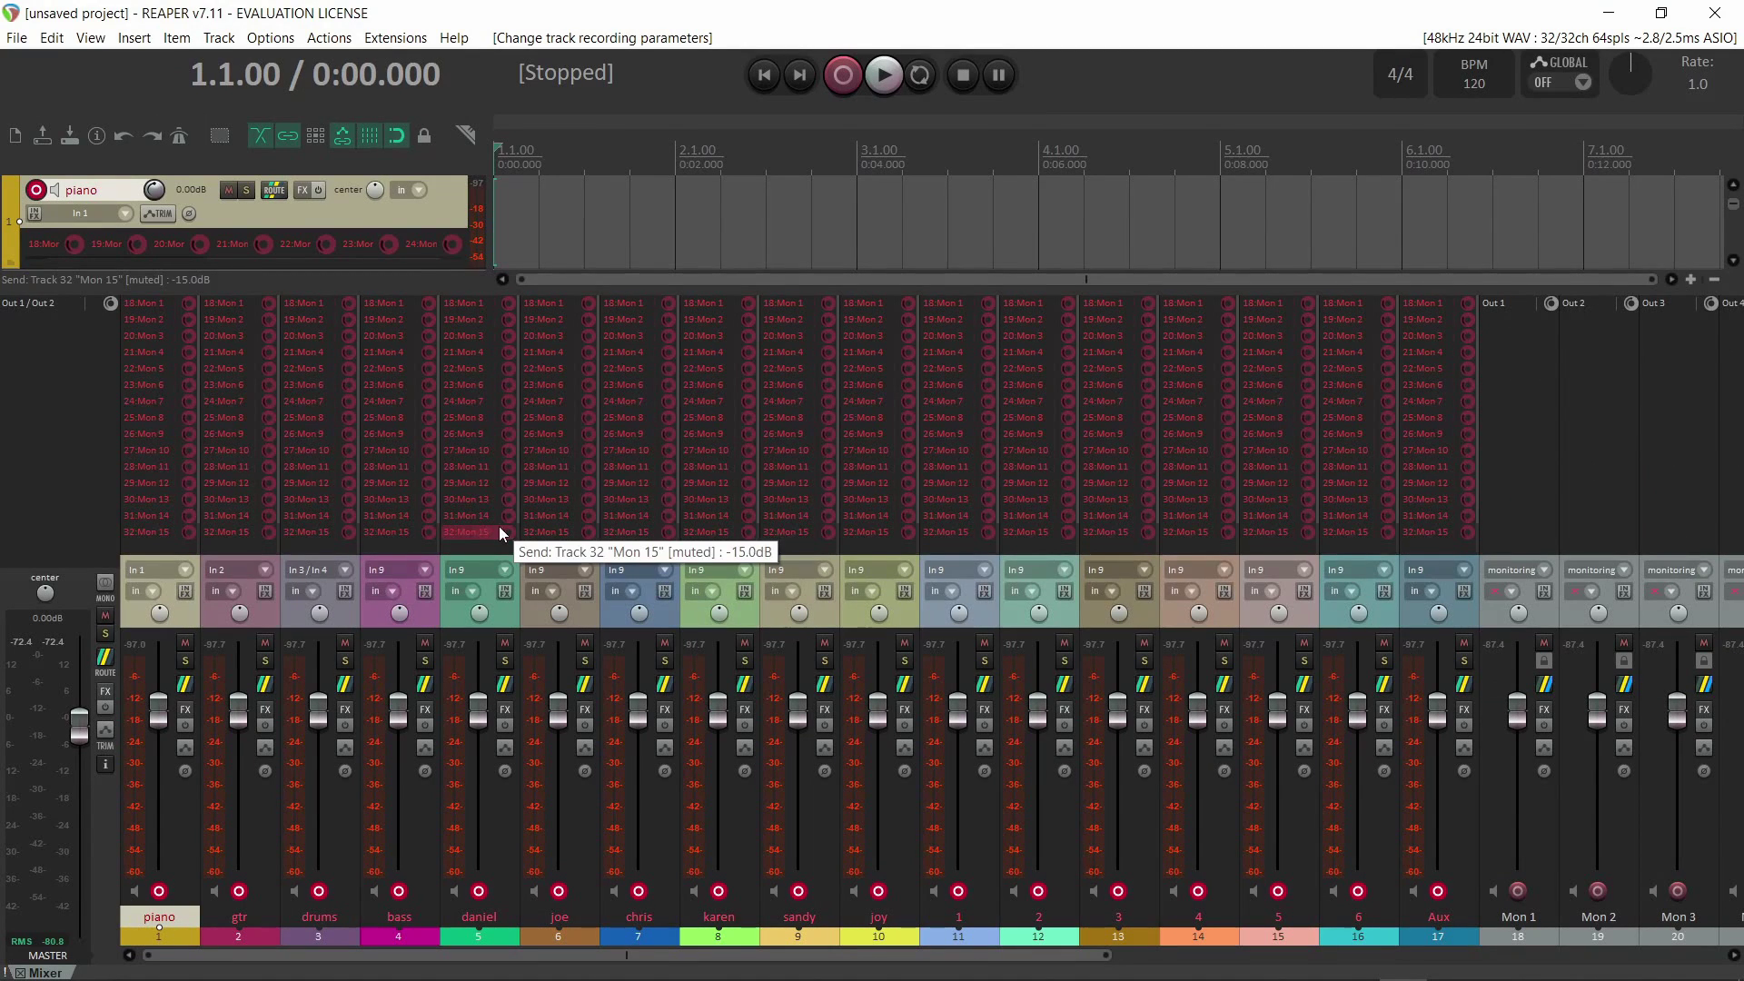
# In the routing matrix, assign mono record inputs In 5 through In 10 to tracks 4 through 9 in order.
pyautogui.hotkey('alt', 'r')
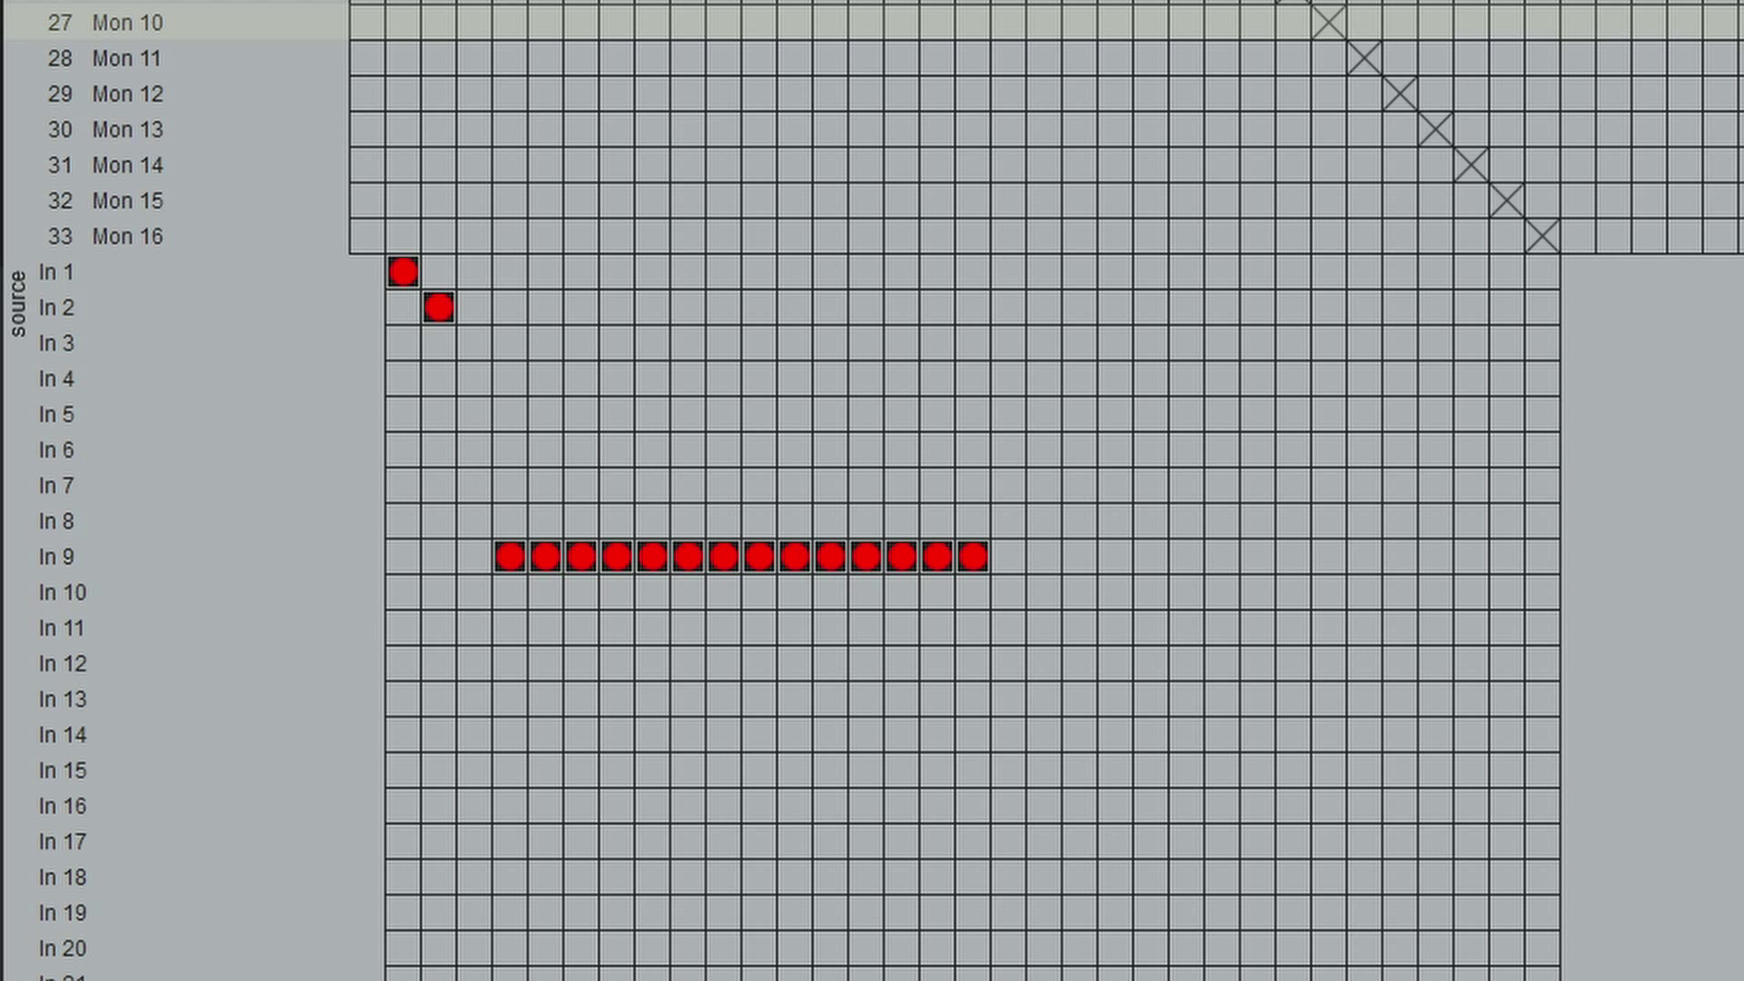
pyautogui.scroll(-11, 972, 490)
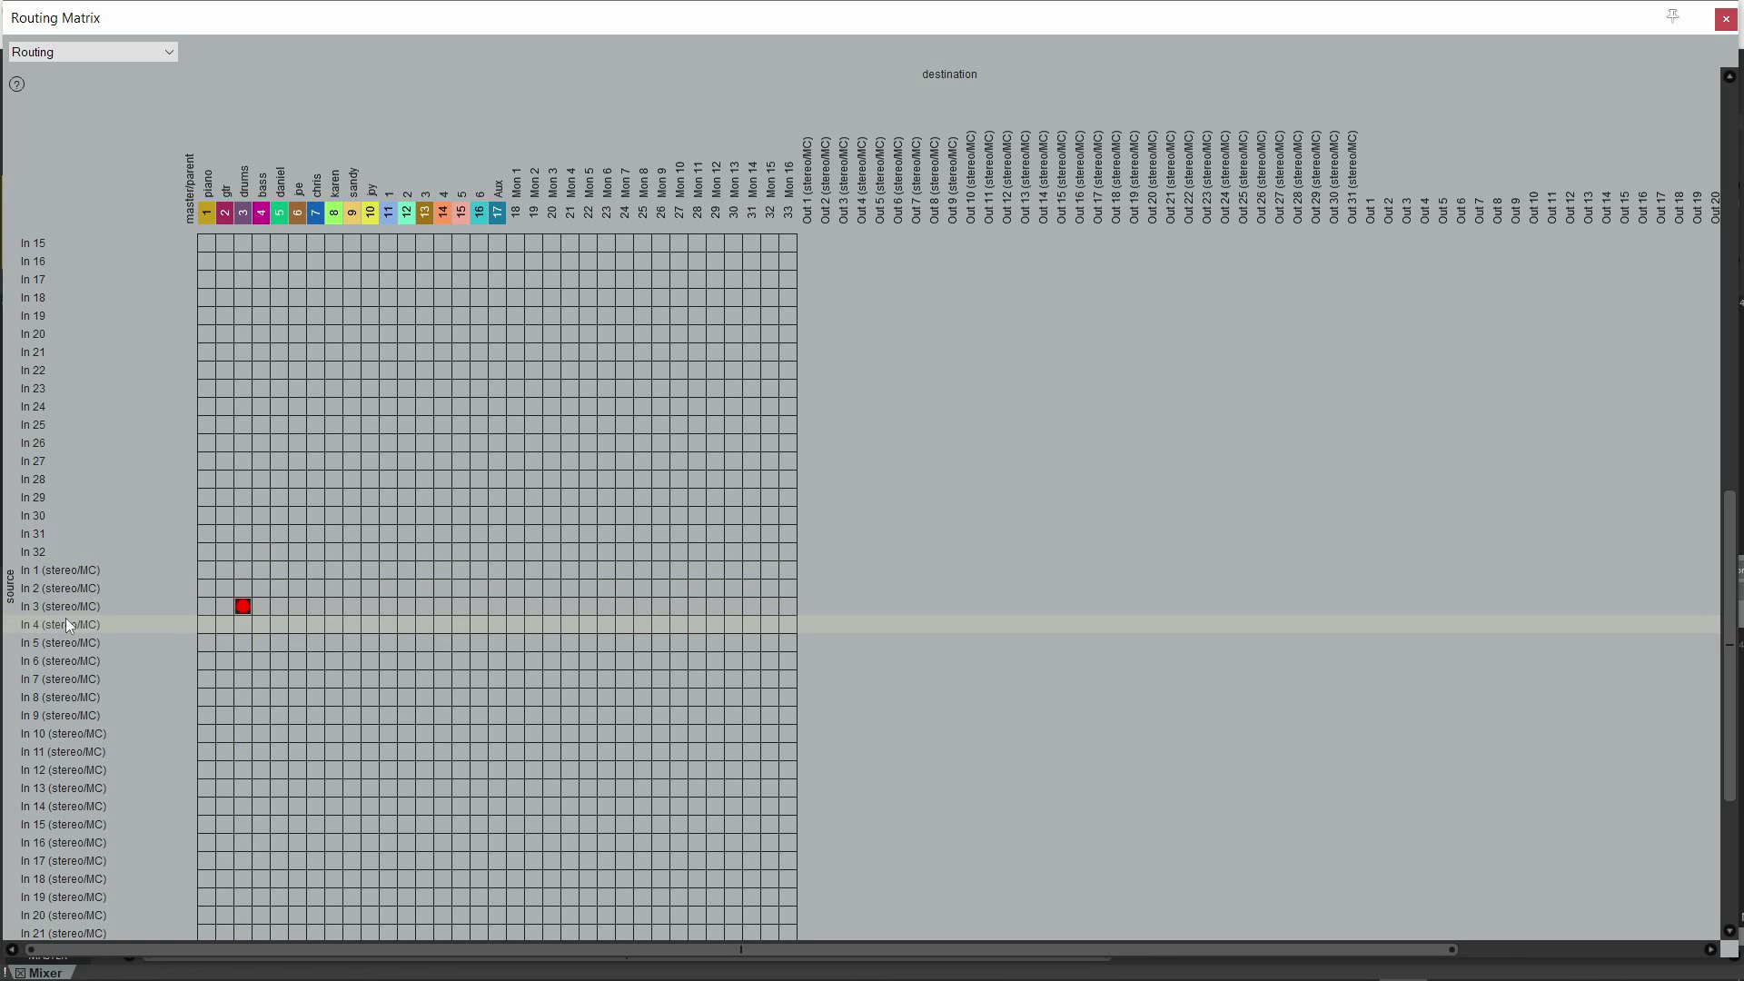
pyautogui.moveTo(1731, 715); pyautogui.dragTo(1736, 504)
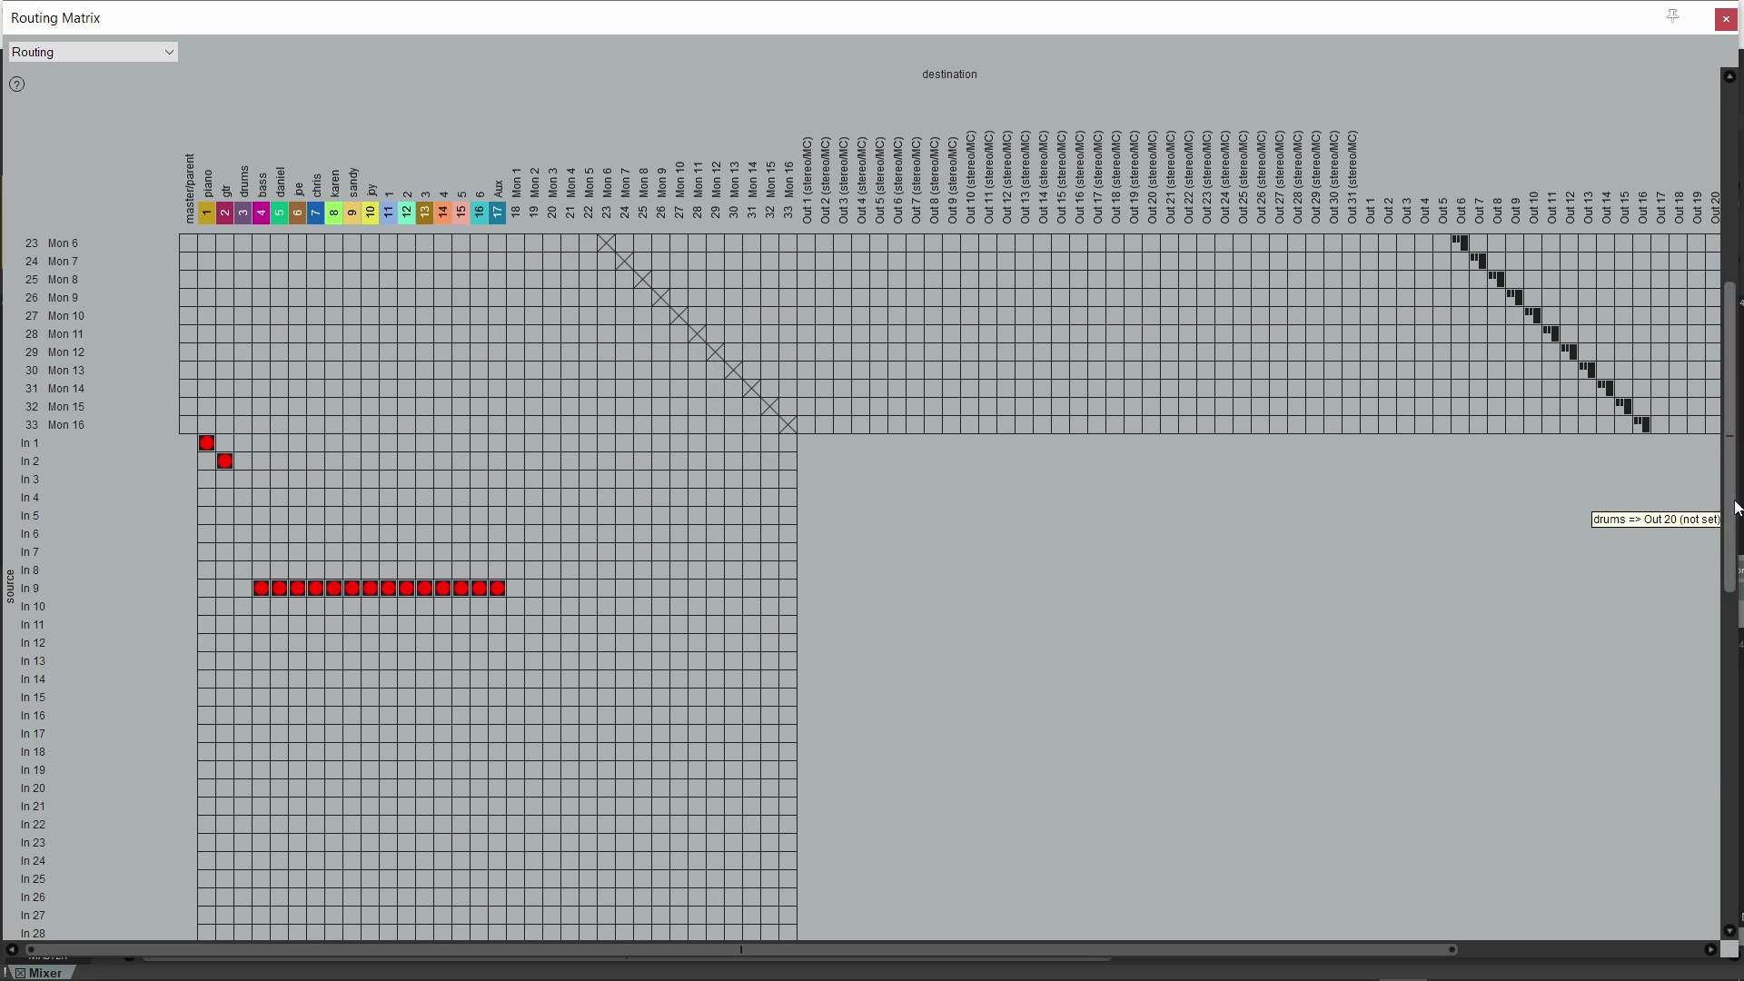
pyautogui.click(261, 515)
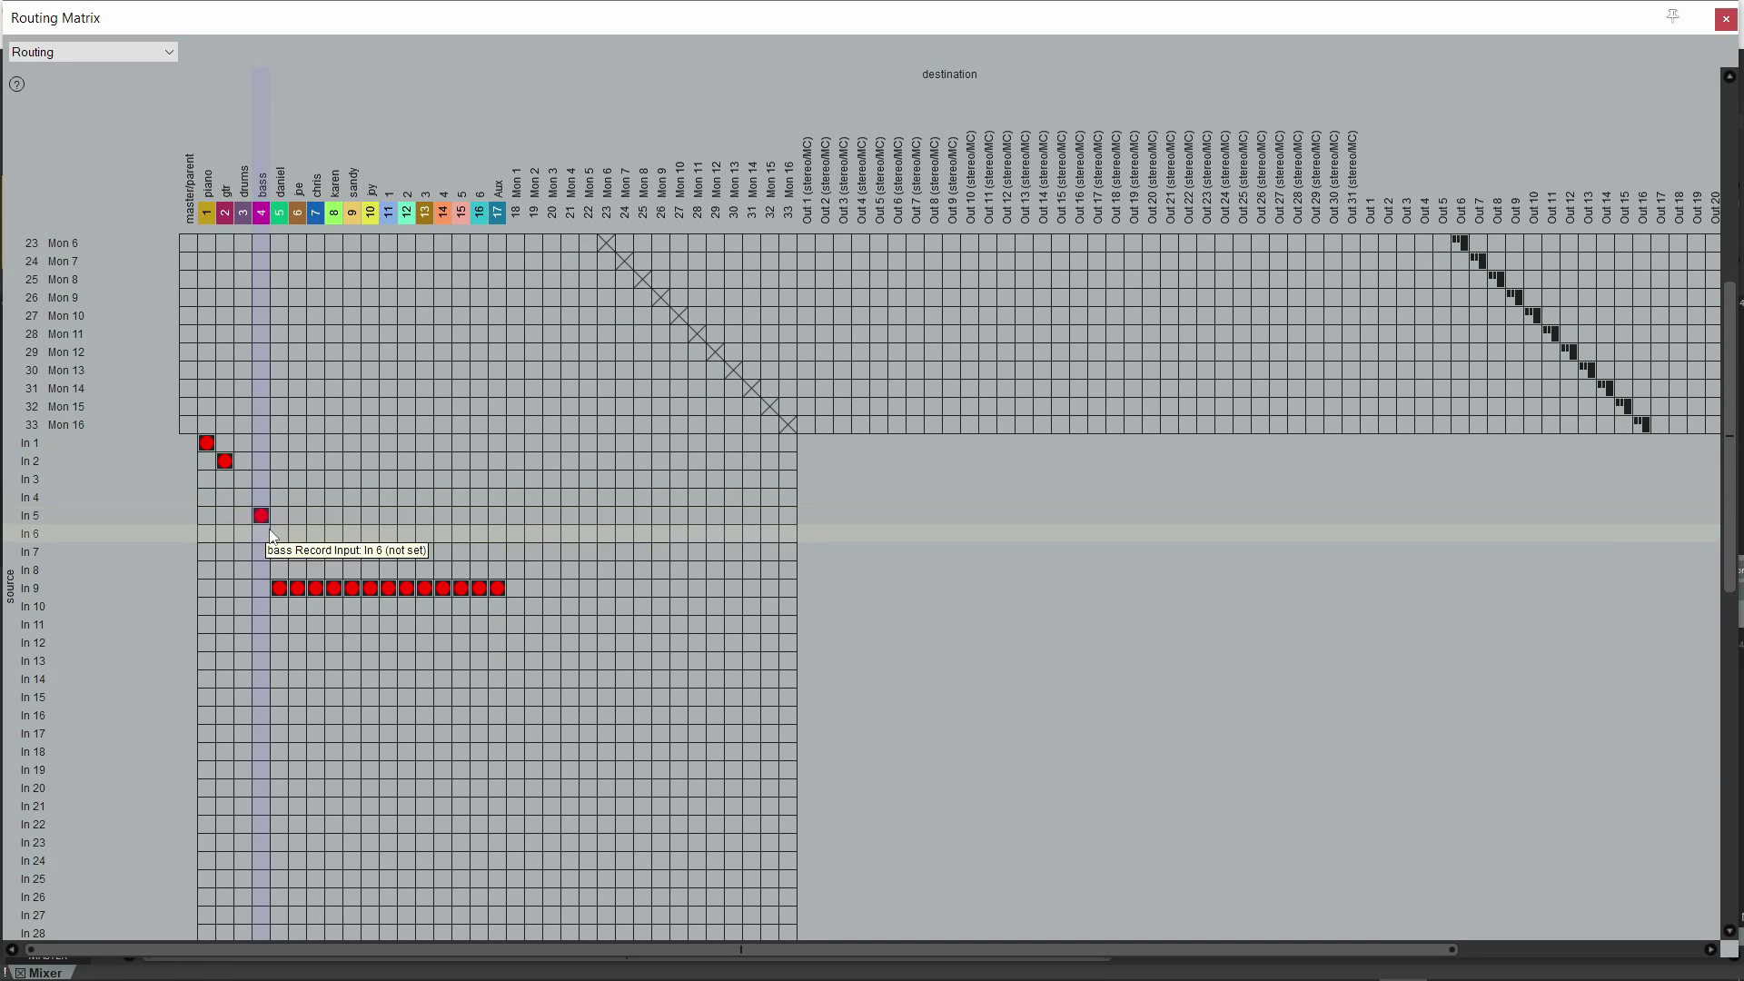
pyautogui.click(279, 533)
pyautogui.click(315, 569)
pyautogui.click(351, 606)
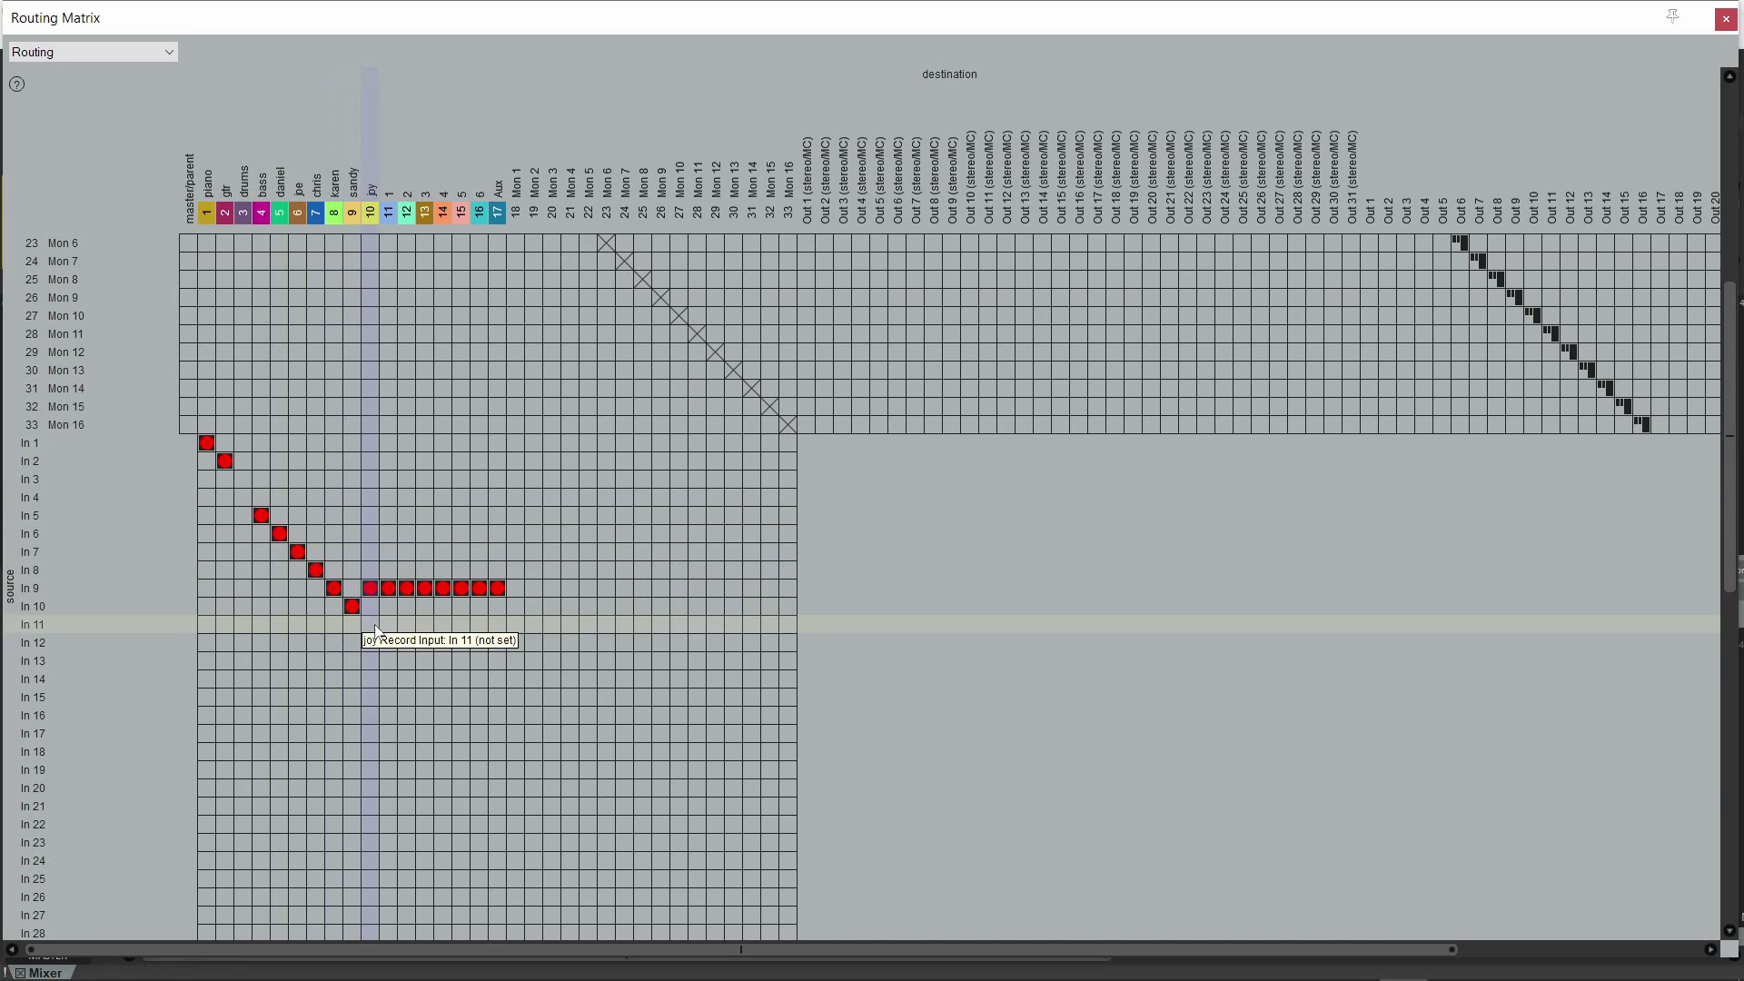
# Assign mono record inputs In 11 through In 17 to tracks 10 through 16, and In 17 (stereo/MC) to the Aux track.
pyautogui.click(369, 624)
pyautogui.click(388, 642)
pyautogui.click(406, 660)
pyautogui.click(425, 679)
pyautogui.click(442, 697)
pyautogui.click(460, 715)
pyautogui.click(479, 734)
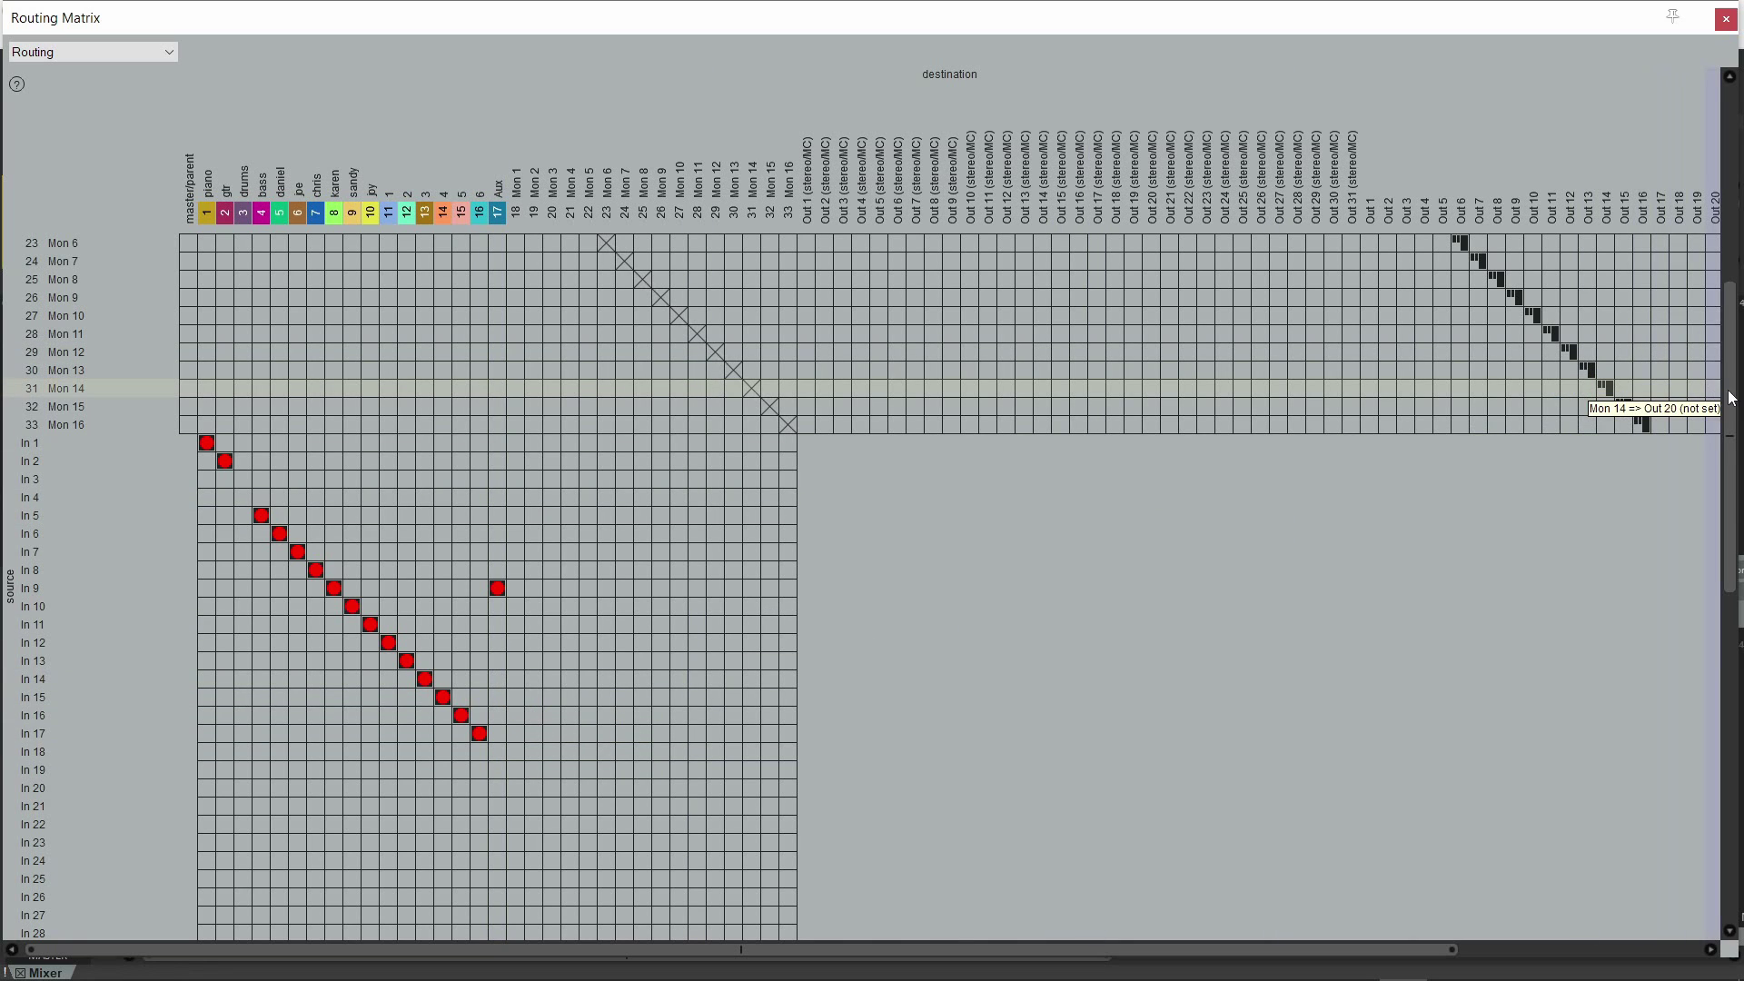
pyautogui.moveTo(1733, 400); pyautogui.dragTo(1729, 727)
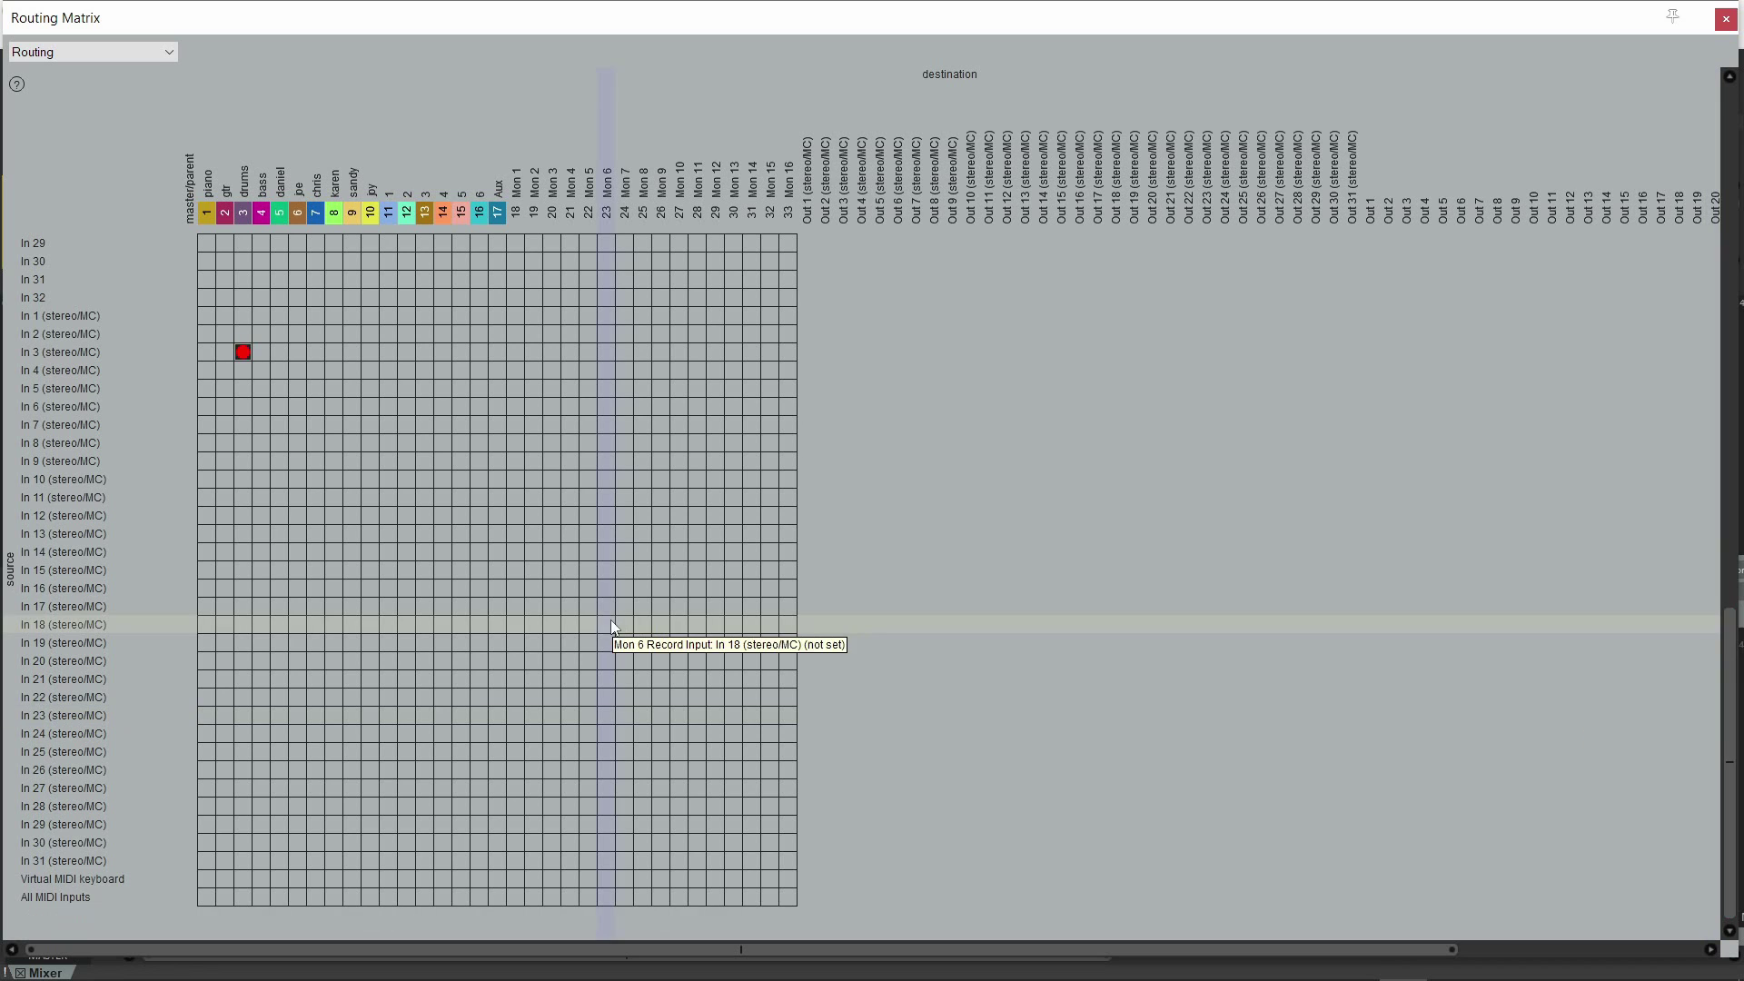
pyautogui.click(498, 605)
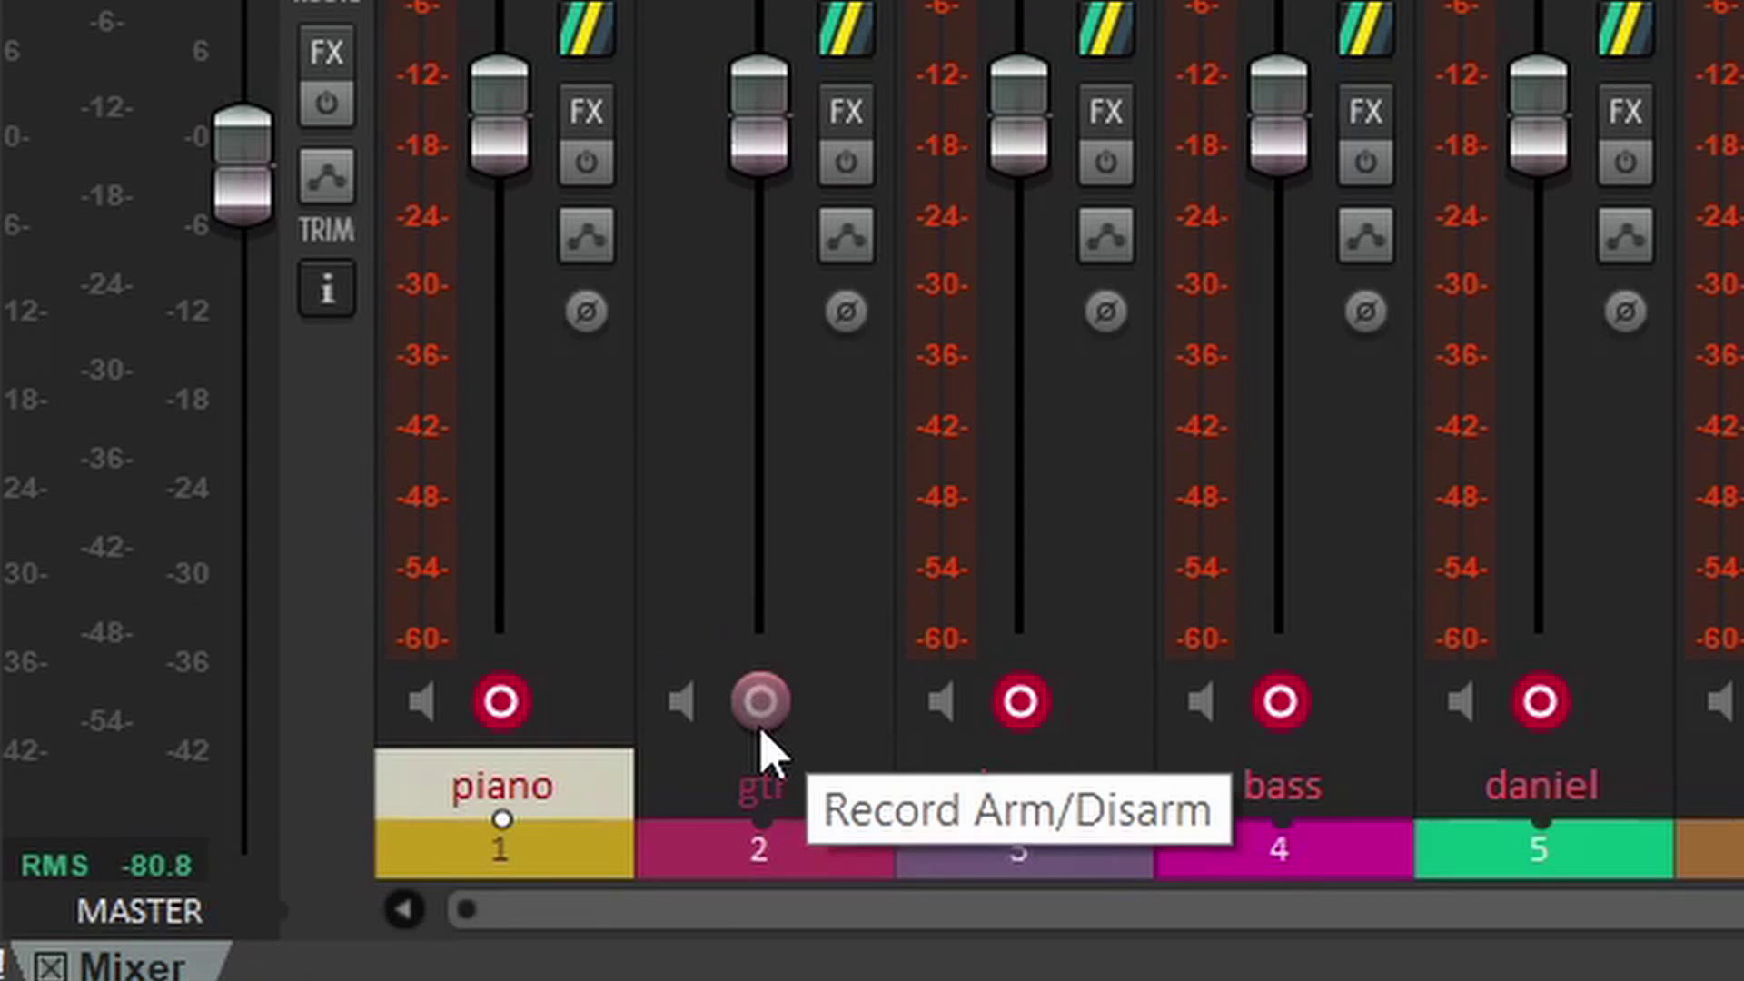
# Toggle the record arming of the gtr track.
pyautogui.click(761, 727)
# Save the project as test, creating a project subdirectory and copying all media into the project directory.
pyautogui.click(47, 101)
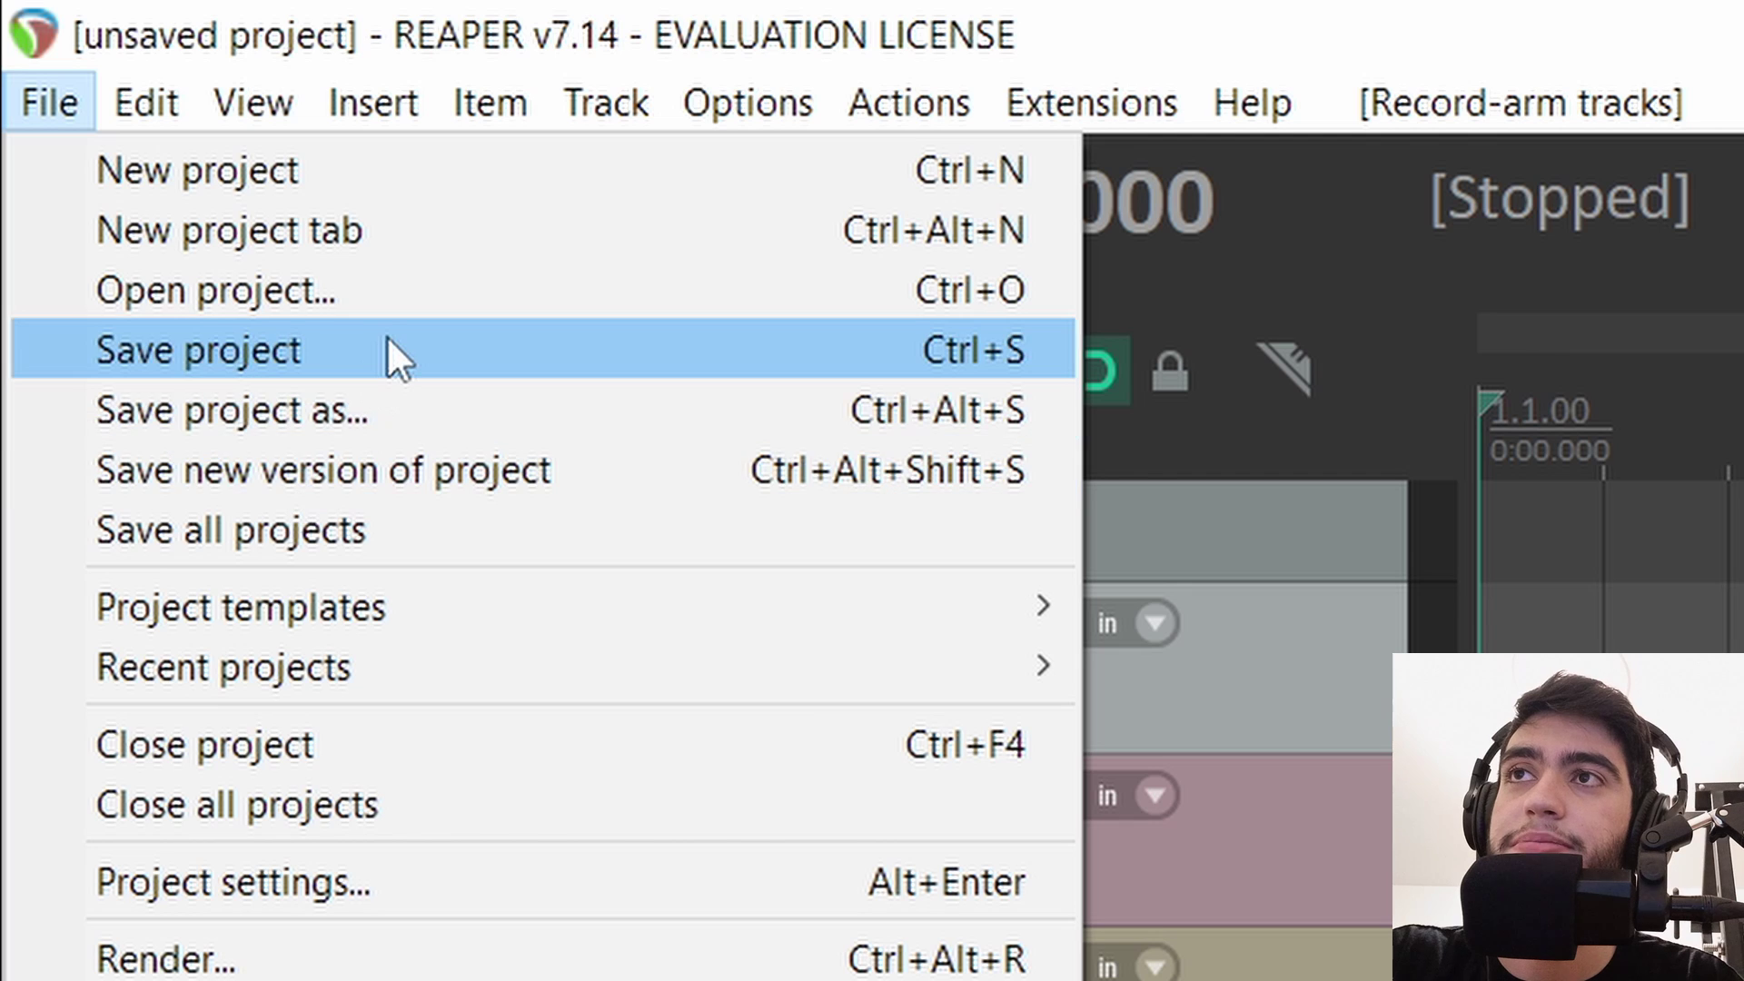
pyautogui.click(387, 345)
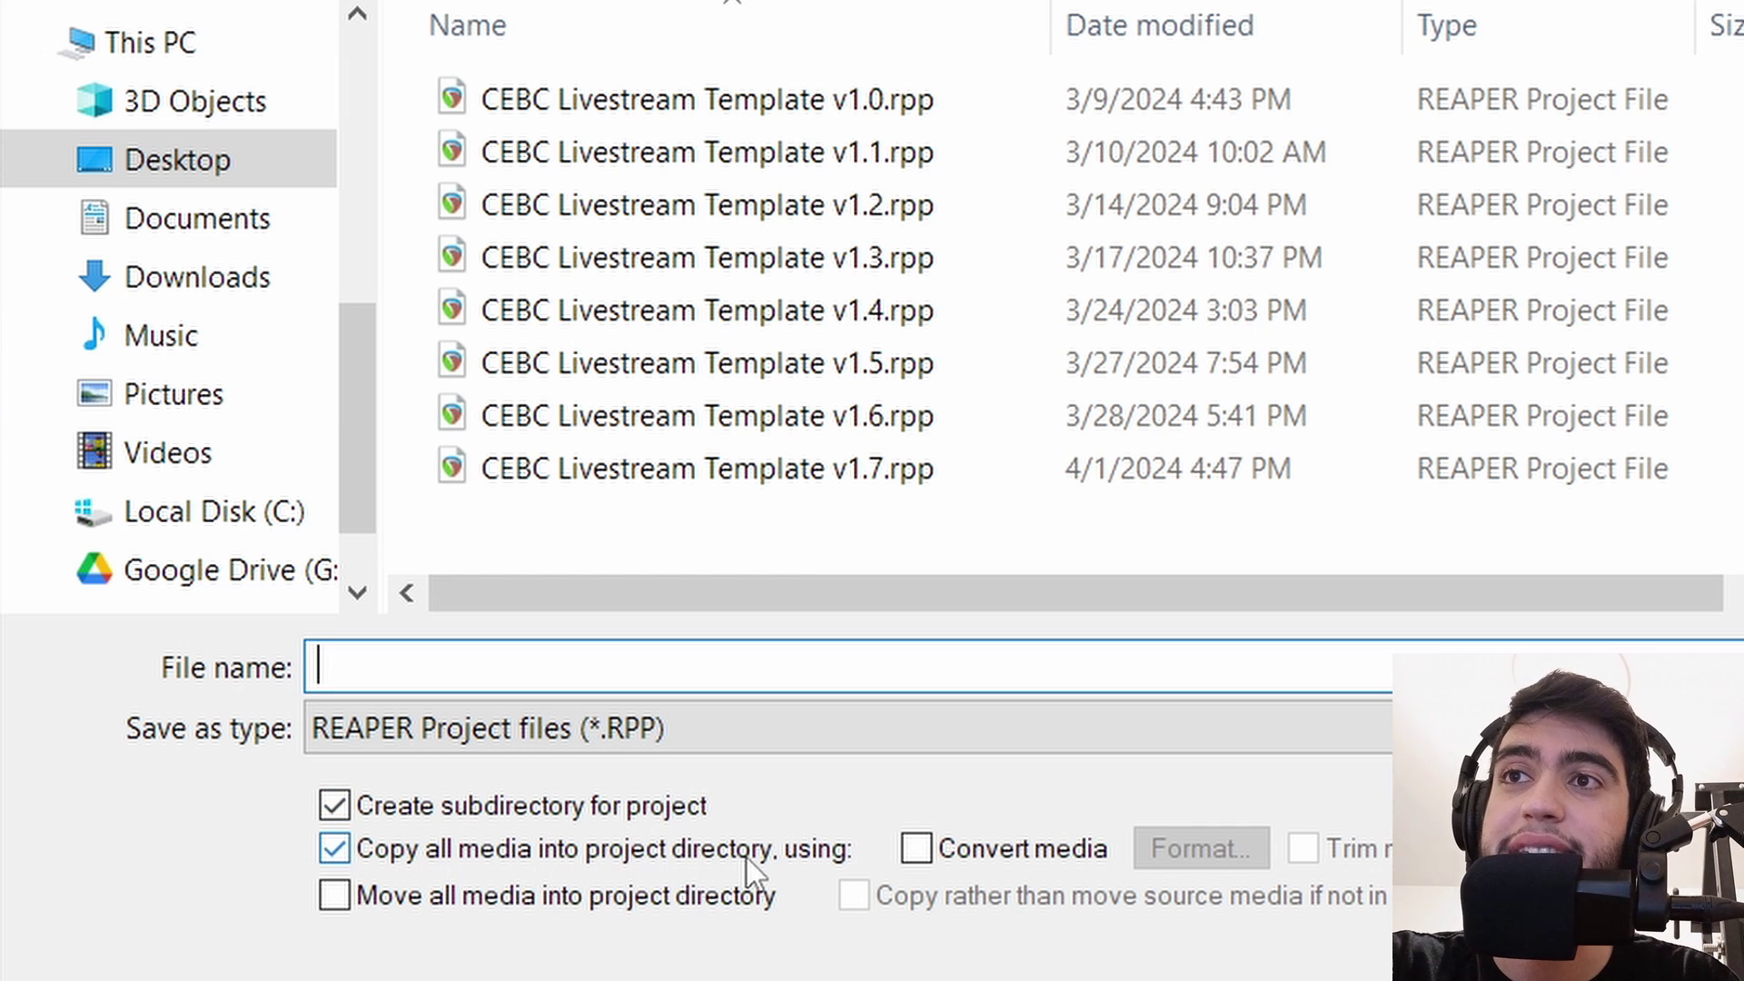
pyautogui.write('test')
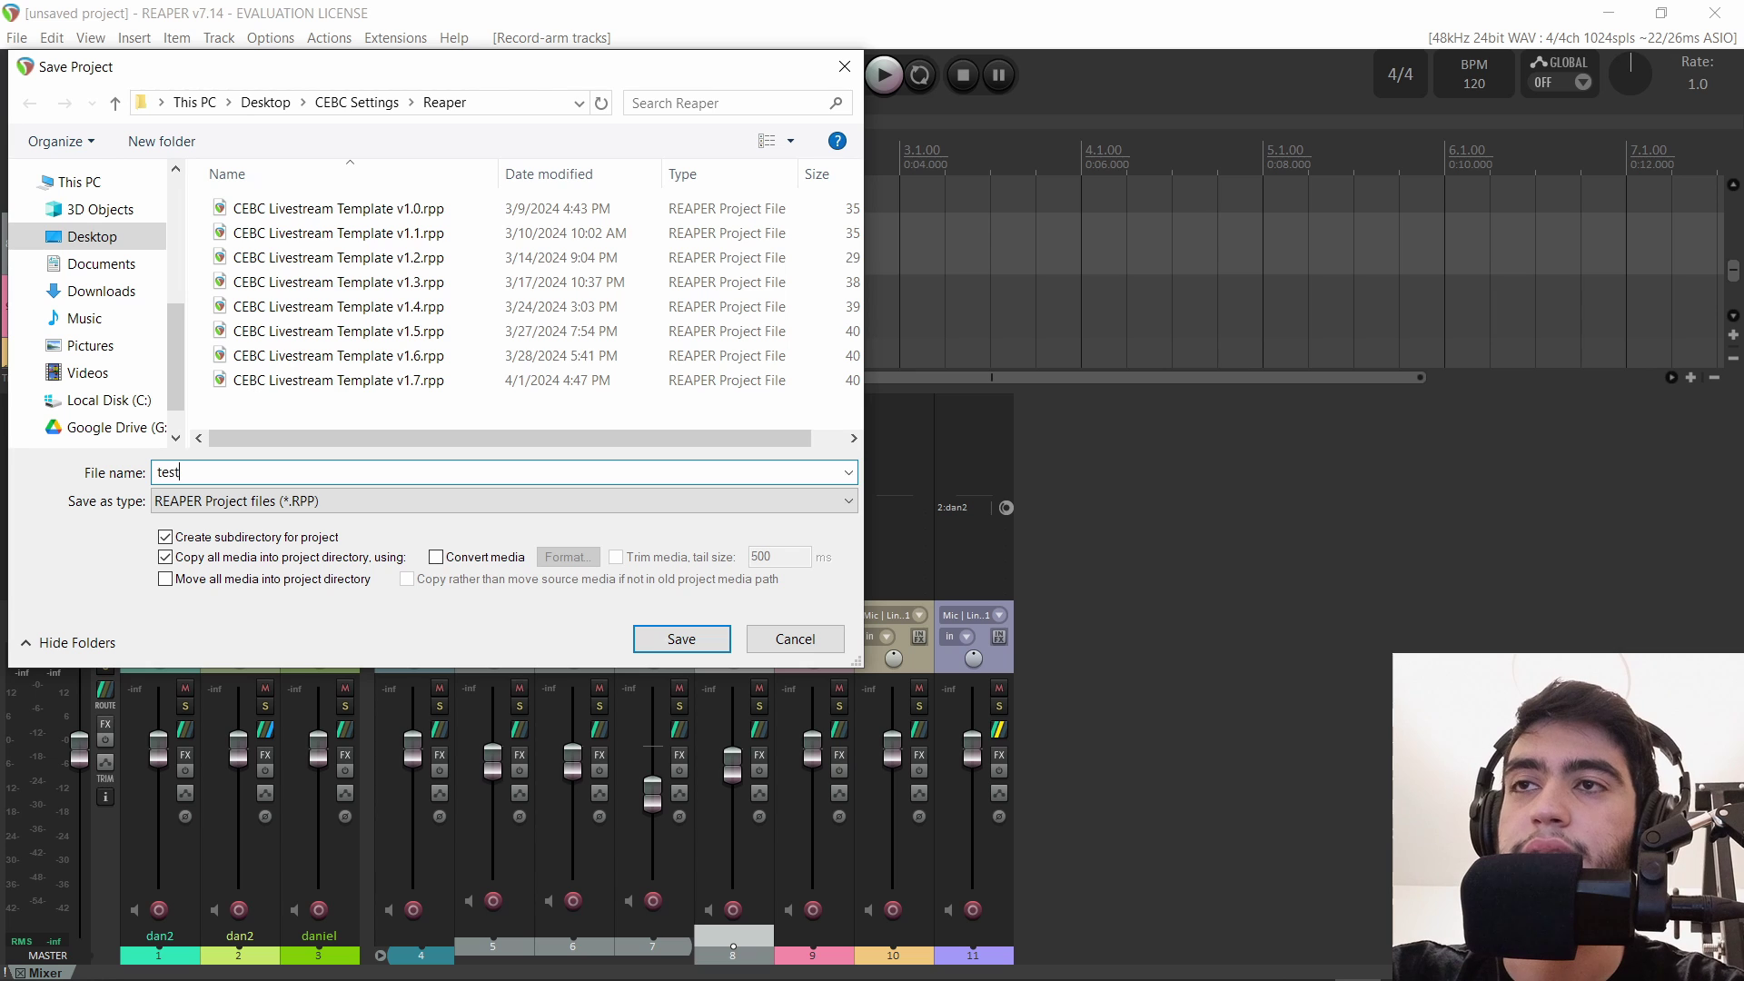
pyautogui.click(644, 643)
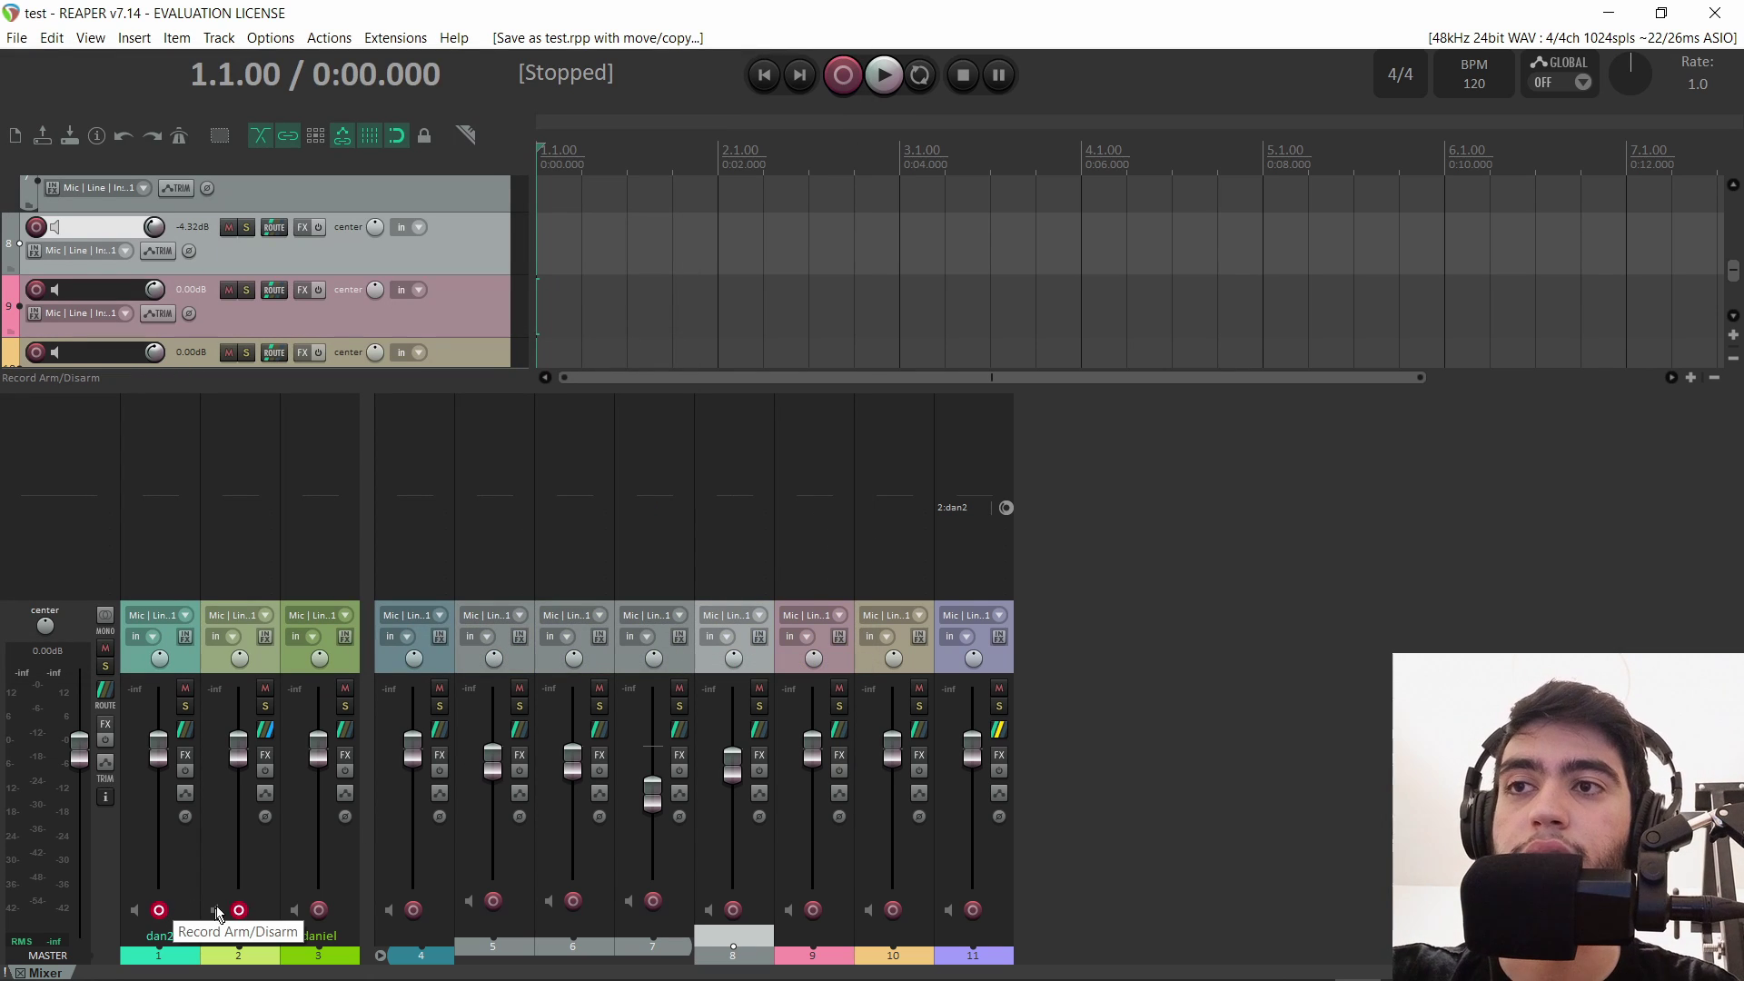
# Record a test take of about 6 seconds with all eleven tracks armed, and save the project.
pyautogui.moveTo(218, 913); pyautogui.dragTo(1006, 906)
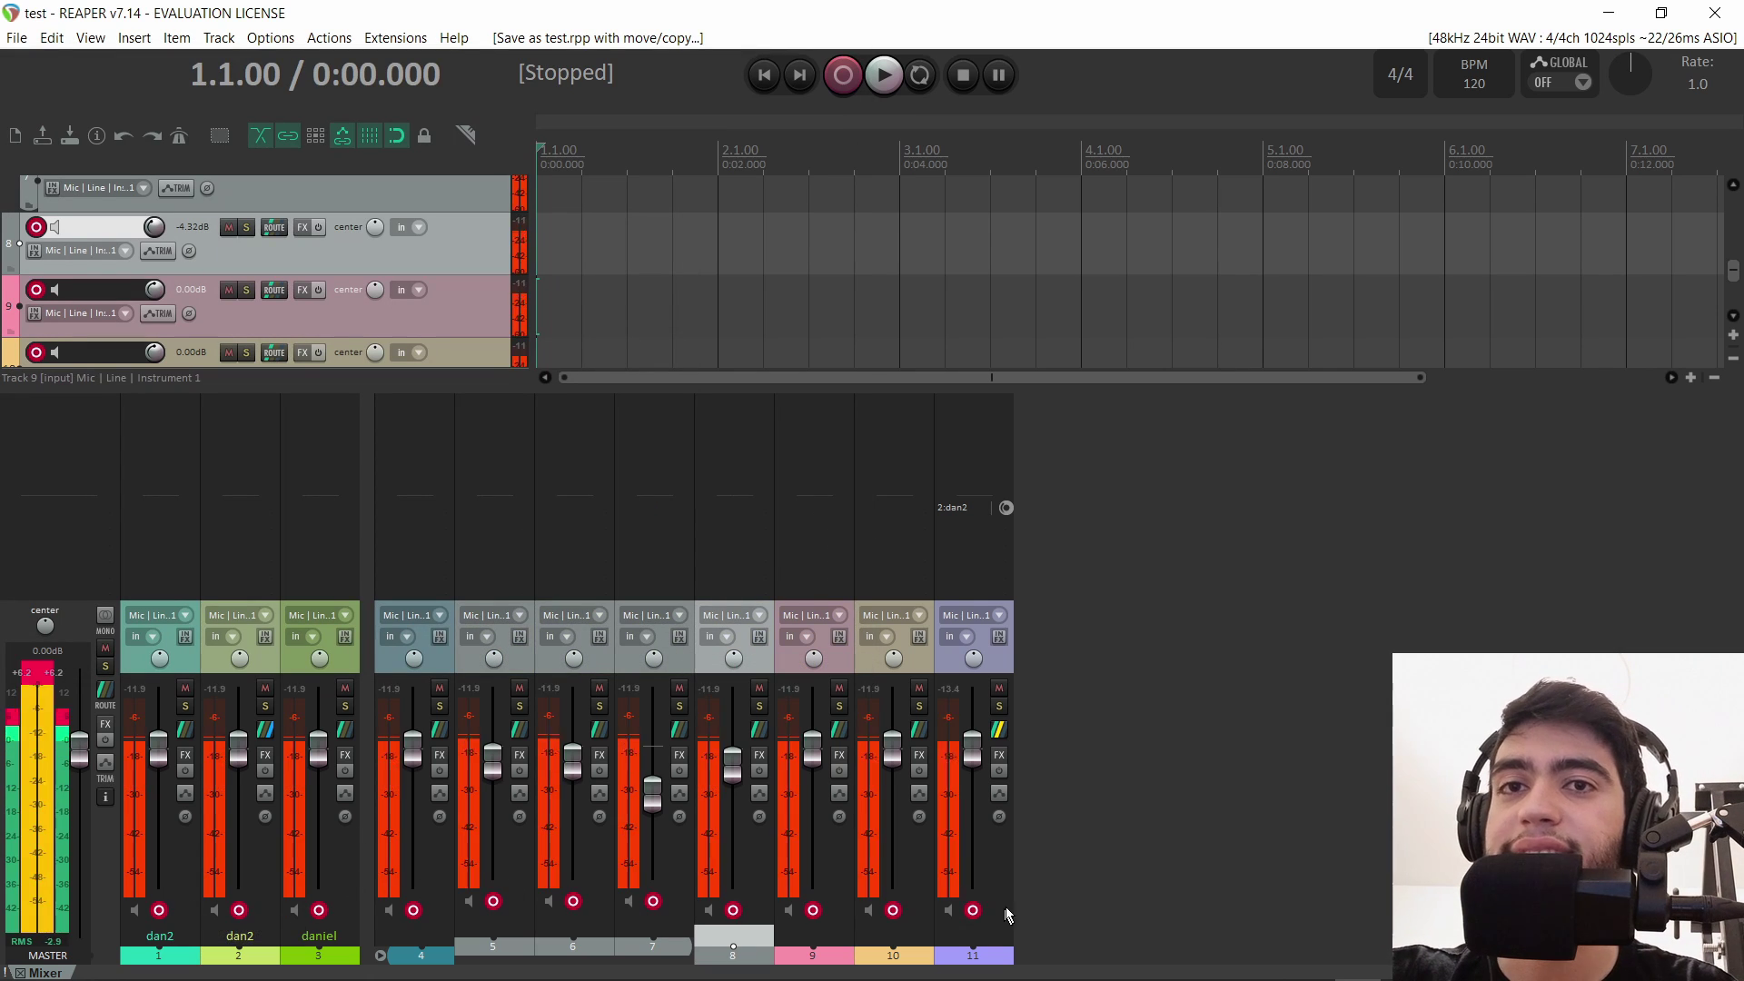
pyautogui.click(842, 77)
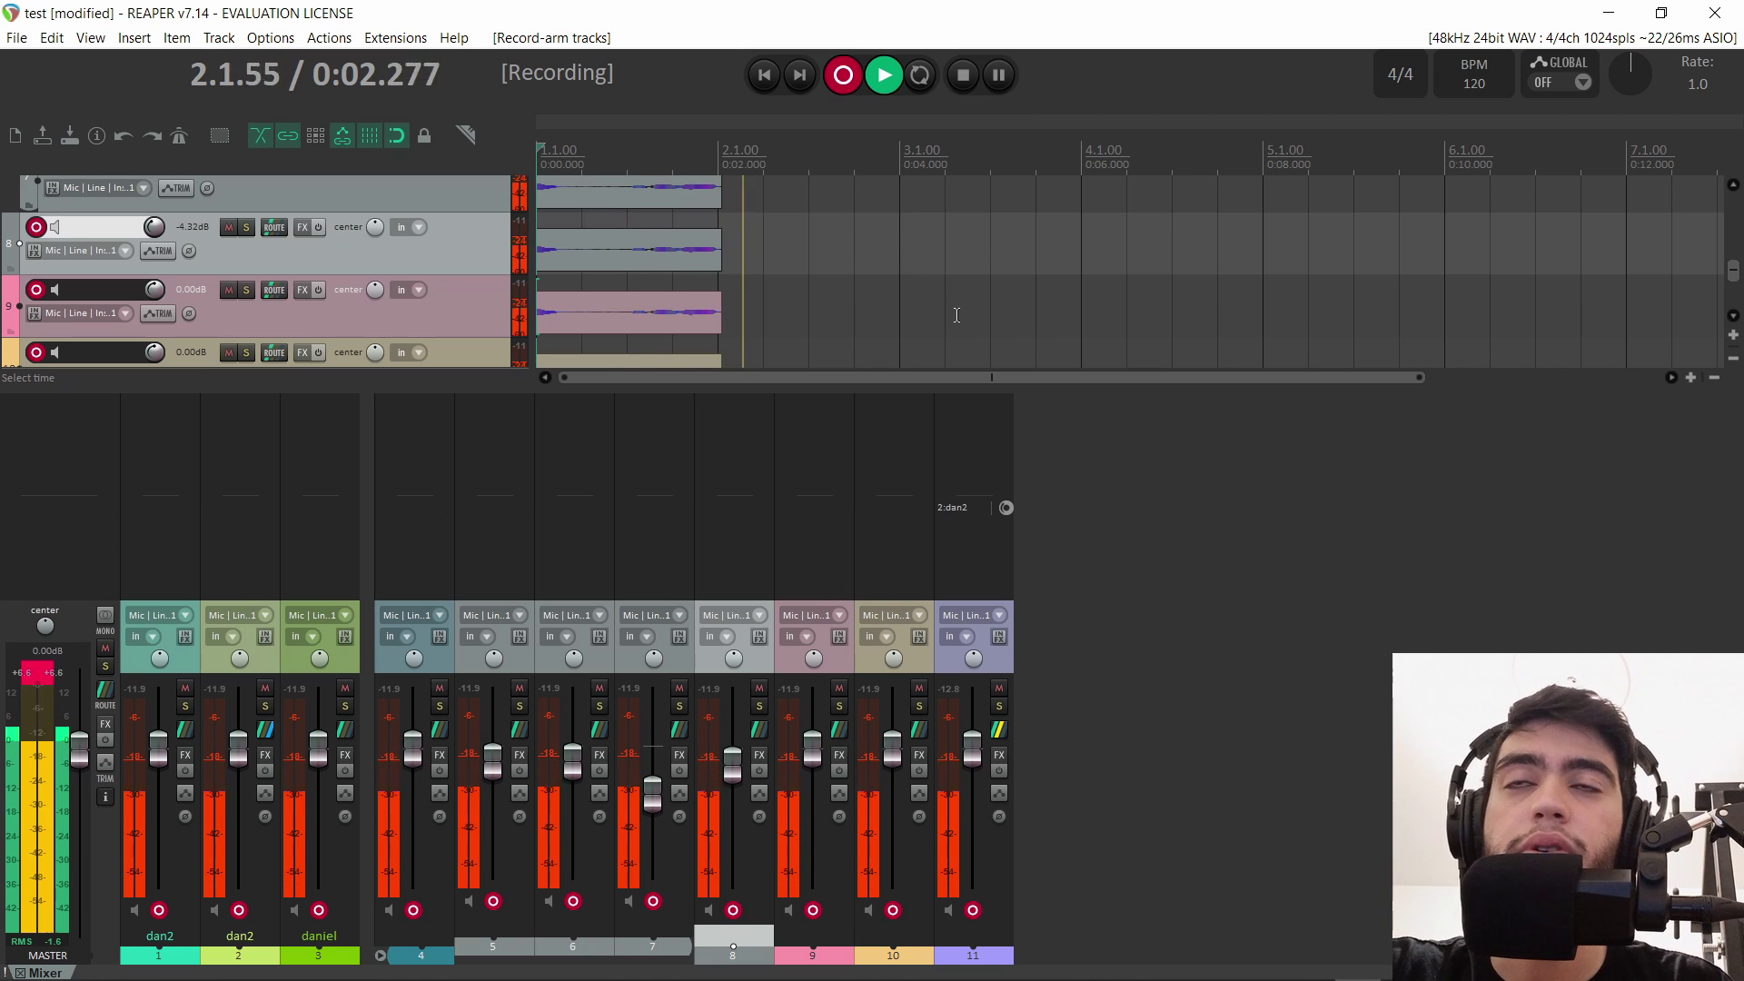
pyautogui.click(843, 77)
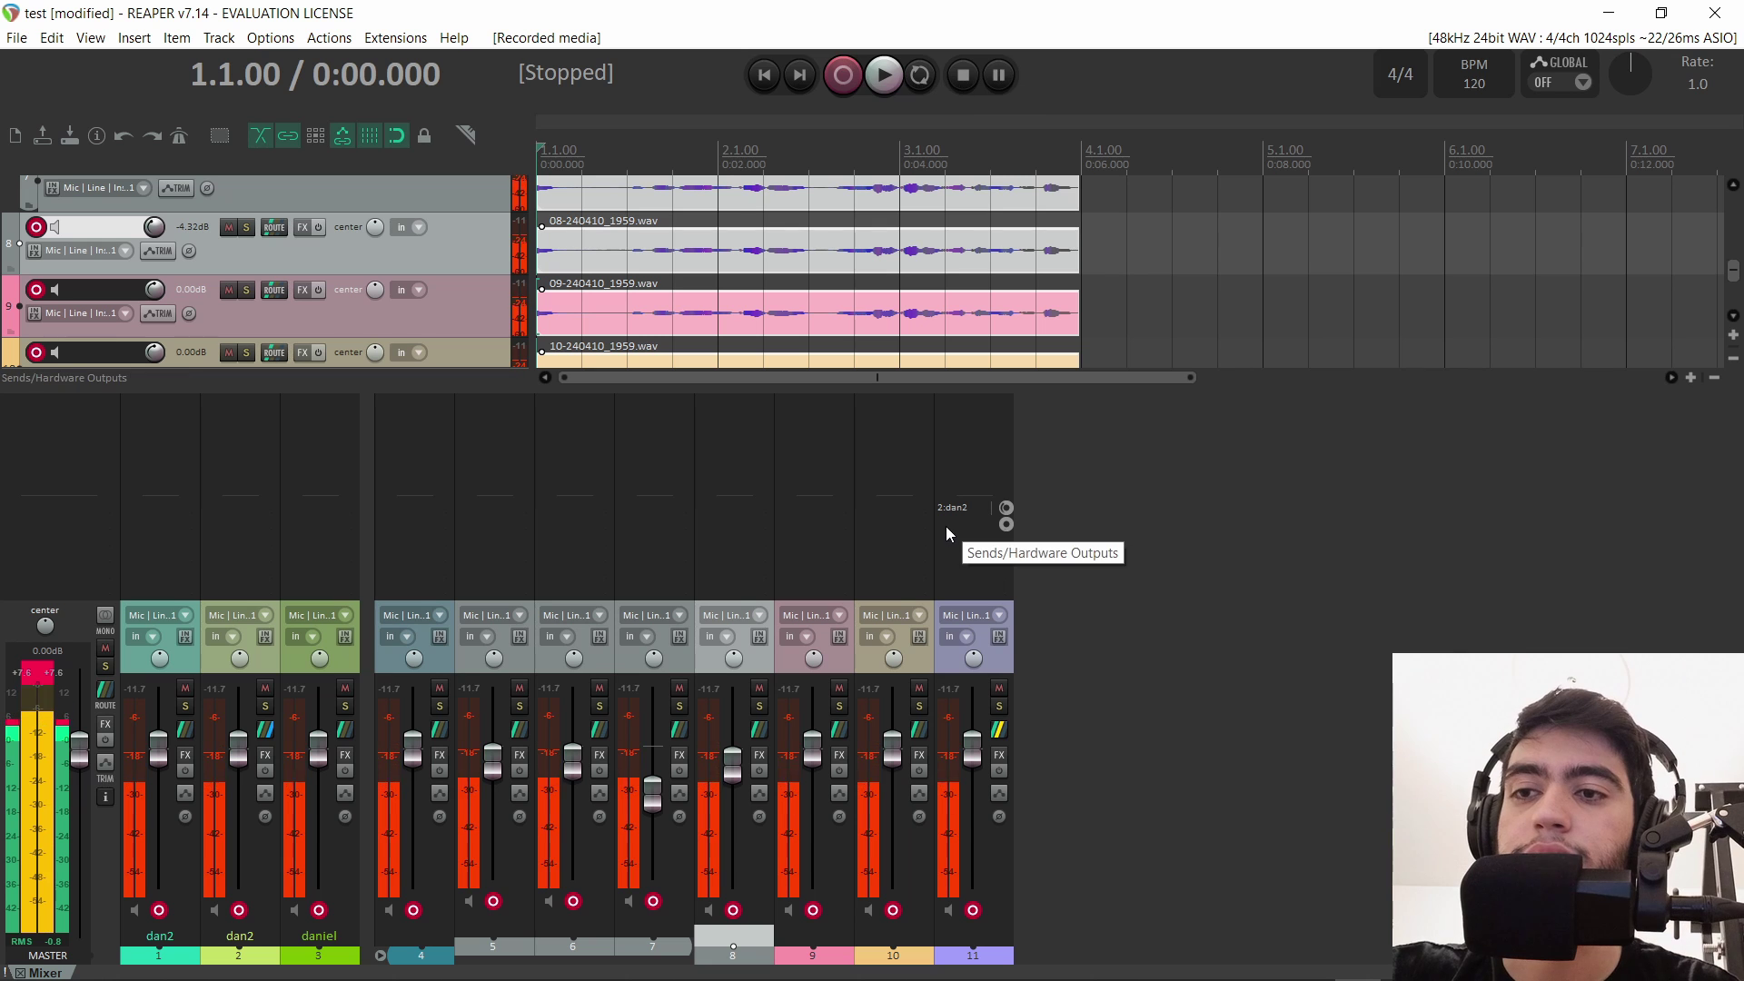
pyautogui.hotkey('ctrl', 's')
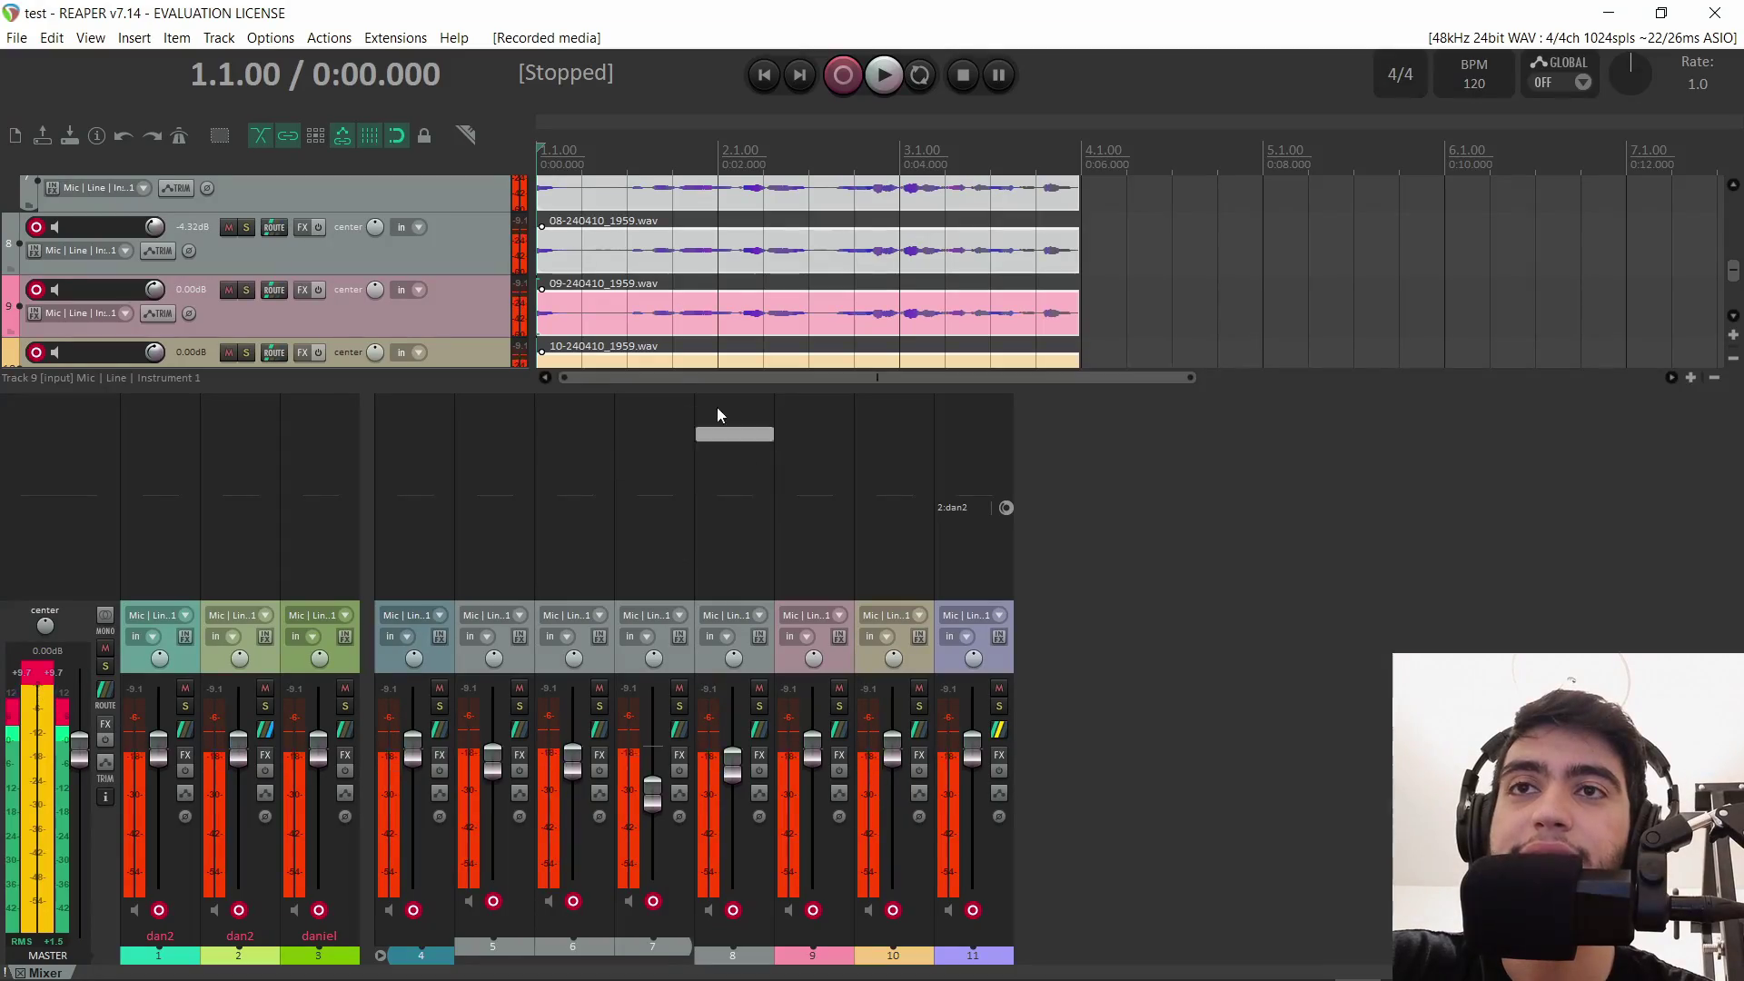
# Add the ReaEQ plugin to track 7.
pyautogui.moveTo(674, 429)
pyautogui.mouseDown()
pyautogui.moveTo(669, 414)
pyautogui.moveTo(667, 455)
pyautogui.moveTo(660, 412)
pyautogui.mouseUp()
pyautogui.doubleClick(659, 417)
pyautogui.write('reaeq')
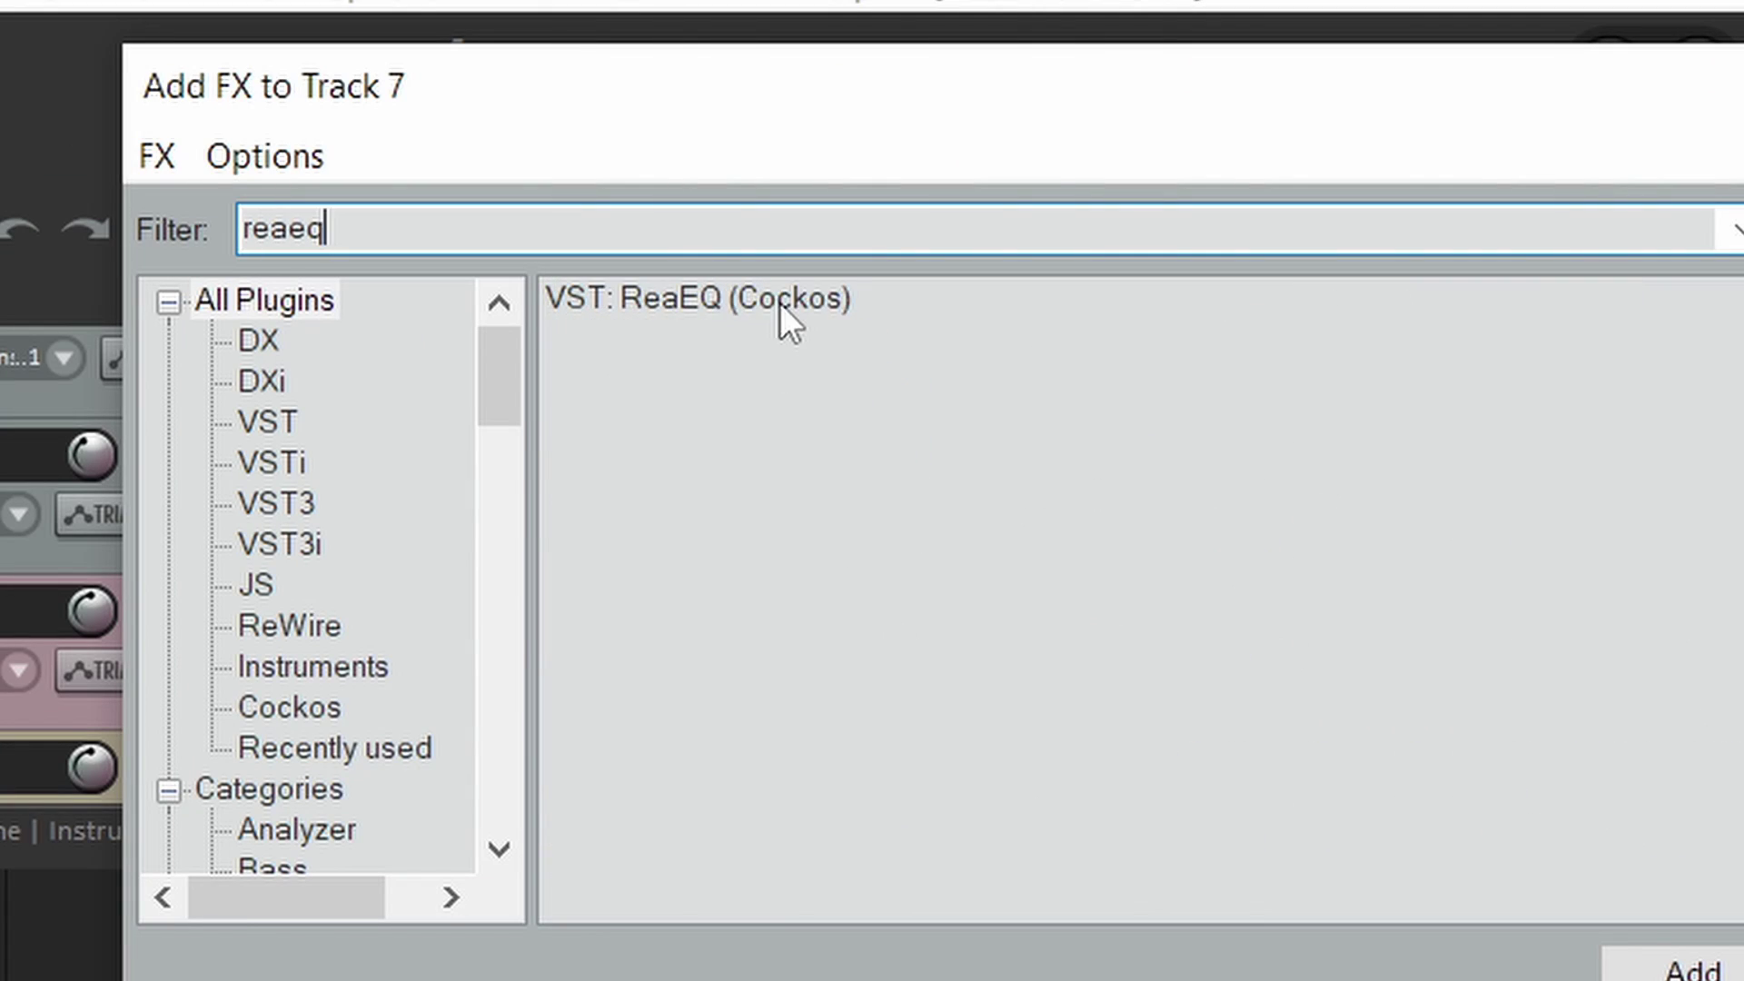
pyautogui.doubleClick(782, 302)
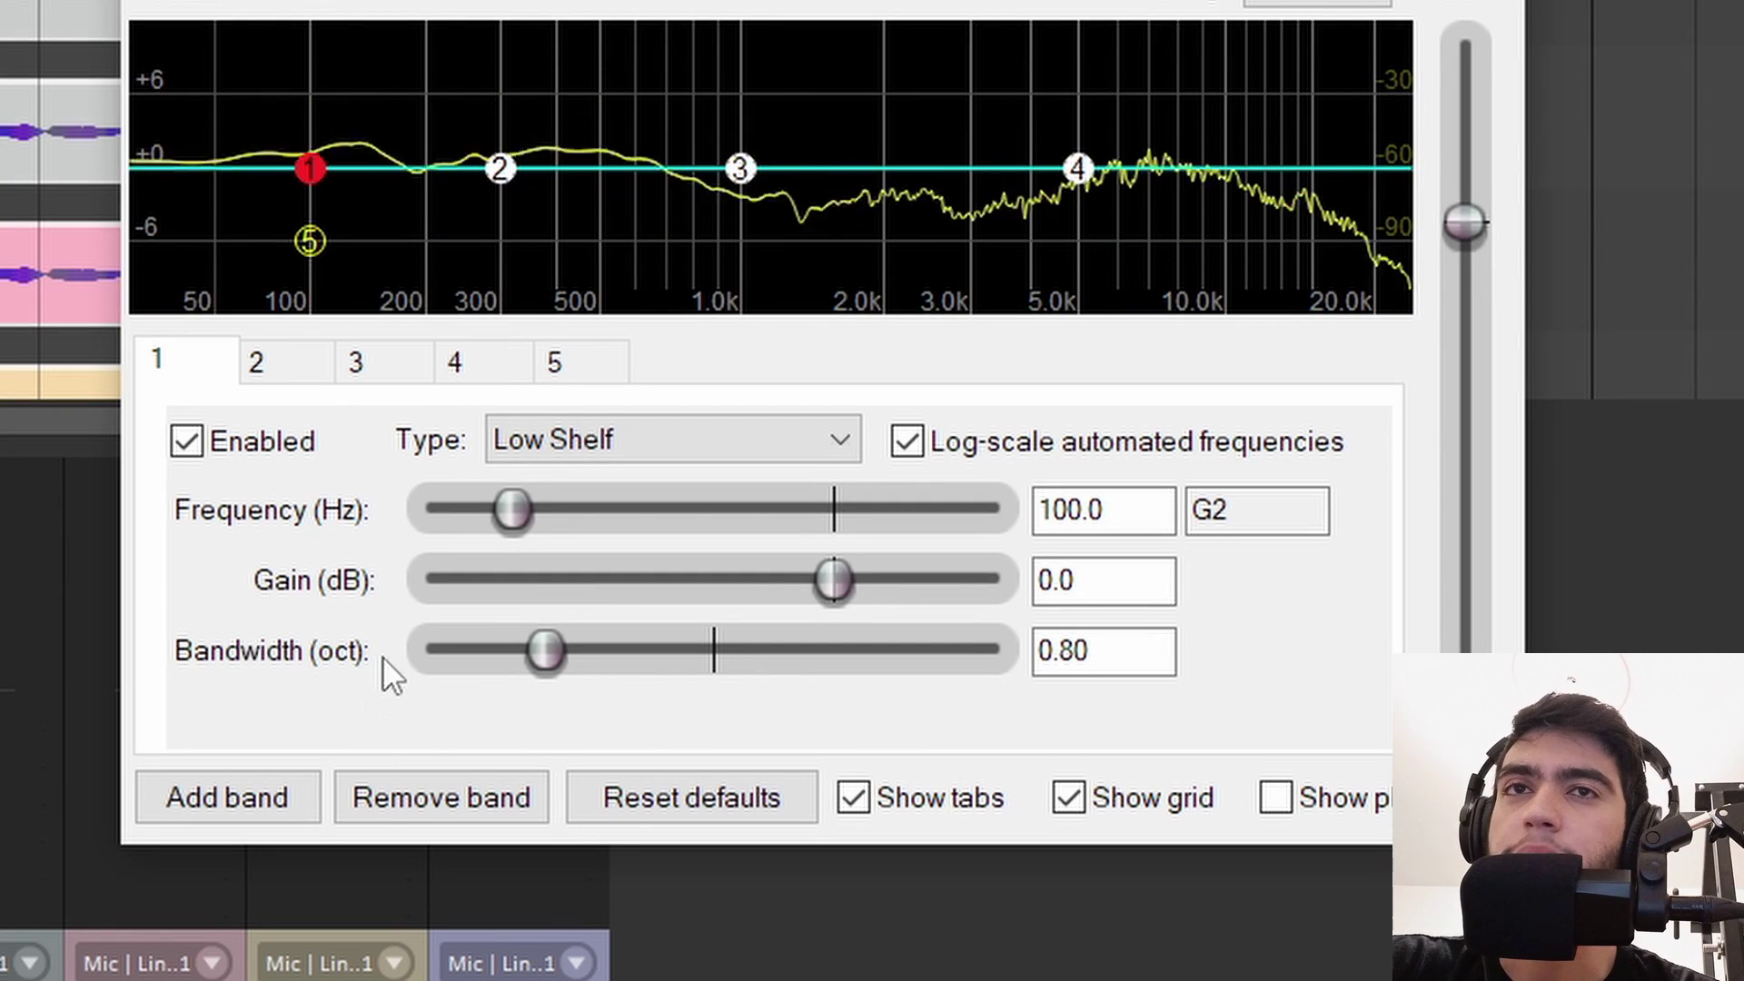
# Add four bands to ReaEQ, and remove bands until only band 1 is left.
pyautogui.click(292, 803)
pyautogui.click(292, 803)
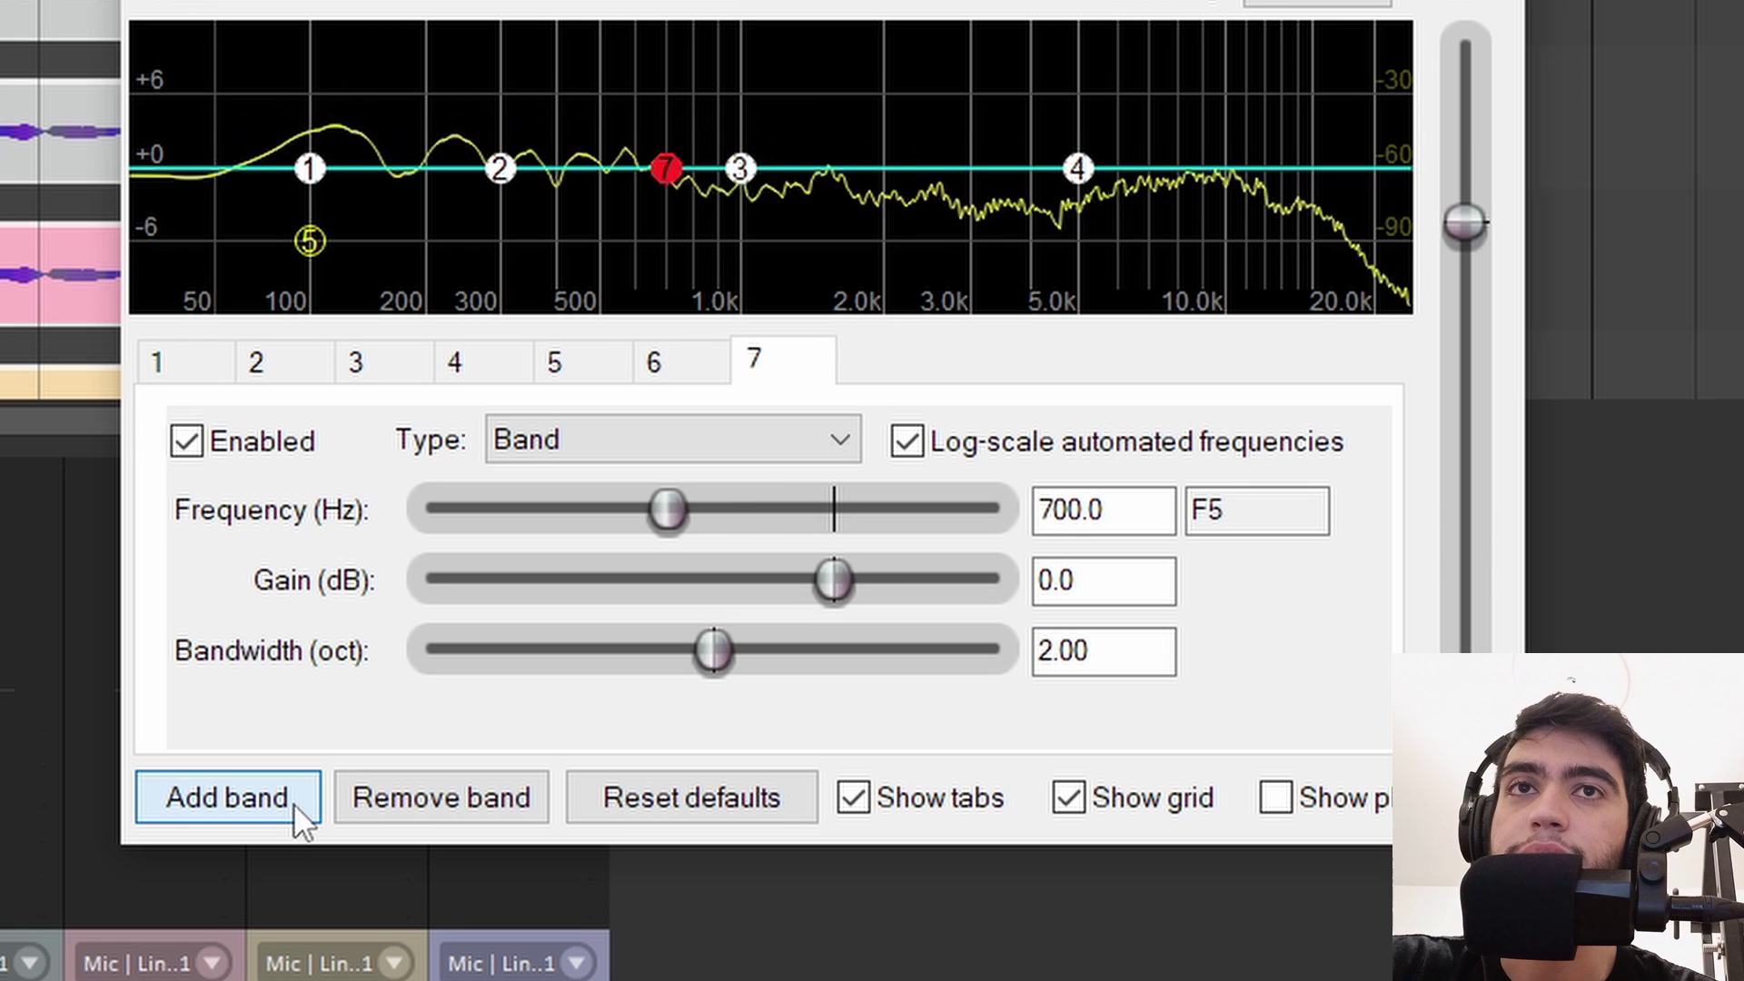
pyautogui.click(292, 803)
pyautogui.click(293, 803)
pyautogui.click(394, 798)
pyautogui.click(394, 799)
pyautogui.click(395, 799)
pyautogui.doubleClick(395, 799)
pyautogui.click(394, 799)
pyautogui.click(395, 798)
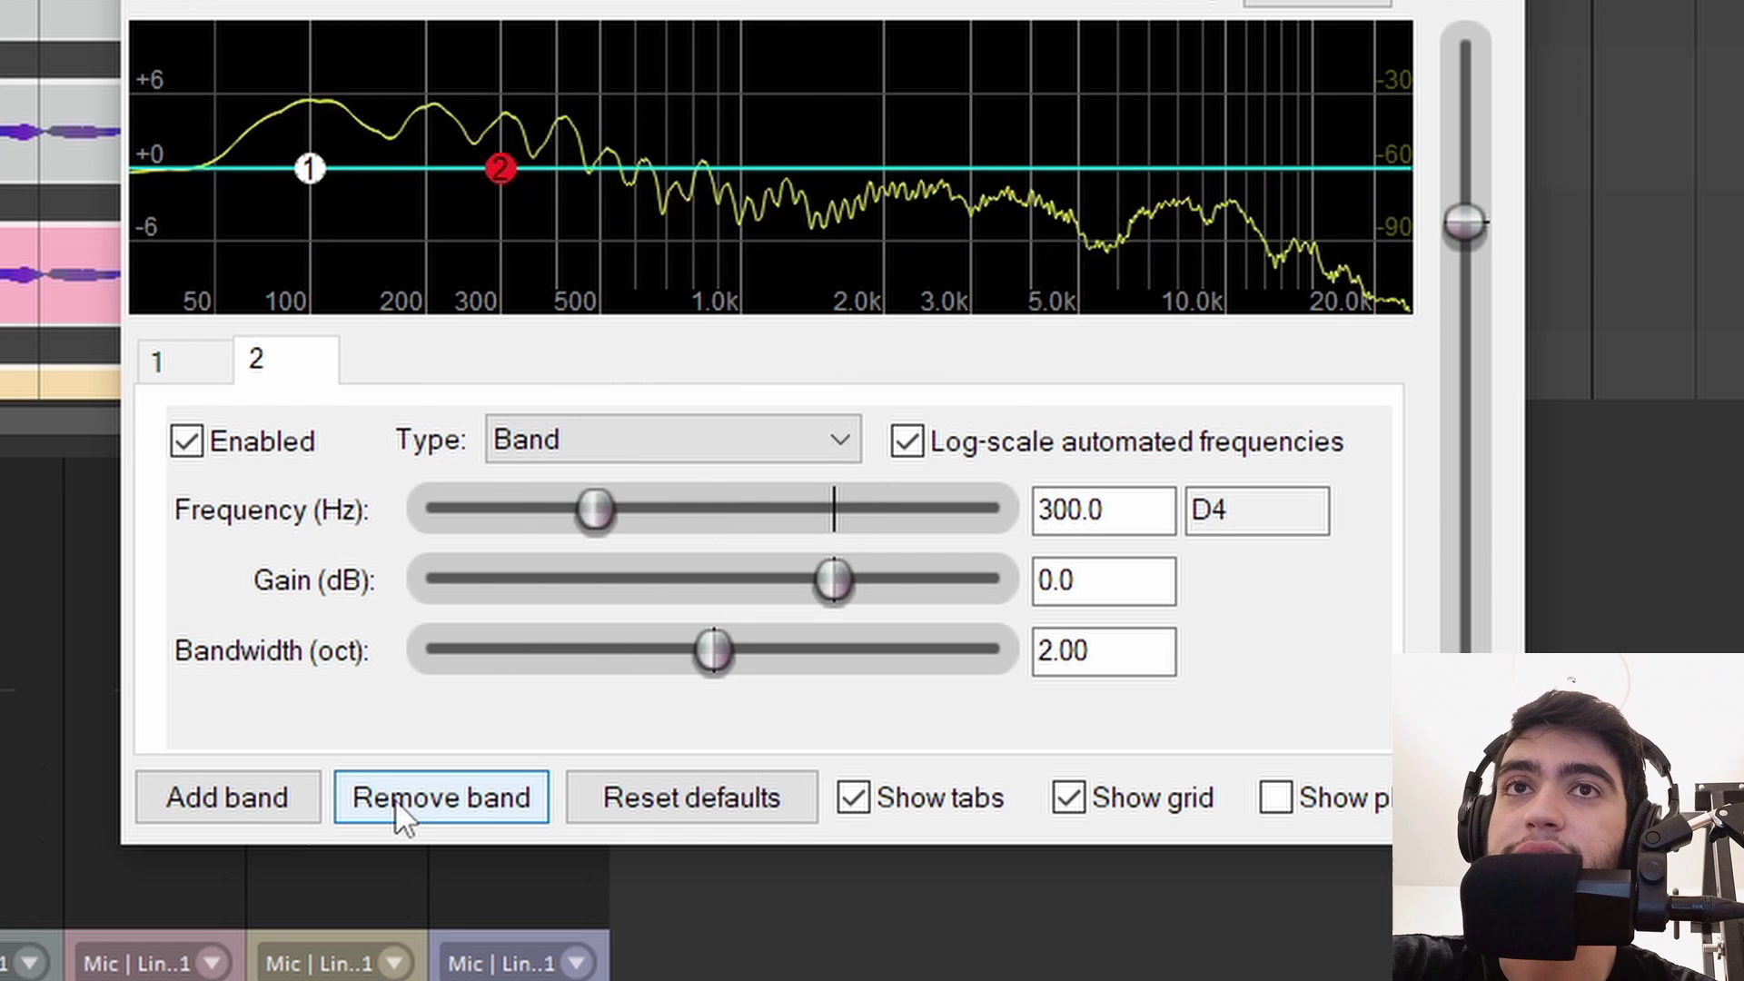
pyautogui.click(394, 798)
# Add eight new bands to the equalizer on track 7.
pyautogui.click(297, 780)
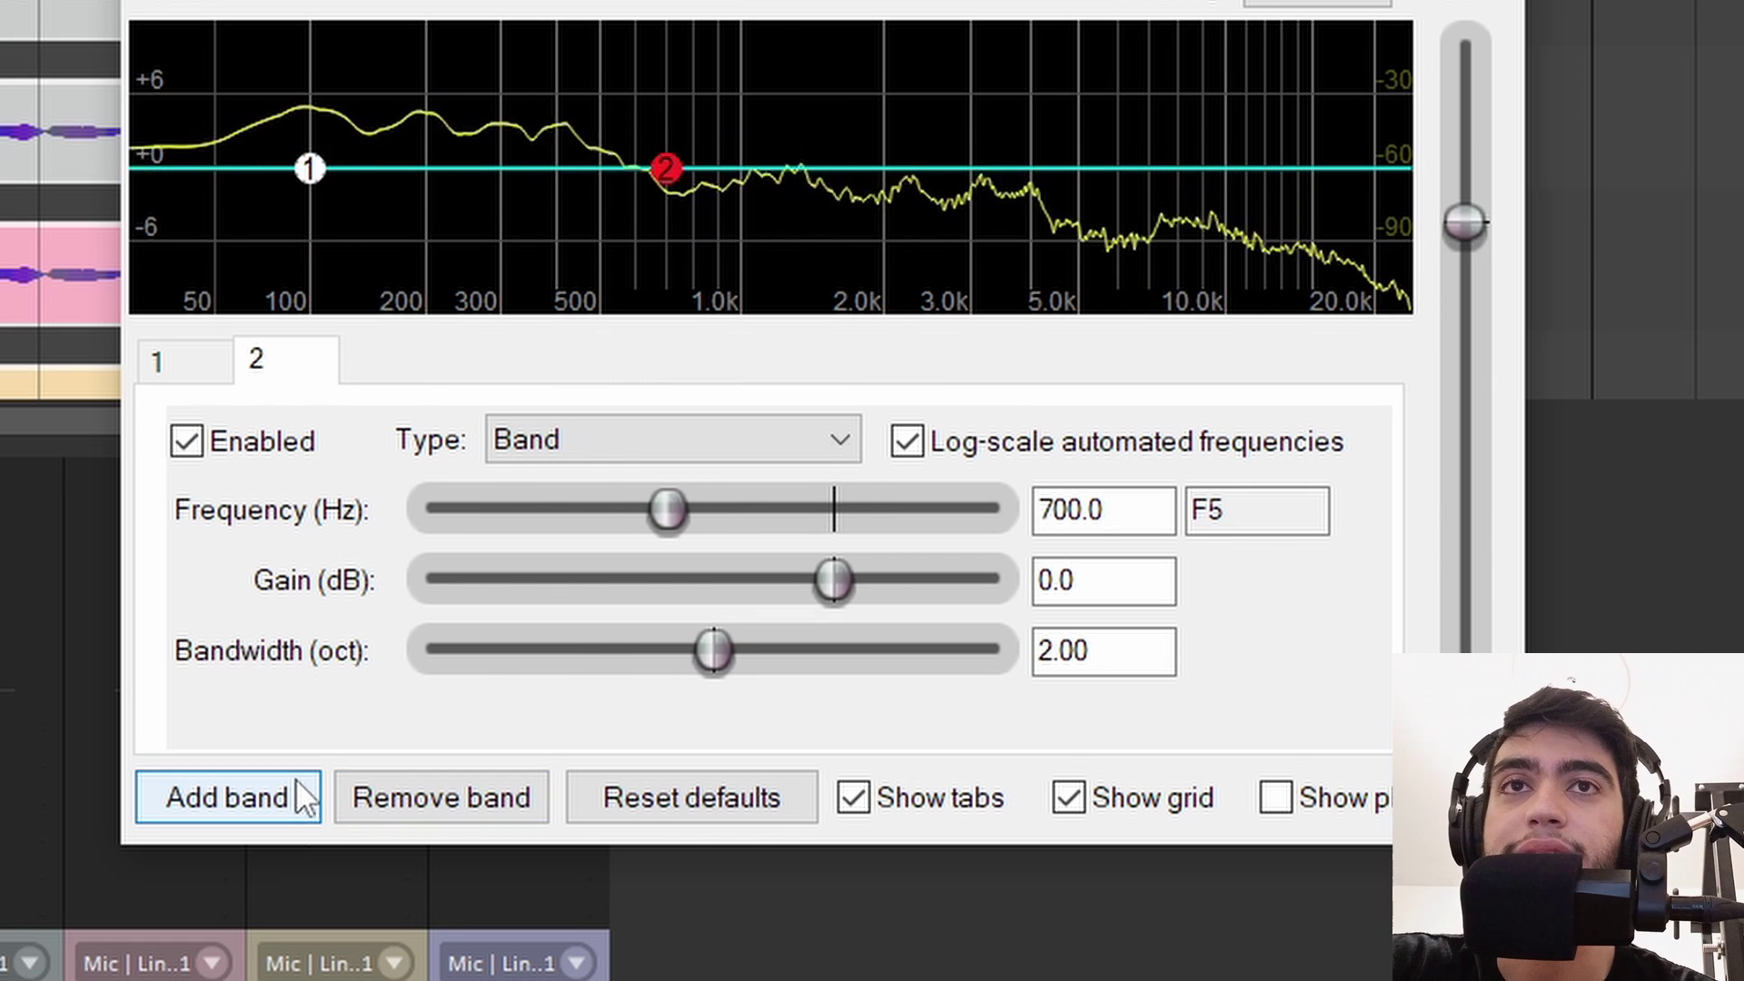
pyautogui.click(296, 780)
pyautogui.click(296, 780)
pyautogui.click(296, 779)
pyautogui.click(296, 780)
pyautogui.click(296, 779)
pyautogui.click(296, 779)
pyautogui.click(297, 780)
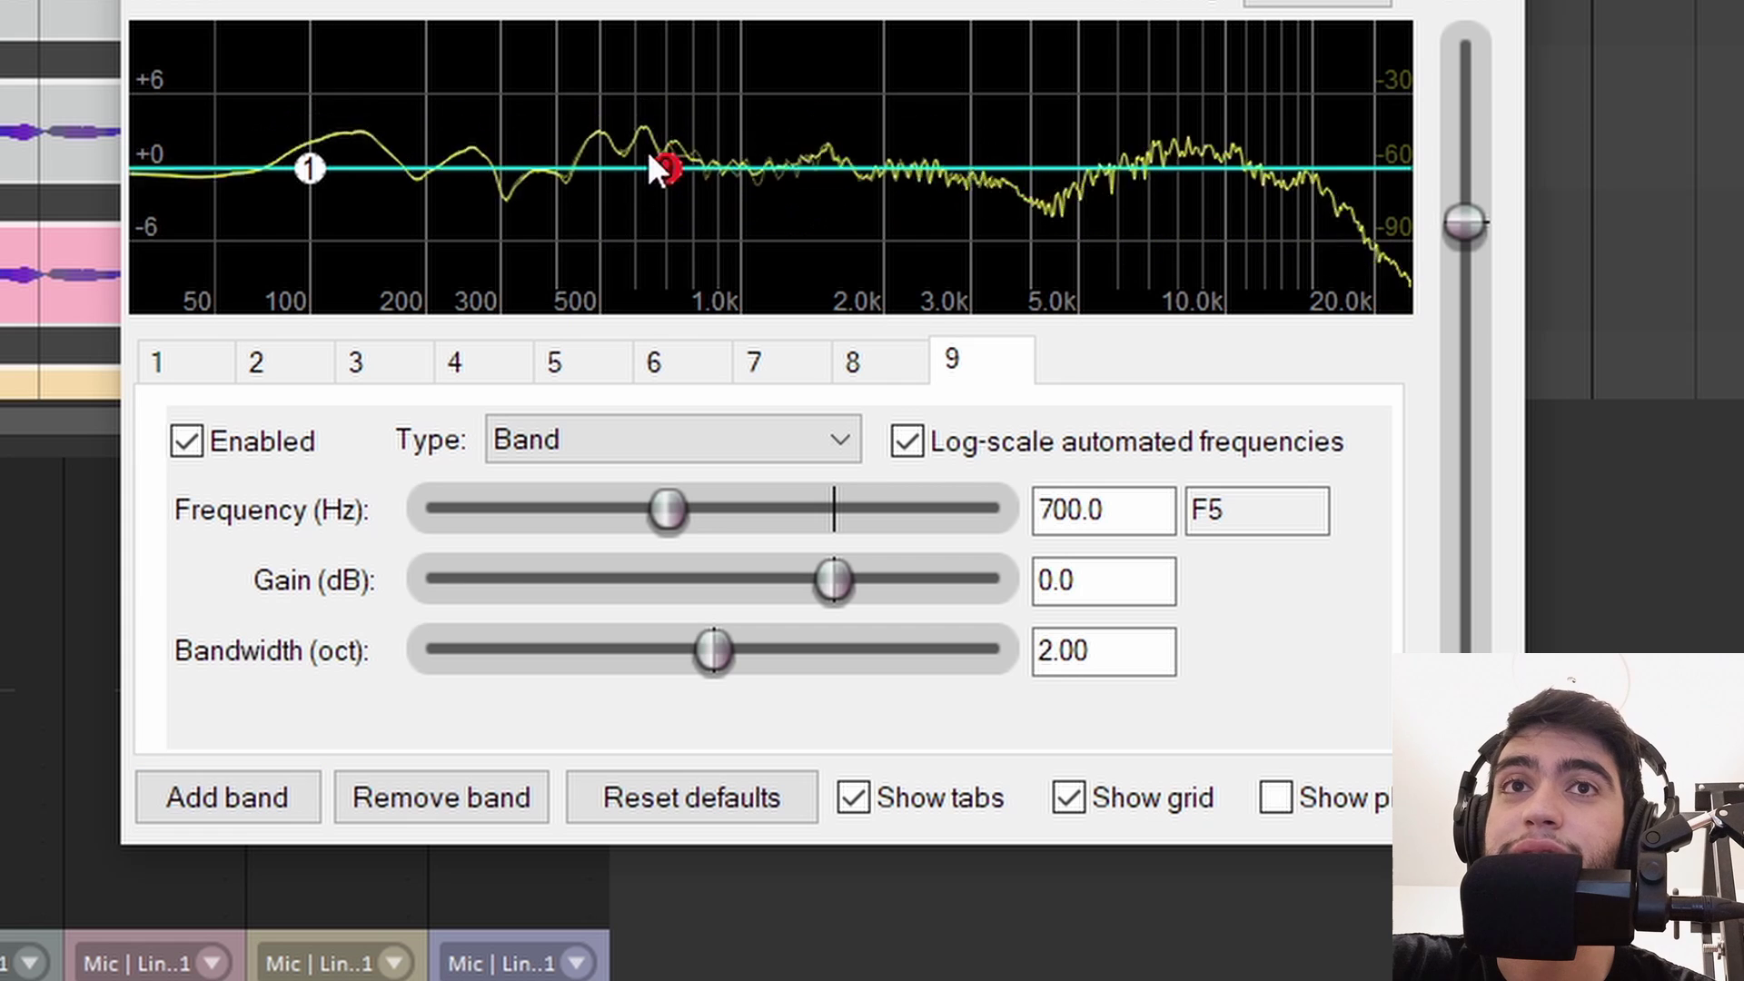
# Spread five of the new bands to different frequencies and gains on the EQ curve, and show the phase curve.
pyautogui.moveTo(666, 168); pyautogui.dragTo(876, 136)
pyautogui.moveTo(666, 168); pyautogui.dragTo(490, 133)
pyautogui.moveTo(663, 170); pyautogui.dragTo(576, 219)
pyautogui.moveTo(677, 173); pyautogui.dragTo(747, 108)
pyautogui.moveTo(666, 168); pyautogui.dragTo(603, 160)
pyautogui.click(1277, 798)
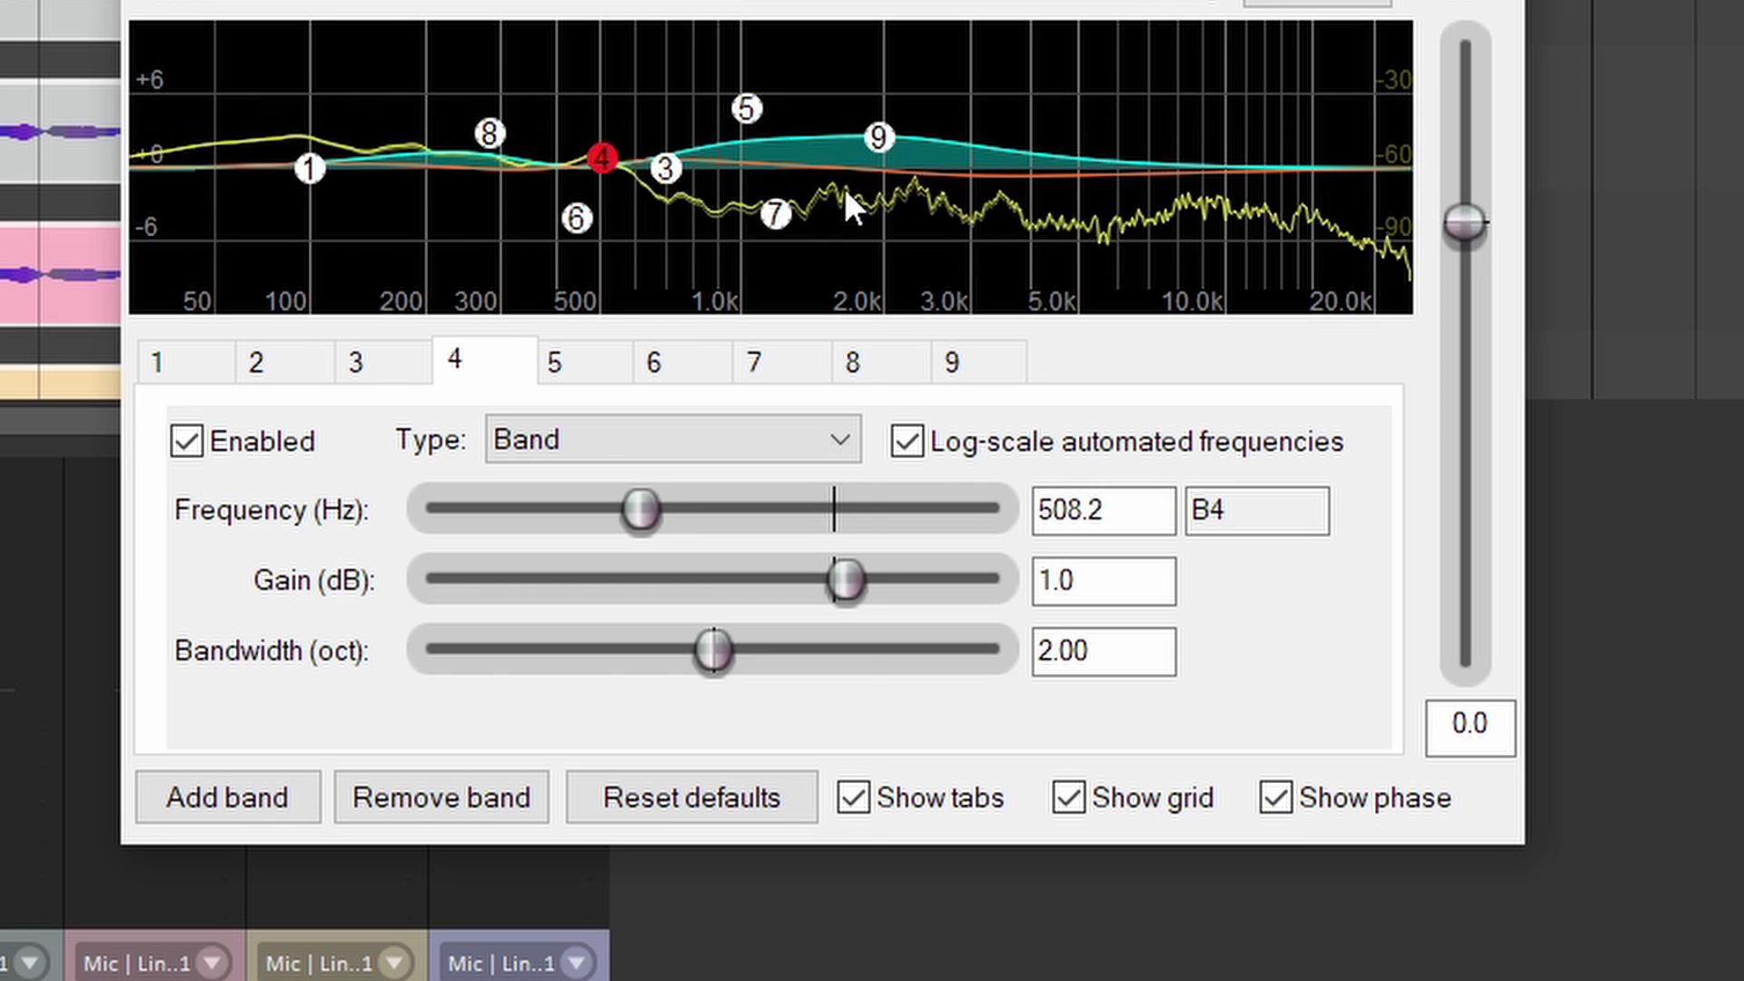
# Try the High Shelf type on EQ band 1, set it to Band, and move it to a cut just below 1 kHz.
pyautogui.click(601, 443)
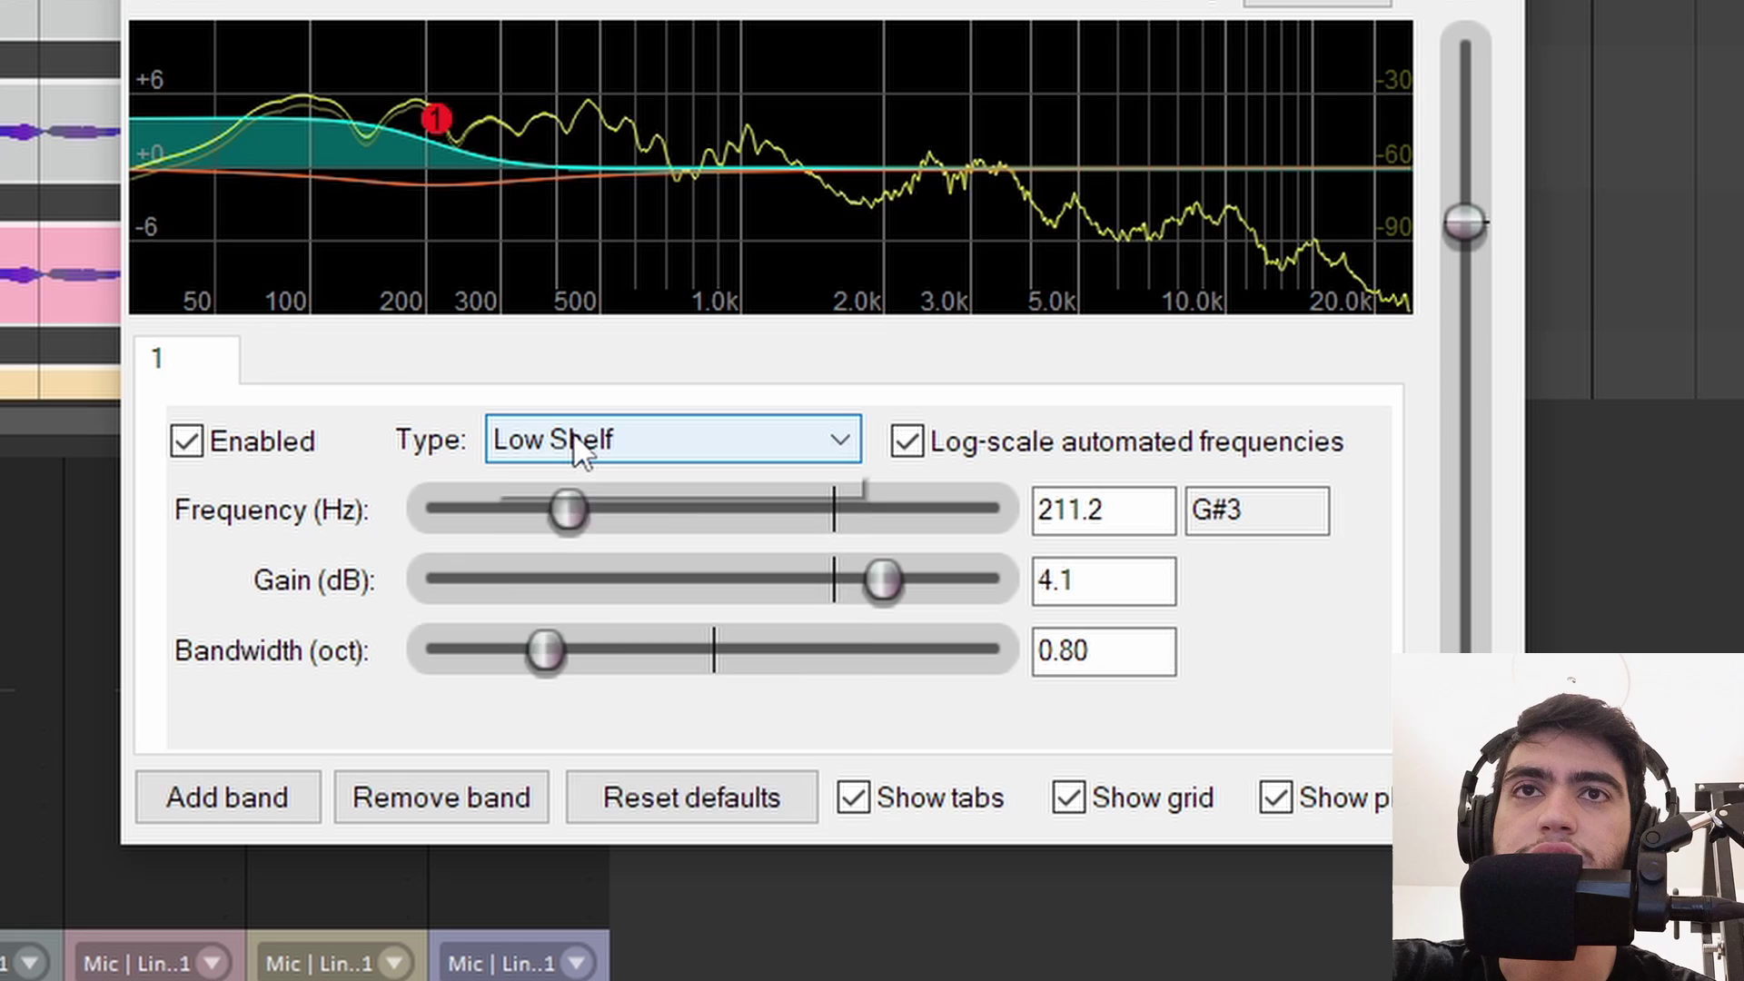
pyautogui.click(575, 443)
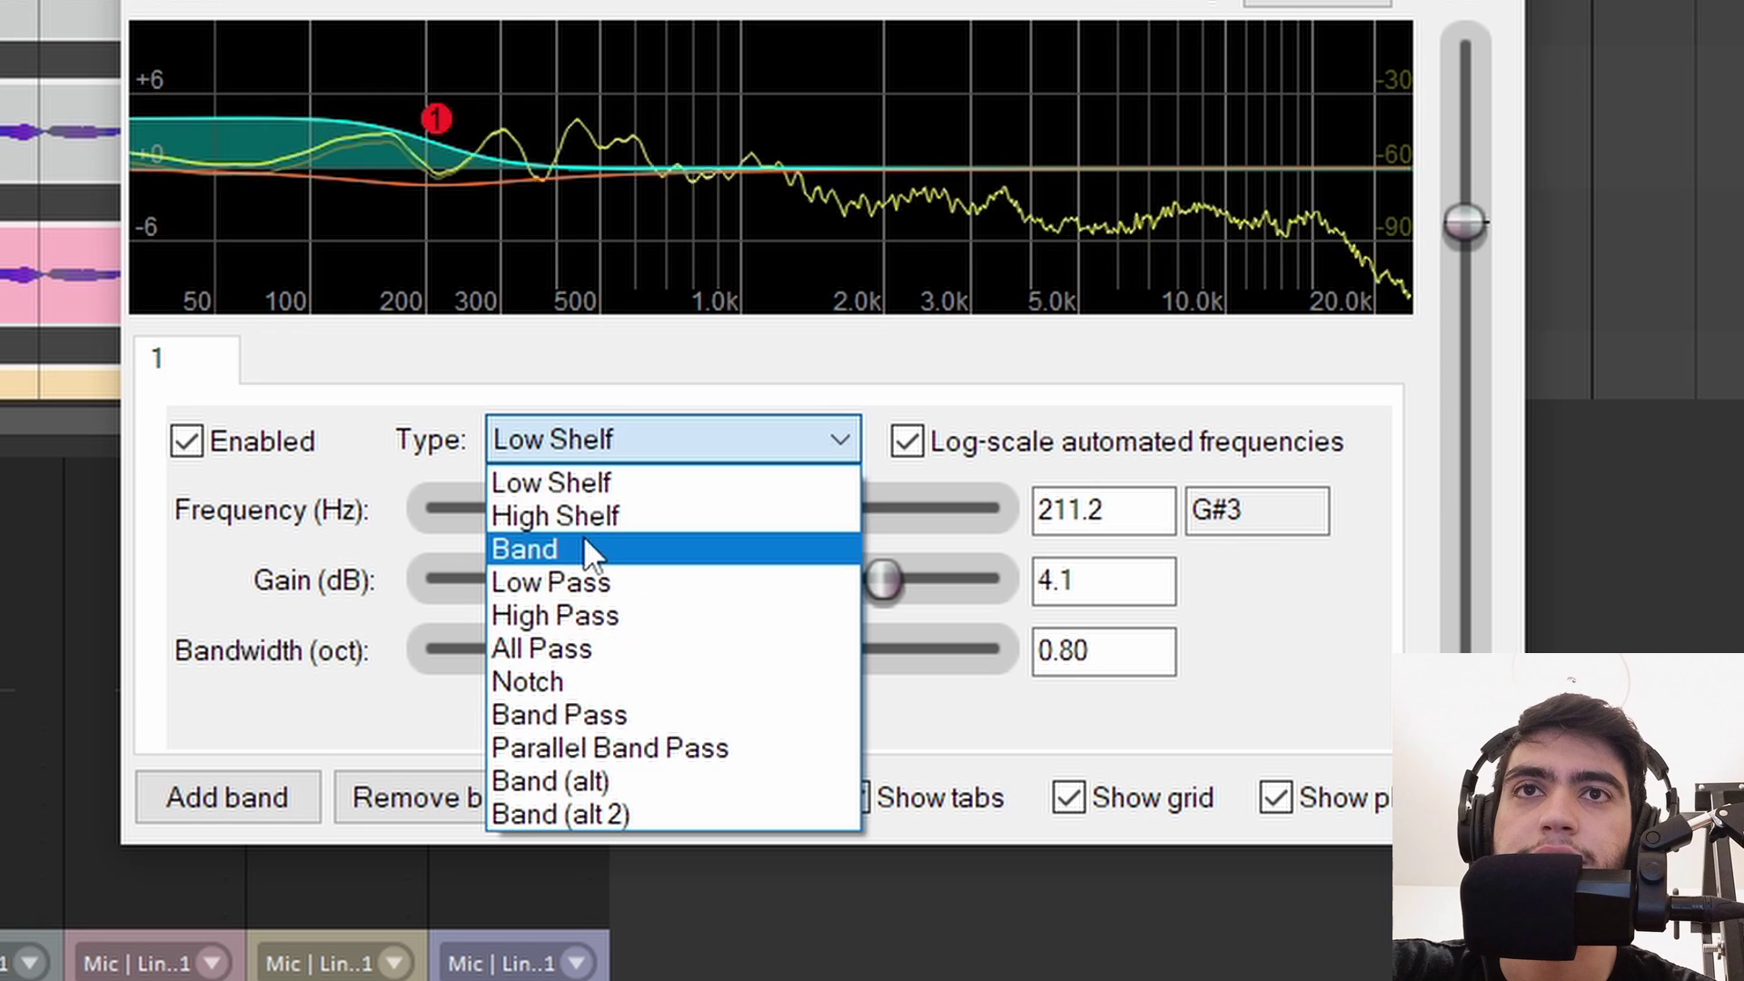
pyautogui.click(585, 513)
pyautogui.click(585, 440)
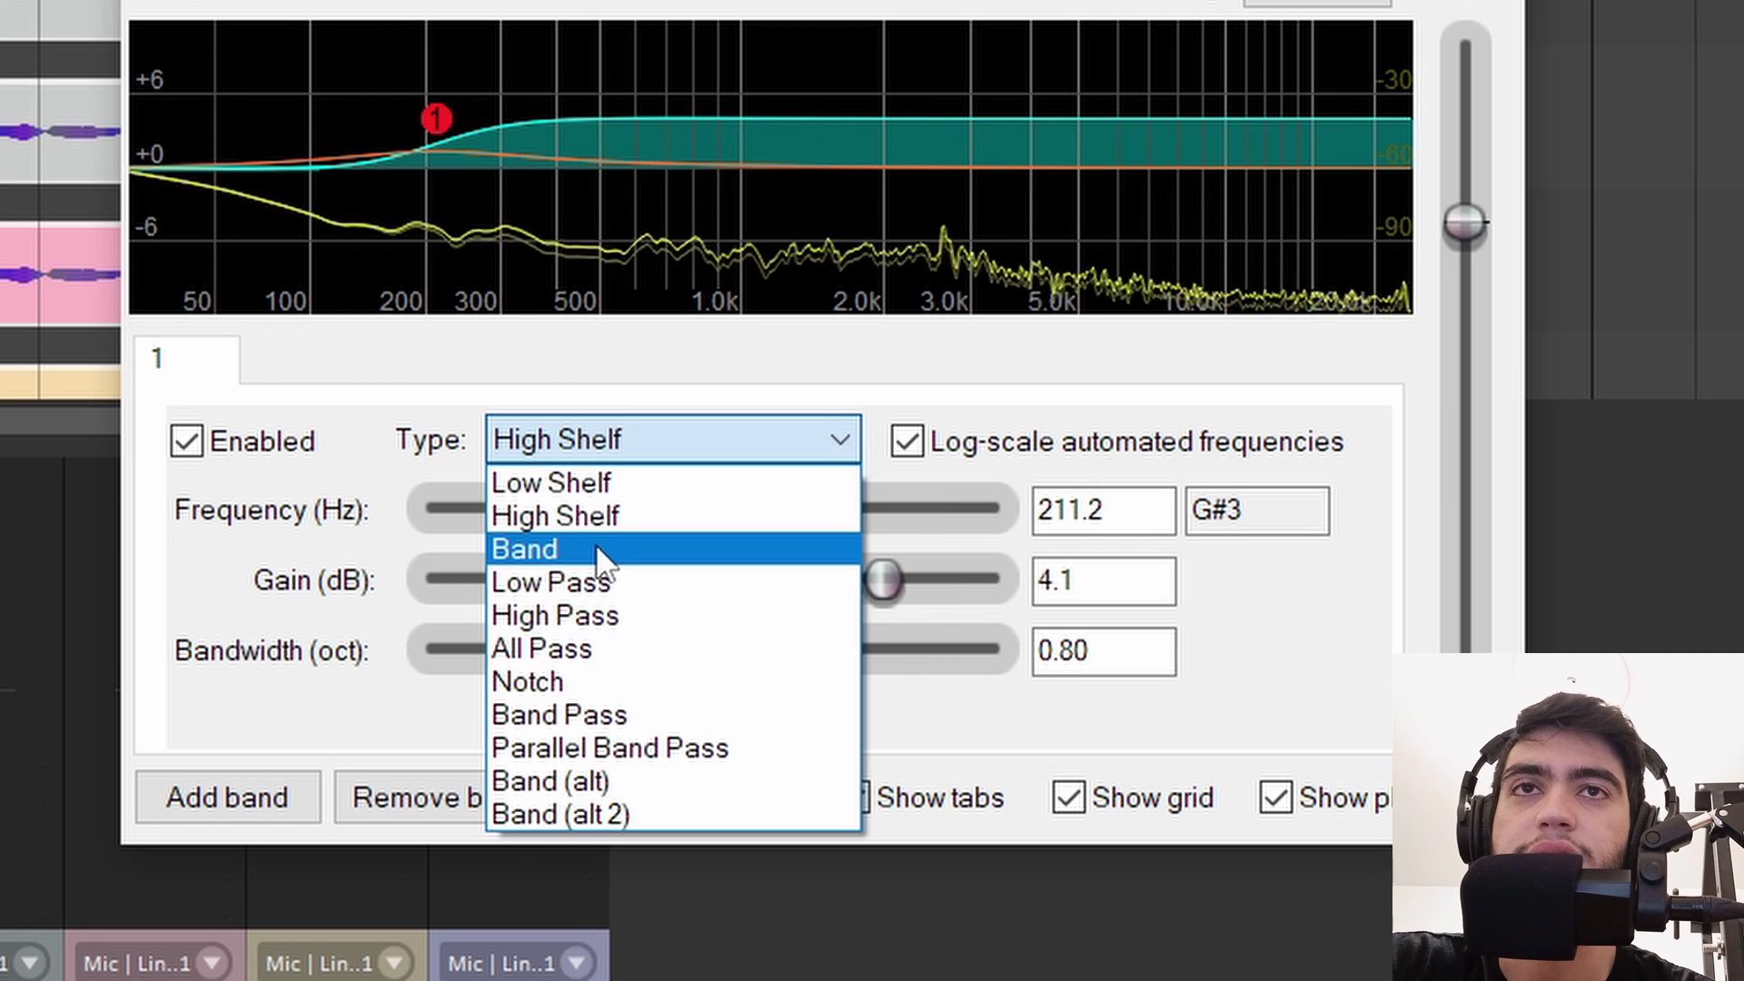
pyautogui.click(596, 545)
pyautogui.moveTo(436, 118); pyautogui.dragTo(707, 224)
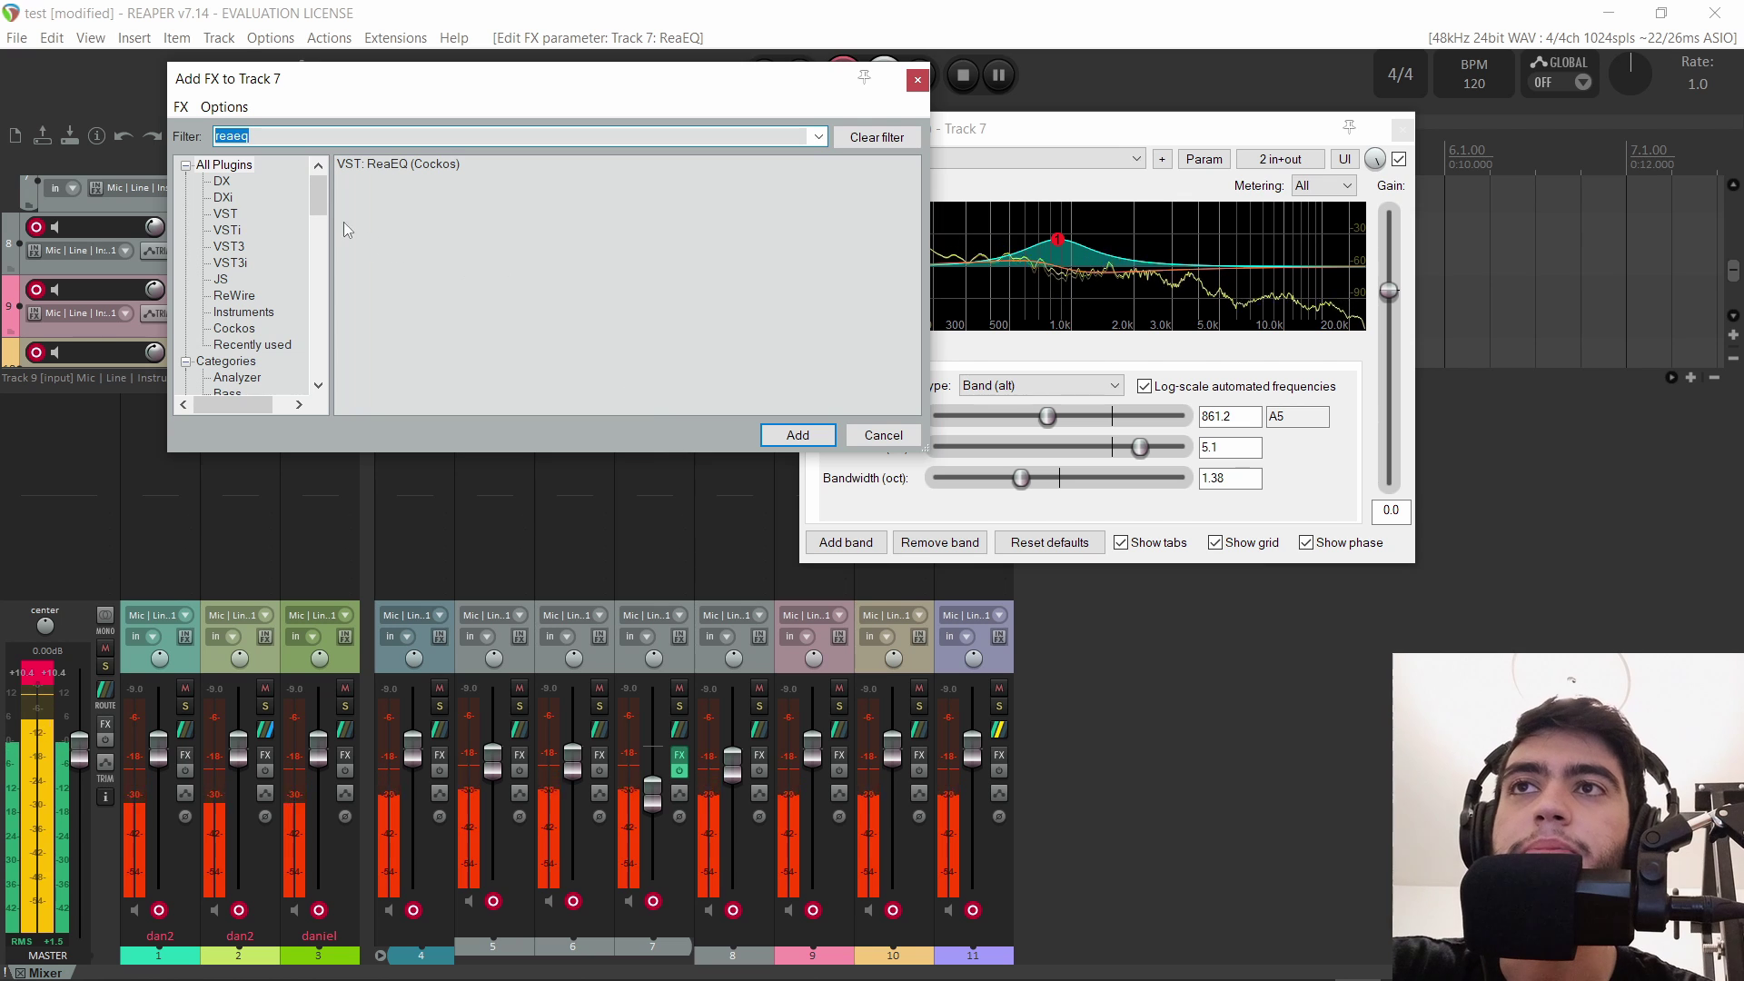
# Add the ReaComp compressor to track 7.
pyautogui.click(279, 136)
pyautogui.press('BackSpace')
pyautogui.press('BackSpace')
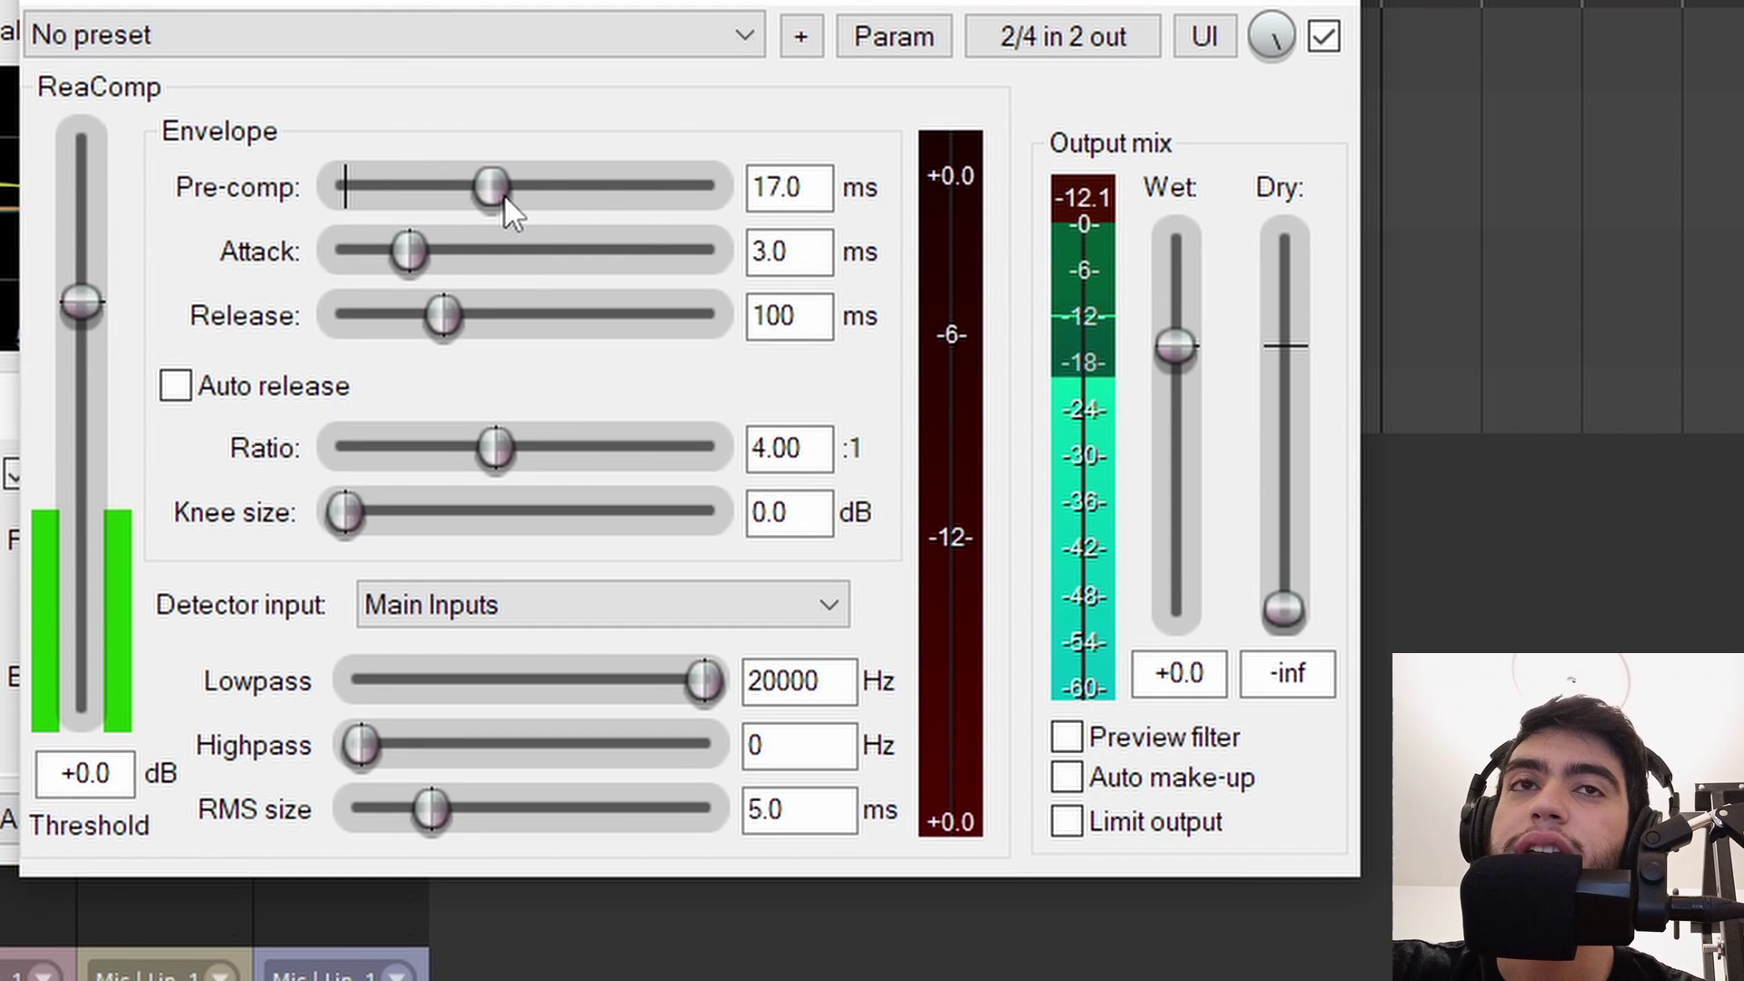
# Lower ReaComp's pre-comp time and switch its detector input to Auxiliary Inputs.
pyautogui.moveTo(503, 194); pyautogui.dragTo(481, 198)
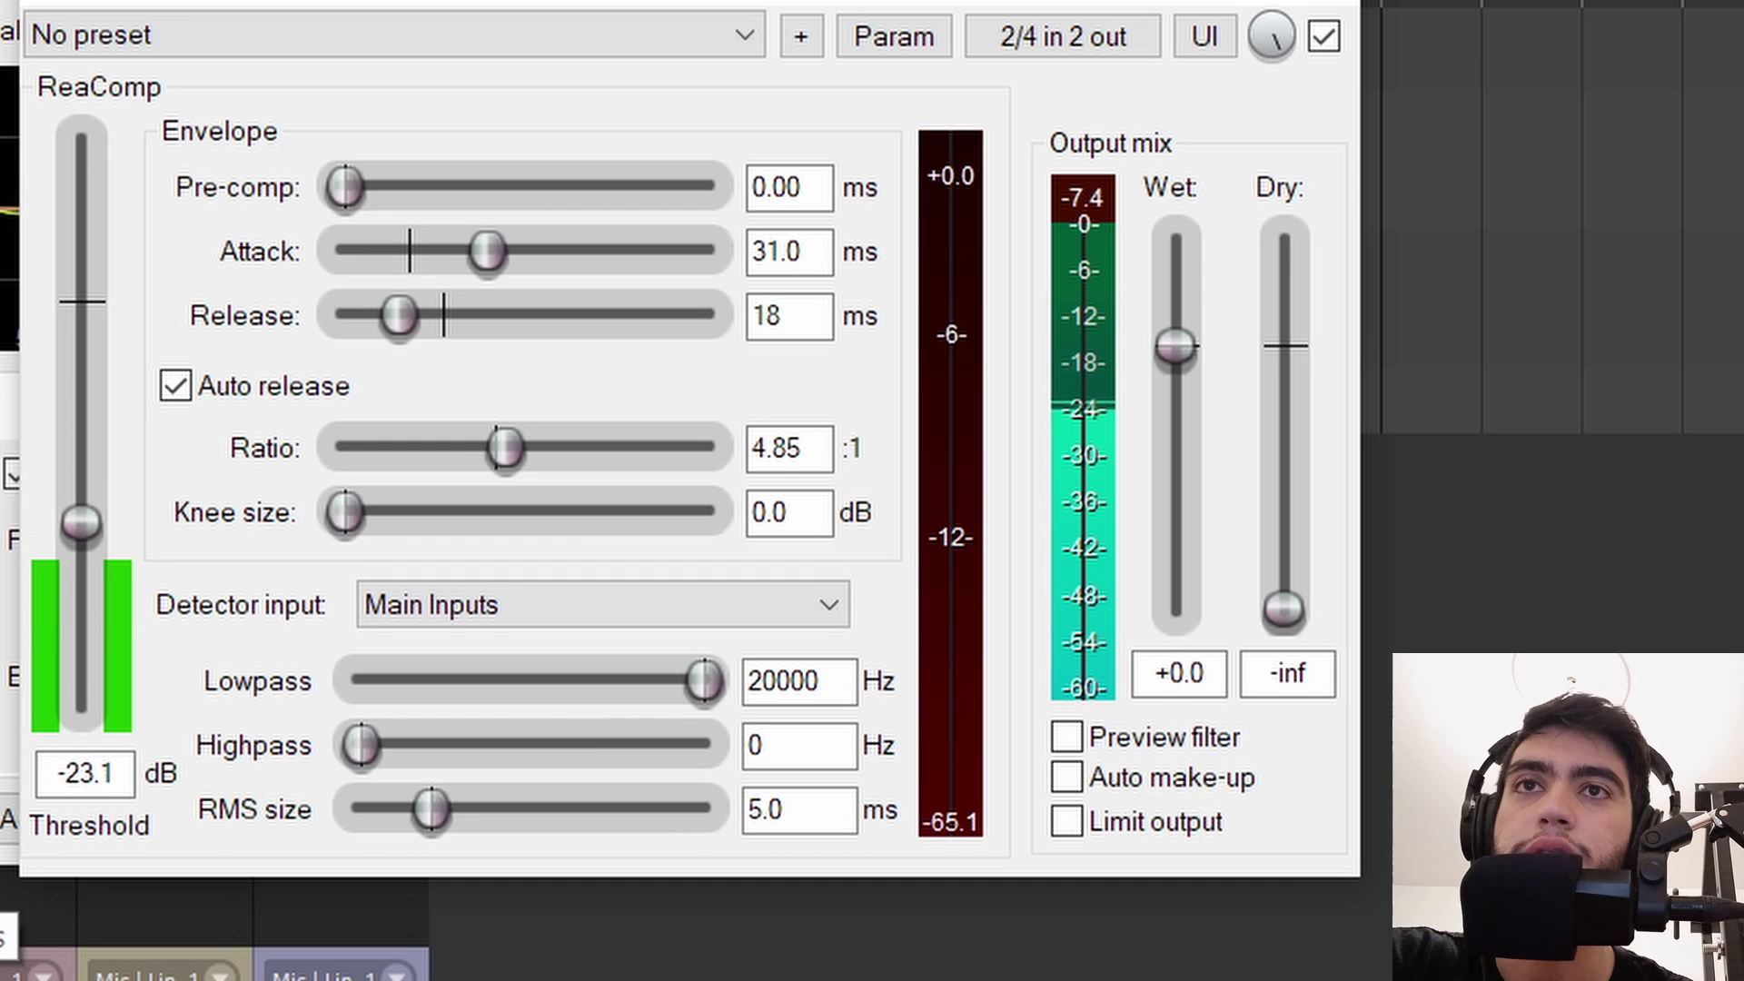
pyautogui.click(451, 607)
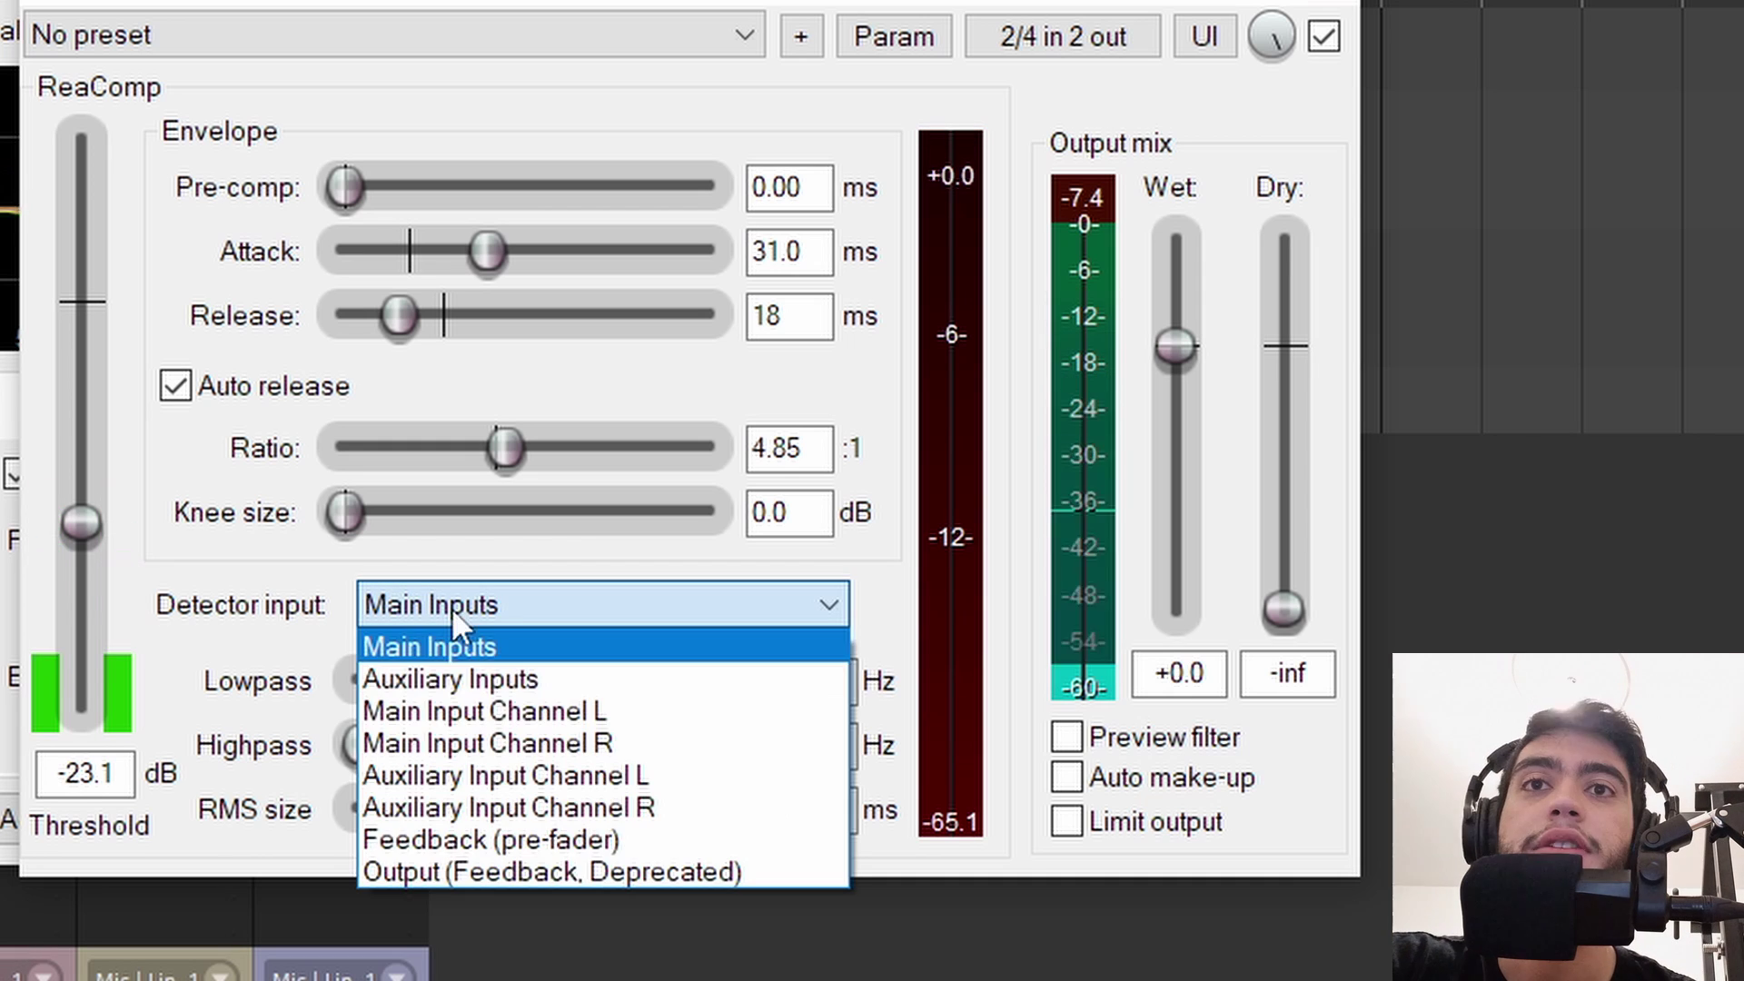
pyautogui.click(447, 677)
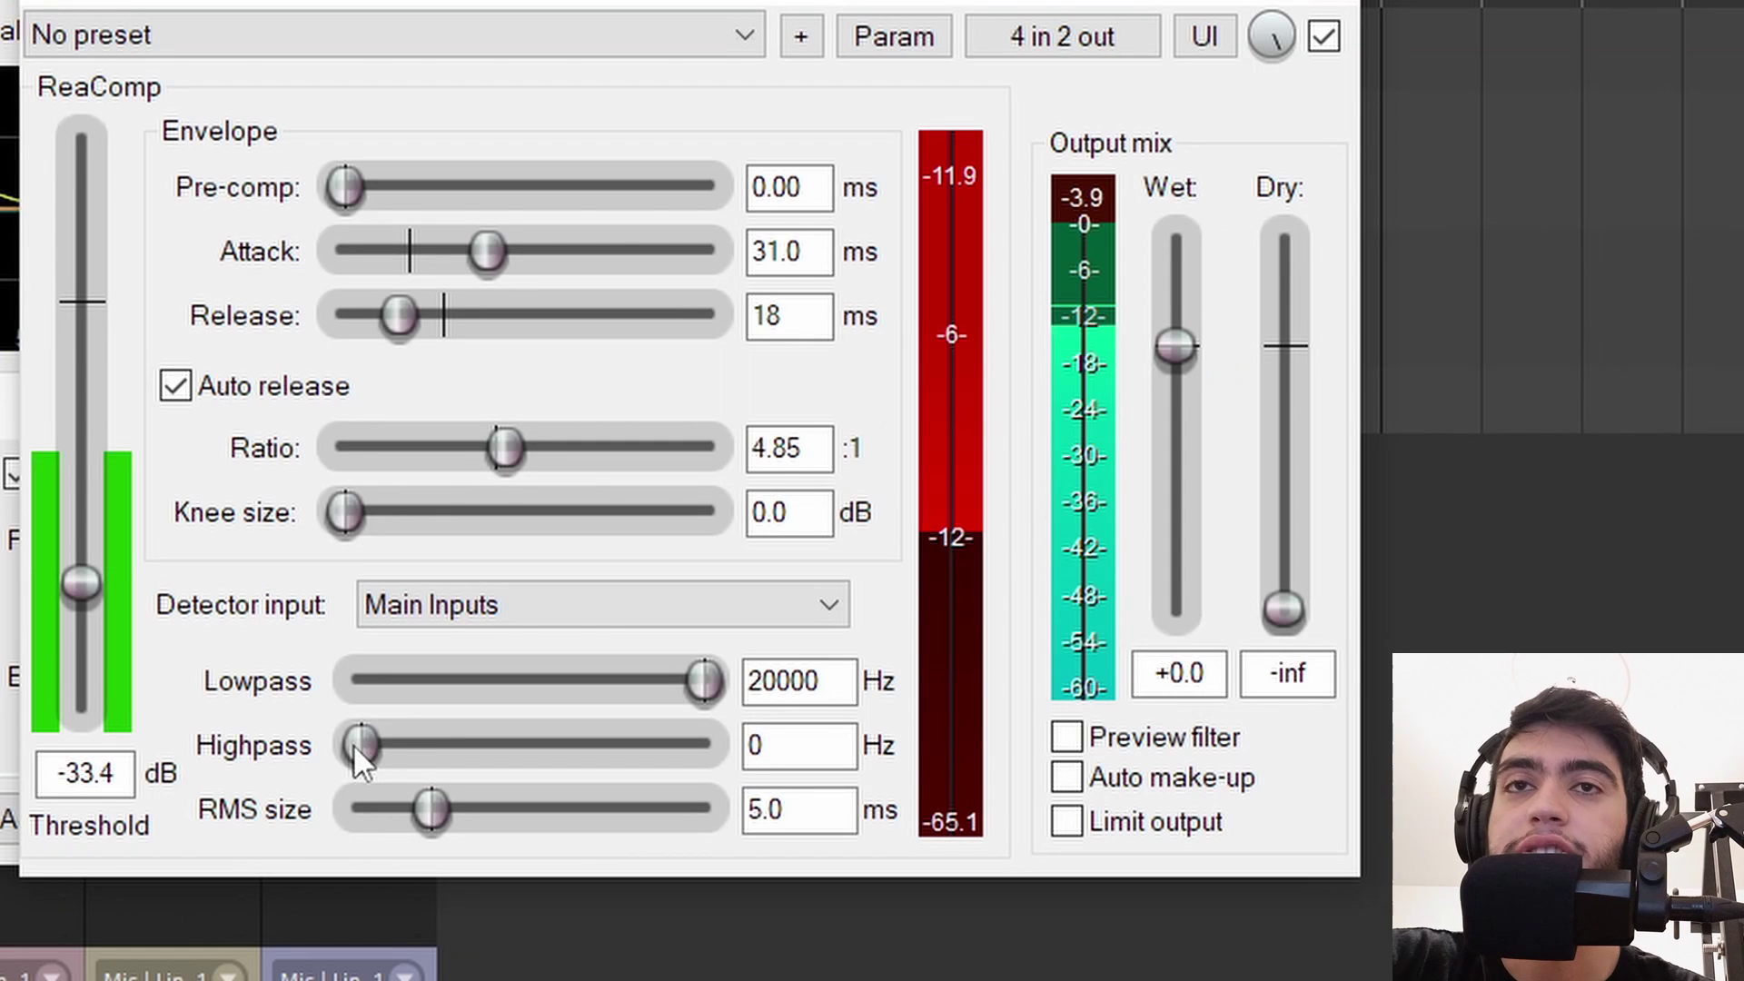
# Try ReaComp's detector highpass at 1781 Hz, reset it to 0 Hz, and try a lower detector lowpass.
pyautogui.moveTo(979, 508); pyautogui.dragTo(1038, 514)
pyautogui.moveTo(482, 756); pyautogui.dragTo(522, 757)
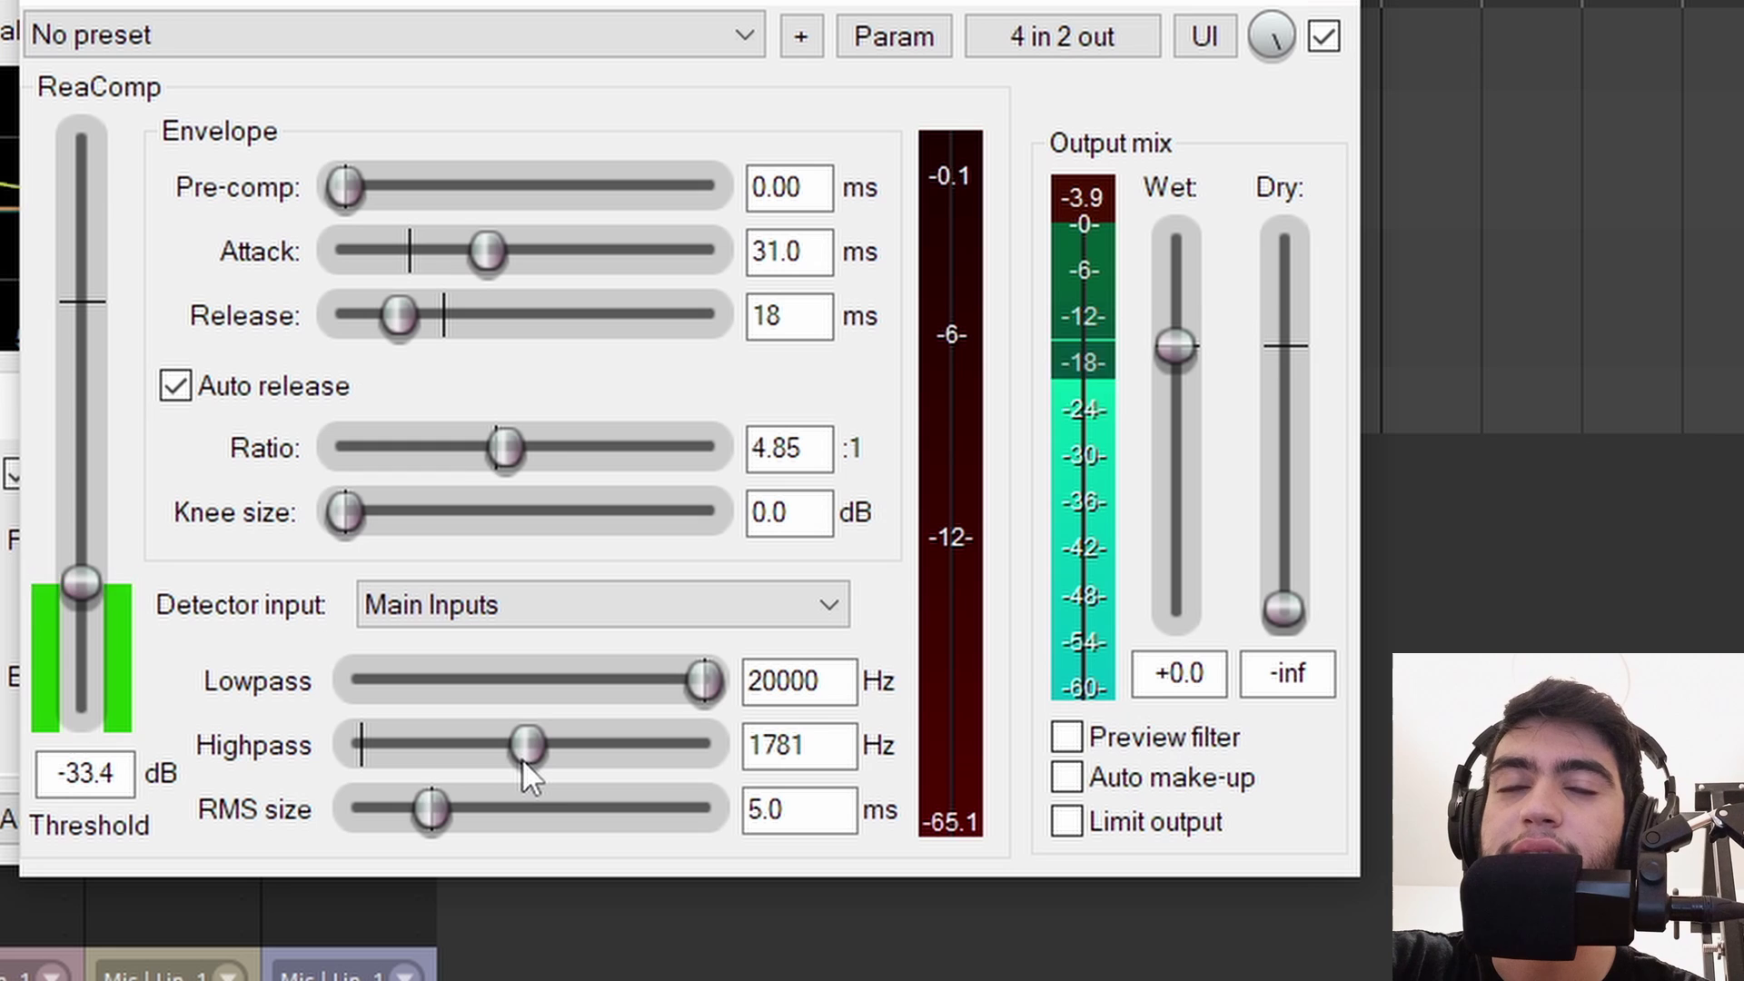
pyautogui.moveTo(521, 758); pyautogui.dragTo(304, 771)
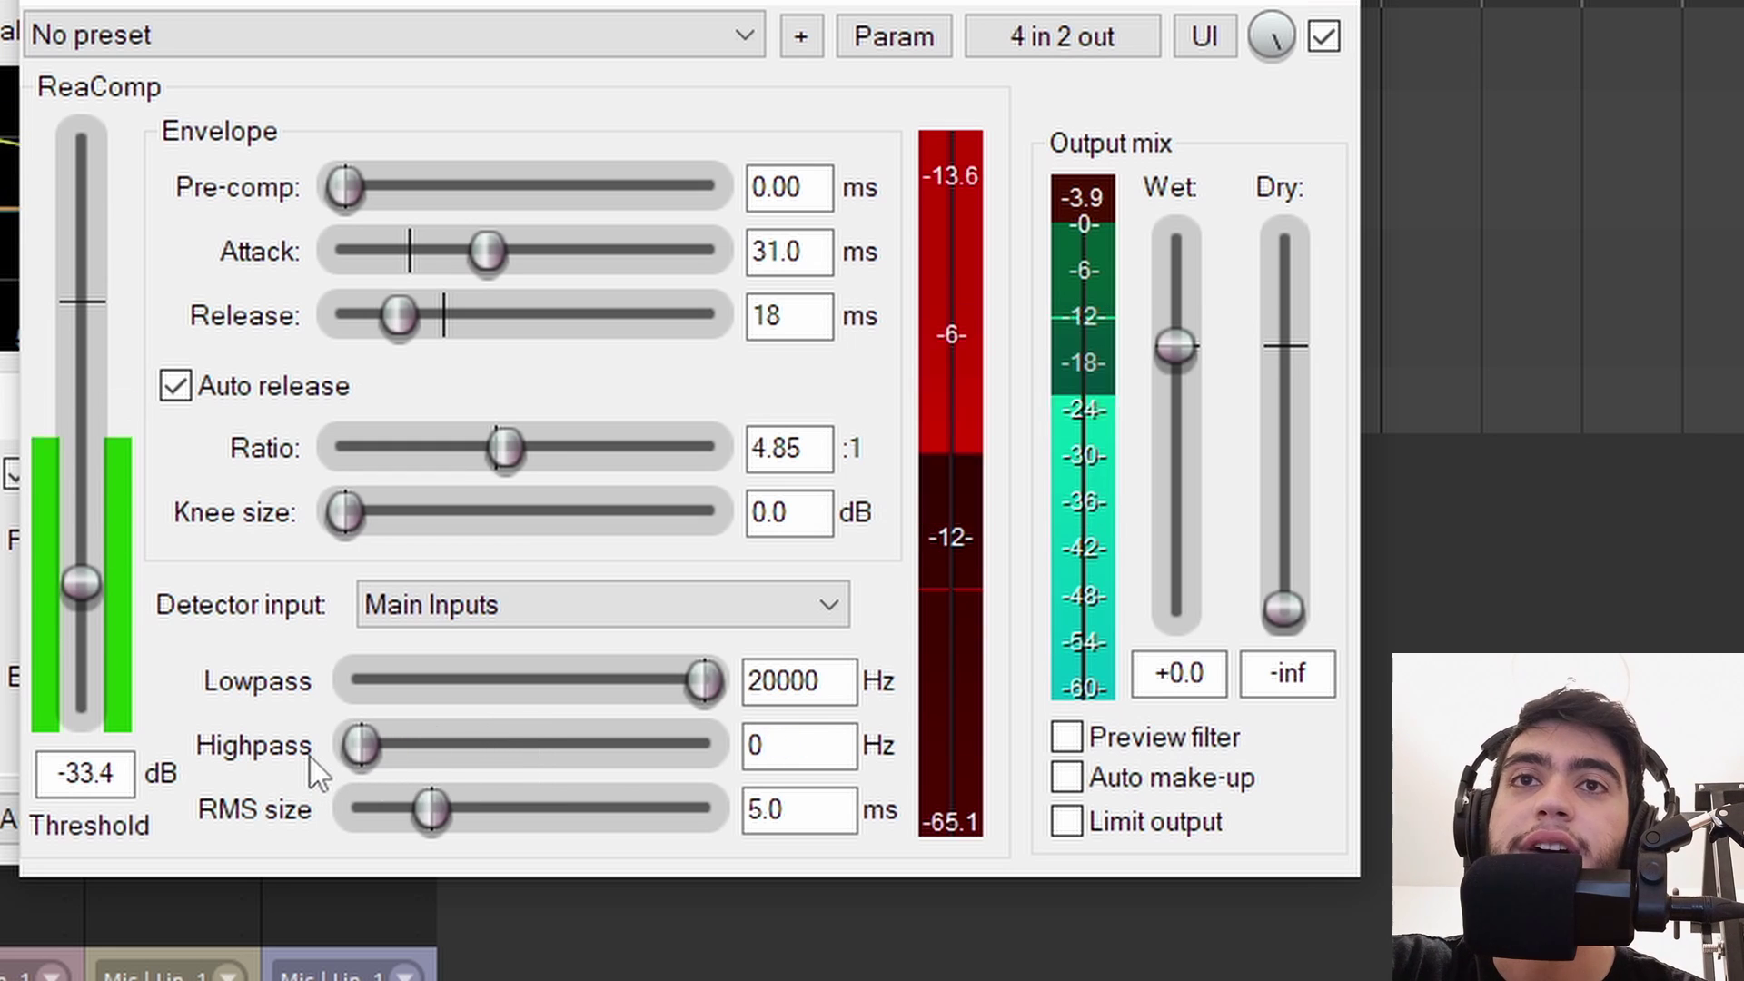
pyautogui.moveTo(705, 681); pyautogui.dragTo(440, 689)
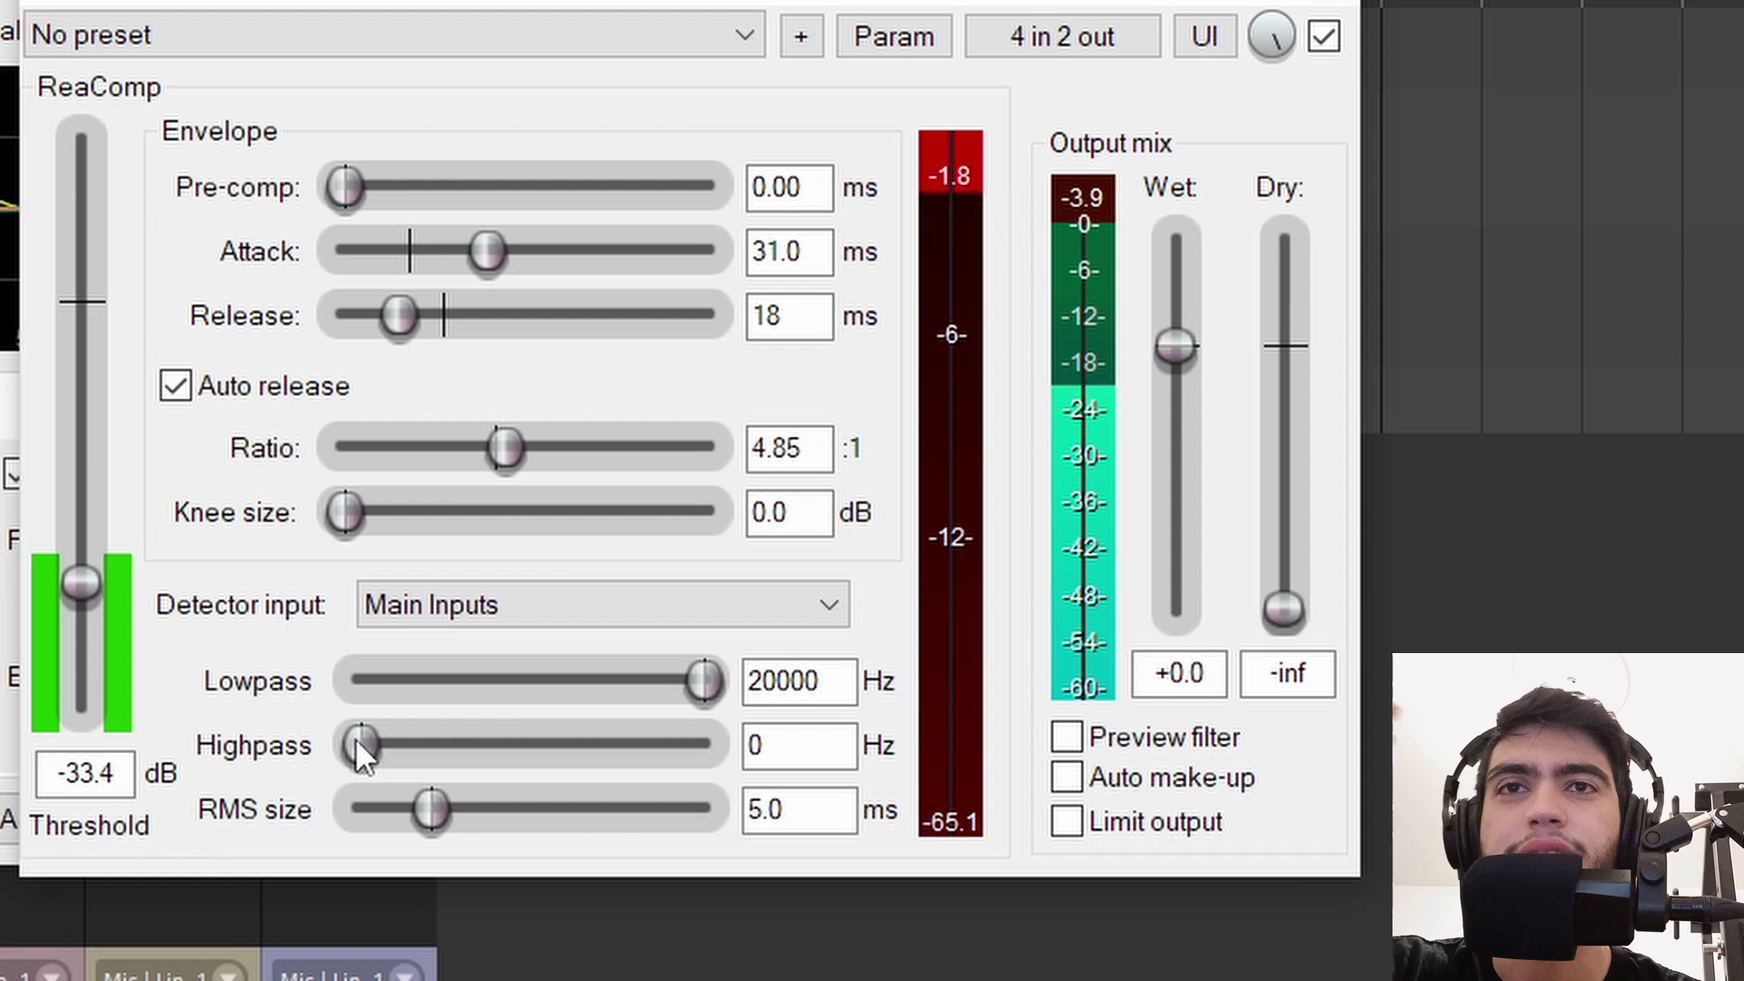
# Set ReaComp's detector highpass to 197 Hz.
pyautogui.moveTo(356, 738); pyautogui.dragTo(444, 739)
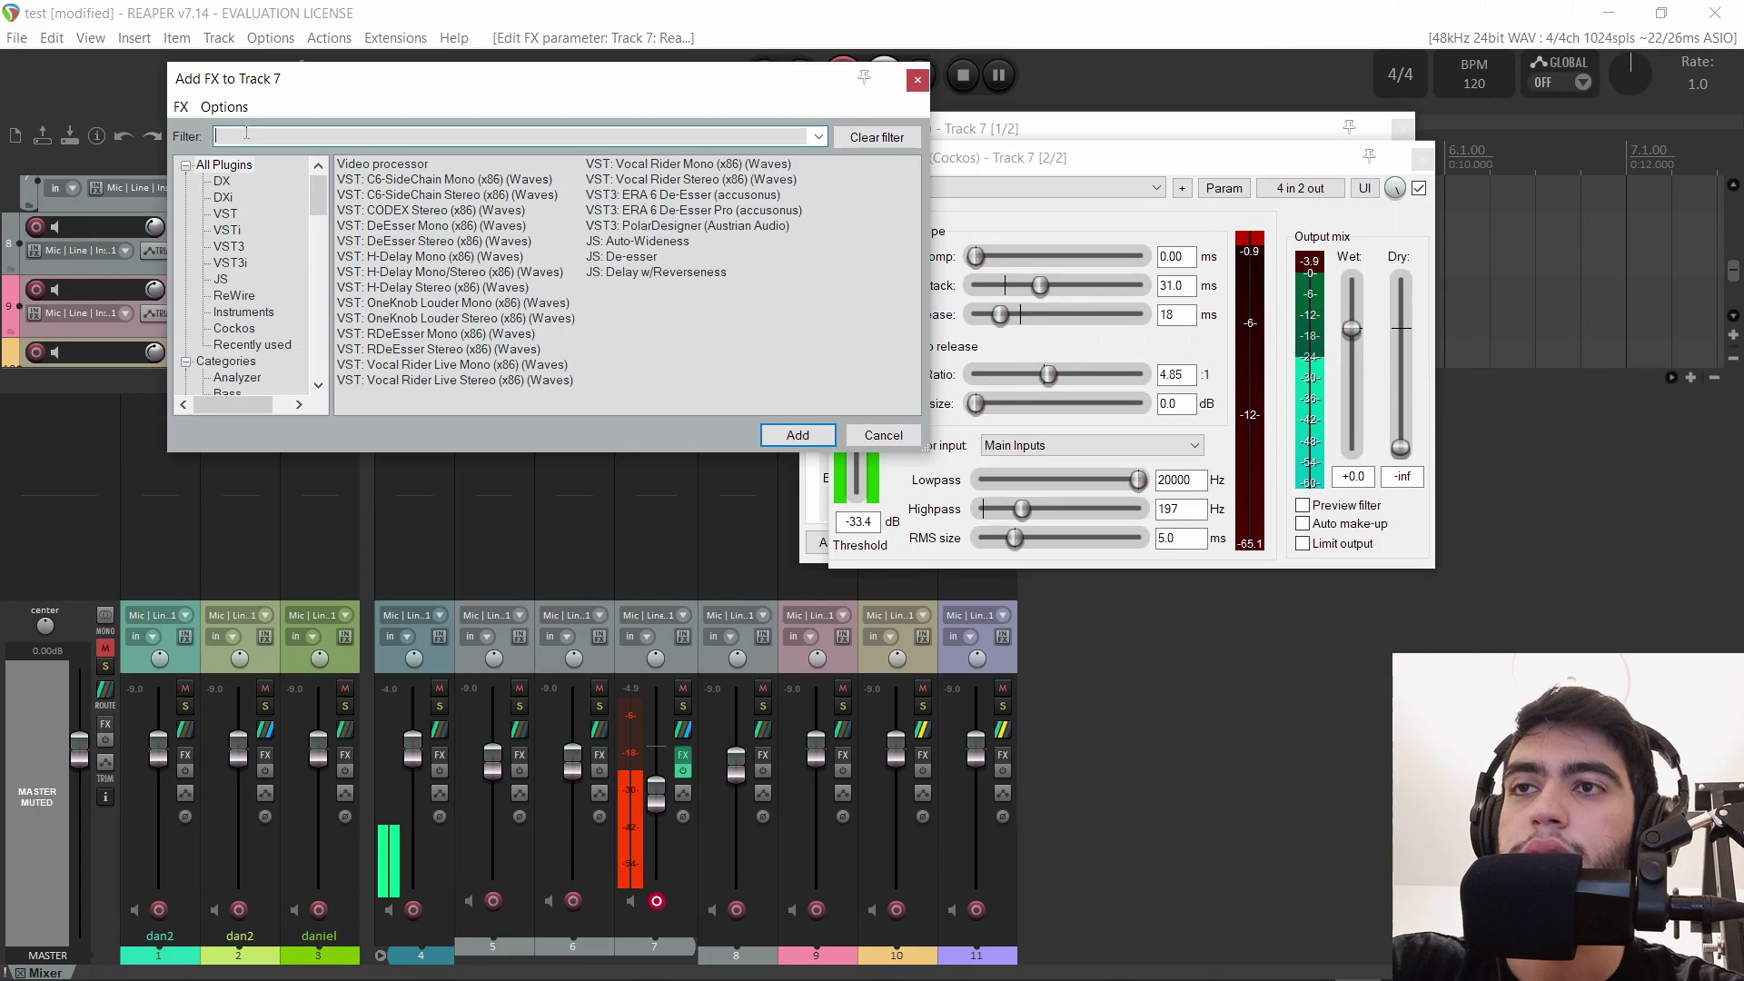
# Add the JS De-esser plugin to track 7 and check its available target types.
pyautogui.write('dees')
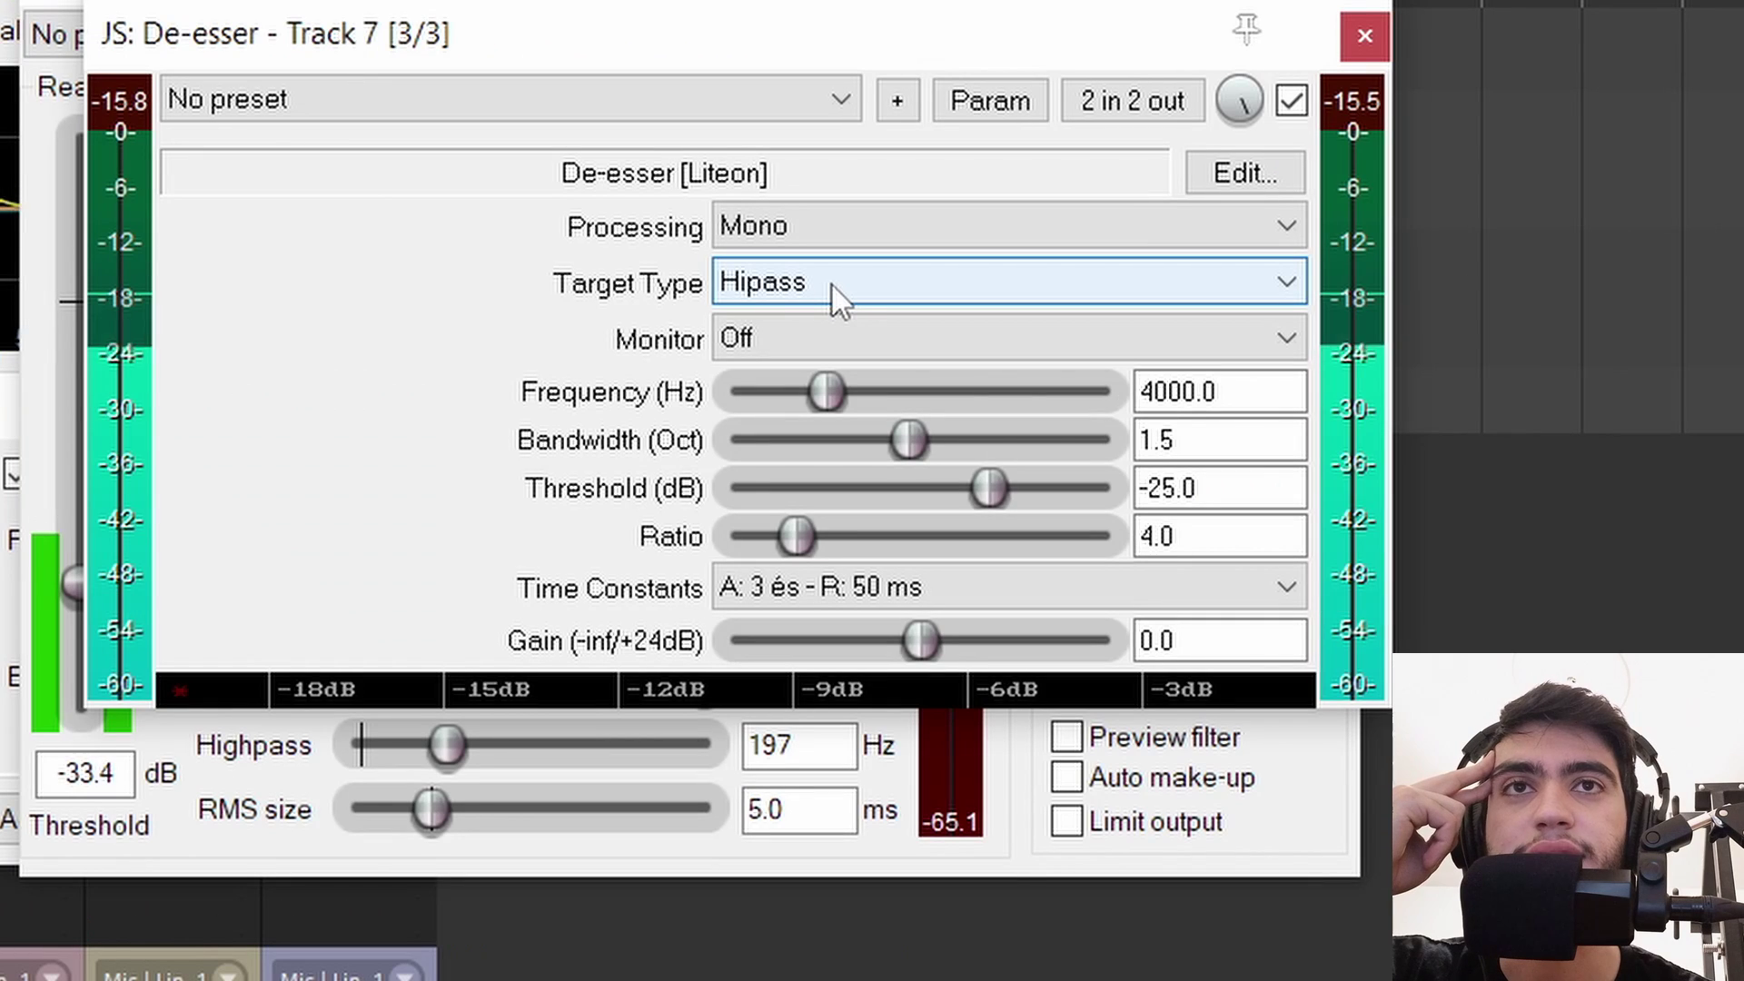
pyautogui.click(834, 291)
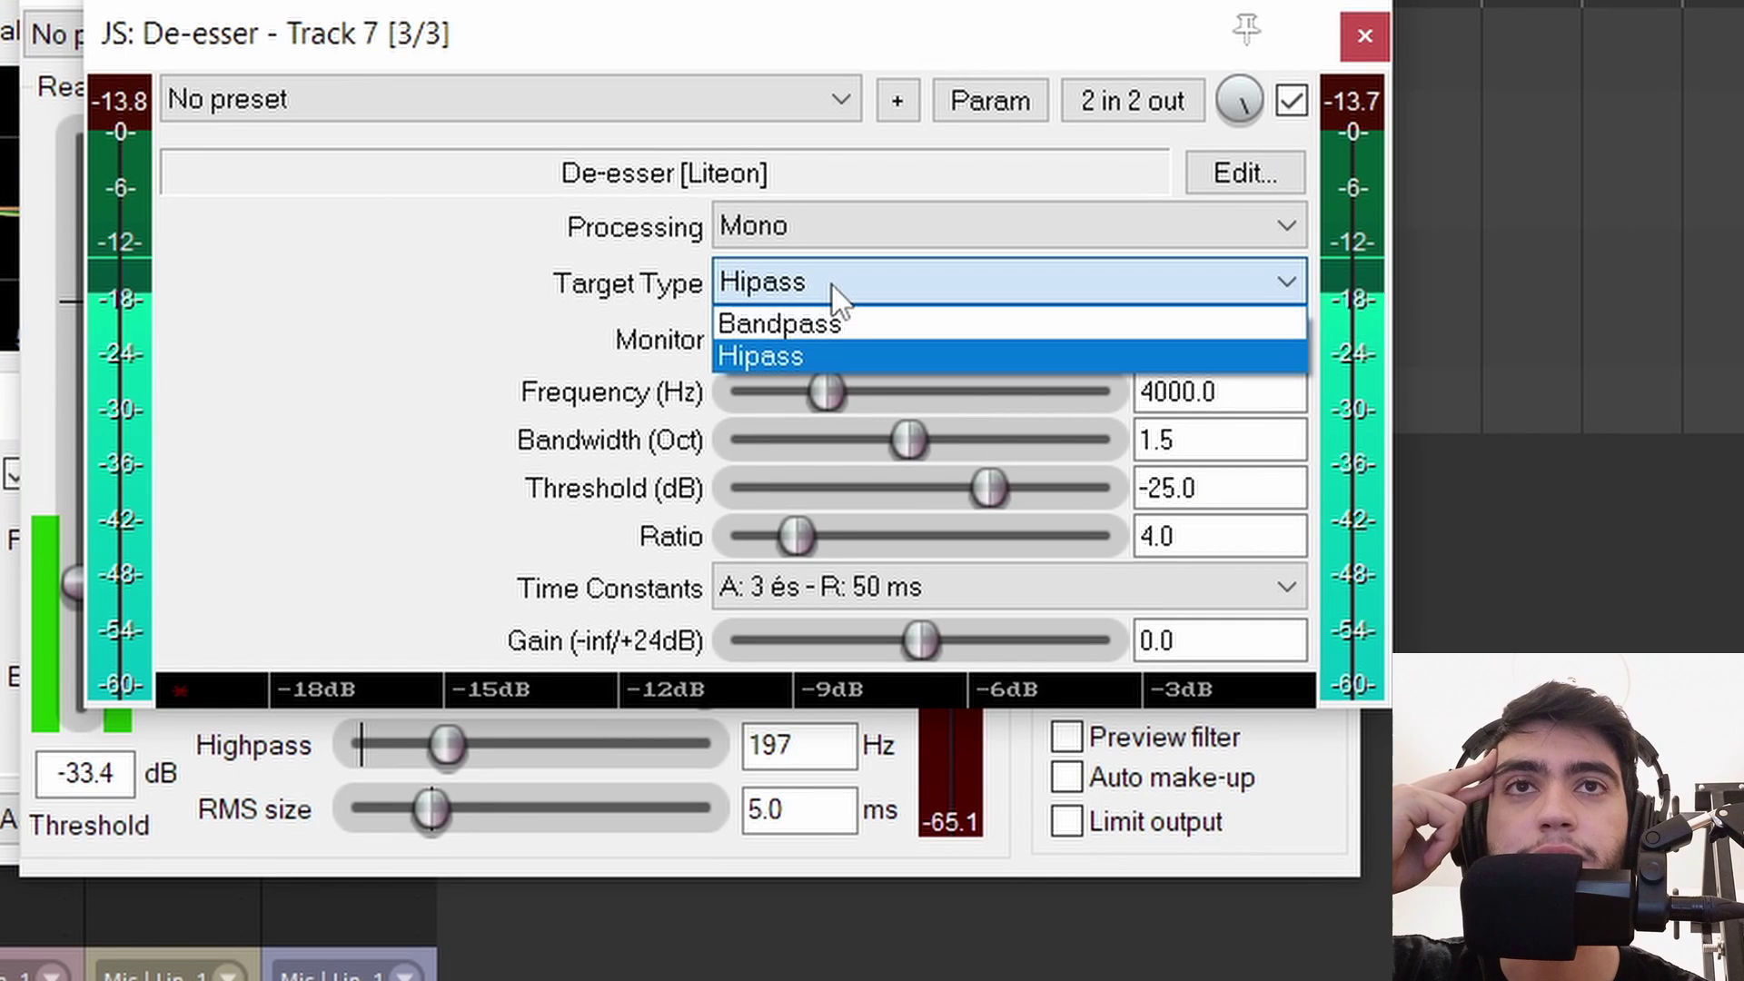
pyautogui.click(915, 297)
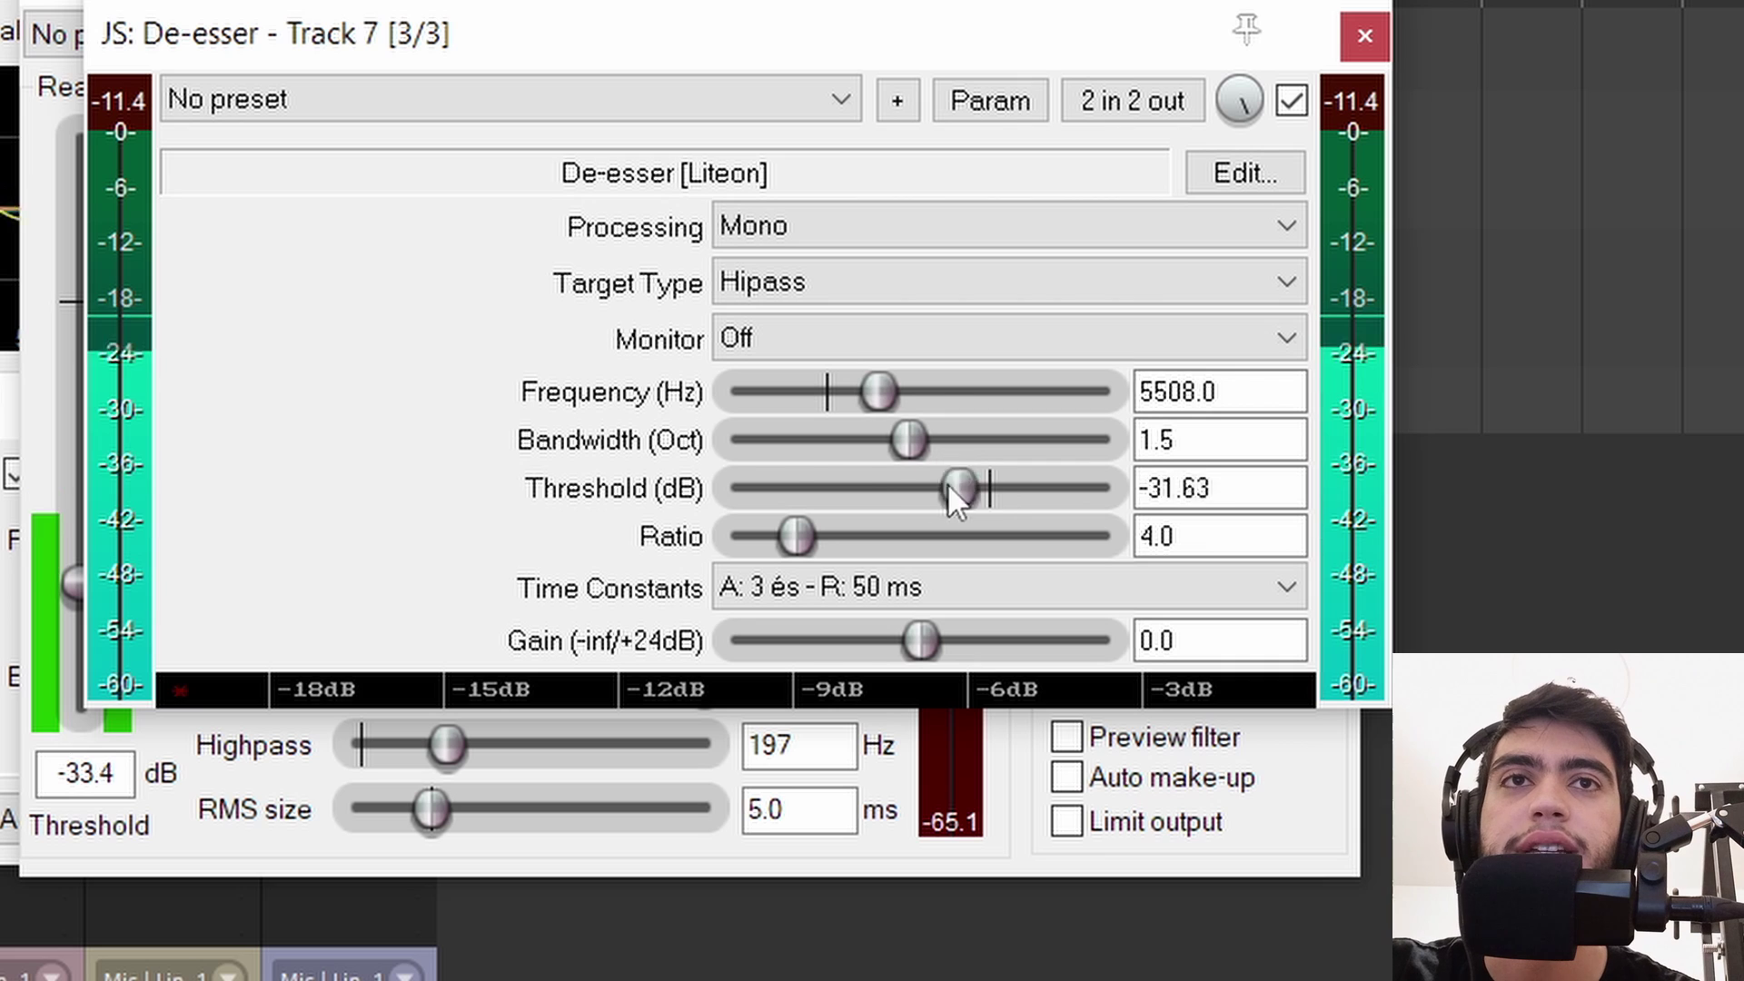
# Set the De-esser's frequency to 5508 Hz, threshold to -80 dB and target type to Bandpass.
pyautogui.moveTo(767, 480); pyautogui.dragTo(800, 483)
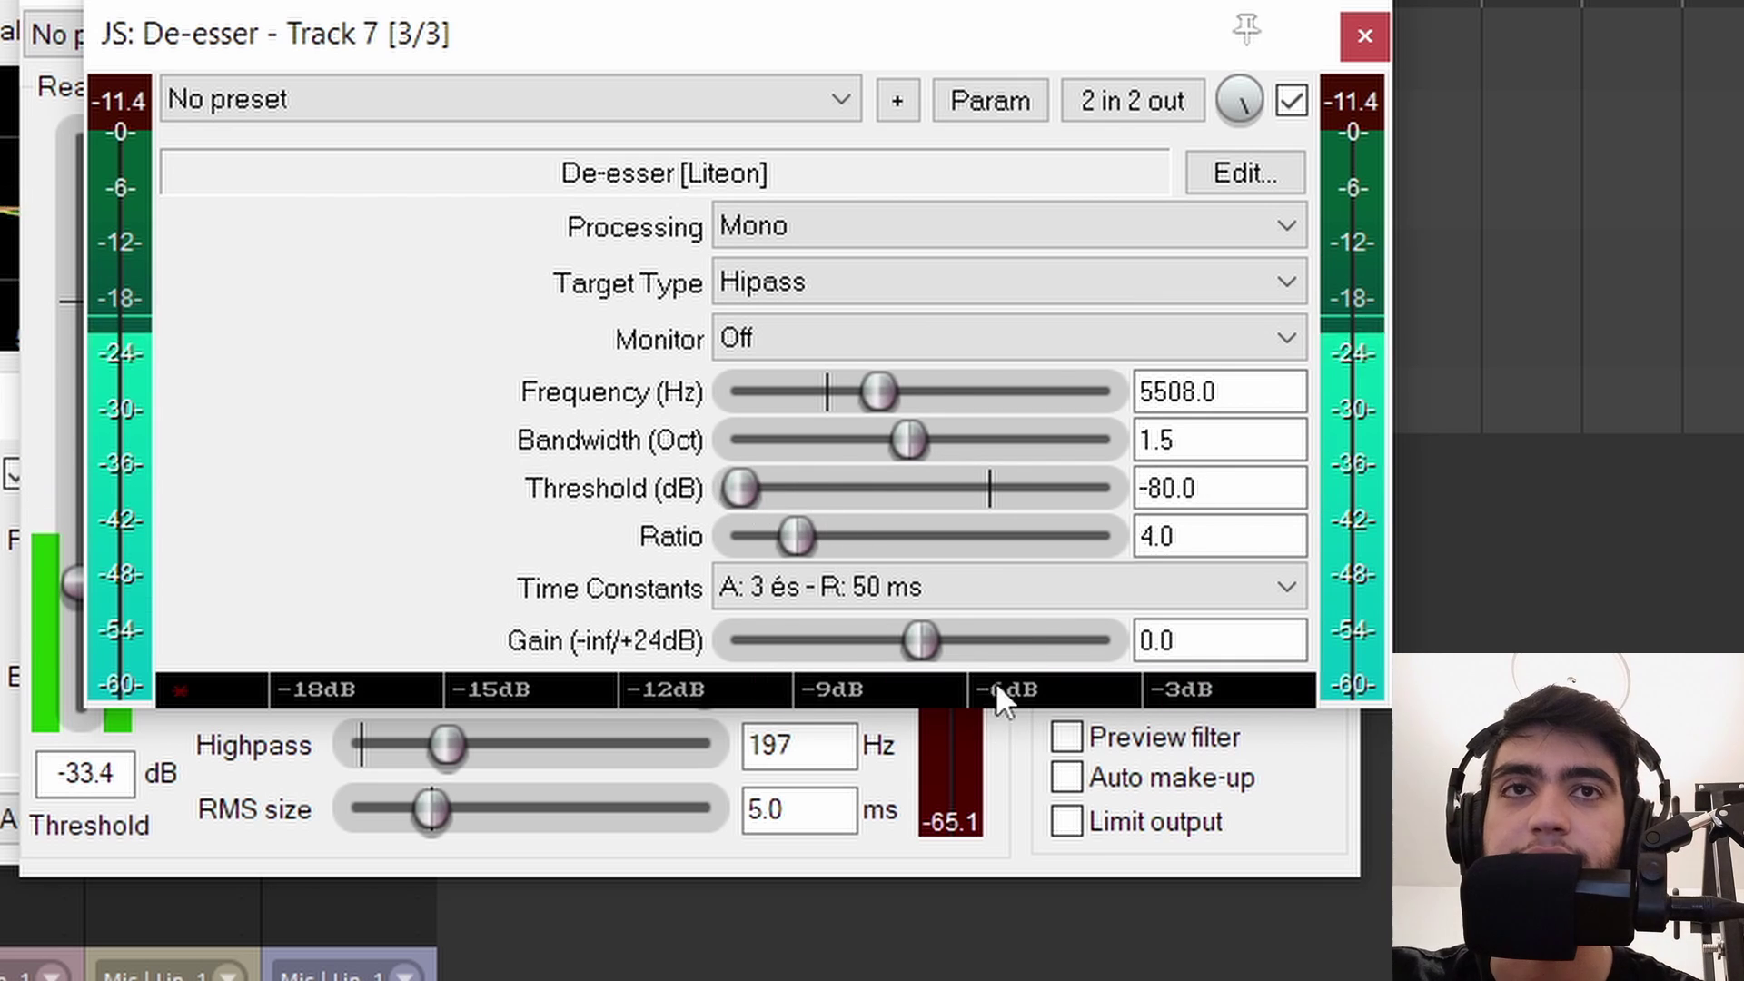
pyautogui.click(790, 285)
pyautogui.click(768, 332)
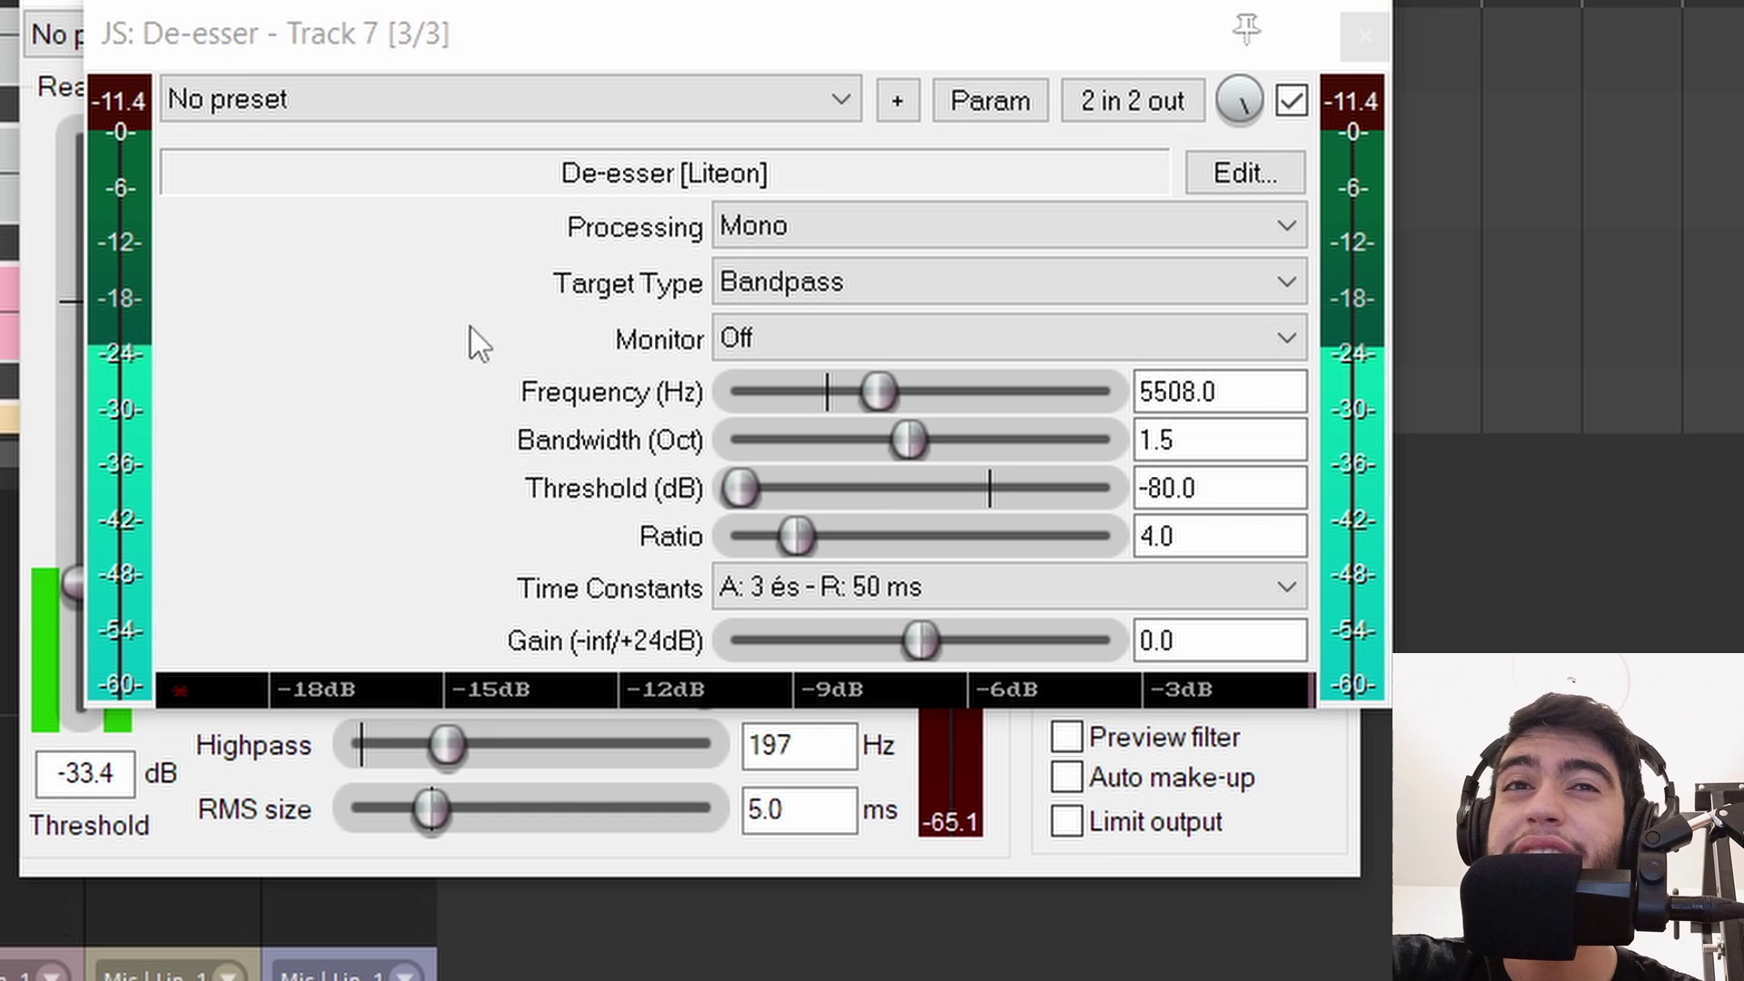
# Try Stereo processing in the De-esser and switch it back to Mono.
pyautogui.click(926, 231)
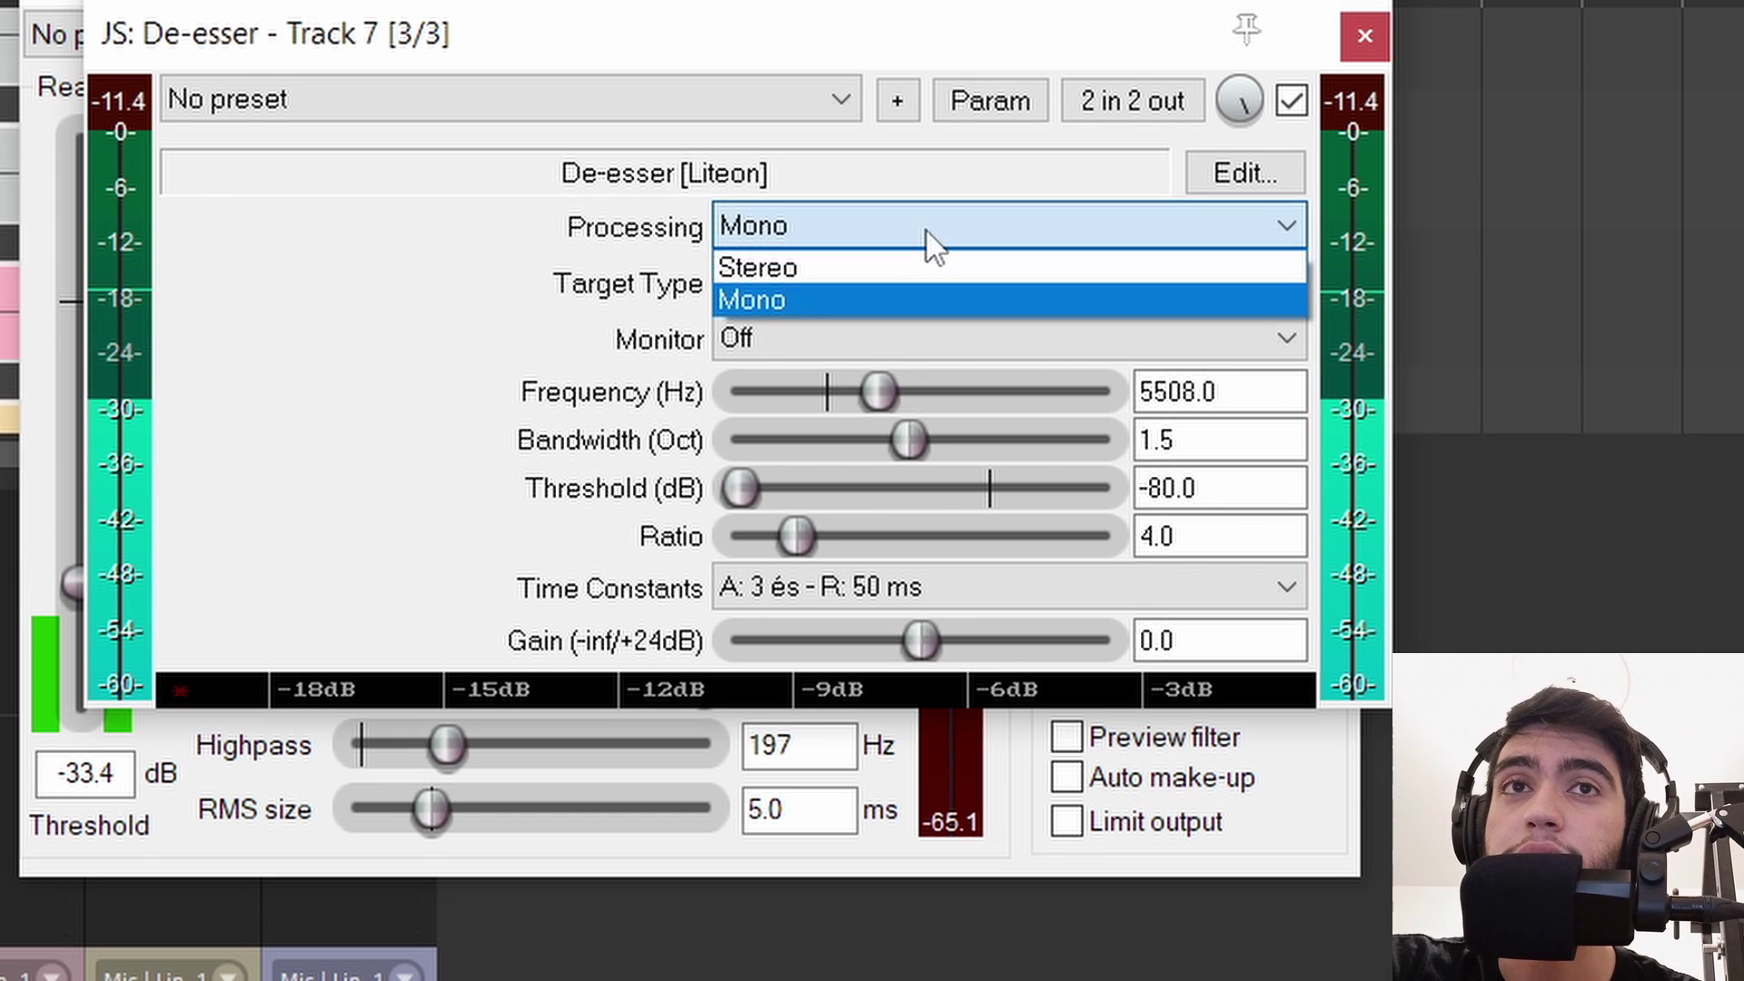
pyautogui.click(927, 231)
pyautogui.click(777, 209)
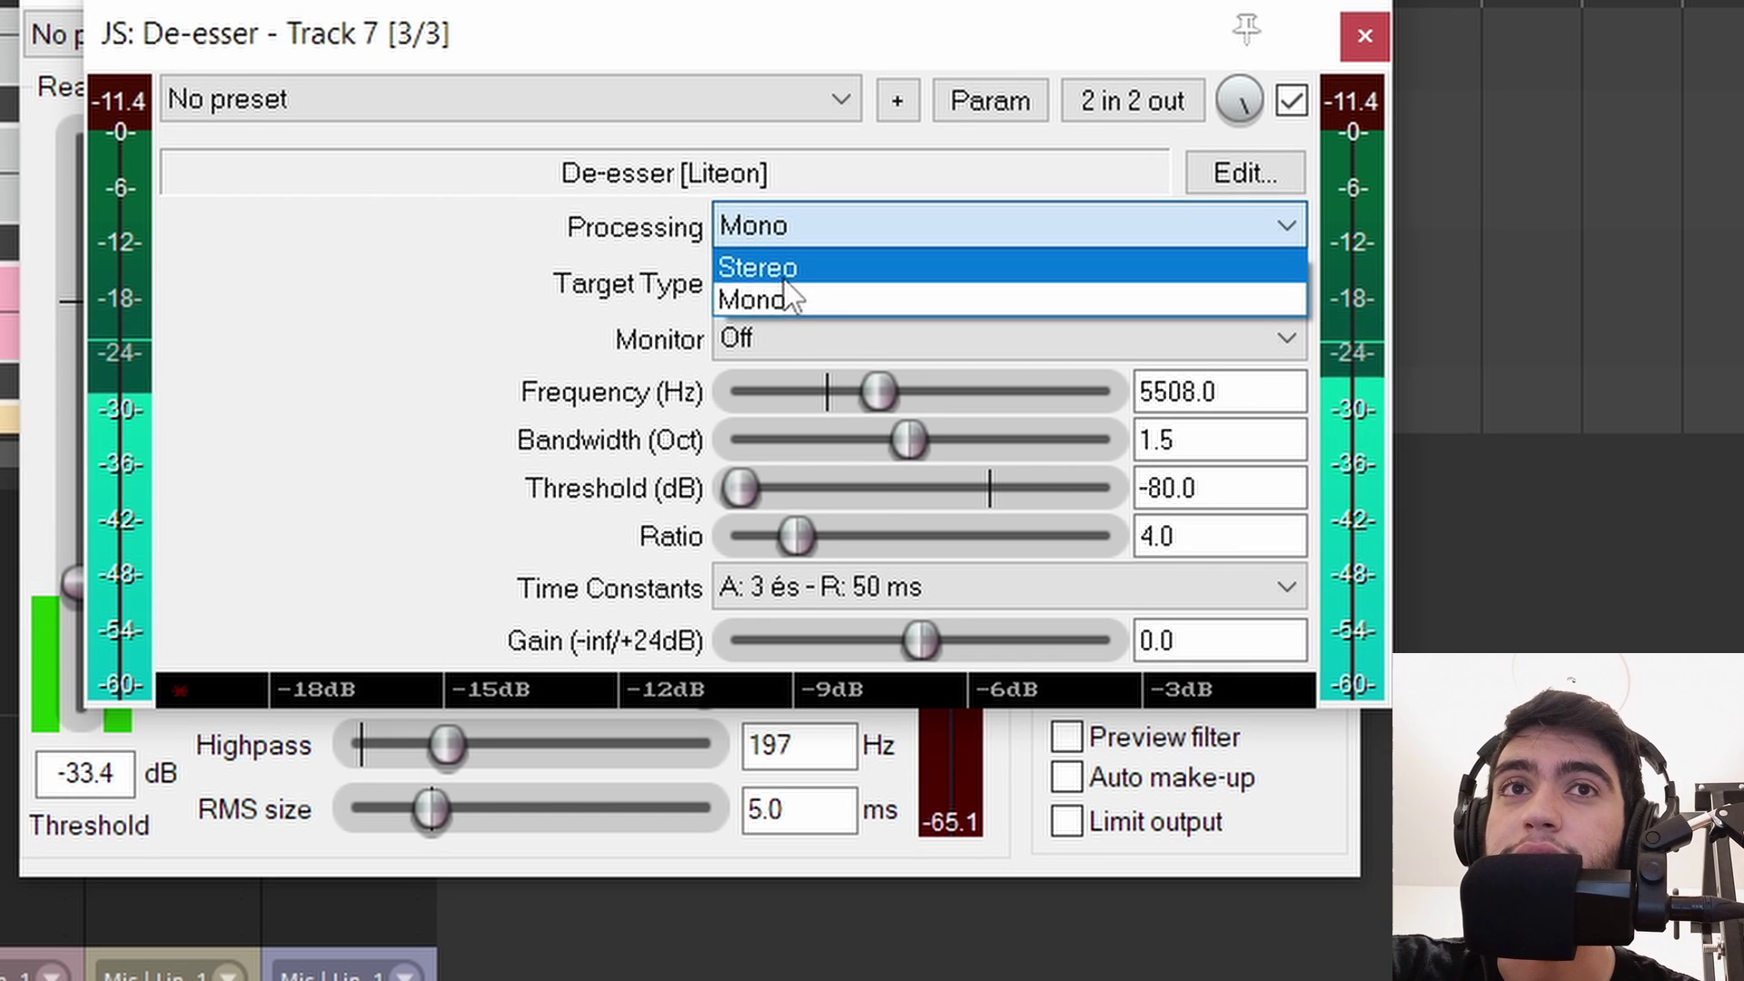
pyautogui.click(797, 265)
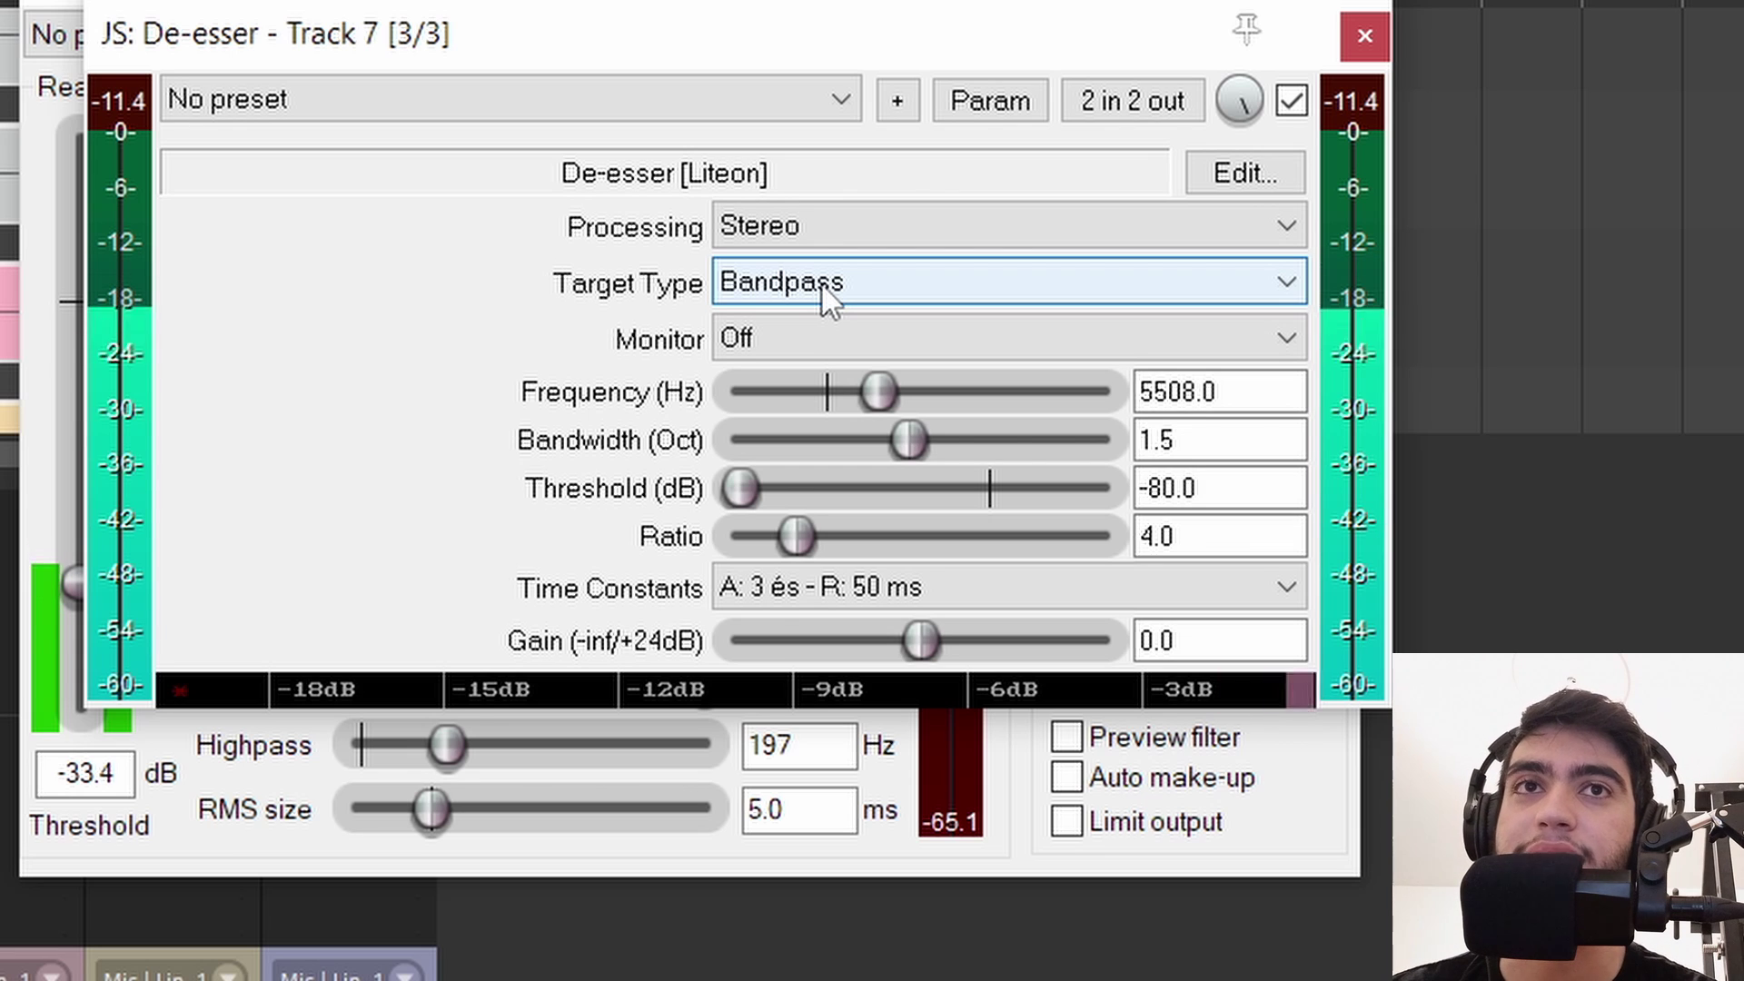
pyautogui.click(796, 226)
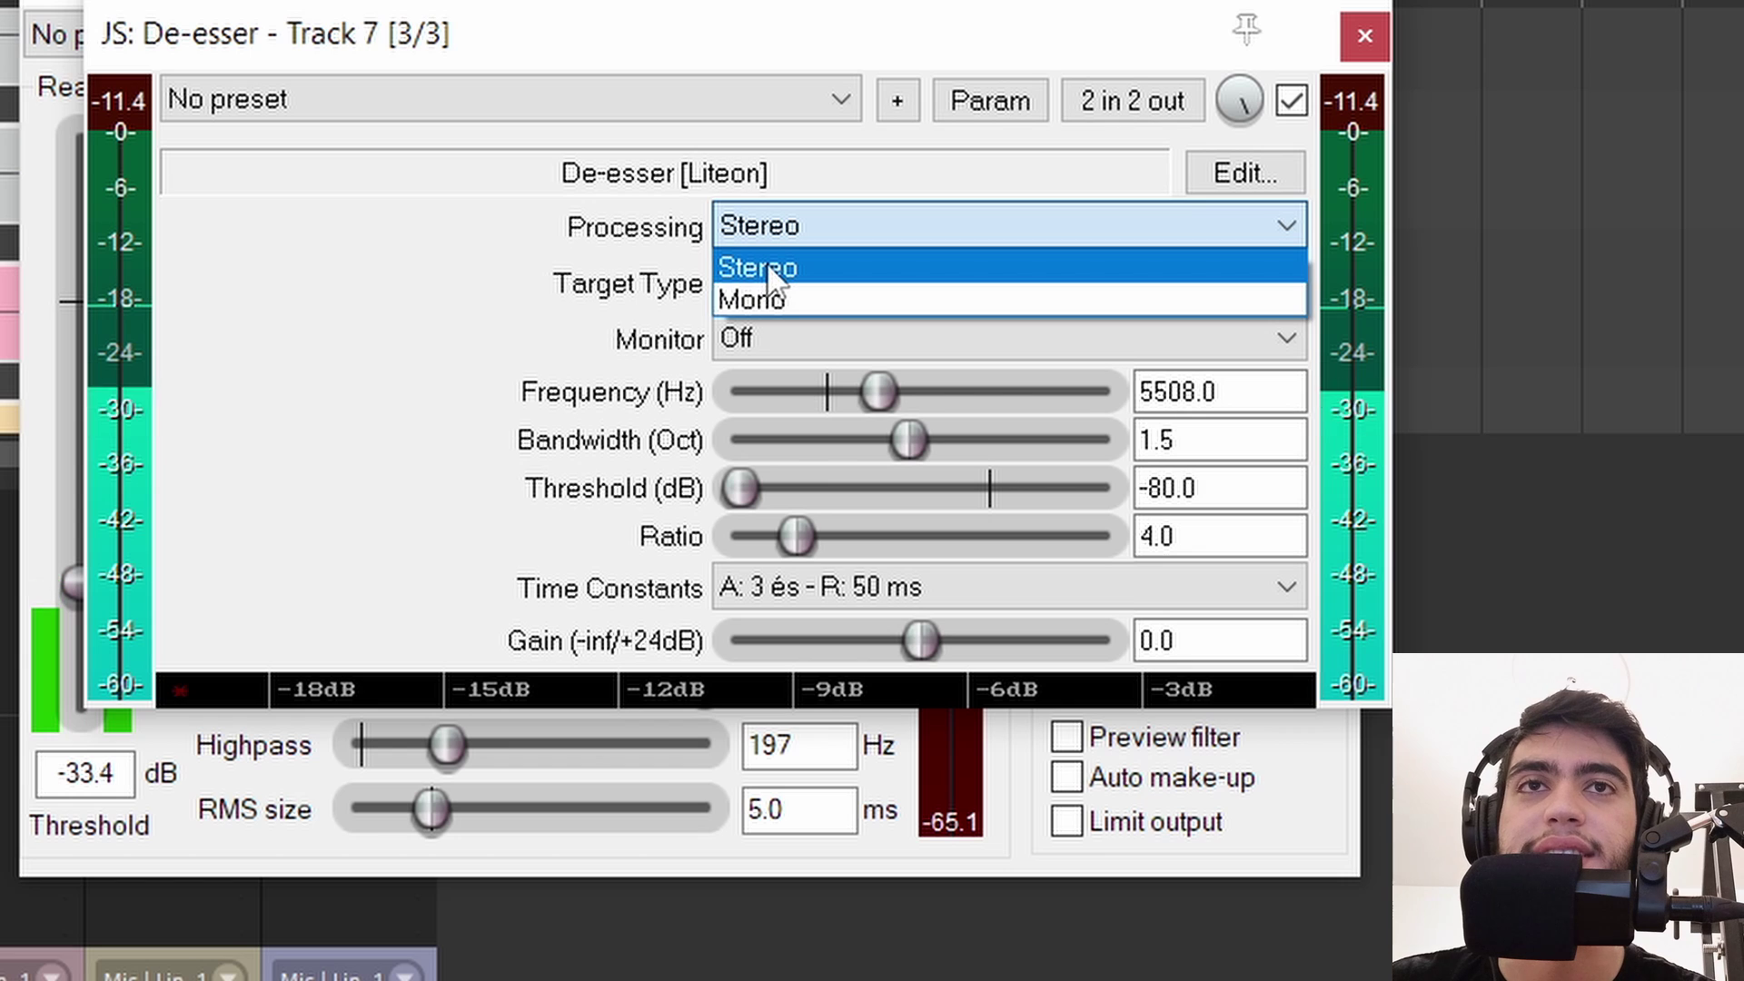
pyautogui.click(768, 269)
pyautogui.click(763, 229)
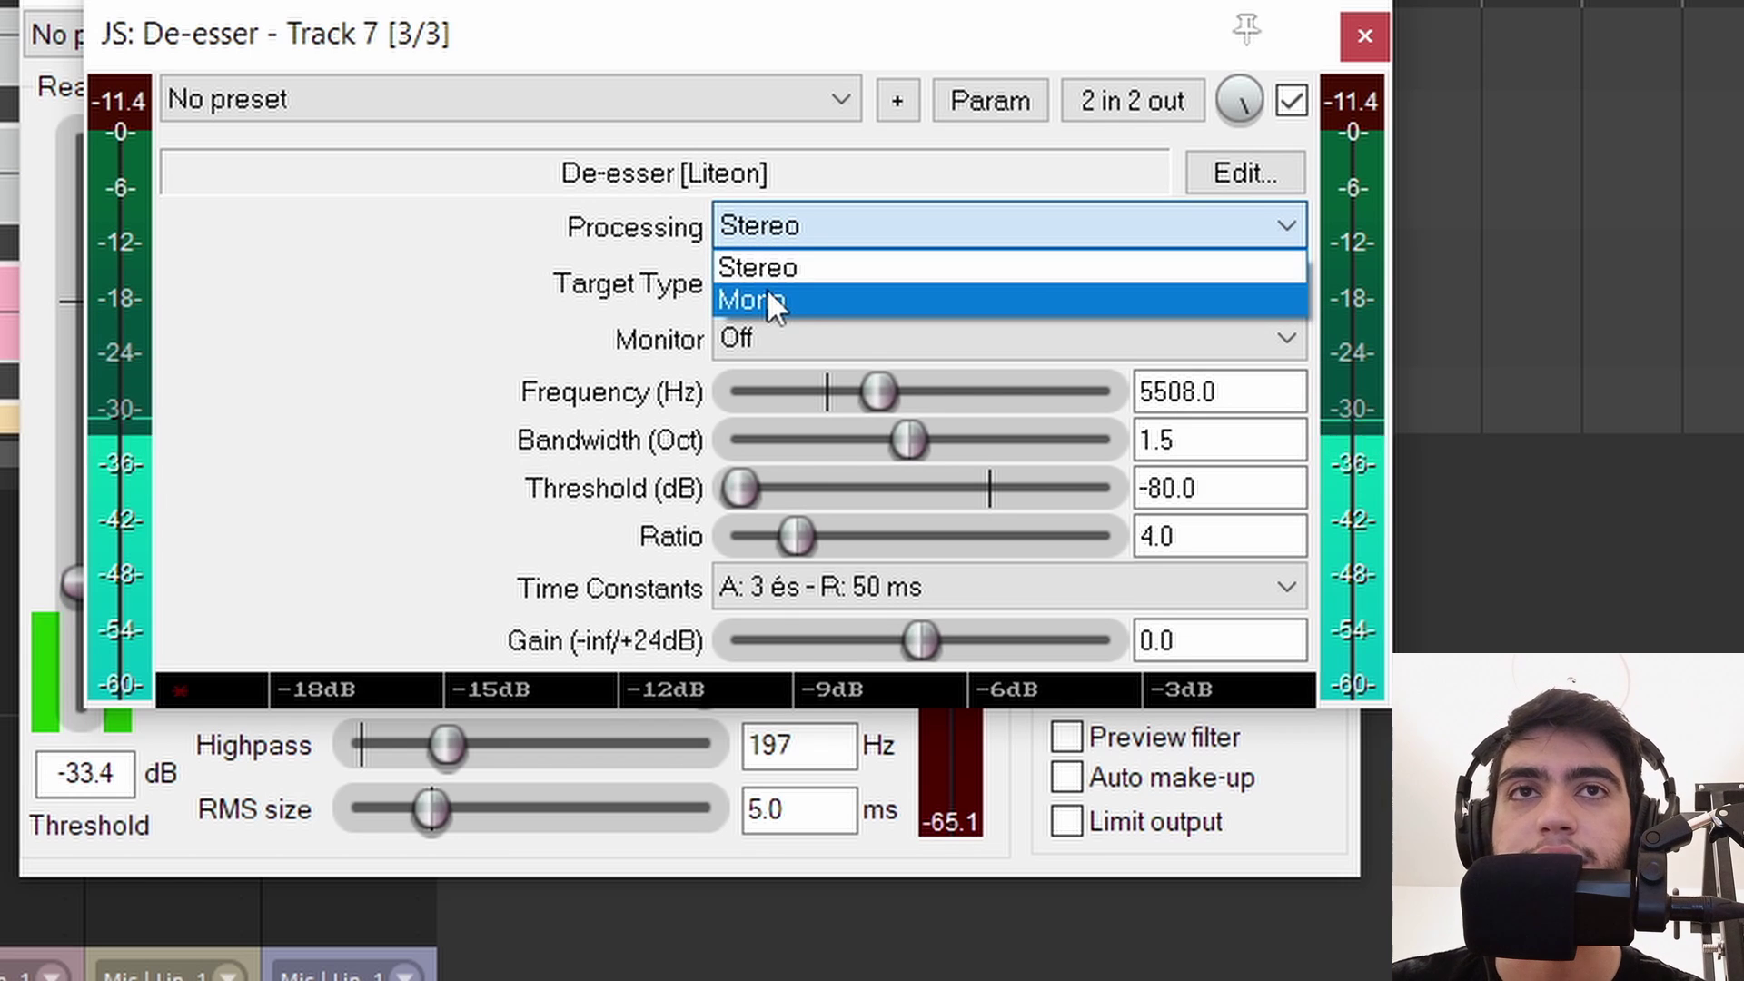
pyautogui.click(768, 297)
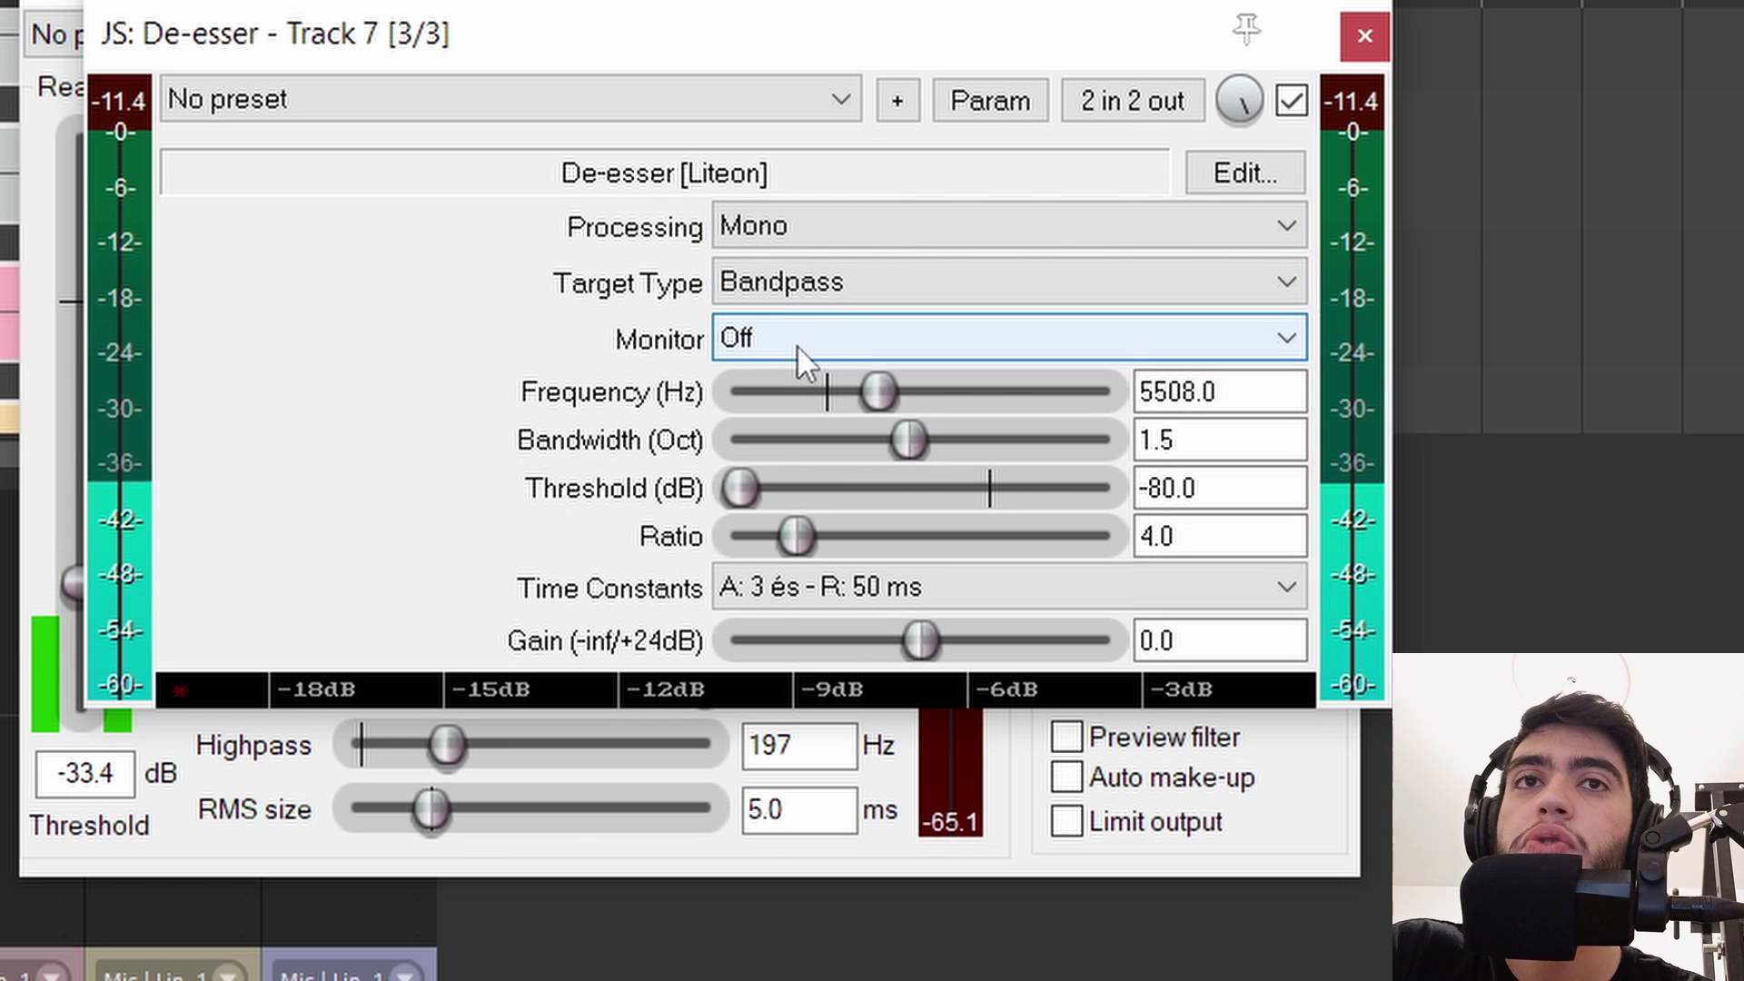
# Turn the De-esser's monitoring on to hear the affected band and switch it off again.
pyautogui.click(774, 344)
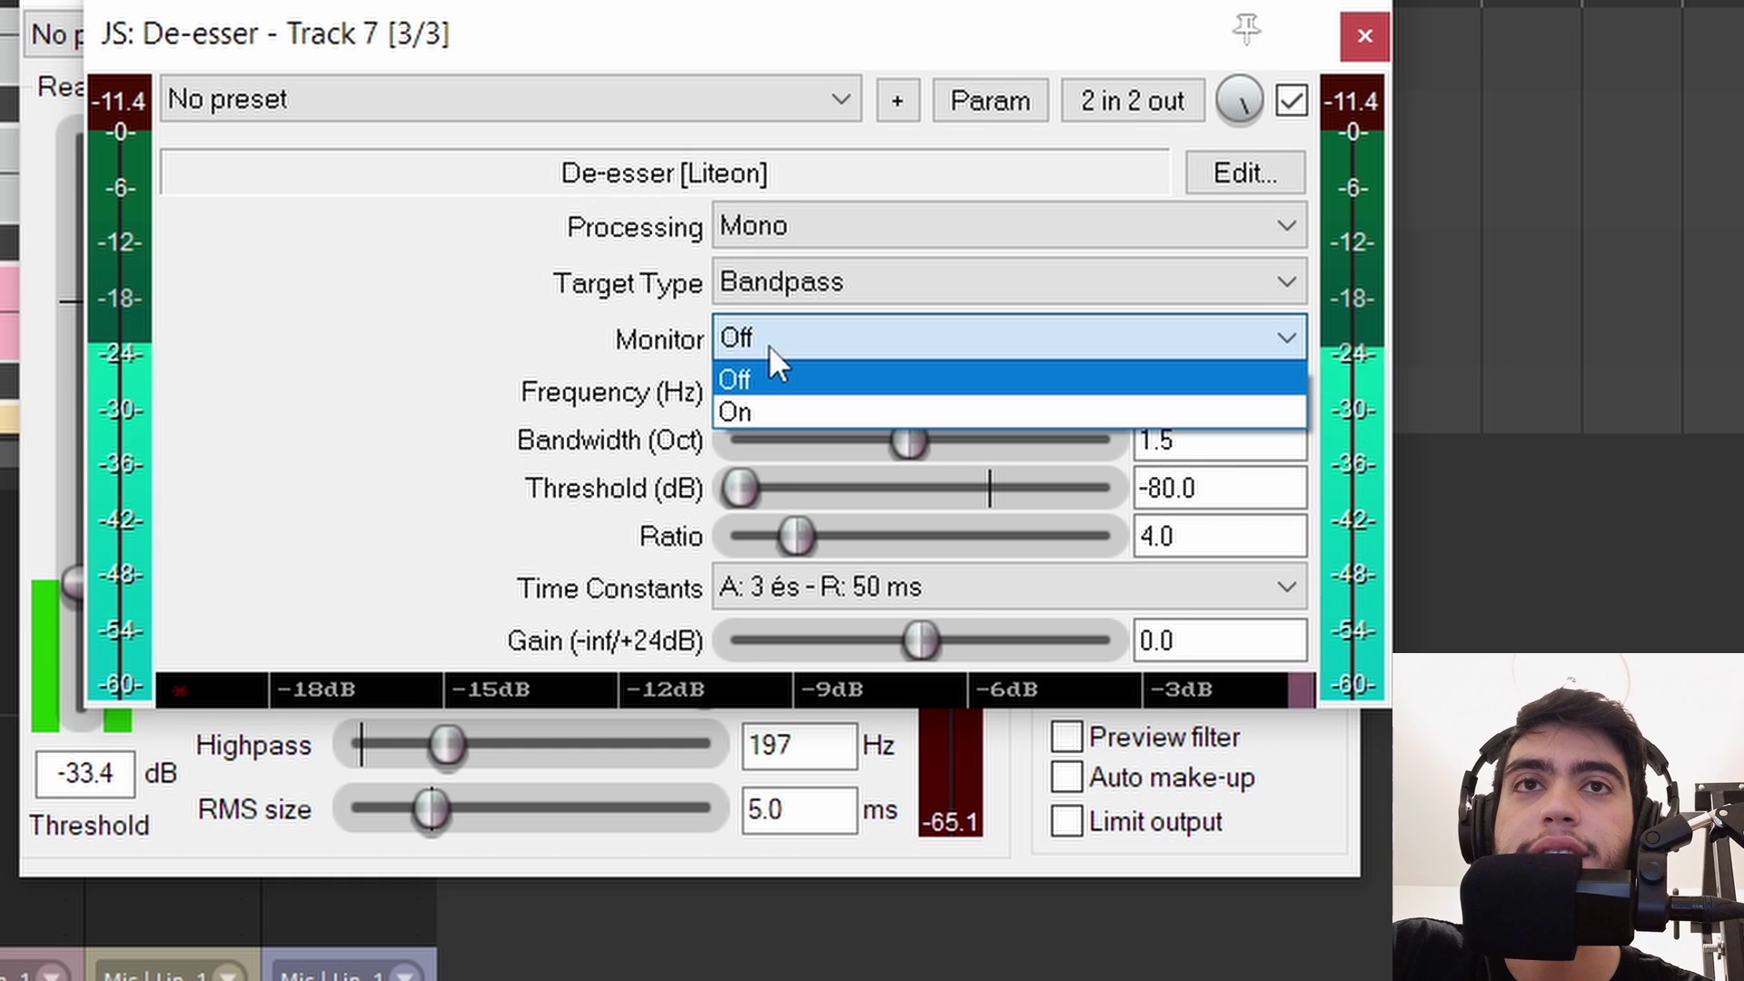
pyautogui.click(749, 413)
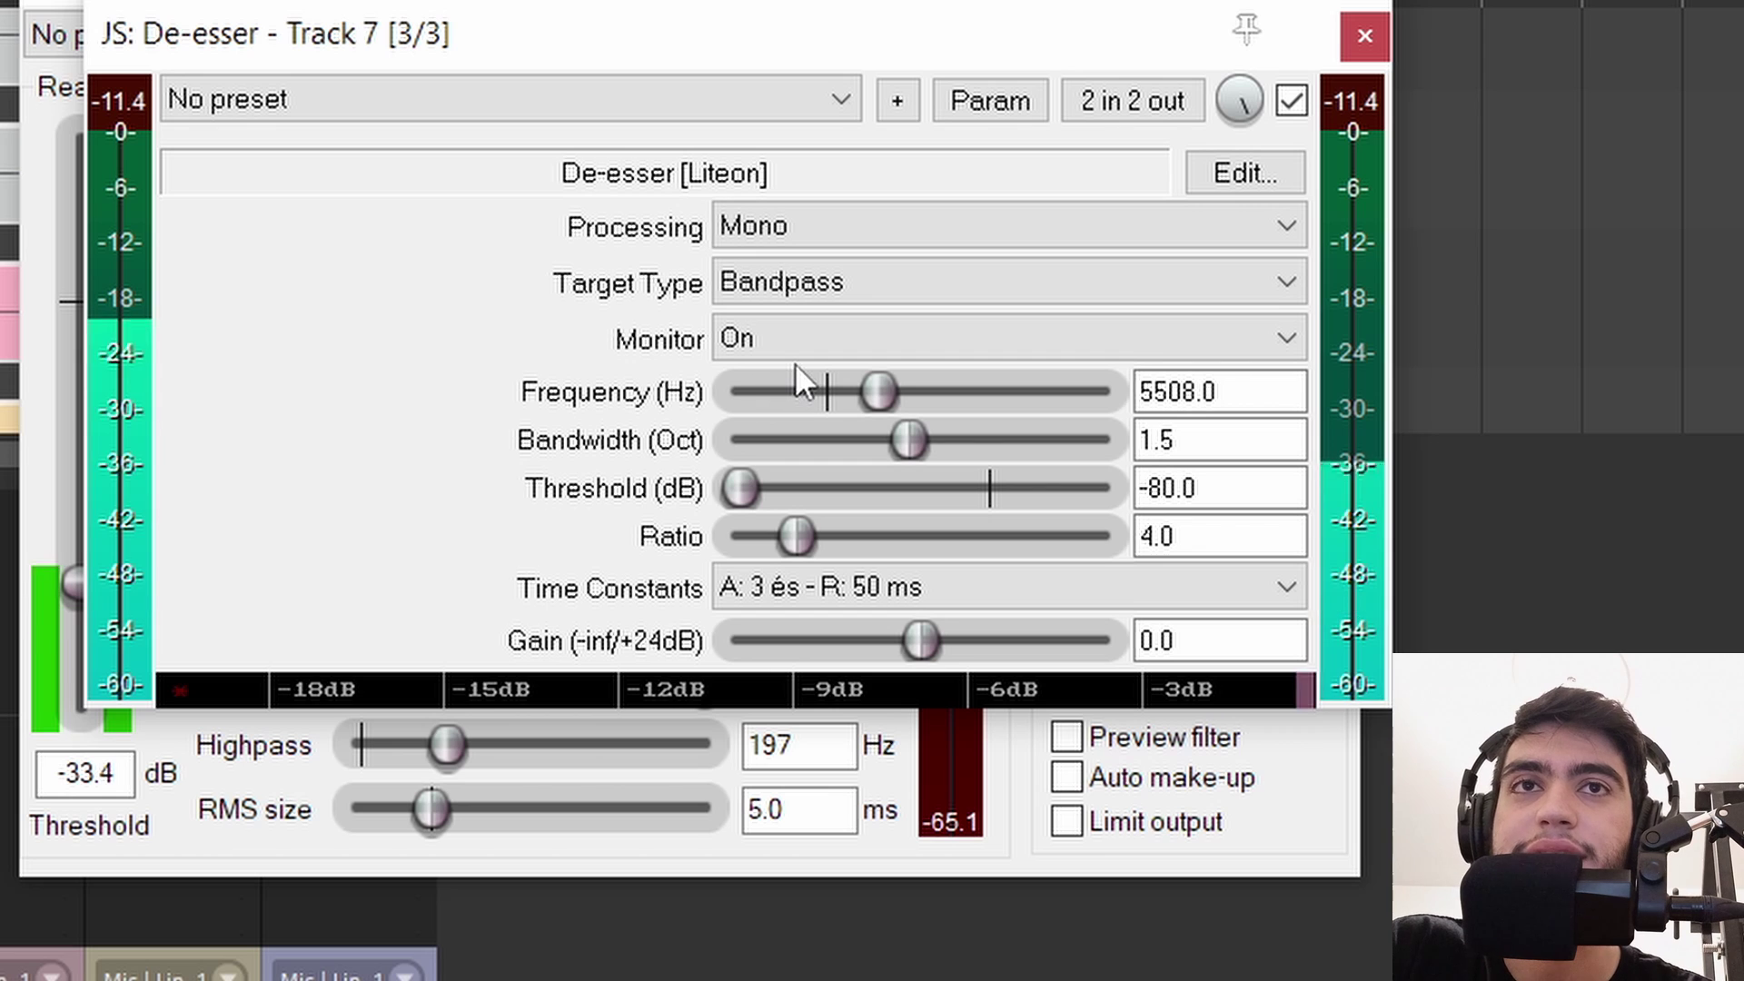
pyautogui.click(794, 361)
pyautogui.click(788, 380)
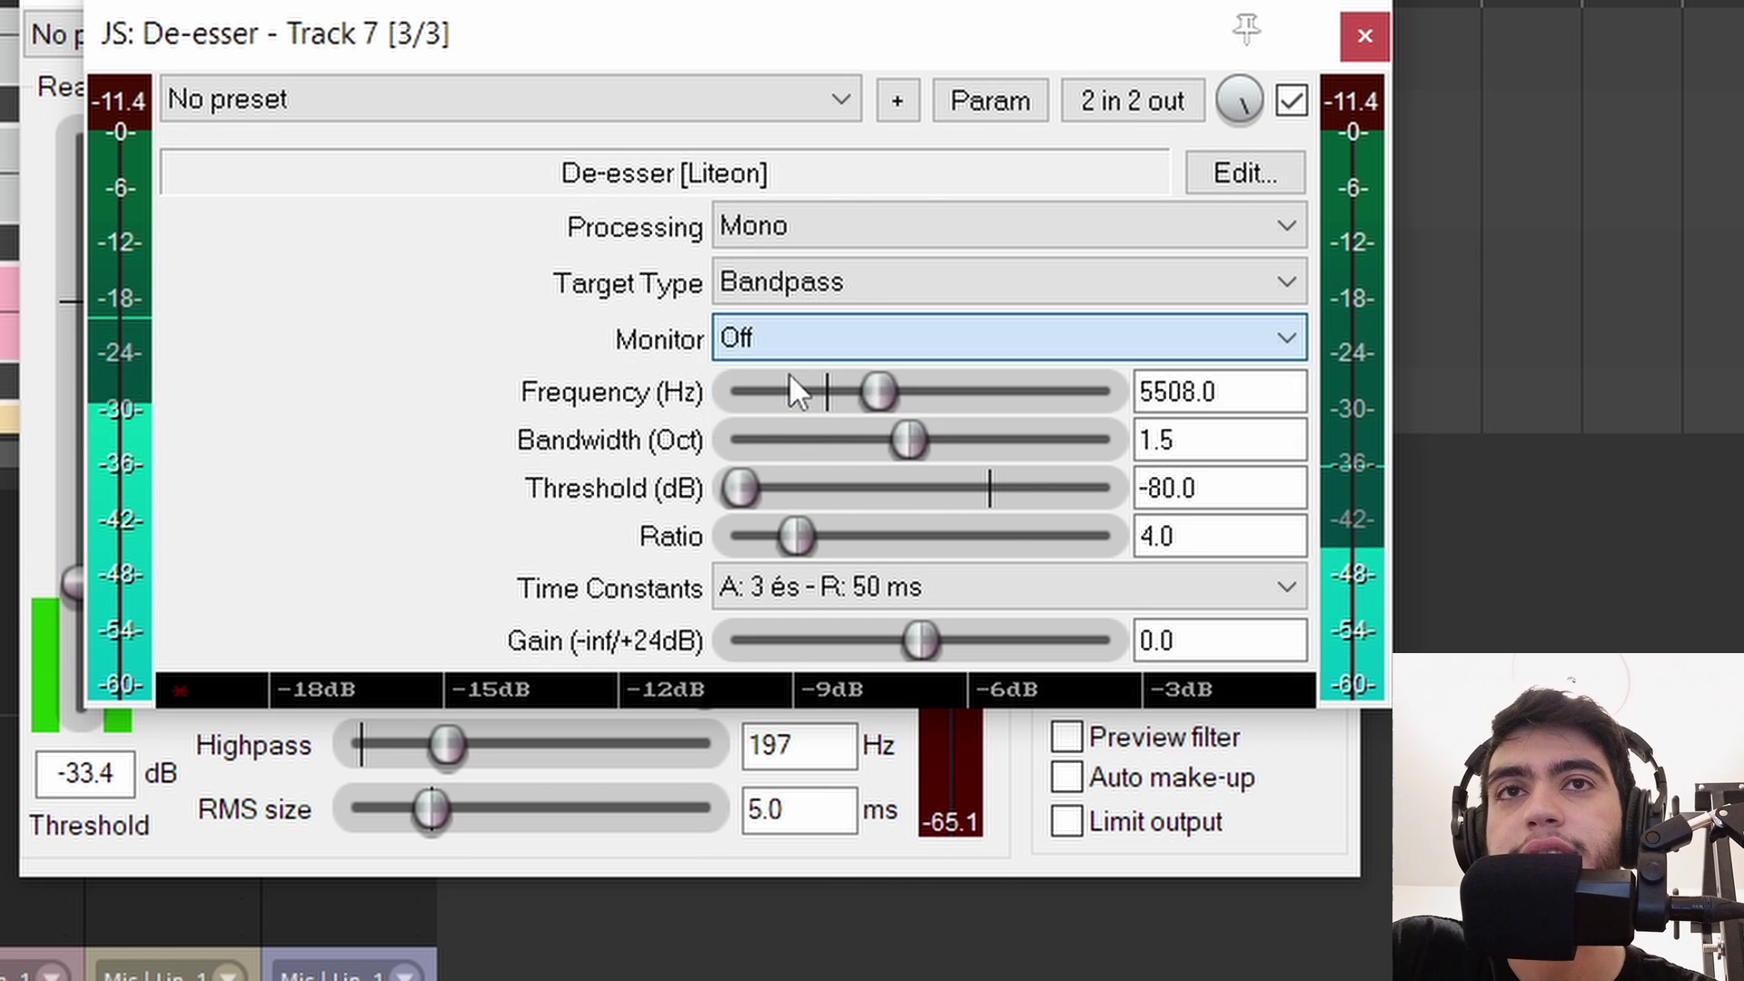
# Set the De-esser's bandwidth to 1.682 octaves and threshold to -55.7 dB, and raise its ratio above 4.
pyautogui.moveTo(1163, 189); pyautogui.dragTo(1431, 266)
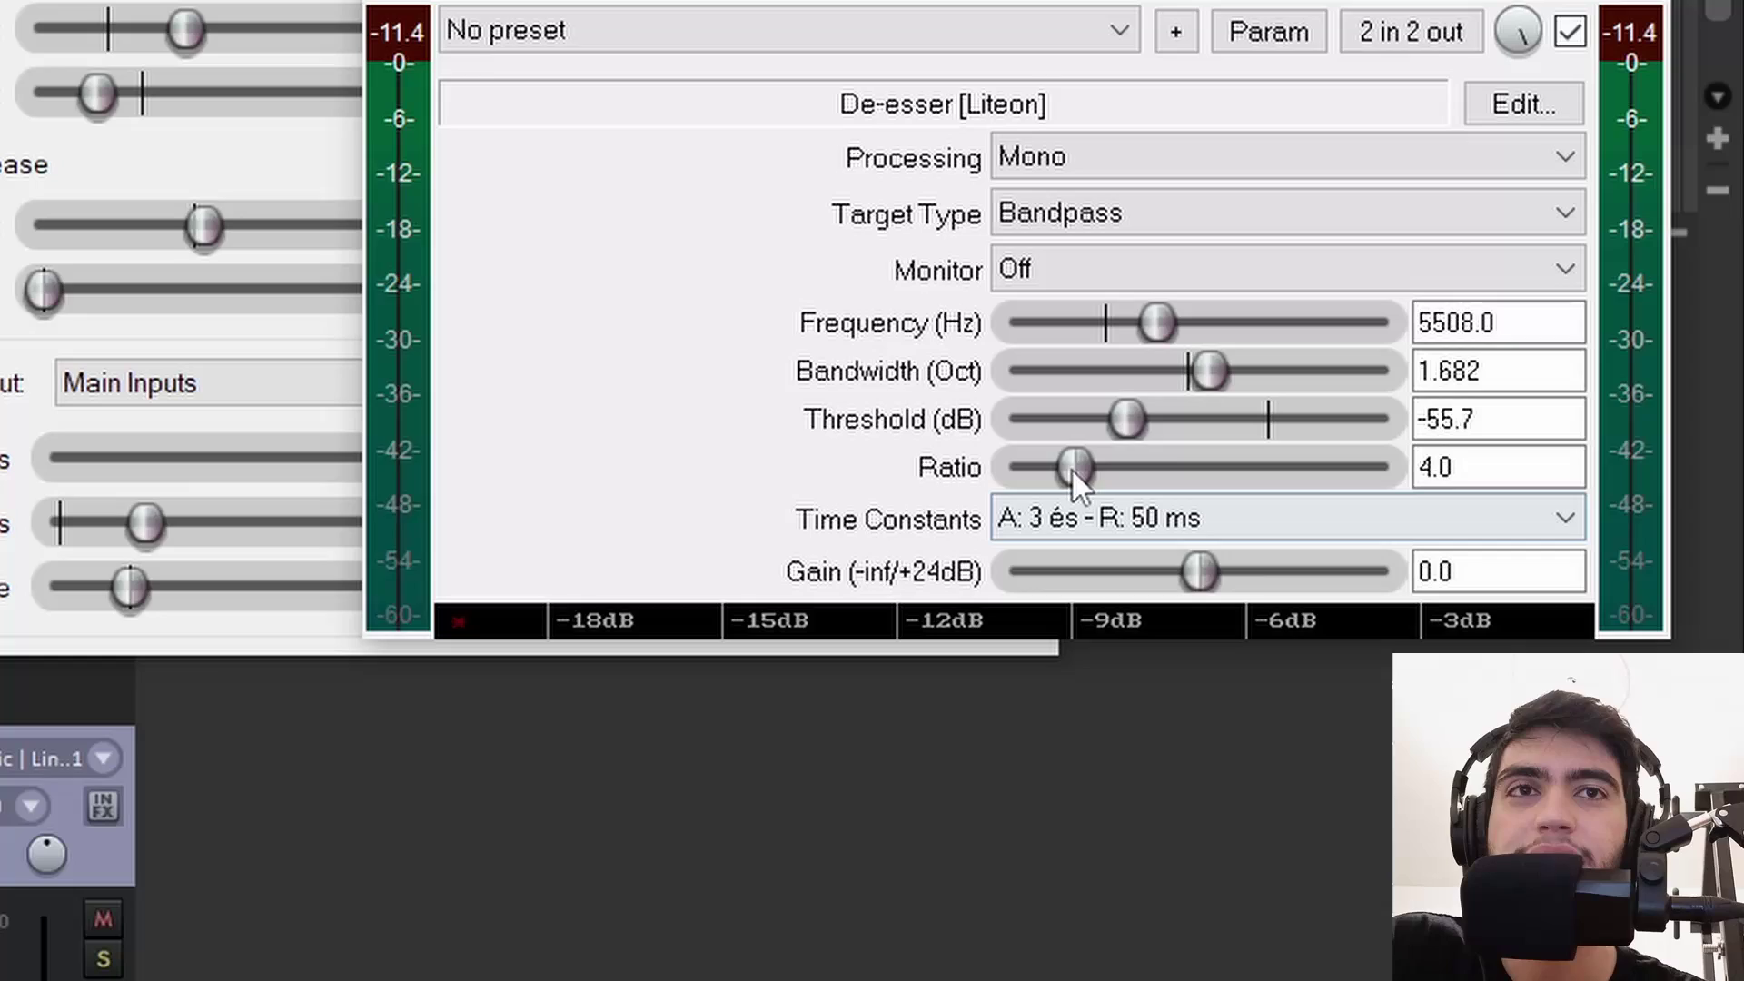
pyautogui.moveTo(1435, 483); pyautogui.dragTo(1441, 489)
pyautogui.moveTo(1087, 483); pyautogui.dragTo(1135, 469)
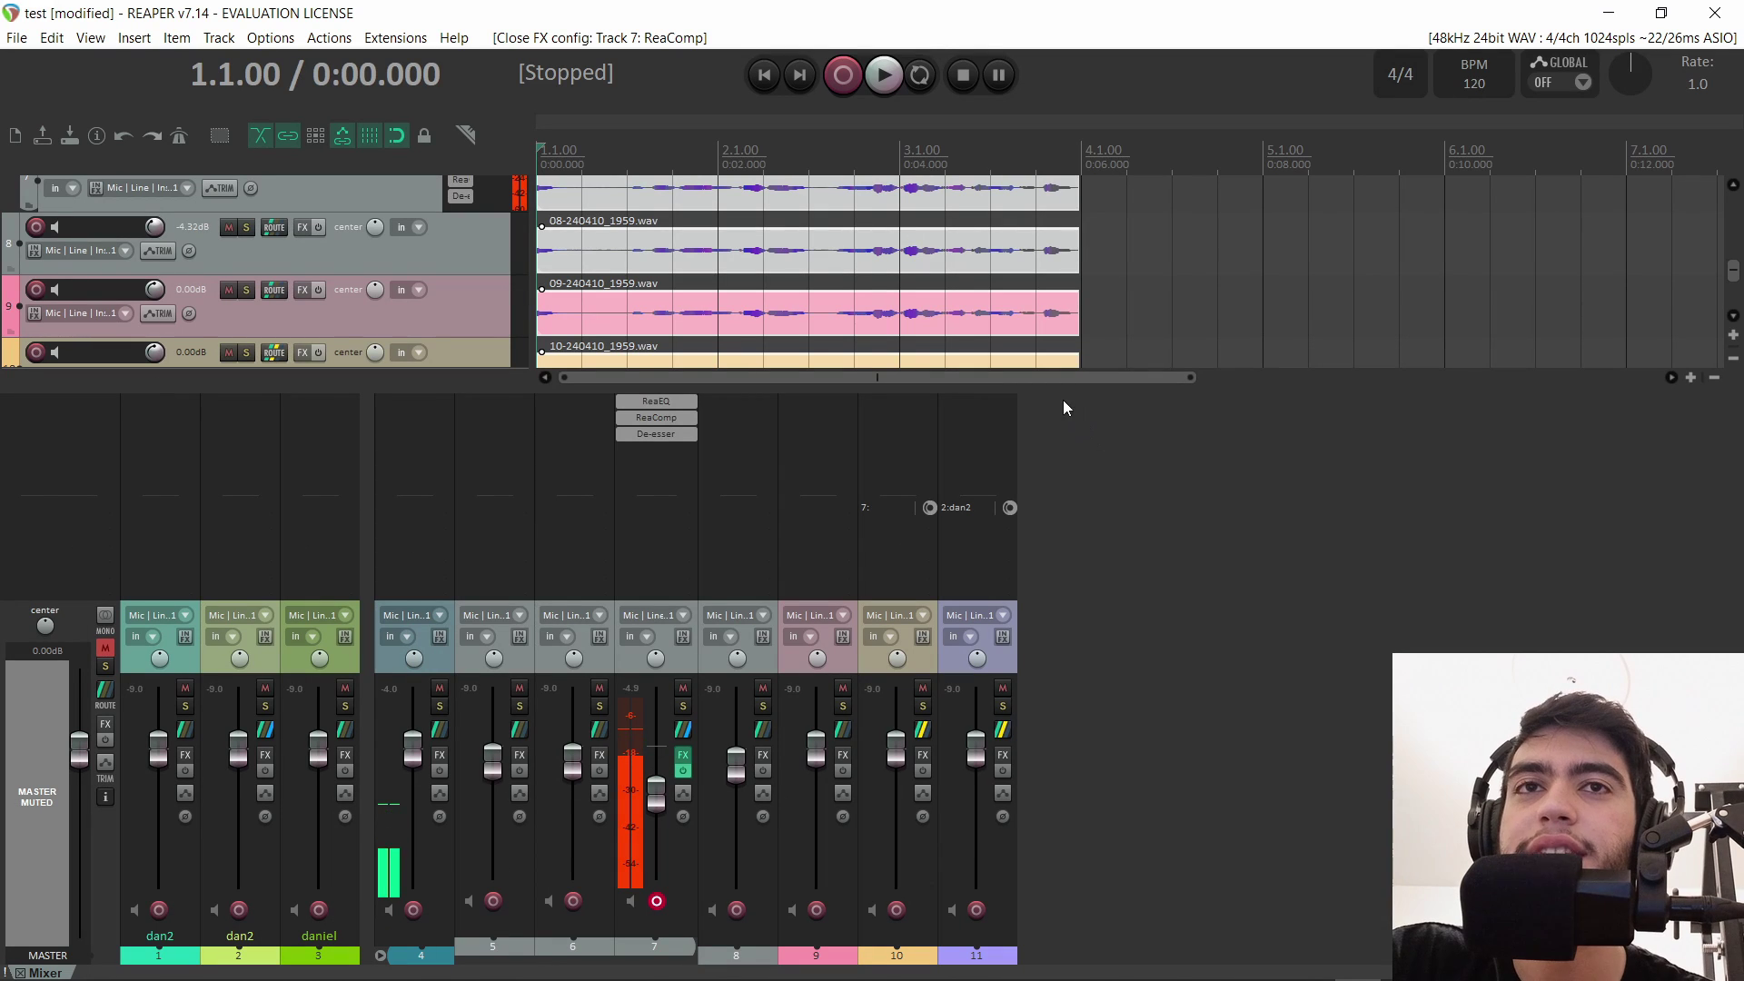
# Enlarge the arrange area and cut all recorded items from the timeline.
pyautogui.moveTo(1047, 389); pyautogui.dragTo(1053, 618)
pyautogui.moveTo(1127, 510); pyautogui.dragTo(396, 107)
pyautogui.hotkey('ctrl', 'x')
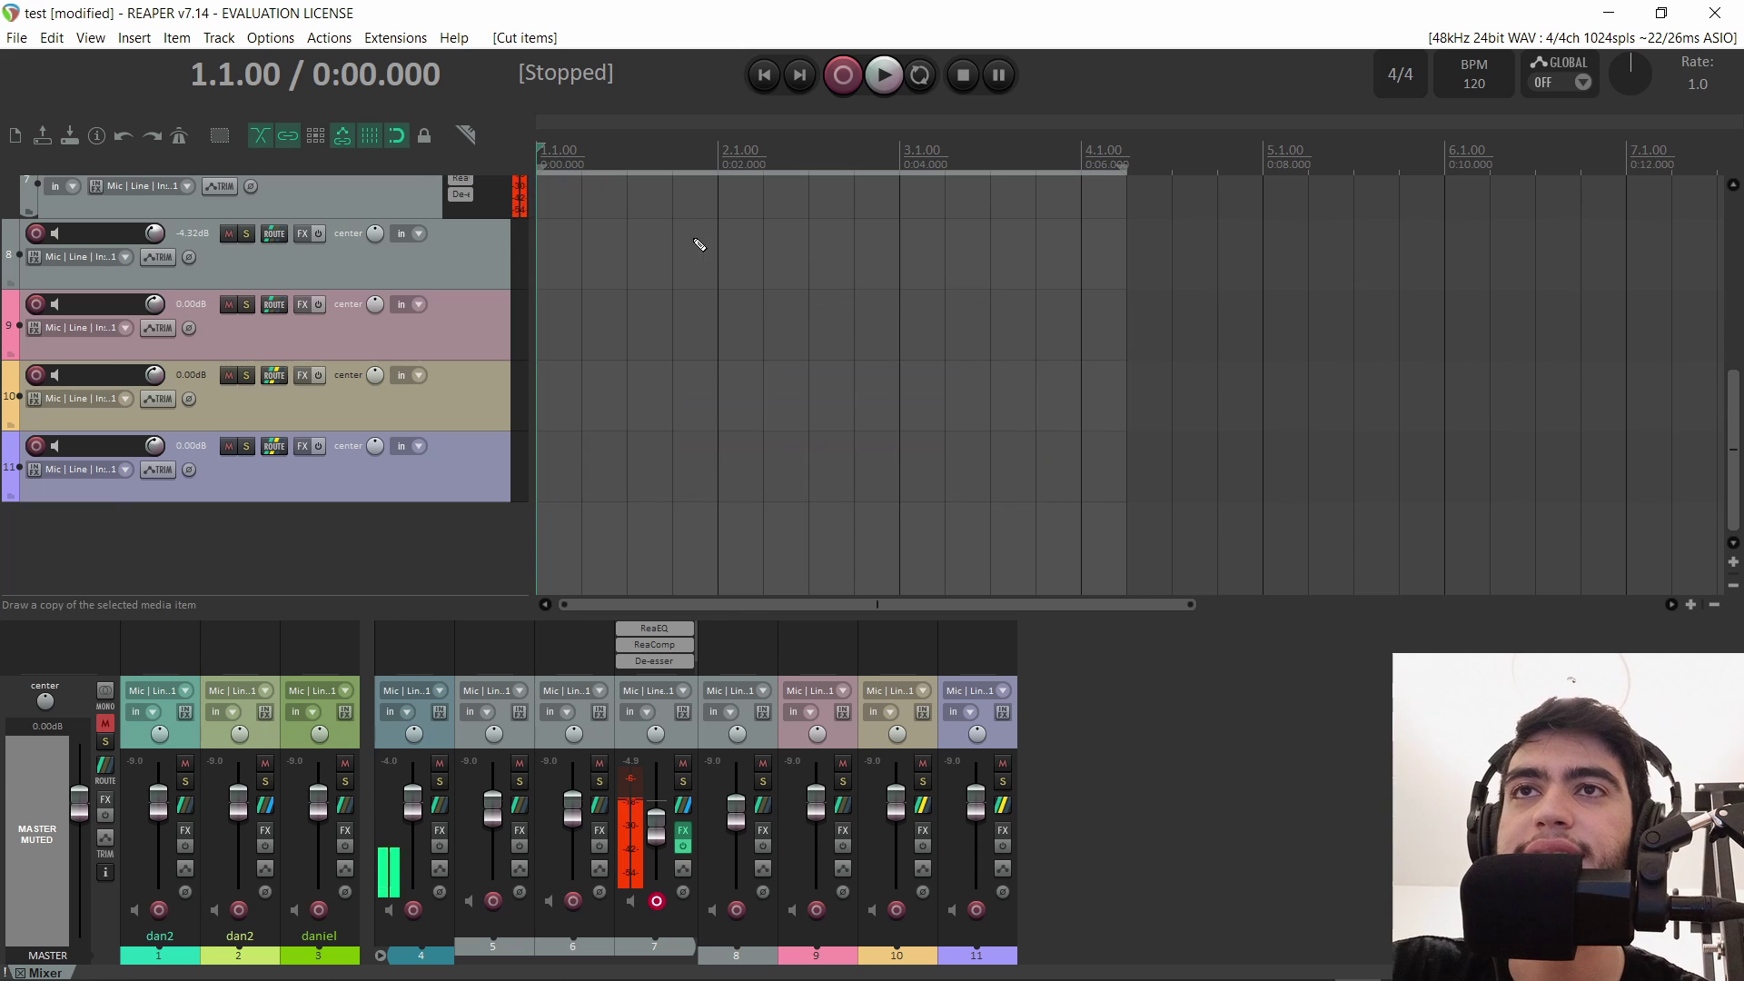
pyautogui.scroll(5, 716, 288)
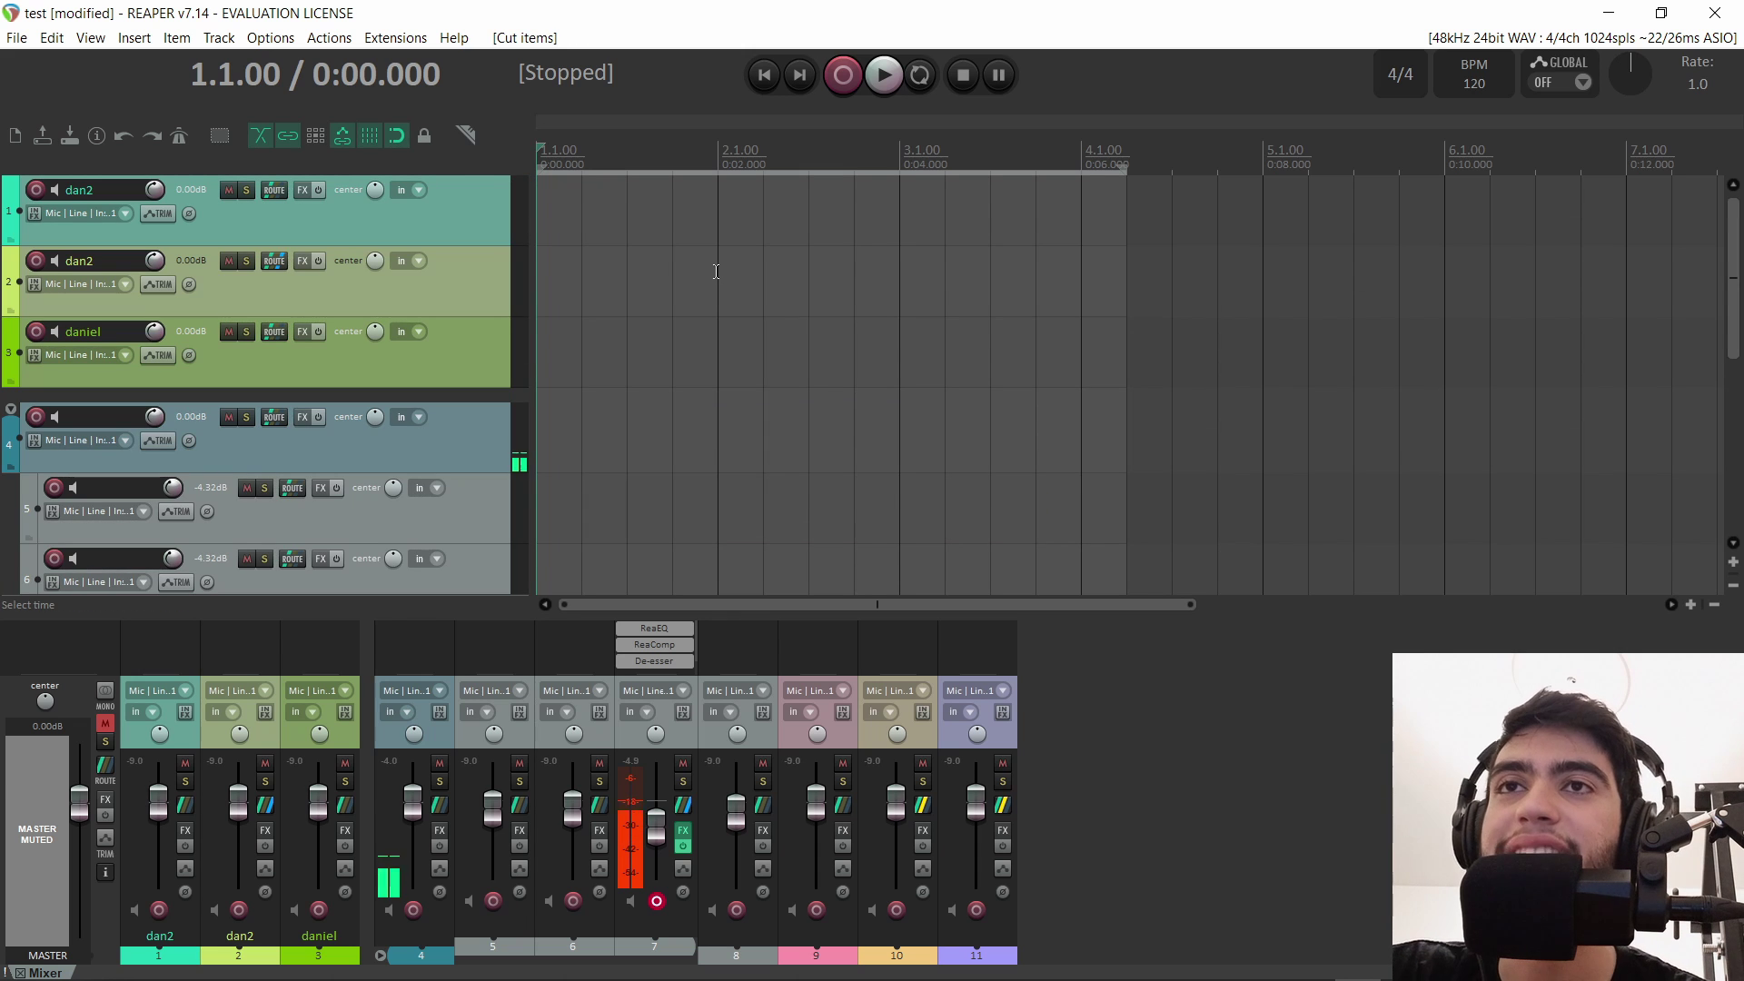
# Save the project as a template on the Desktop named "reaper livestream template v1.0.rpp".
pyautogui.click(17, 37)
pyautogui.click(18, 40)
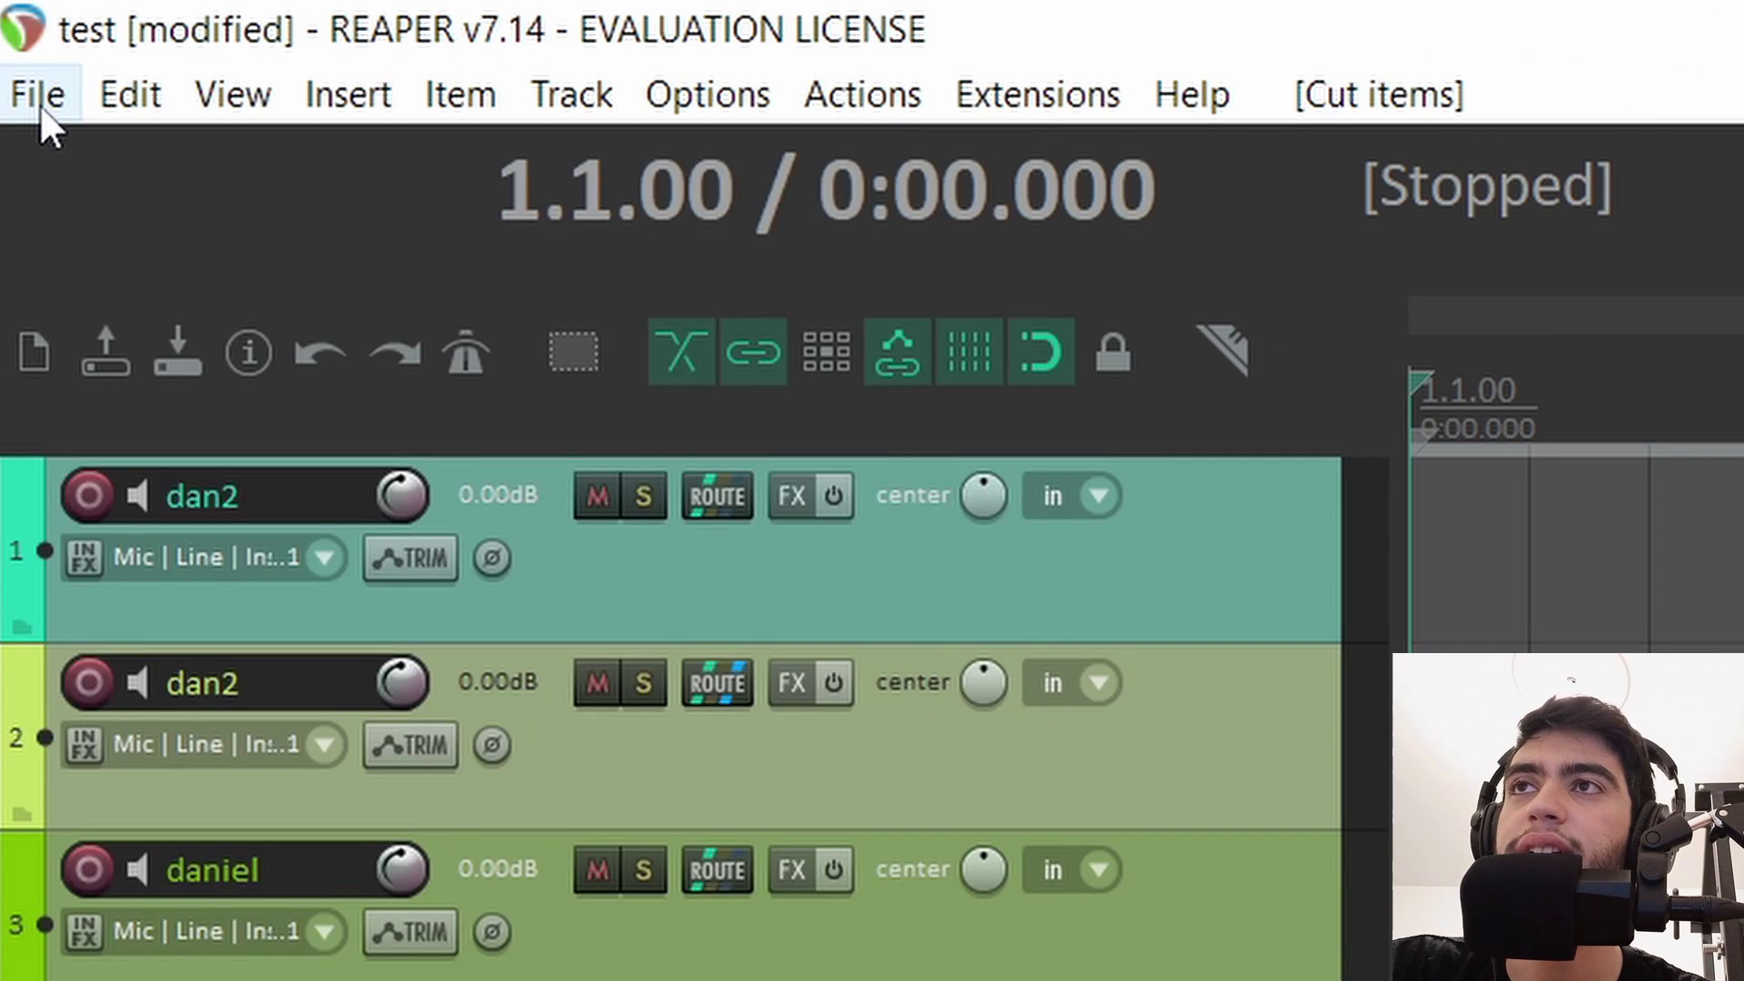
pyautogui.click(16, 37)
pyautogui.moveTo(275, 224)
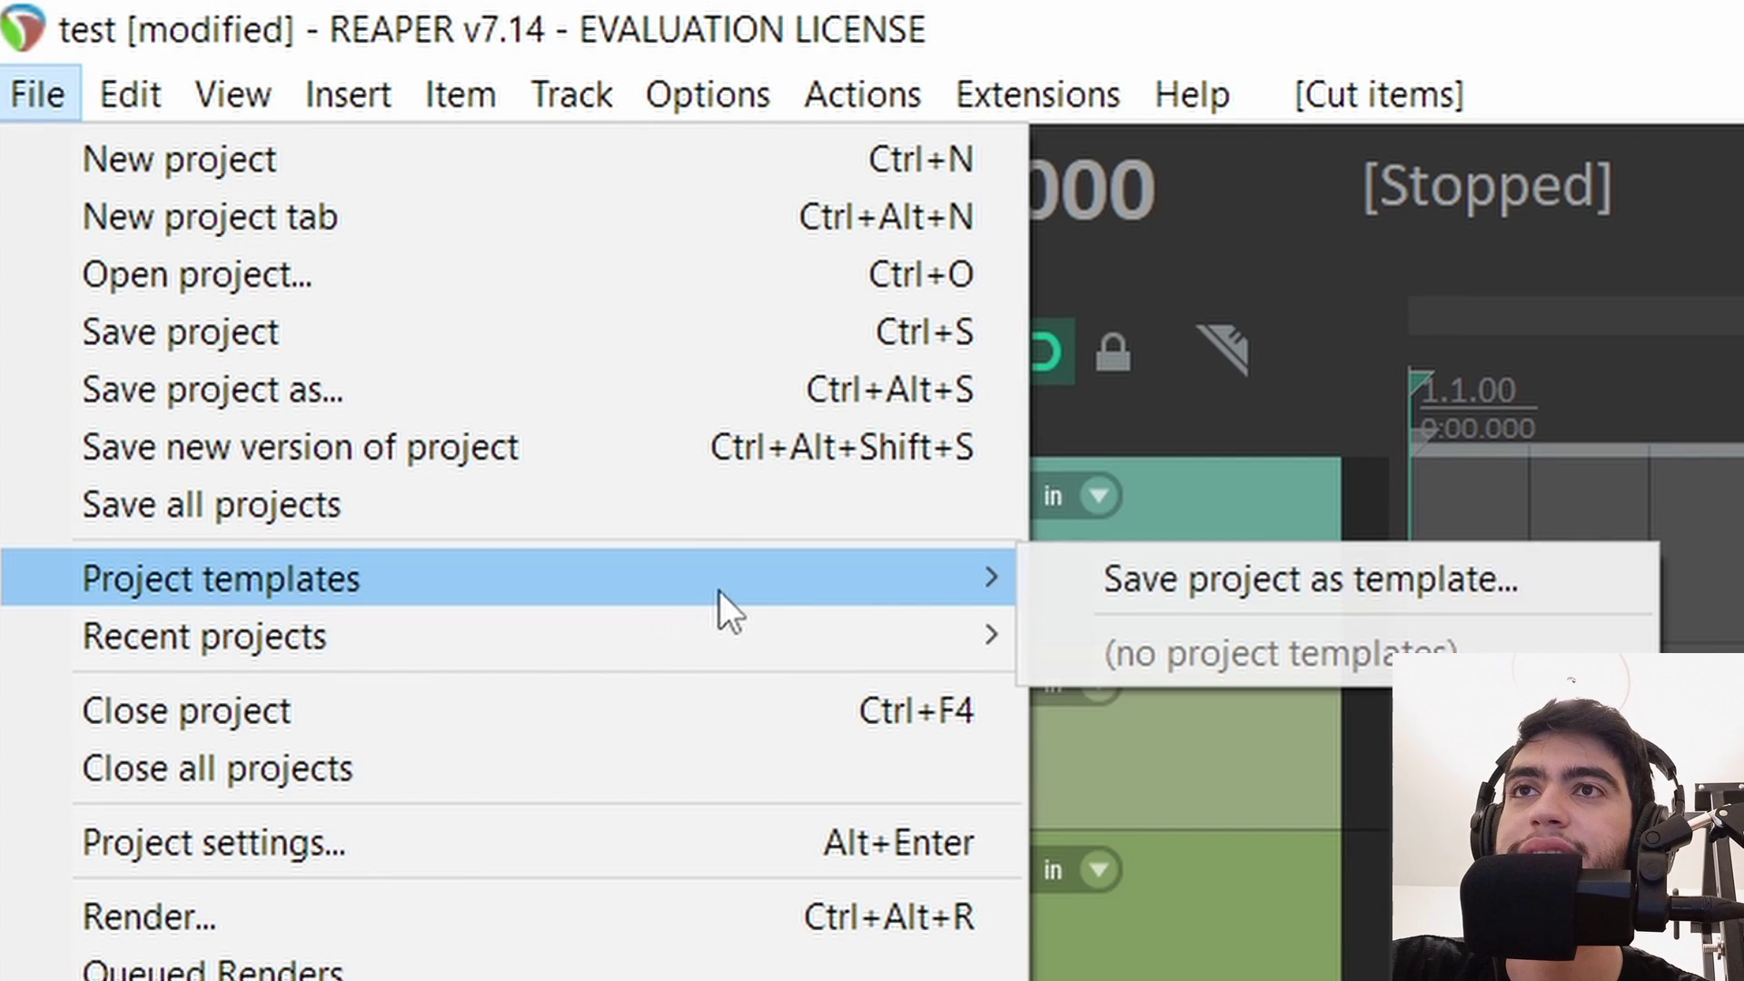
pyautogui.click(1228, 594)
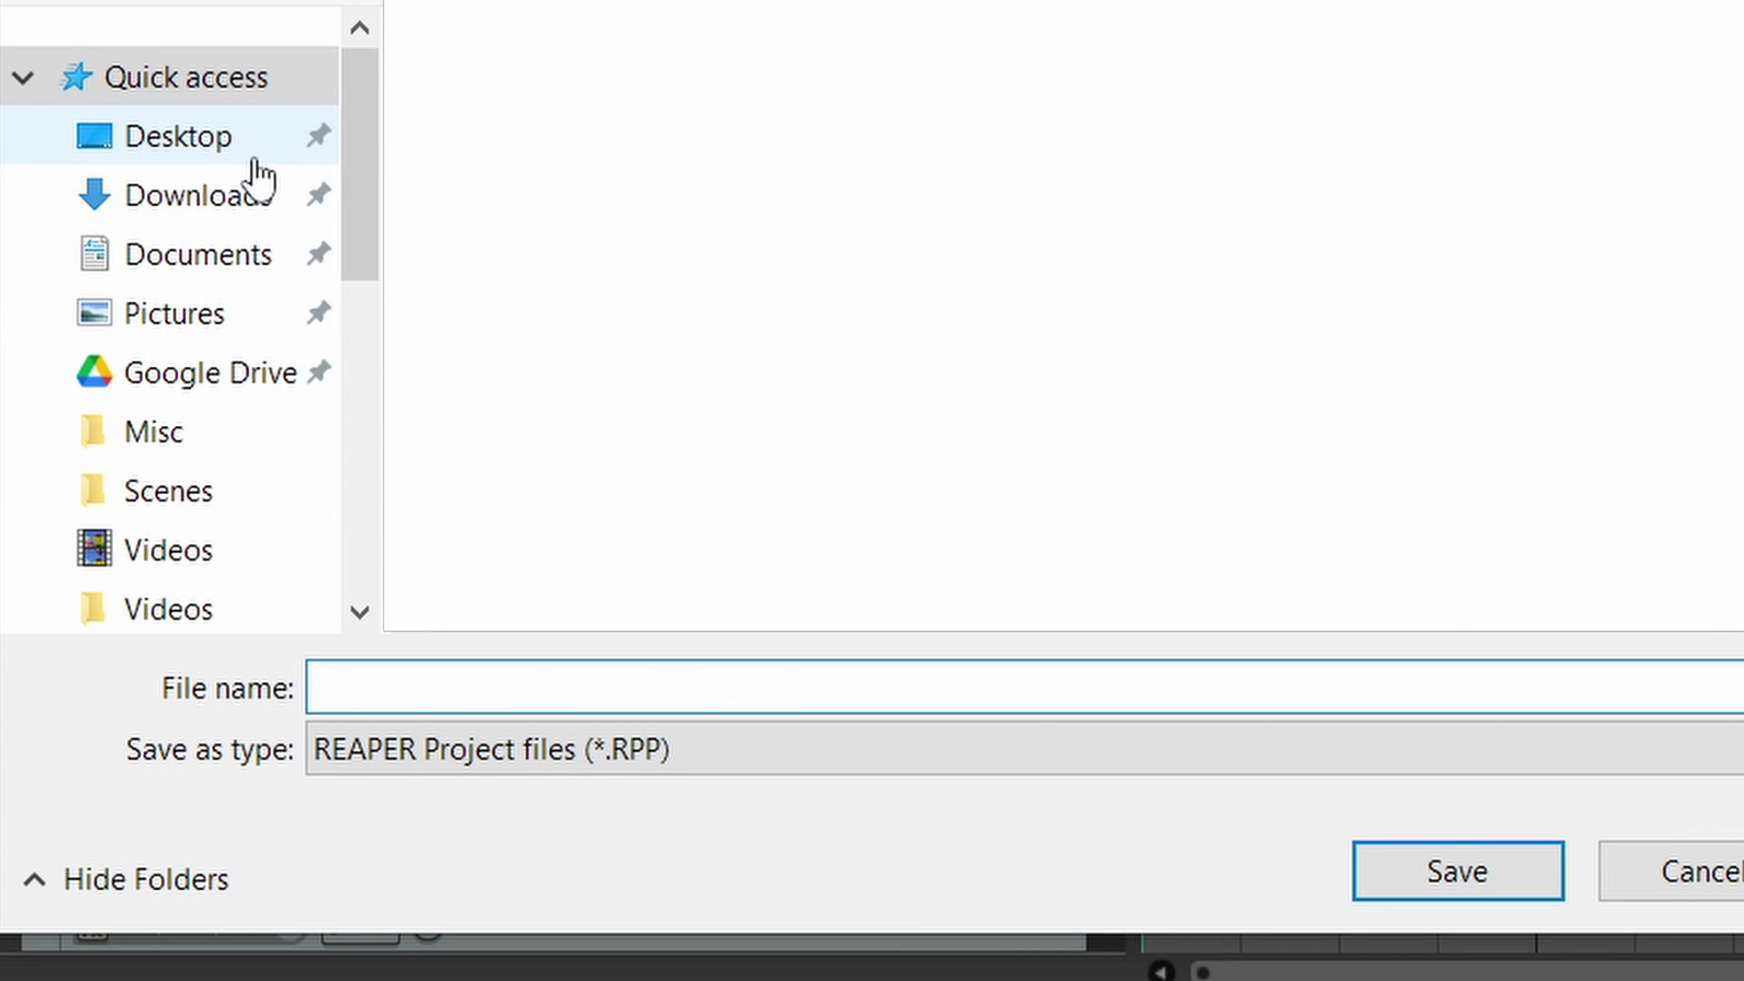
pyautogui.hotkey('ctrl', 'v')
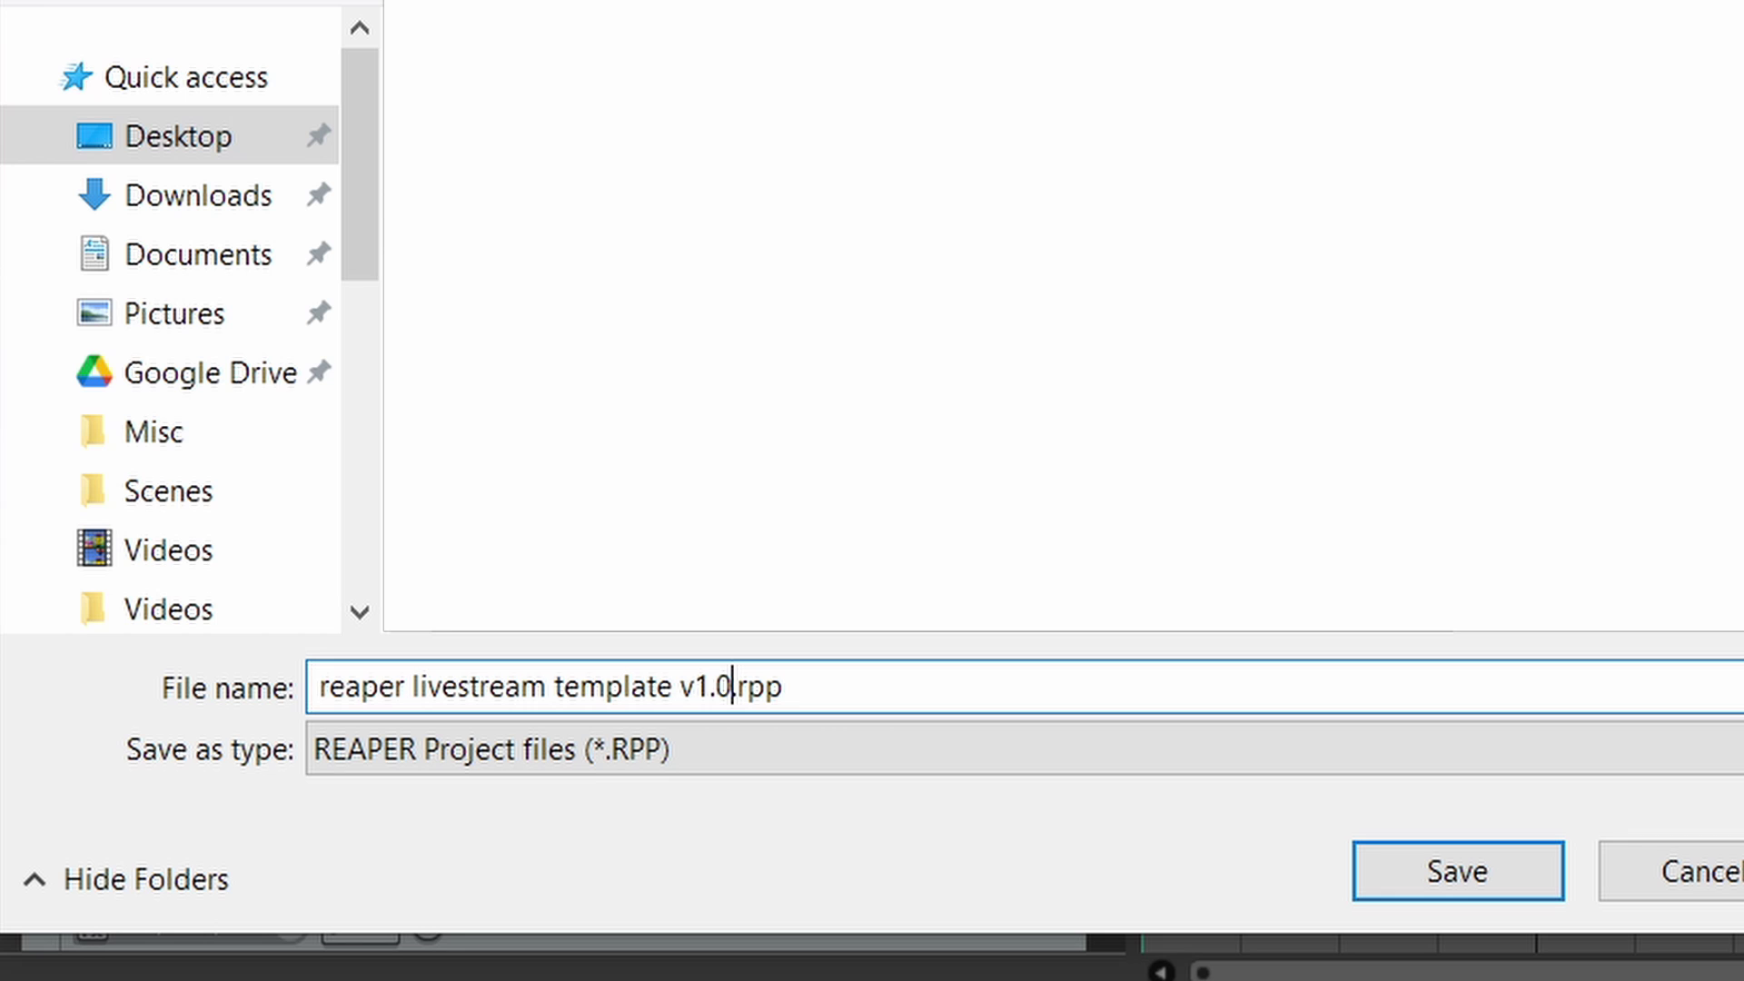
pyautogui.click(1418, 883)
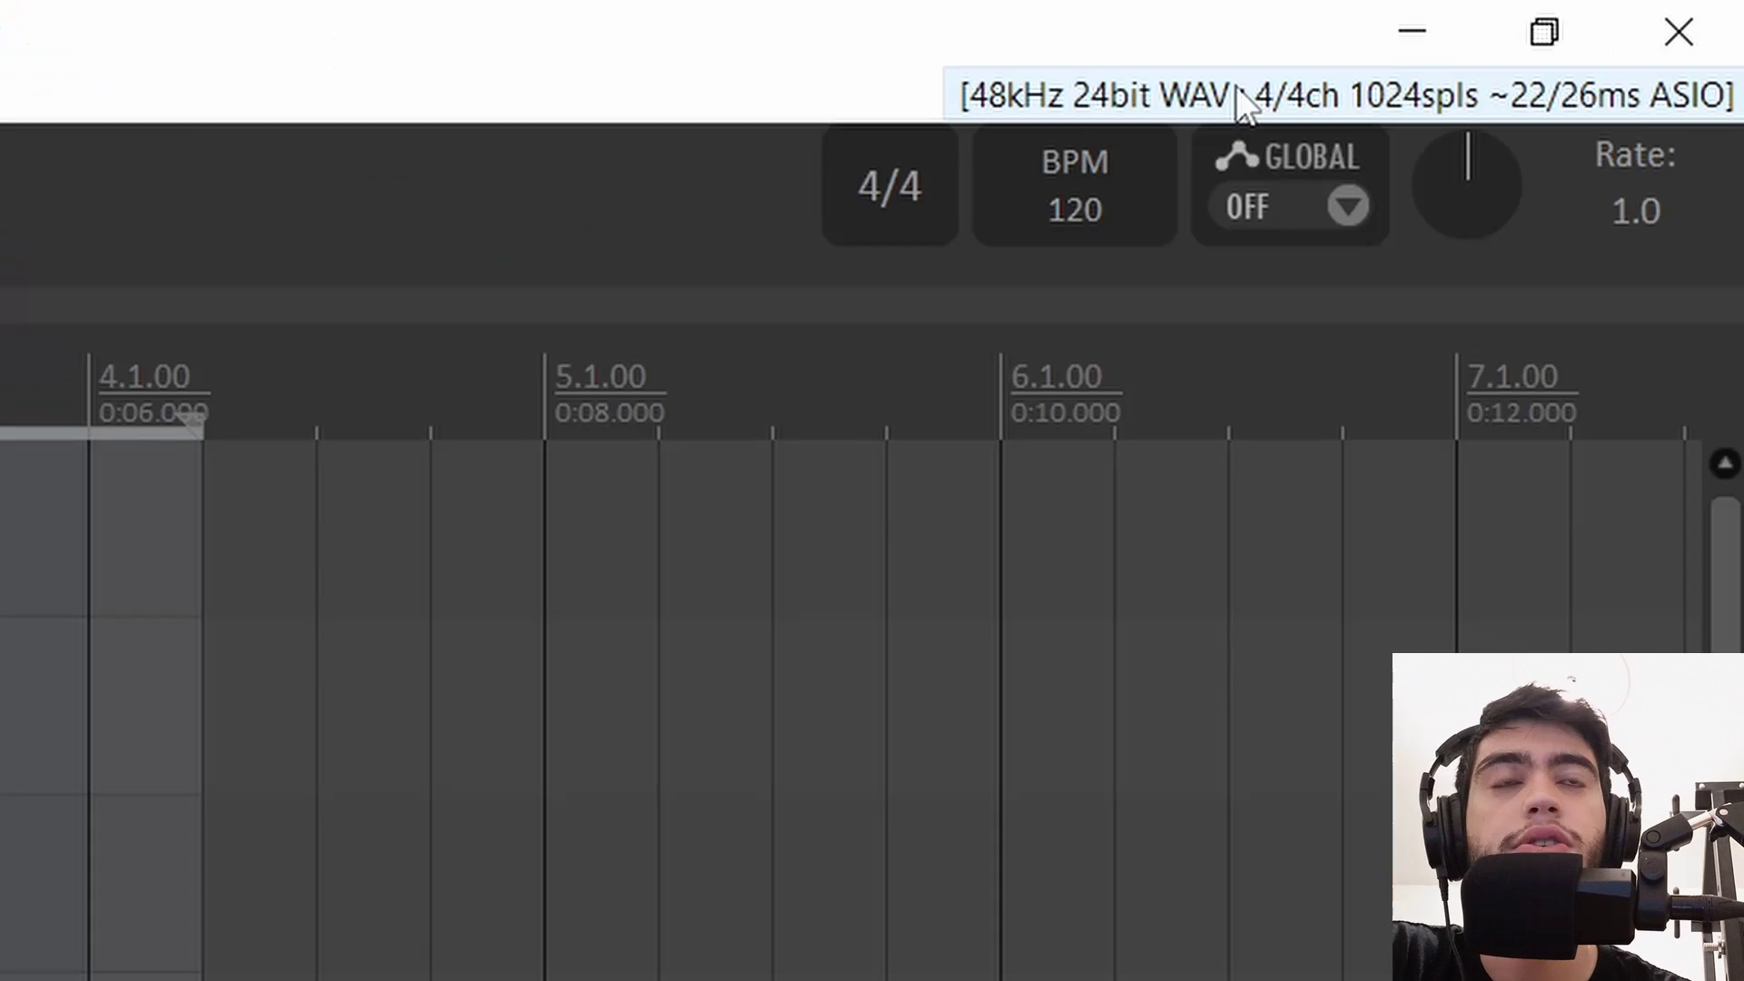
# Set "reaper livestream template v1.0.rpp" as the template for new projects in the project preferences.
pyautogui.click(1408, 91)
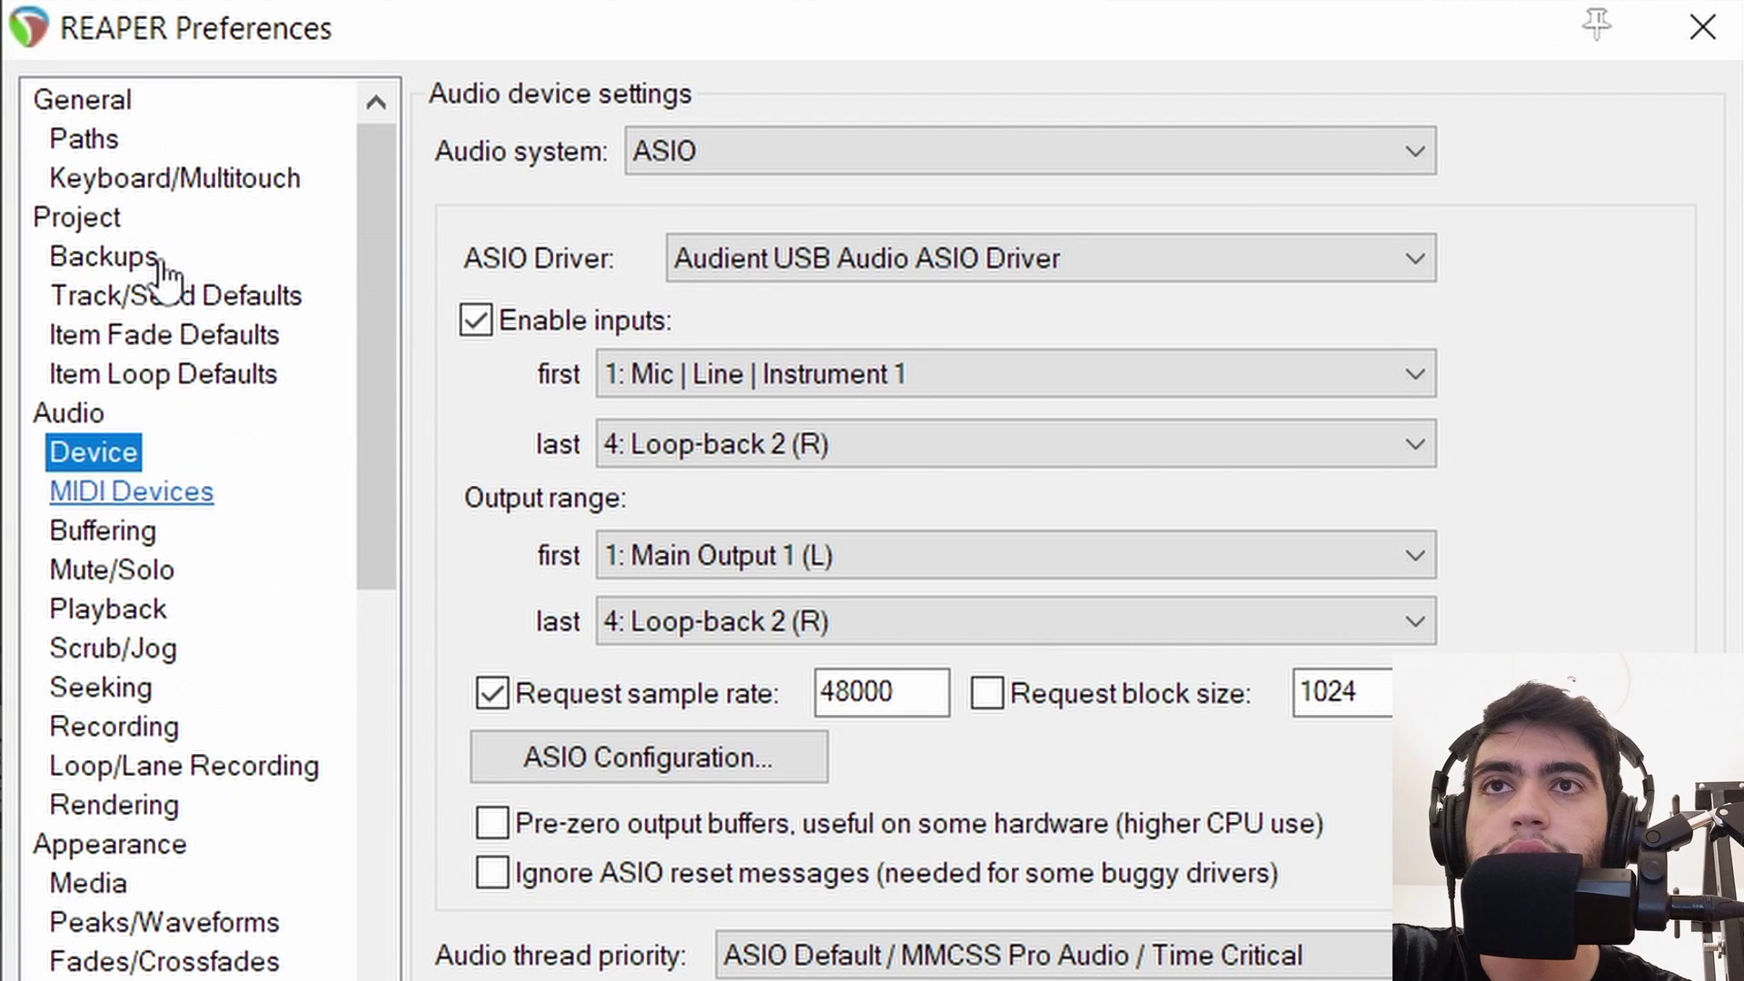
pyautogui.click(78, 220)
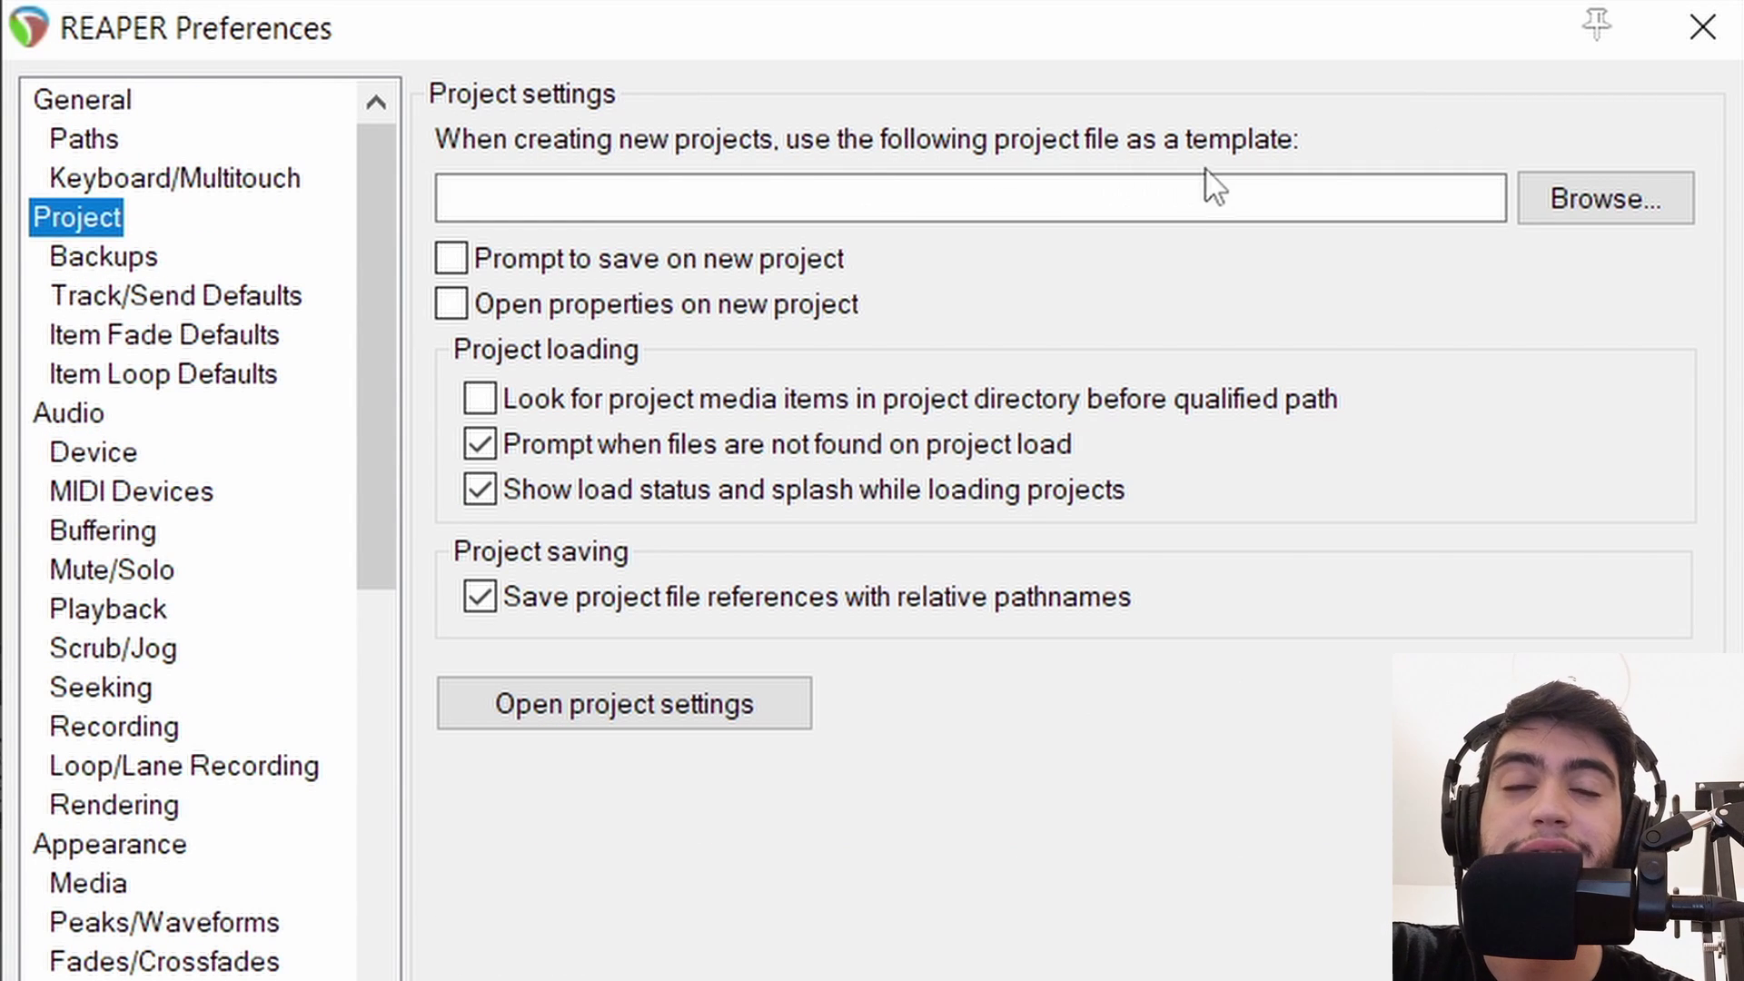
pyautogui.click(1589, 215)
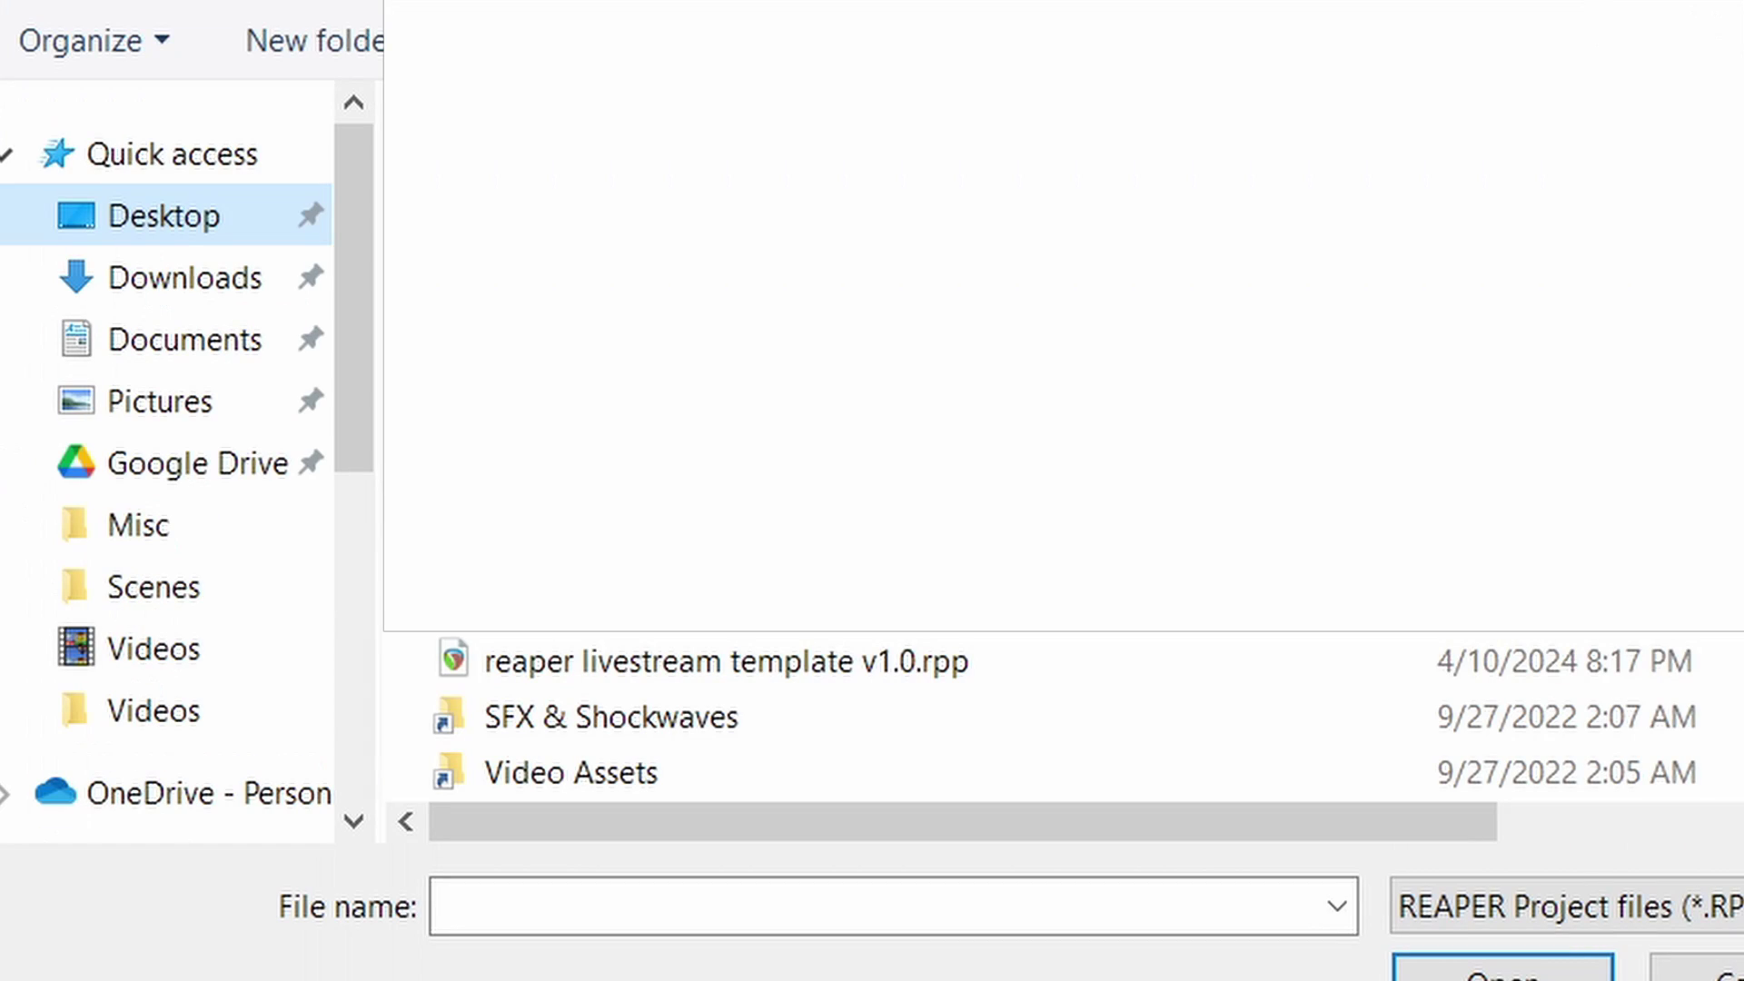
pyautogui.doubleClick(954, 661)
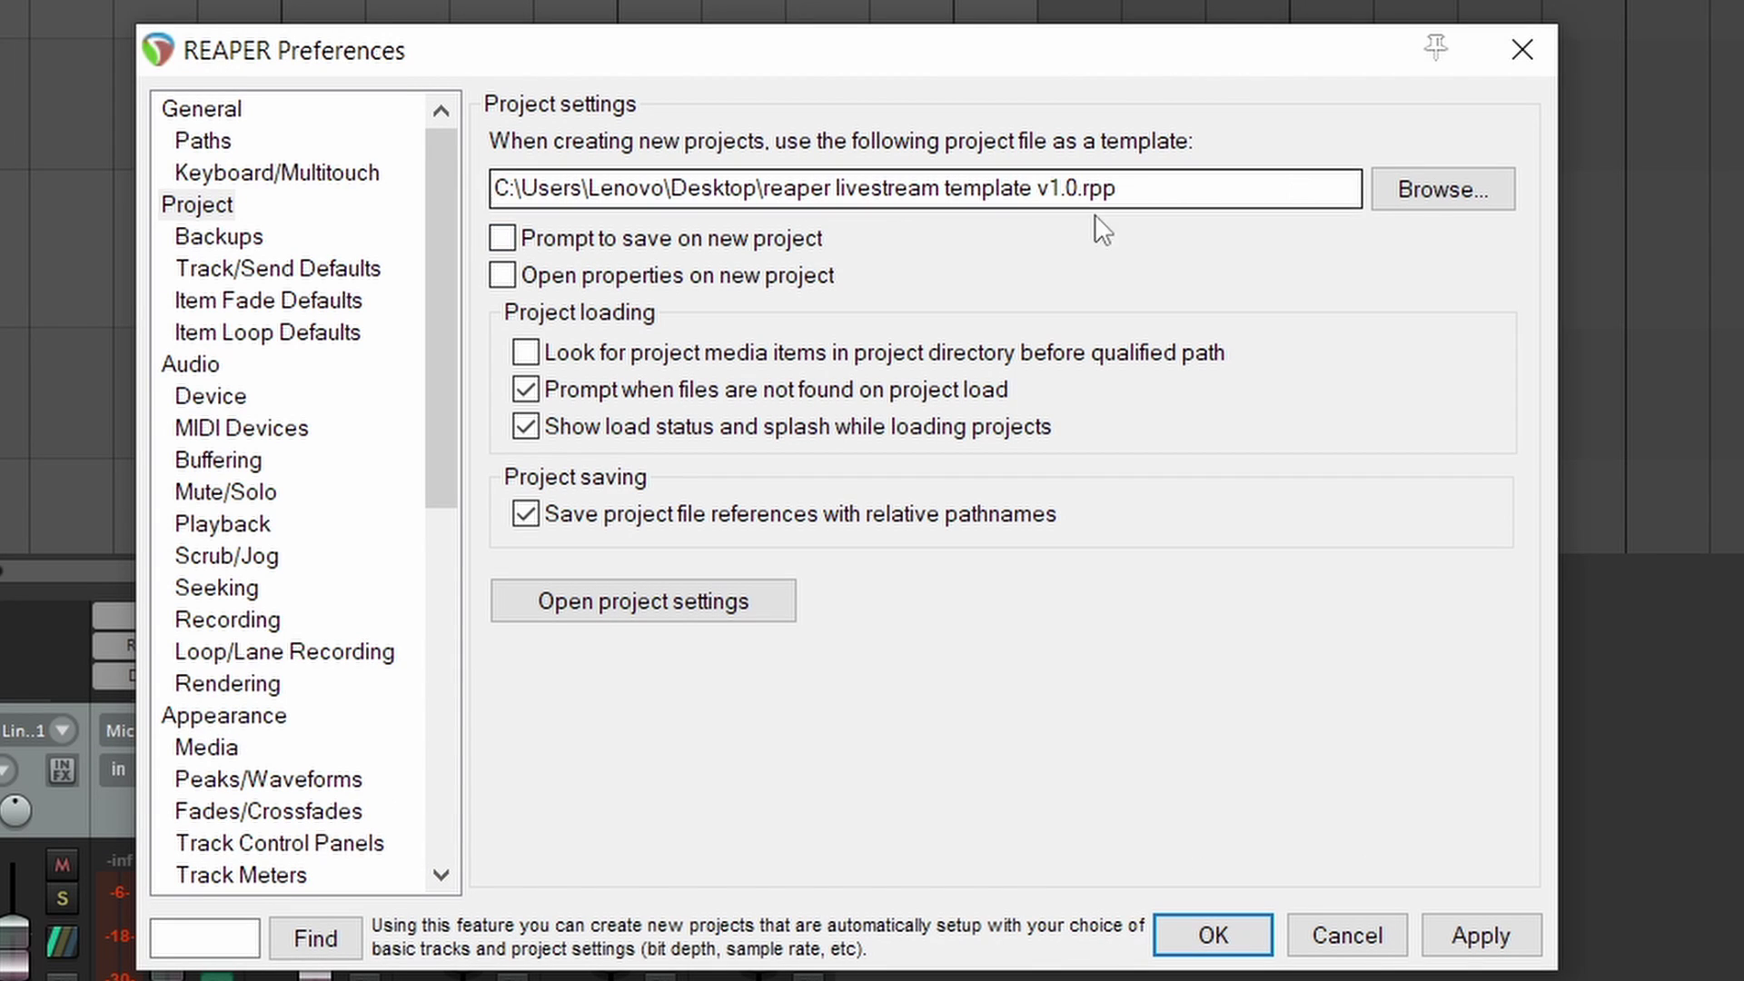
pyautogui.click(1213, 934)
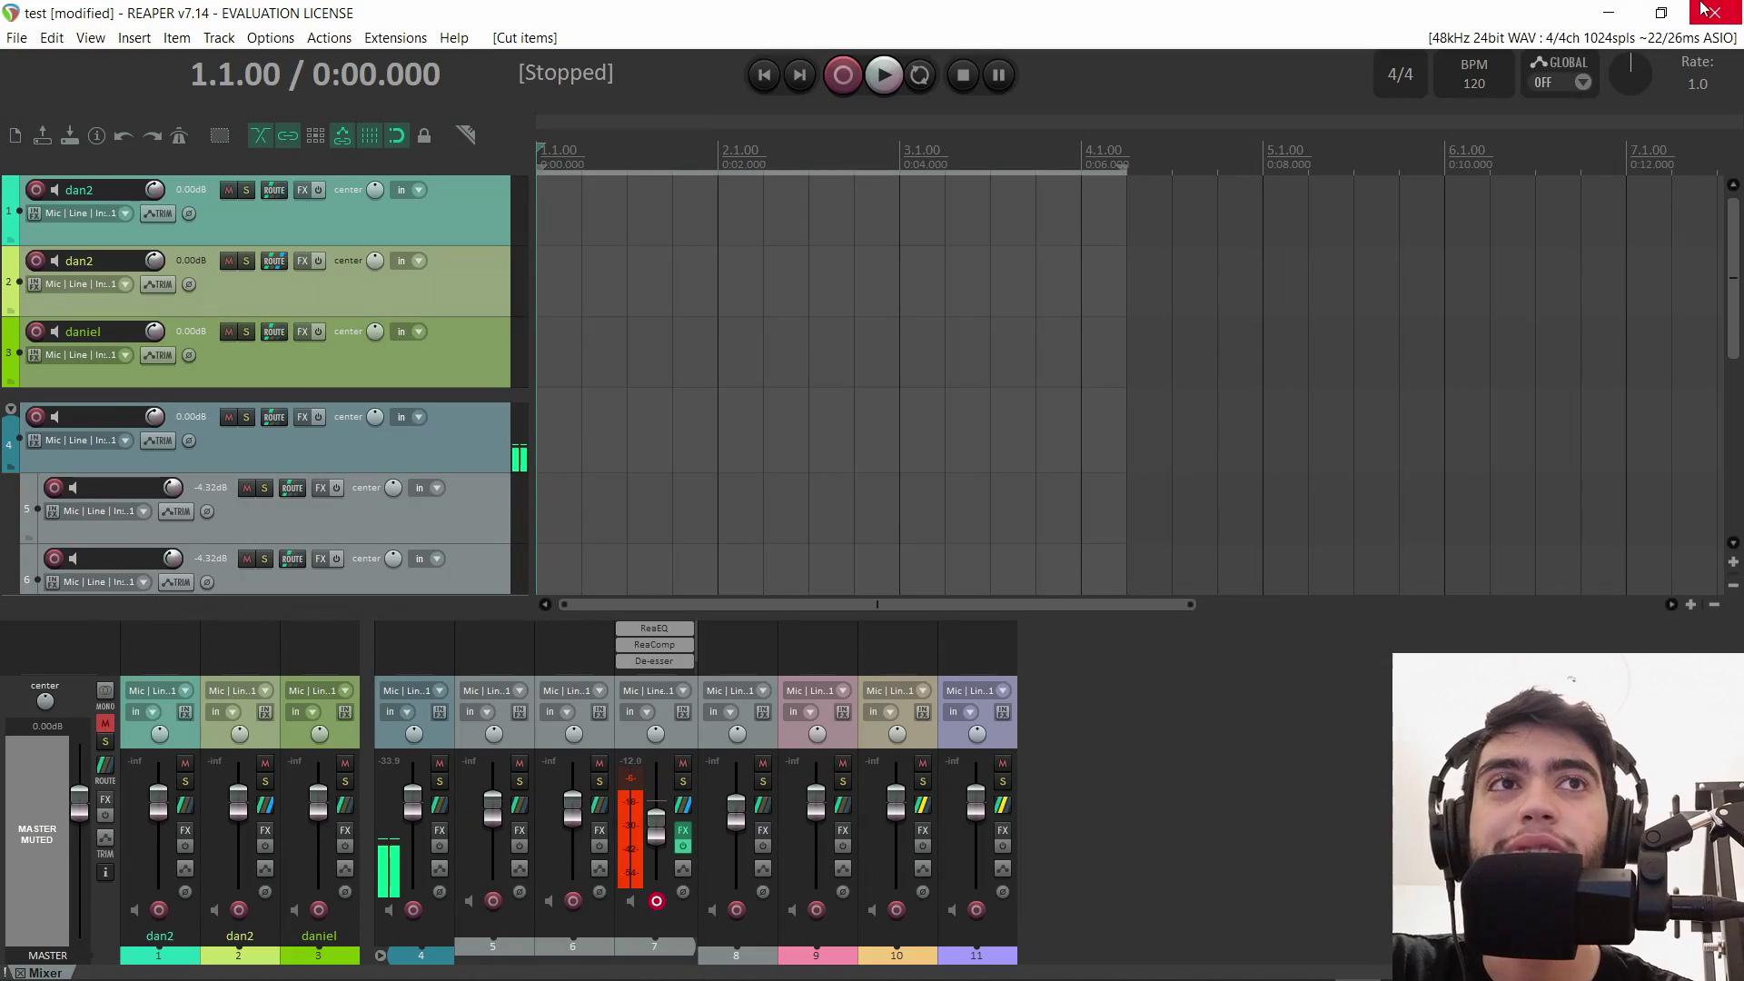
# Create a new project from the default template and dismiss the evaluation notice.
pyautogui.hotkey('ctrl', 'n')
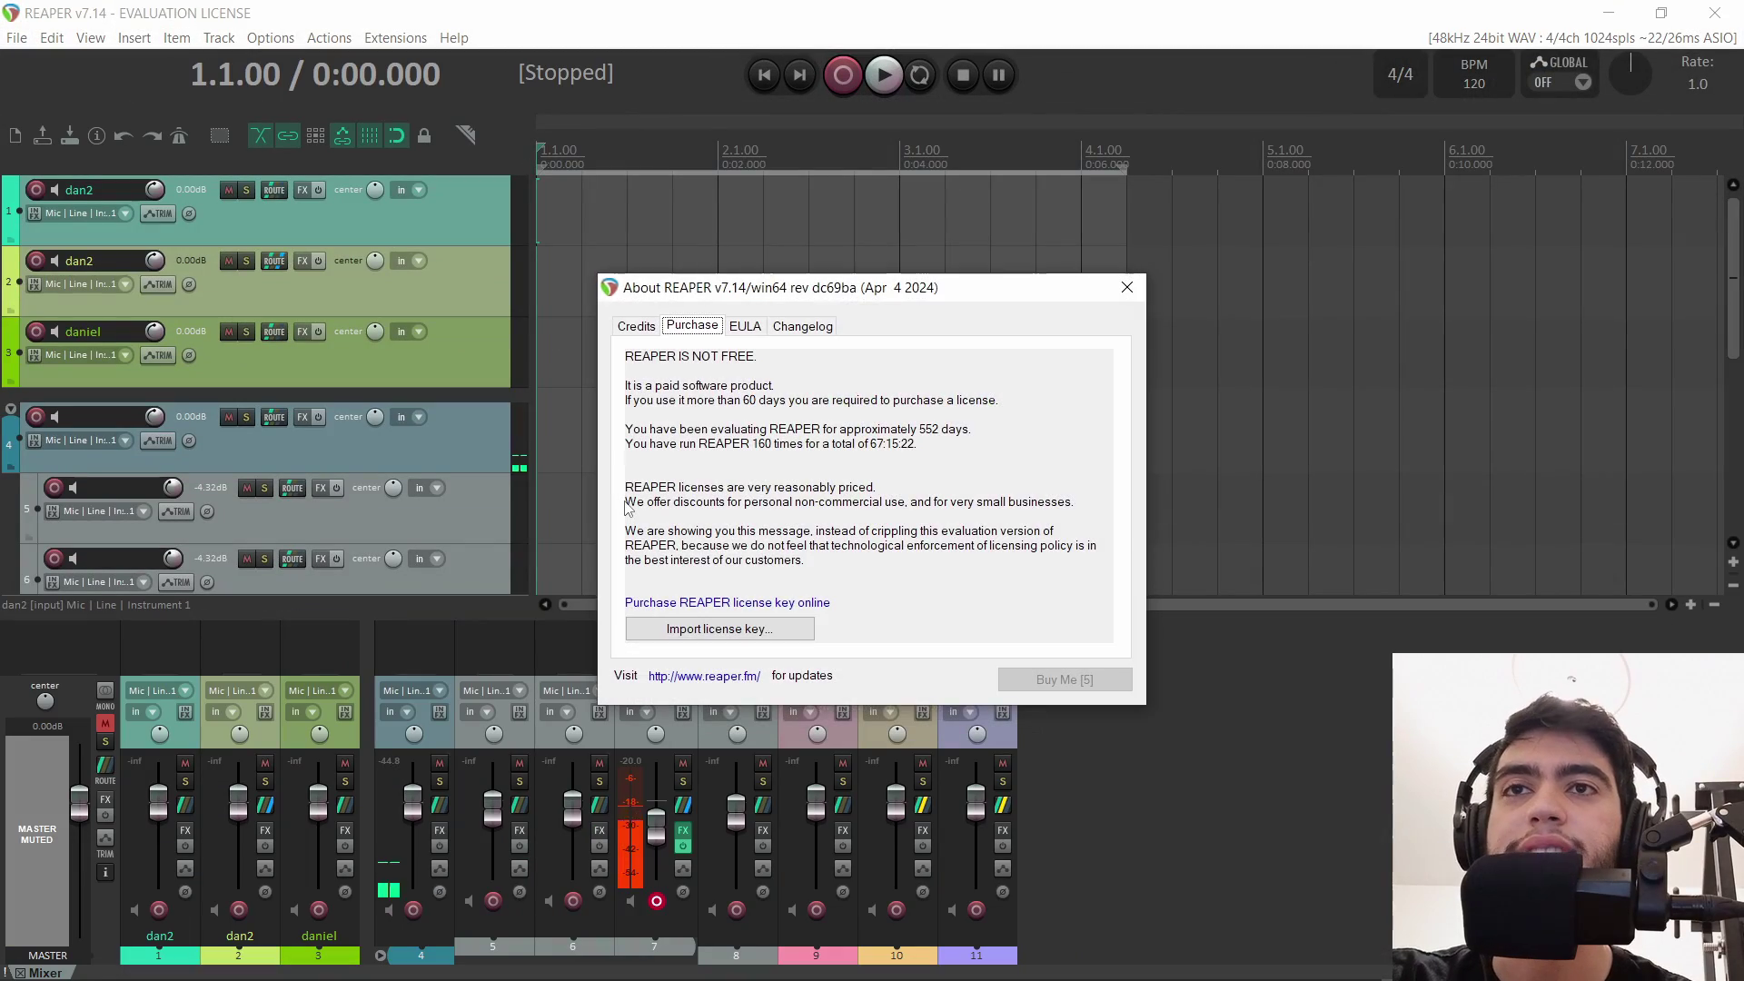
pyautogui.moveTo(738, 285); pyautogui.dragTo(1237, 229)
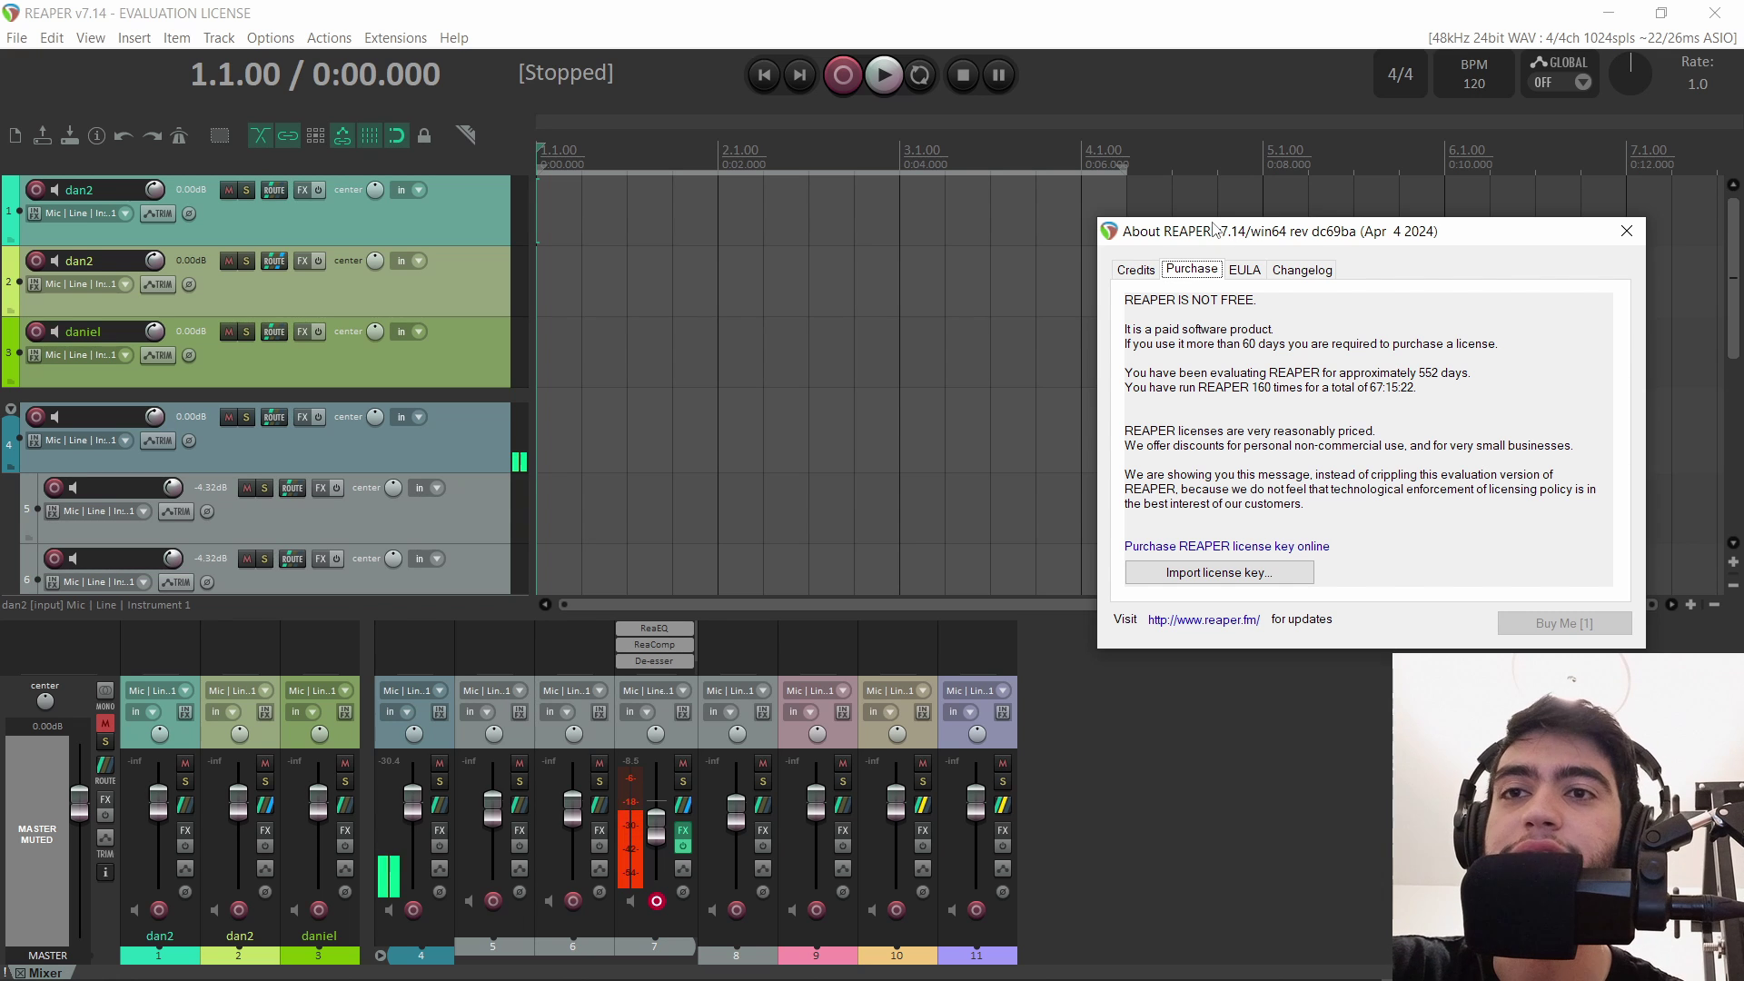
pyautogui.press('Escape')
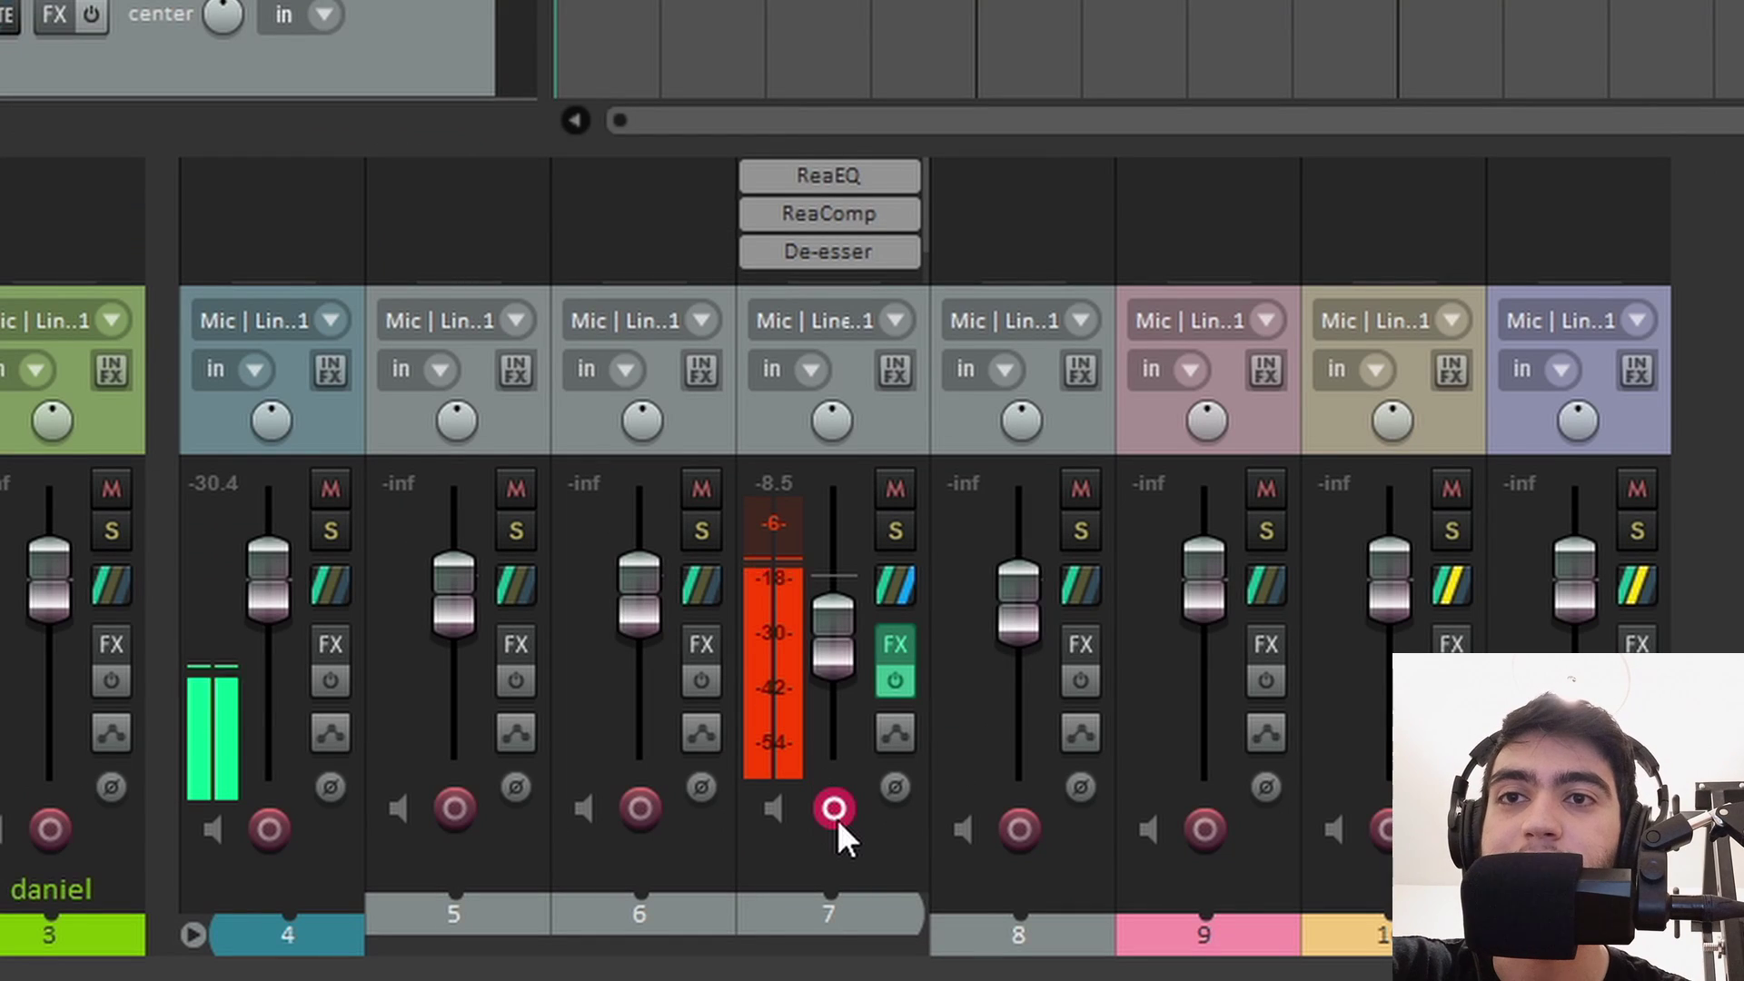
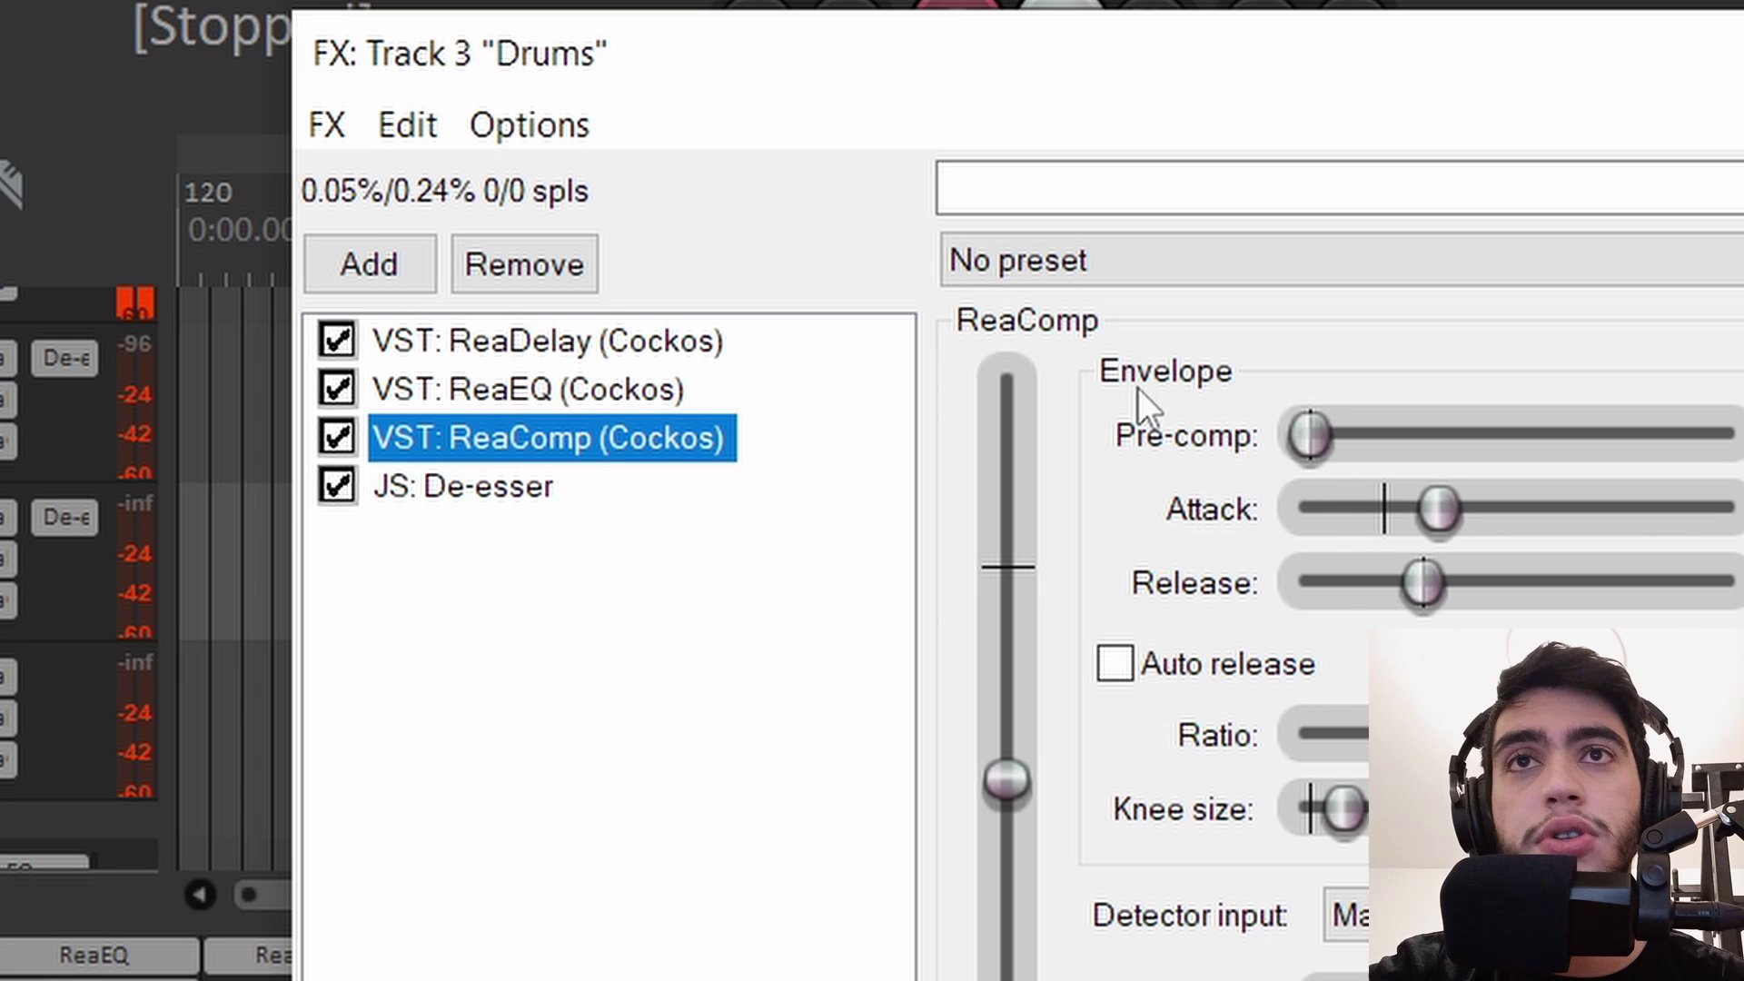
# Raise the pre-comp time of ReaComp on track 3 "Drums".
pyautogui.click(1306, 429)
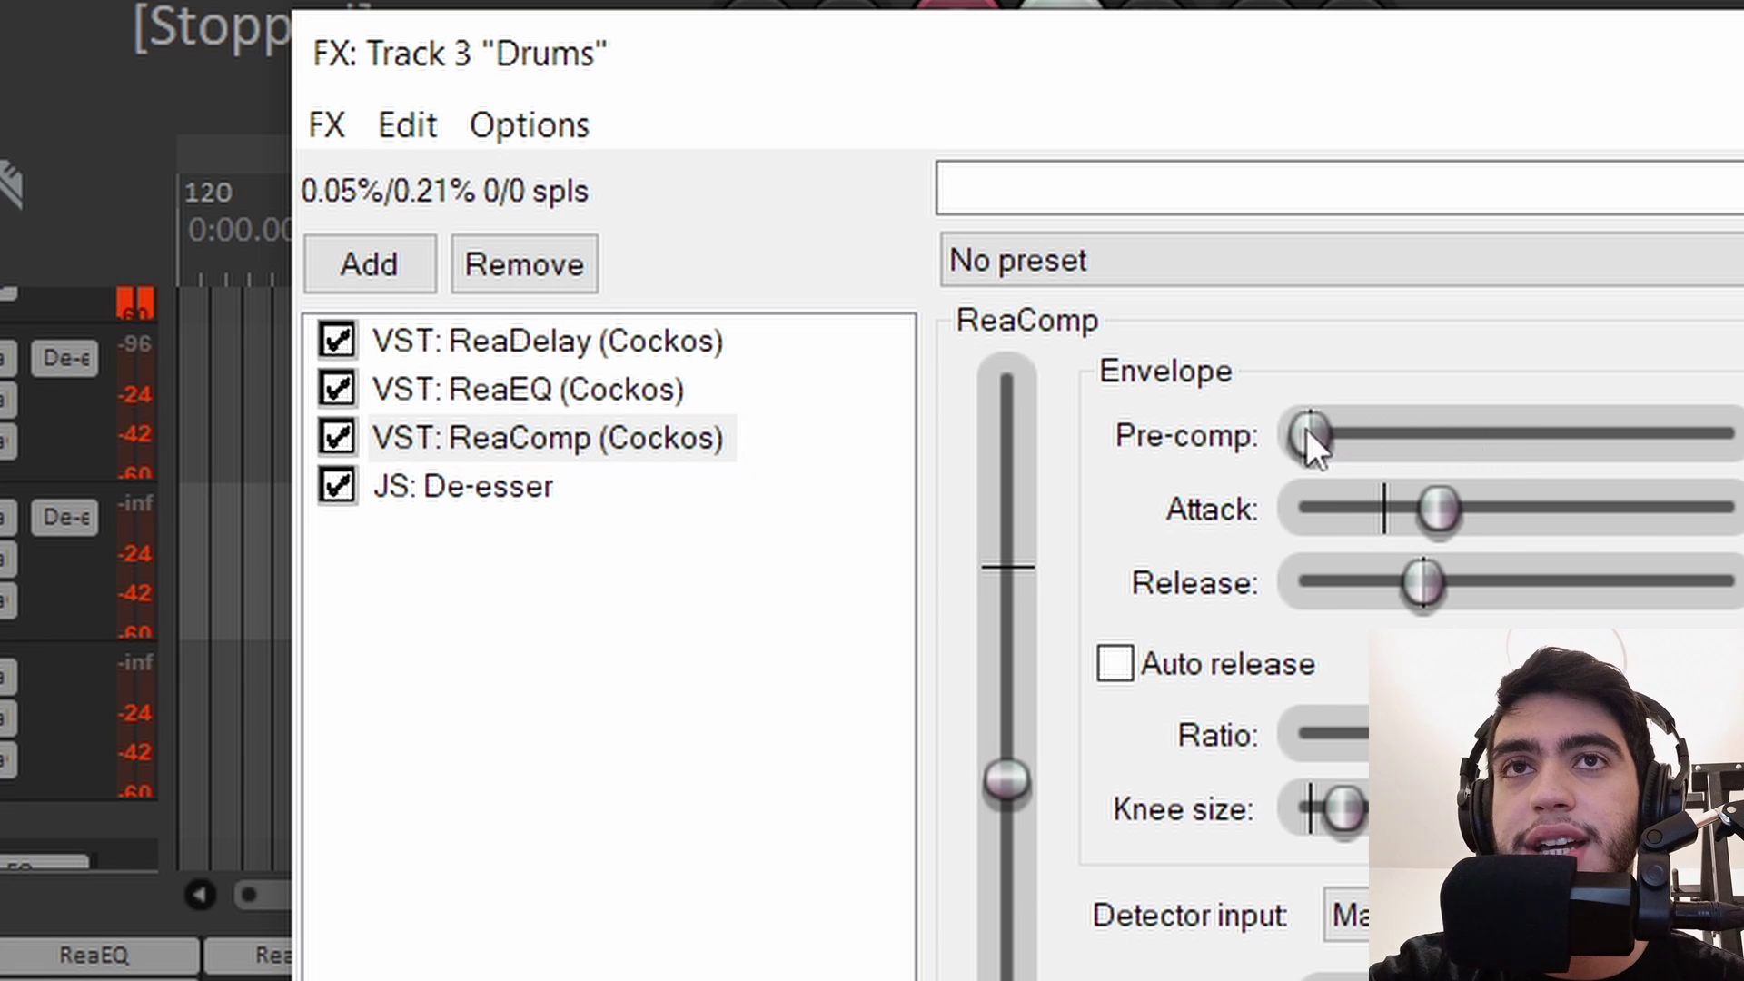
pyautogui.moveTo(1385, 436); pyautogui.dragTo(1436, 436)
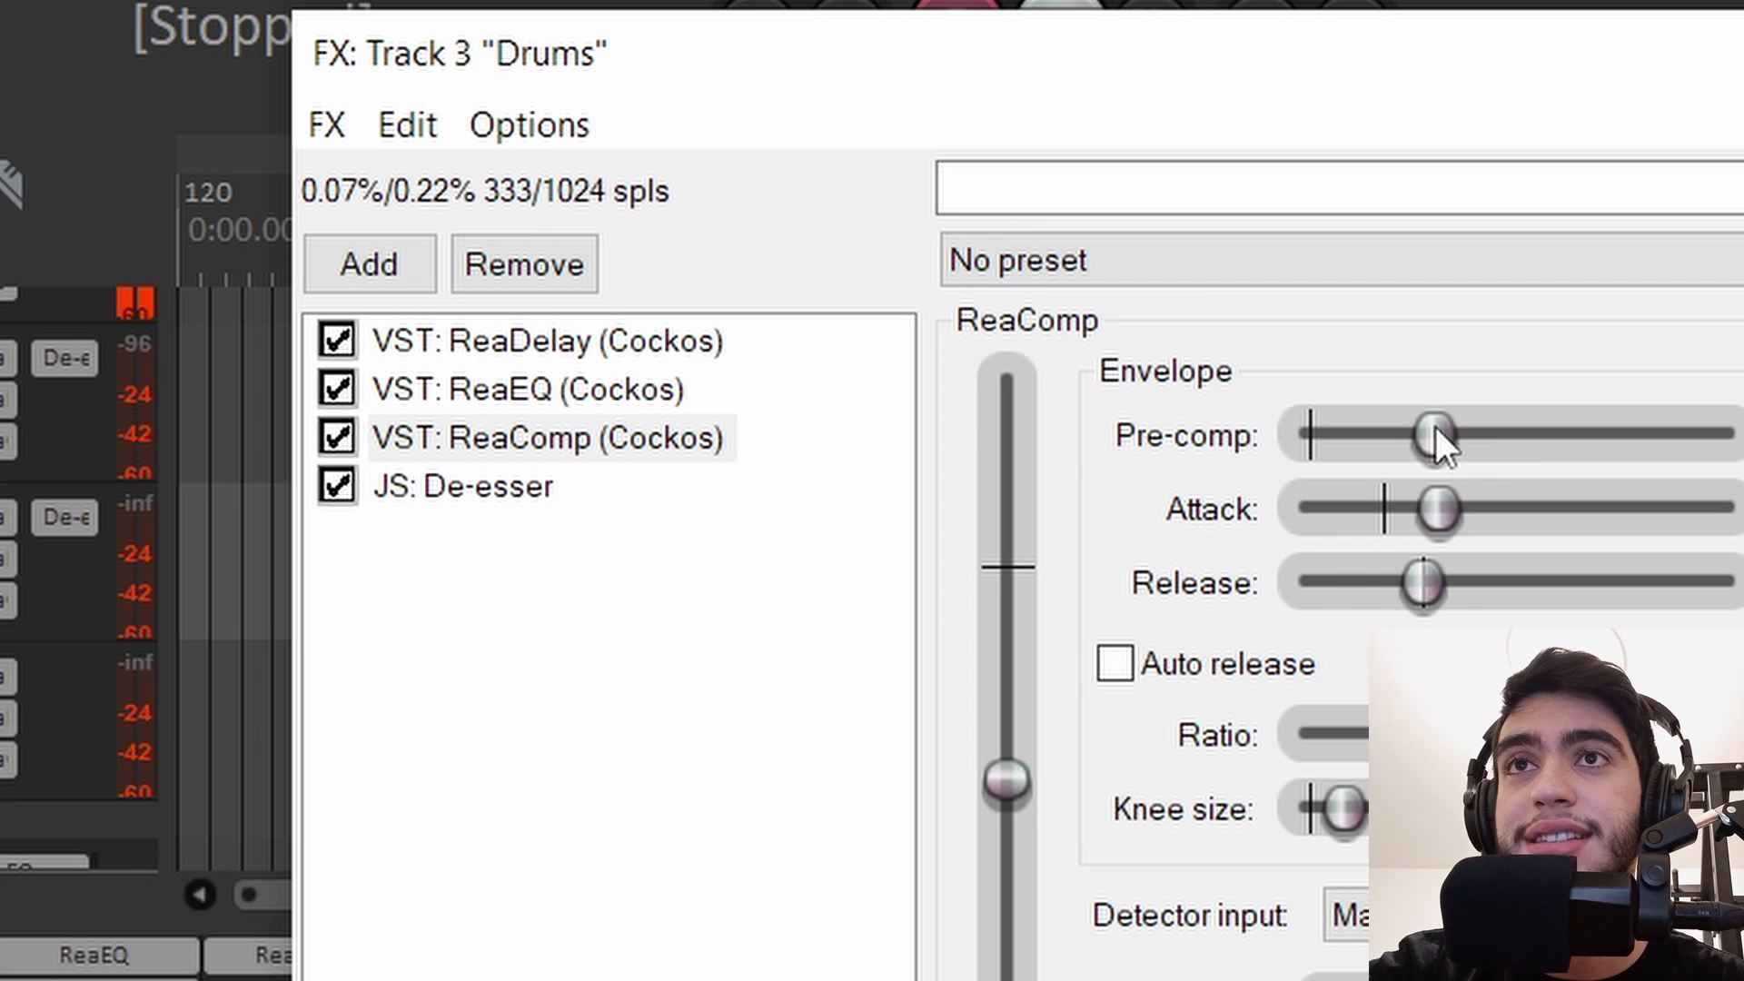
pyautogui.moveTo(1436, 432); pyautogui.dragTo(1515, 434)
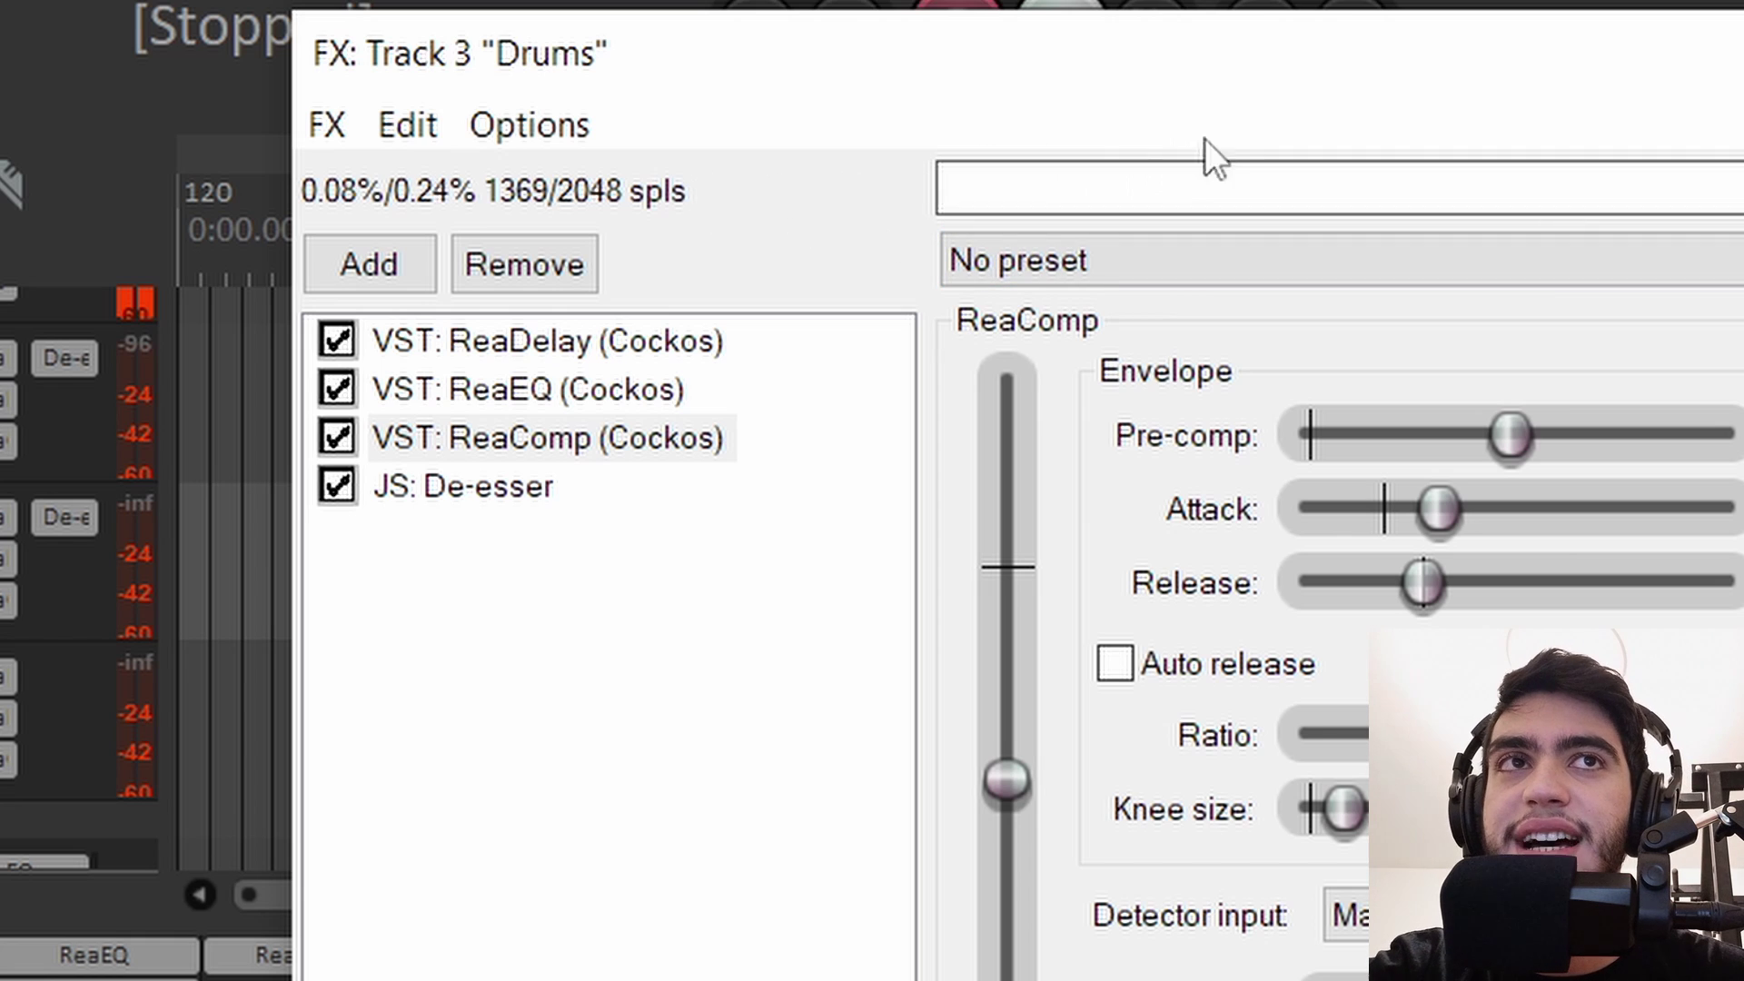
pyautogui.click(598, 216)
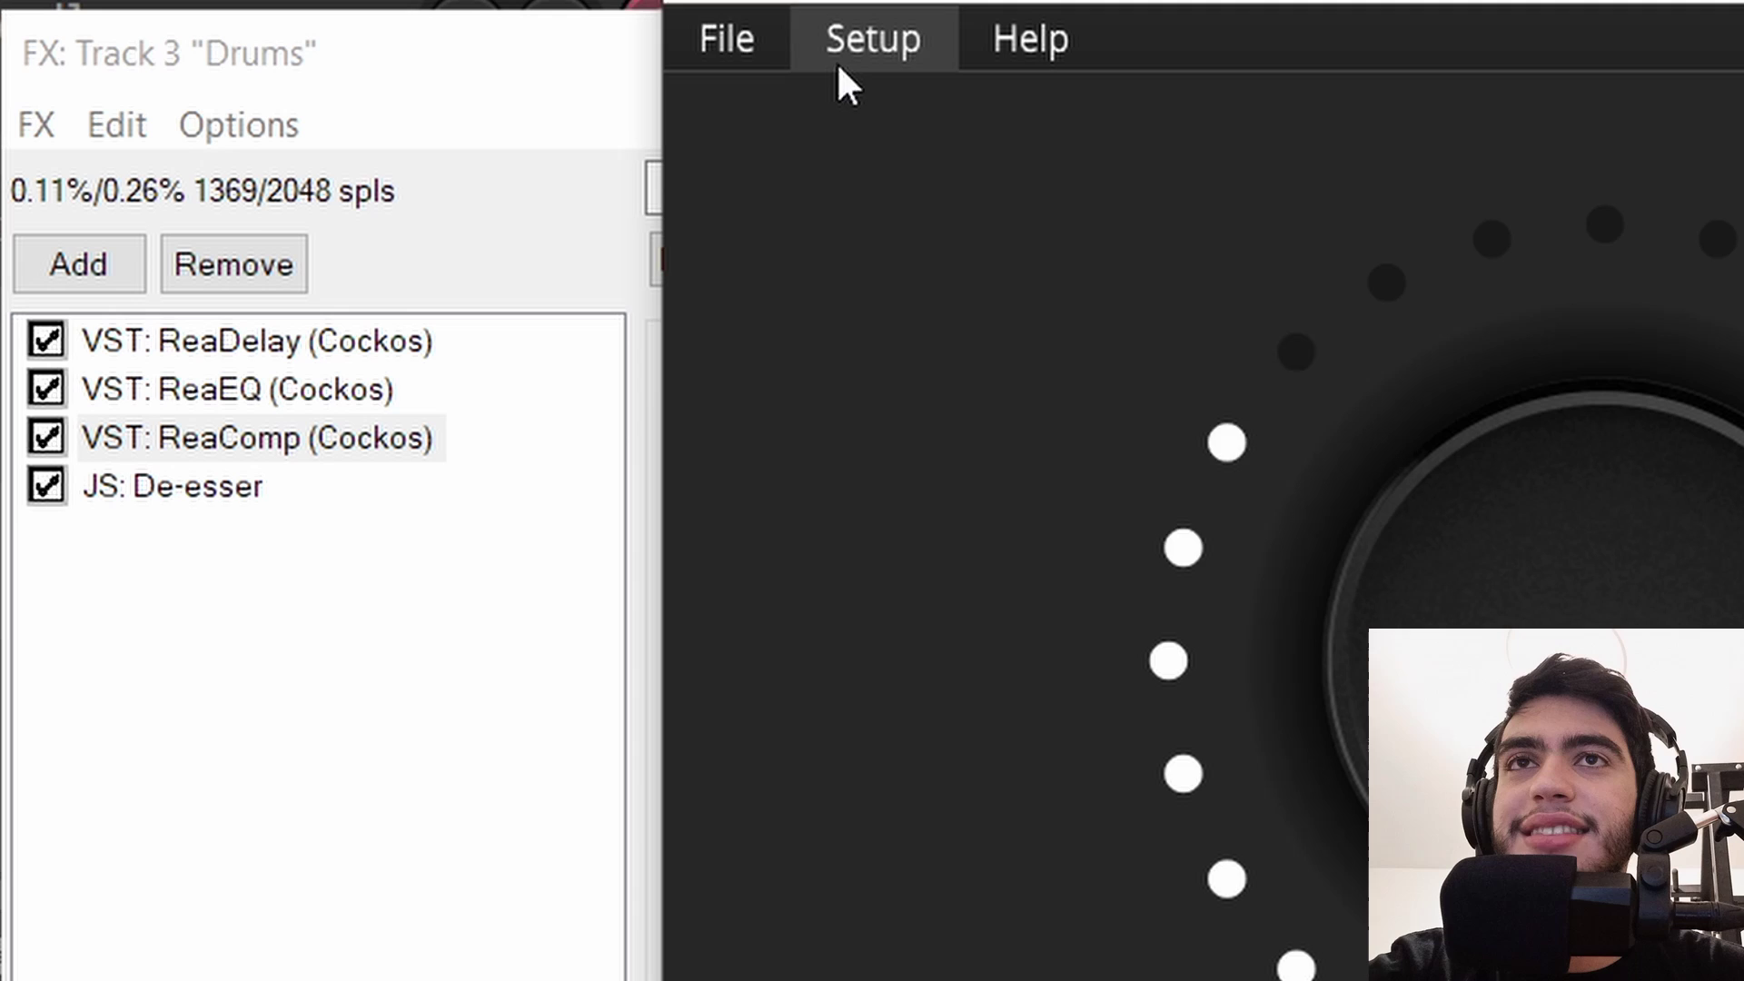
pyautogui.click(745, 36)
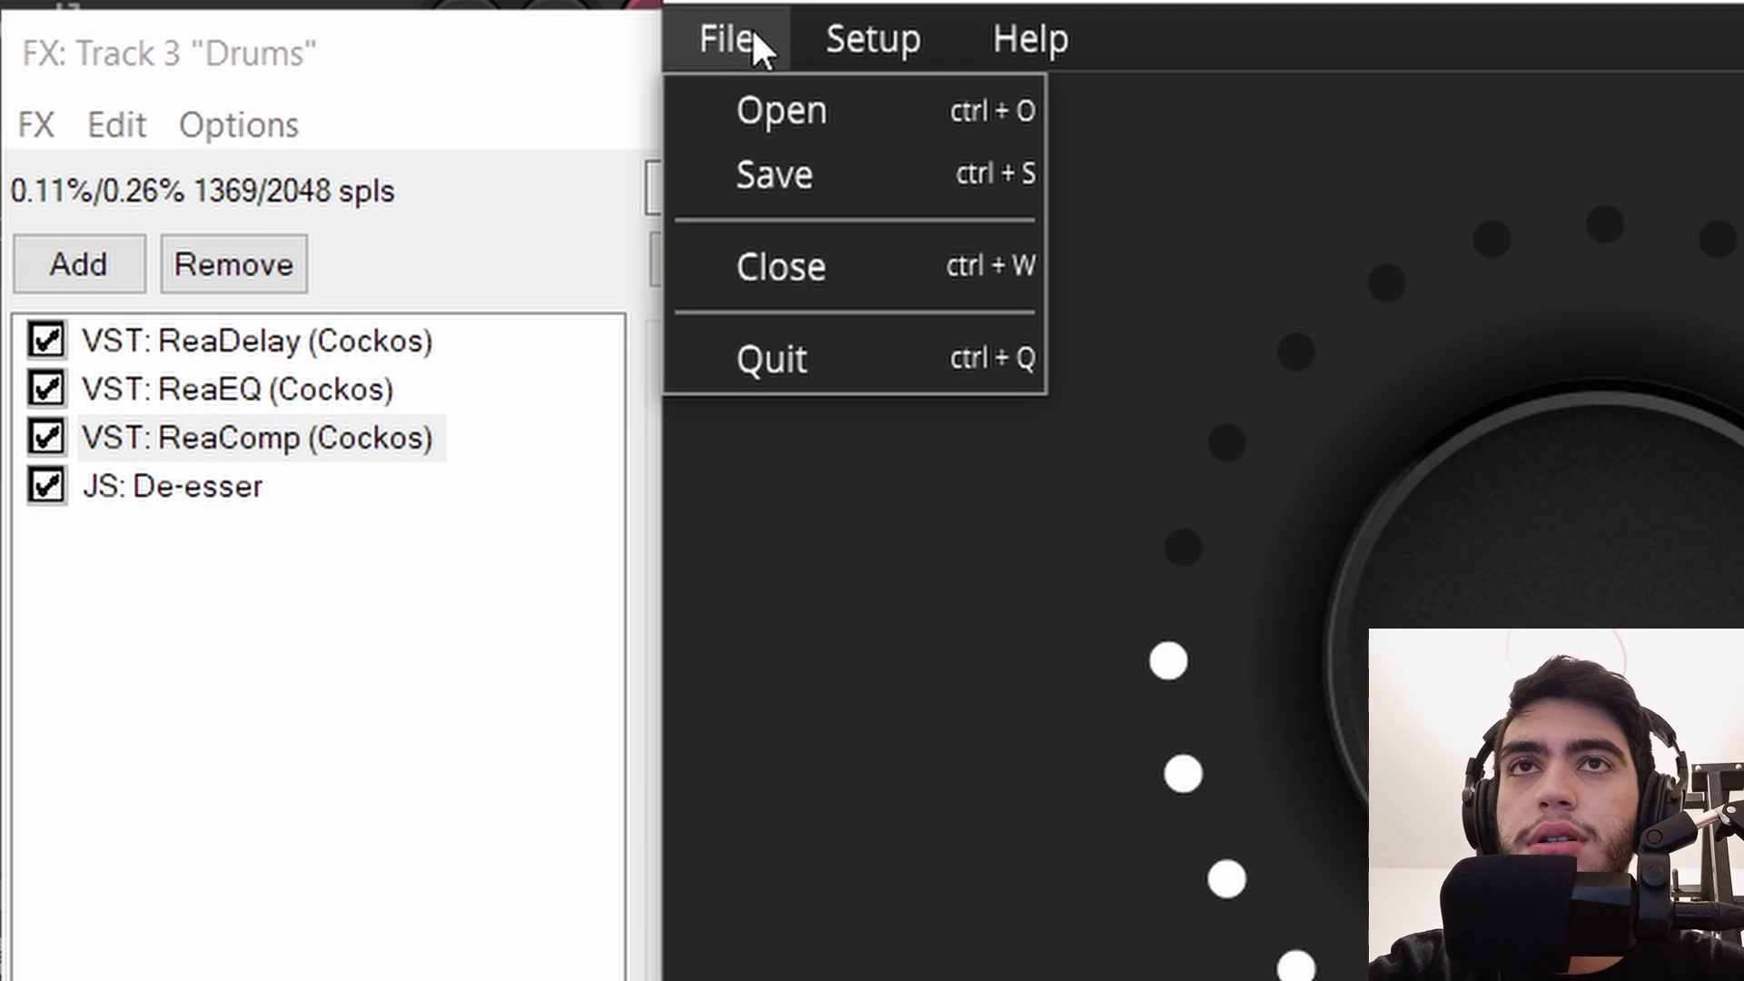
pyautogui.moveTo(840, 55)
pyautogui.moveTo(1126, 123)
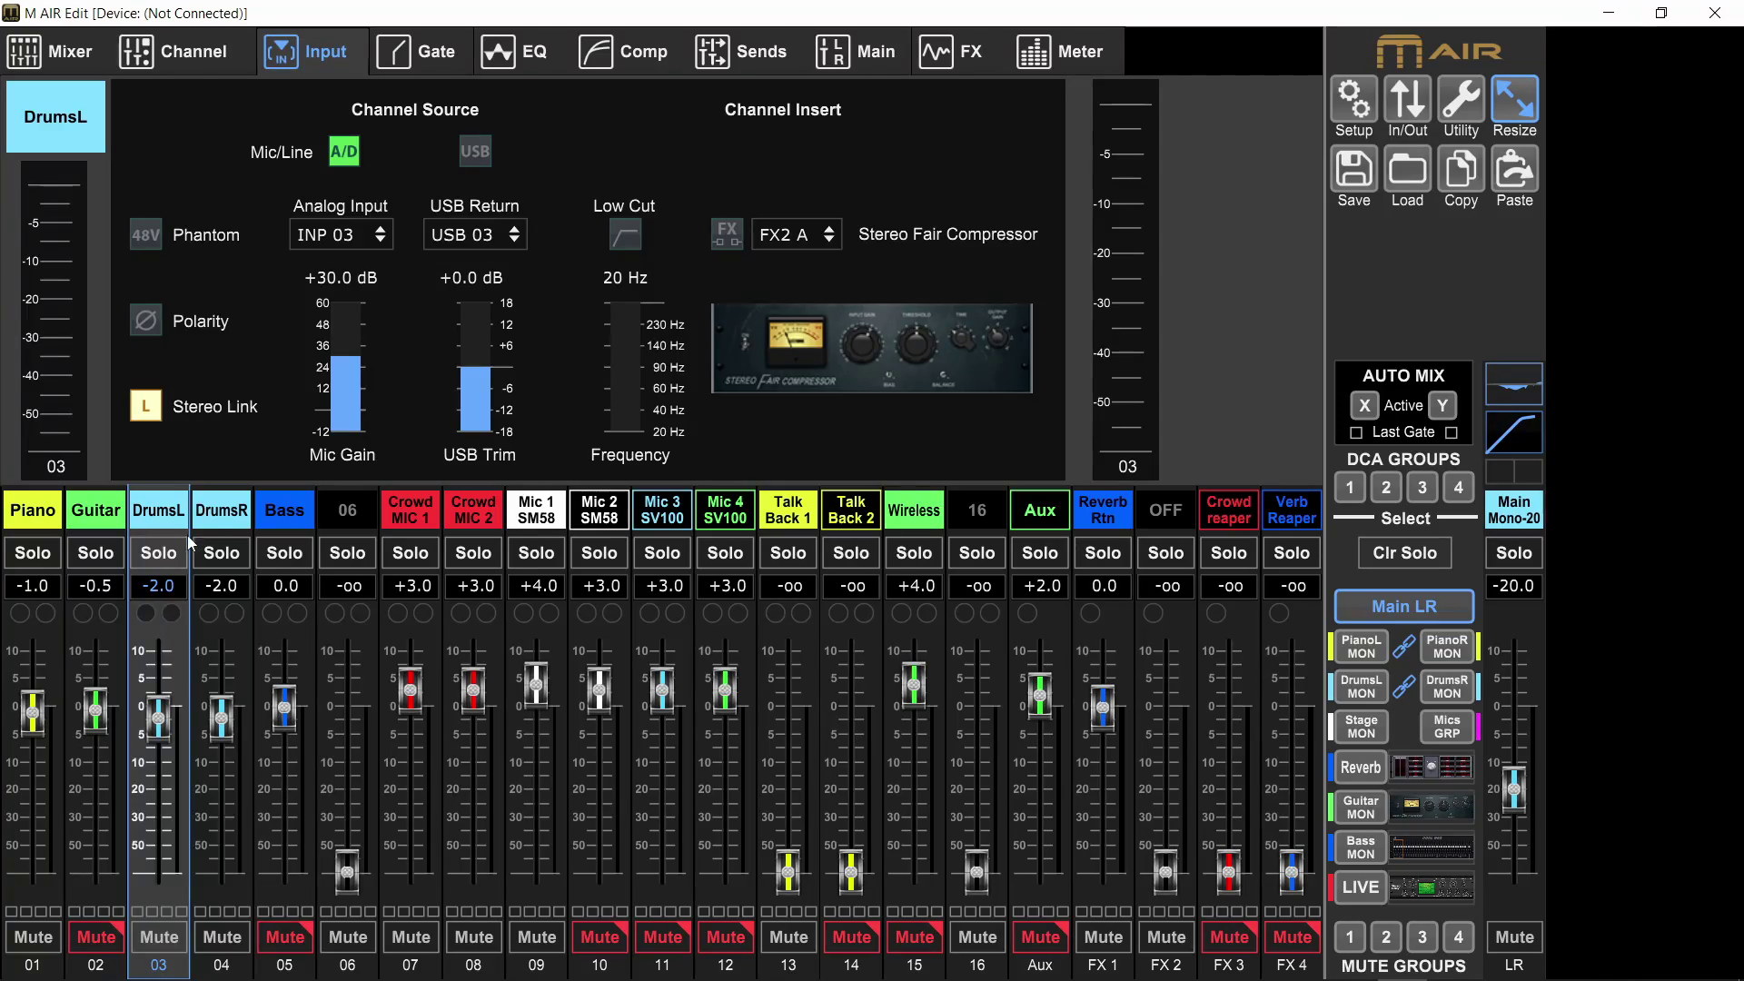
# In M AIR Edit, enable the FX2 A channel insert on DrumsL and open its Stereo Fair Compressor.
pyautogui.click(213, 519)
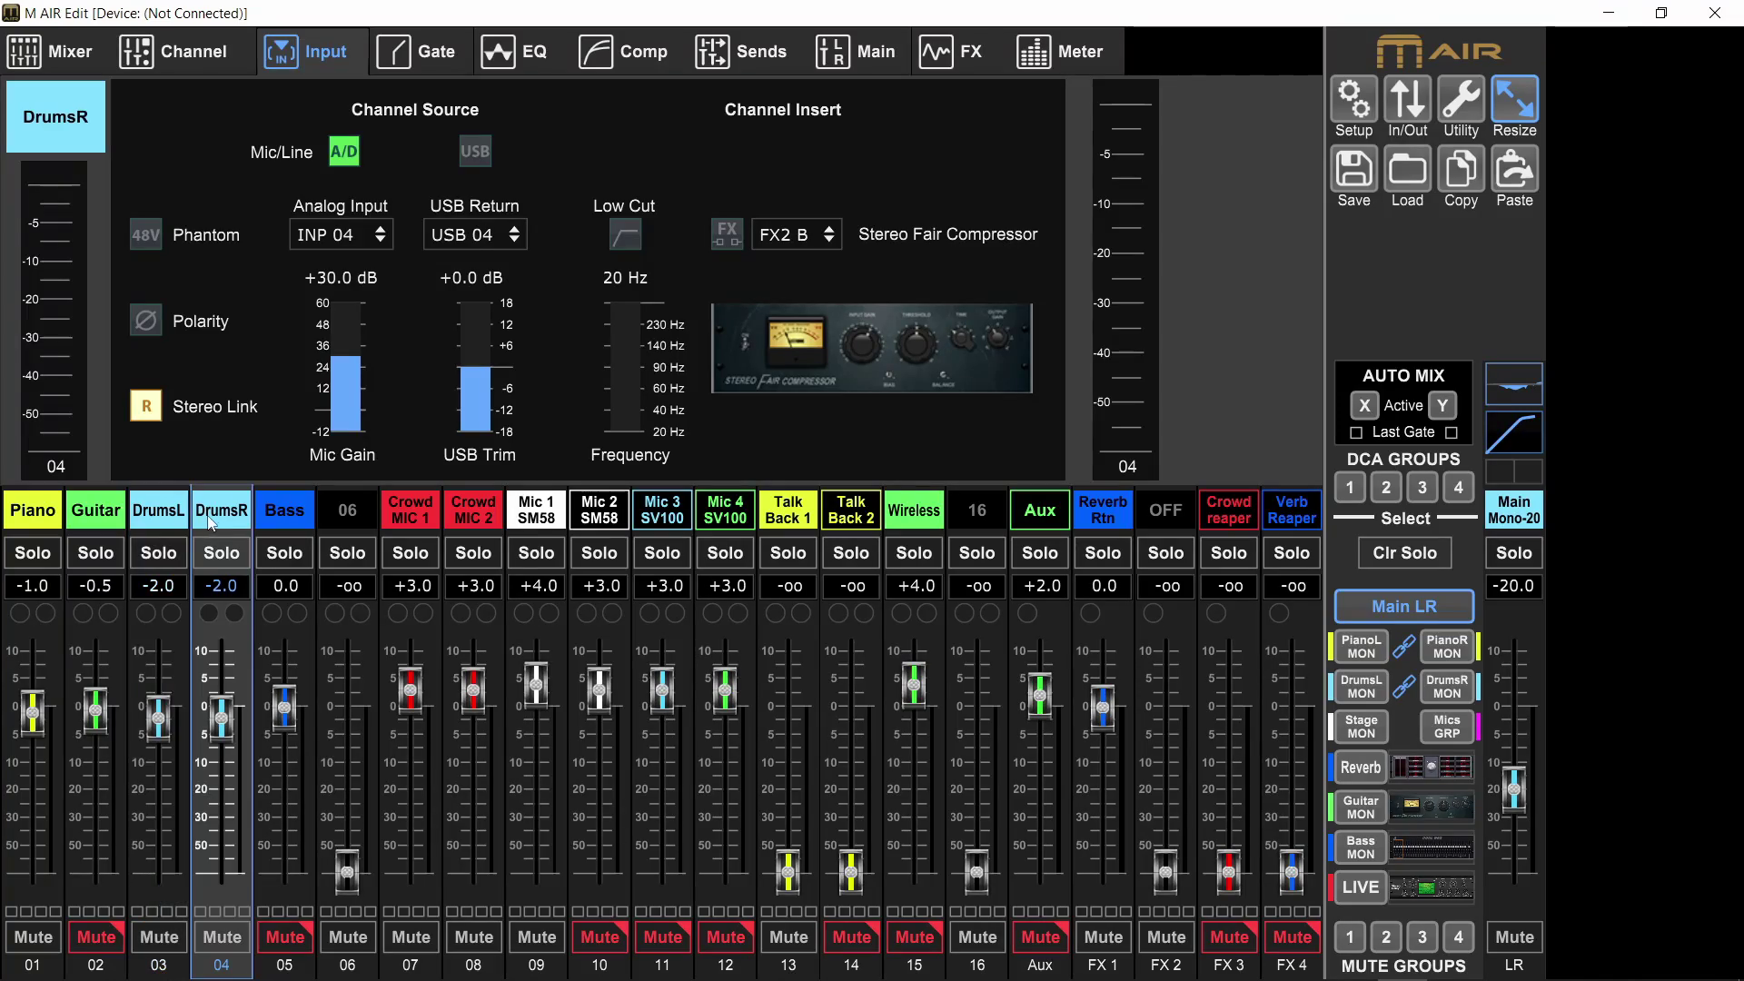
pyautogui.click(168, 520)
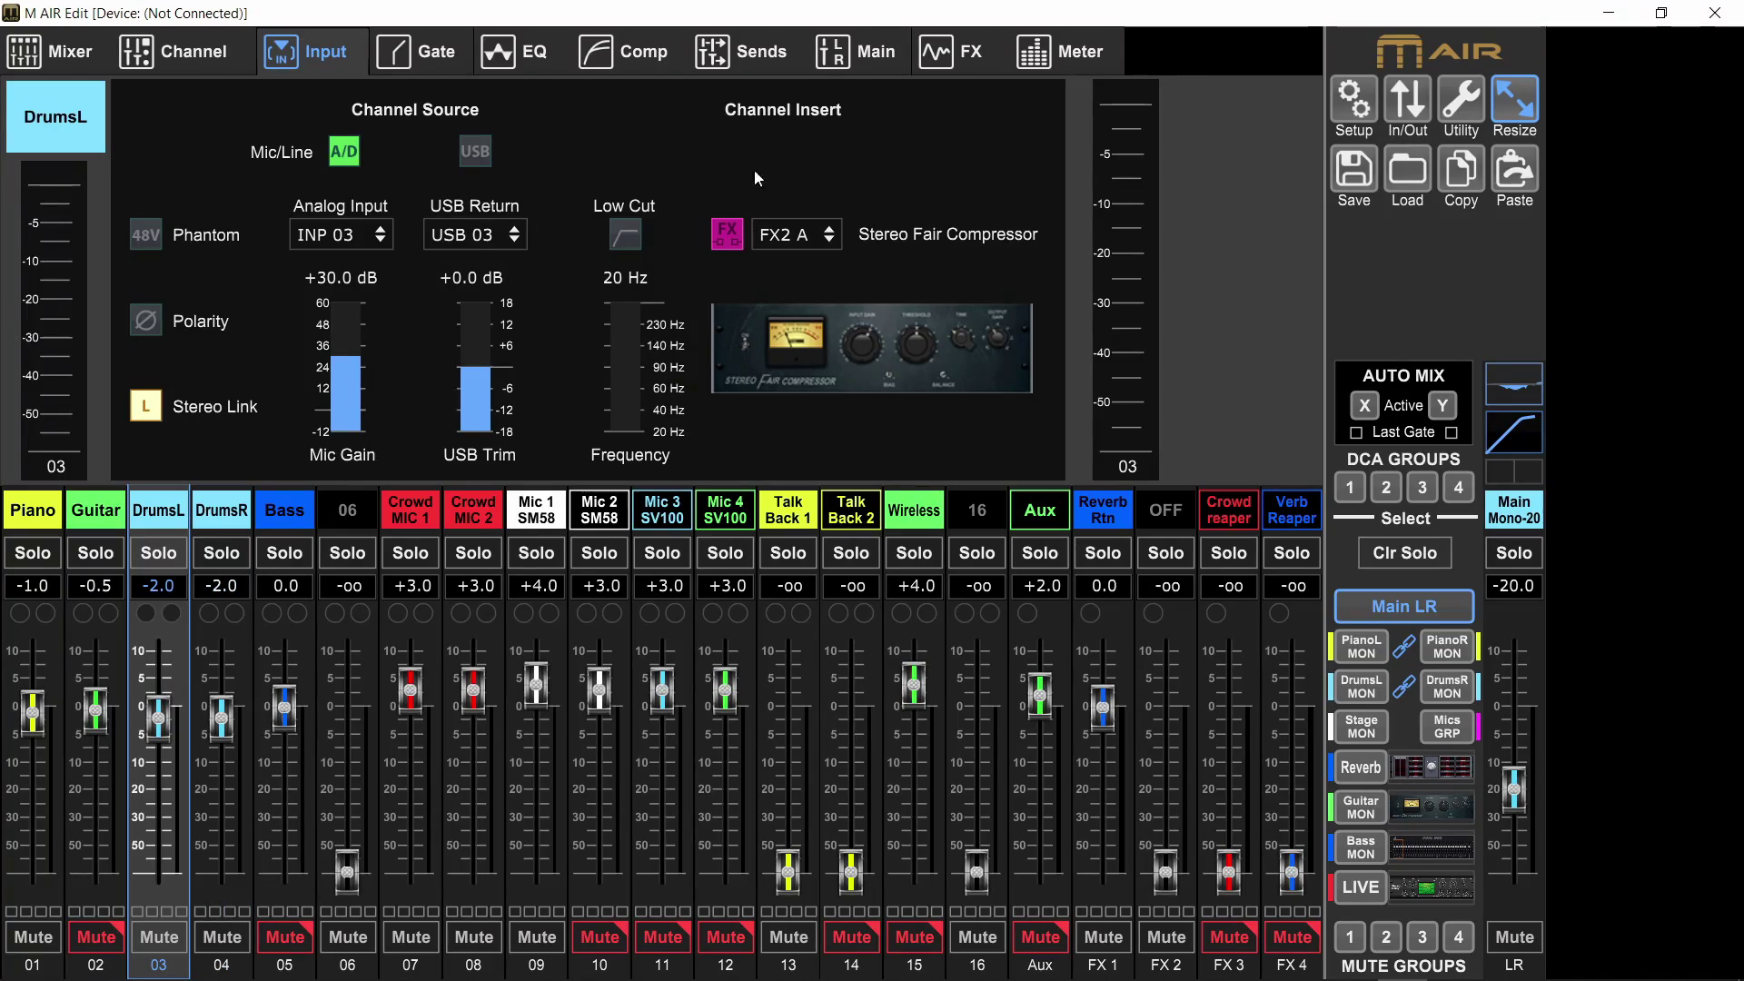
pyautogui.click(935, 52)
pyautogui.click(512, 235)
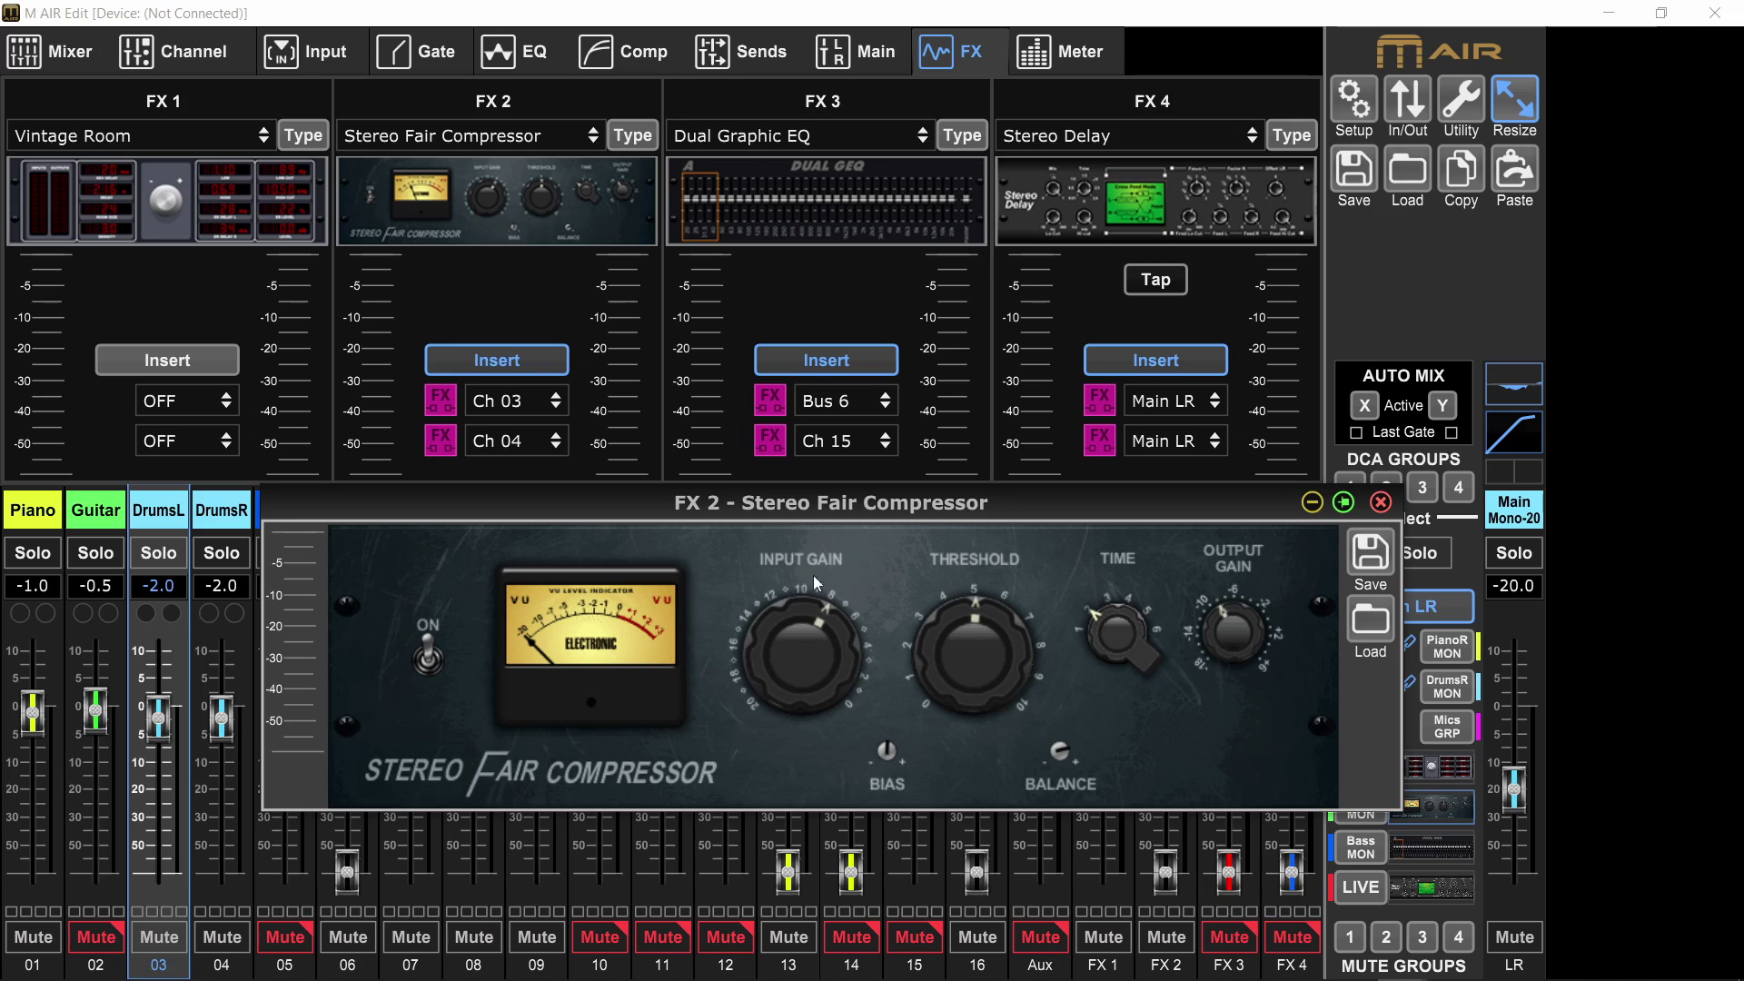
pyautogui.moveTo(828, 510); pyautogui.dragTo(969, 585)
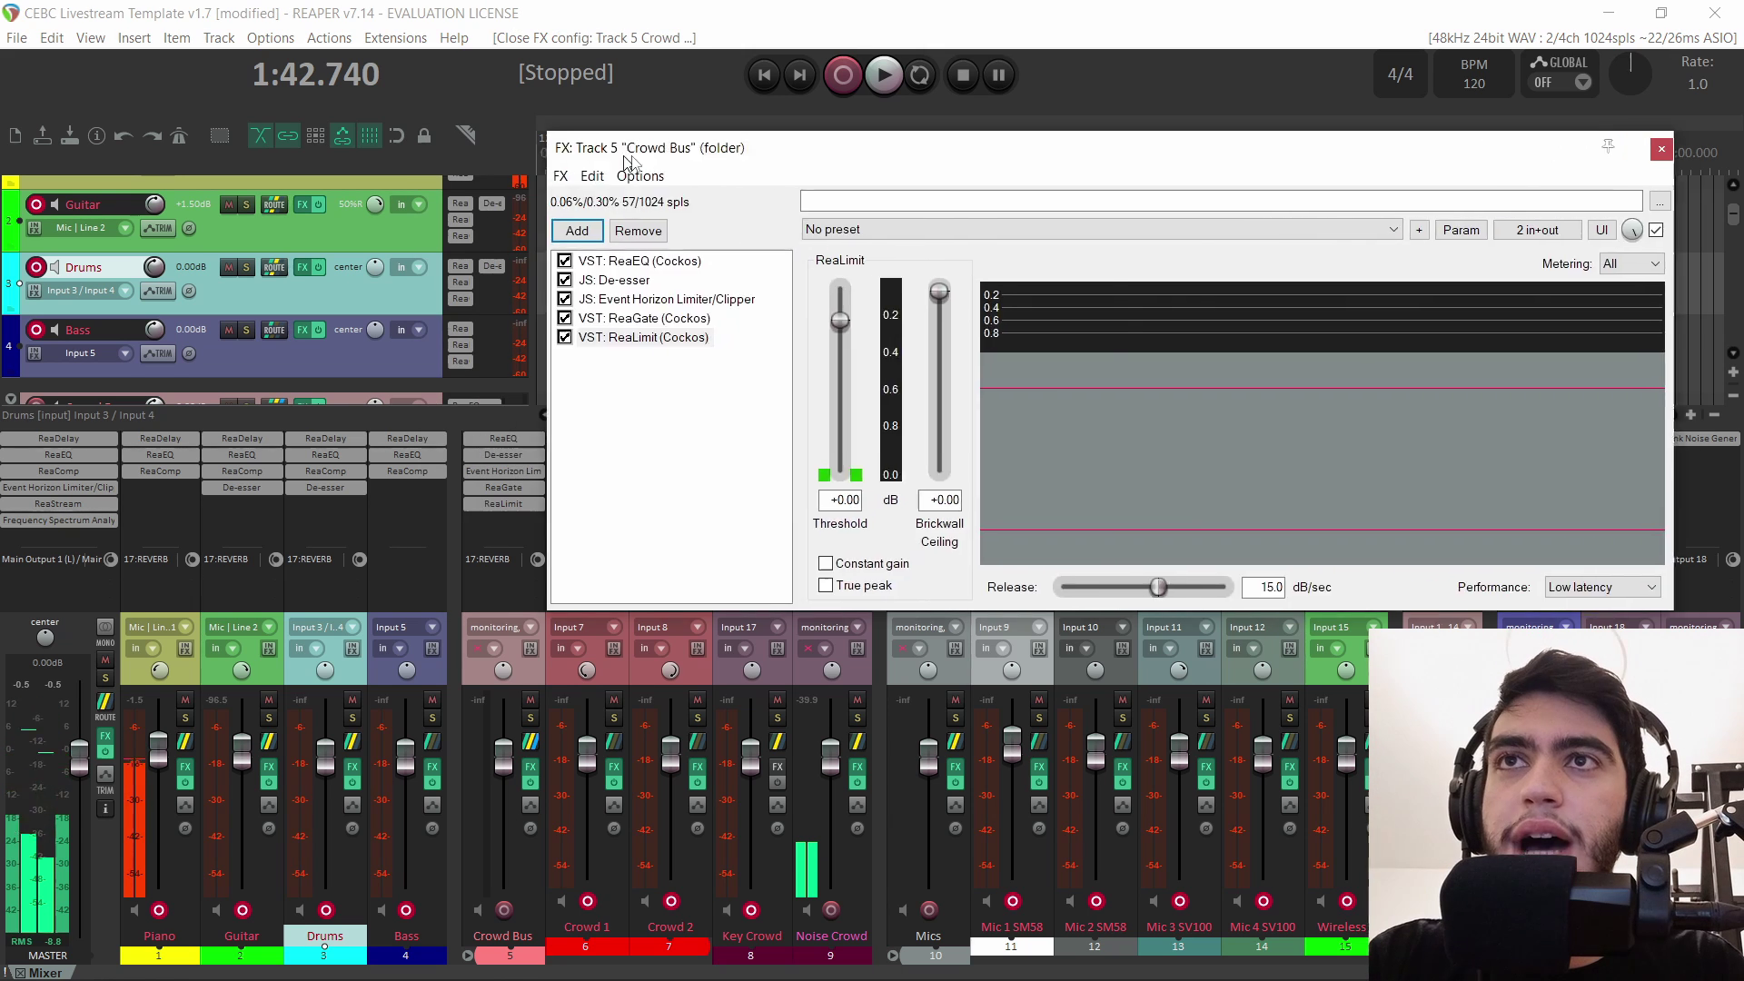
# Divide 57 by 48 in Calculator to convert the Crowd Bus plugin latency from samples to milliseconds, and close the Crowd Bus effects window.
pyautogui.moveTo(625, 158); pyautogui.dragTo(942, 210)
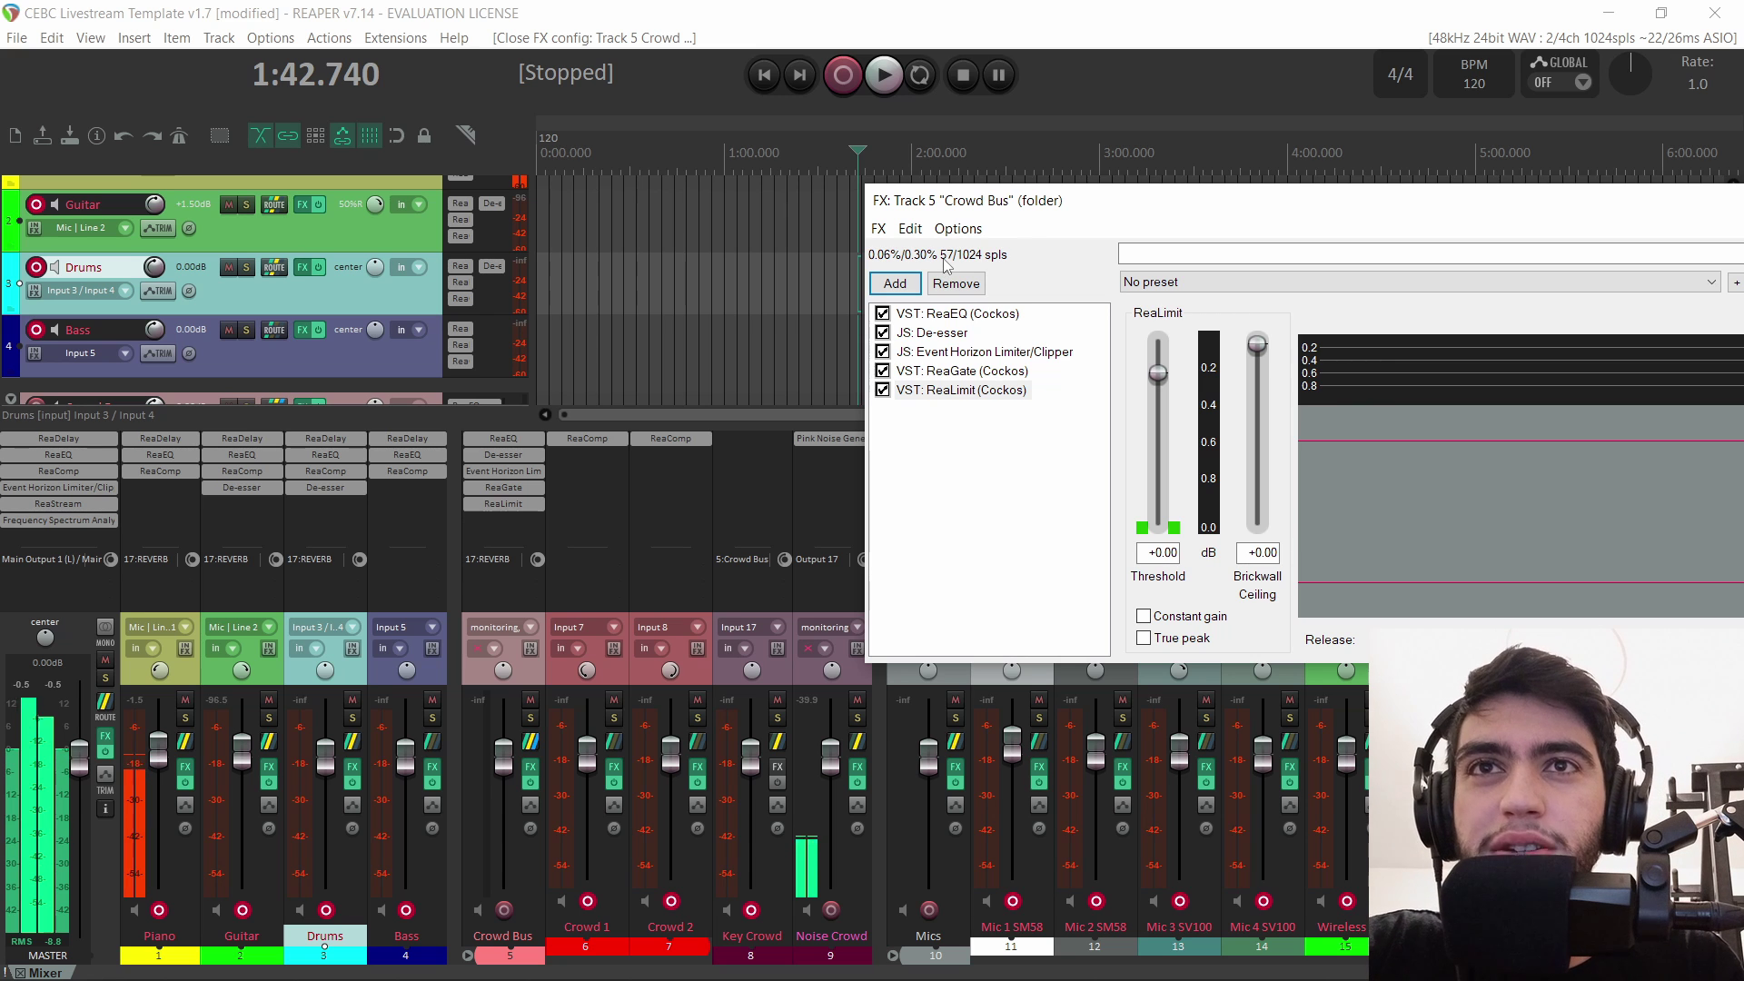
pyautogui.press('XF86Calculator')
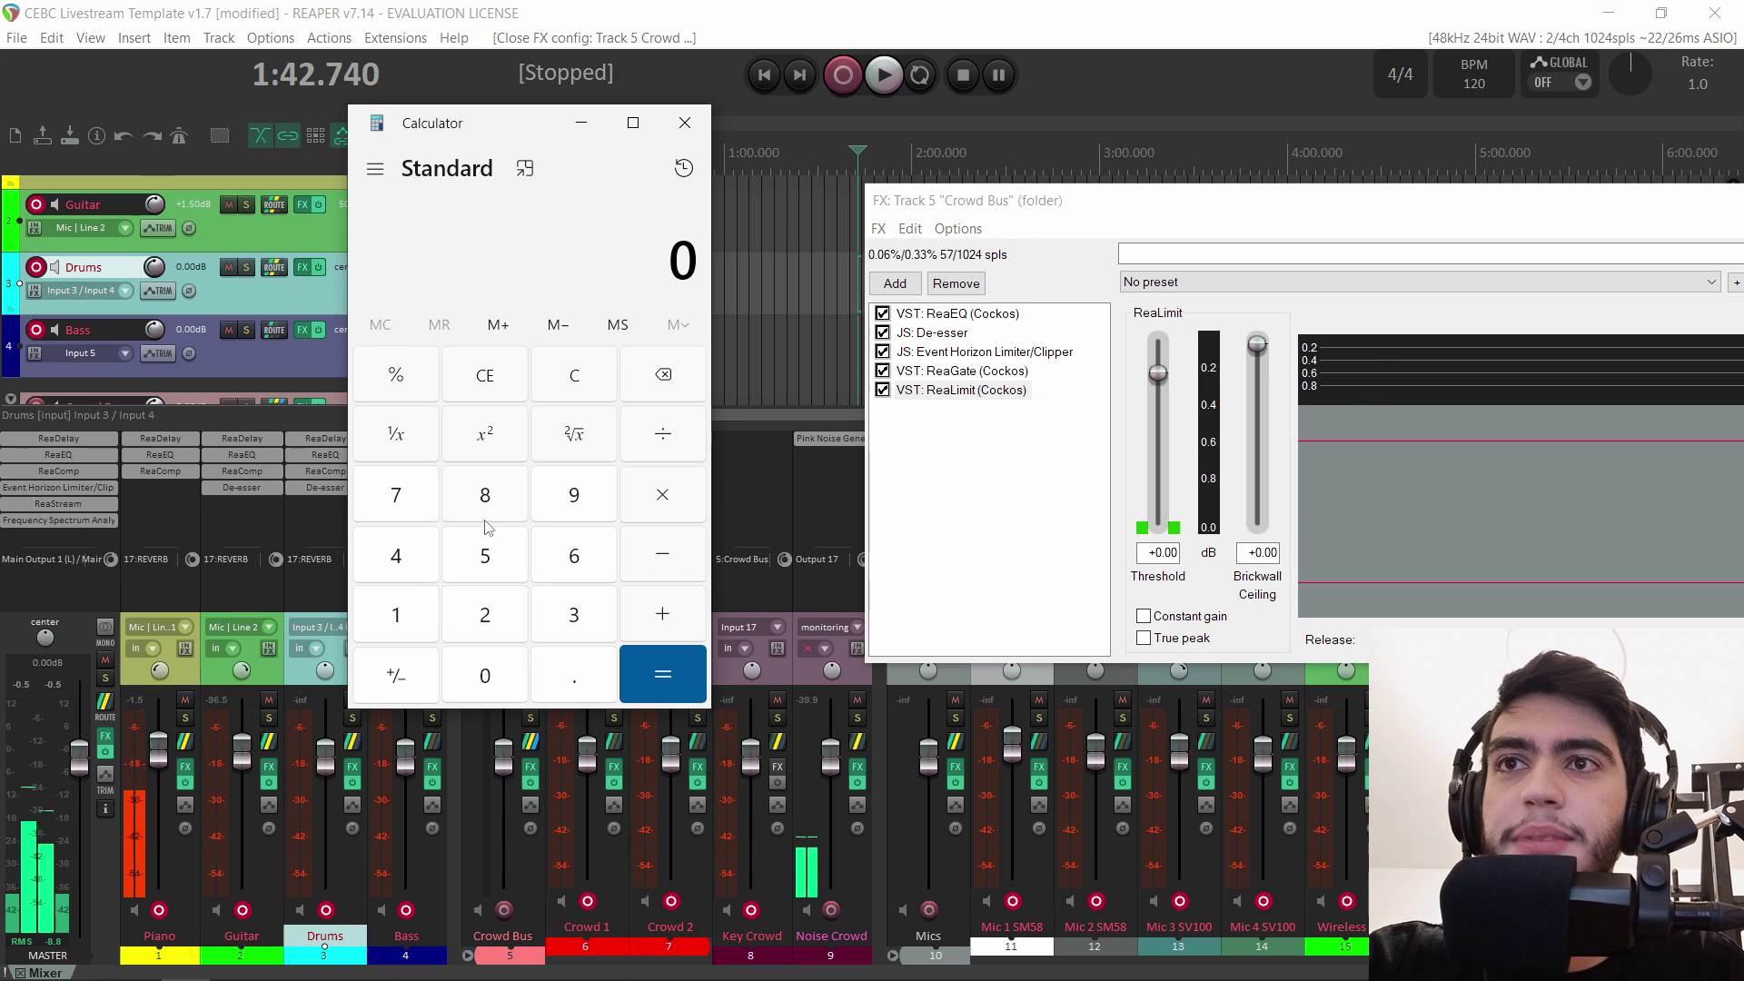
pyautogui.write('57')
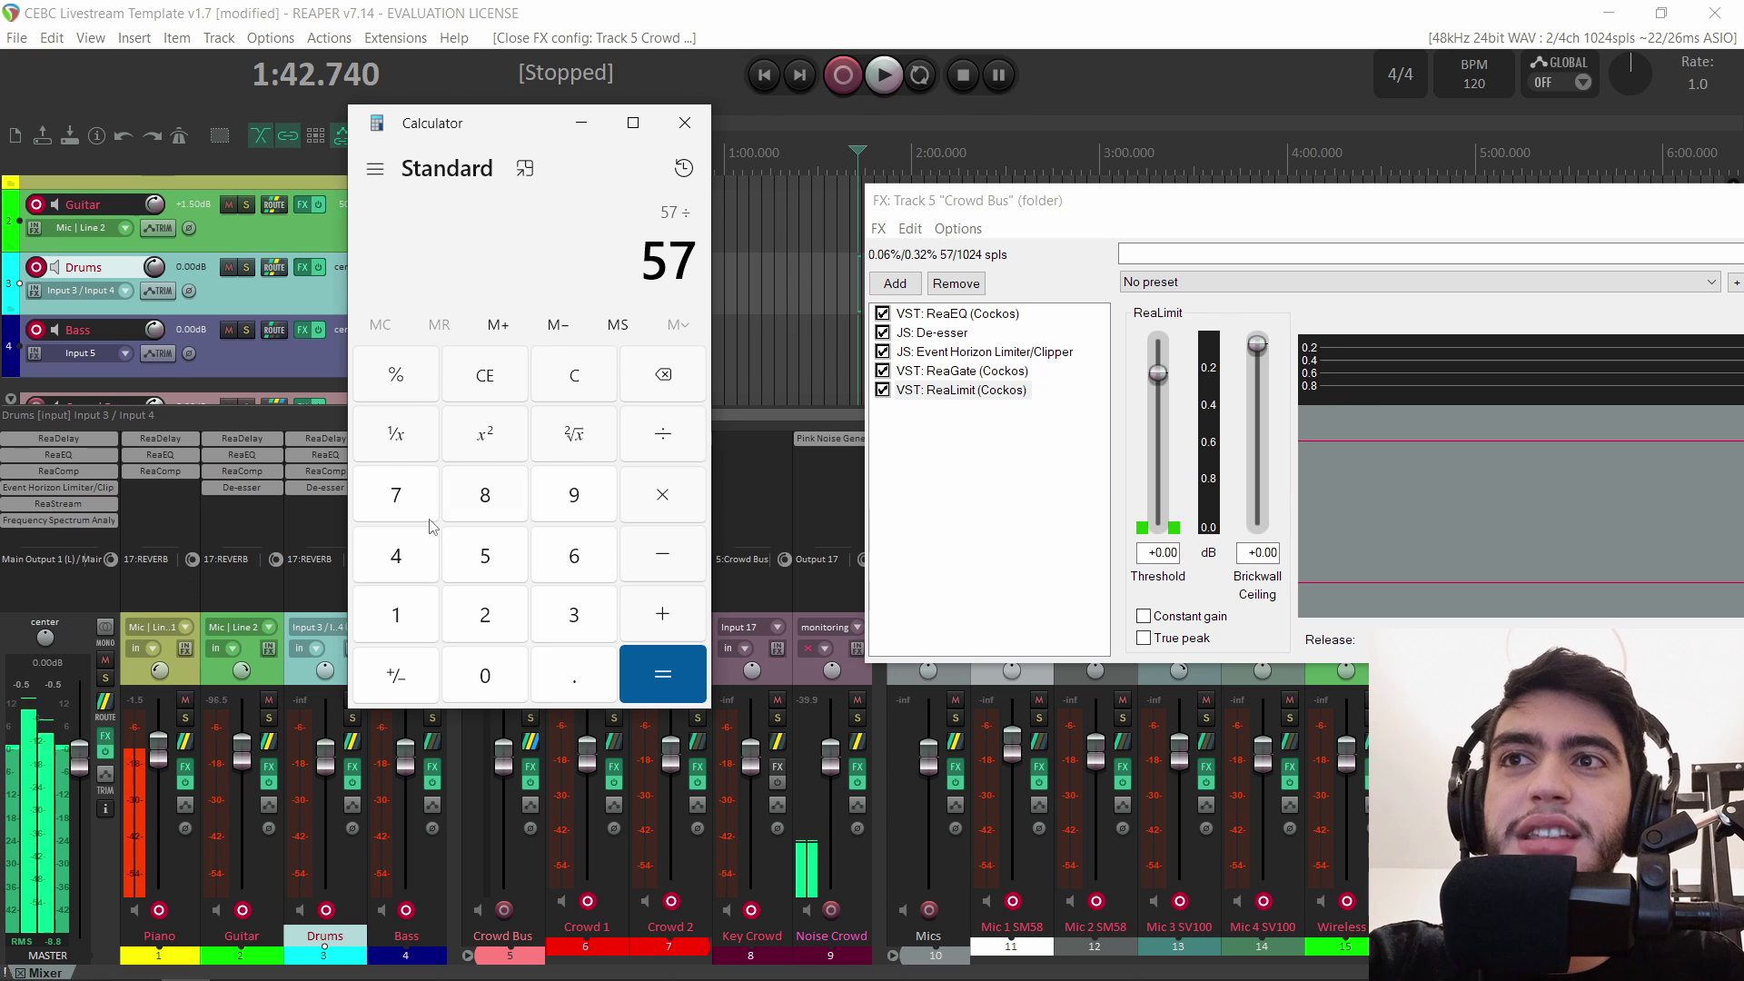
pyautogui.click(403, 556)
pyautogui.write('8')
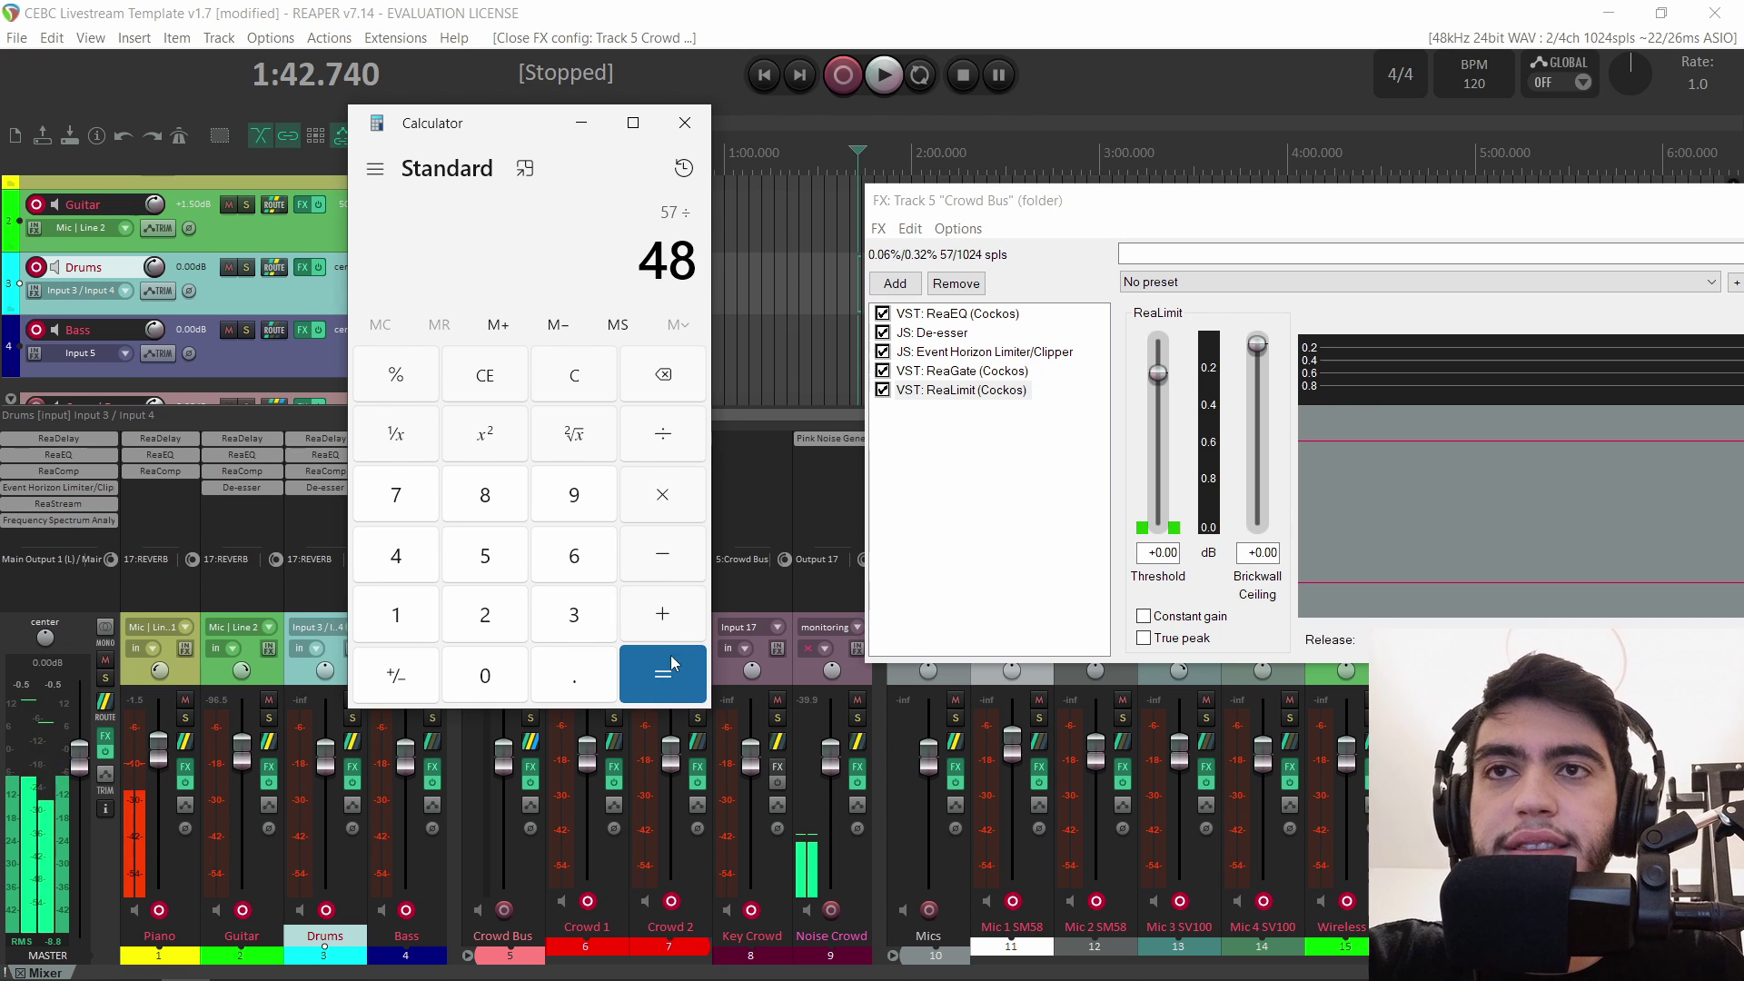
pyautogui.click(670, 684)
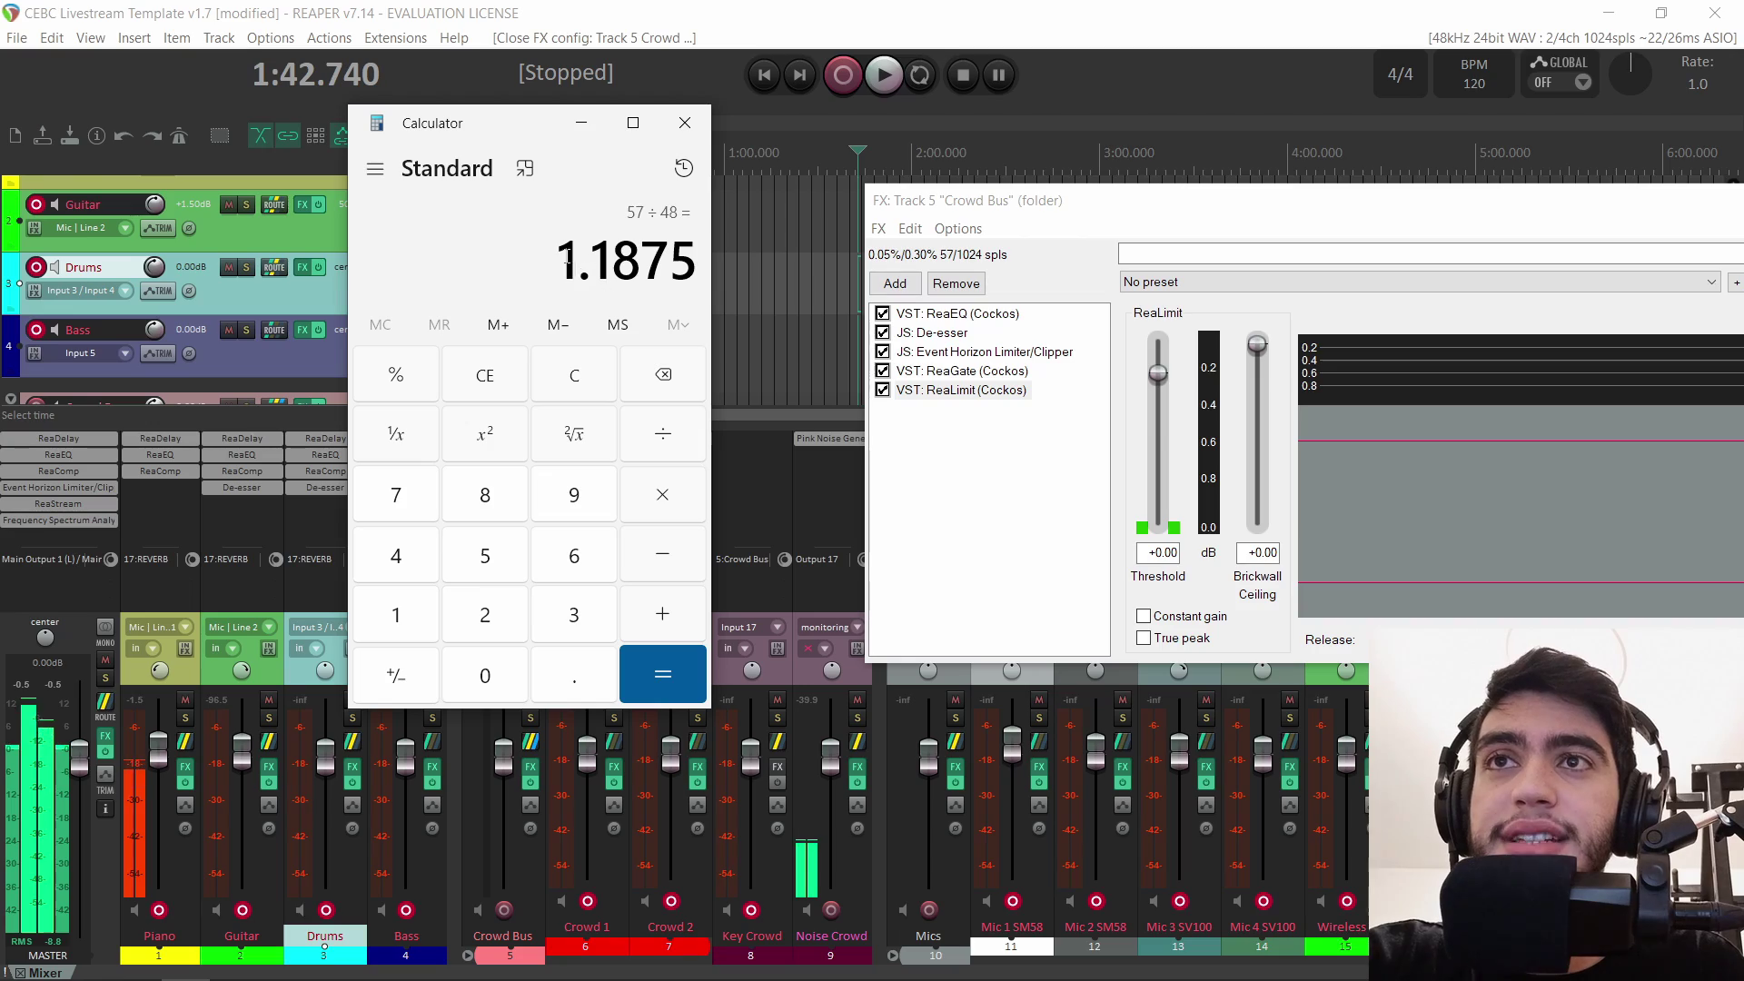
pyautogui.moveTo(569, 261); pyautogui.dragTo(633, 266)
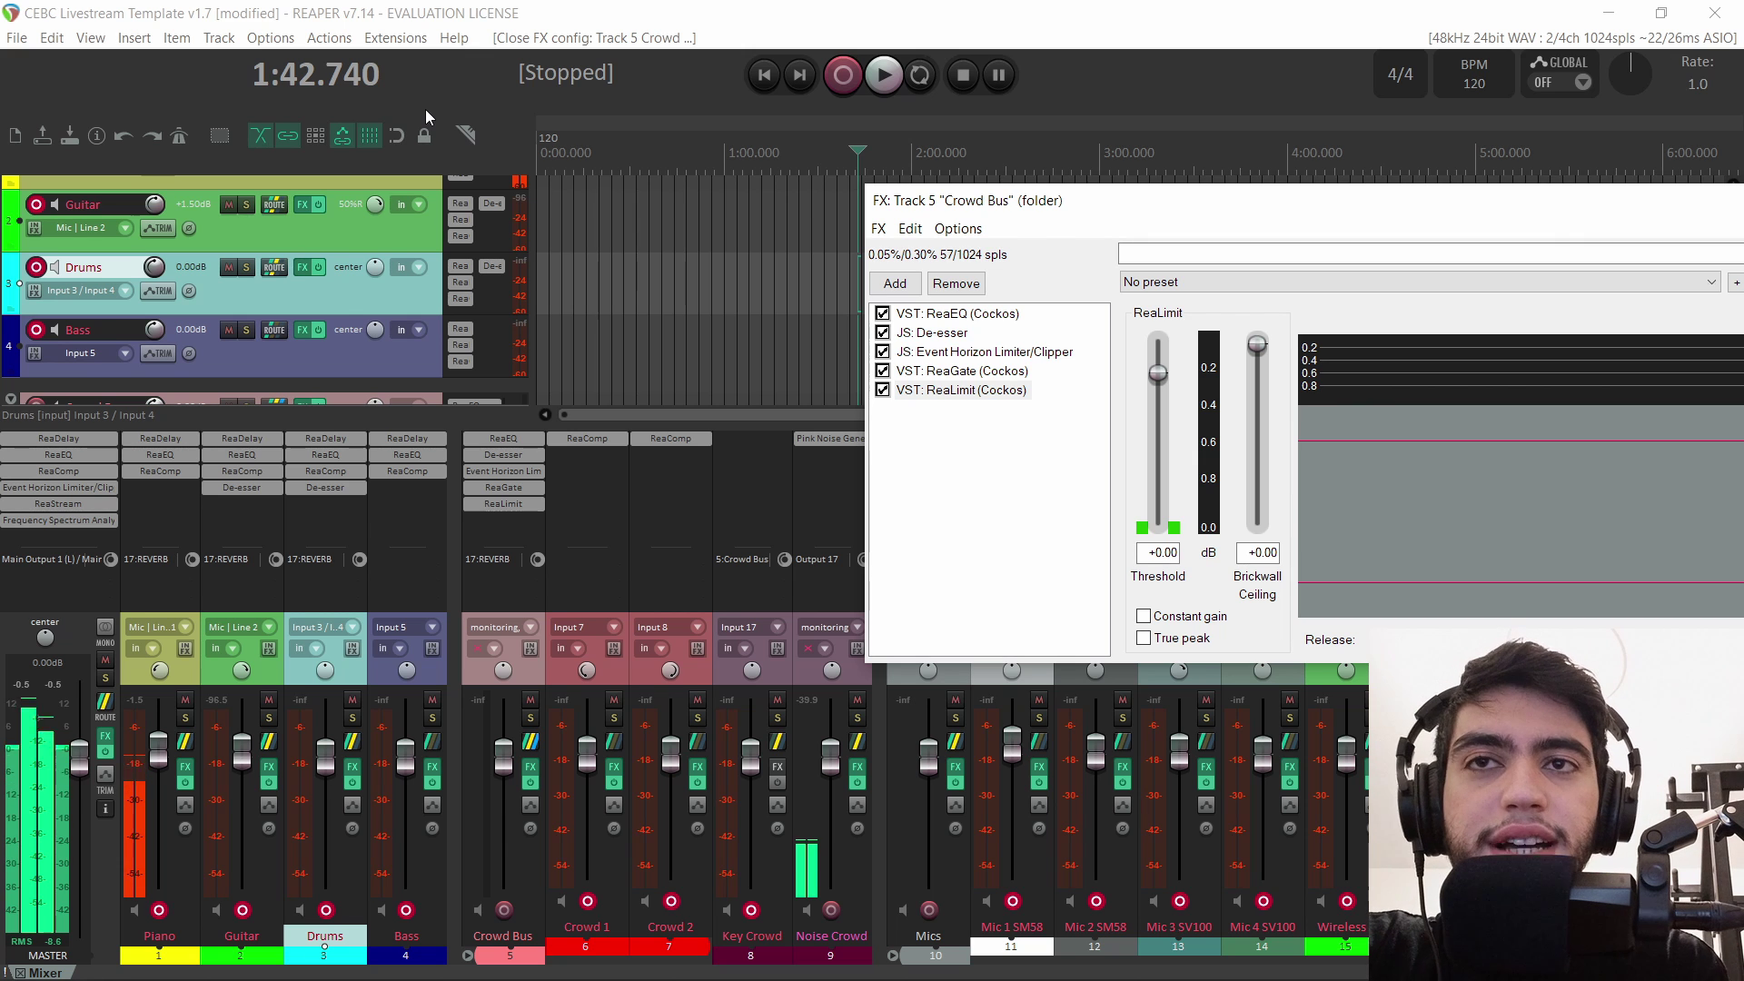
pyautogui.moveTo(1393, 198); pyautogui.dragTo(1011, 286)
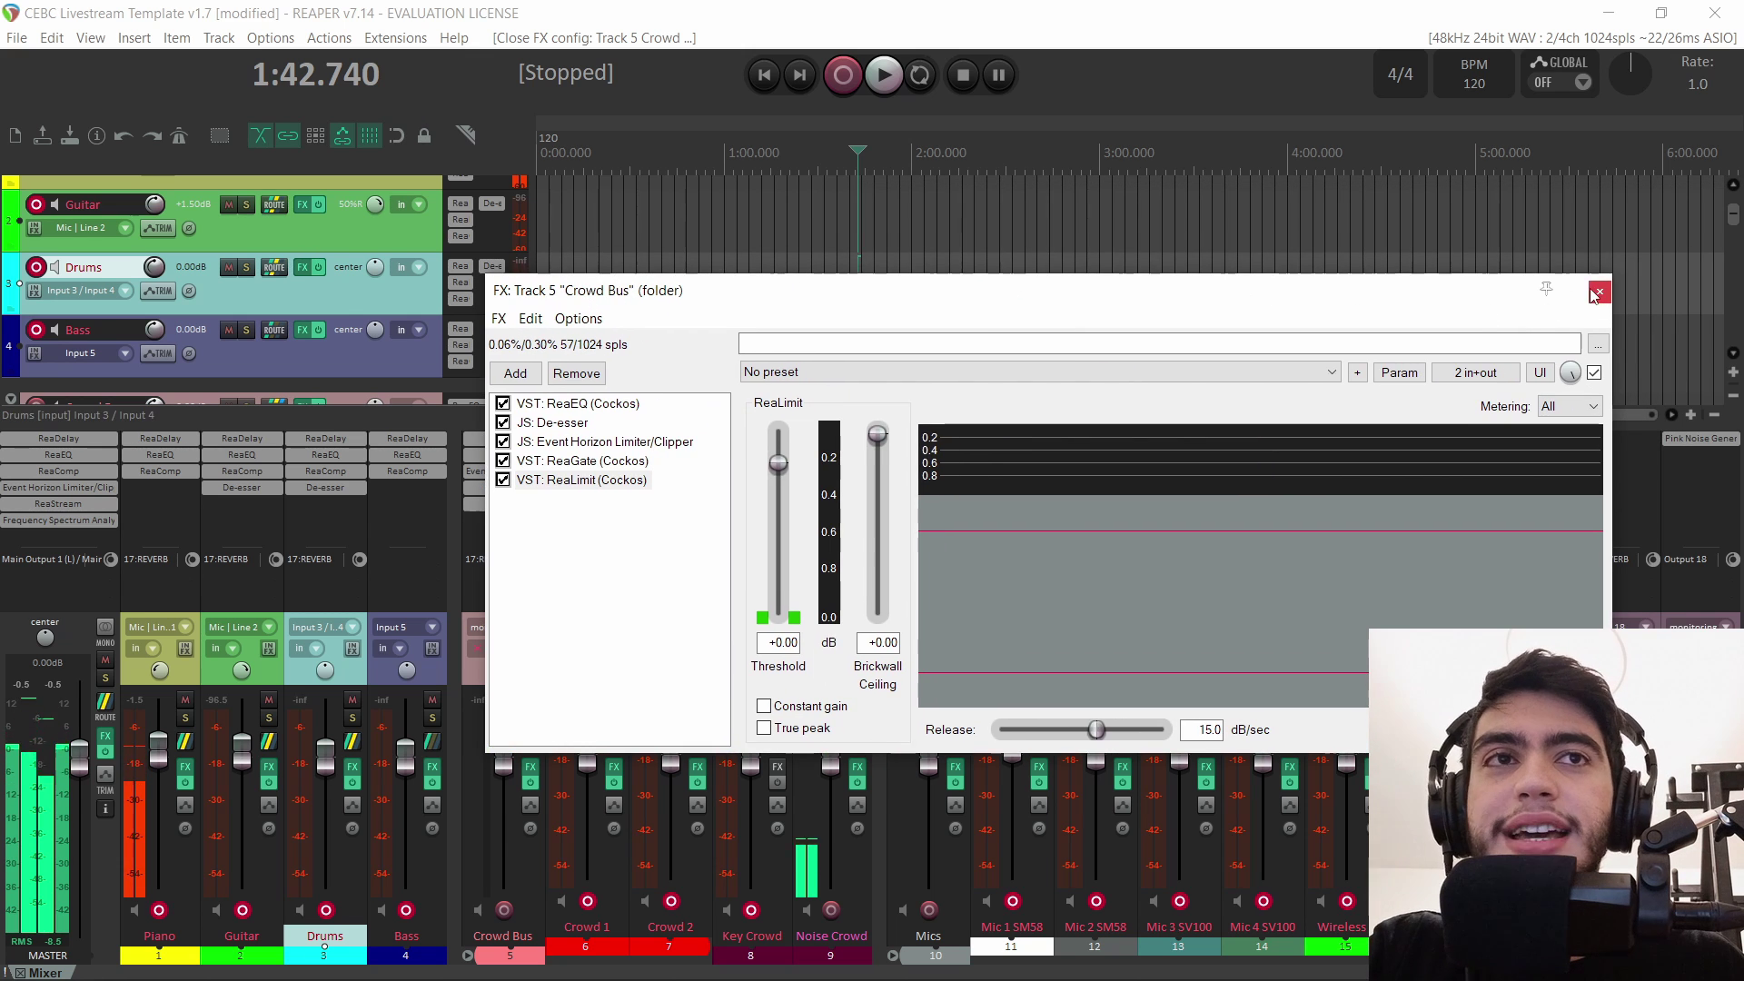
pyautogui.click(1599, 293)
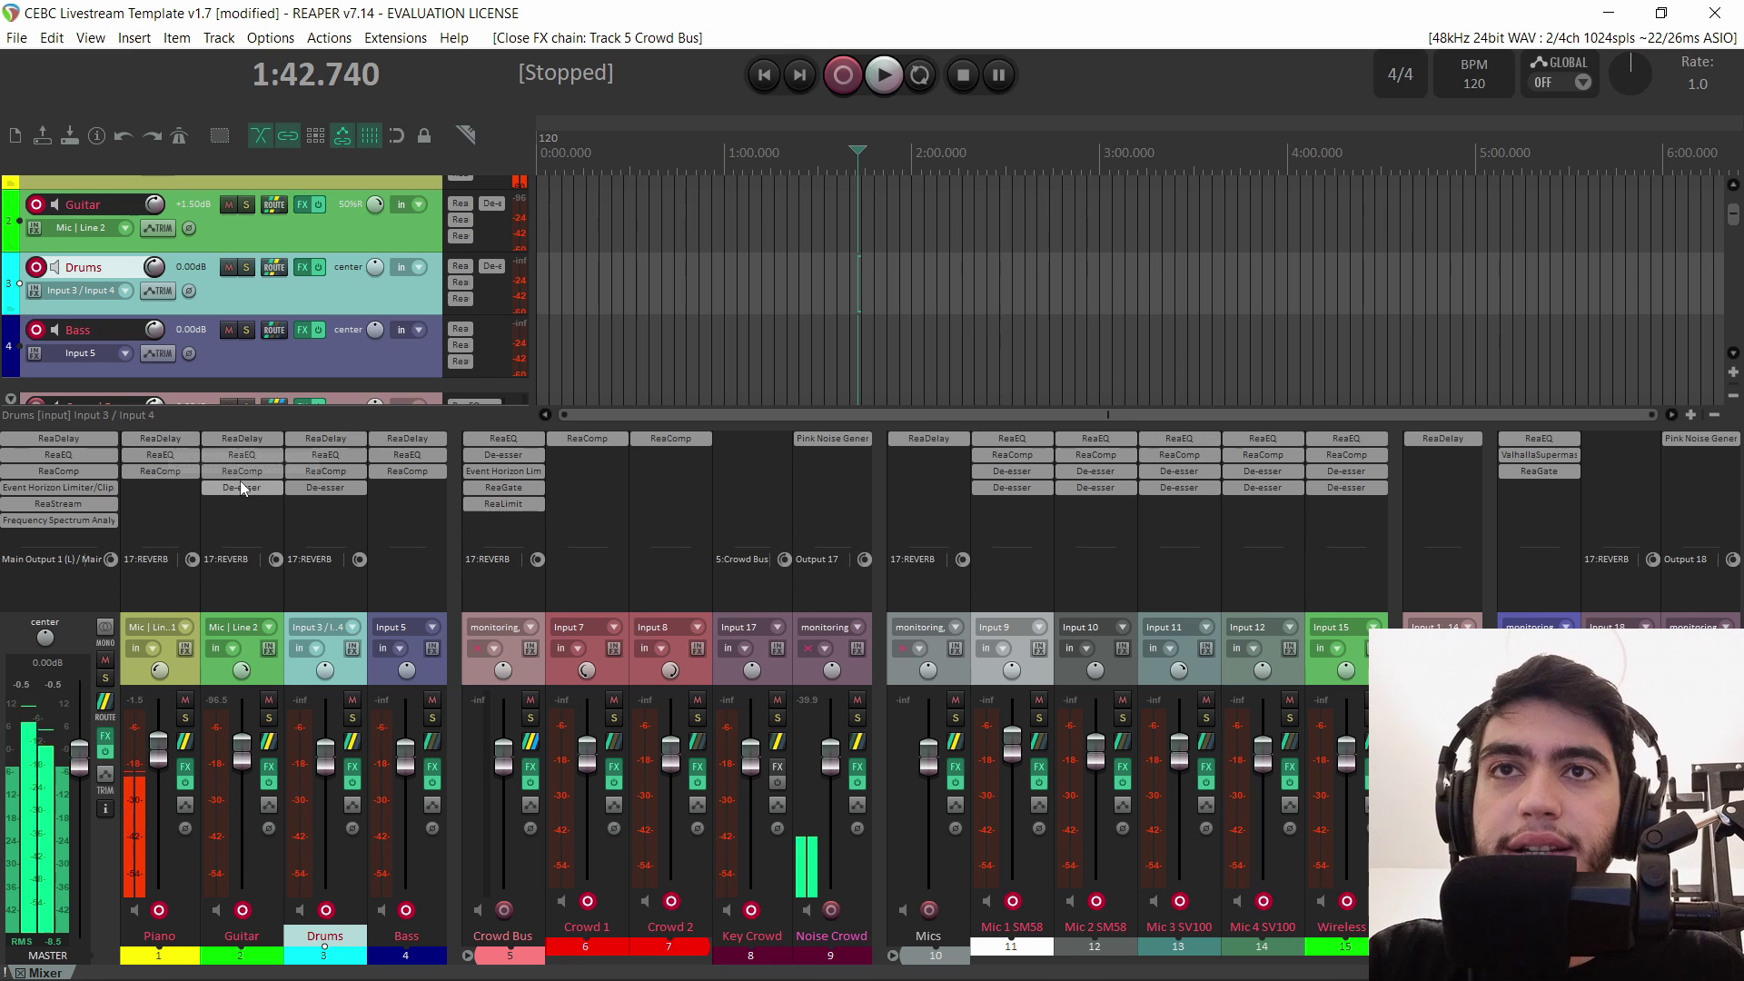
# Add the ReaDelay plugin to track 8 "Key Crowd".
pyautogui.doubleClick(760, 441)
pyautogui.write('r')
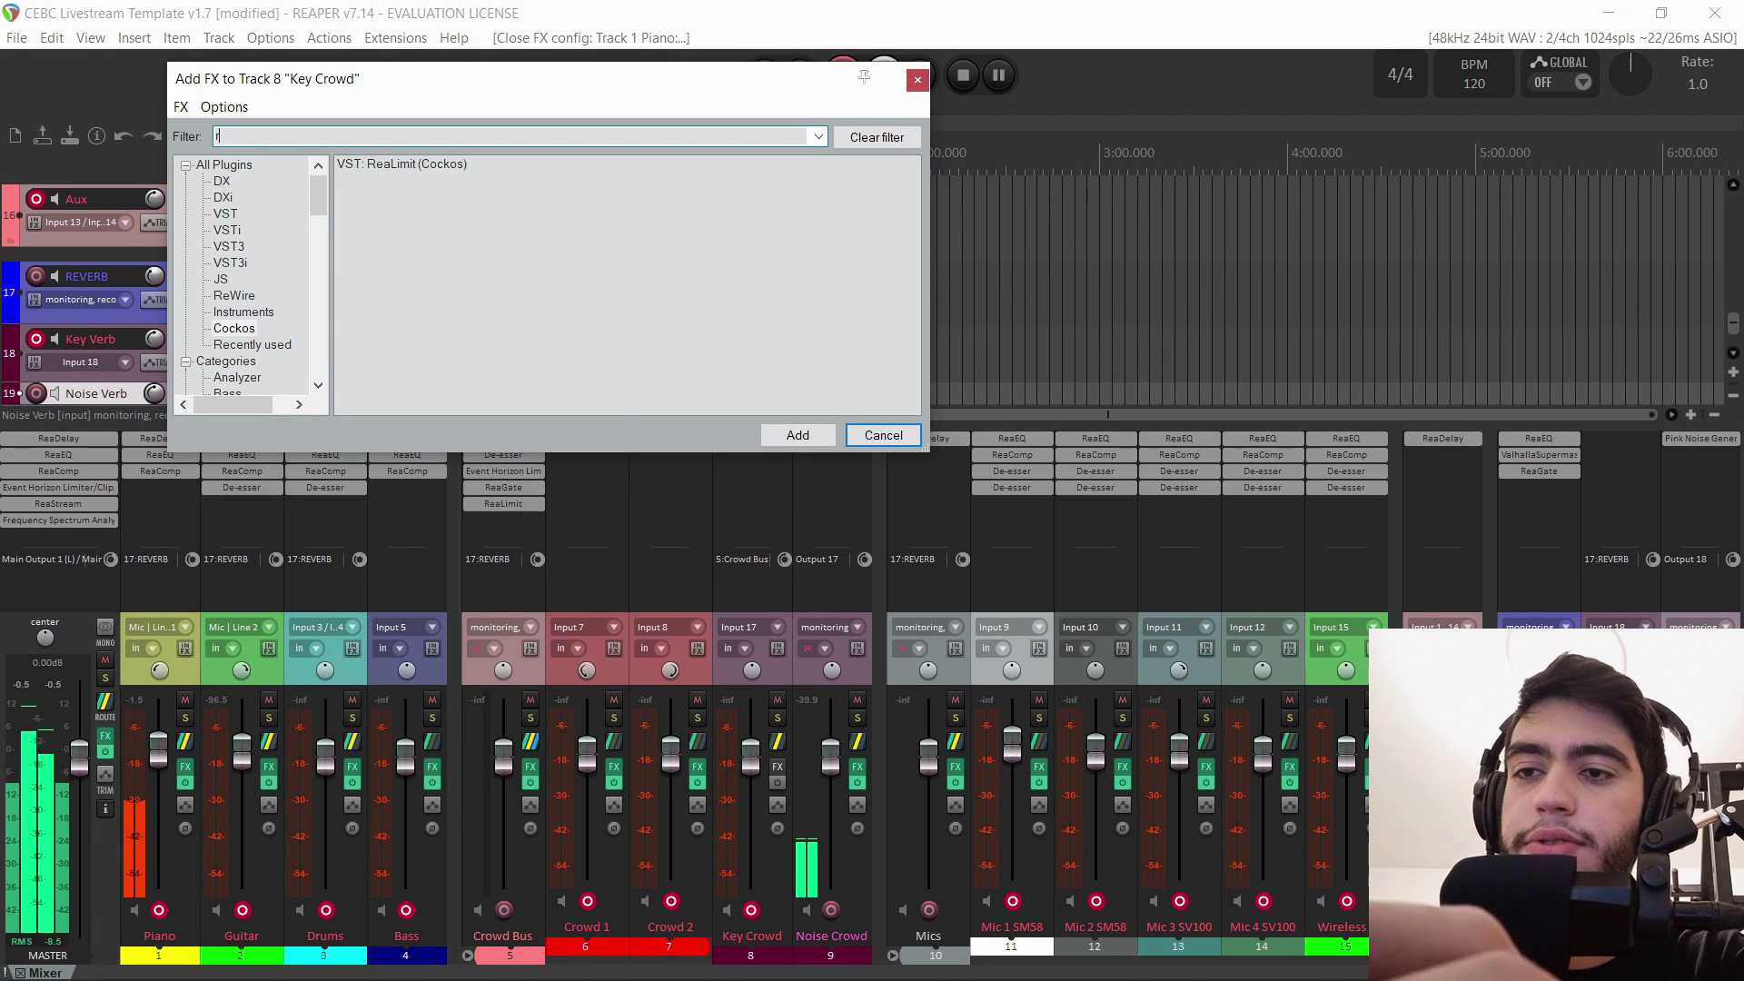
pyautogui.write('eadela')
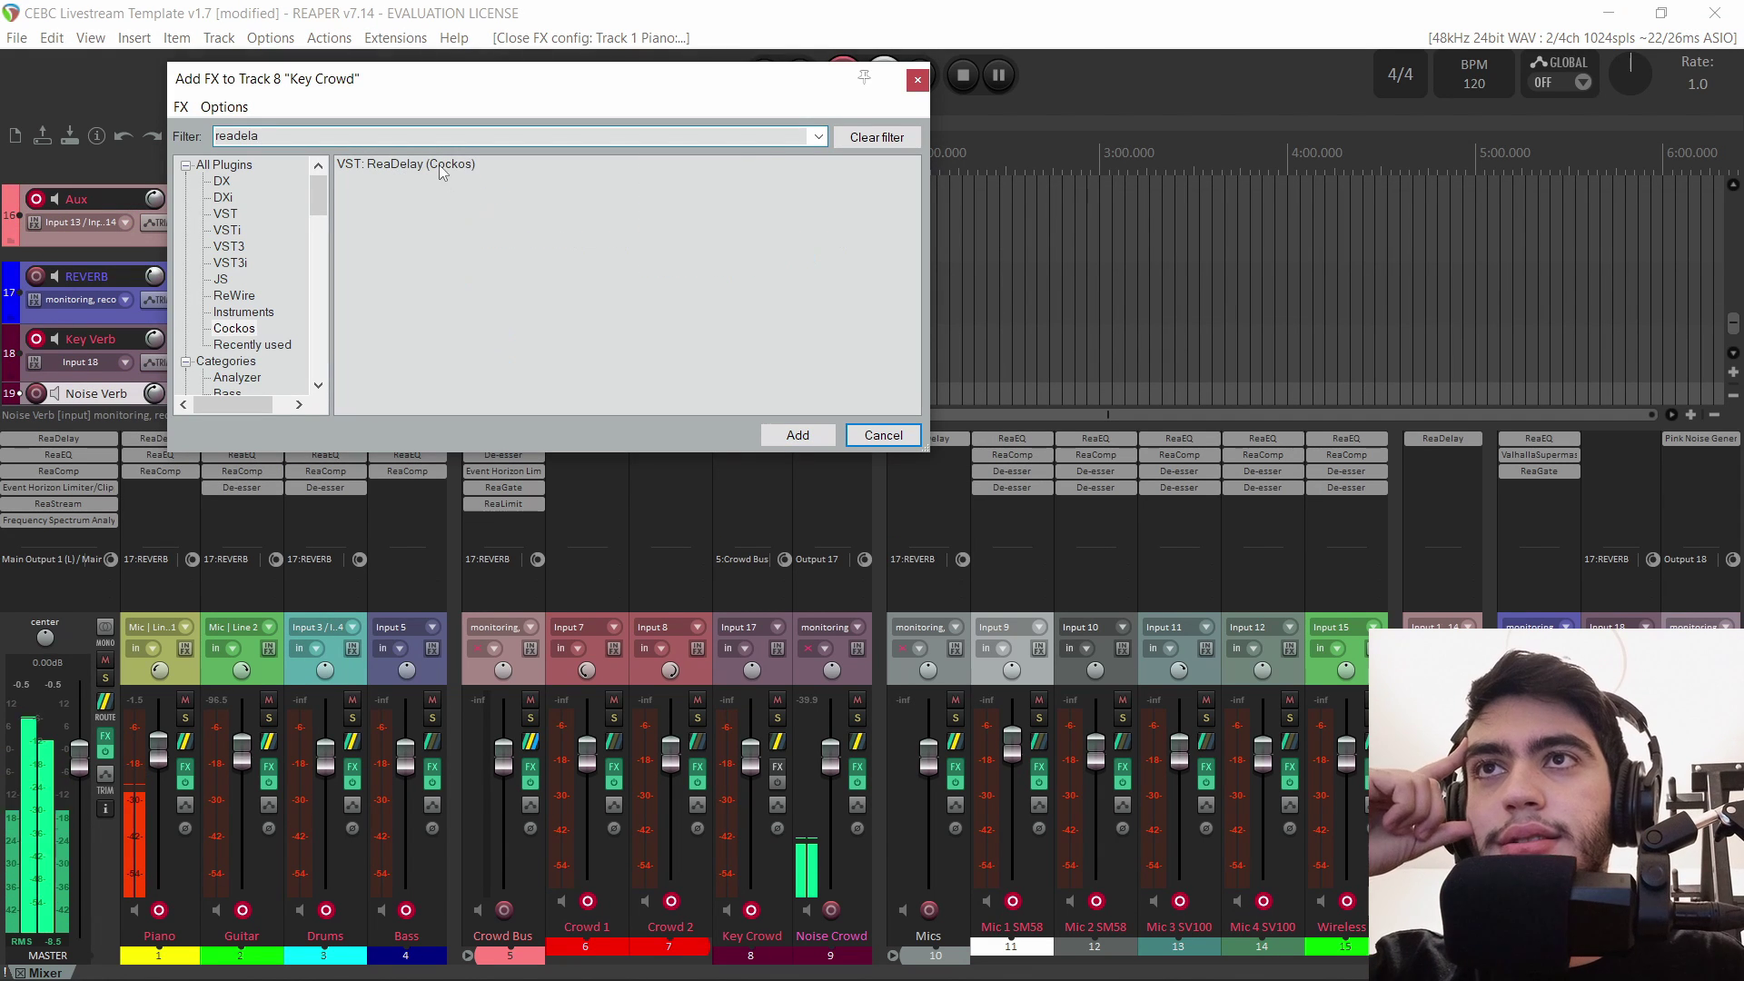
pyautogui.doubleClick(438, 163)
# Set ReaDelay's wet level to +0.0, its dry level to -inf and its musical length to 0.00.
pyautogui.moveTo(91, 416); pyautogui.dragTo(96, 376)
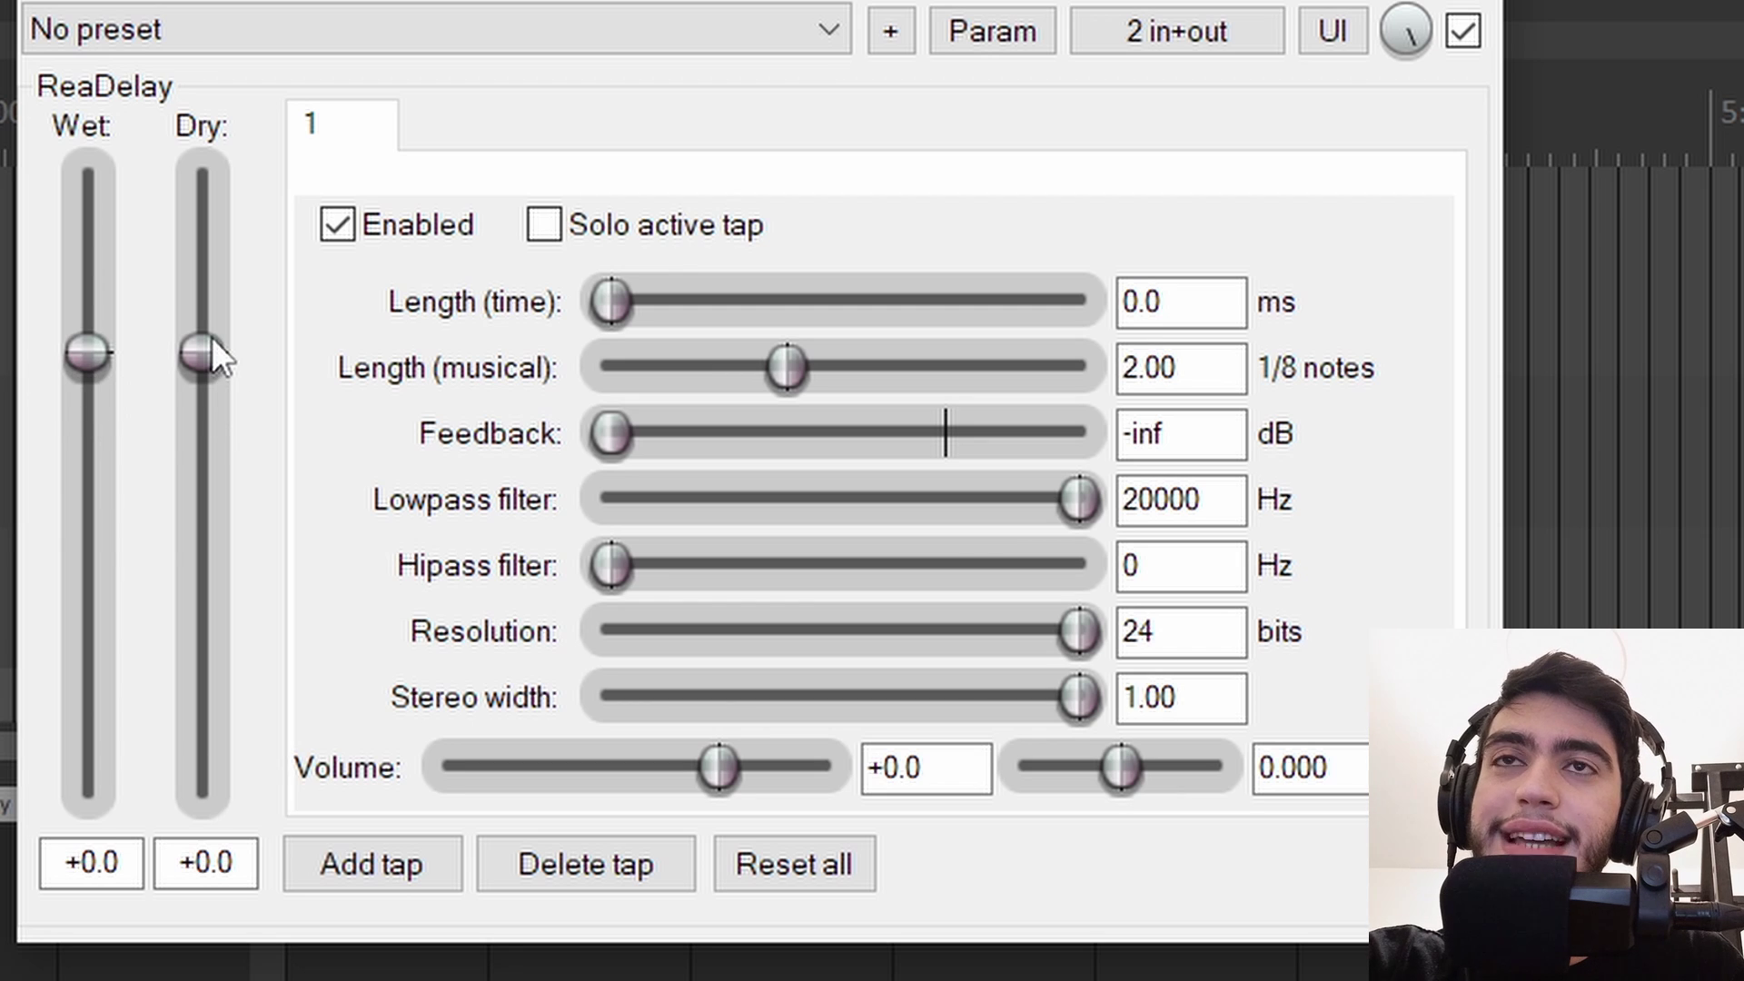
pyautogui.moveTo(212, 338); pyautogui.dragTo(207, 799)
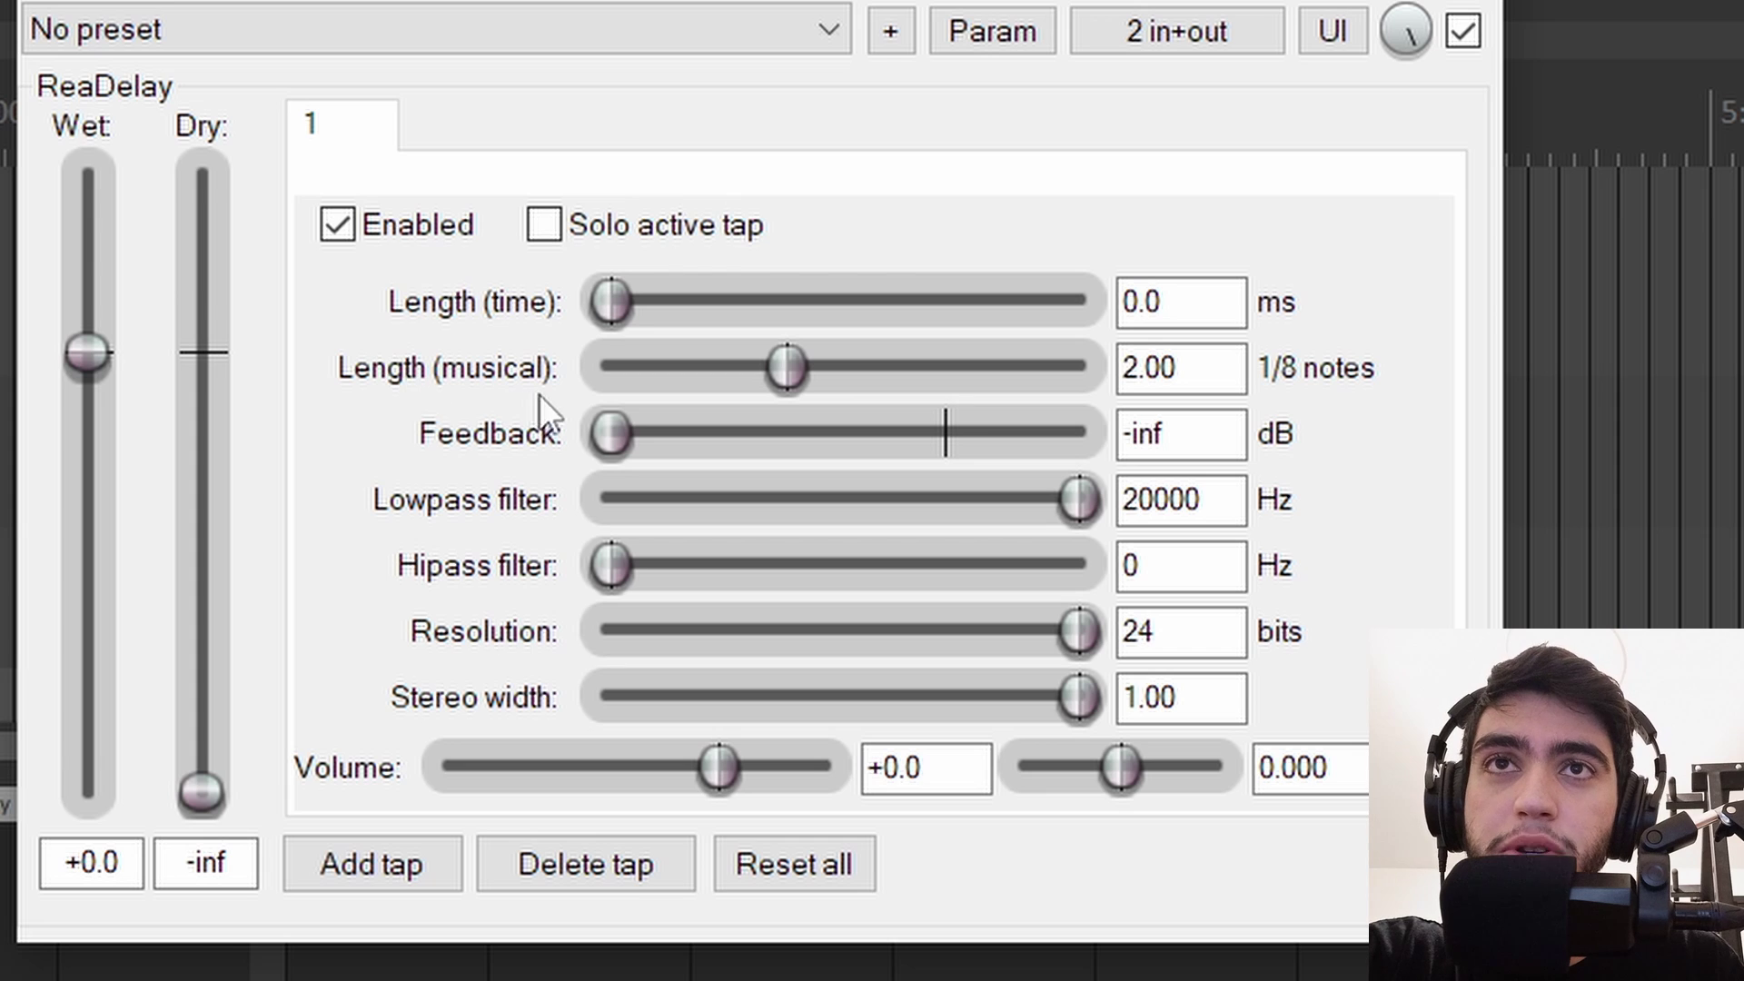
pyautogui.moveTo(796, 373); pyautogui.dragTo(257, 379)
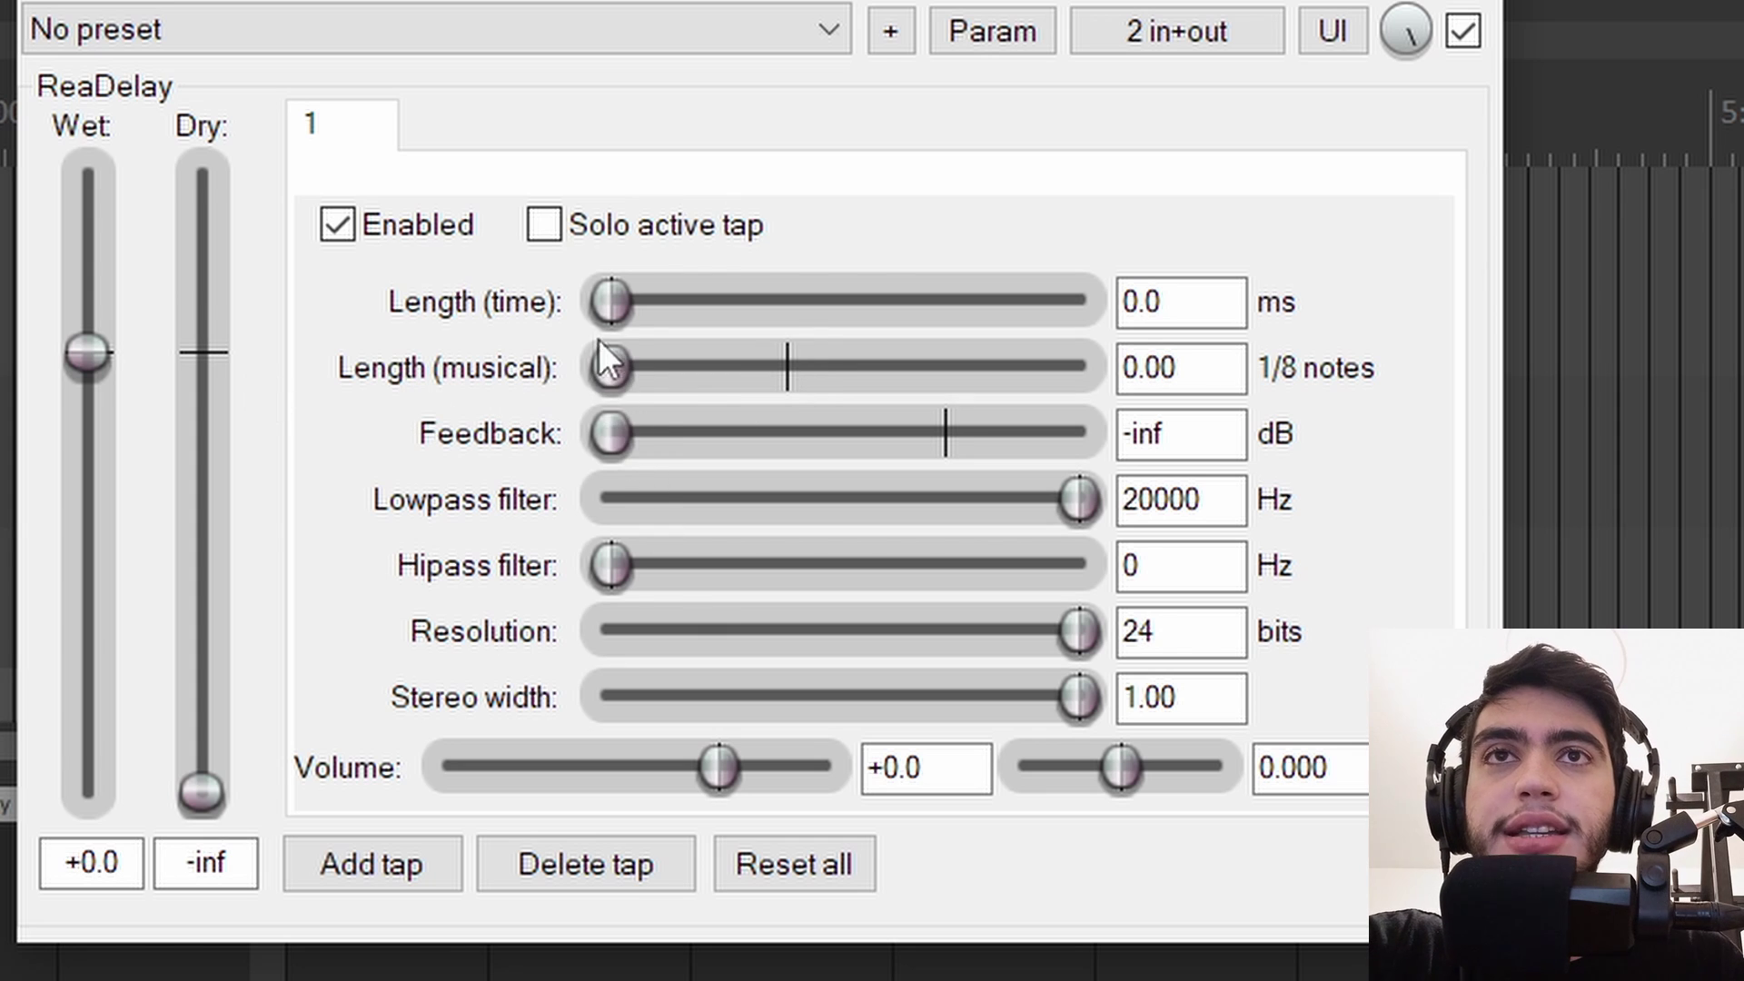
pyautogui.moveTo(498, 0); pyautogui.dragTo(329, 10)
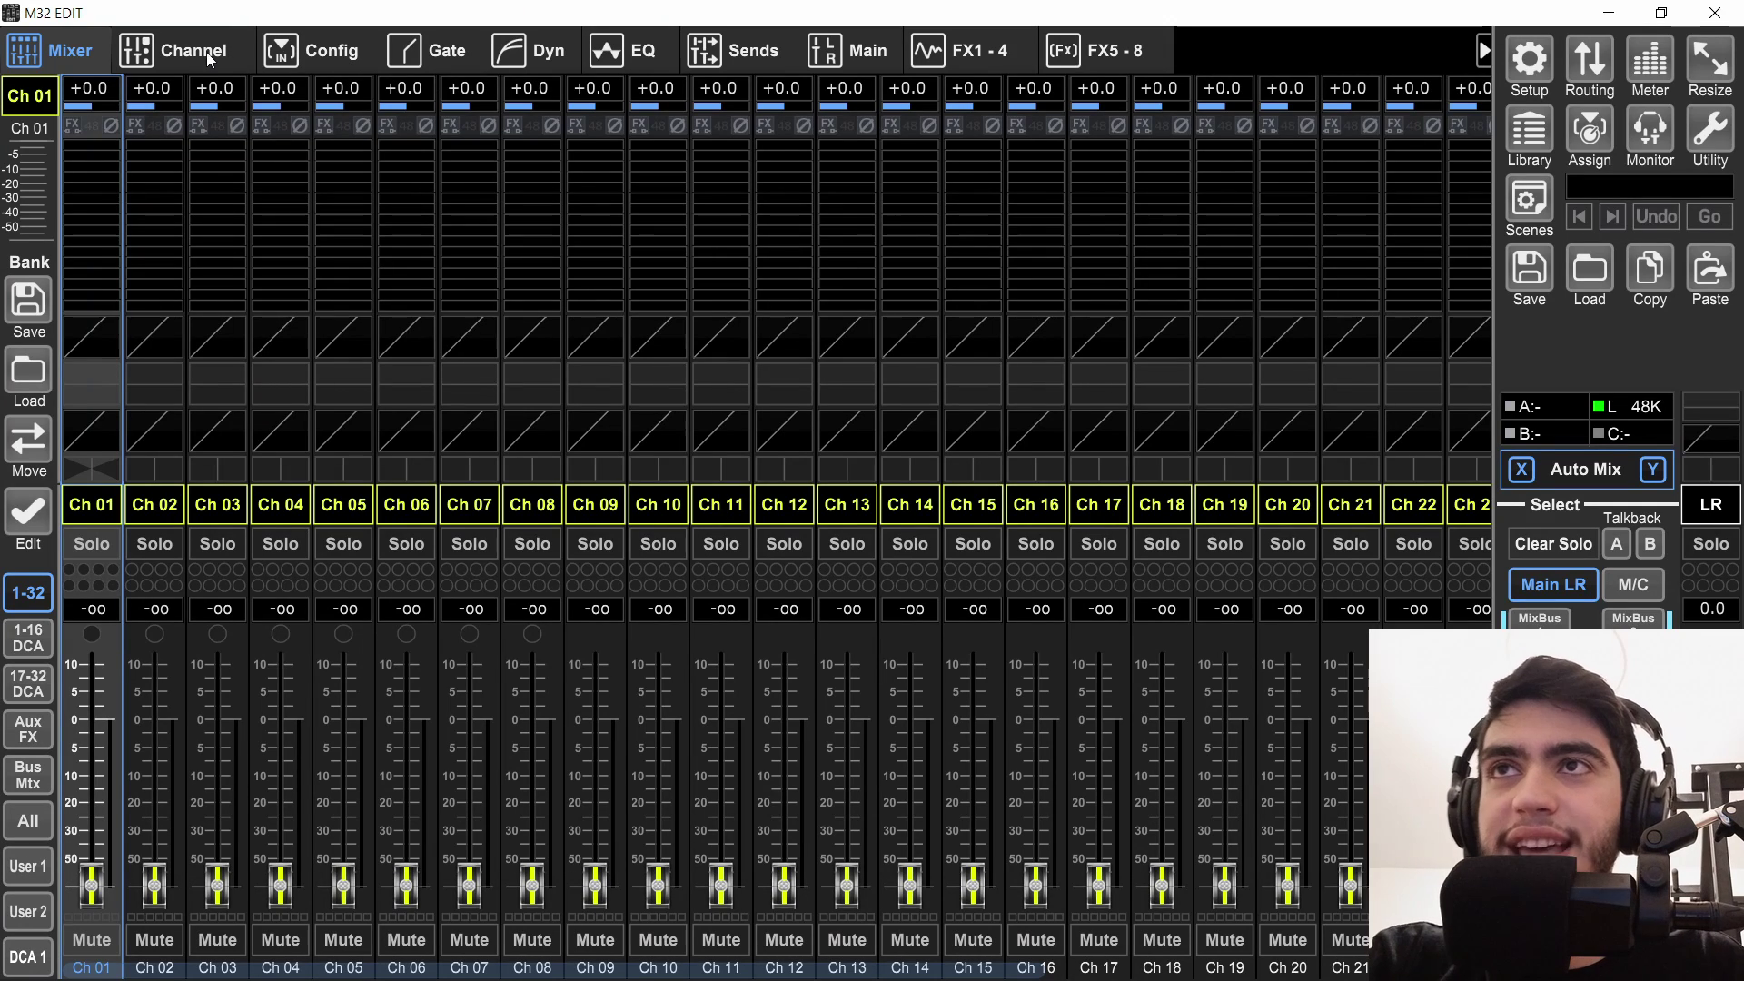
# In M32 Edit, turn on the channel delay of Ch 01 and raise its delay time.
pyautogui.click(214, 56)
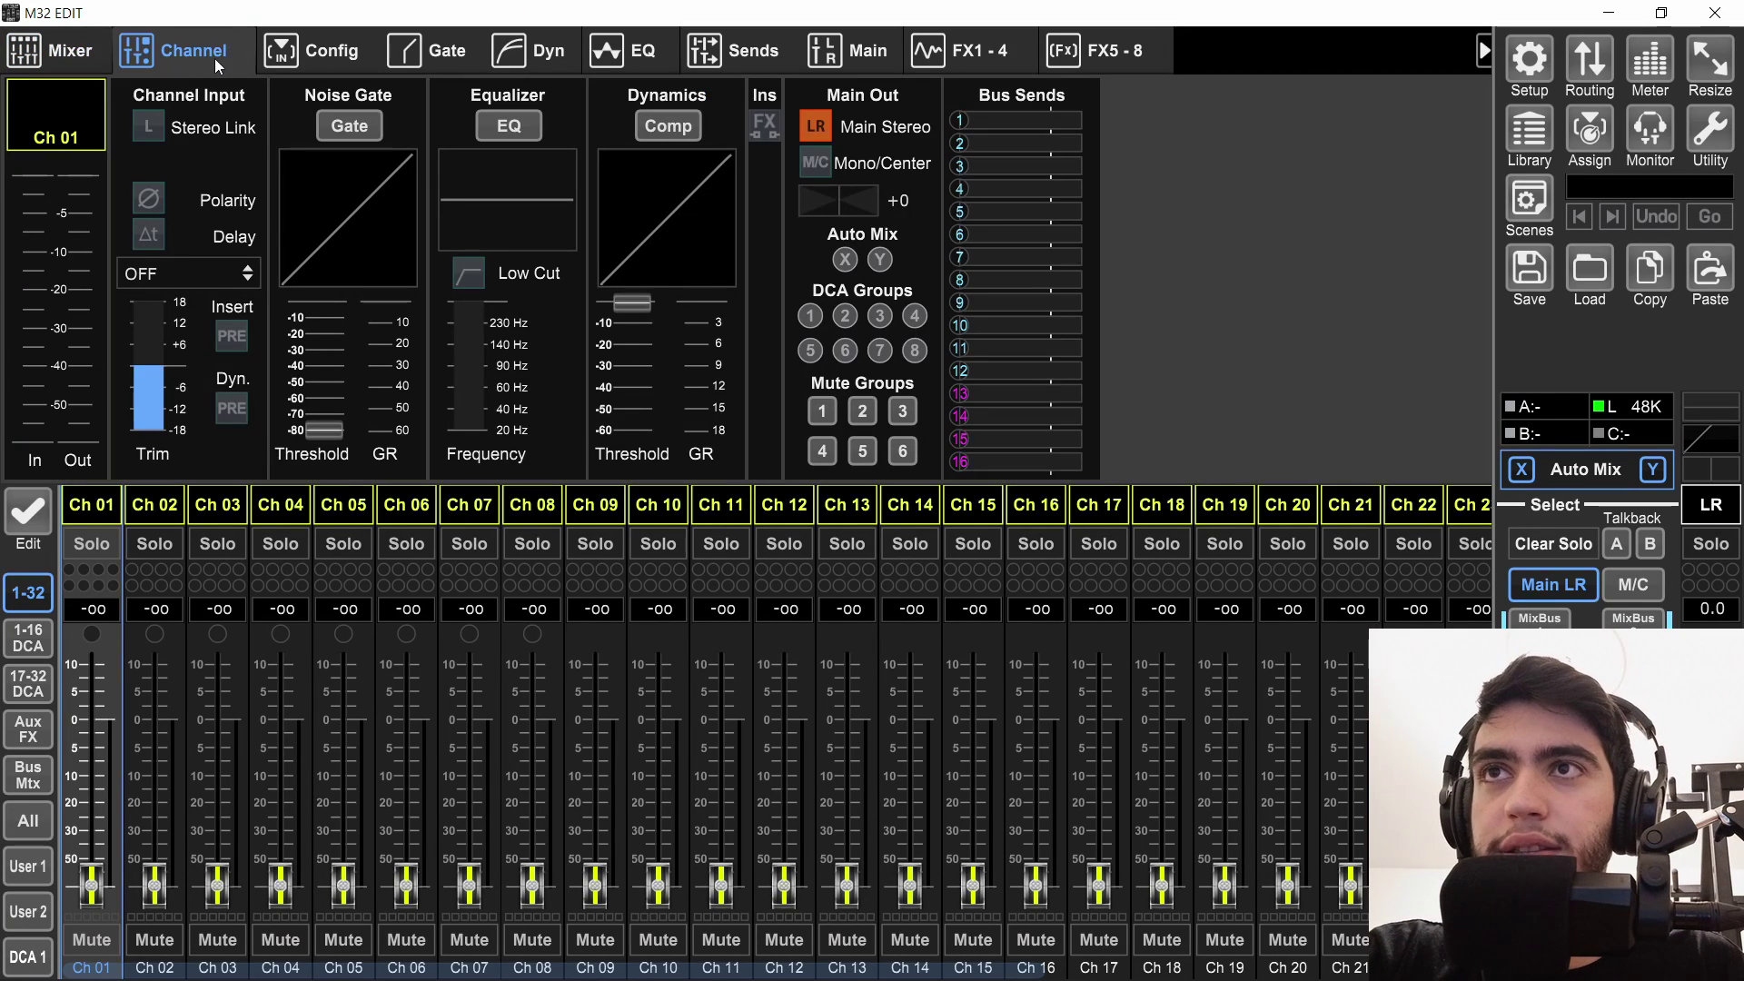
pyautogui.click(329, 58)
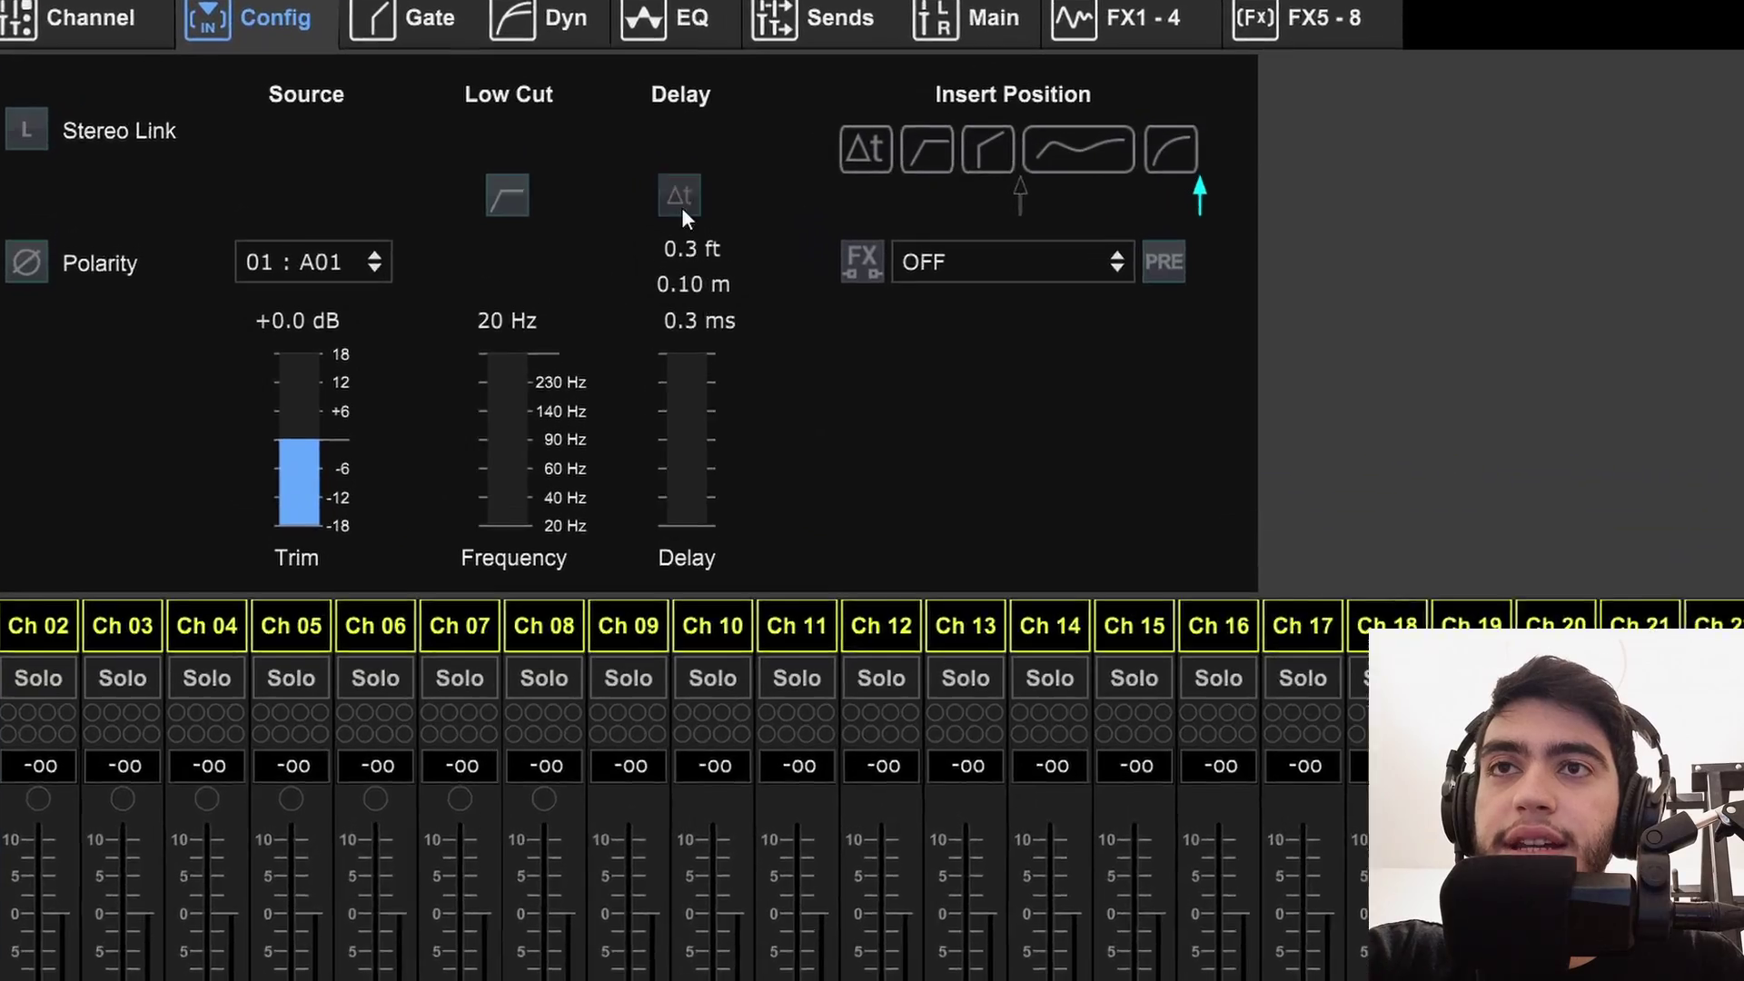
pyautogui.click(681, 205)
pyautogui.moveTo(700, 524)
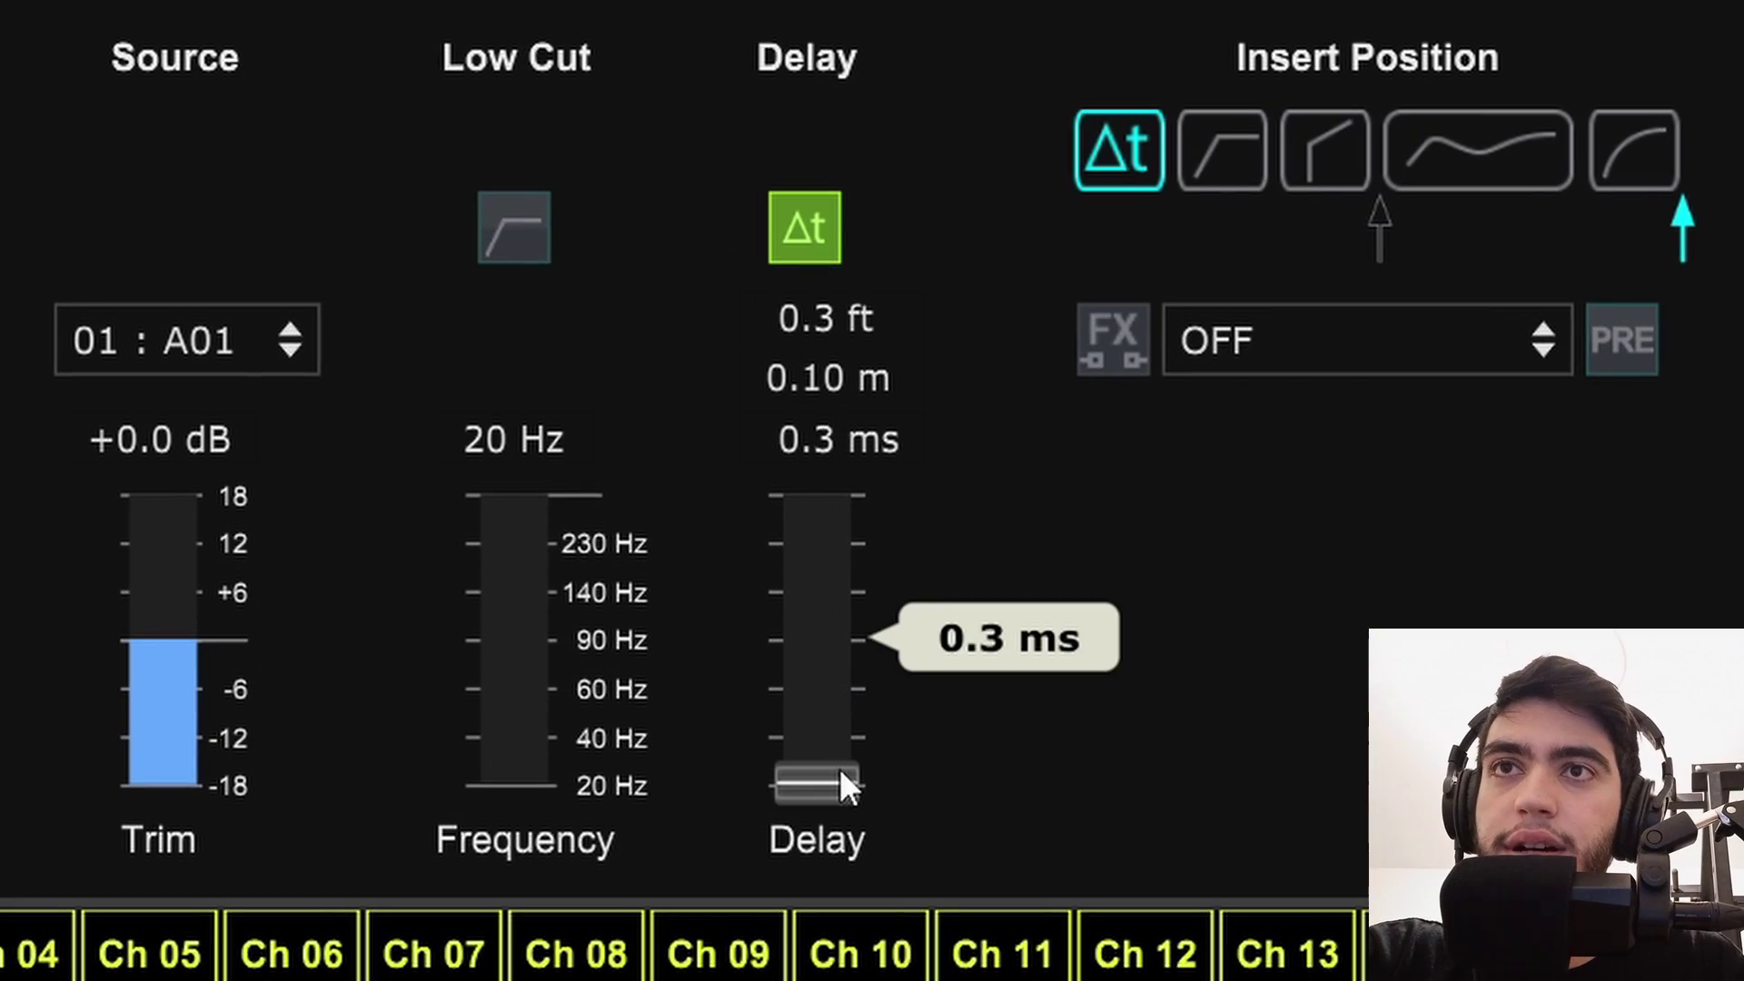
pyautogui.moveTo(833, 774); pyautogui.dragTo(832, 669)
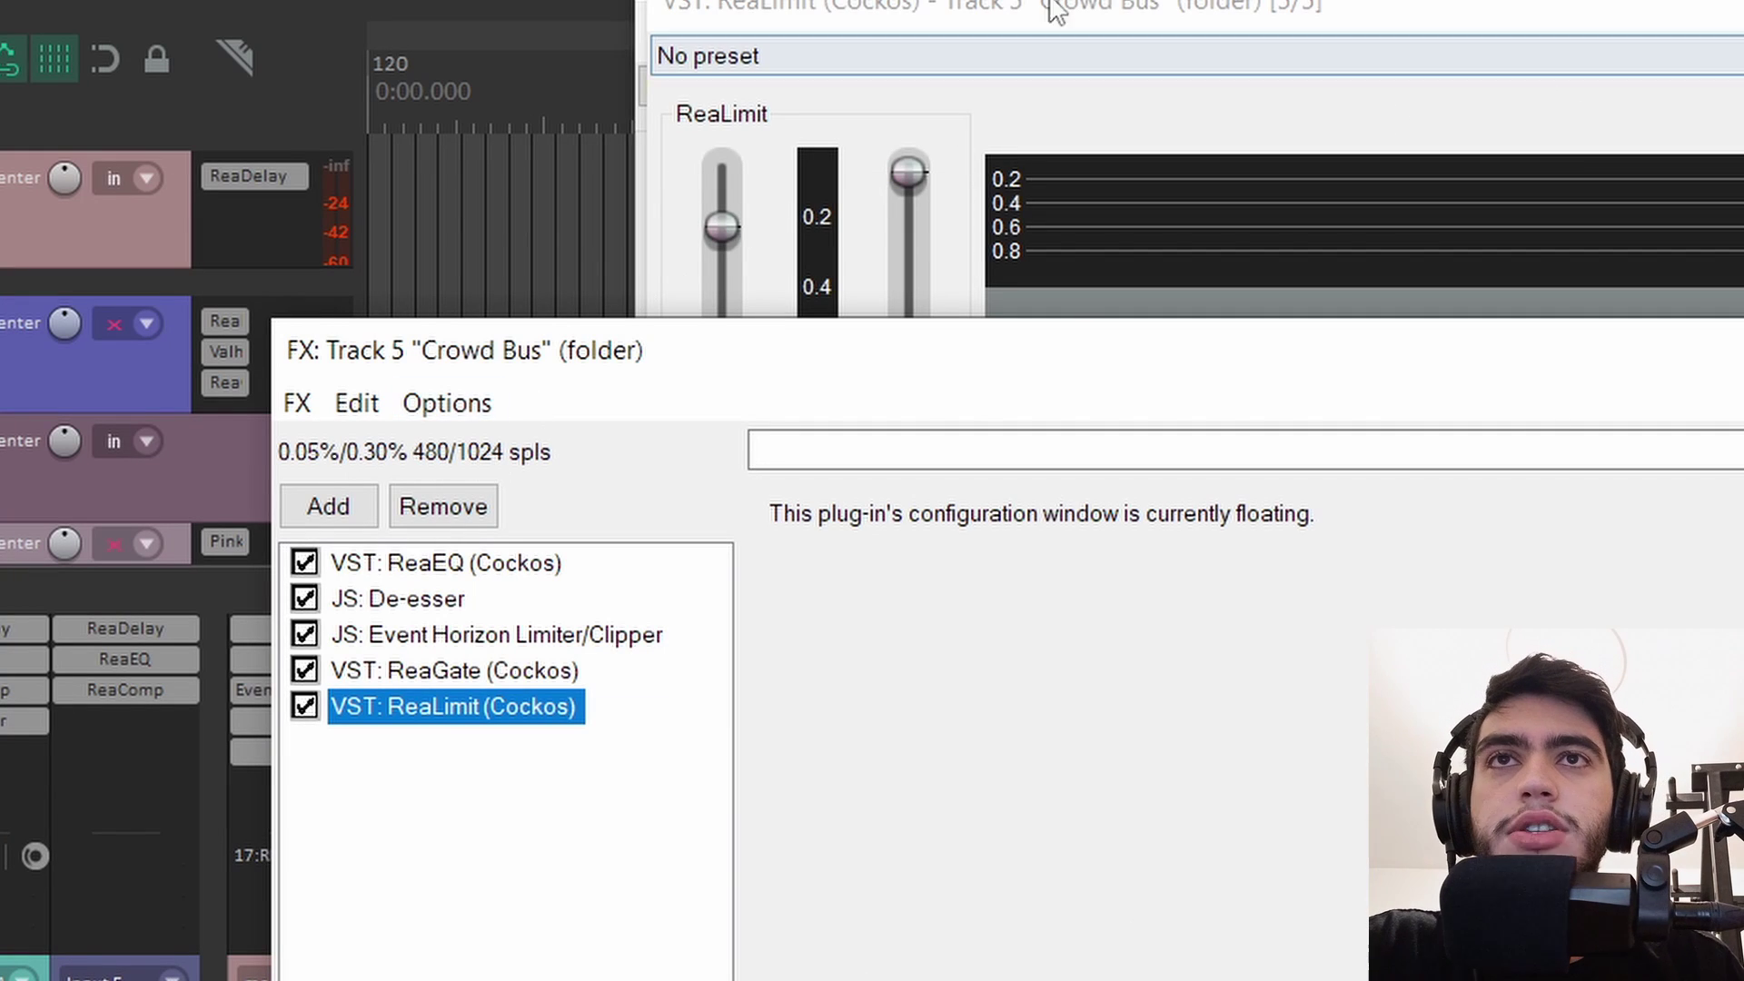
# In REAPER, set the time length of ReaDelay on "Key Crowd" to 10 ms and close the plugin and effects windows.
pyautogui.moveTo(1054, 9); pyautogui.dragTo(464, 184)
pyautogui.moveTo(763, 35); pyautogui.dragTo(673, 50)
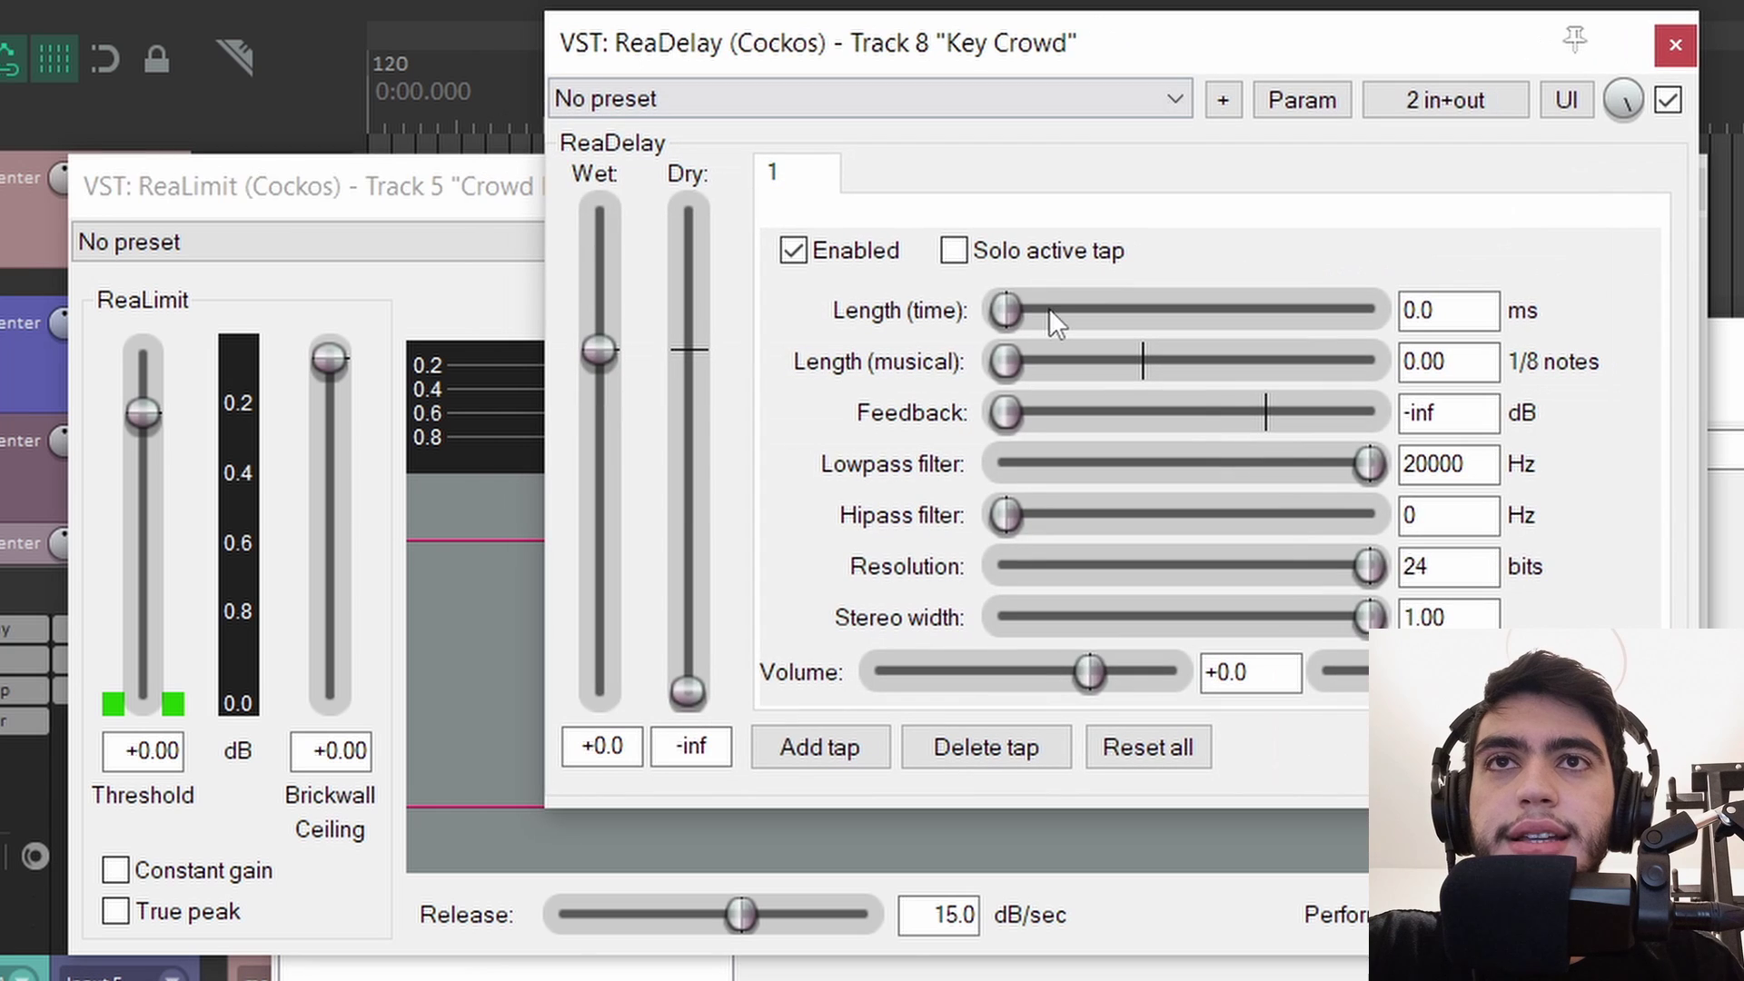
pyautogui.doubleClick(1417, 310)
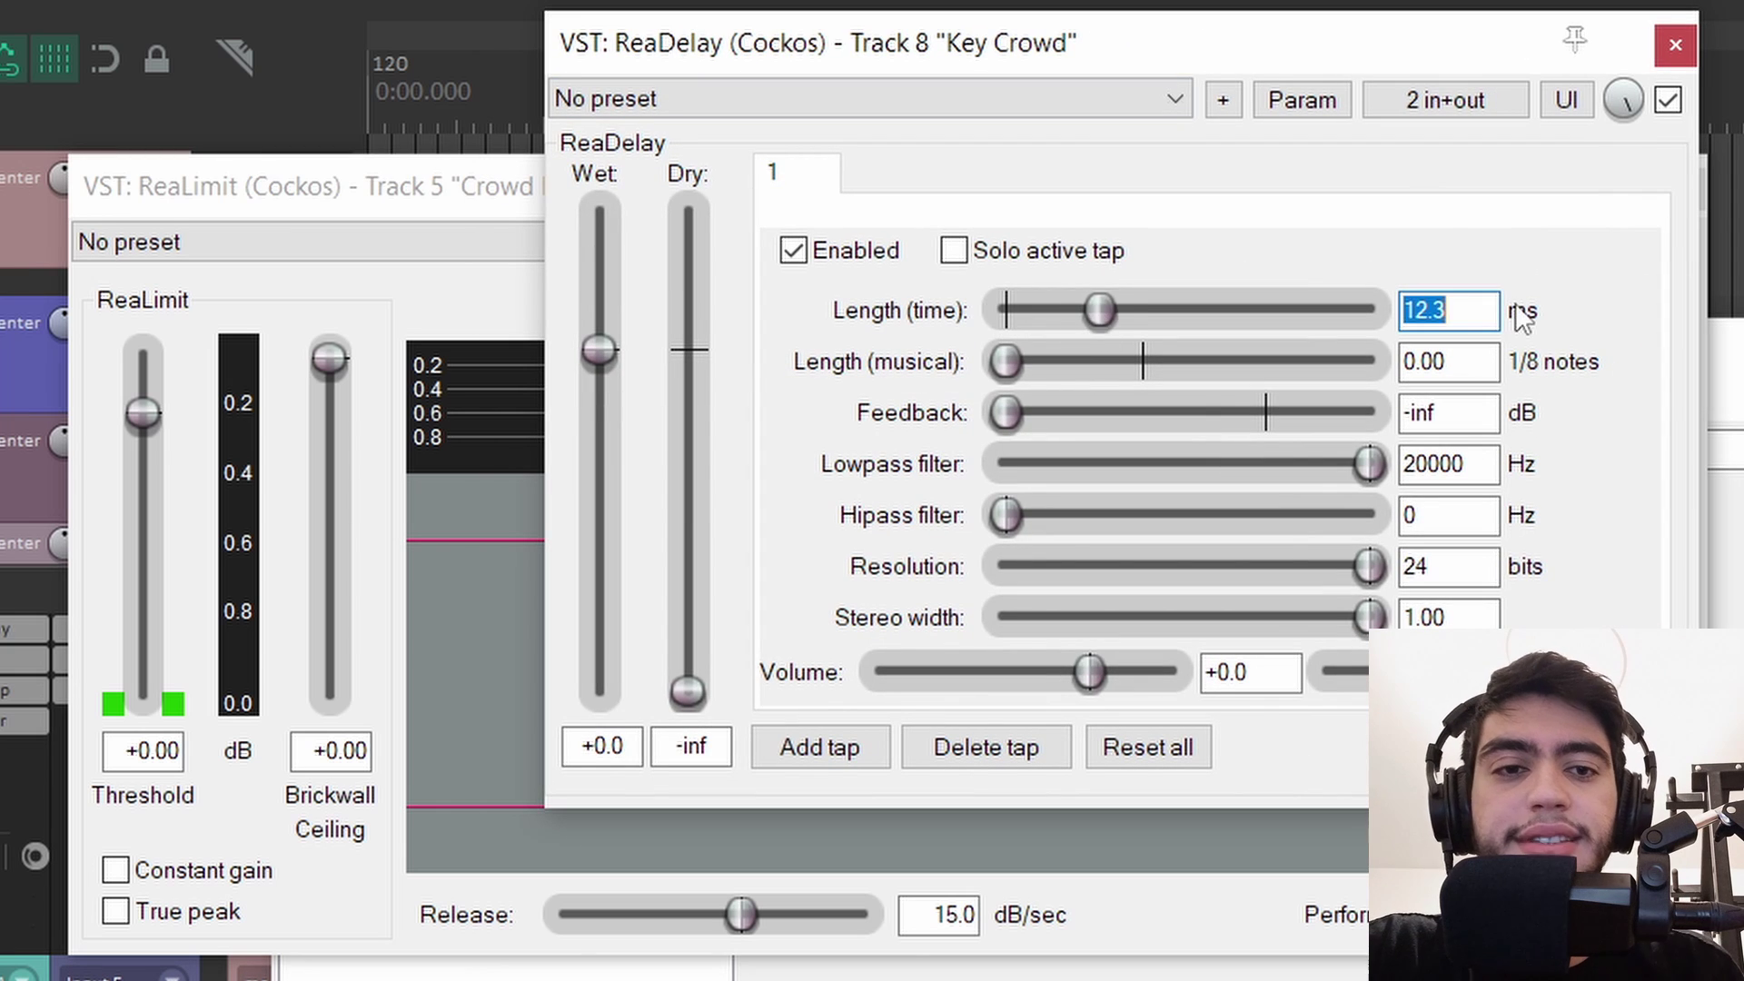
pyautogui.write('10')
pyautogui.click(1676, 44)
pyautogui.click(1685, 187)
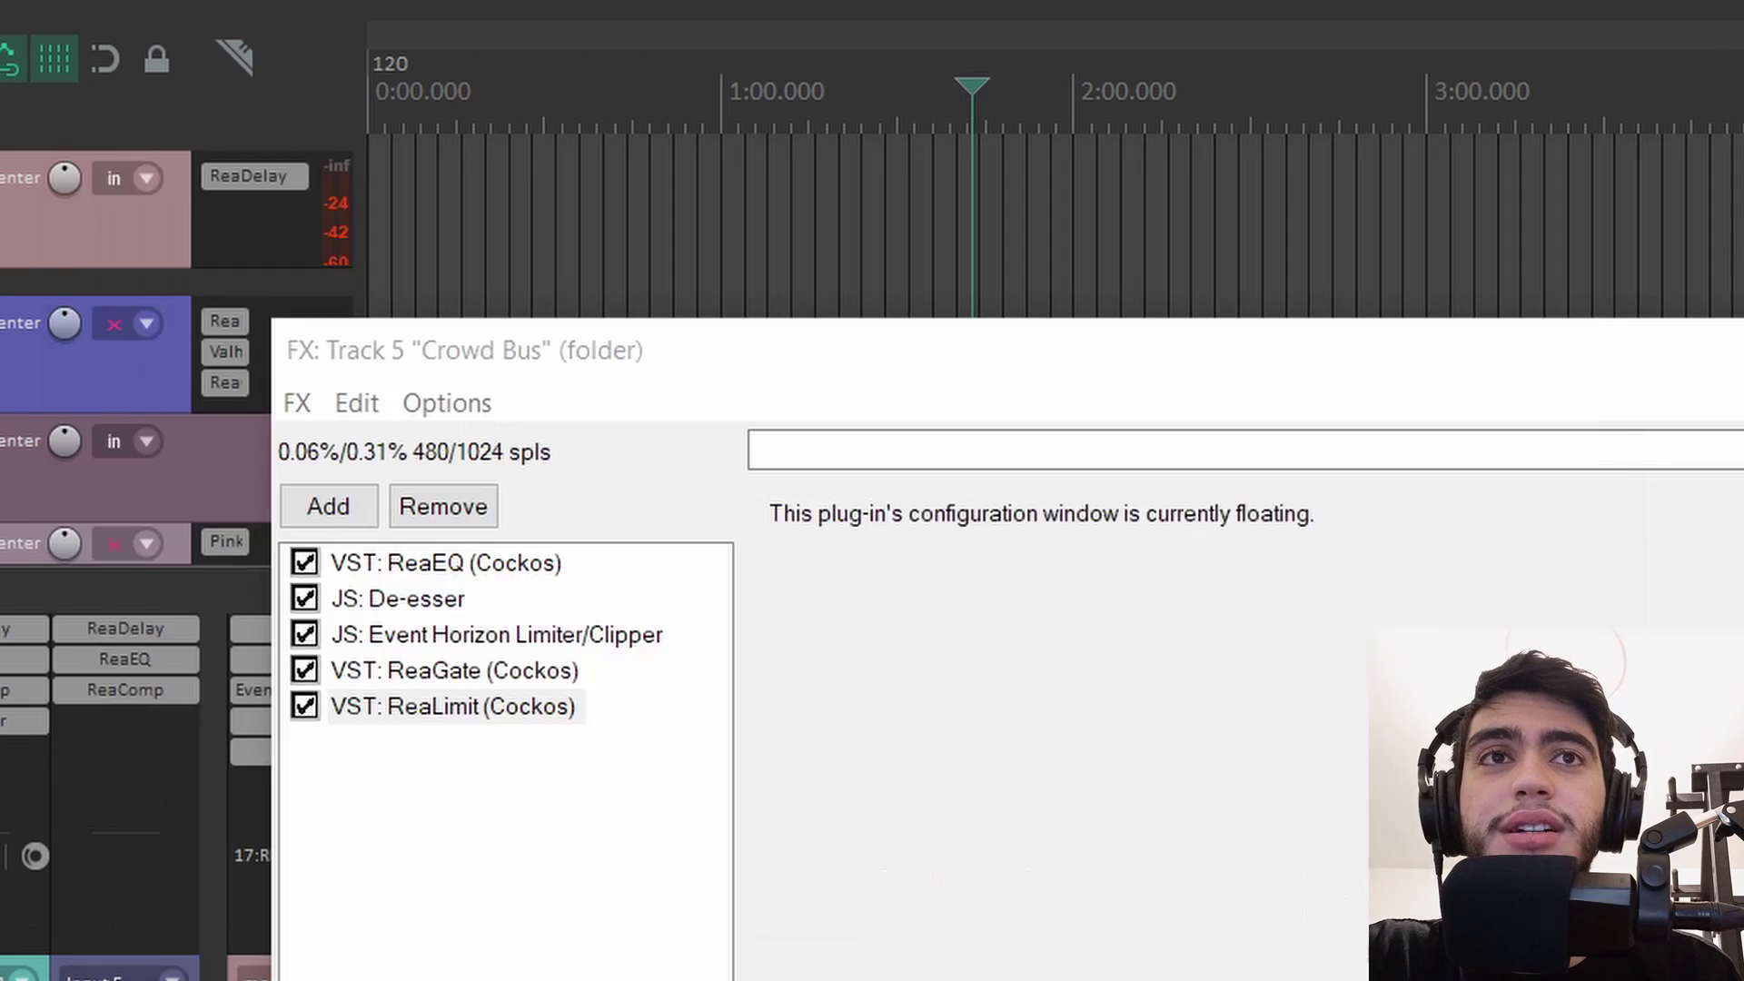
pyautogui.press('Escape')
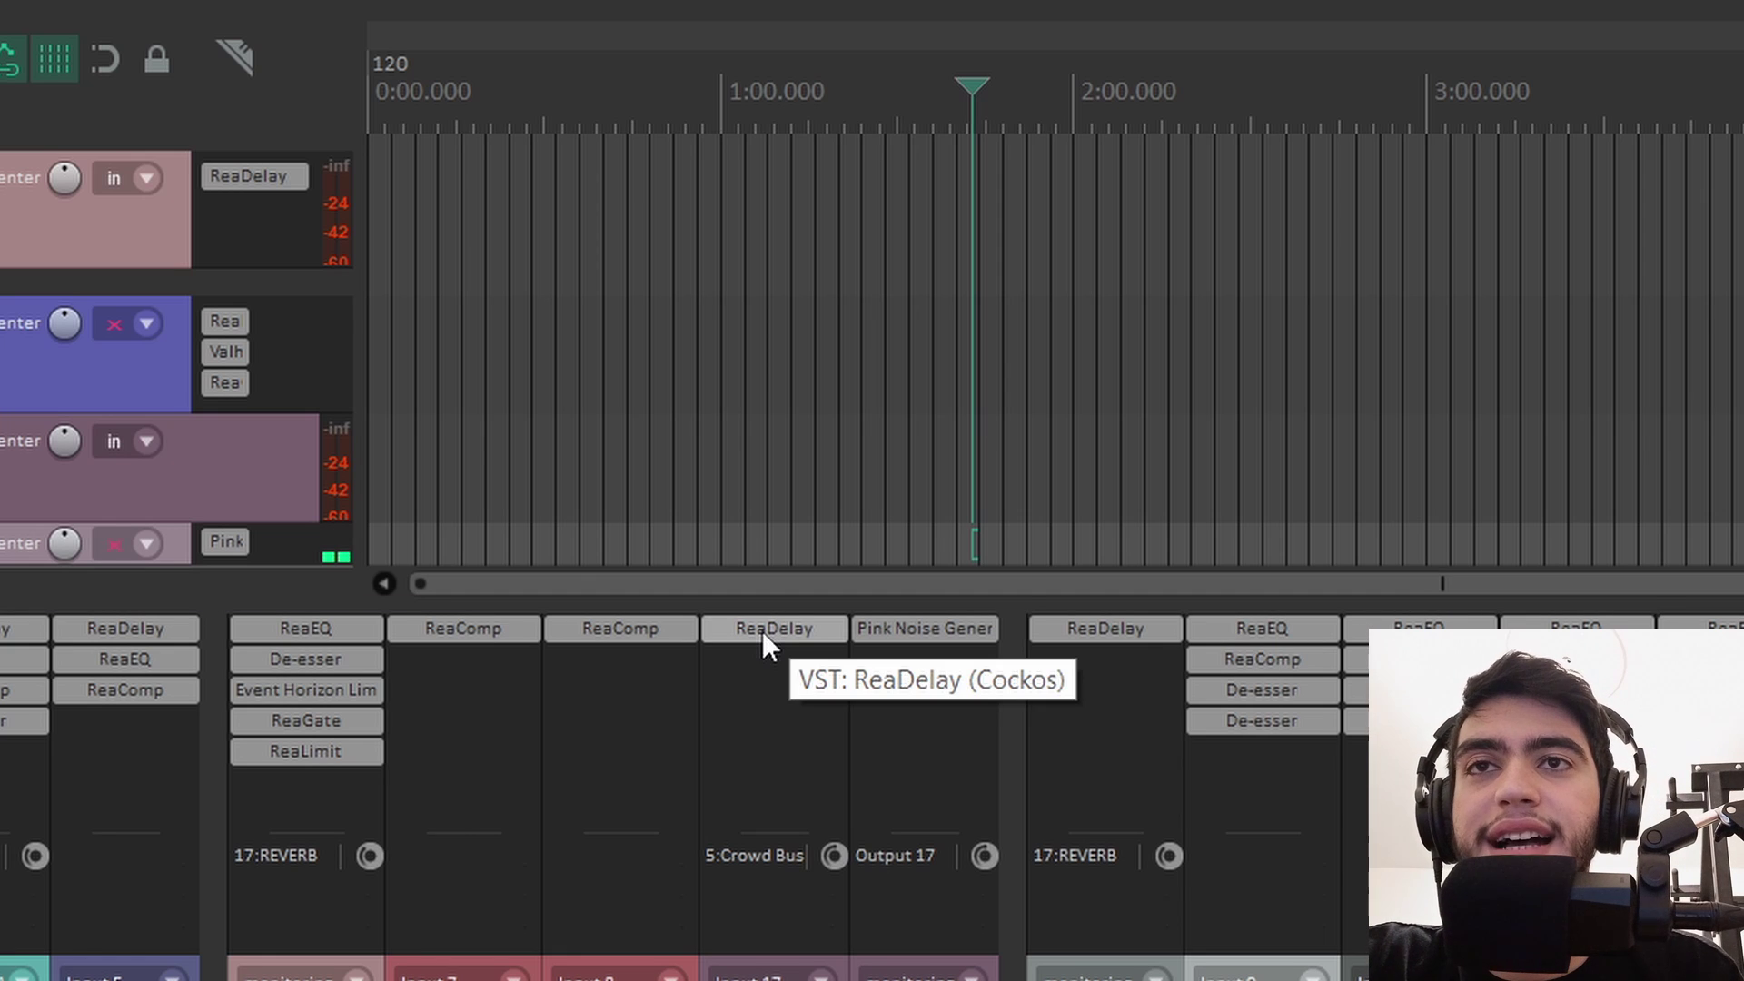
# Copy ReaDelay from "Key Crowd" to the "Crowd 2" track, and delete it from both tracks.
pyautogui.moveTo(716, 682); pyautogui.dragTo(627, 661)
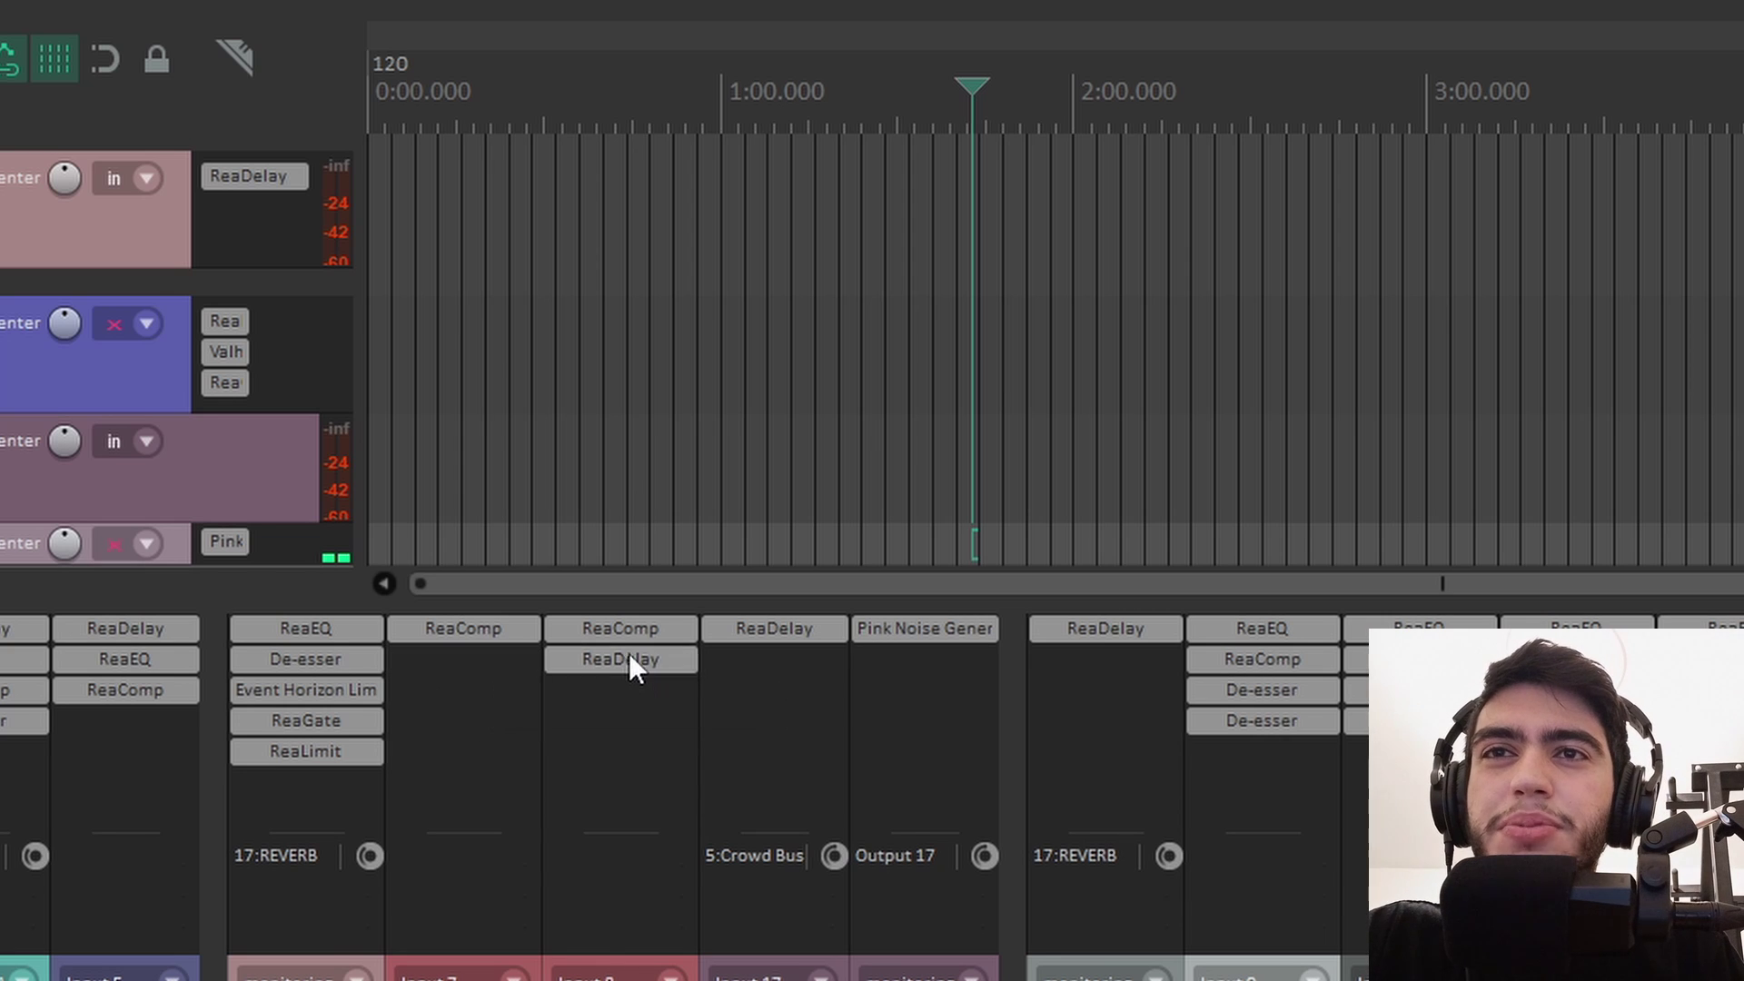
pyautogui.keyDown('alt'); pyautogui.click(629, 656); pyautogui.keyUp('alt')
pyautogui.keyDown('alt'); pyautogui.click(771, 631); pyautogui.keyUp('alt')
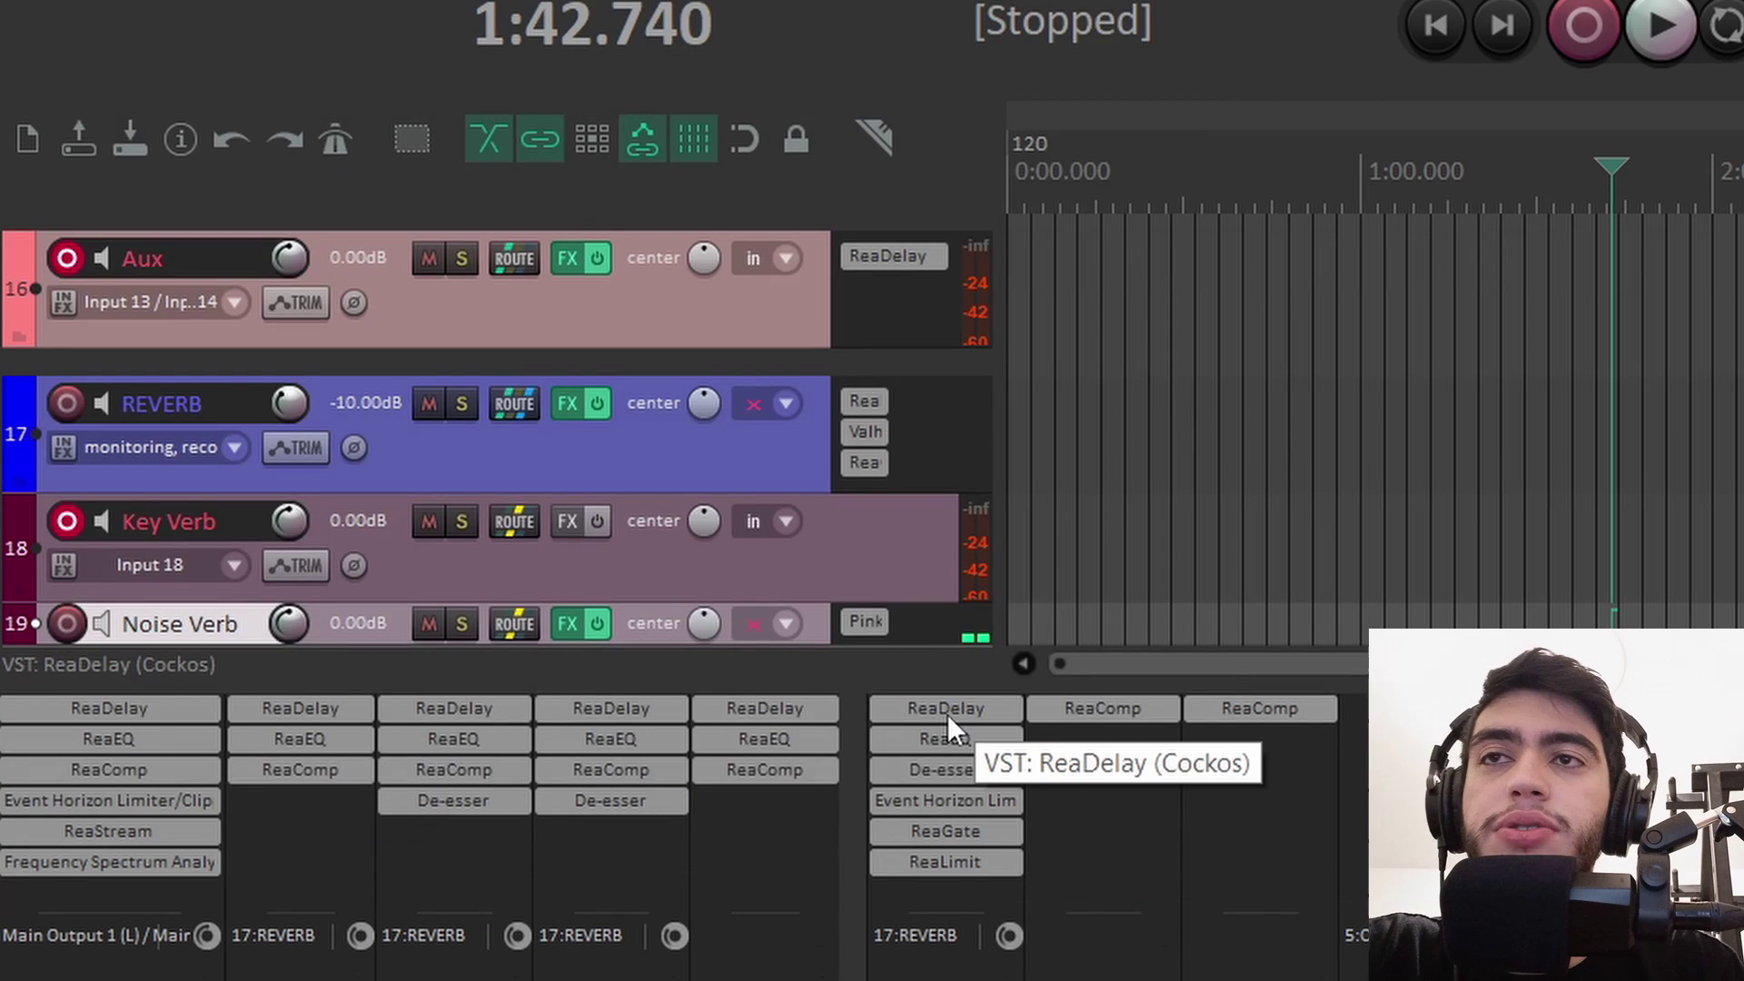
# Inspect ReaDelay and ReaLimit in the "Crowd Bus" effects chain and remove ReaDelay from that track.
pyautogui.click(946, 505)
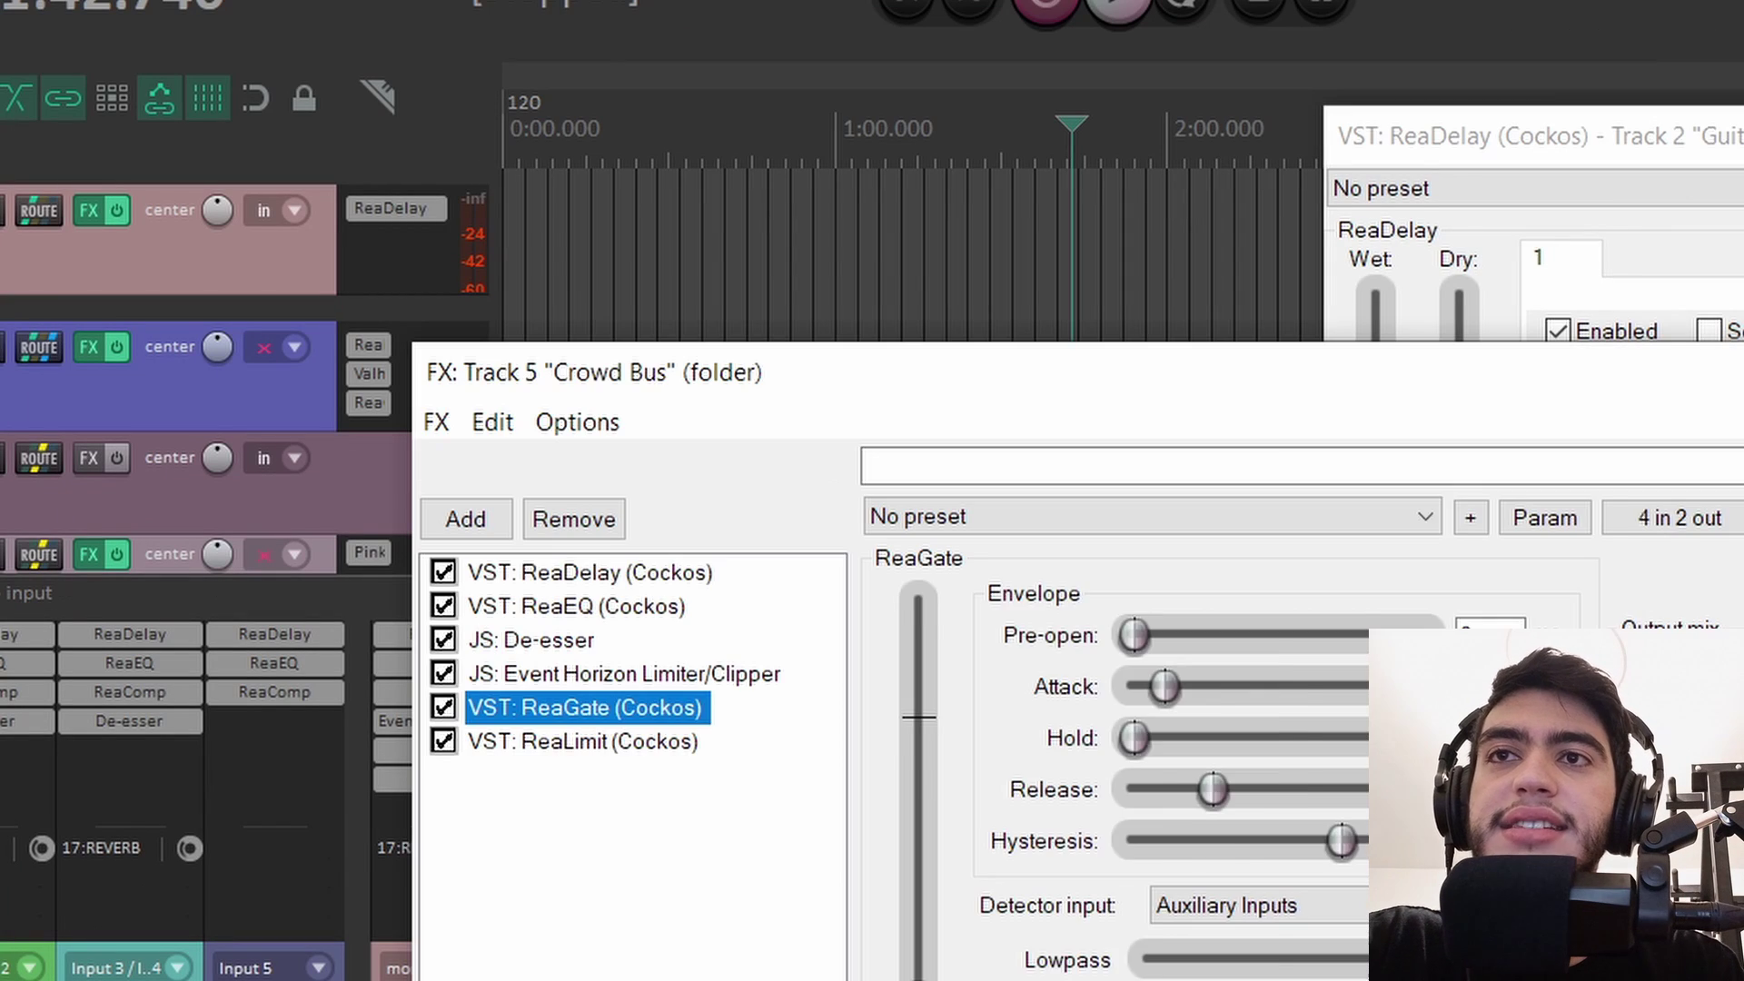
pyautogui.click(591, 572)
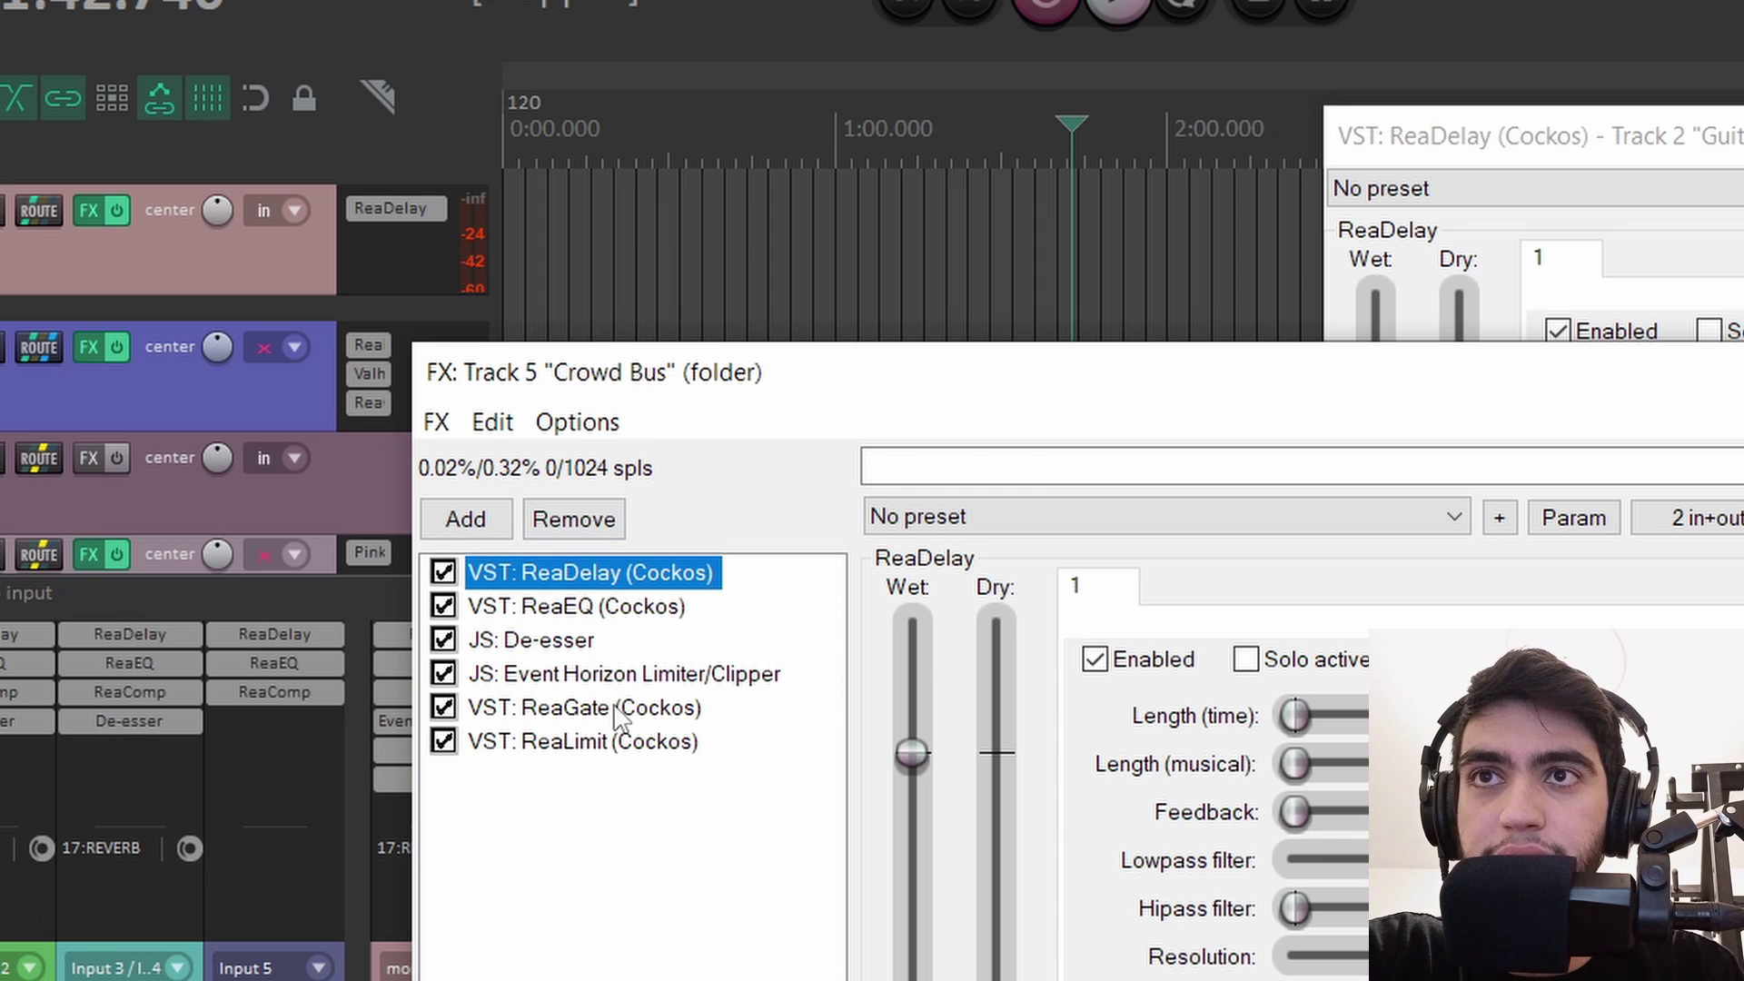
pyautogui.click(545, 741)
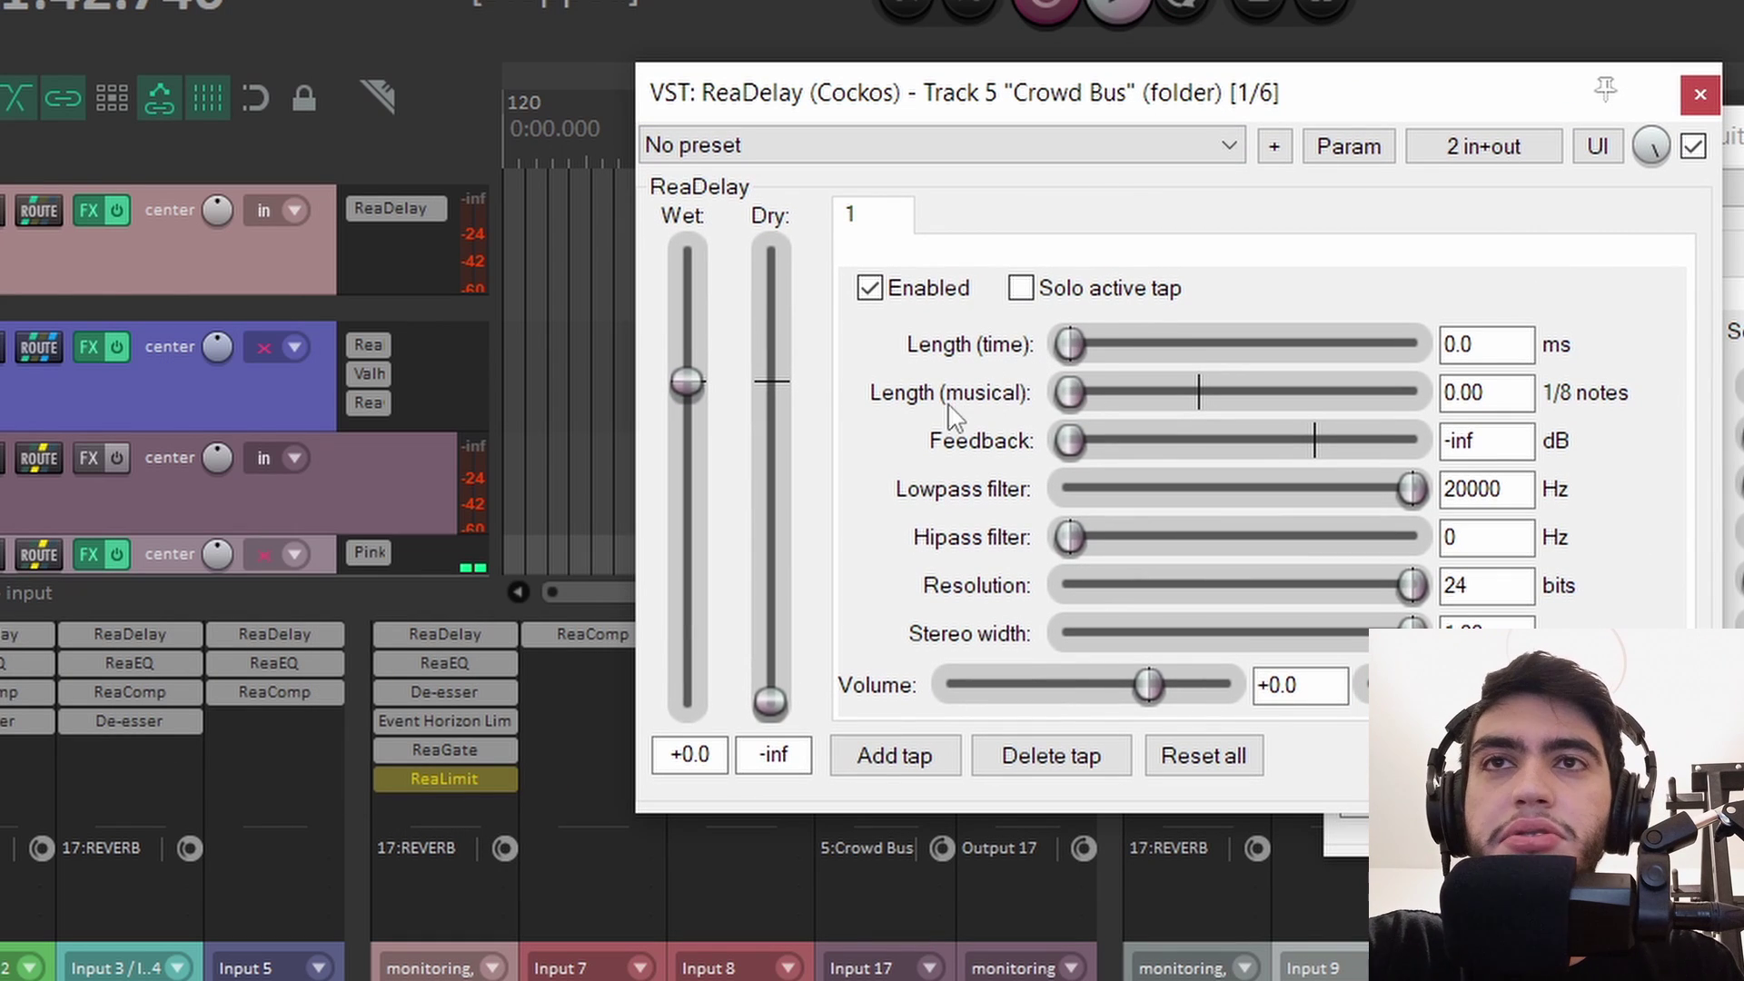
pyautogui.keyDown('alt'); pyautogui.click(489, 641); pyautogui.keyUp('alt')
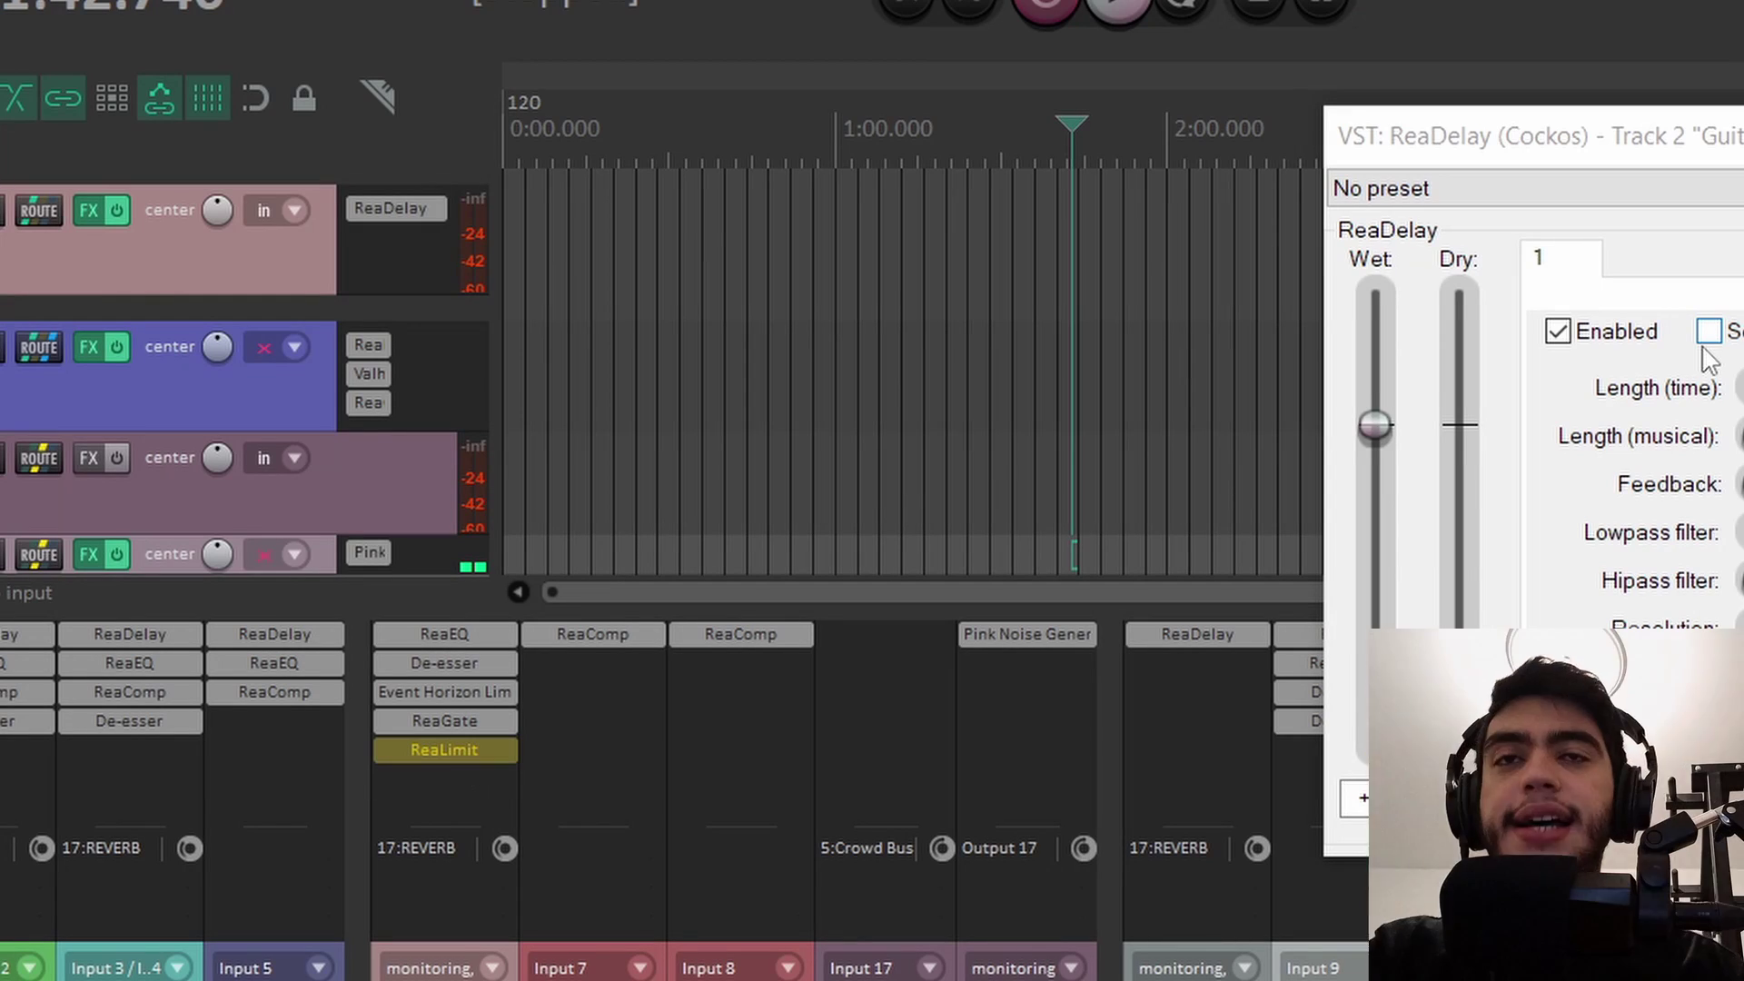
# Open ReaDelay on the "Crowd 2" track and divide 39 by 48 in Calculator.
pyautogui.click(740, 634)
pyautogui.click(657, 3)
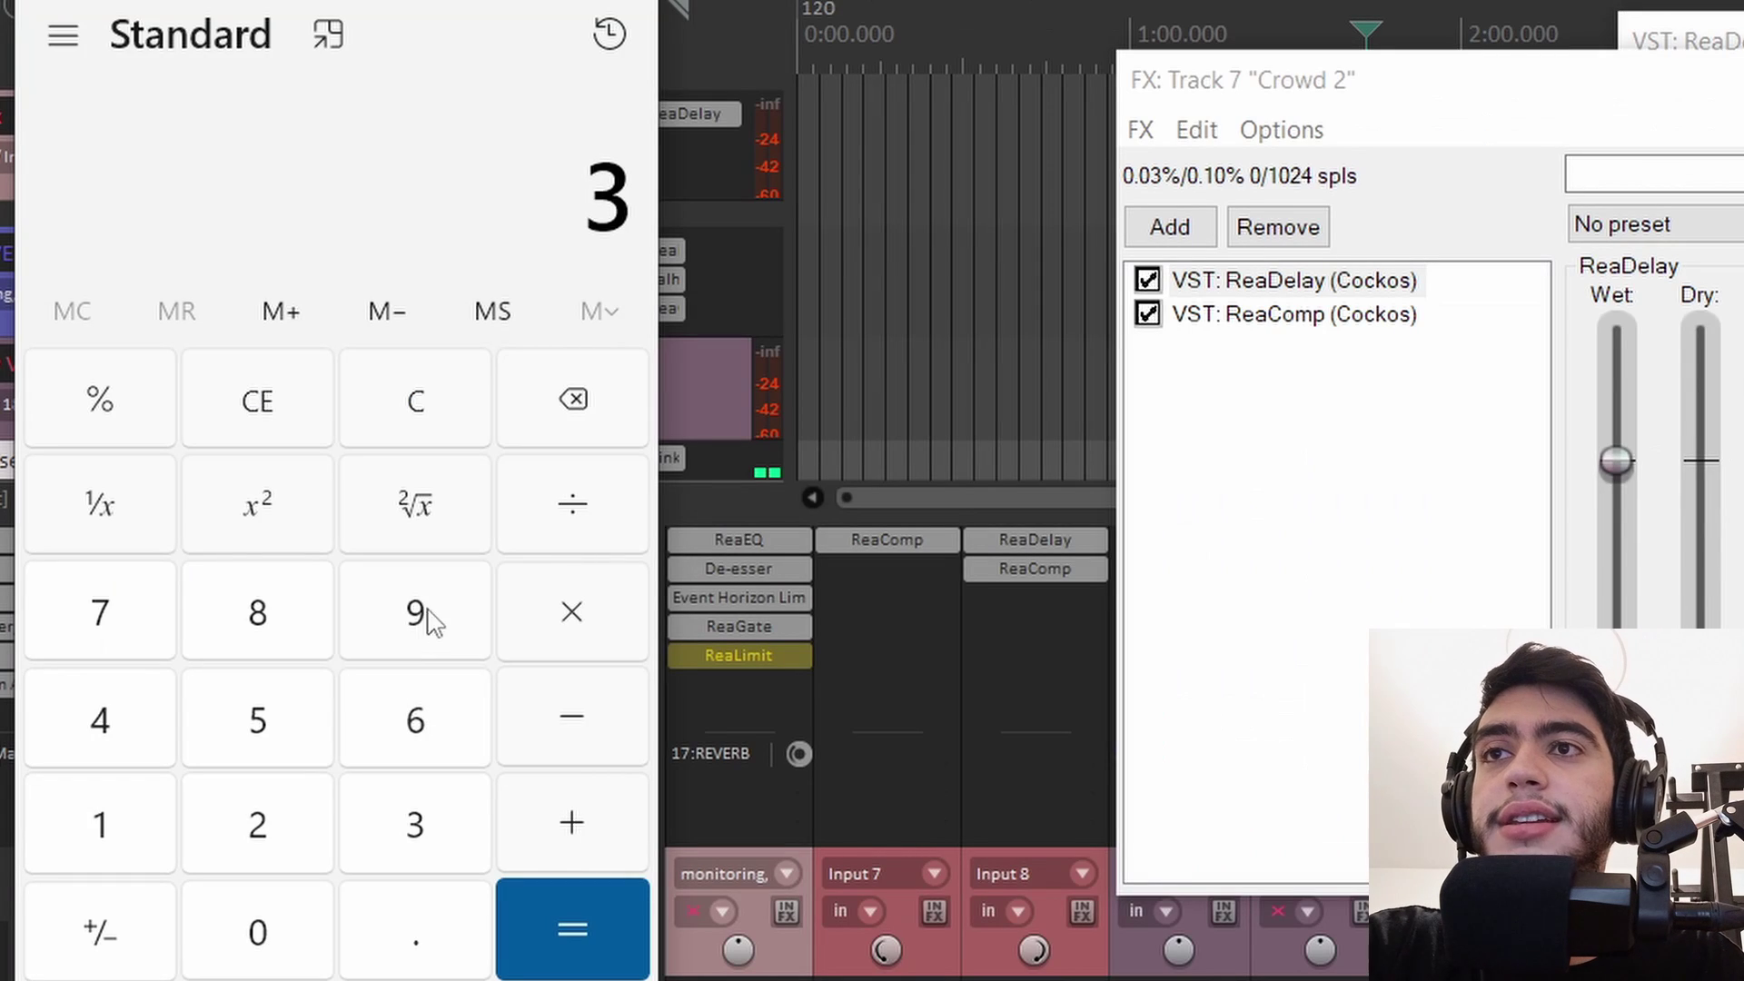
pyautogui.click(417, 613)
pyautogui.click(118, 727)
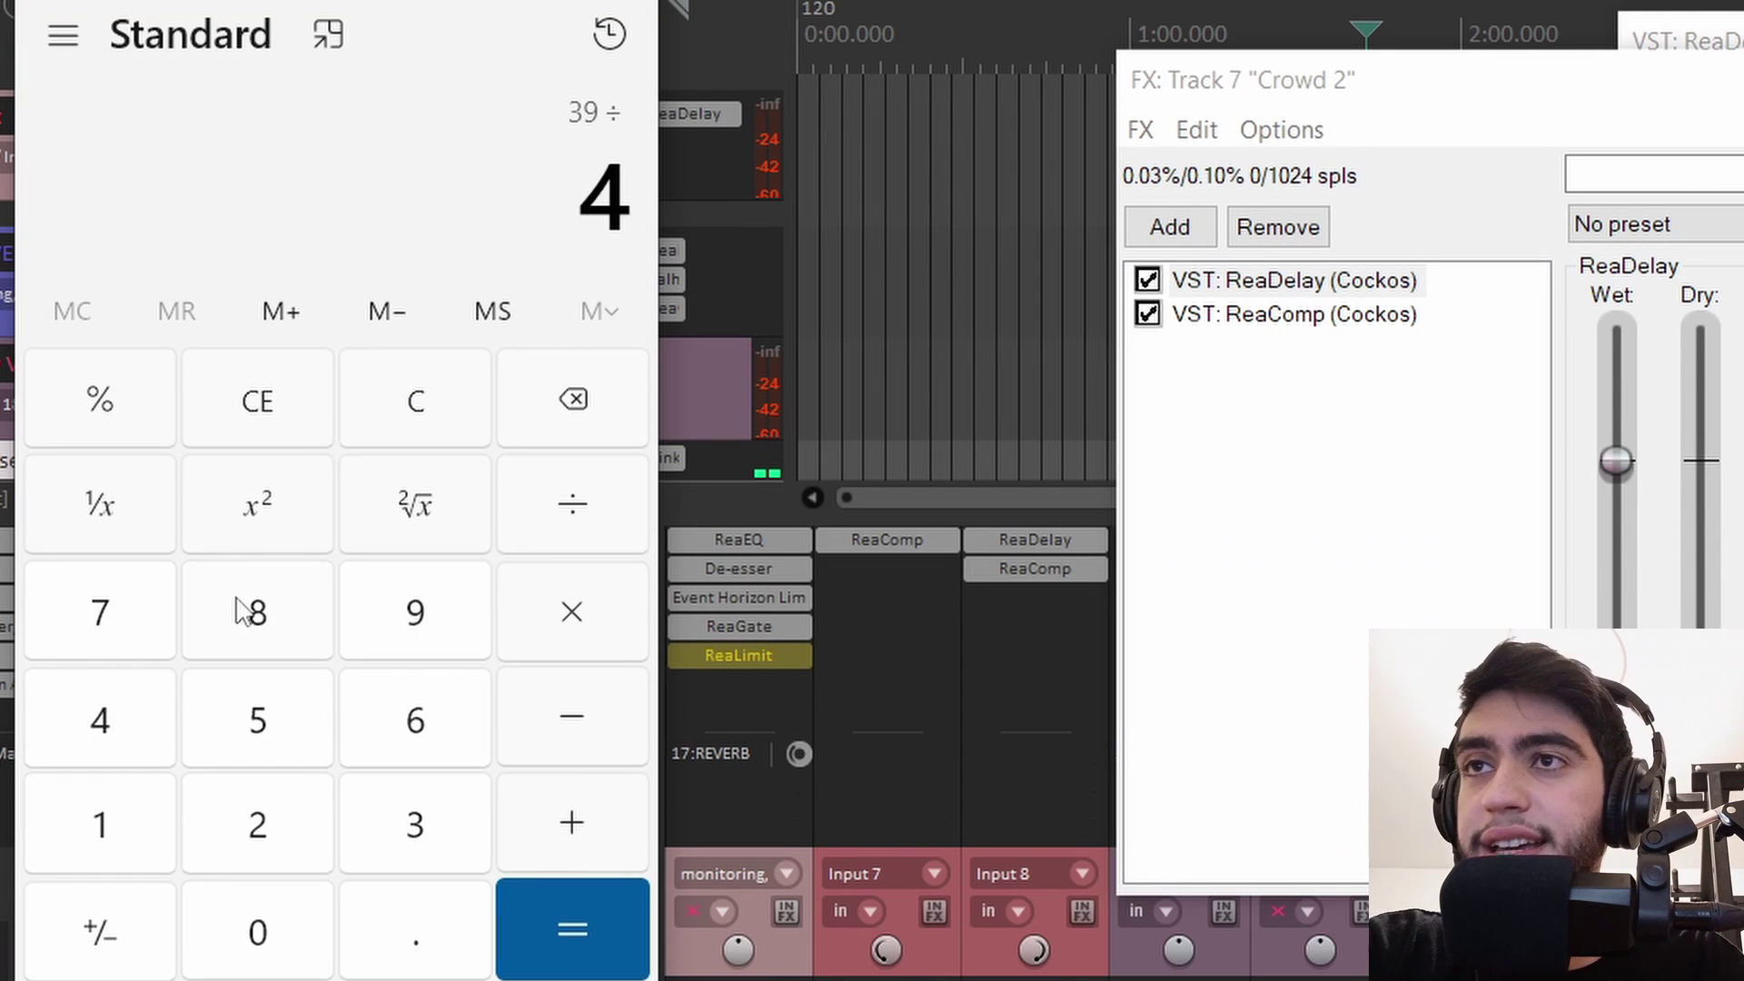
pyautogui.click(247, 611)
pyautogui.press('Return')
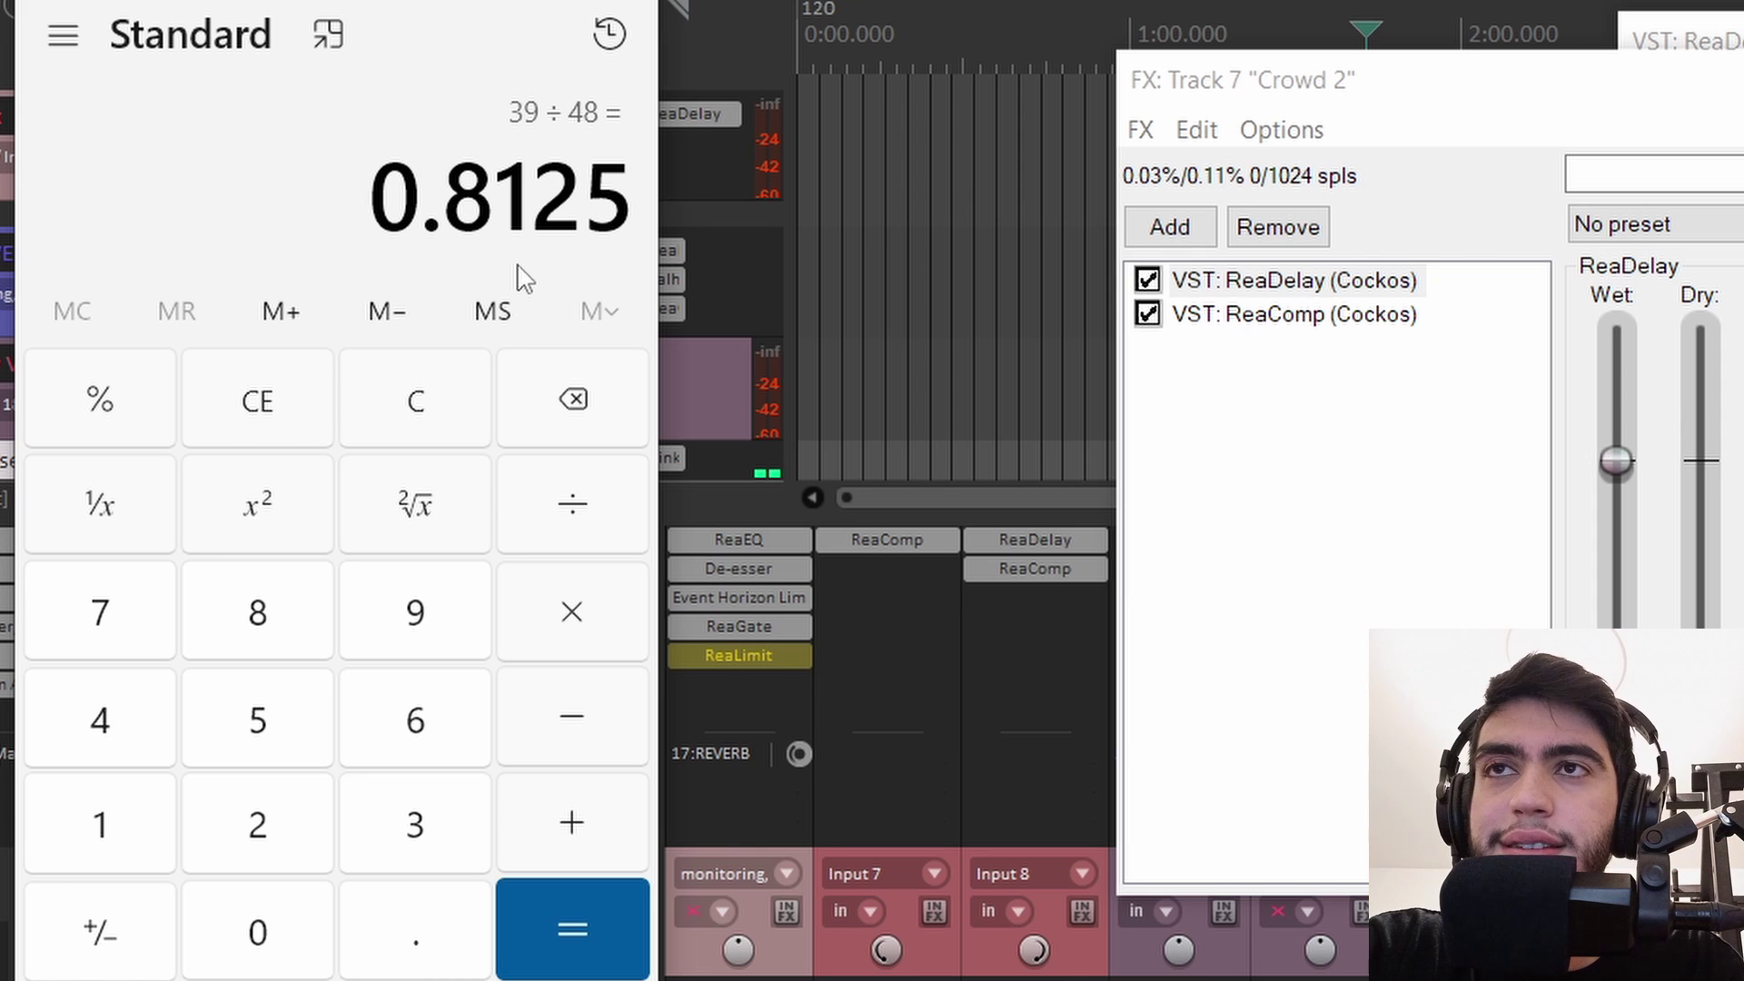
# Subtract 0.81 from 15 in Calculator.
pyautogui.click(1299, 287)
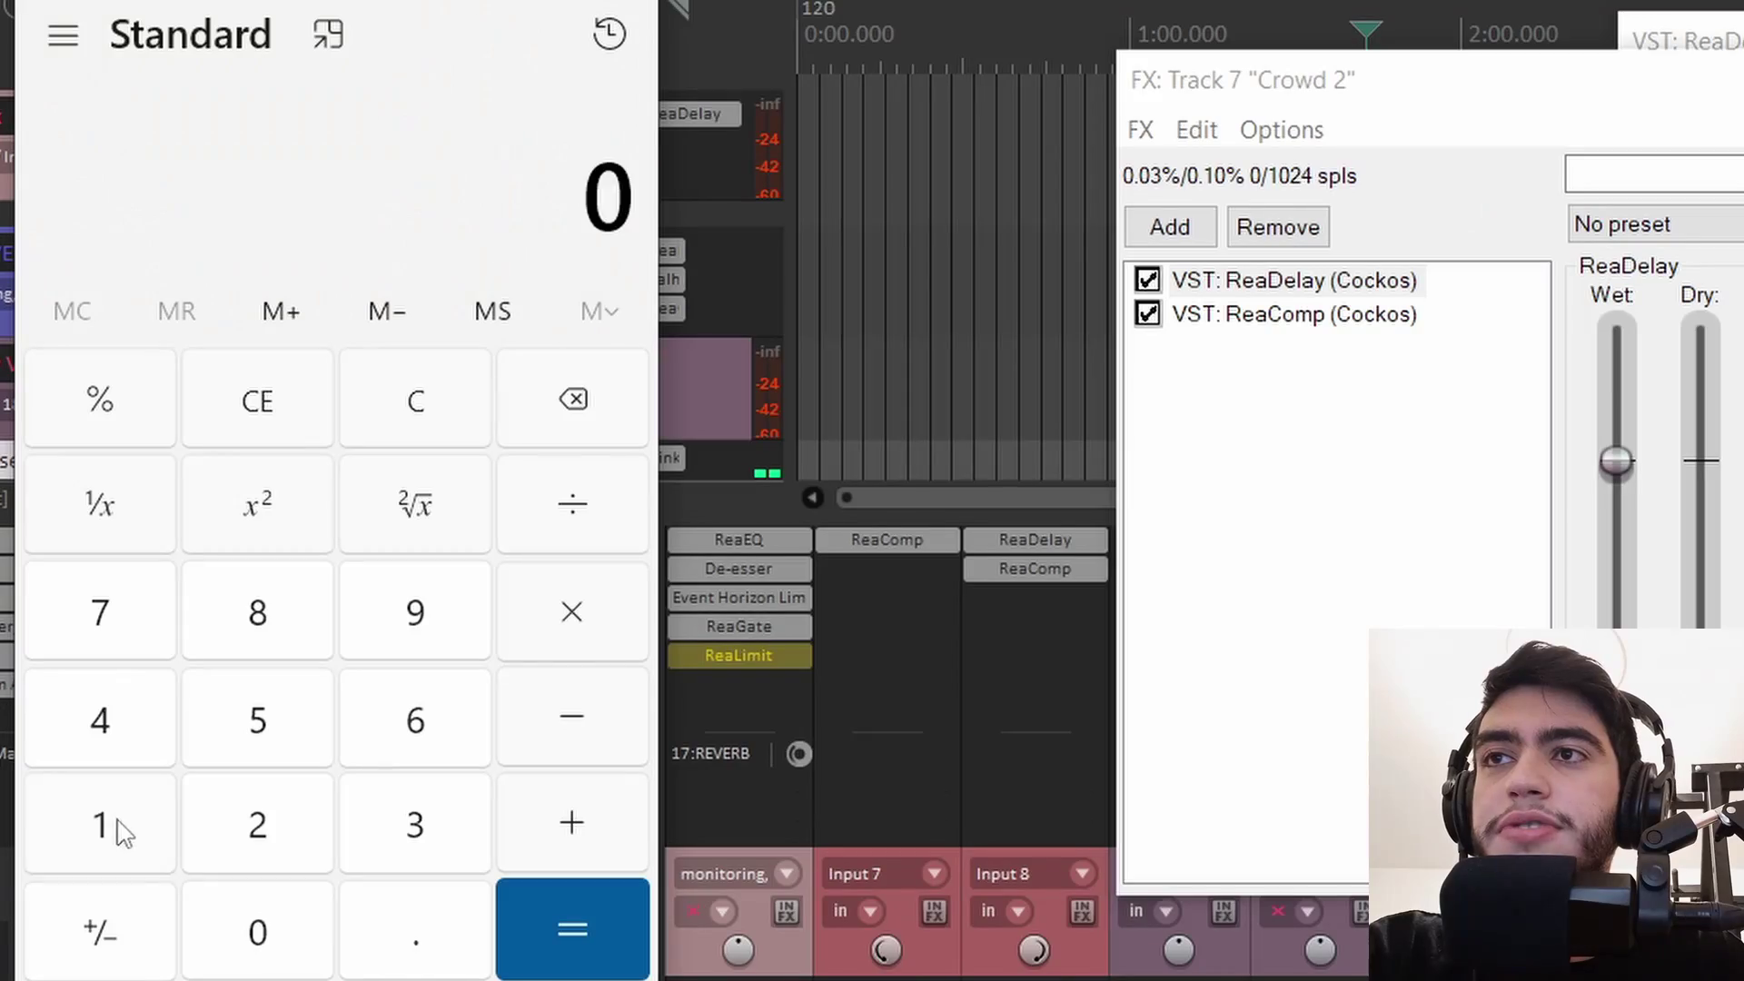
pyautogui.click(263, 713)
pyautogui.click(261, 936)
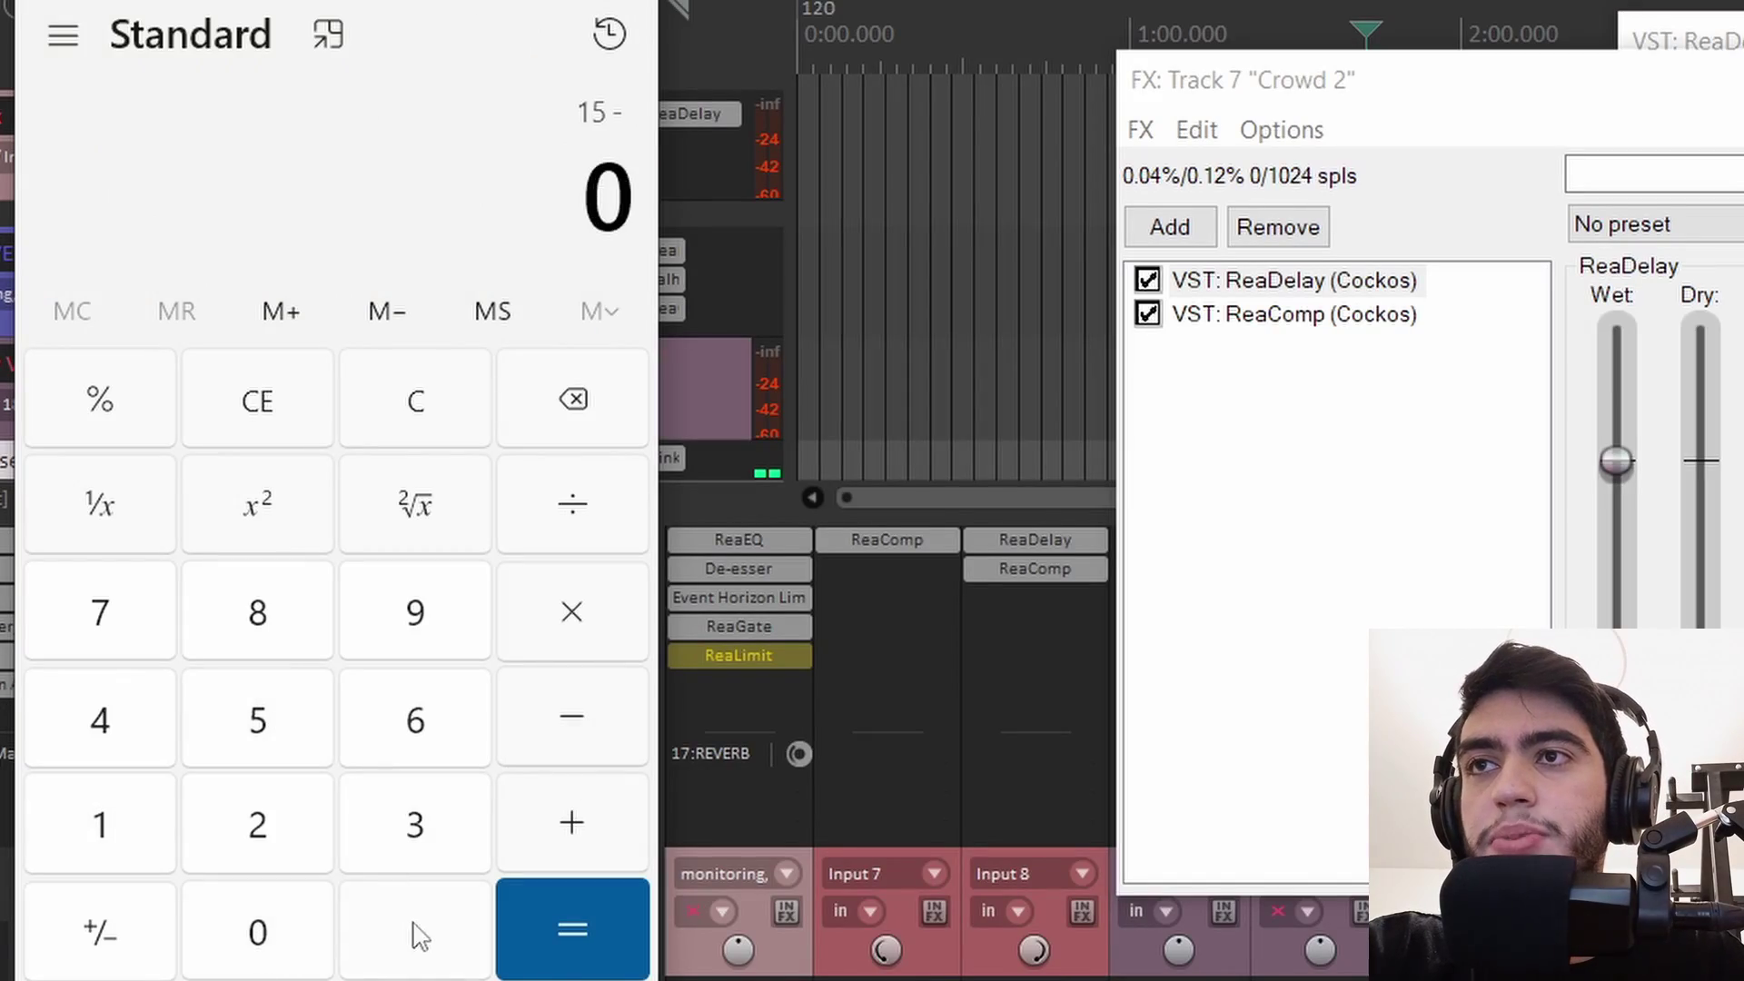
pyautogui.click(416, 931)
pyautogui.click(260, 612)
pyautogui.click(123, 849)
pyautogui.click(572, 929)
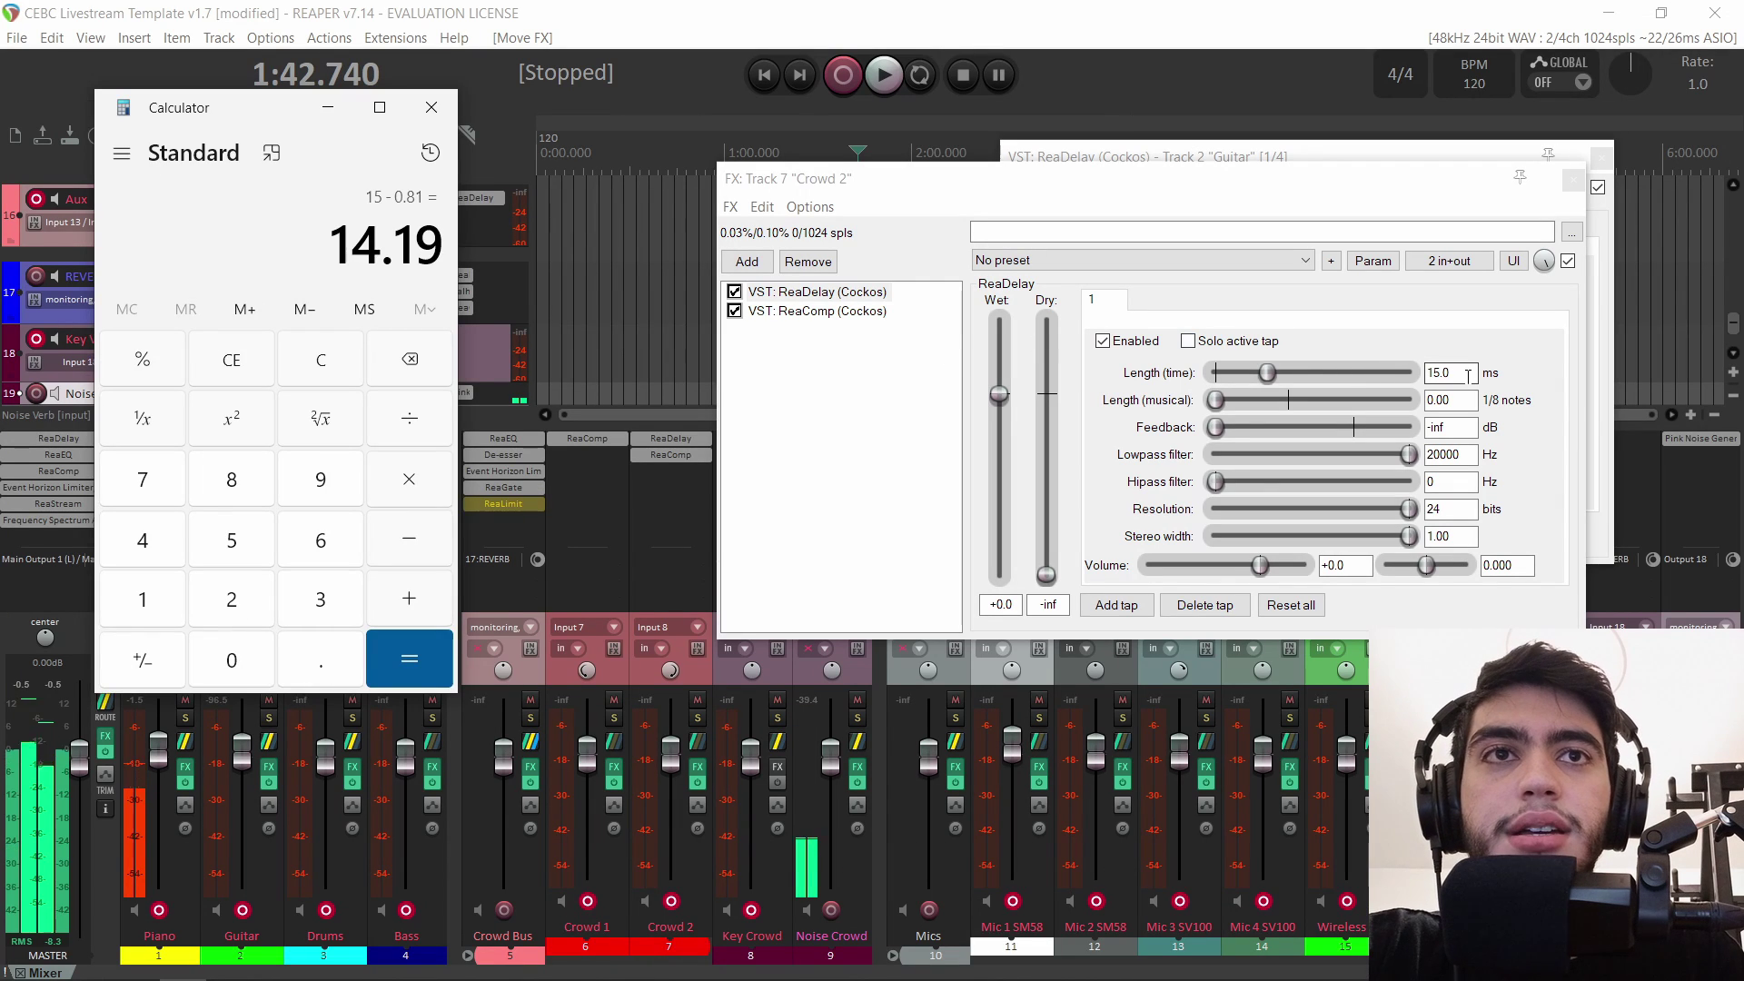
# In REAPER, set the time length of ReaDelay on "Crowd 2" to 14.9 ms and open that track's ReaComp.
pyautogui.doubleClick(1468, 375)
pyautogui.write('14.9')
pyautogui.moveTo(1016, 178); pyautogui.dragTo(1164, 182)
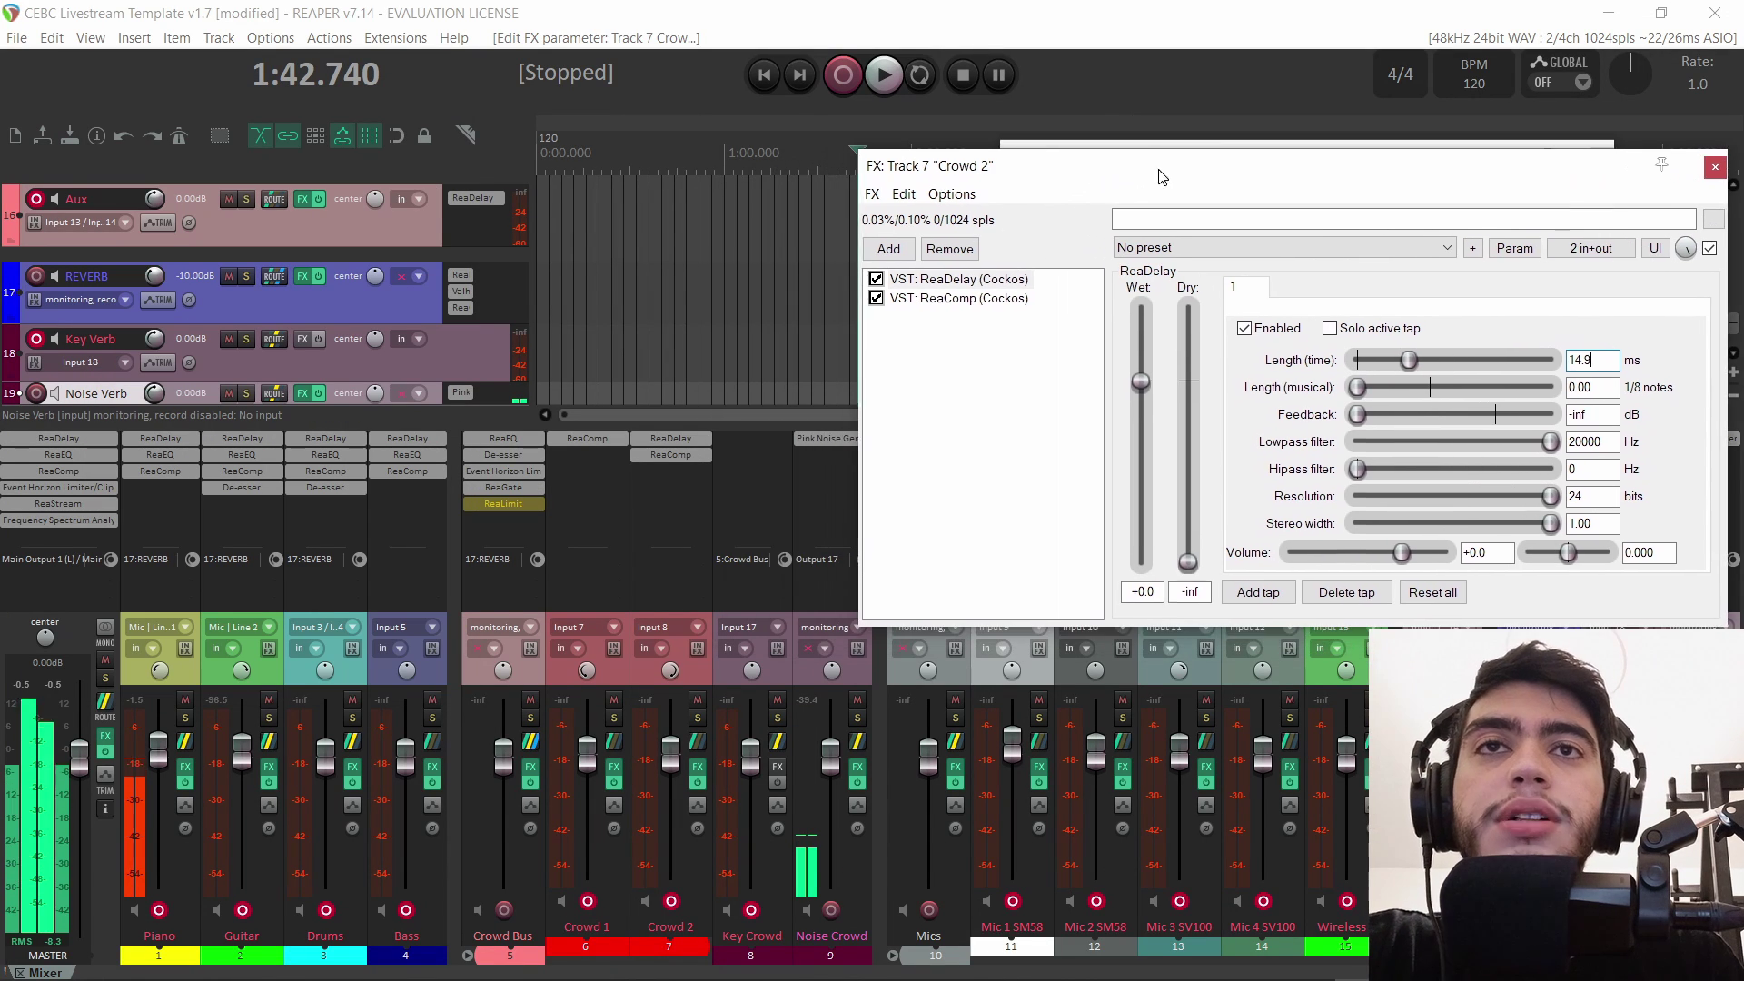
pyautogui.click(677, 460)
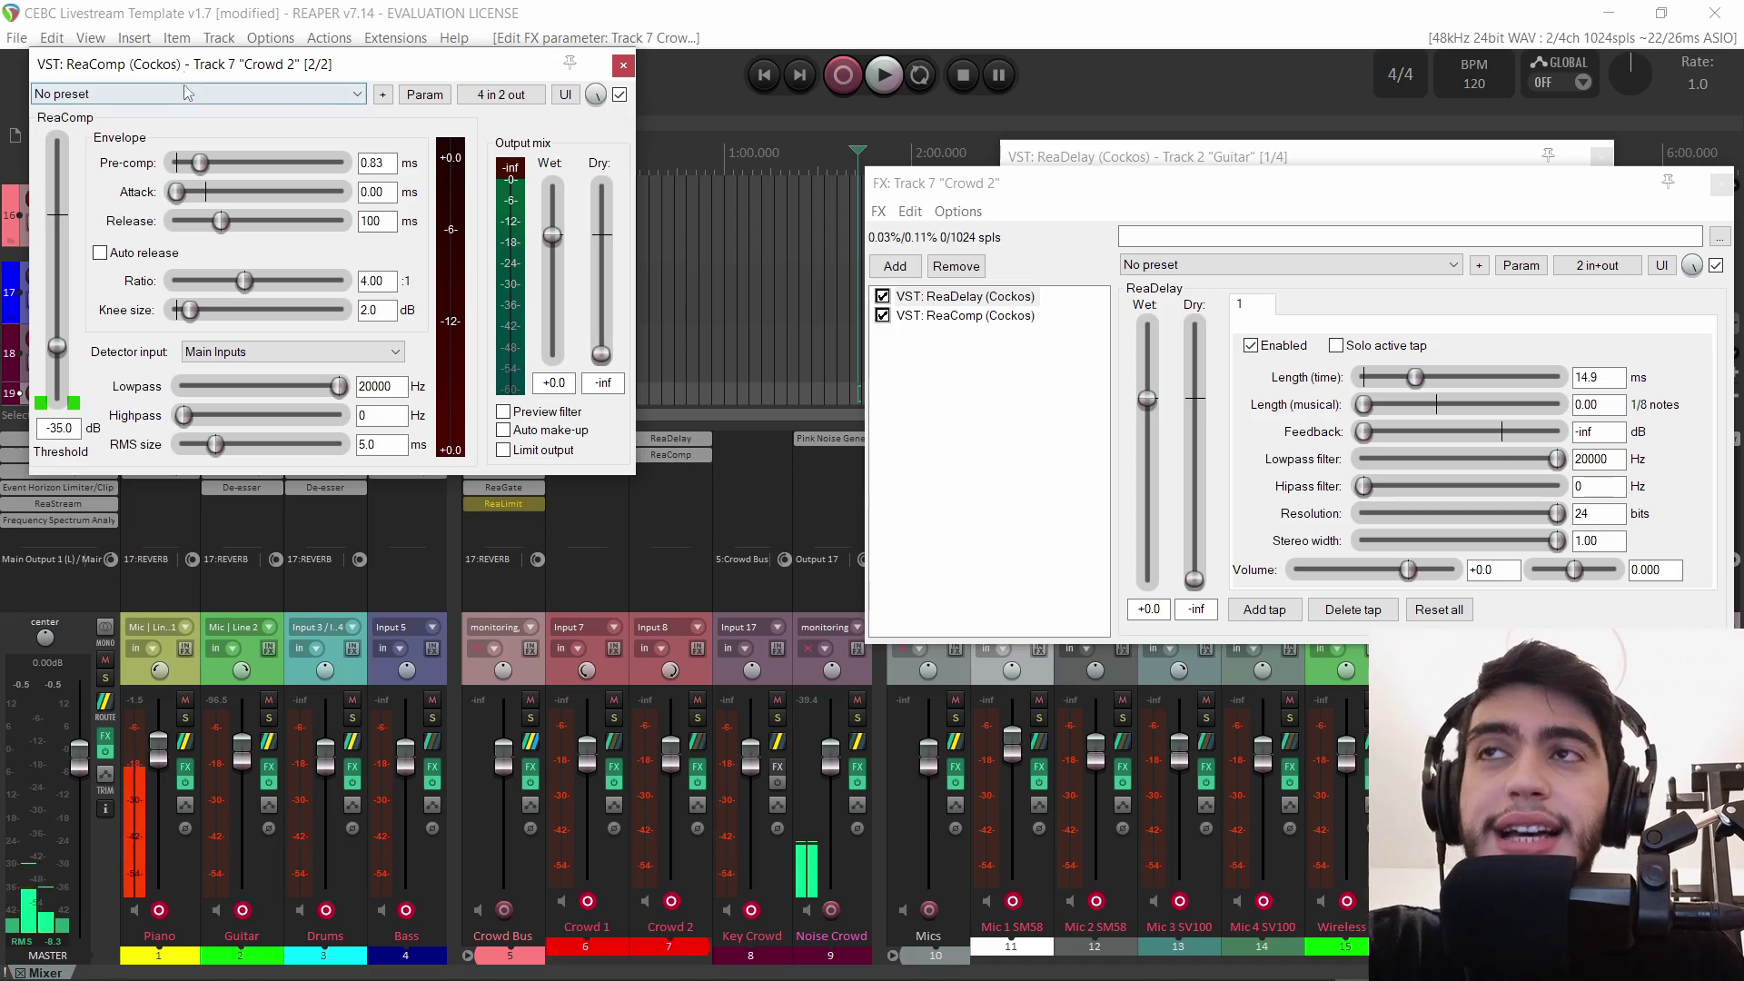
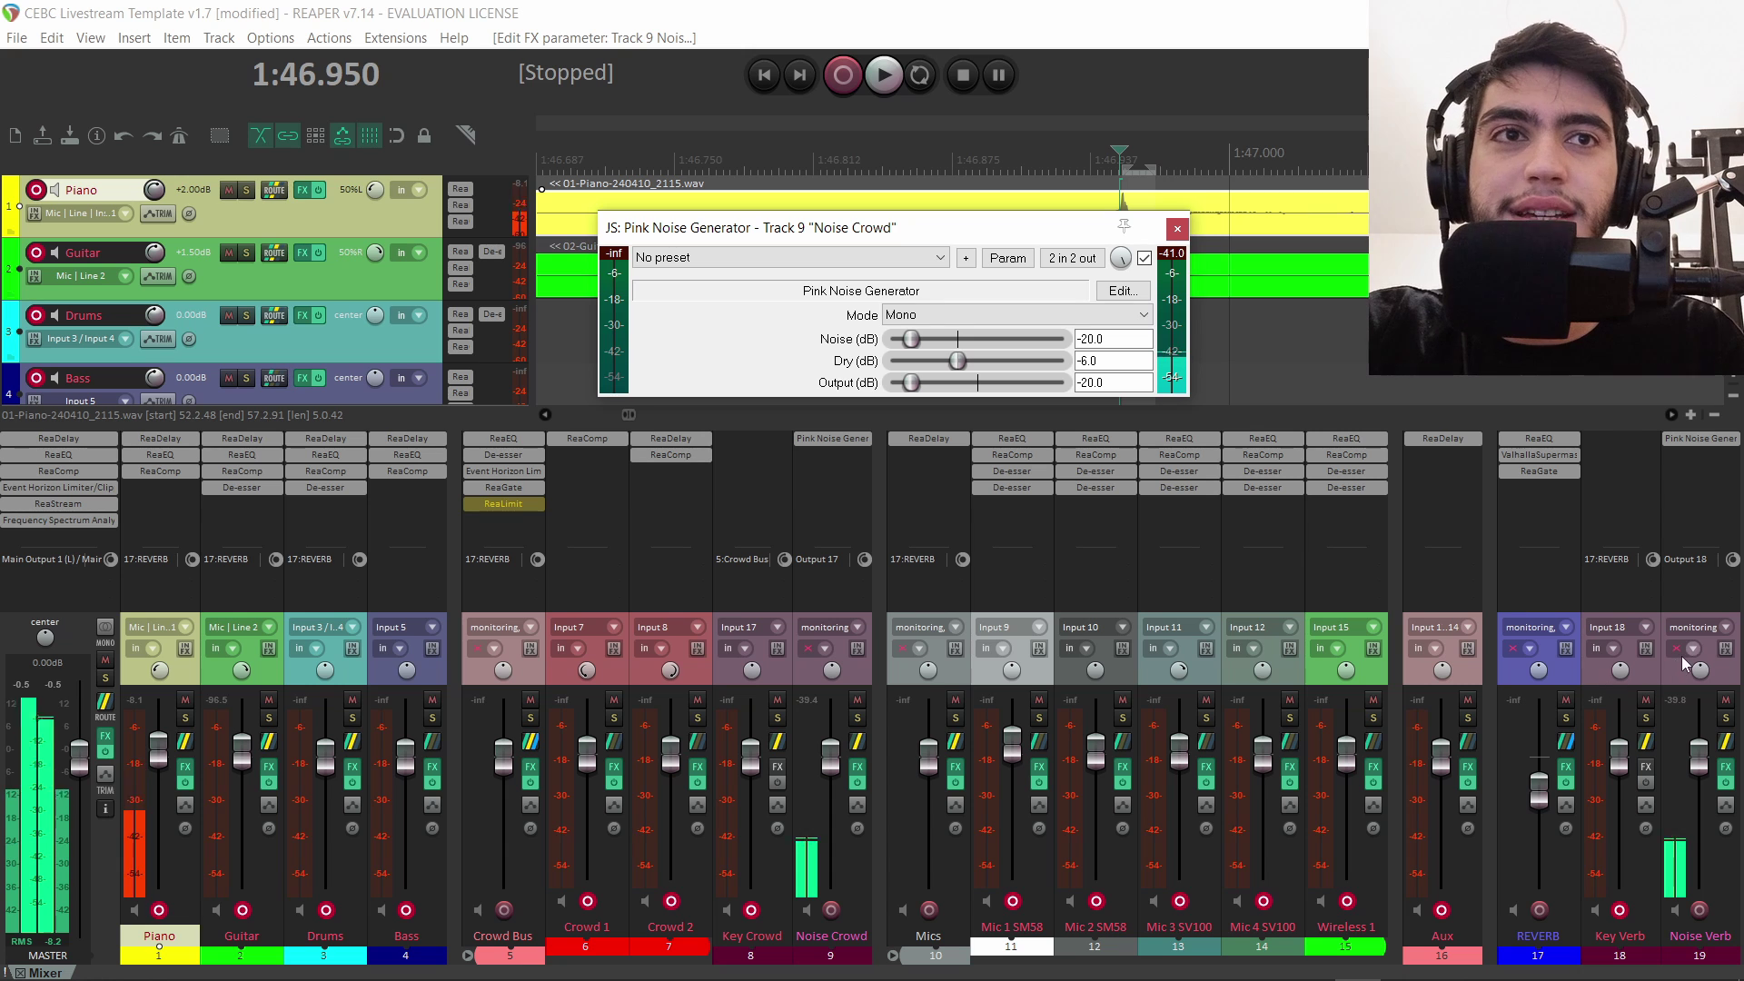
# Select the "Noise Verb" track, inspect ReaGate on "Crowd Bus" and close its window.
pyautogui.click(1679, 677)
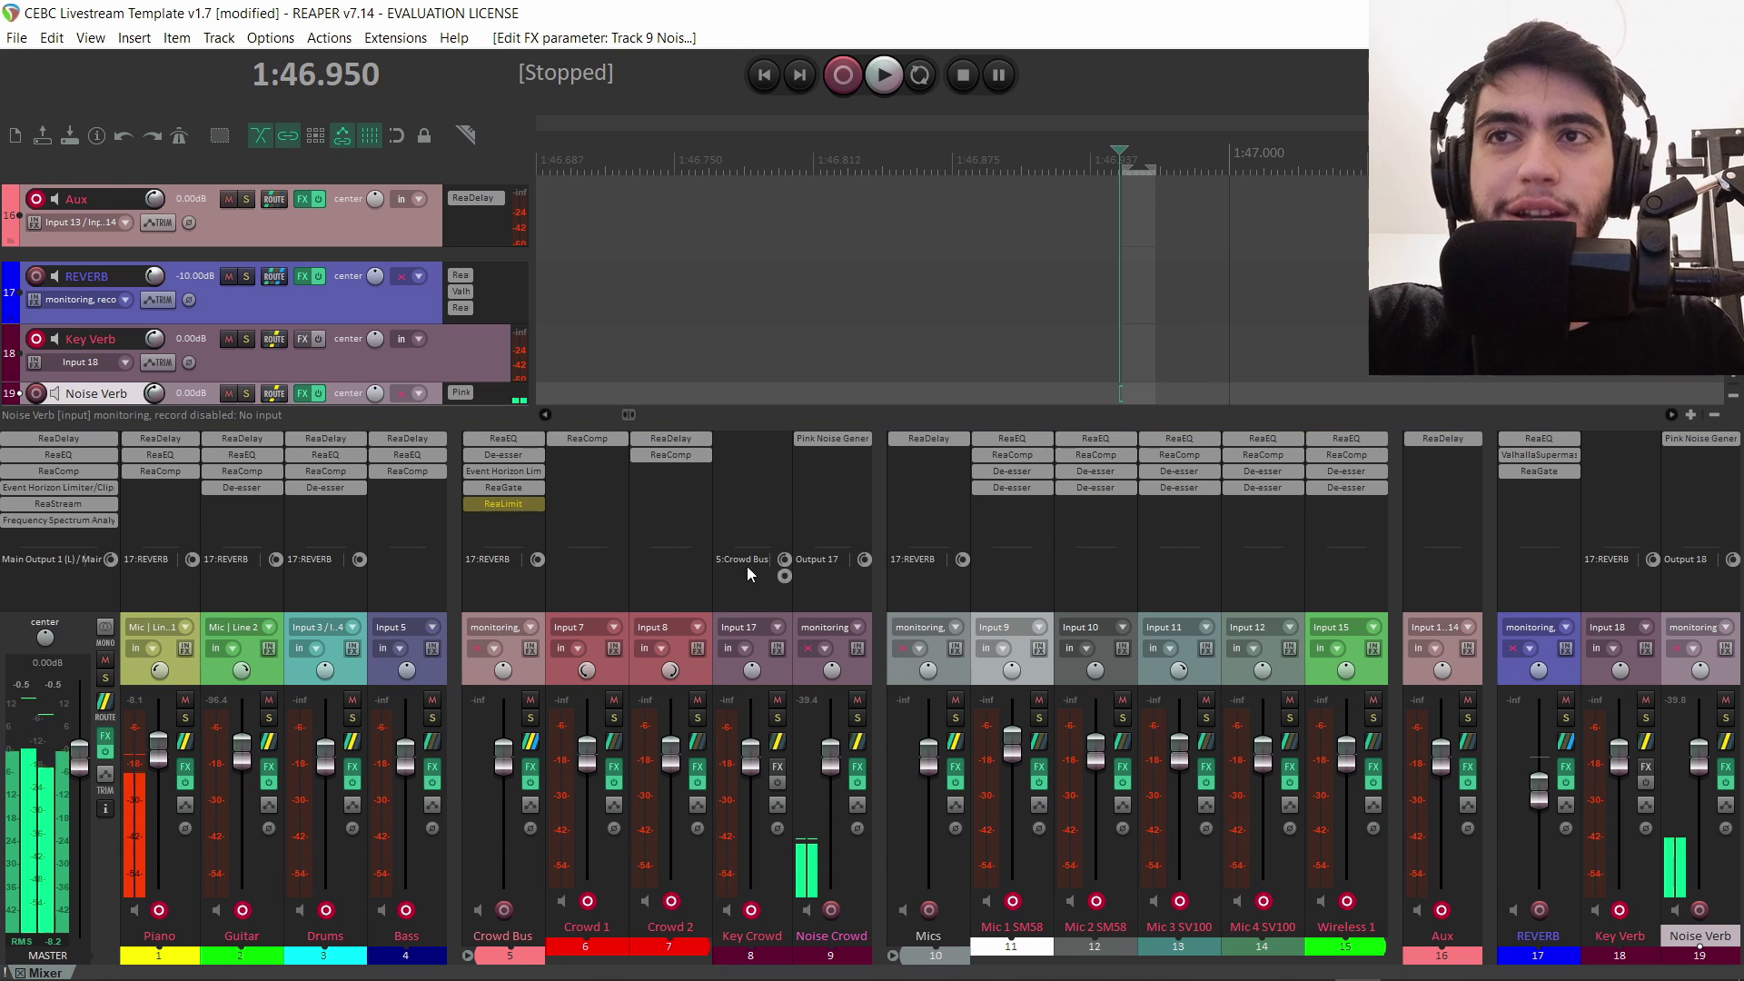
pyautogui.click(505, 489)
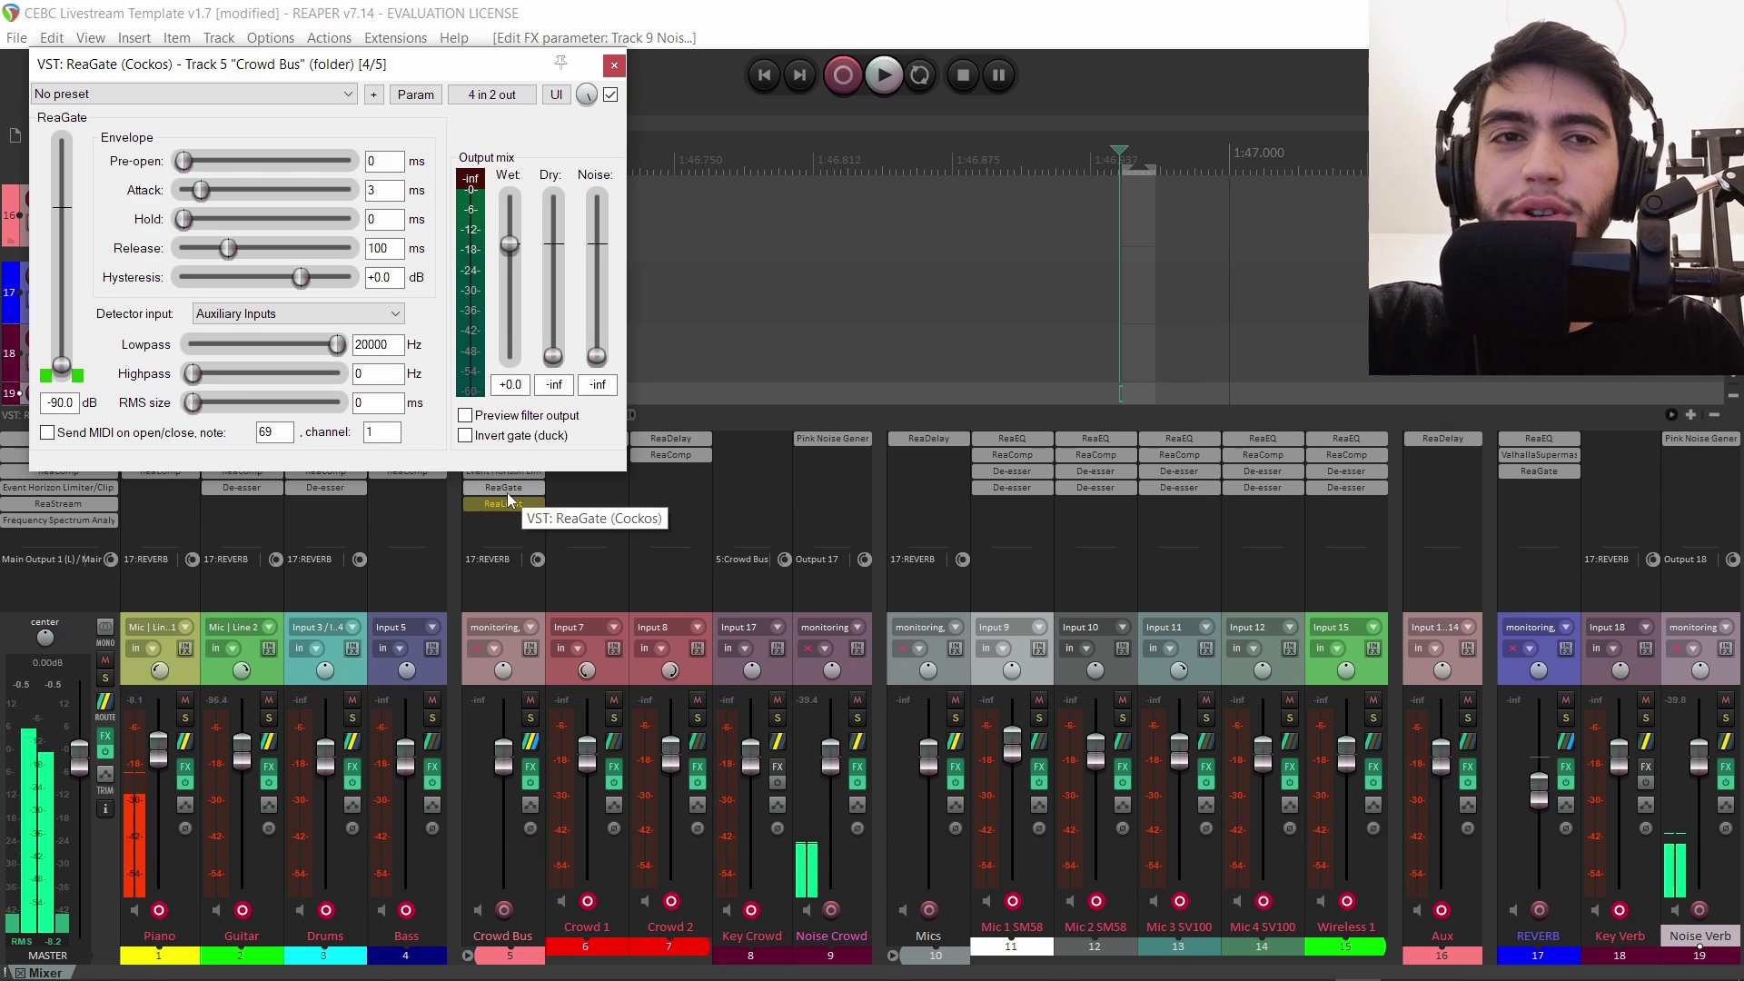
pyautogui.press('Escape')
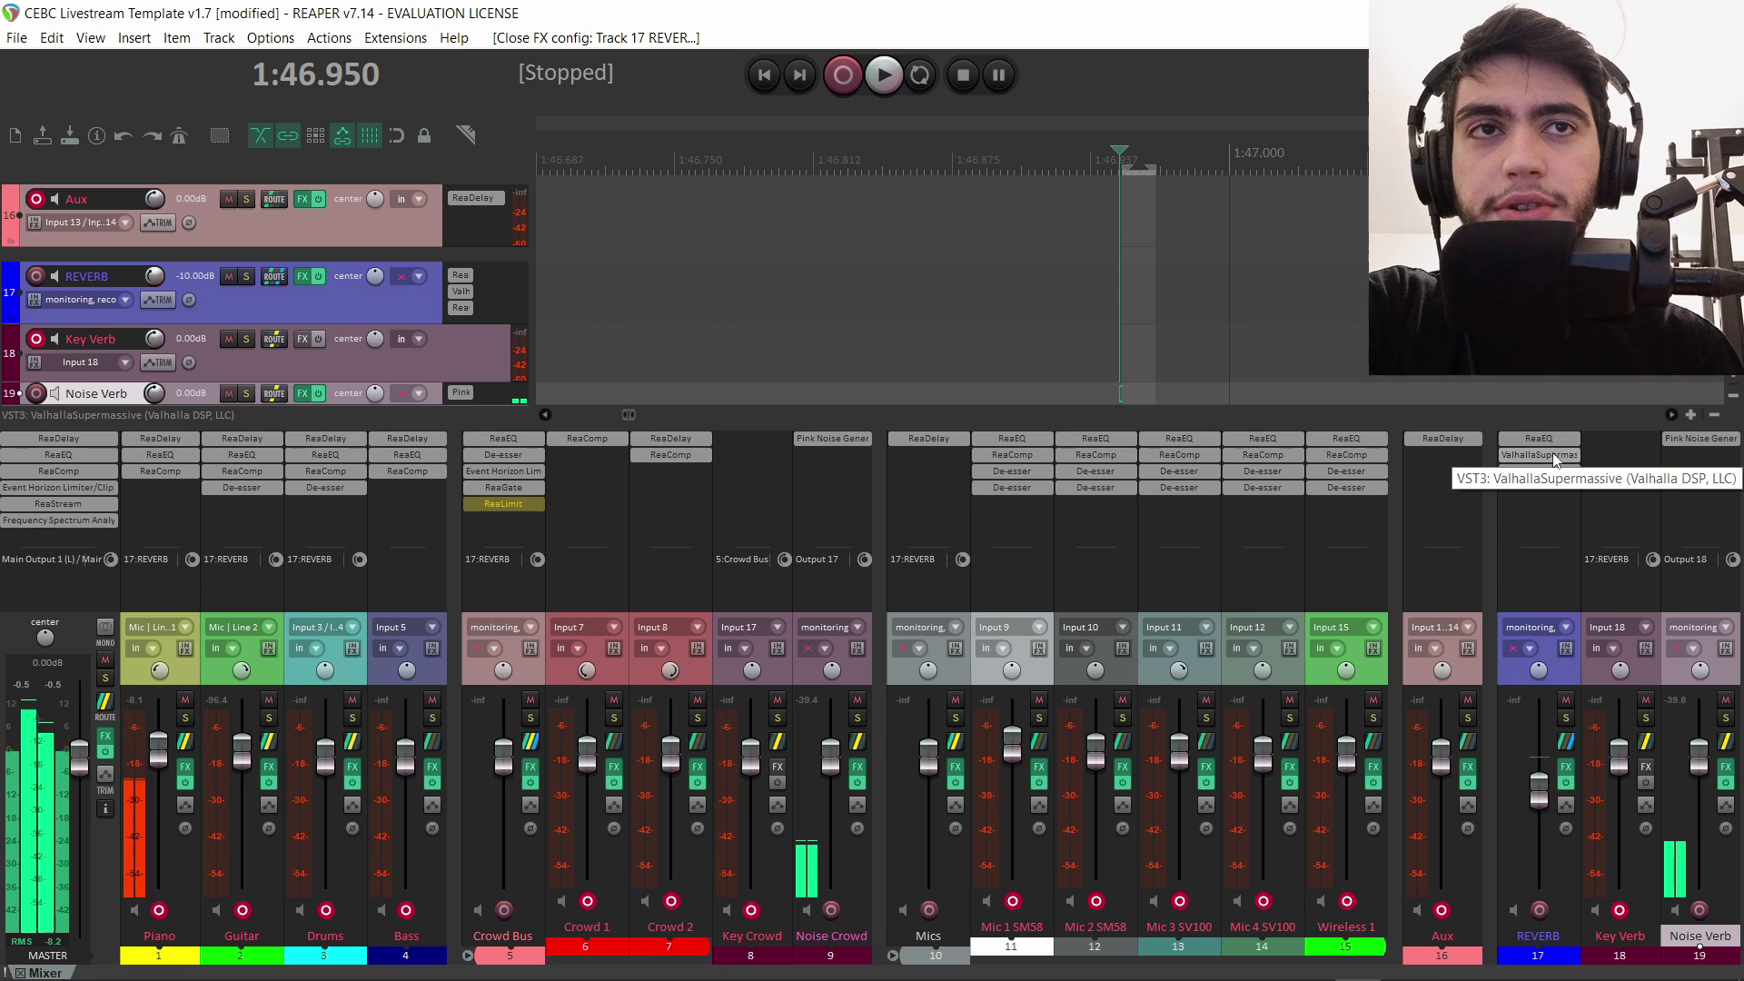
# Inspect the ValhallaSupermassive and ReaEQ settings on the "REVERB" track and close both plugin windows.
pyautogui.click(1556, 456)
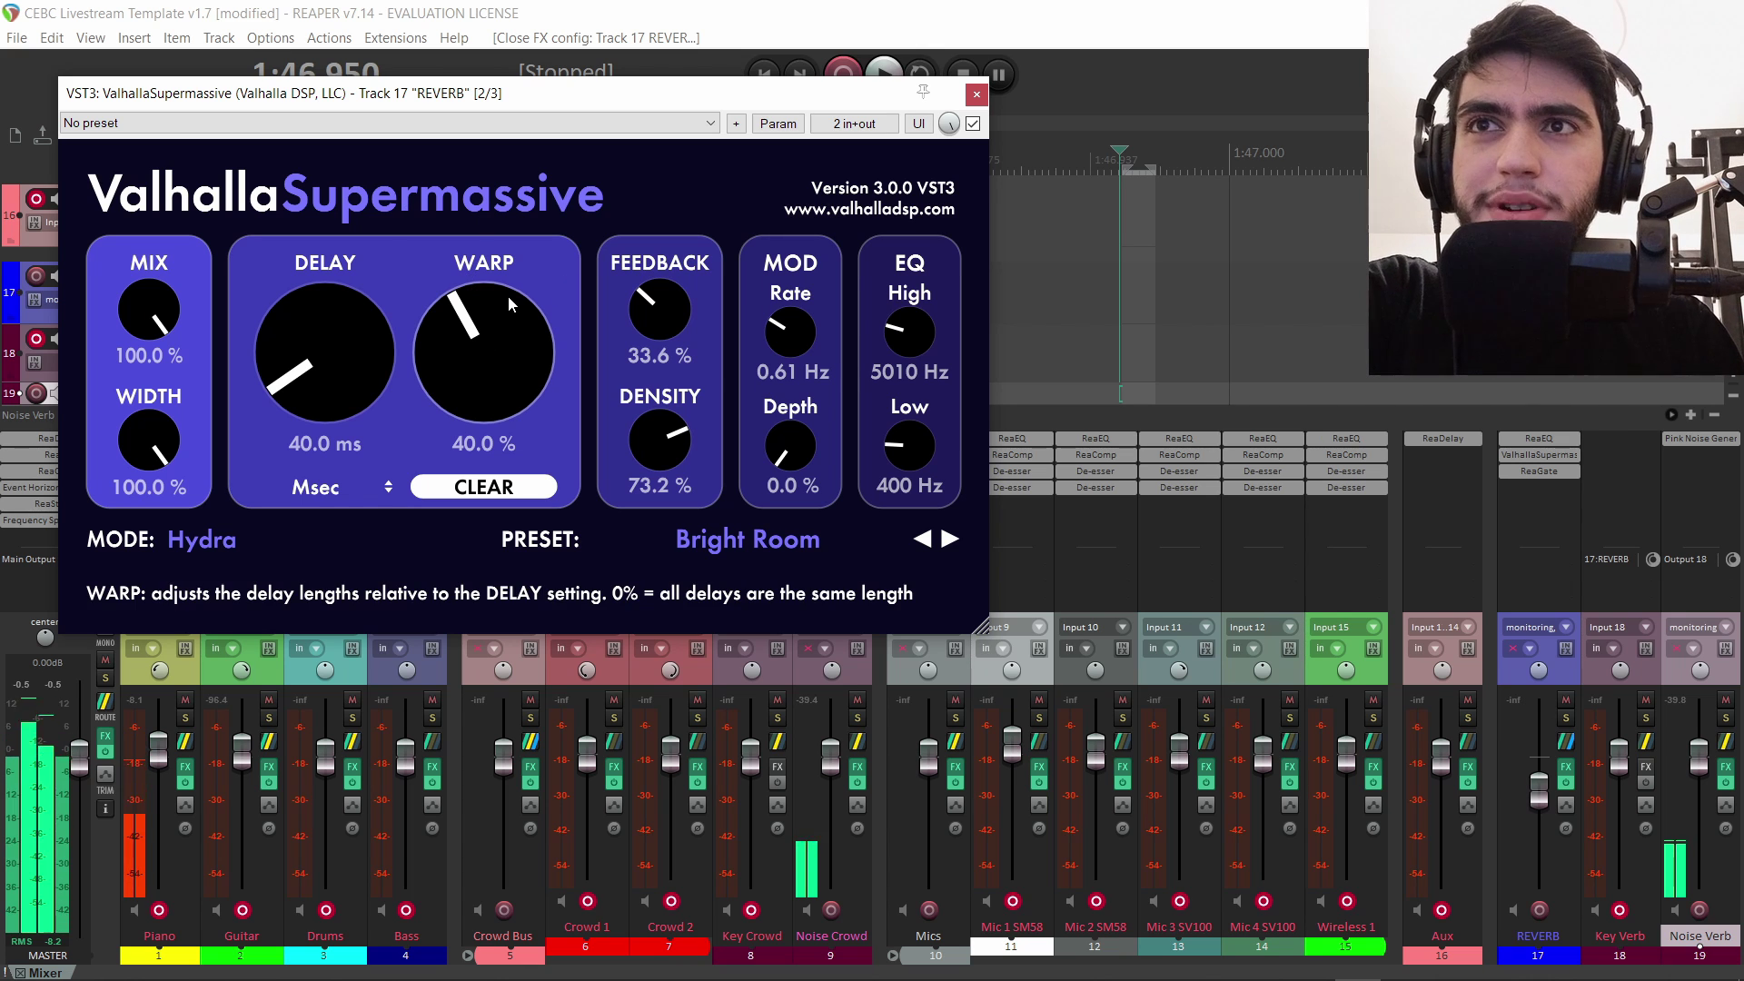
pyautogui.click(1539, 438)
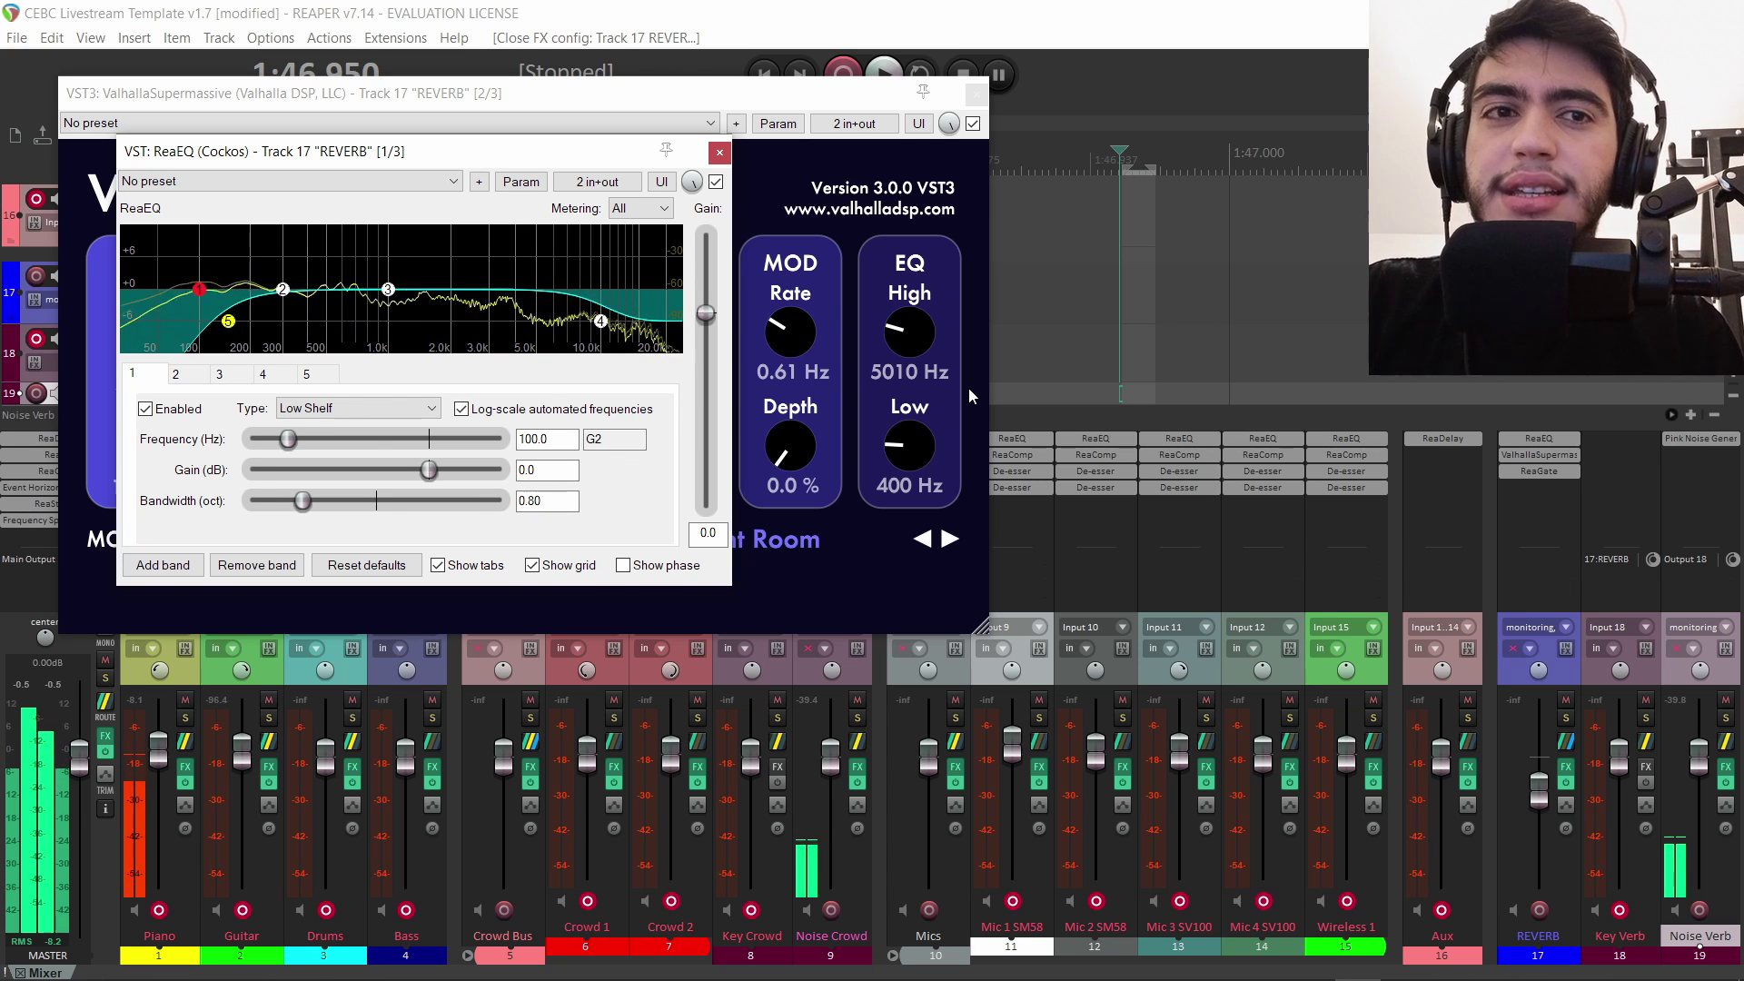
pyautogui.click(720, 152)
pyautogui.click(975, 94)
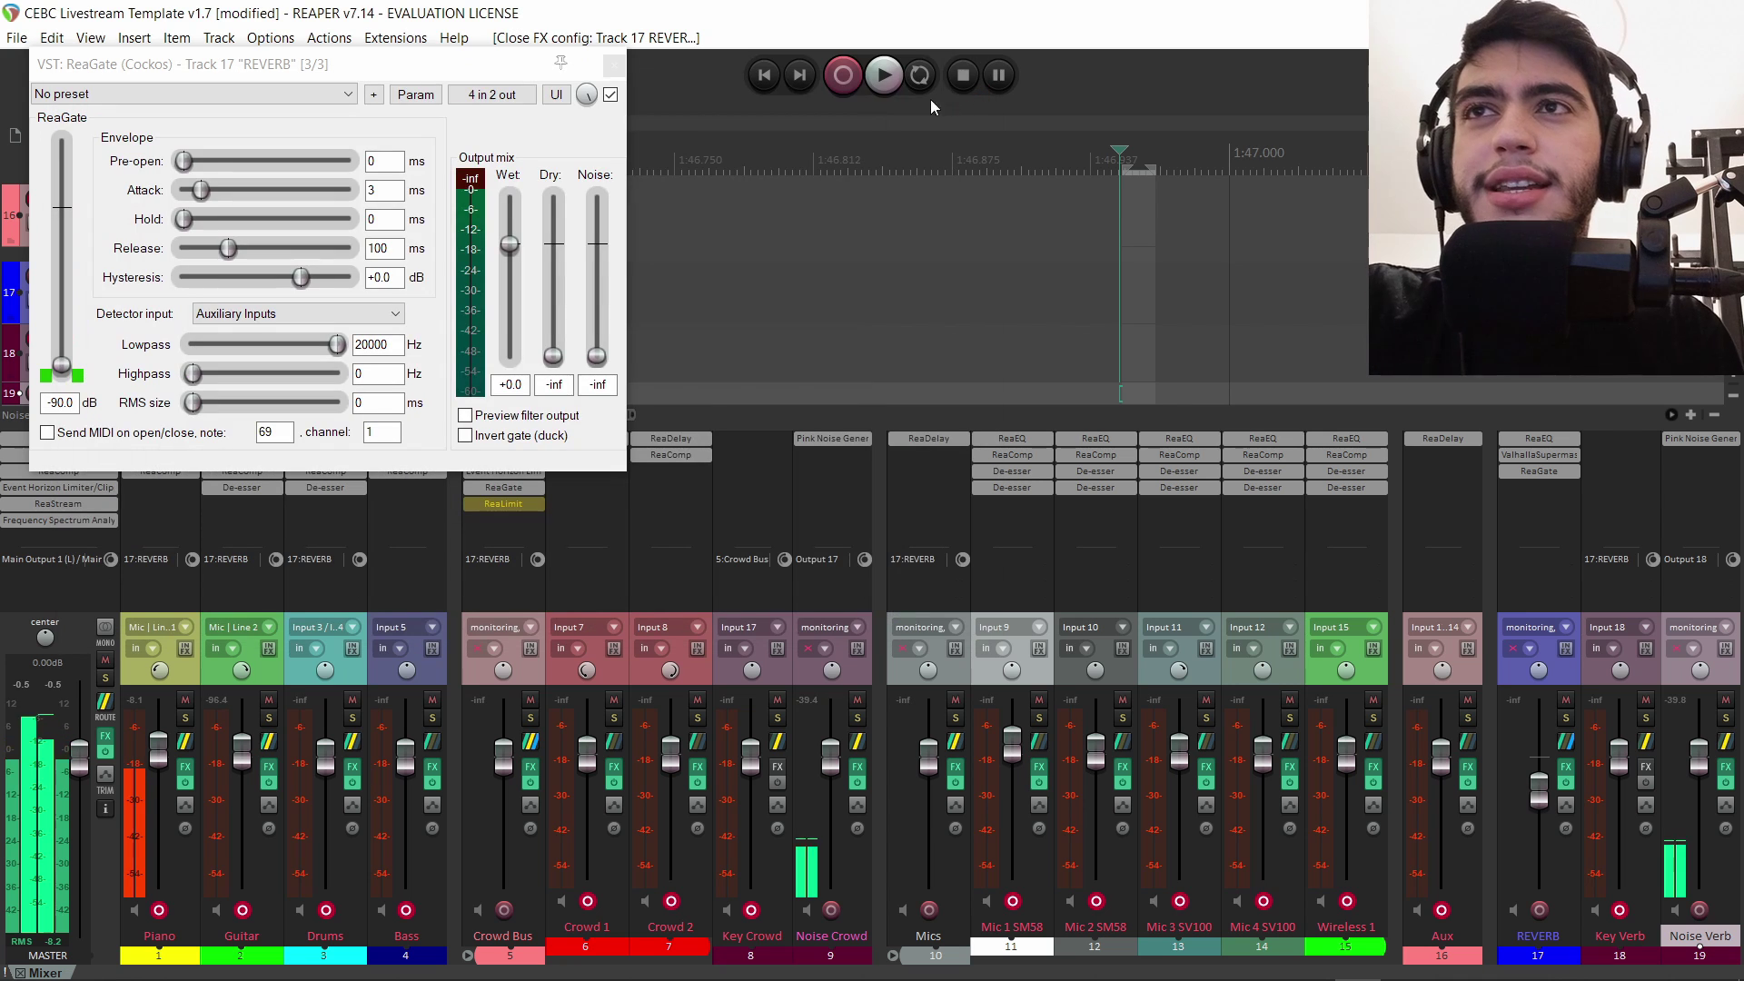
# Try other ReaGate thresholds on the "REVERB" track, including -inf dB, and return the threshold to -90 dB.
pyautogui.moveTo(333, 58); pyautogui.dragTo(1046, 120)
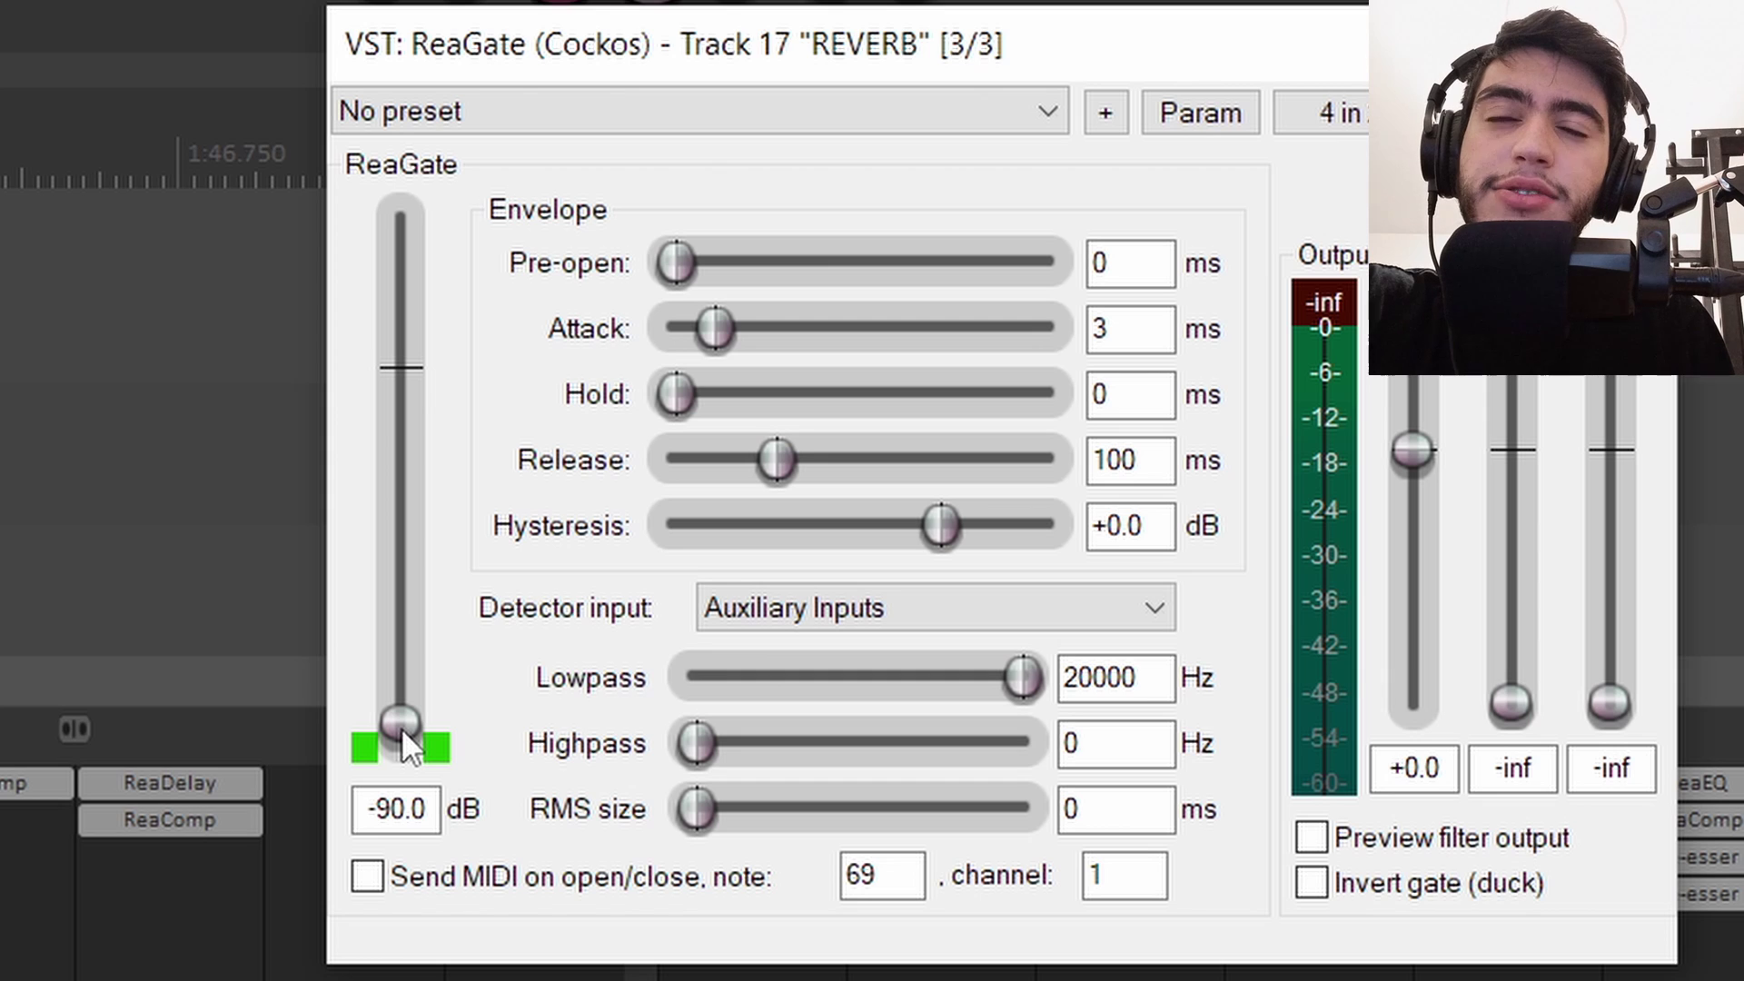
pyautogui.moveTo(396, 727); pyautogui.dragTo(406, 811)
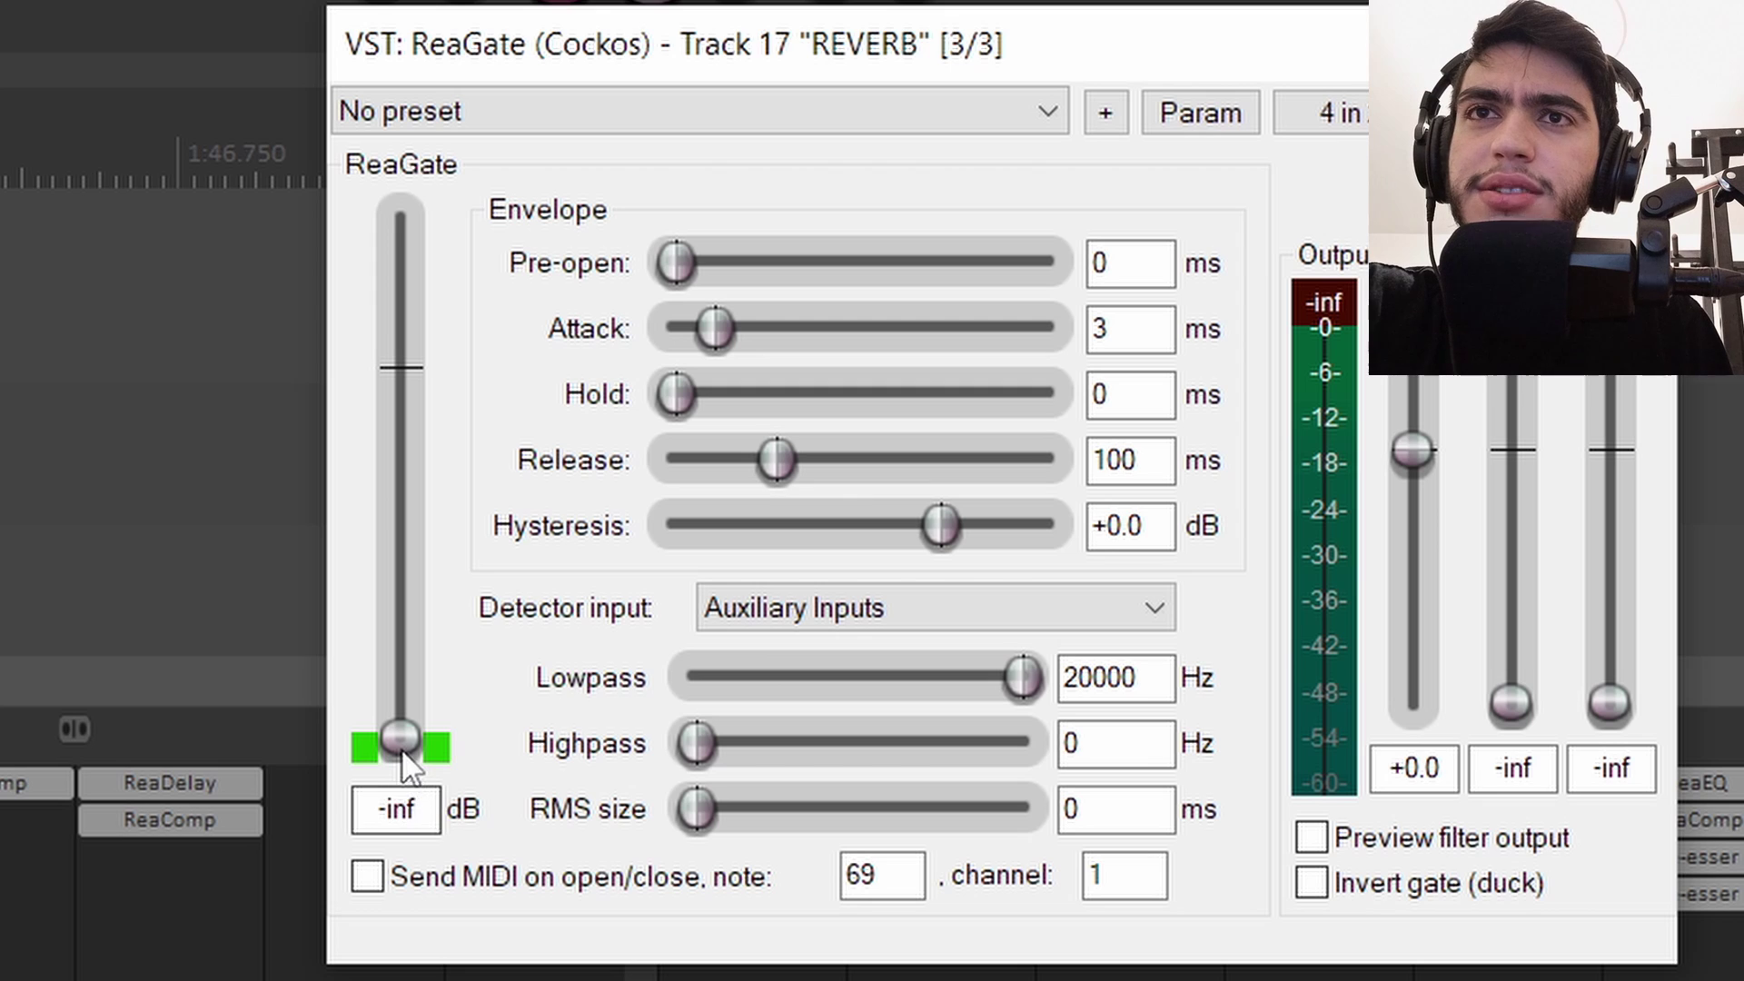
pyautogui.moveTo(403, 736); pyautogui.dragTo(403, 727)
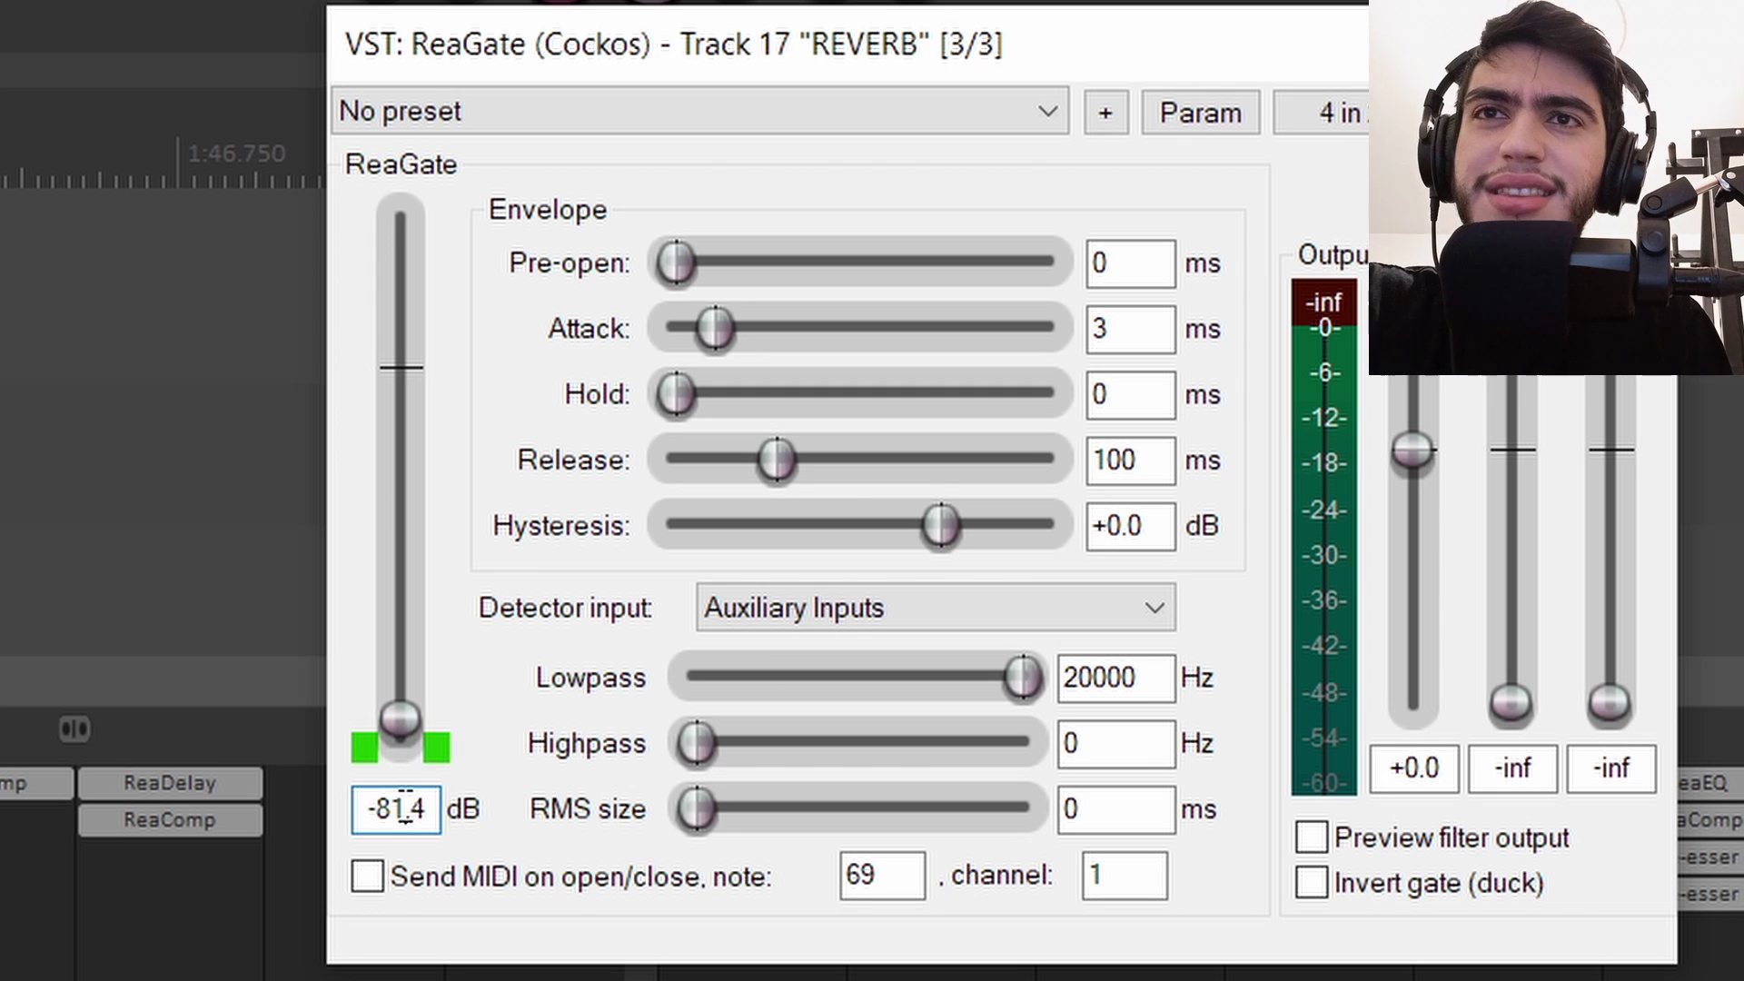
pyautogui.write('90')
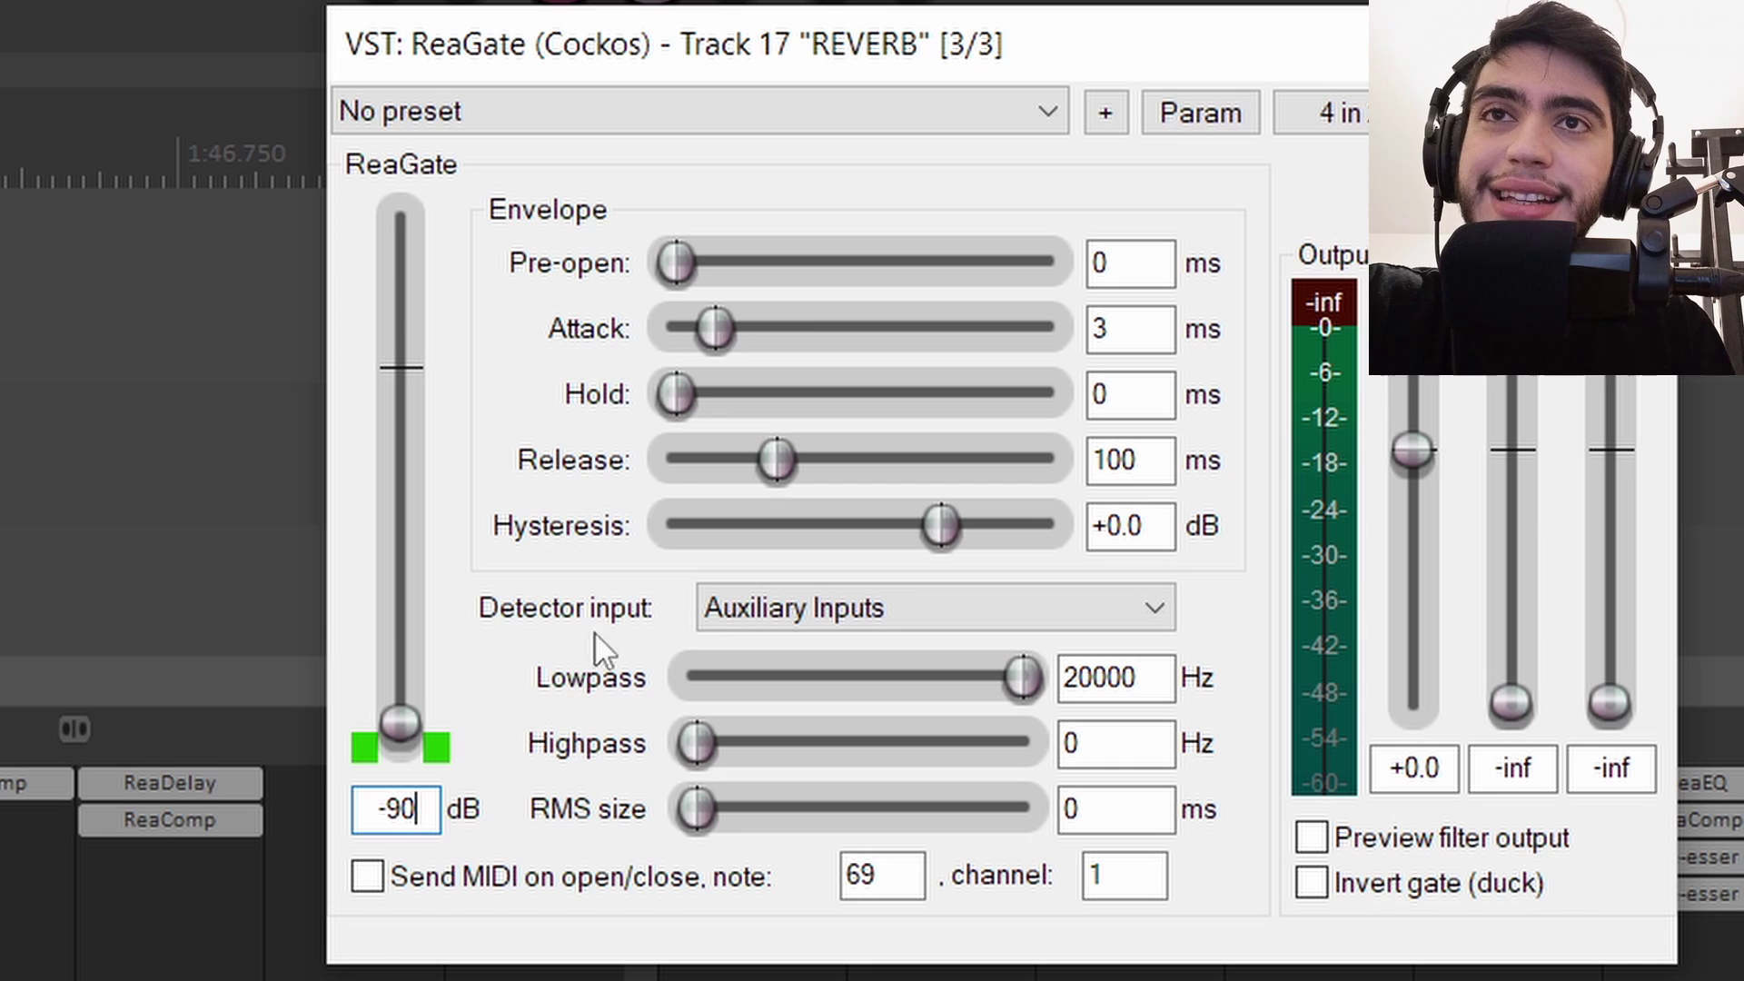
# Switch the detector input of ReaGate on "REVERB" to Main Inputs and back to Auxiliary Inputs.
pyautogui.click(756, 618)
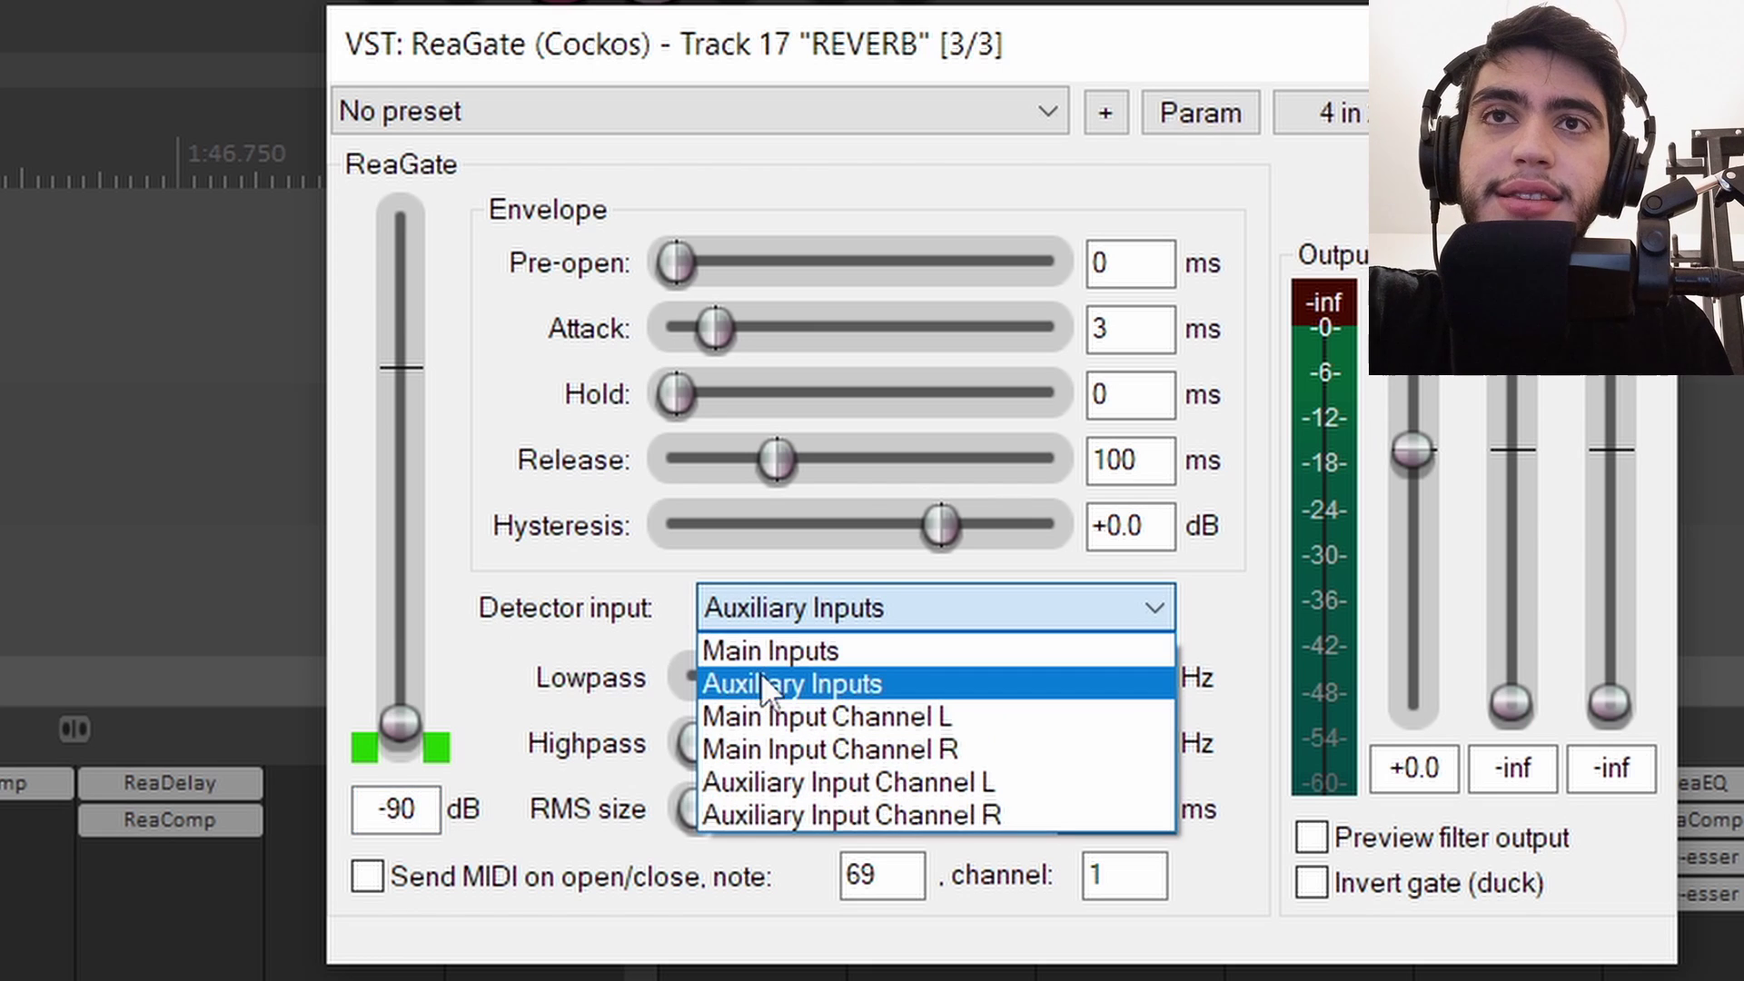
pyautogui.click(761, 647)
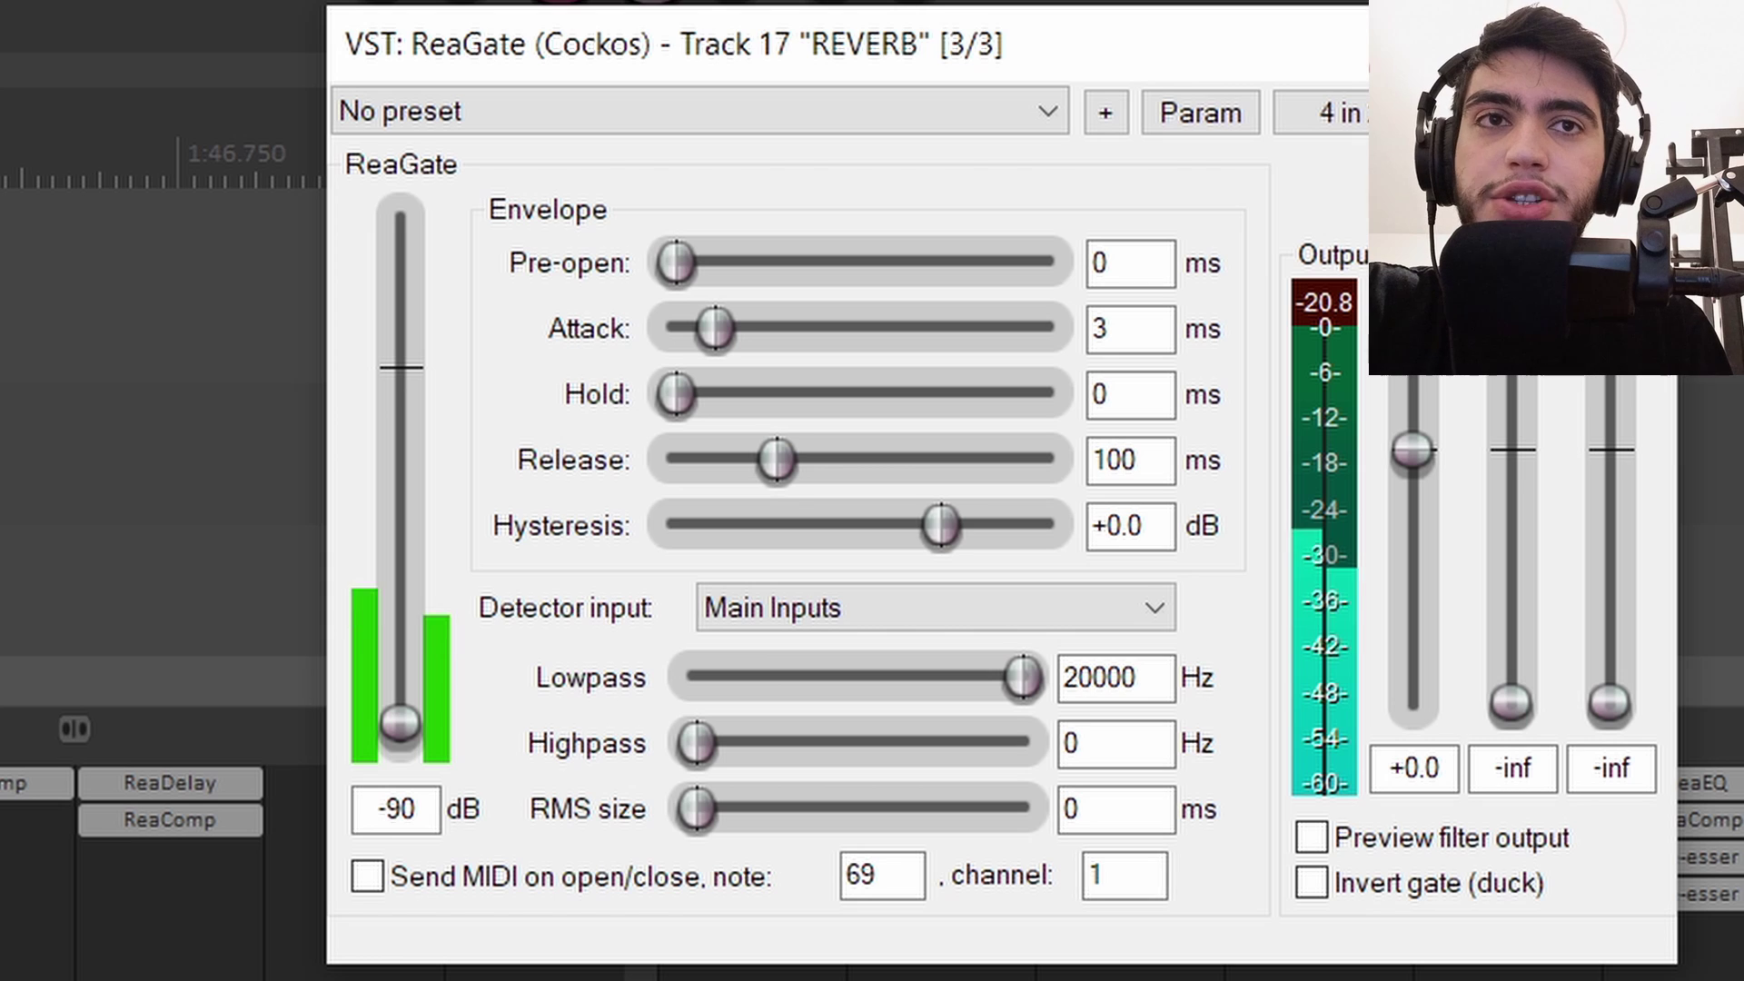
pyautogui.click(935, 608)
pyautogui.click(936, 680)
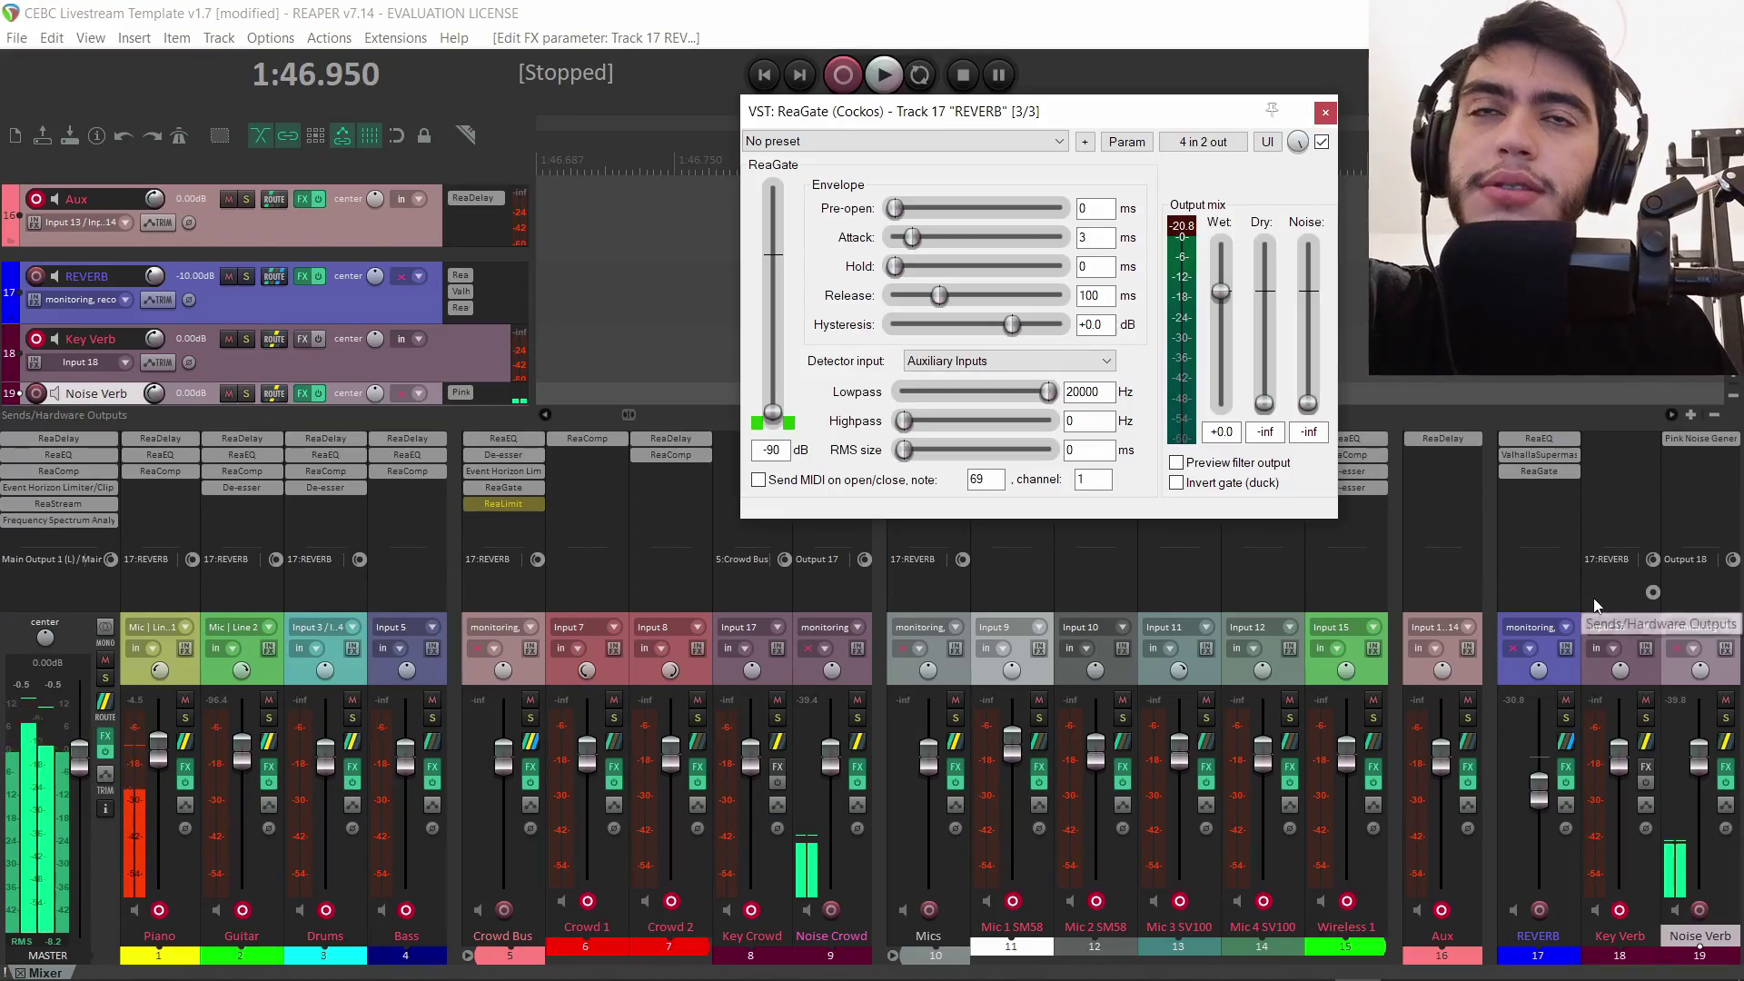
# Check the Pink Noise Generator on "Noise Verb" and choose None as the track's input.
pyautogui.click(1717, 441)
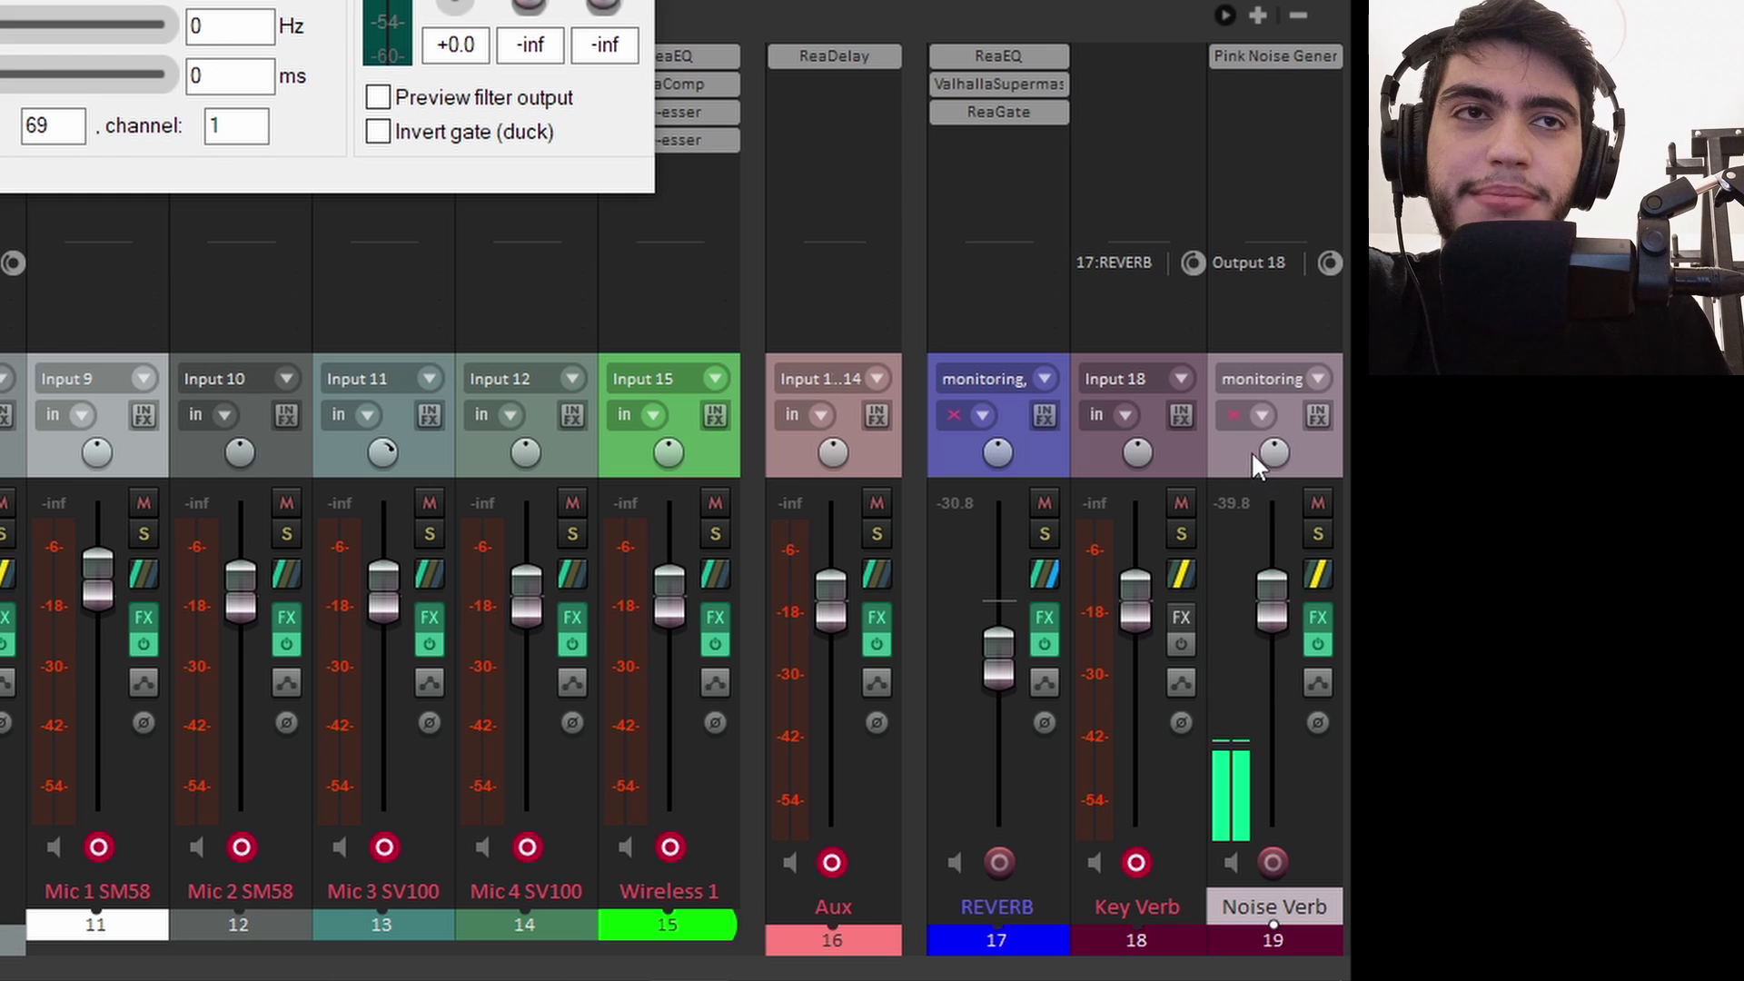
pyautogui.click(1316, 380)
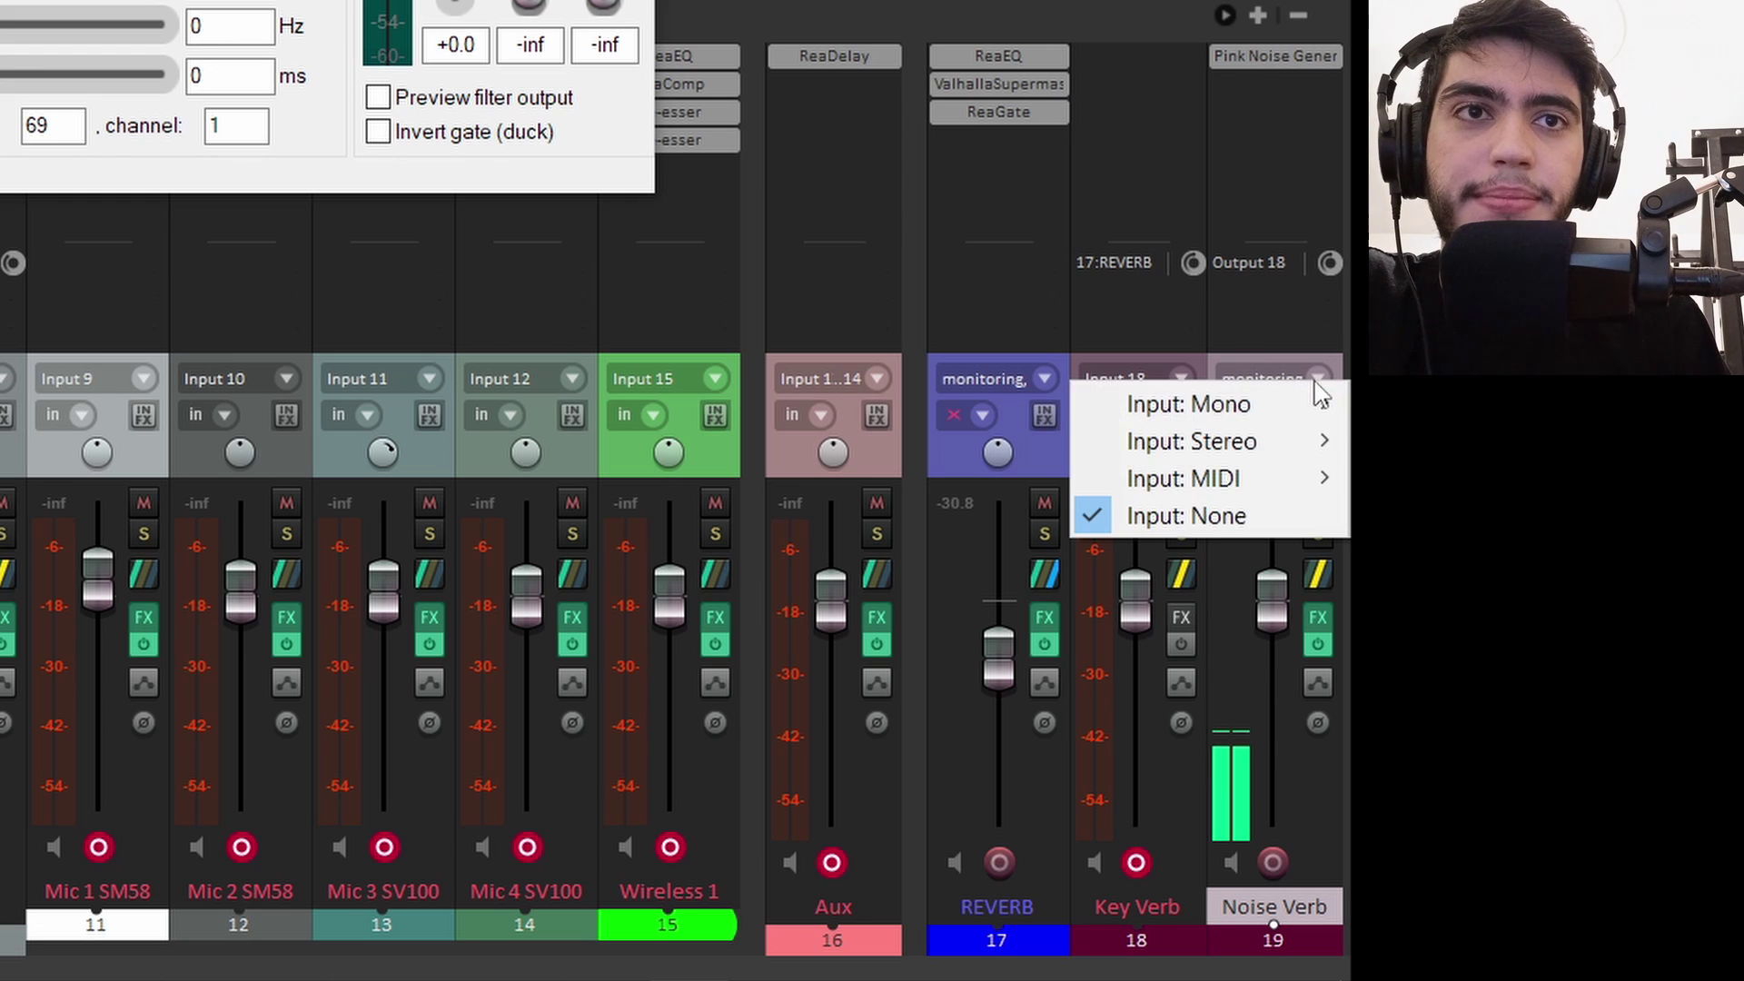
pyautogui.click(1247, 516)
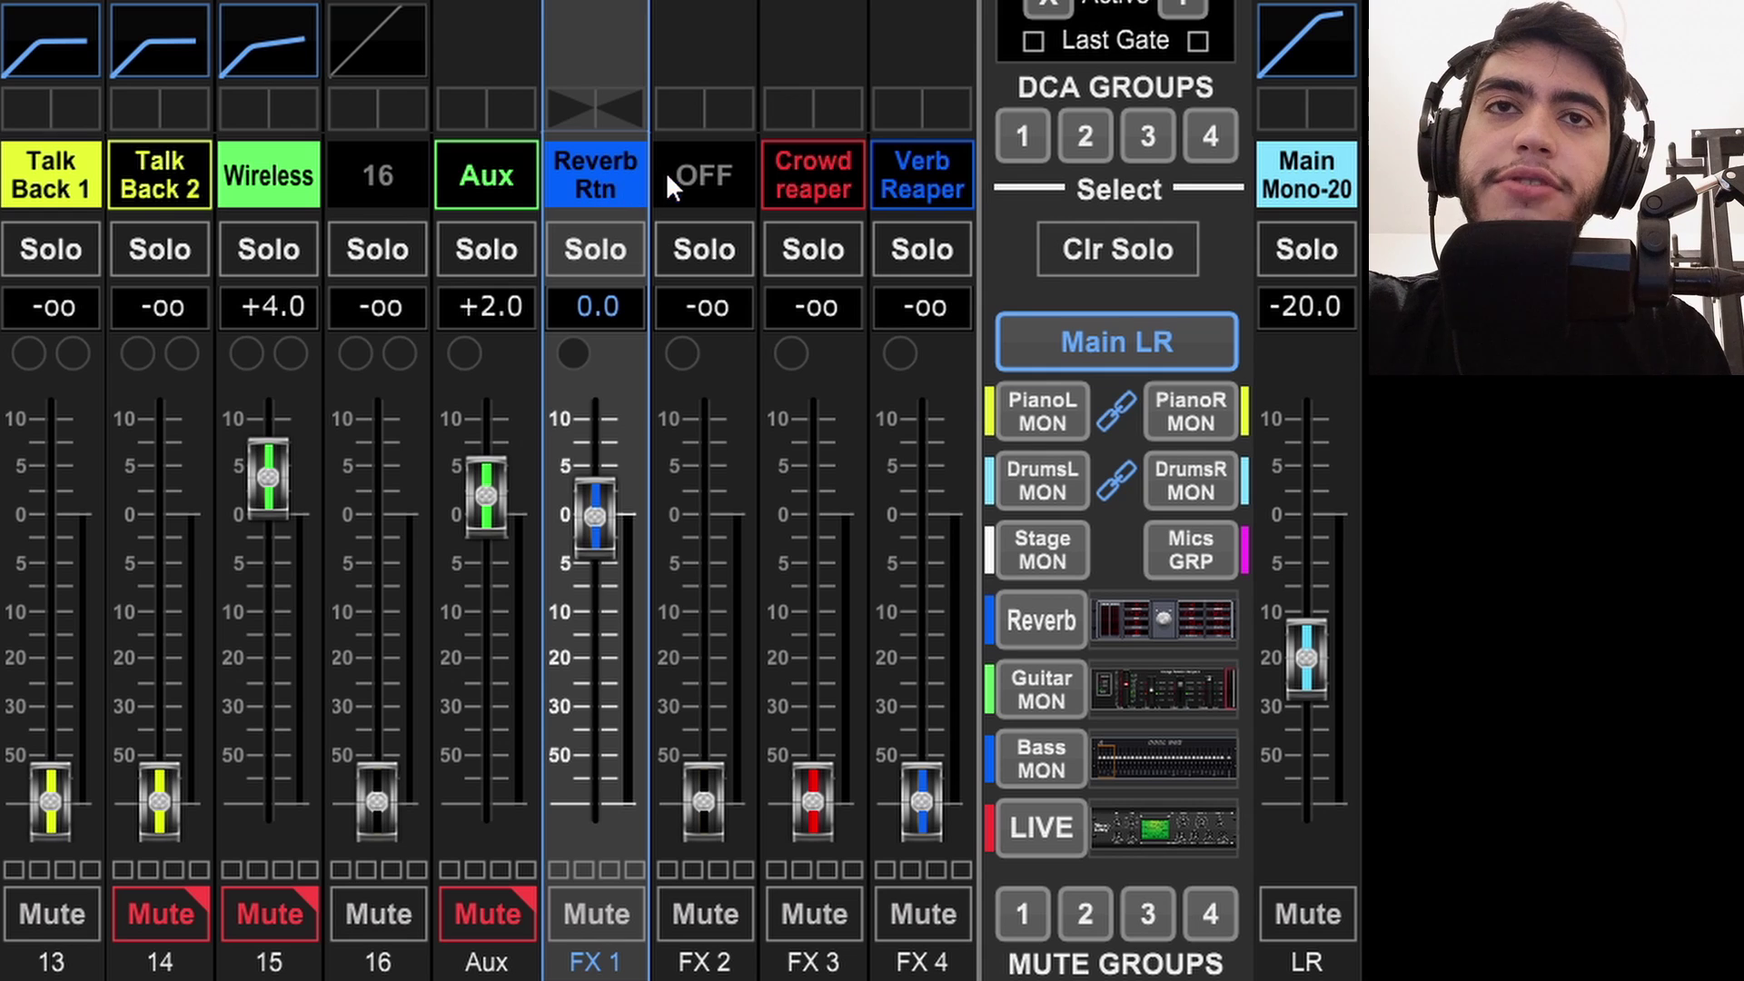
# In M AIR Edit, select the FX return channels FX 2, FX 3, FX 4 and FX 1, and view the effects slots.
pyautogui.click(685, 171)
pyautogui.click(823, 165)
pyautogui.click(897, 175)
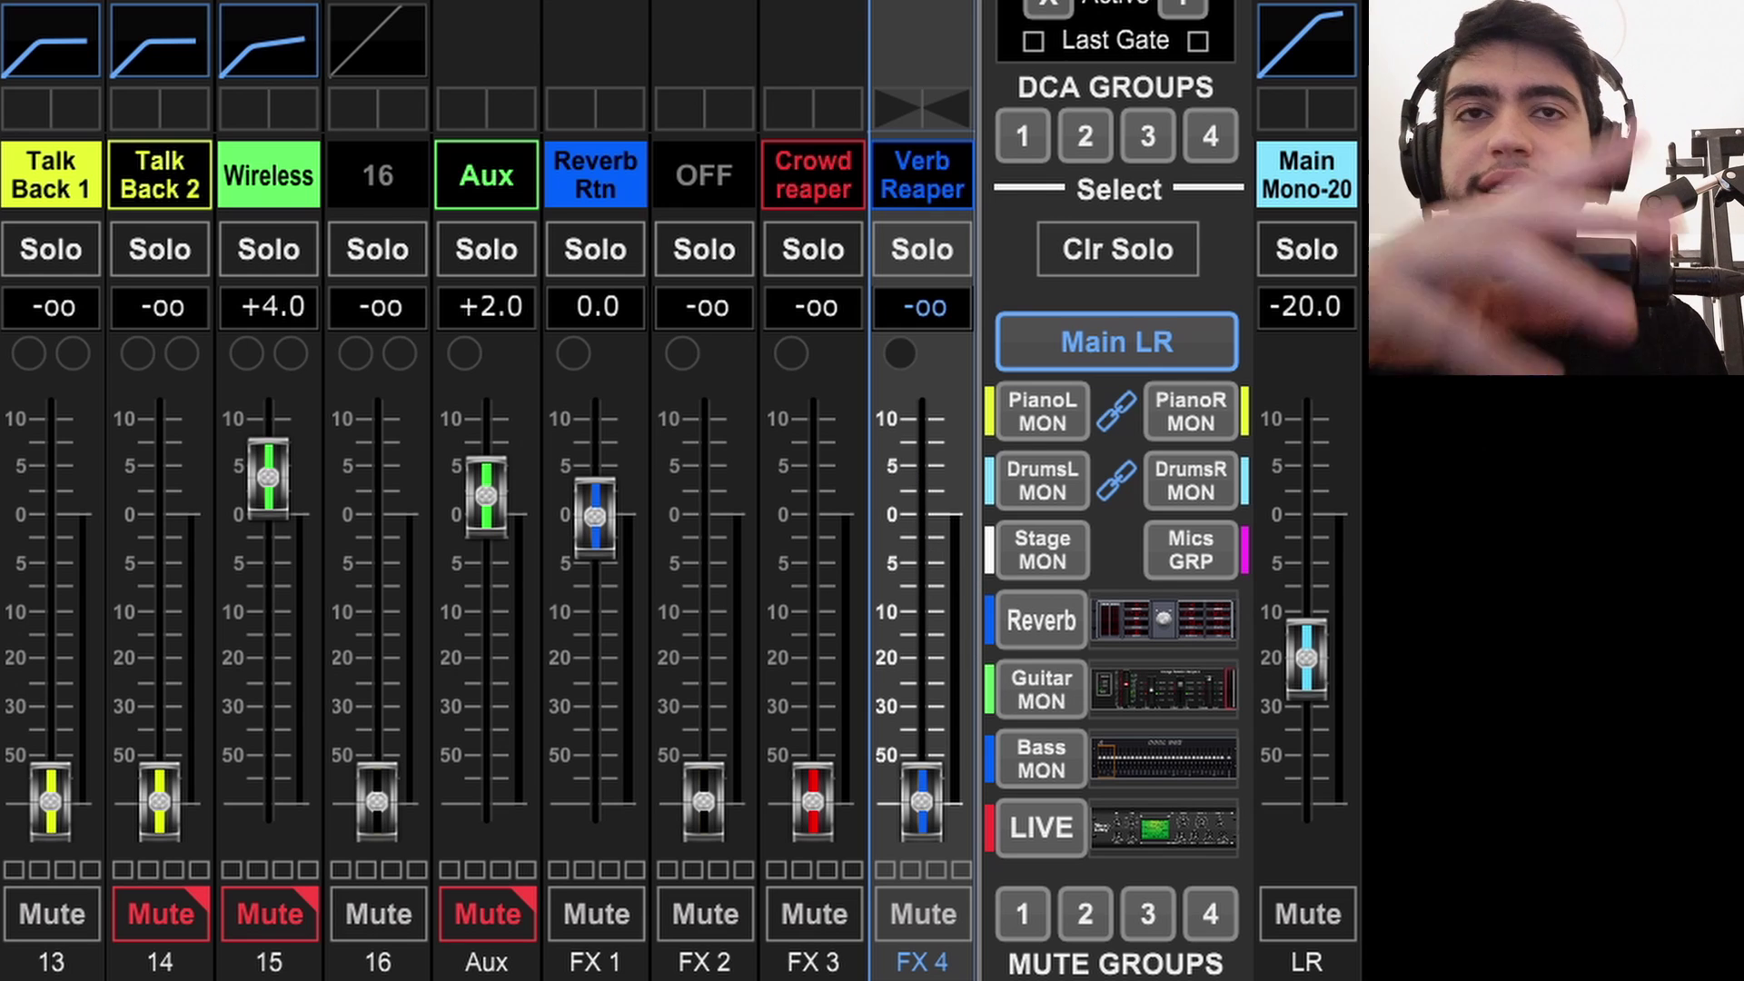
pyautogui.click(608, 166)
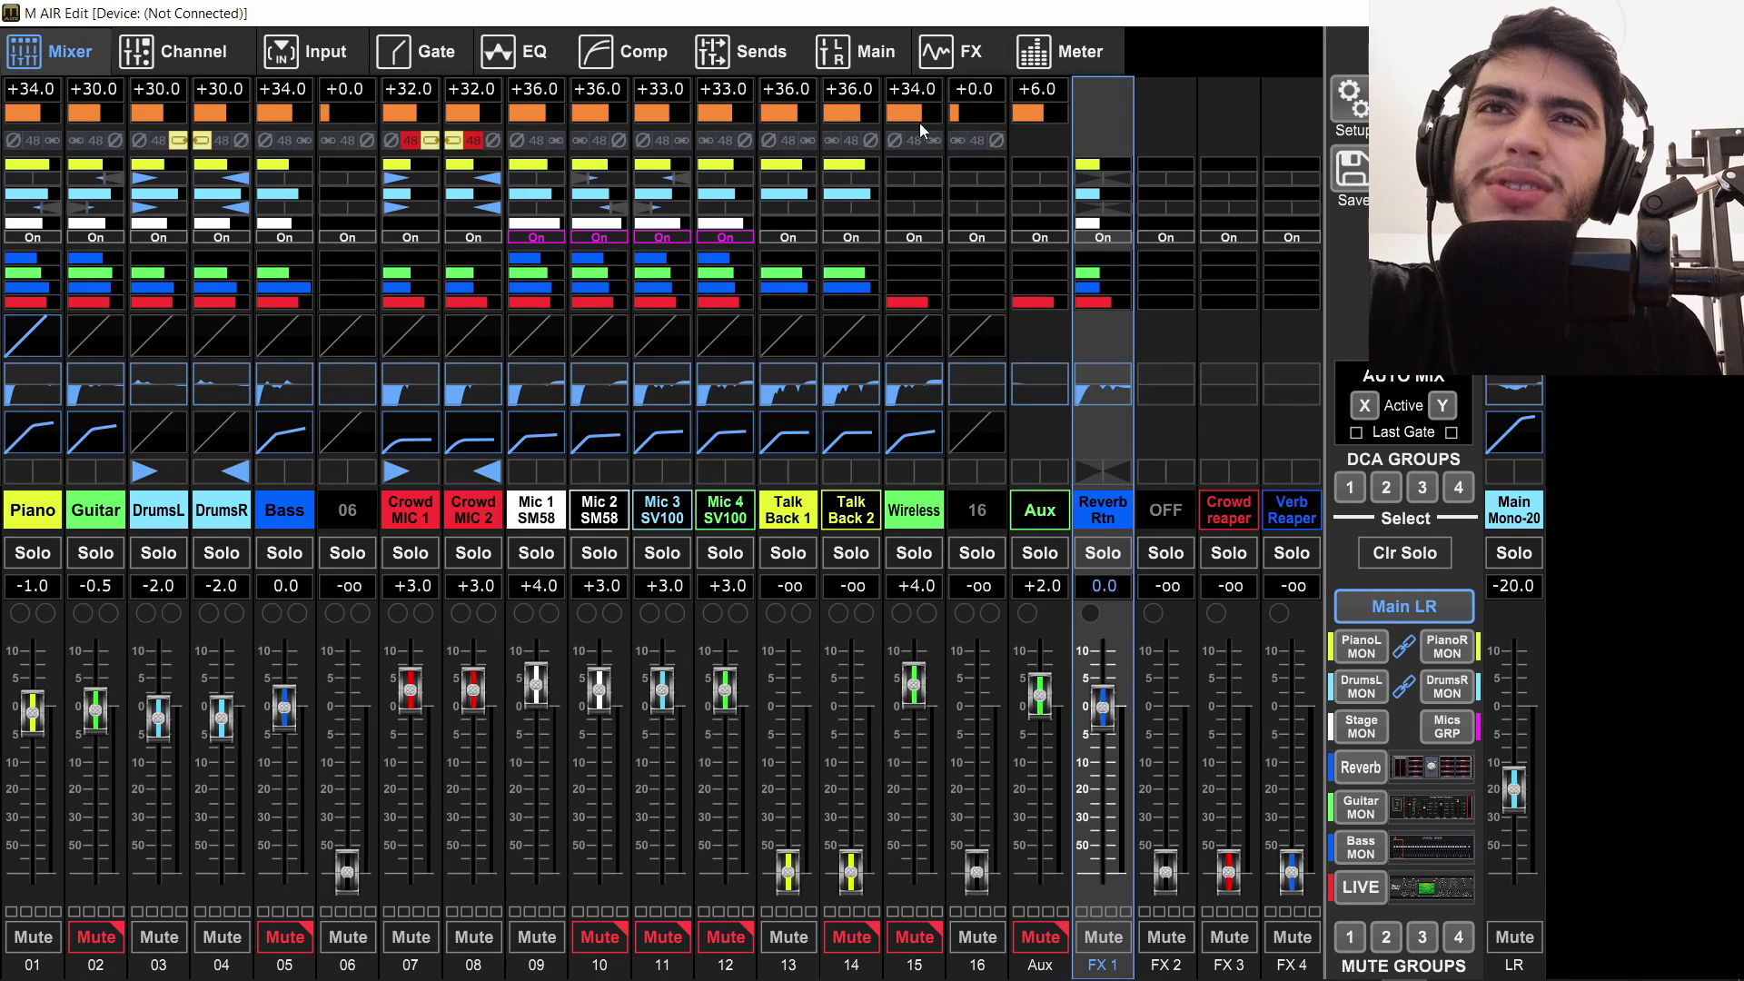
pyautogui.click(951, 53)
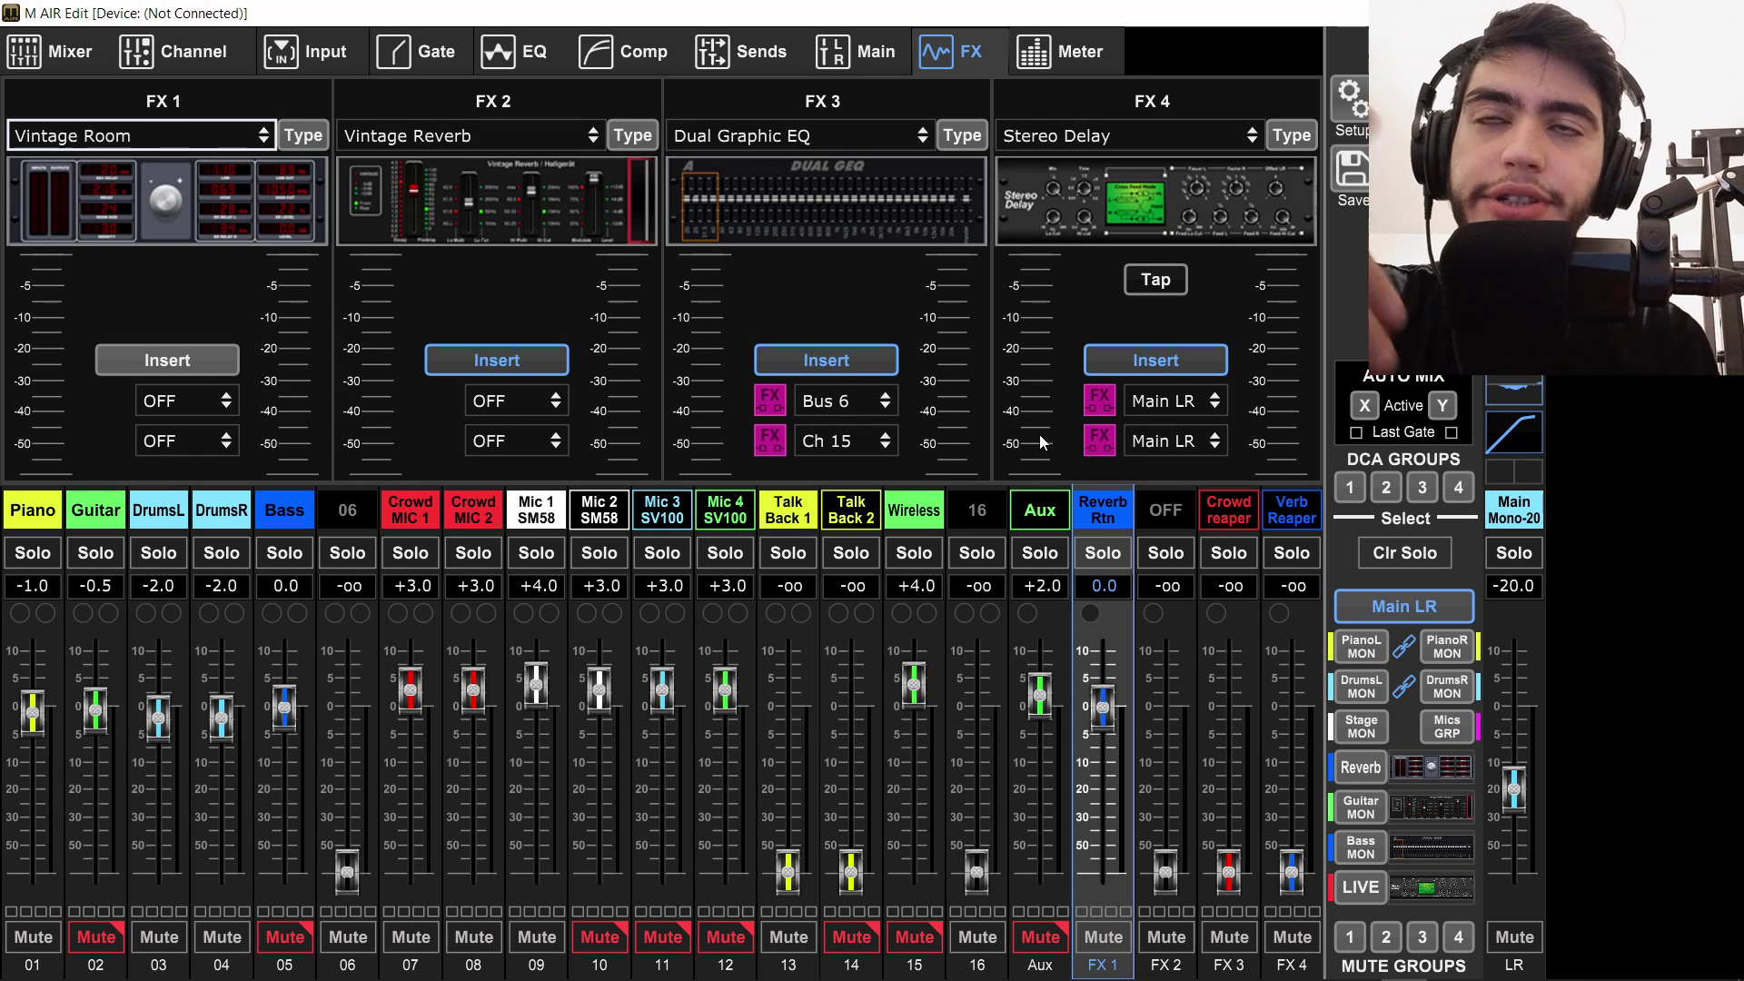
# Compare the main stereo output assignments of the Verb Reaper and Reverb Rtn channels.
pyautogui.click(1288, 511)
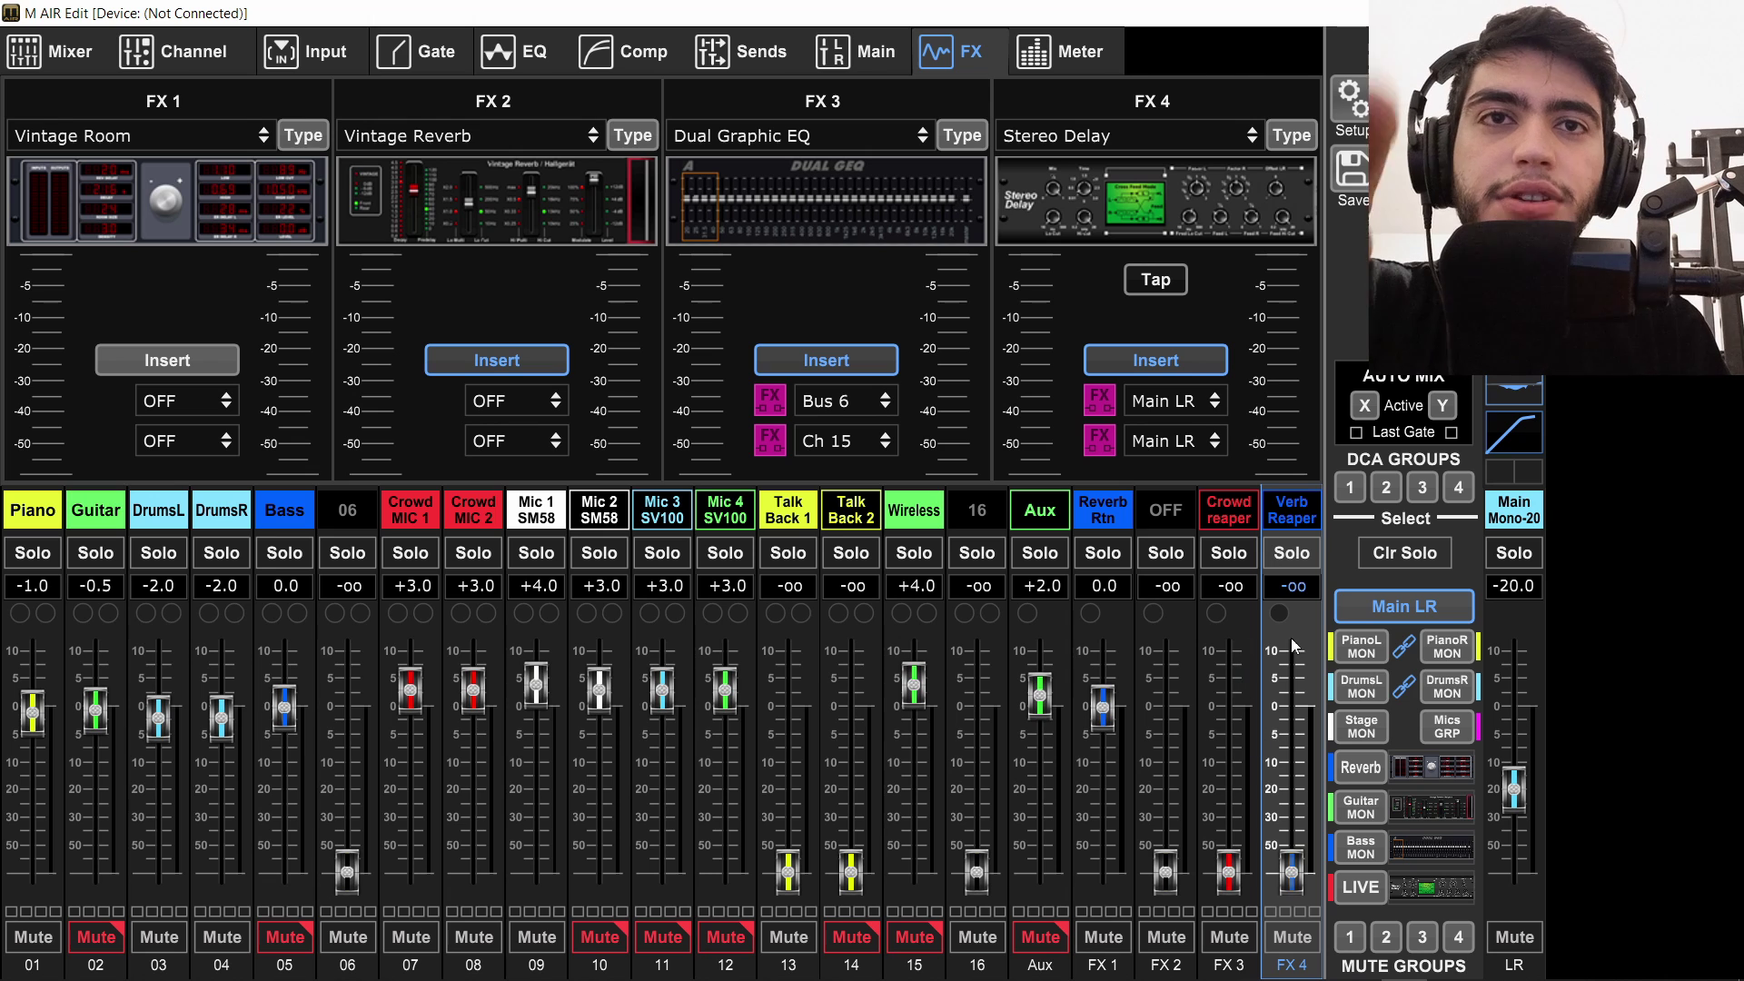
pyautogui.click(868, 64)
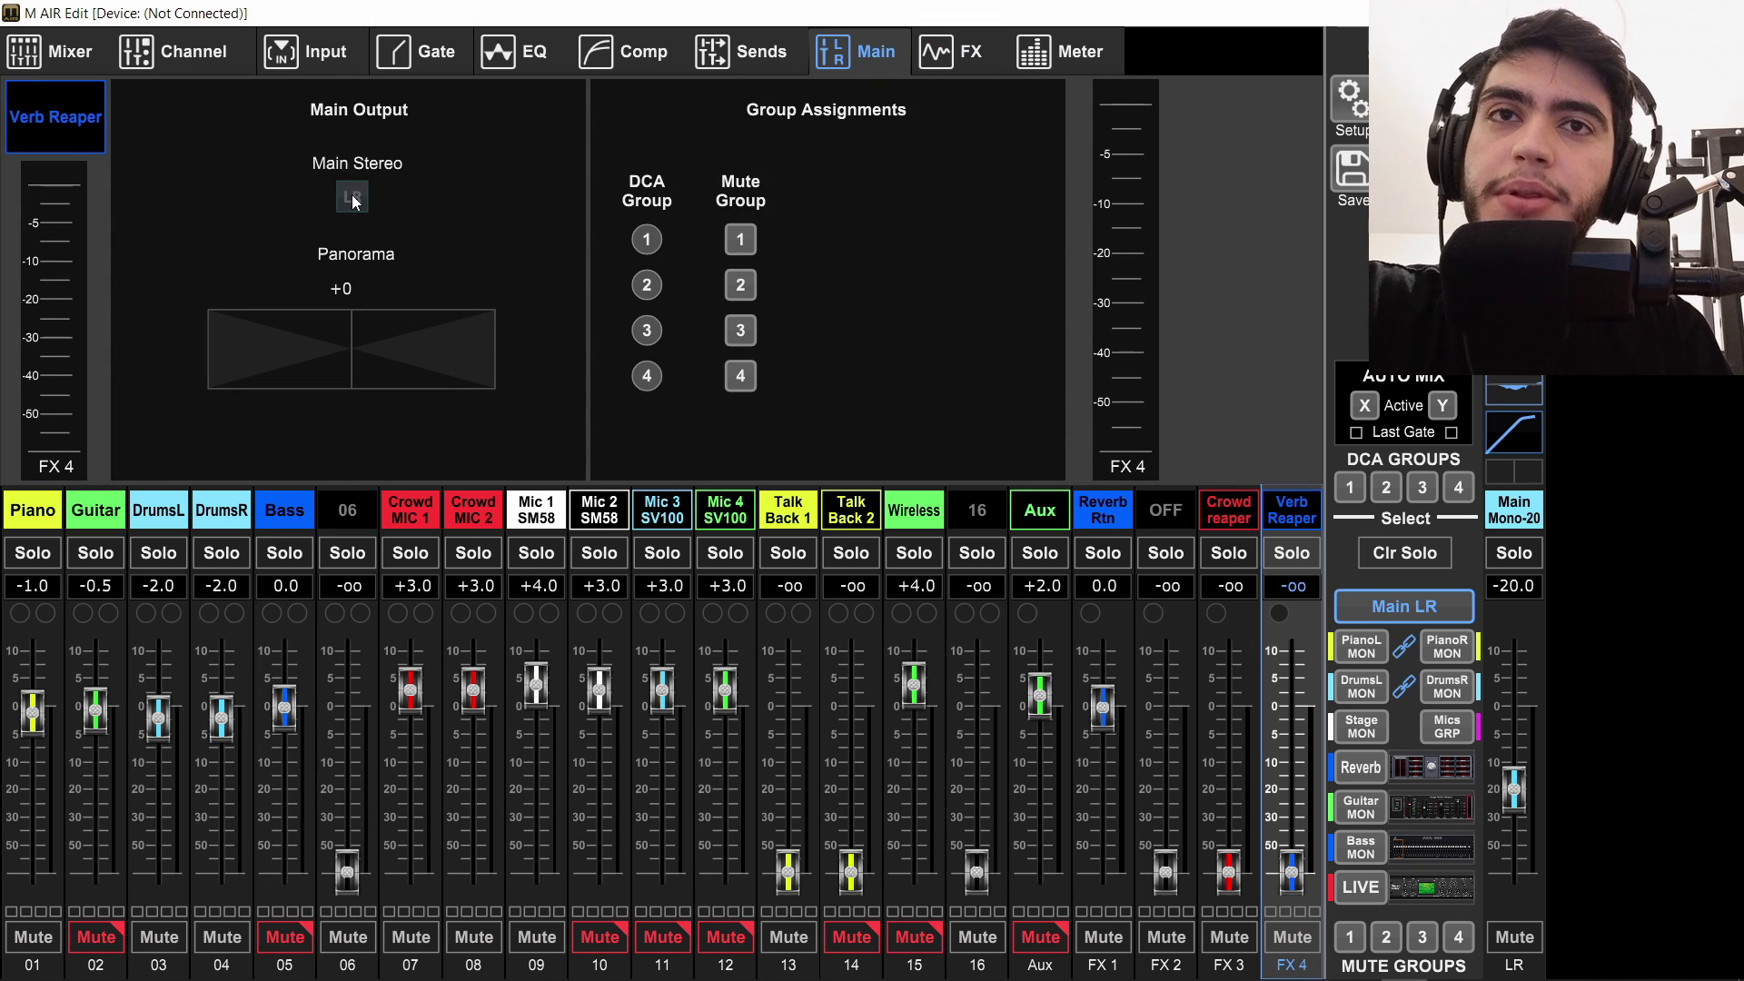
pyautogui.click(1110, 516)
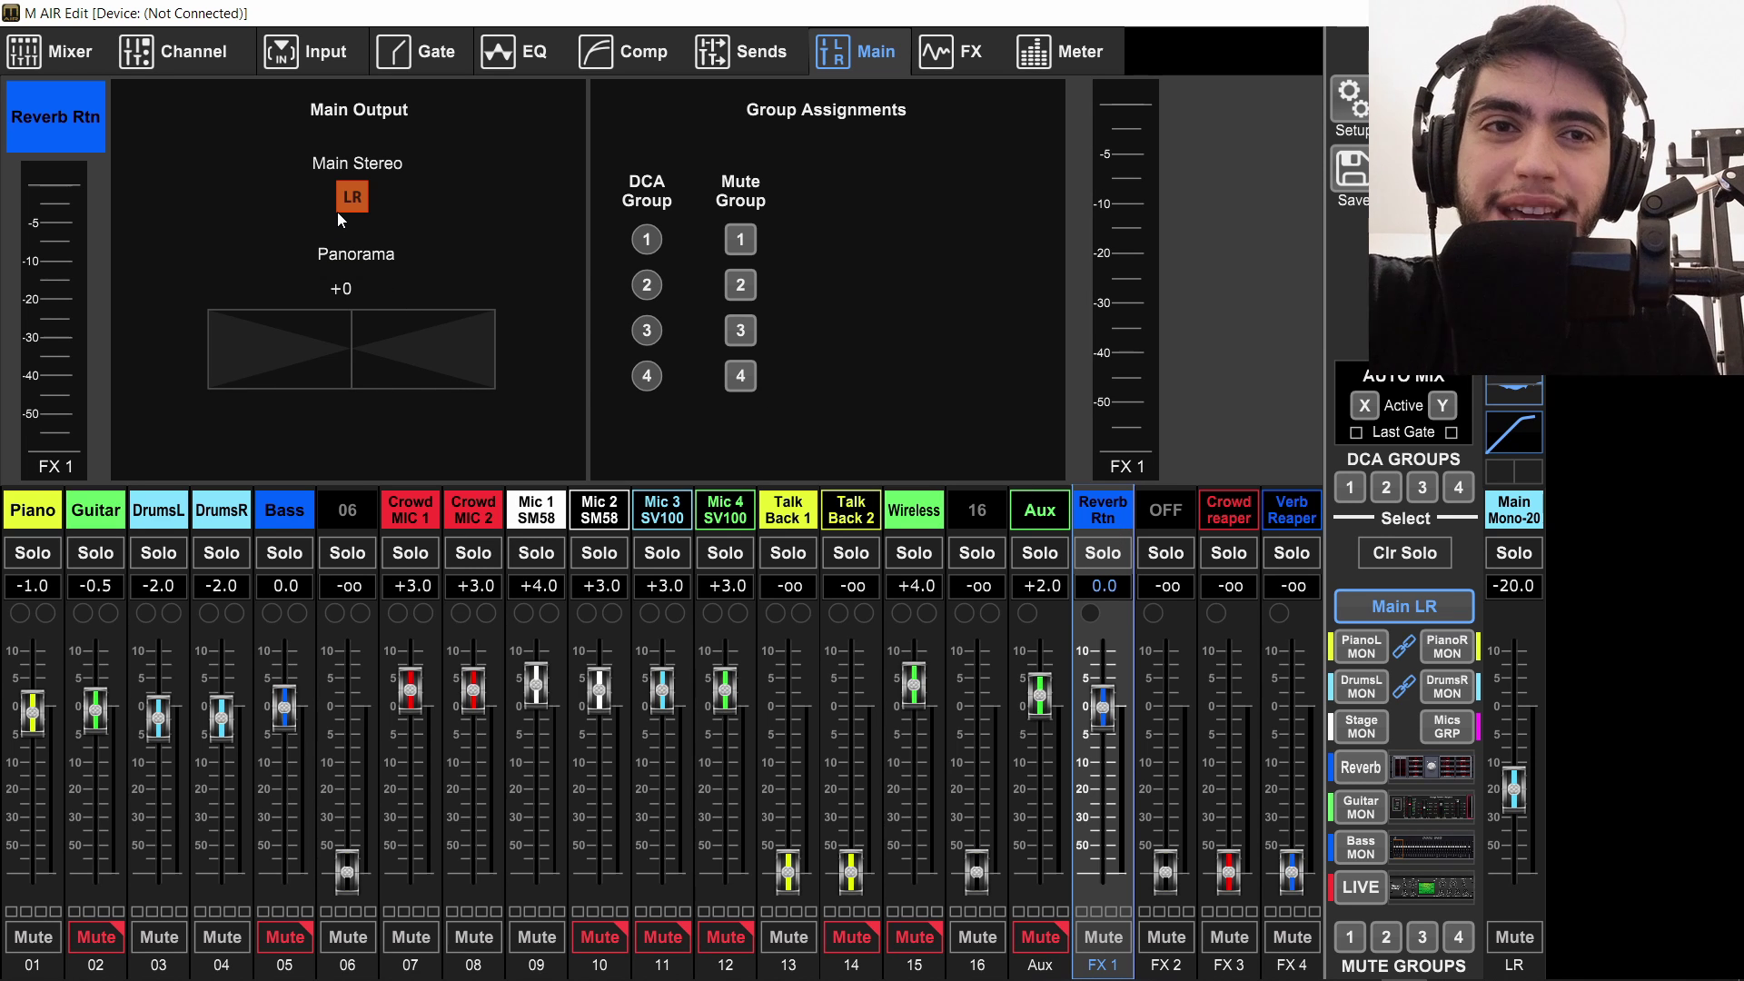
pyautogui.click(1286, 505)
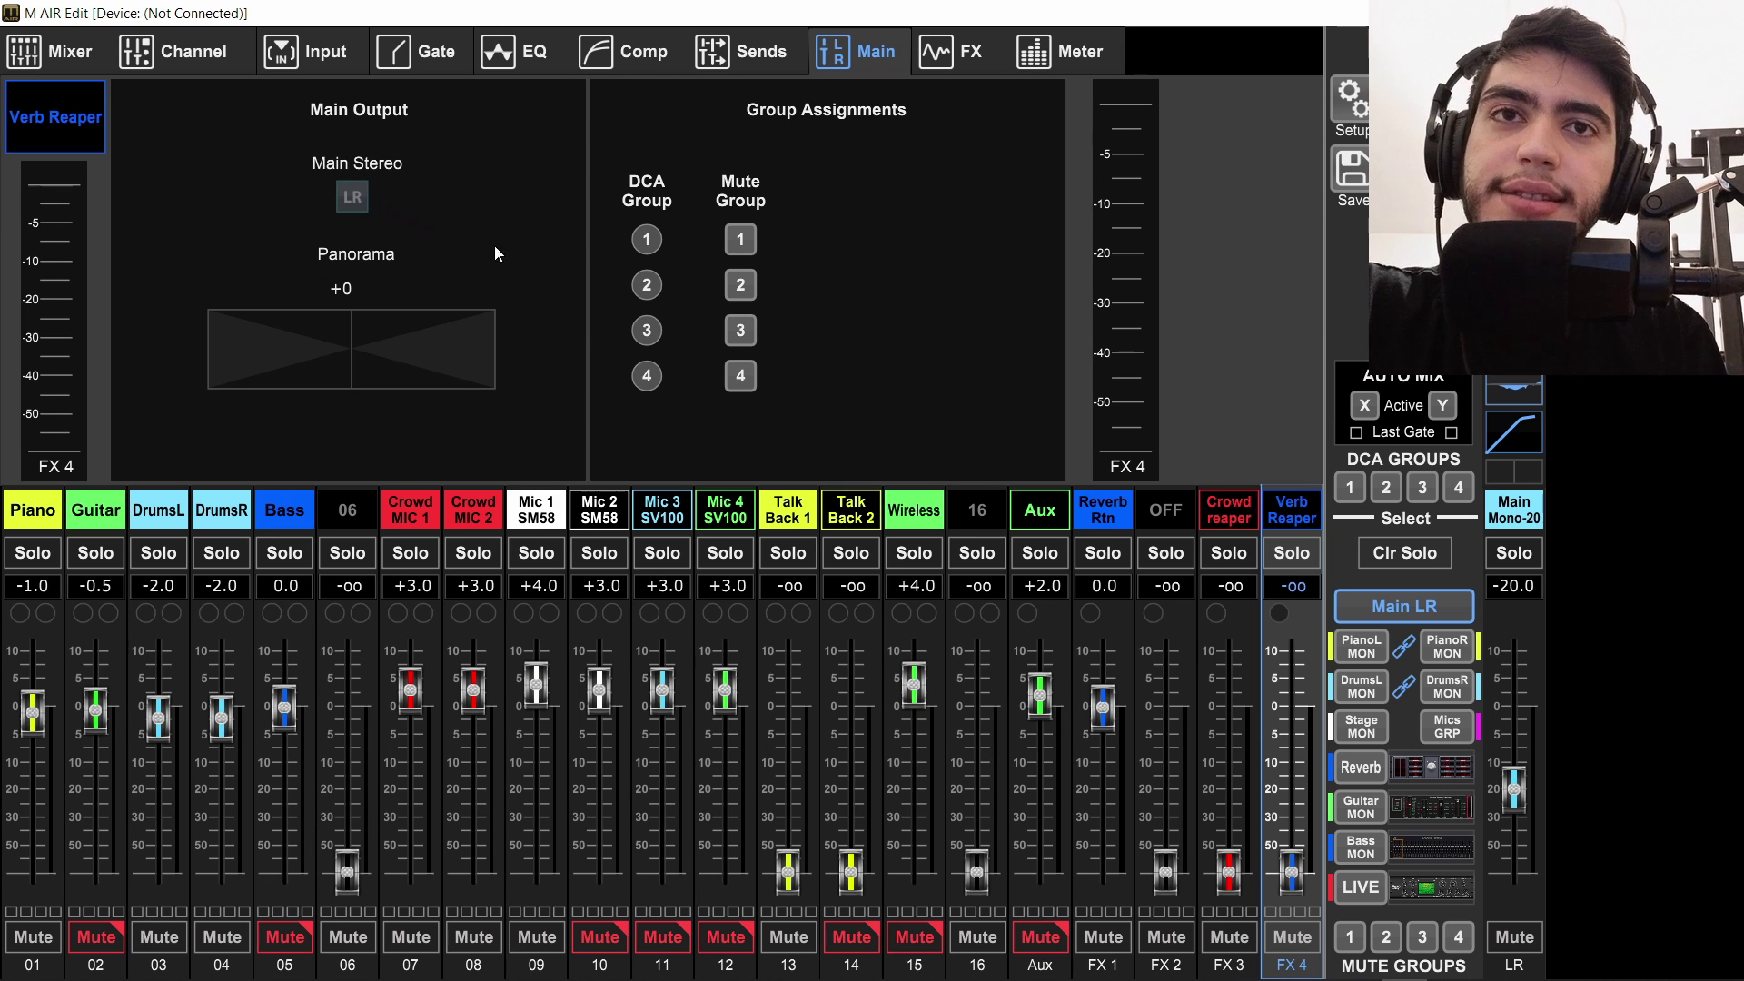
# View the USB return source of Verb Reaper alongside the USB Sends routing matrix.
pyautogui.click(329, 55)
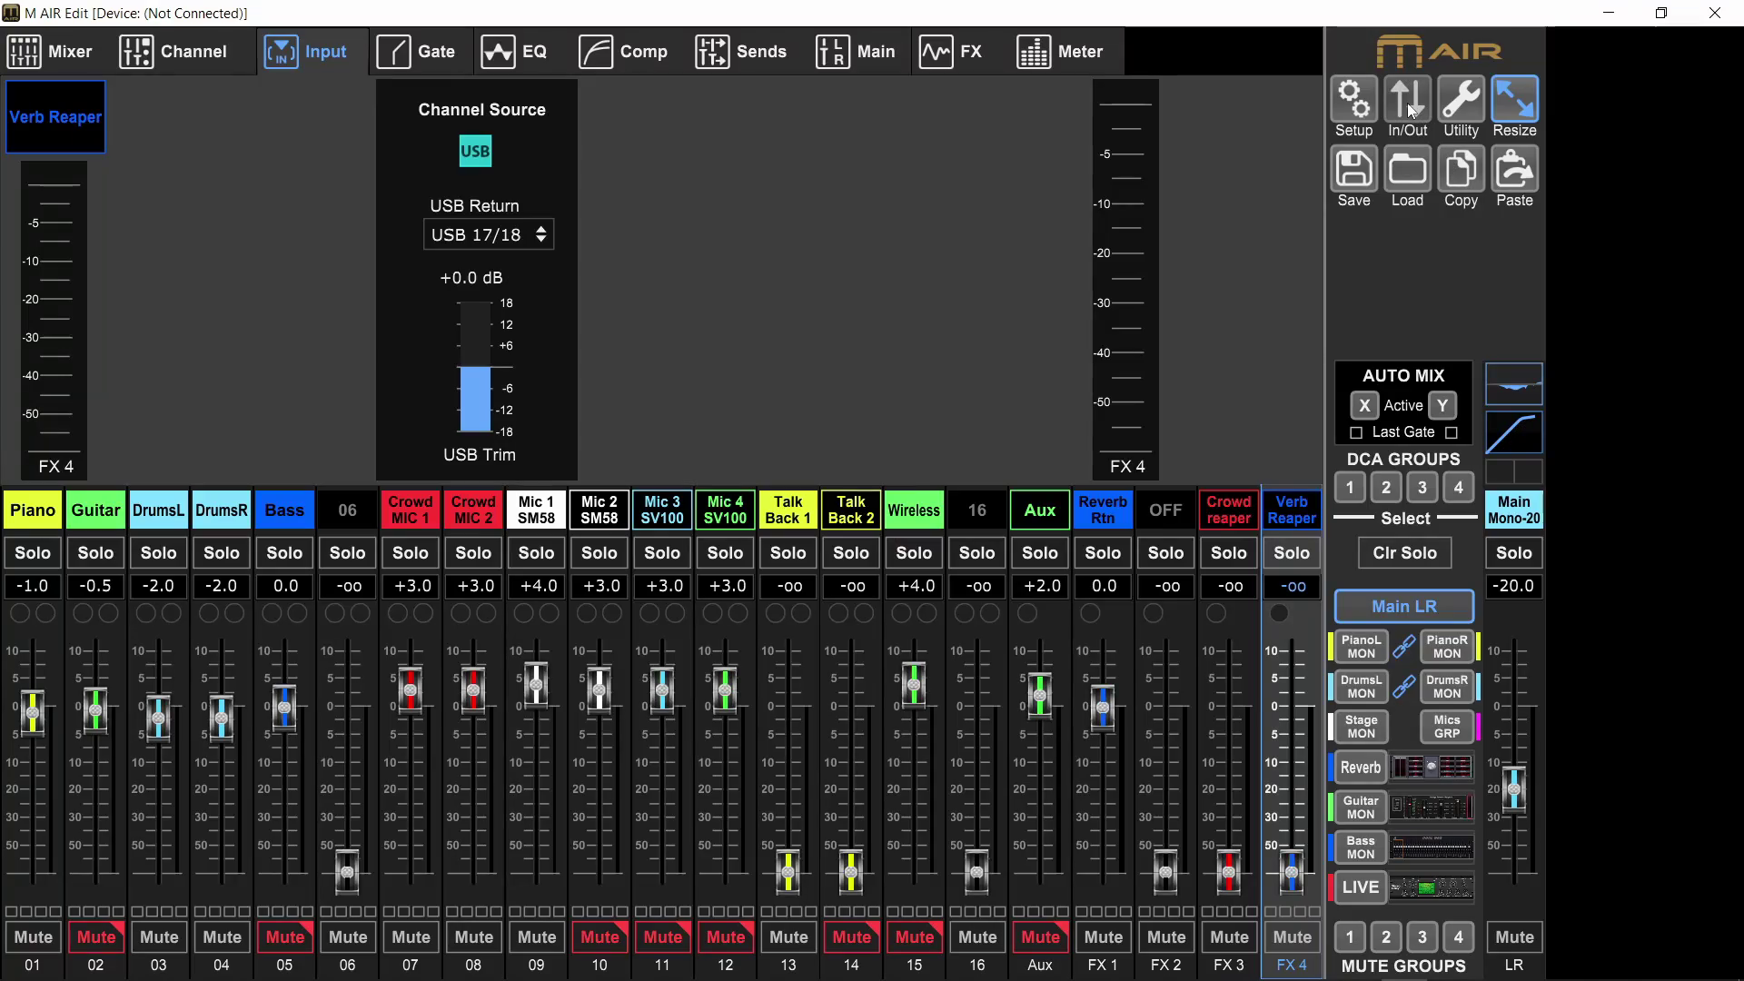
pyautogui.click(1411, 110)
pyautogui.click(621, 204)
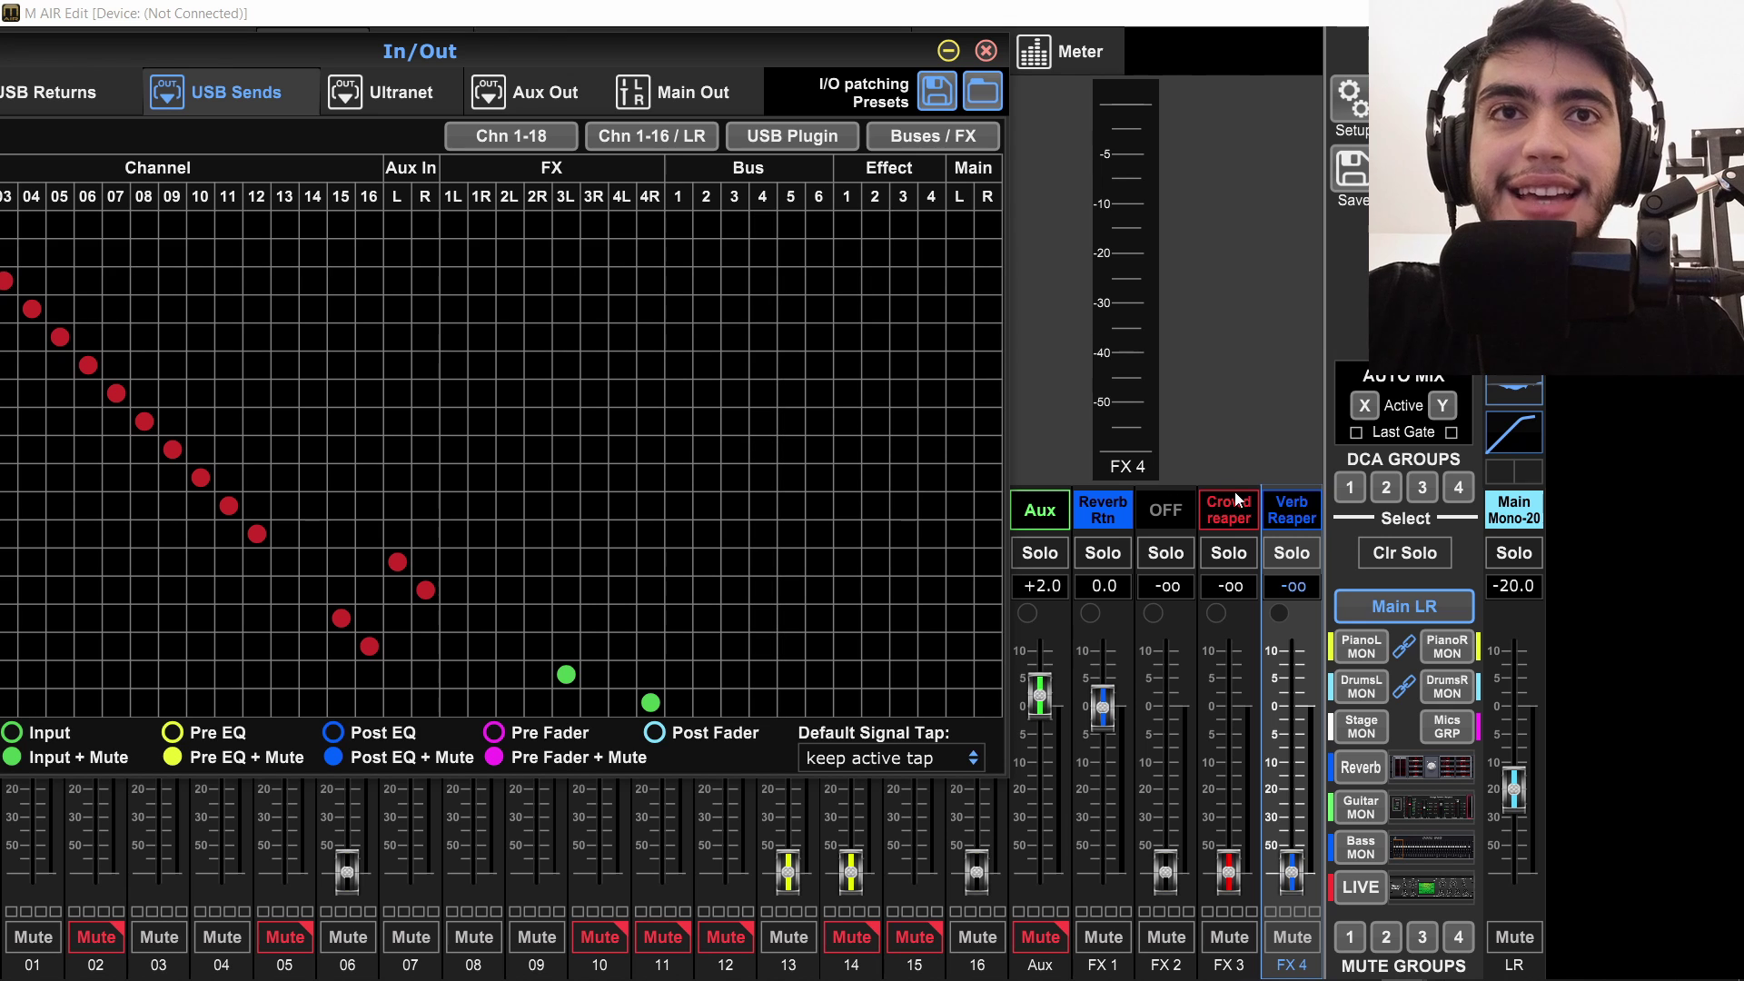
pyautogui.moveTo(695, 50); pyautogui.dragTo(722, 324)
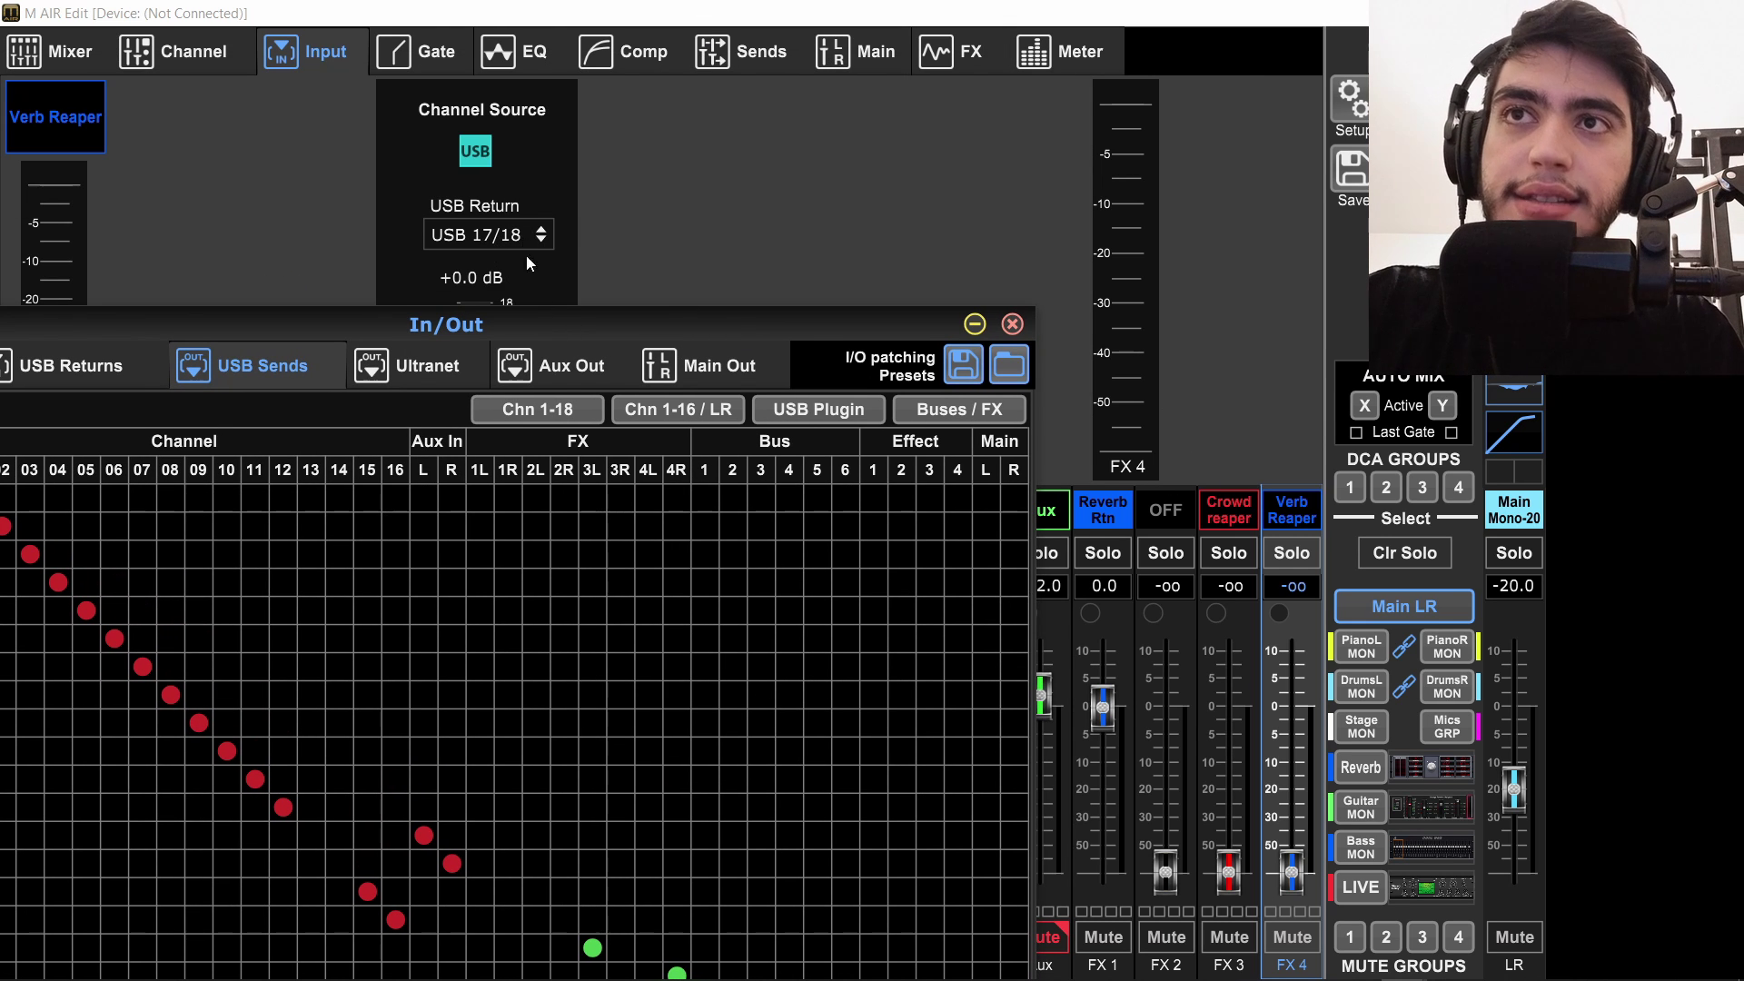
# Move the In/Out window out of the way to view the remaining rows of the USB Sends matrix.
pyautogui.moveTo(550, 322); pyautogui.dragTo(895, 53)
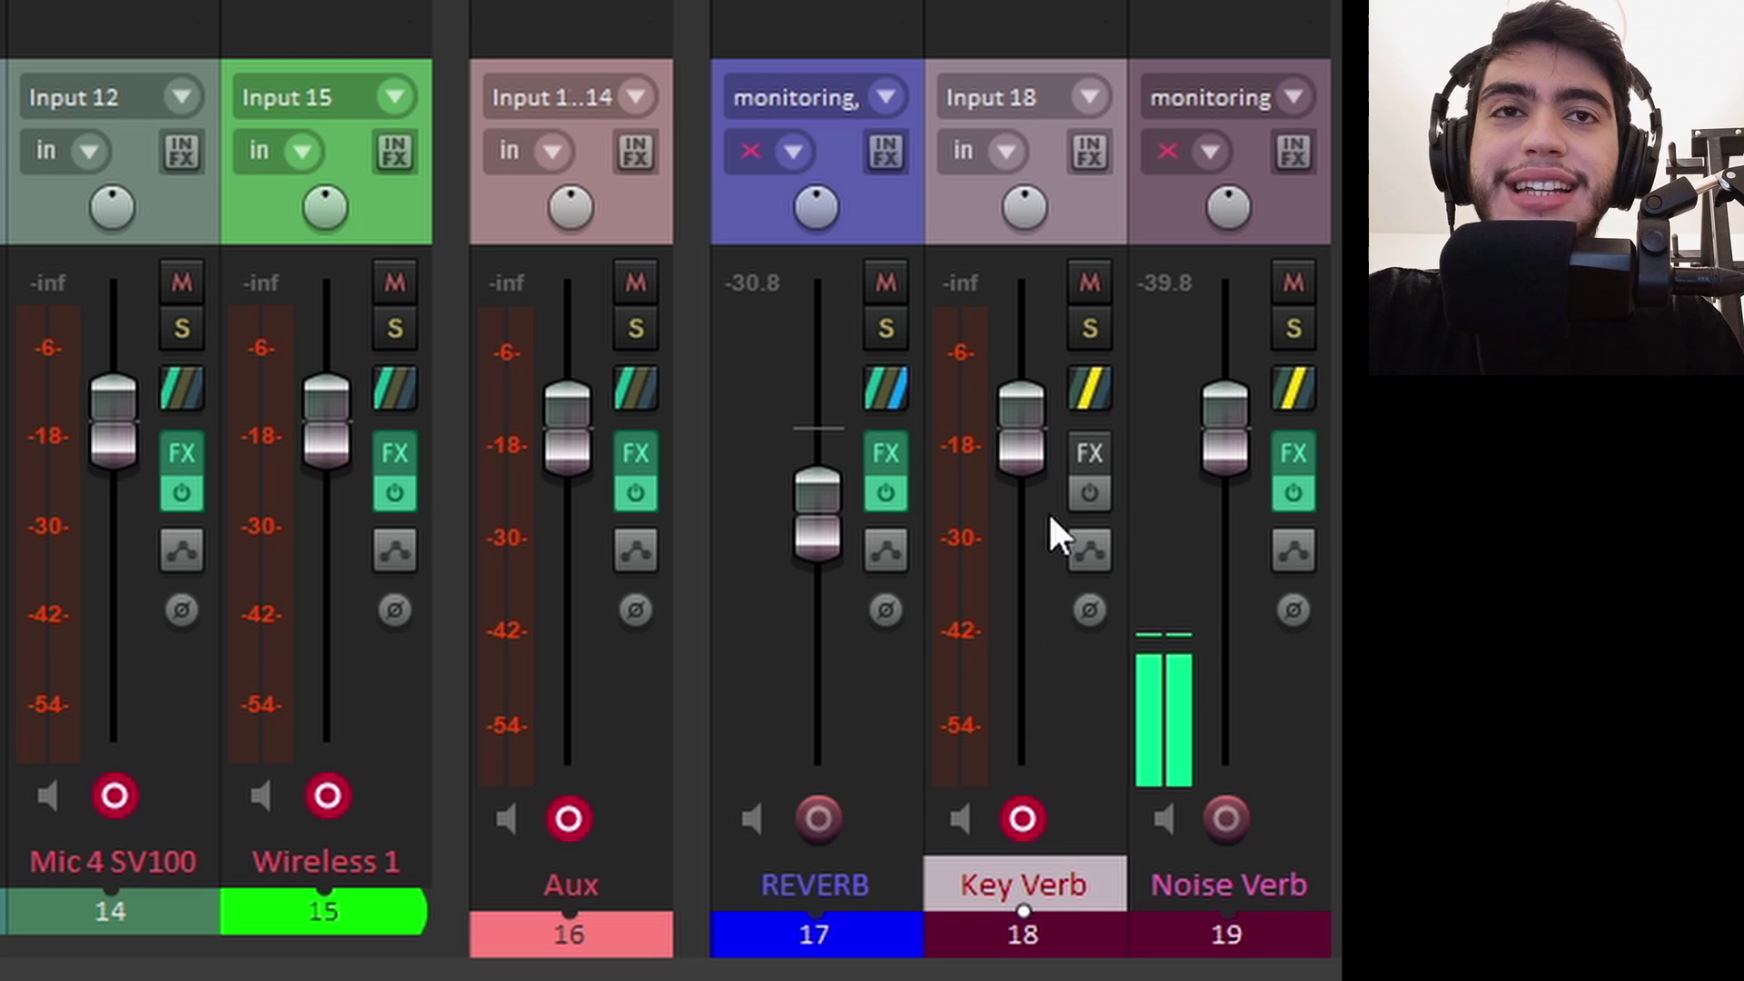
# In REAPER, add a send from Key Crowd to the ReaGate on Crowd Bus and check the gate's detector input options.
pyautogui.moveTo(1008, 520)
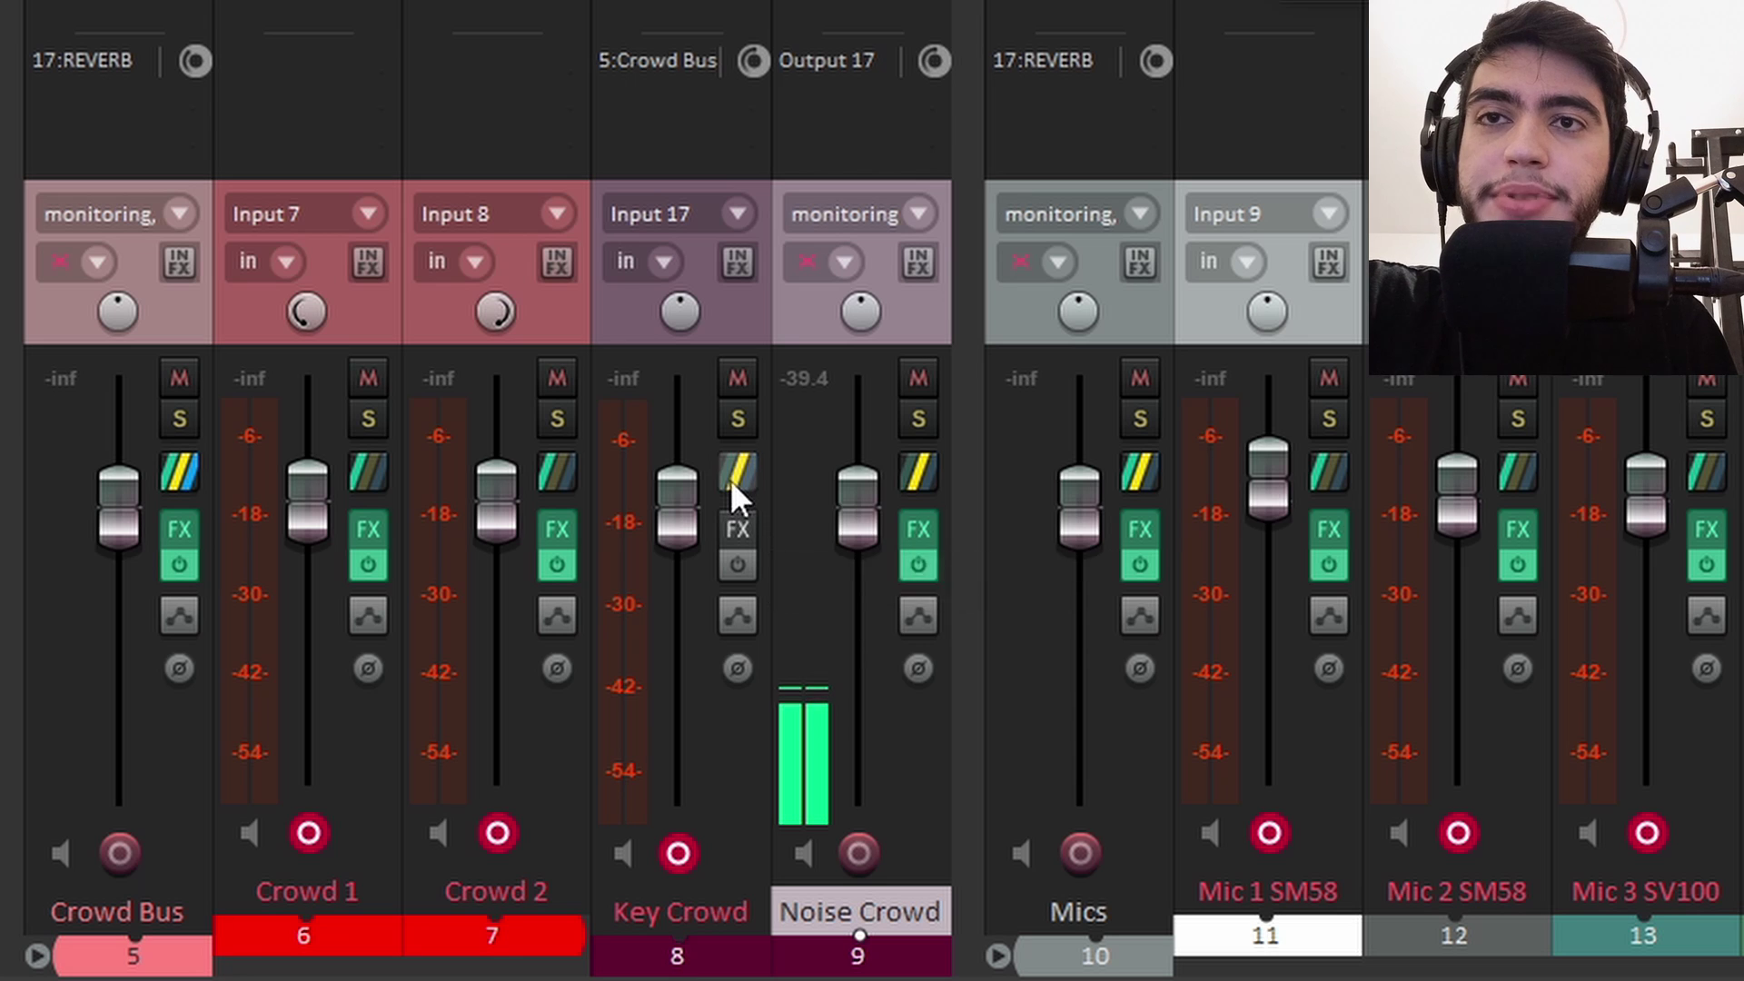
pyautogui.moveTo(730, 476)
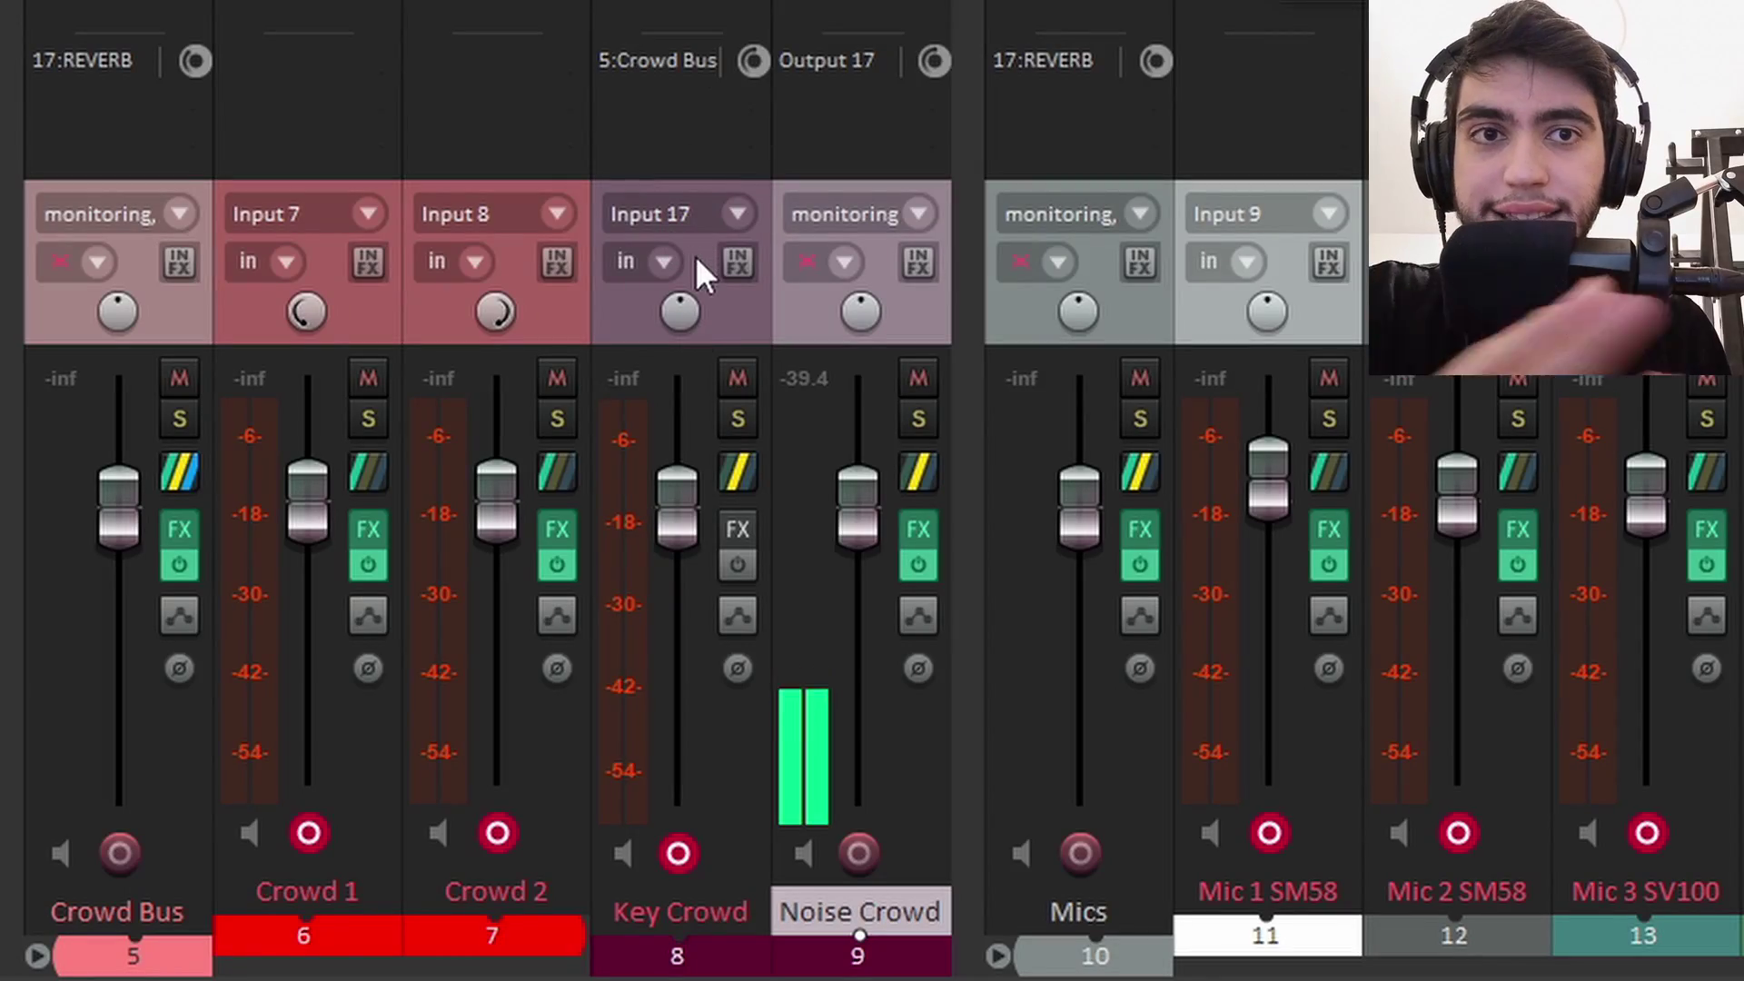
pyautogui.moveTo(739, 471)
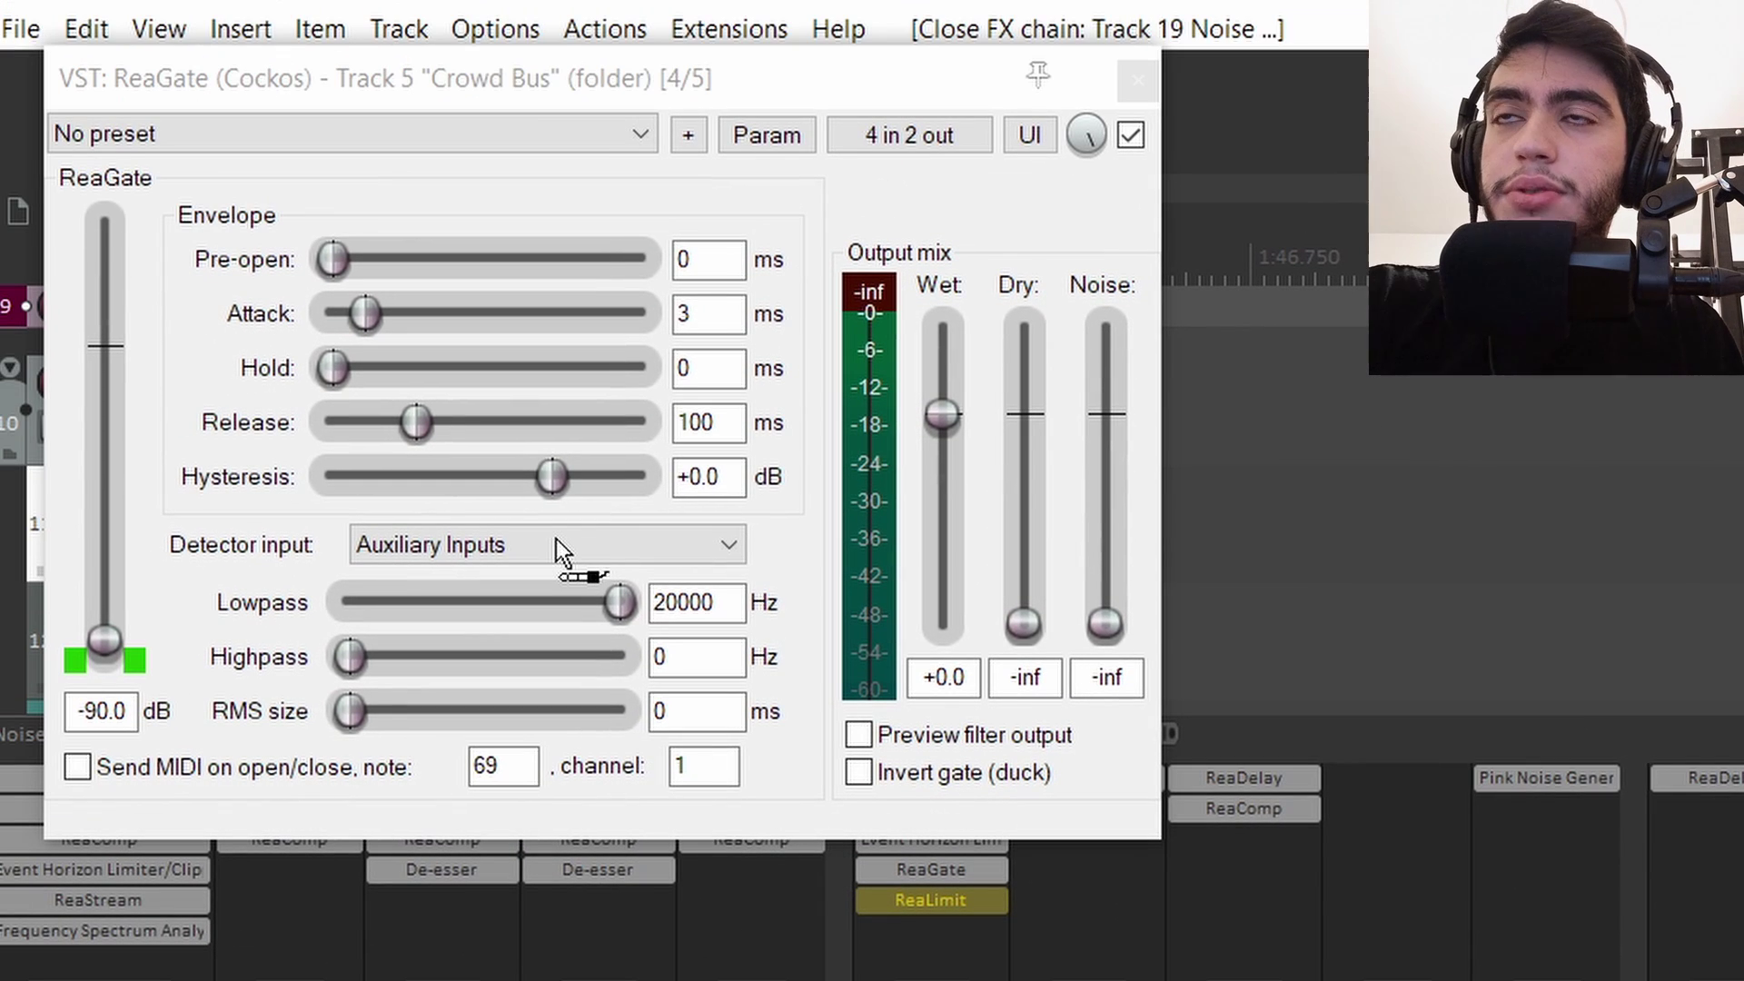
pyautogui.moveTo(556, 538); pyautogui.dragTo(556, 538)
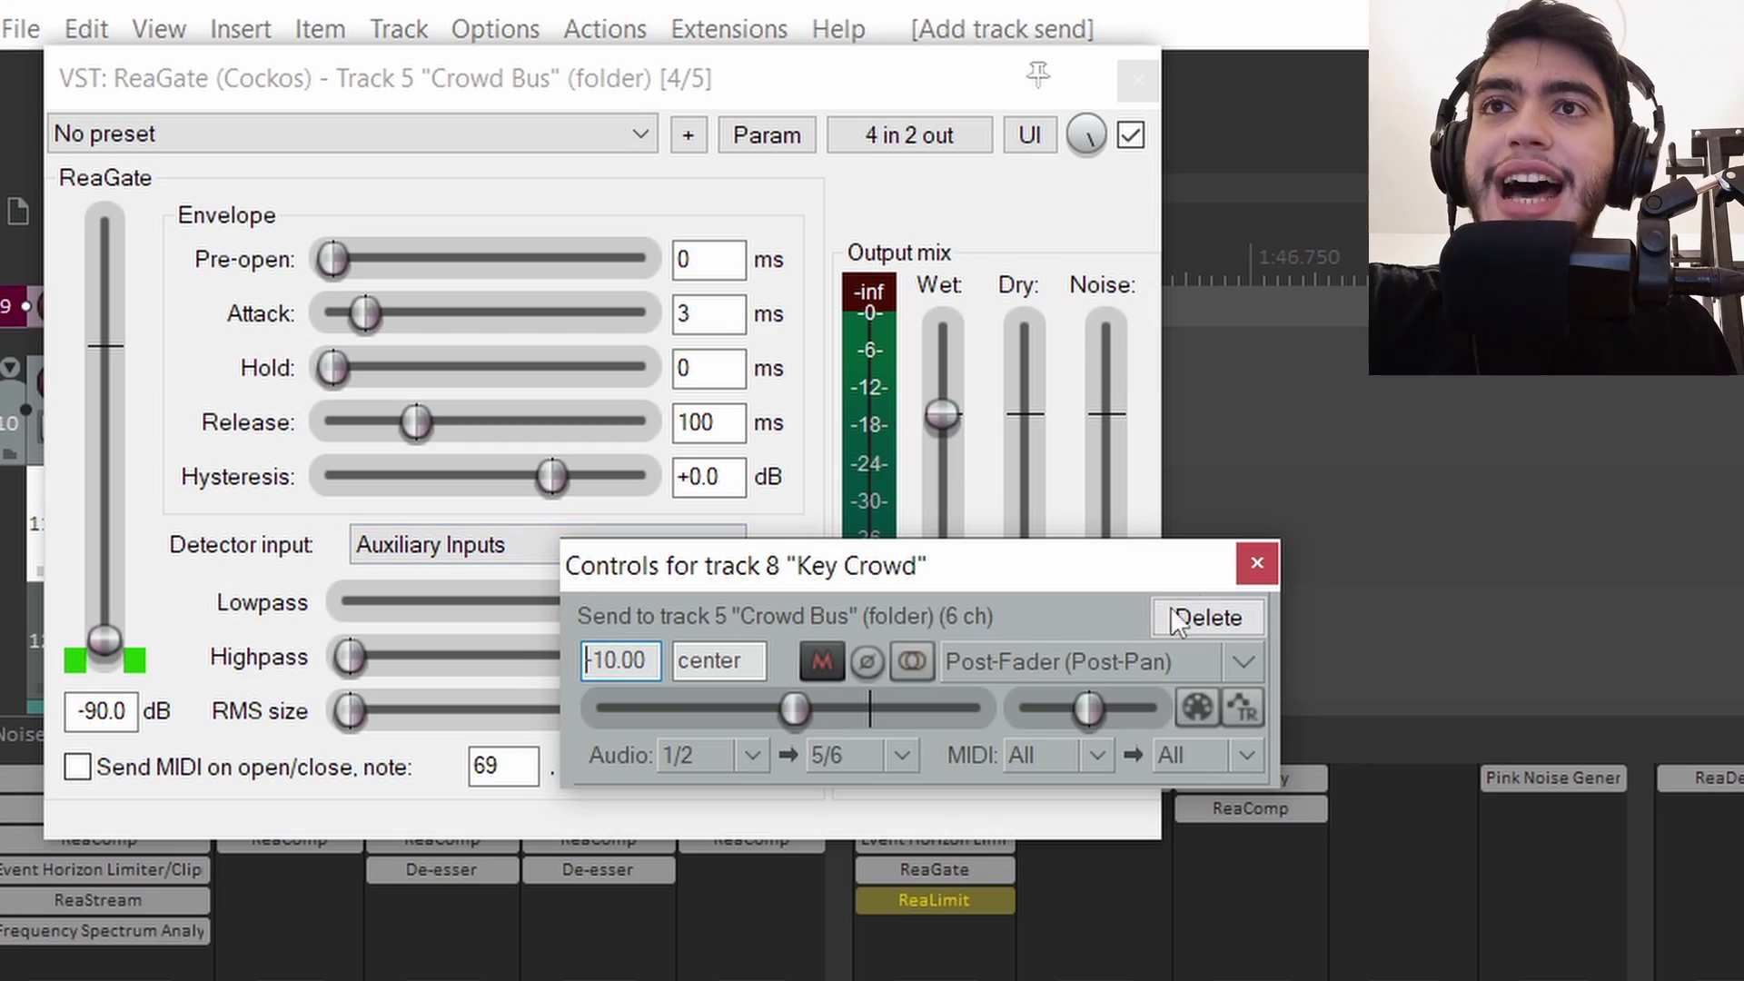
pyautogui.click(1257, 564)
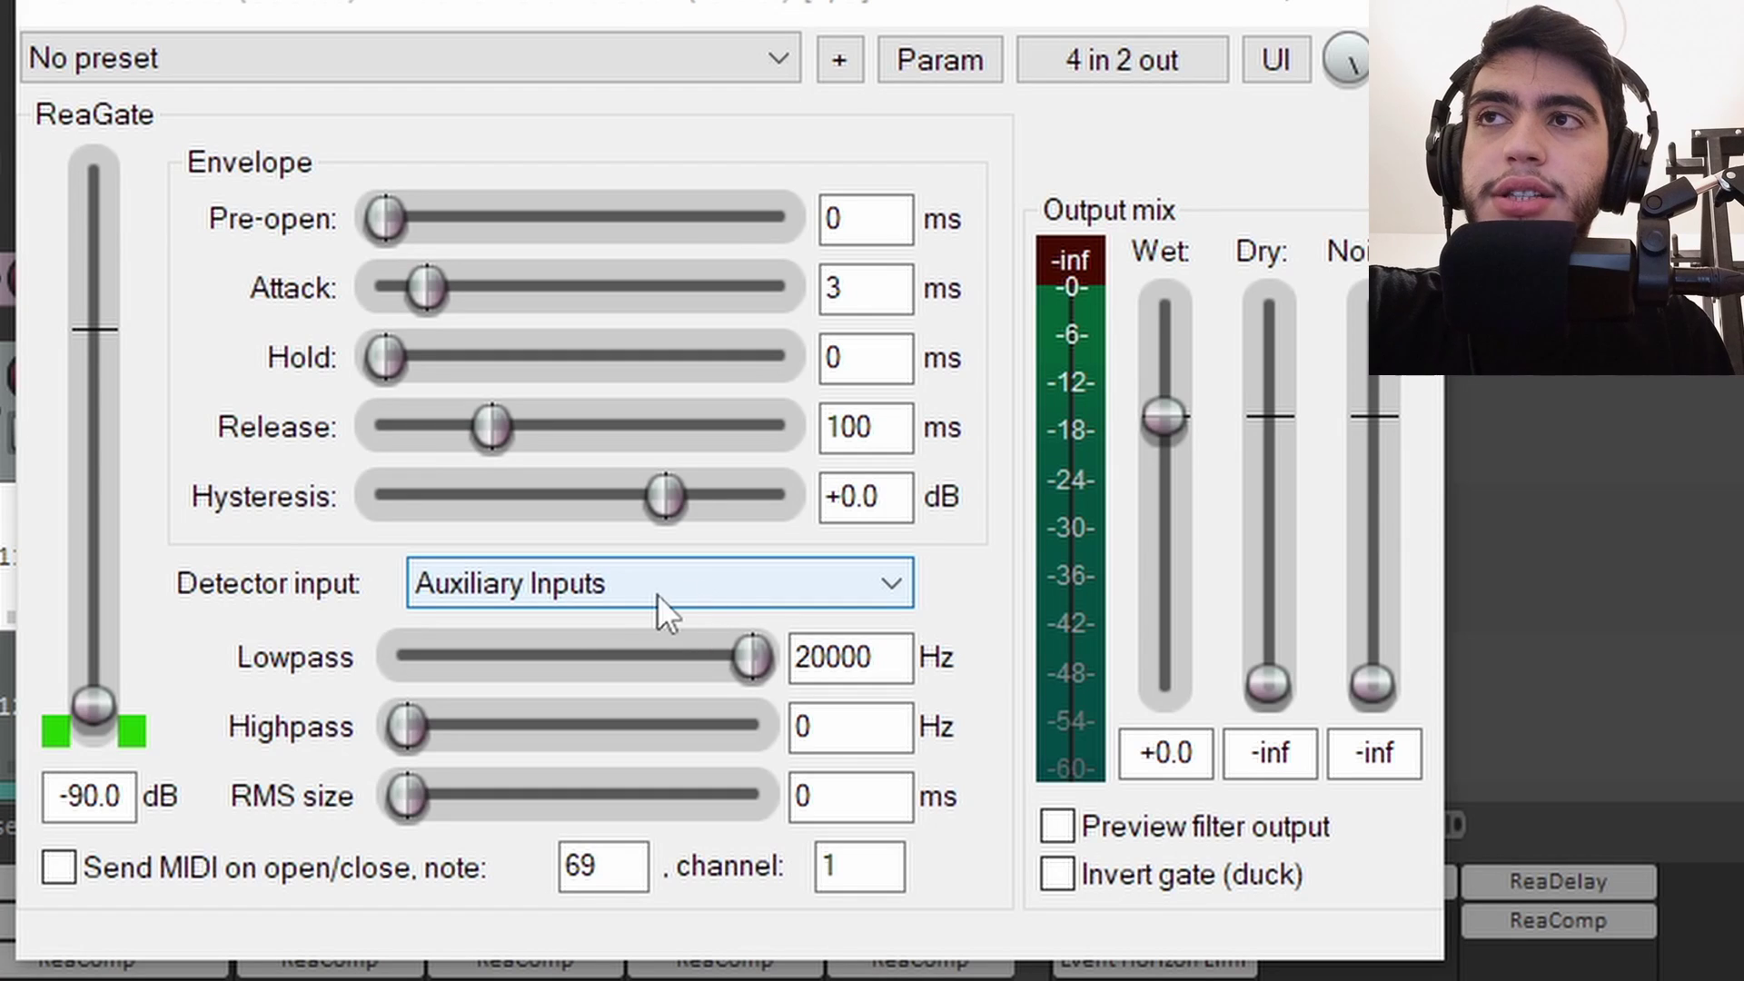
pyautogui.click(717, 582)
pyautogui.click(716, 631)
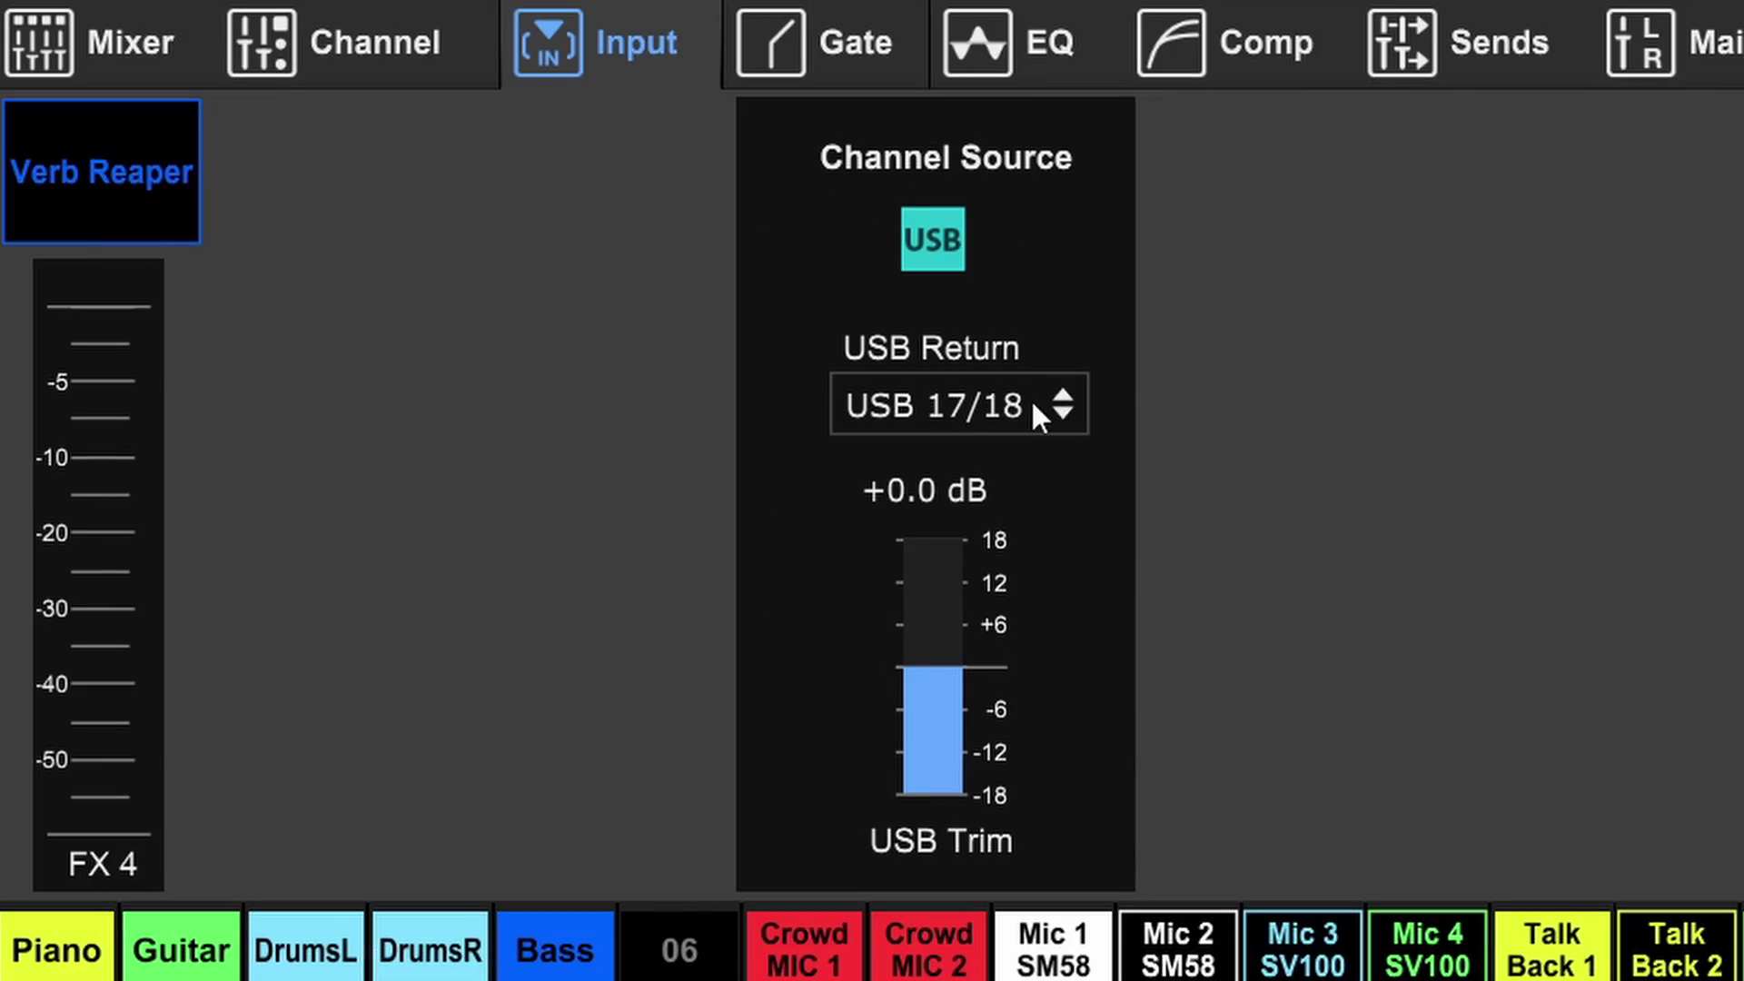
# In M AIR Edit, open the In/Out routing while viewing Verb Reaper's USB return source.
pyautogui.click(1571, 80)
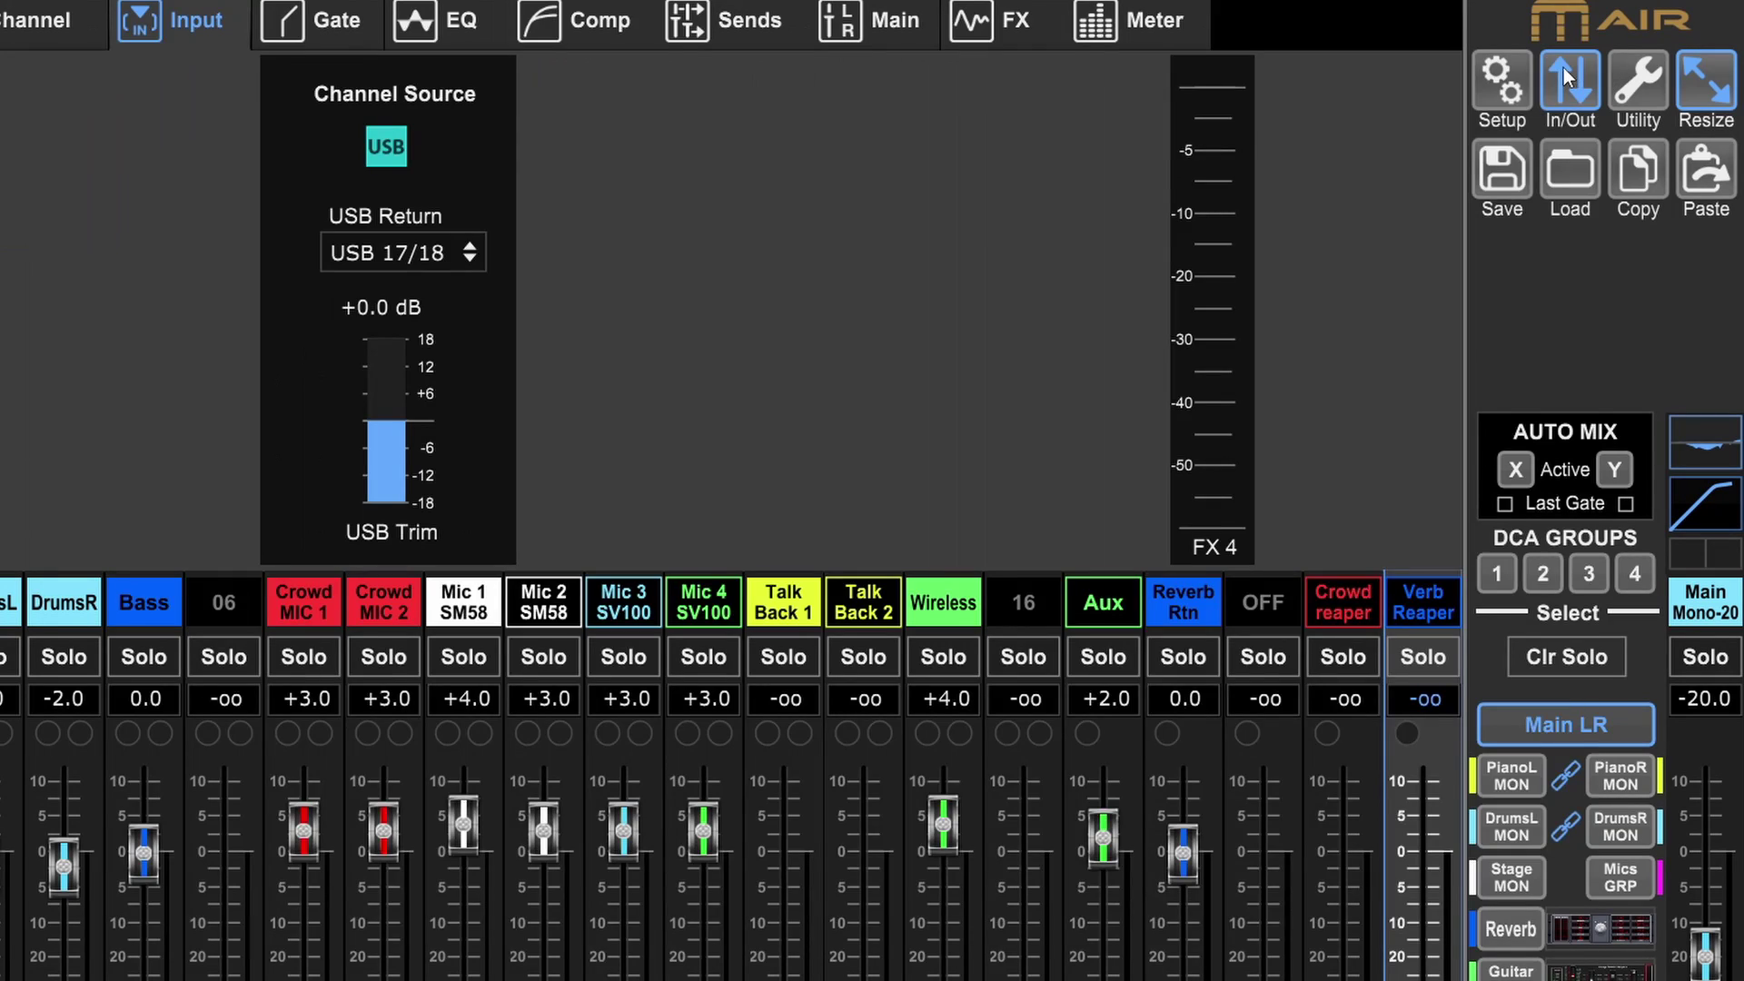
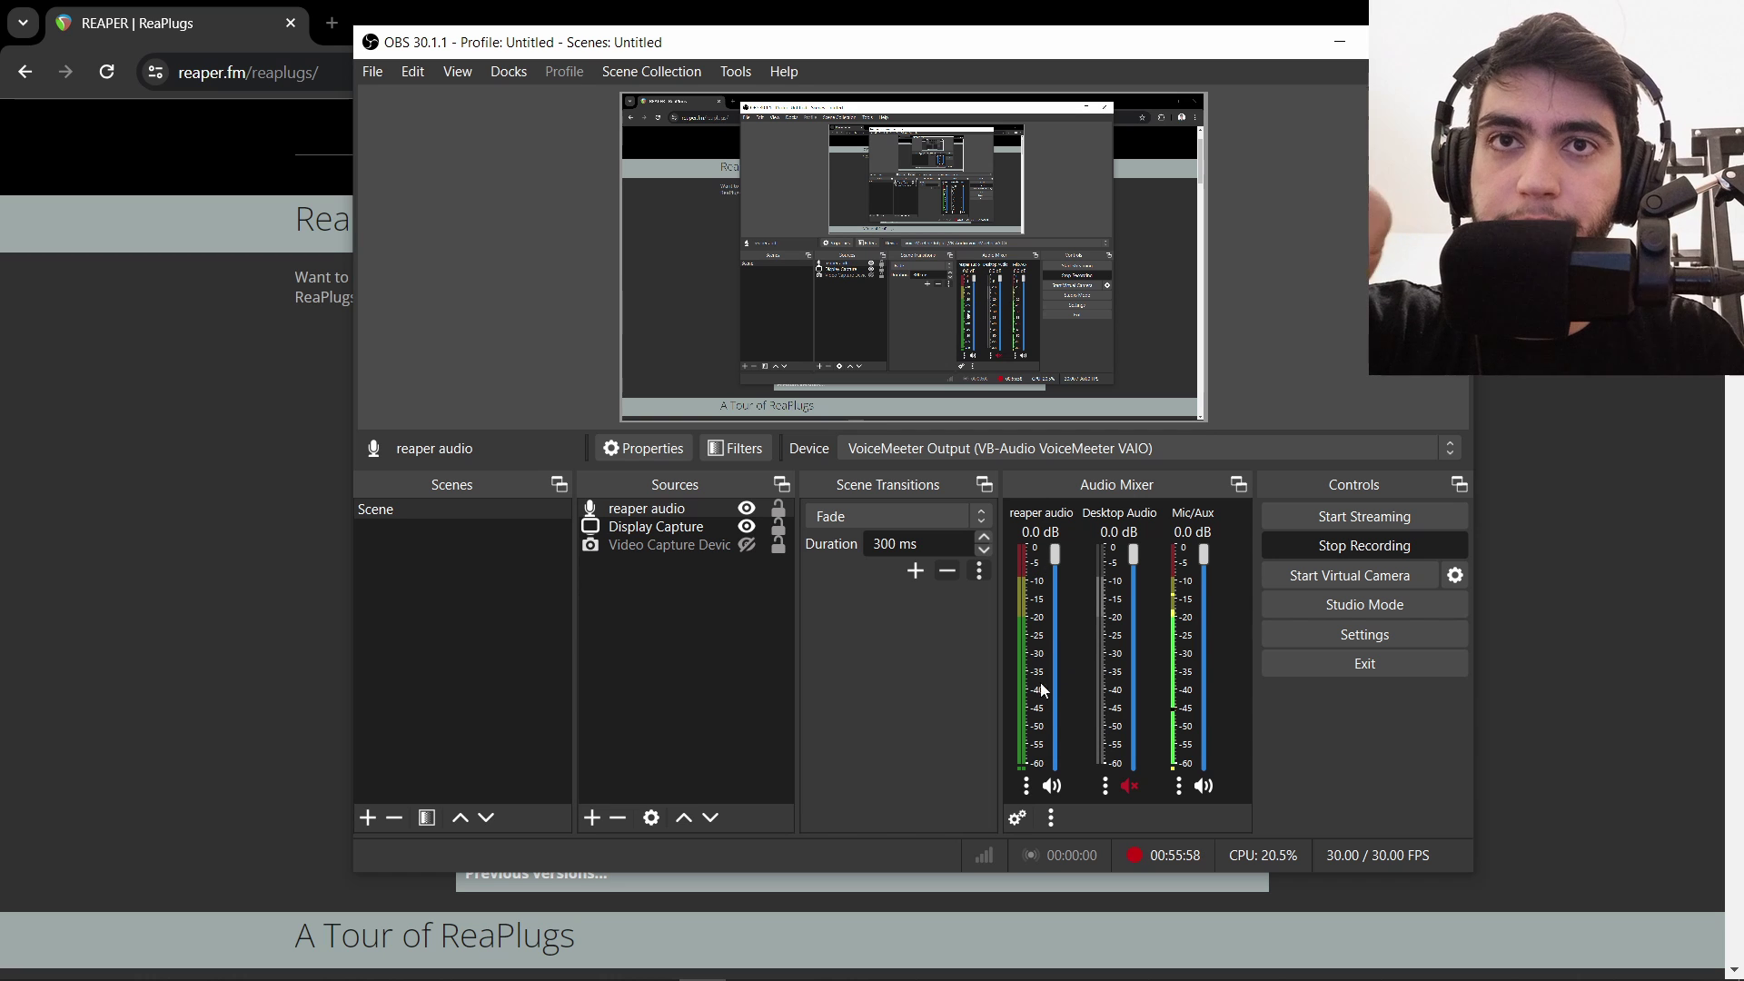
# In OBS, add a VST 2.x Plug-in filter to the "reaper audio" source, keeping the suggested name.
pyautogui.click(1028, 787)
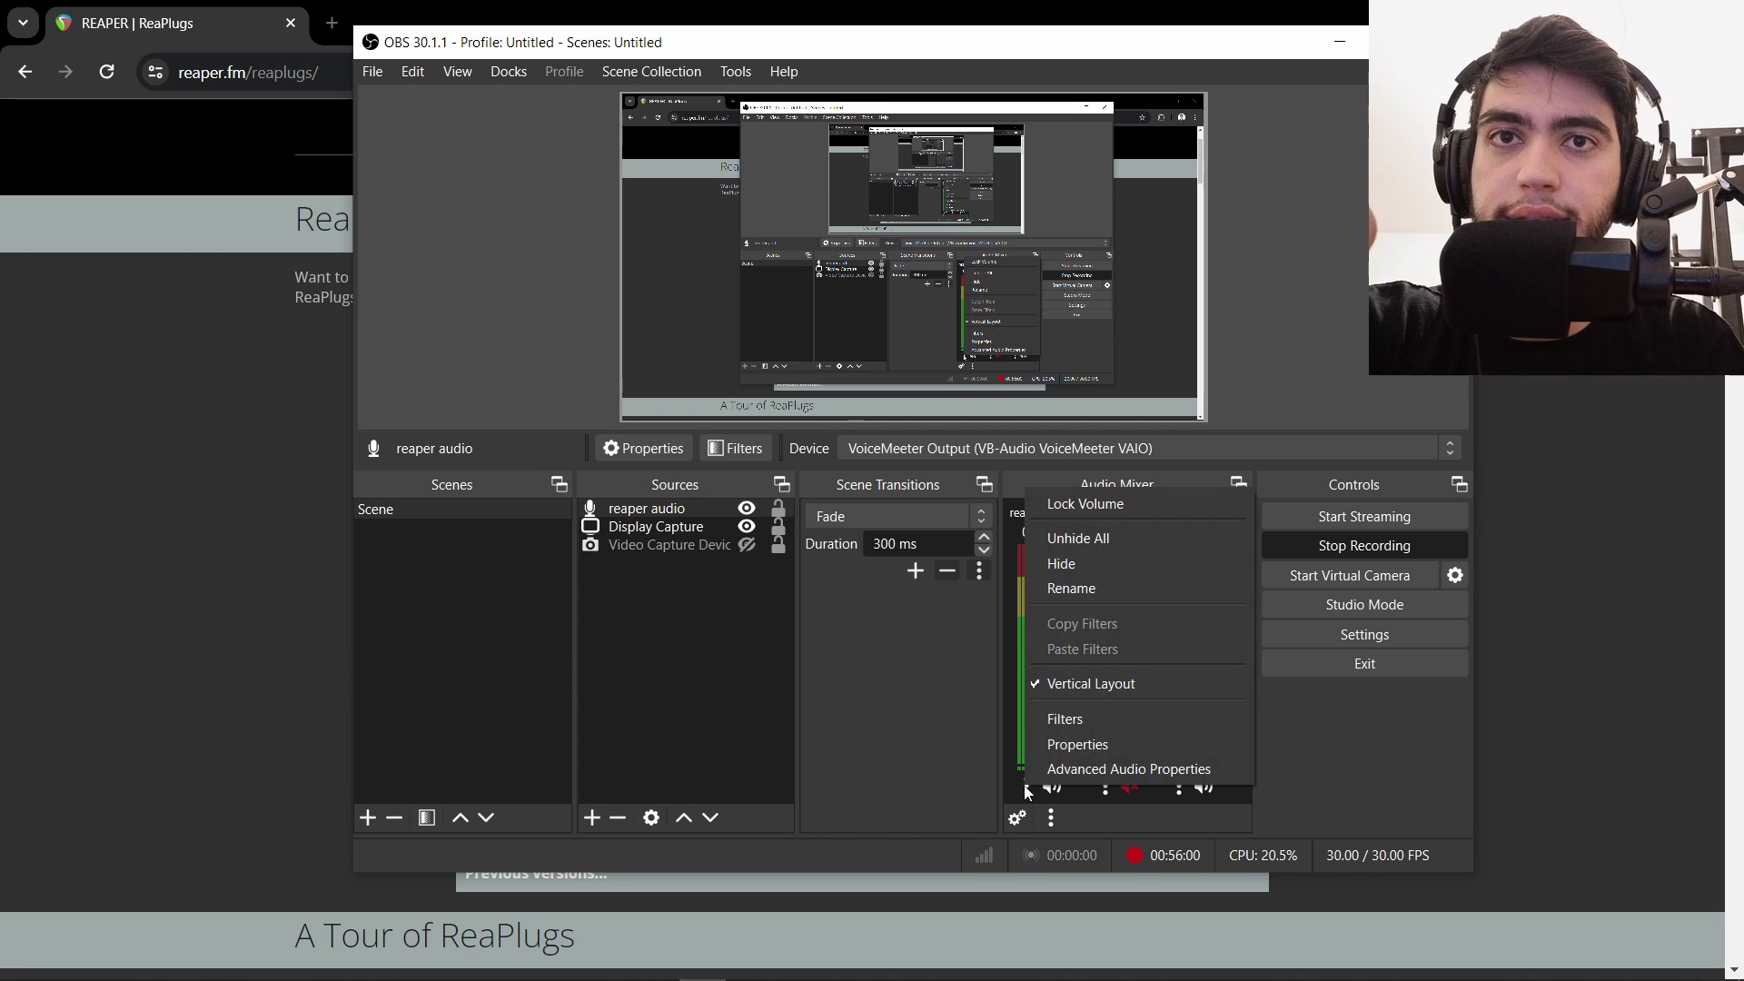
pyautogui.click(1054, 724)
pyautogui.click(438, 842)
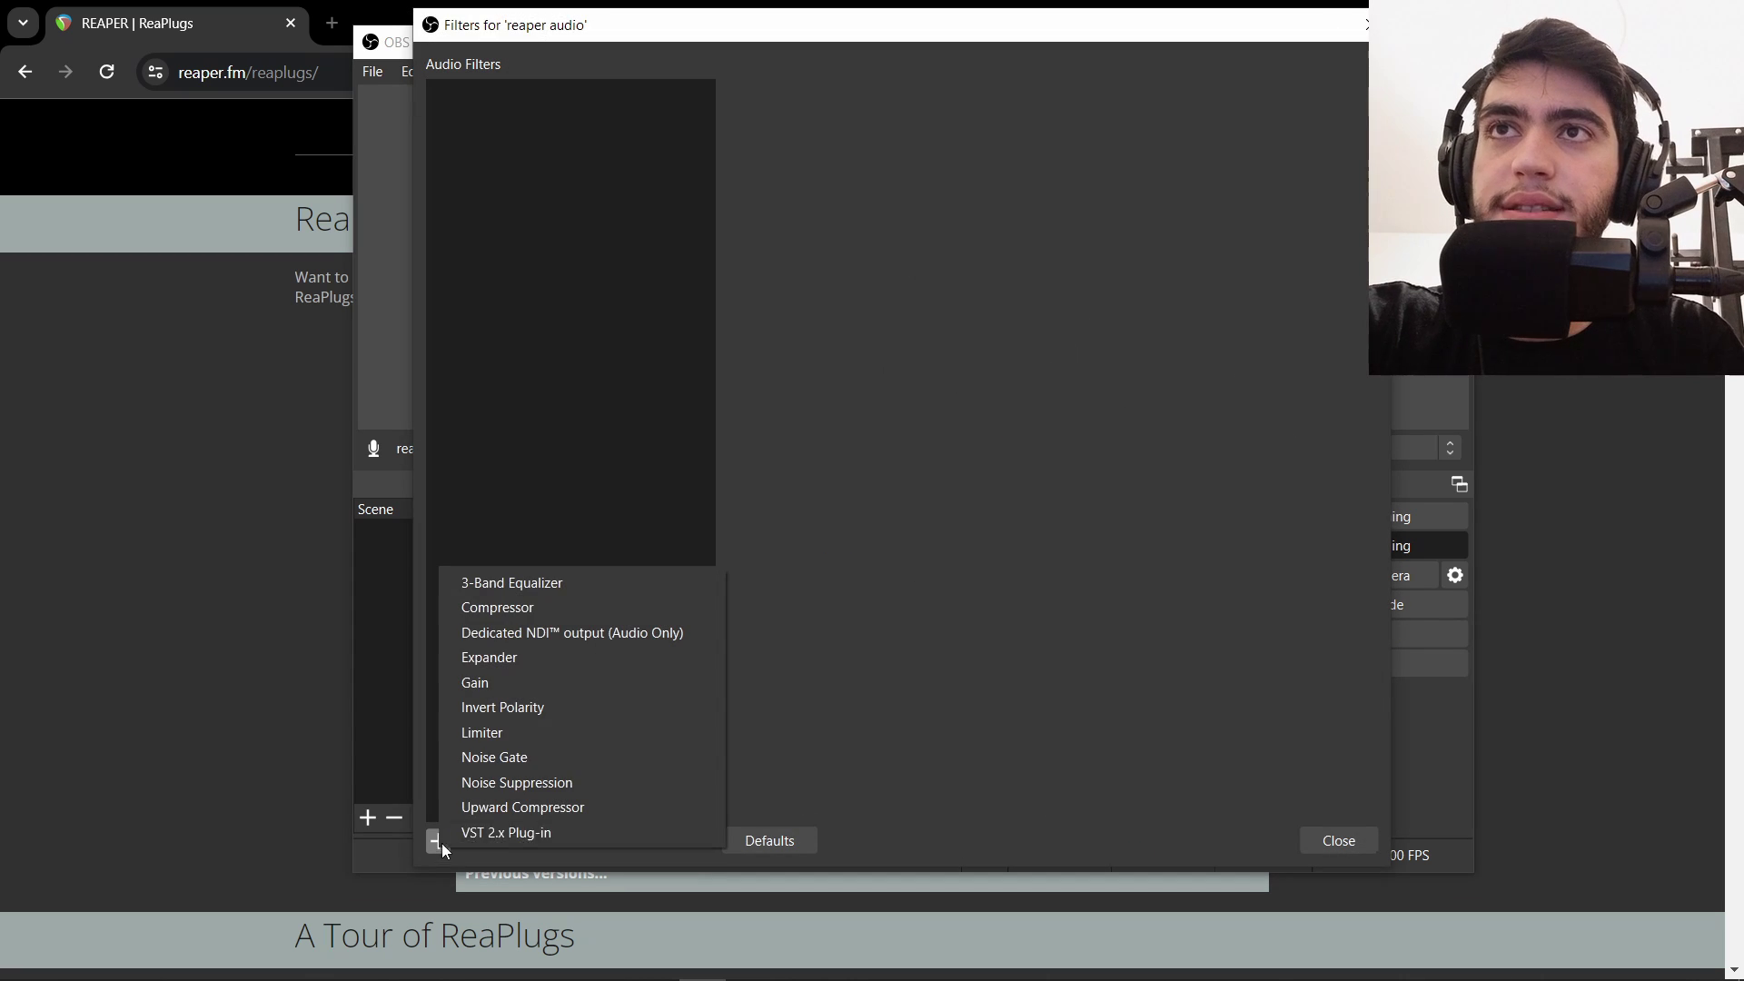
pyautogui.click(538, 832)
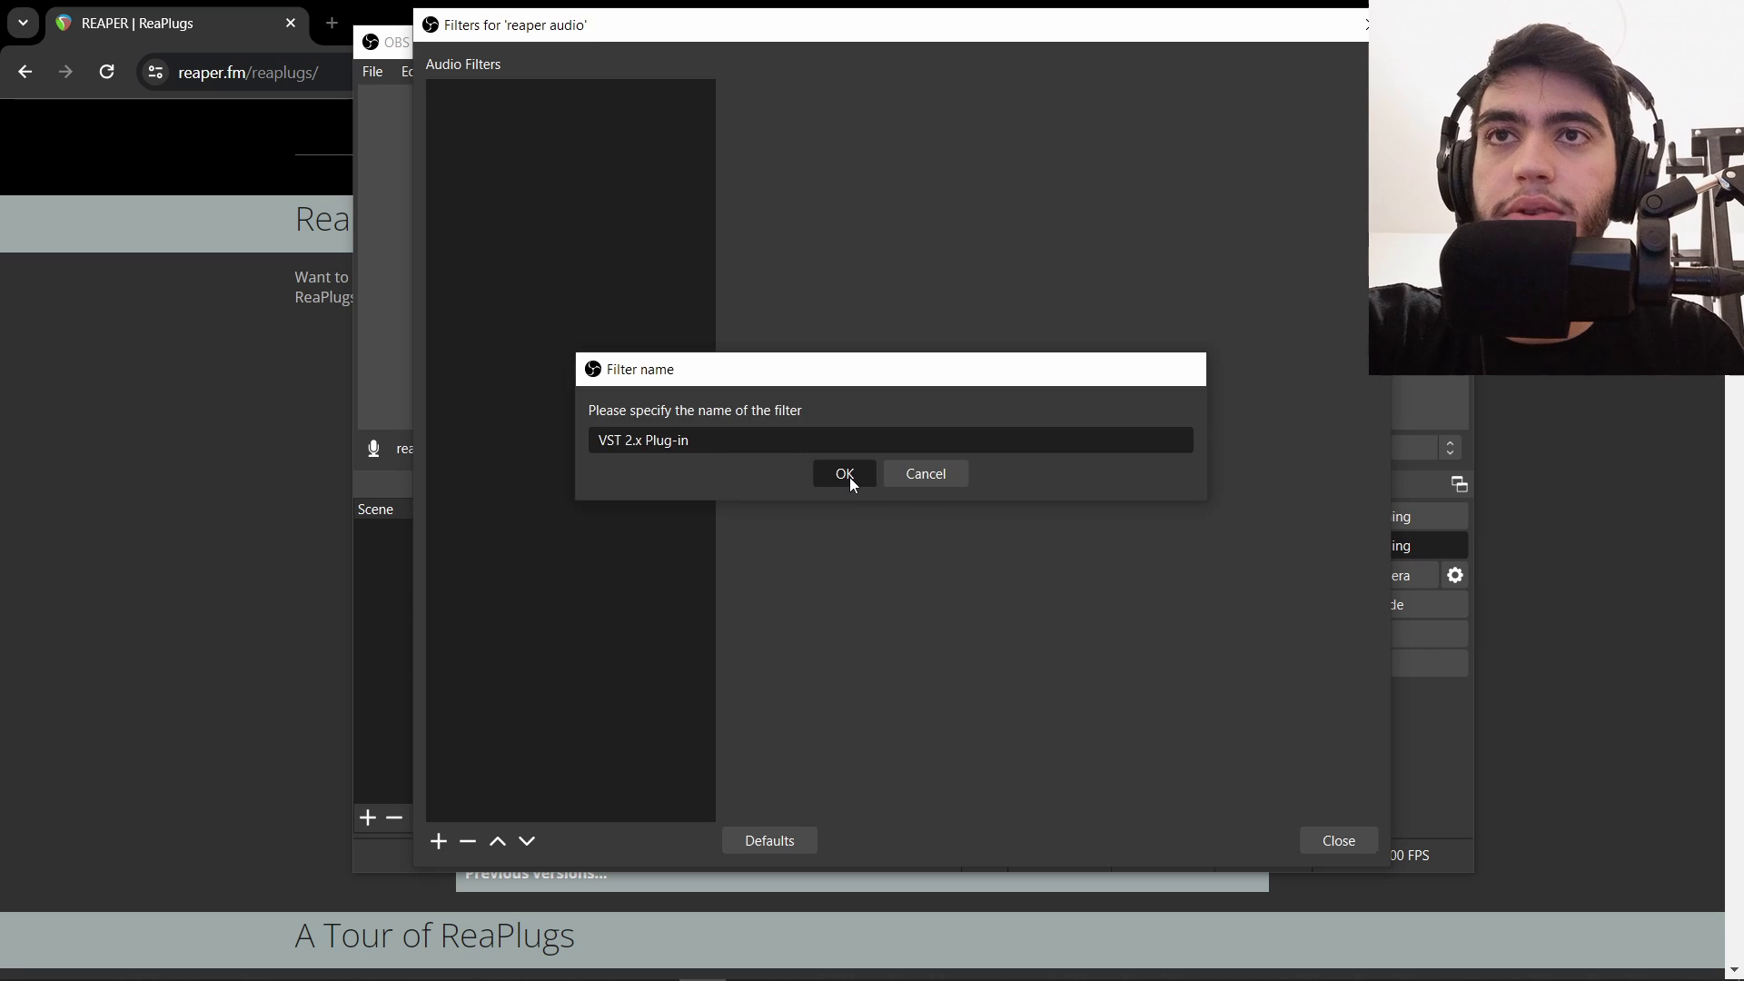
pyautogui.click(840, 475)
# Load reastream-standalone in the VST 2.x Plug-in filter, open its plug-in interface and close the filters window.
pyautogui.click(996, 97)
pyautogui.scroll(-8, 952, 409)
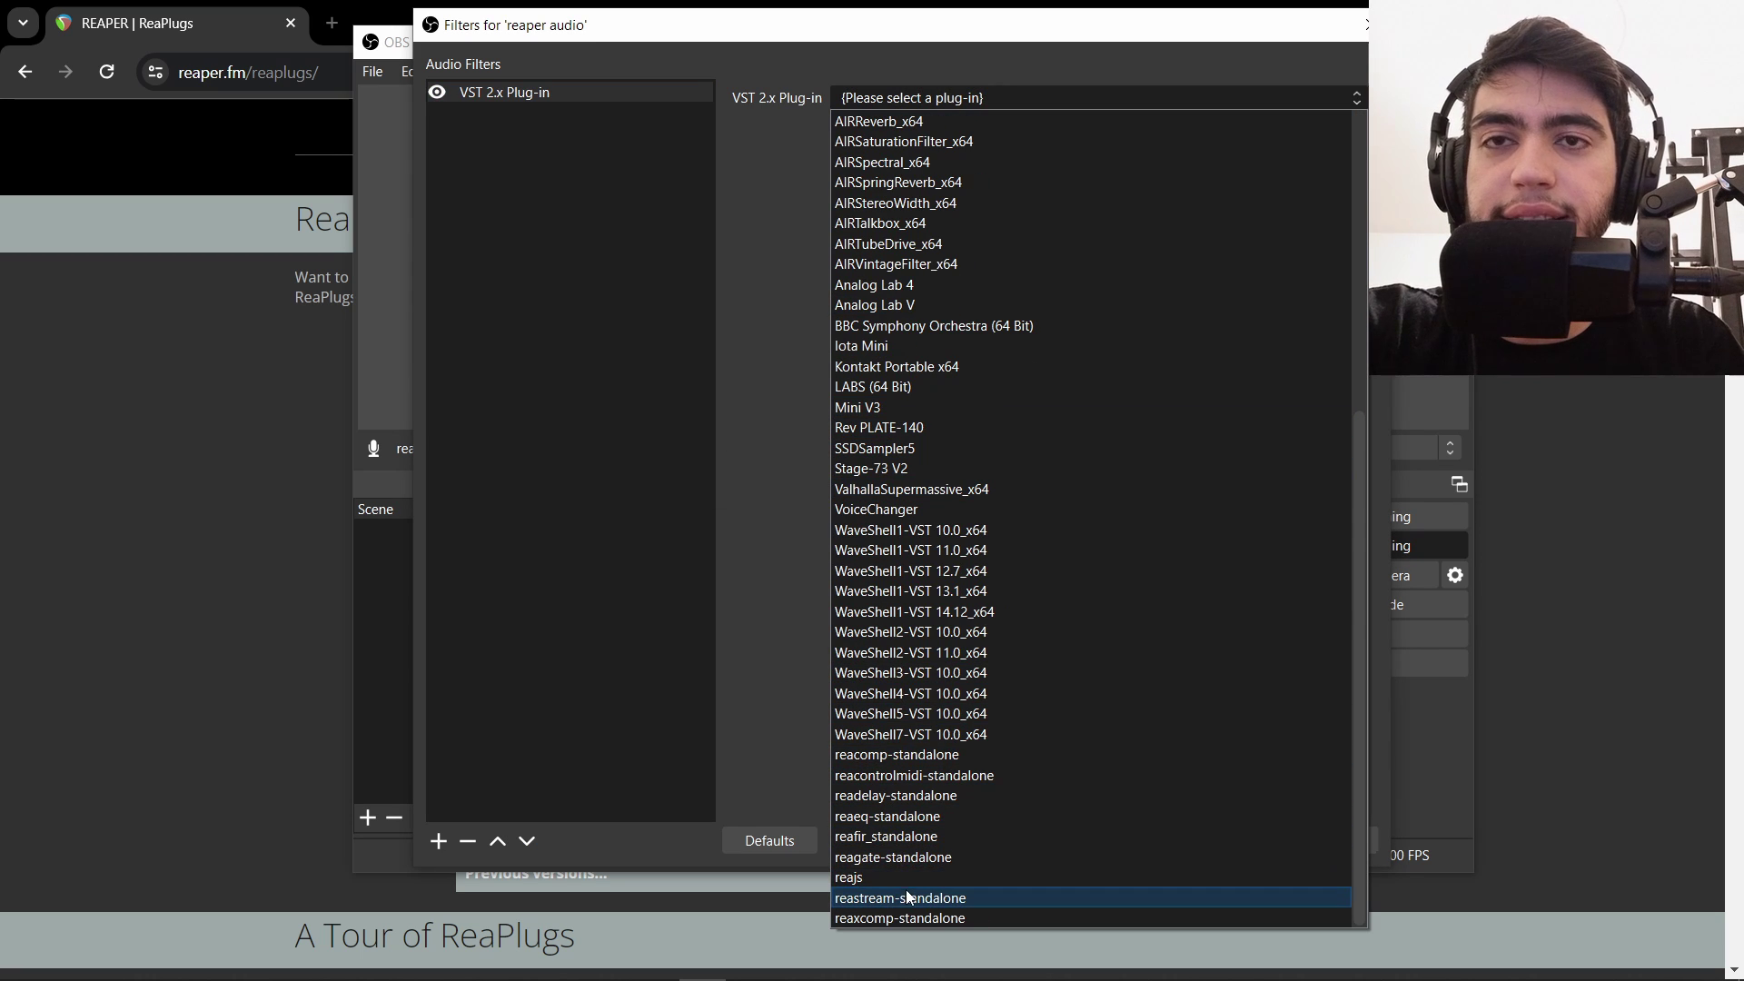
pyautogui.click(967, 900)
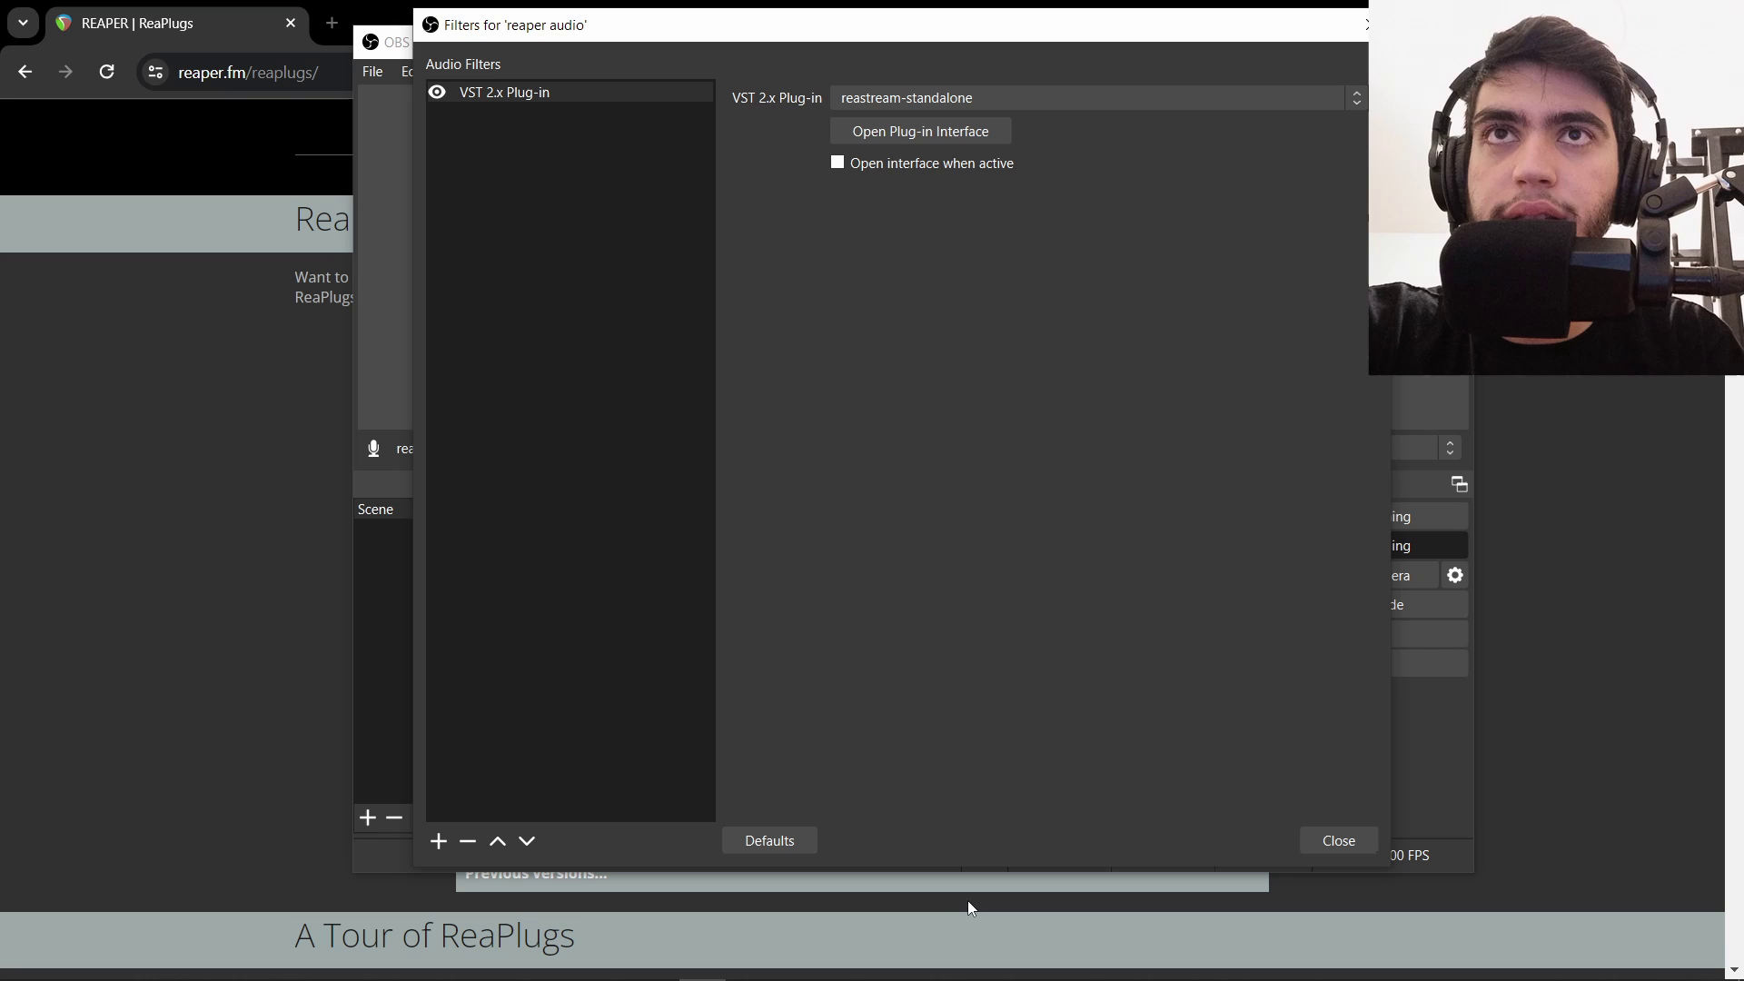
pyautogui.click(949, 133)
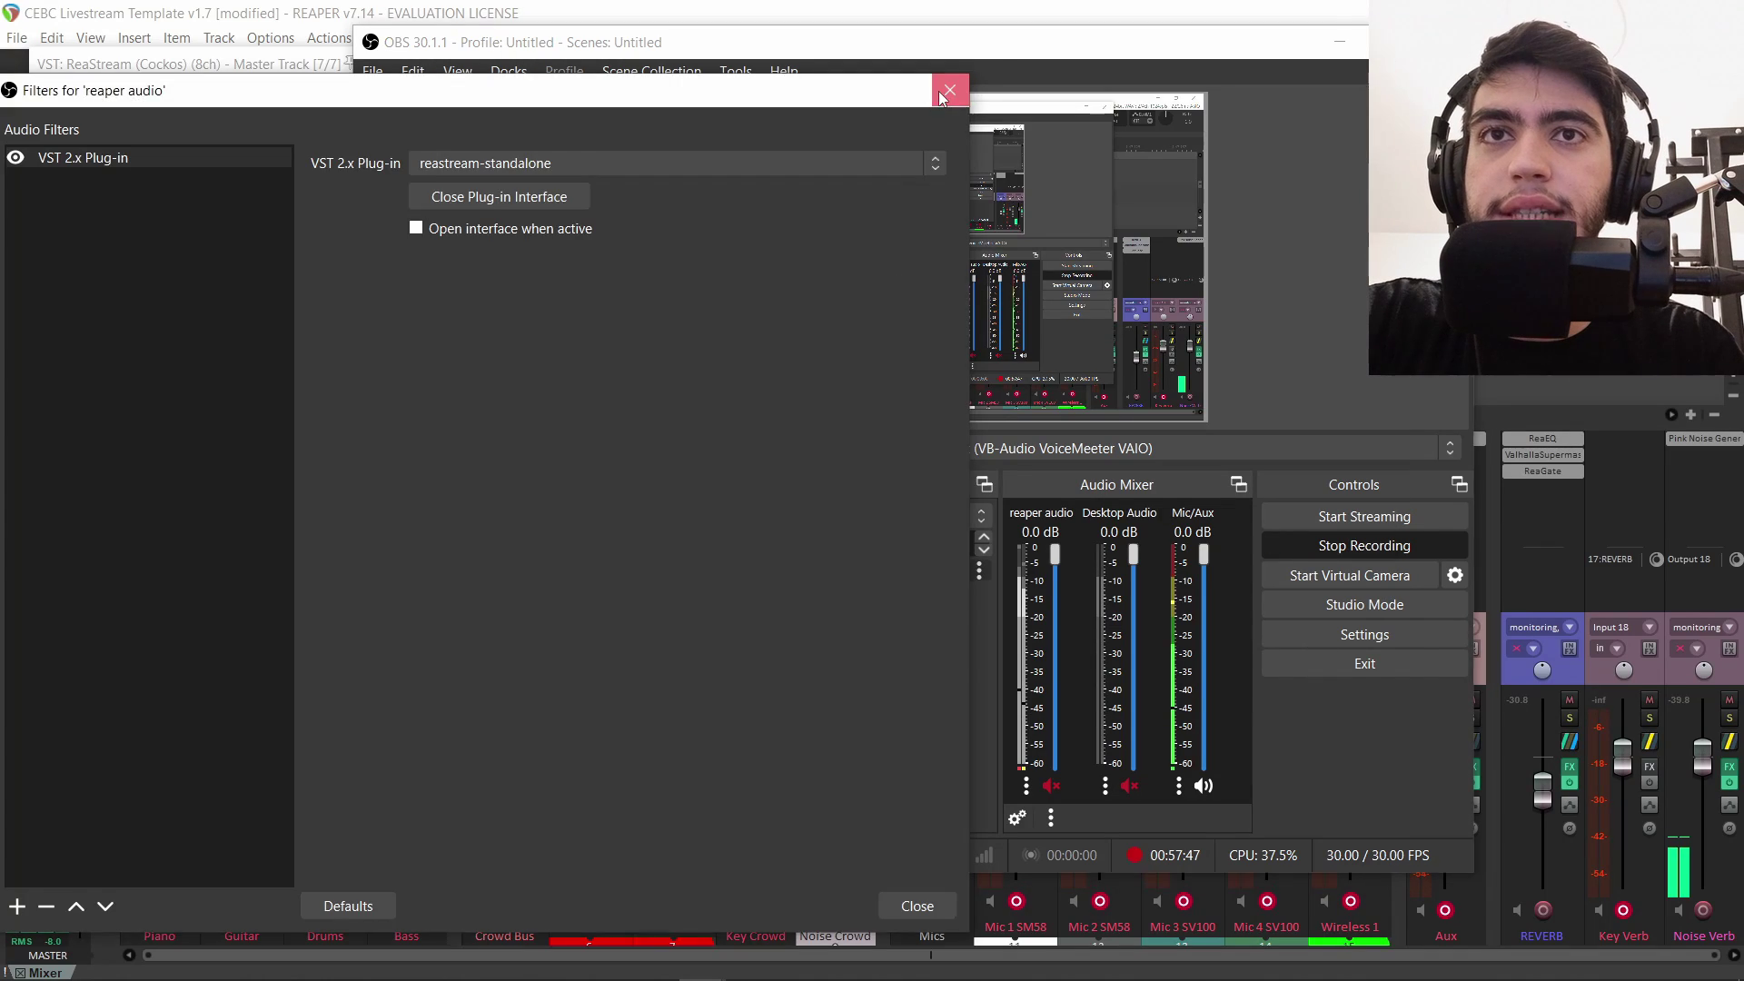
pyautogui.click(941, 98)
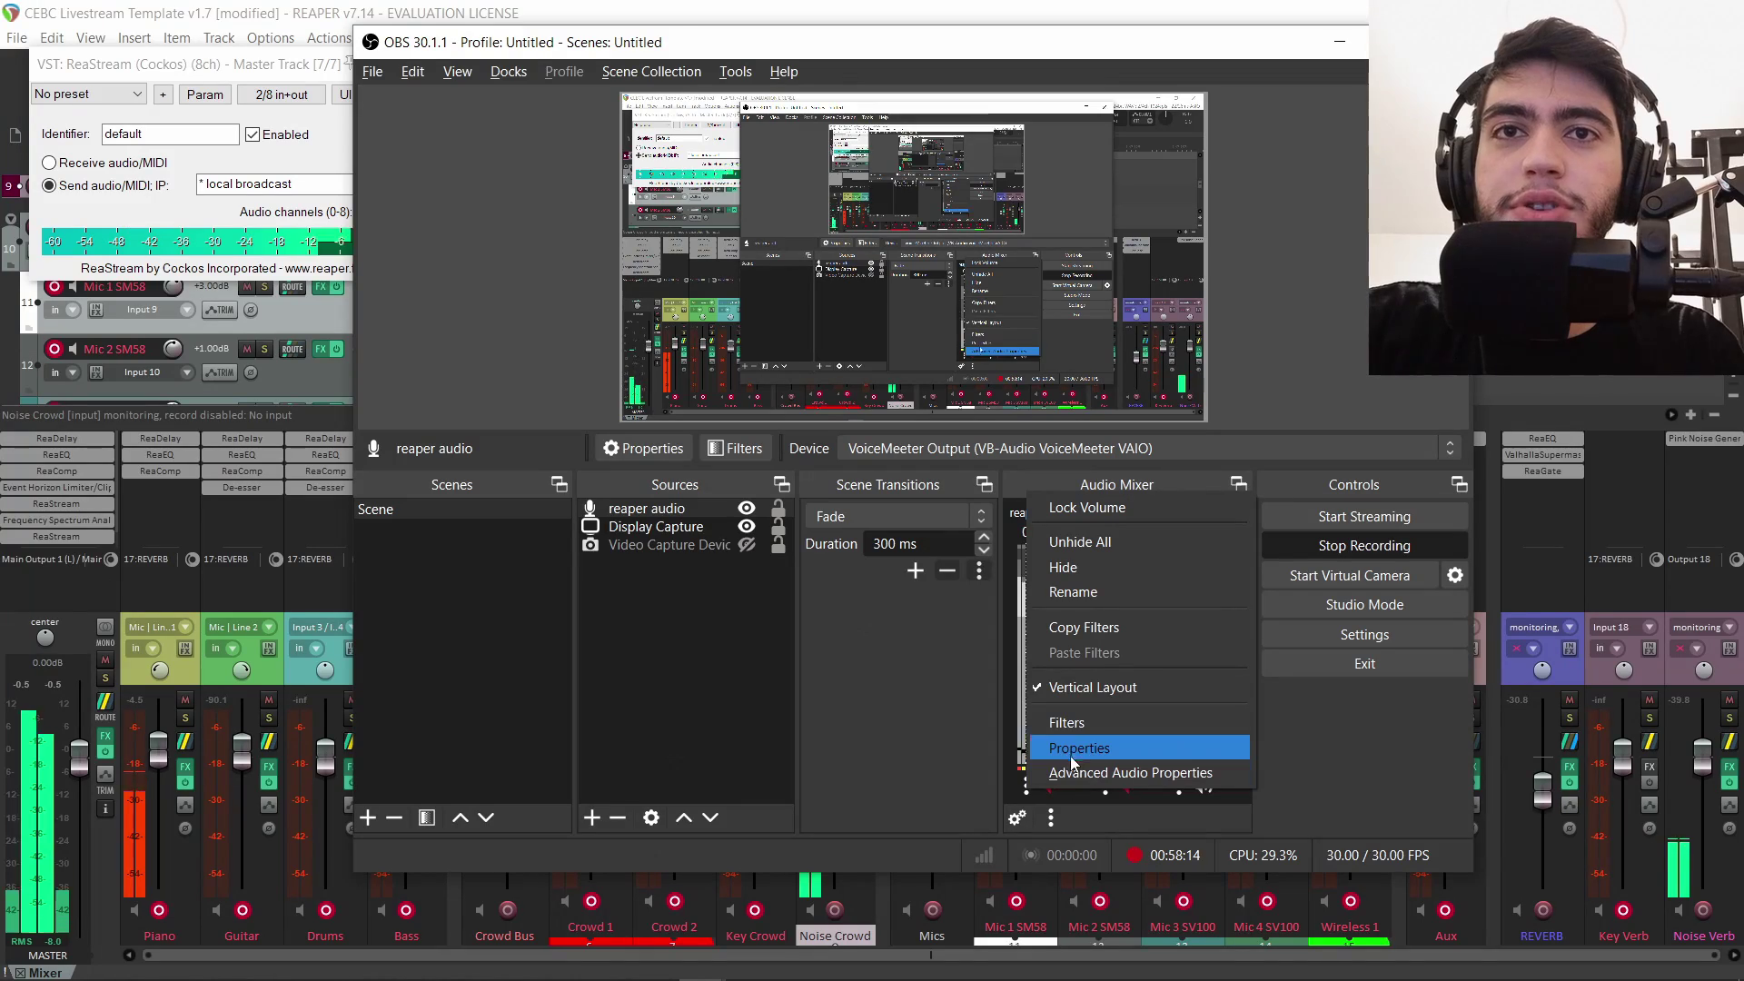
# View the capture device in the properties of the "reaper audio" source and close them.
pyautogui.click(1067, 752)
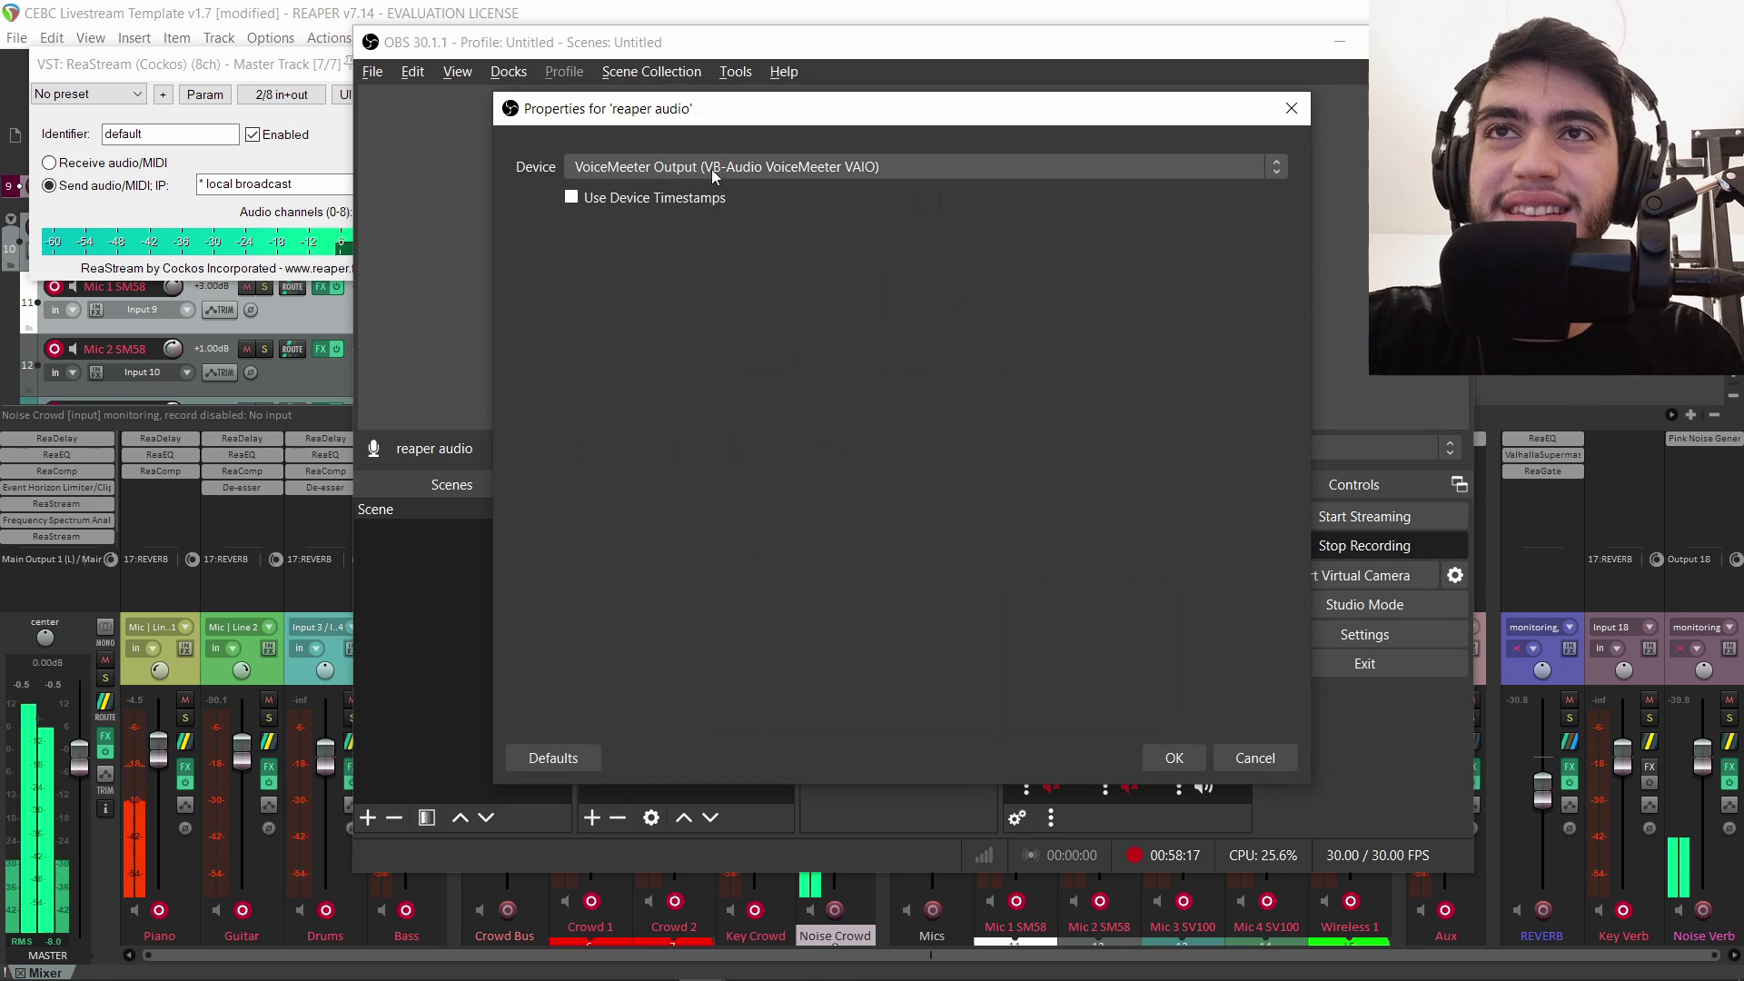
pyautogui.click(1288, 108)
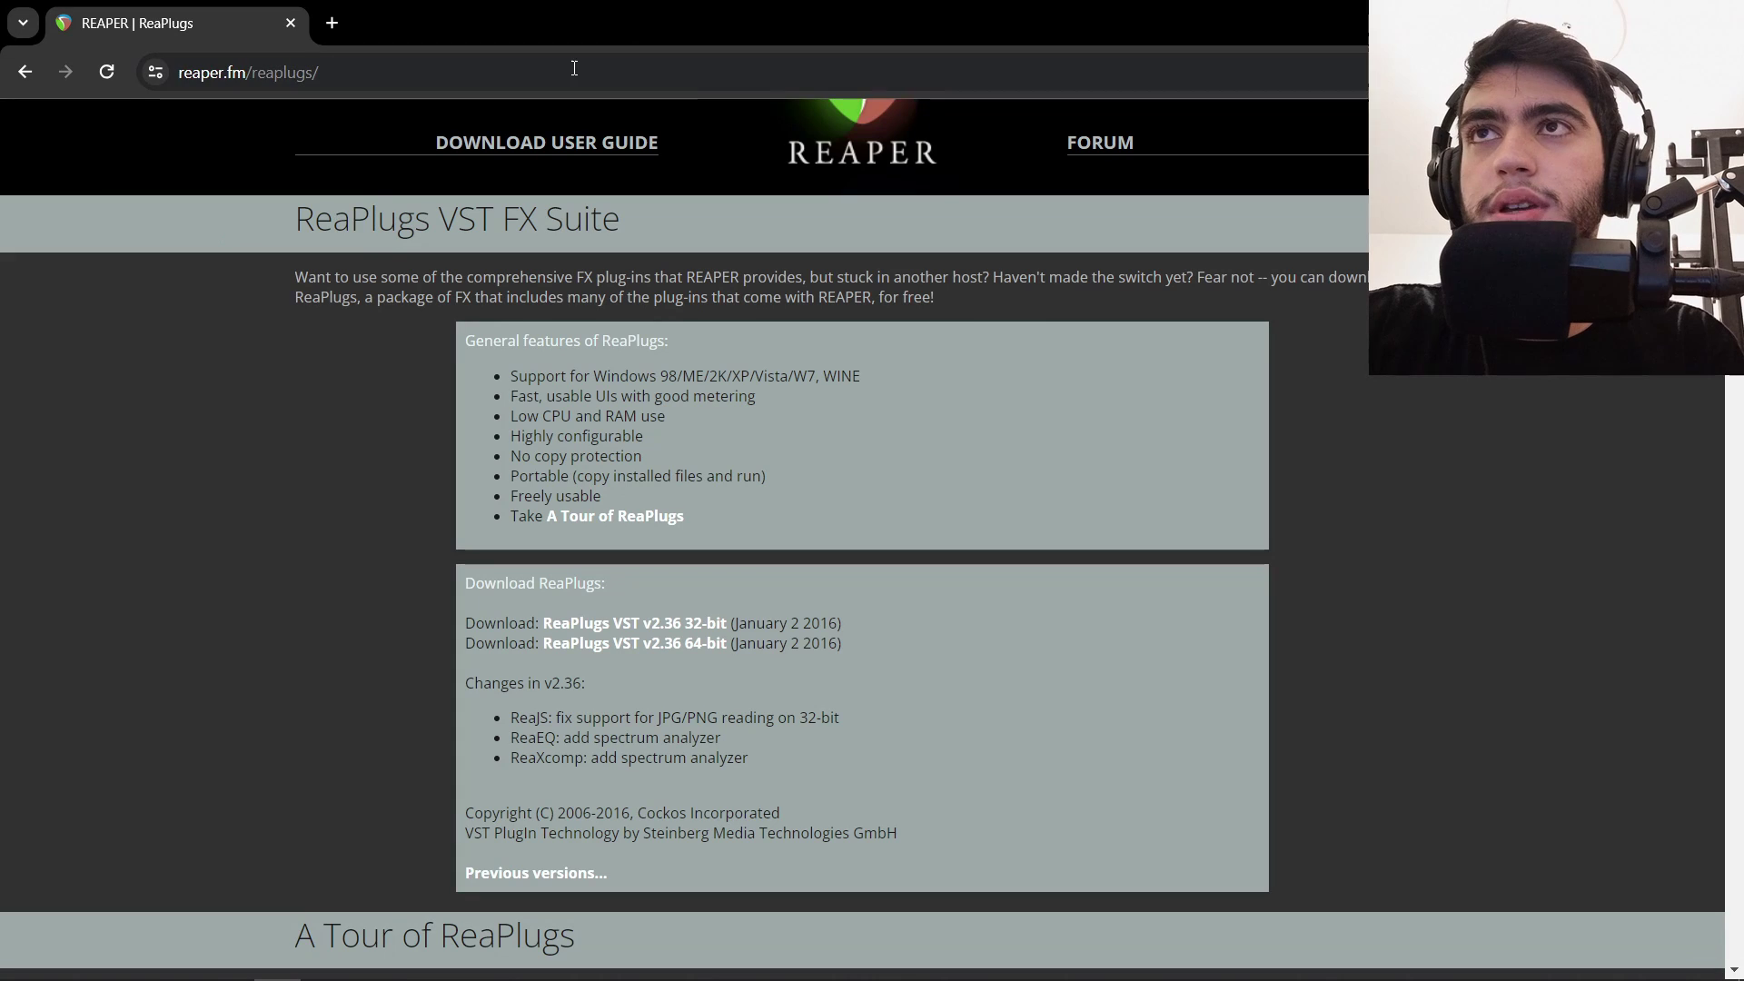
# In Chrome, search the web for "voicemeter banana".
pyautogui.click(515, 79)
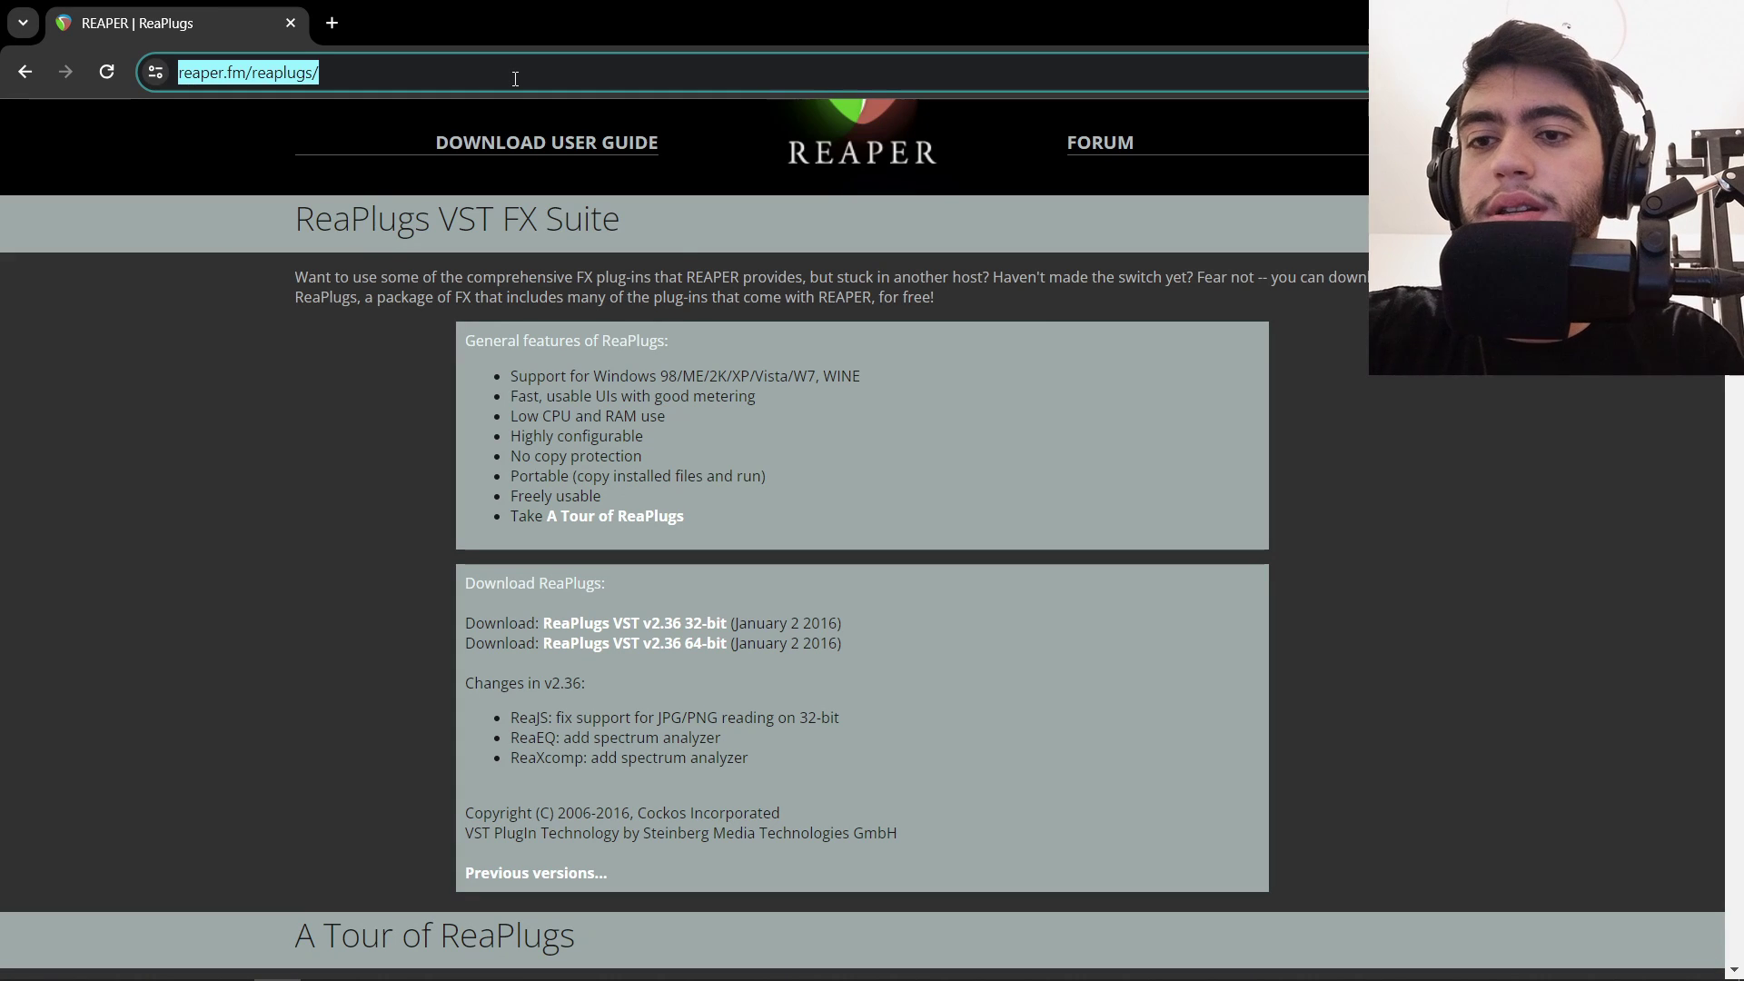
pyautogui.write('voicem')
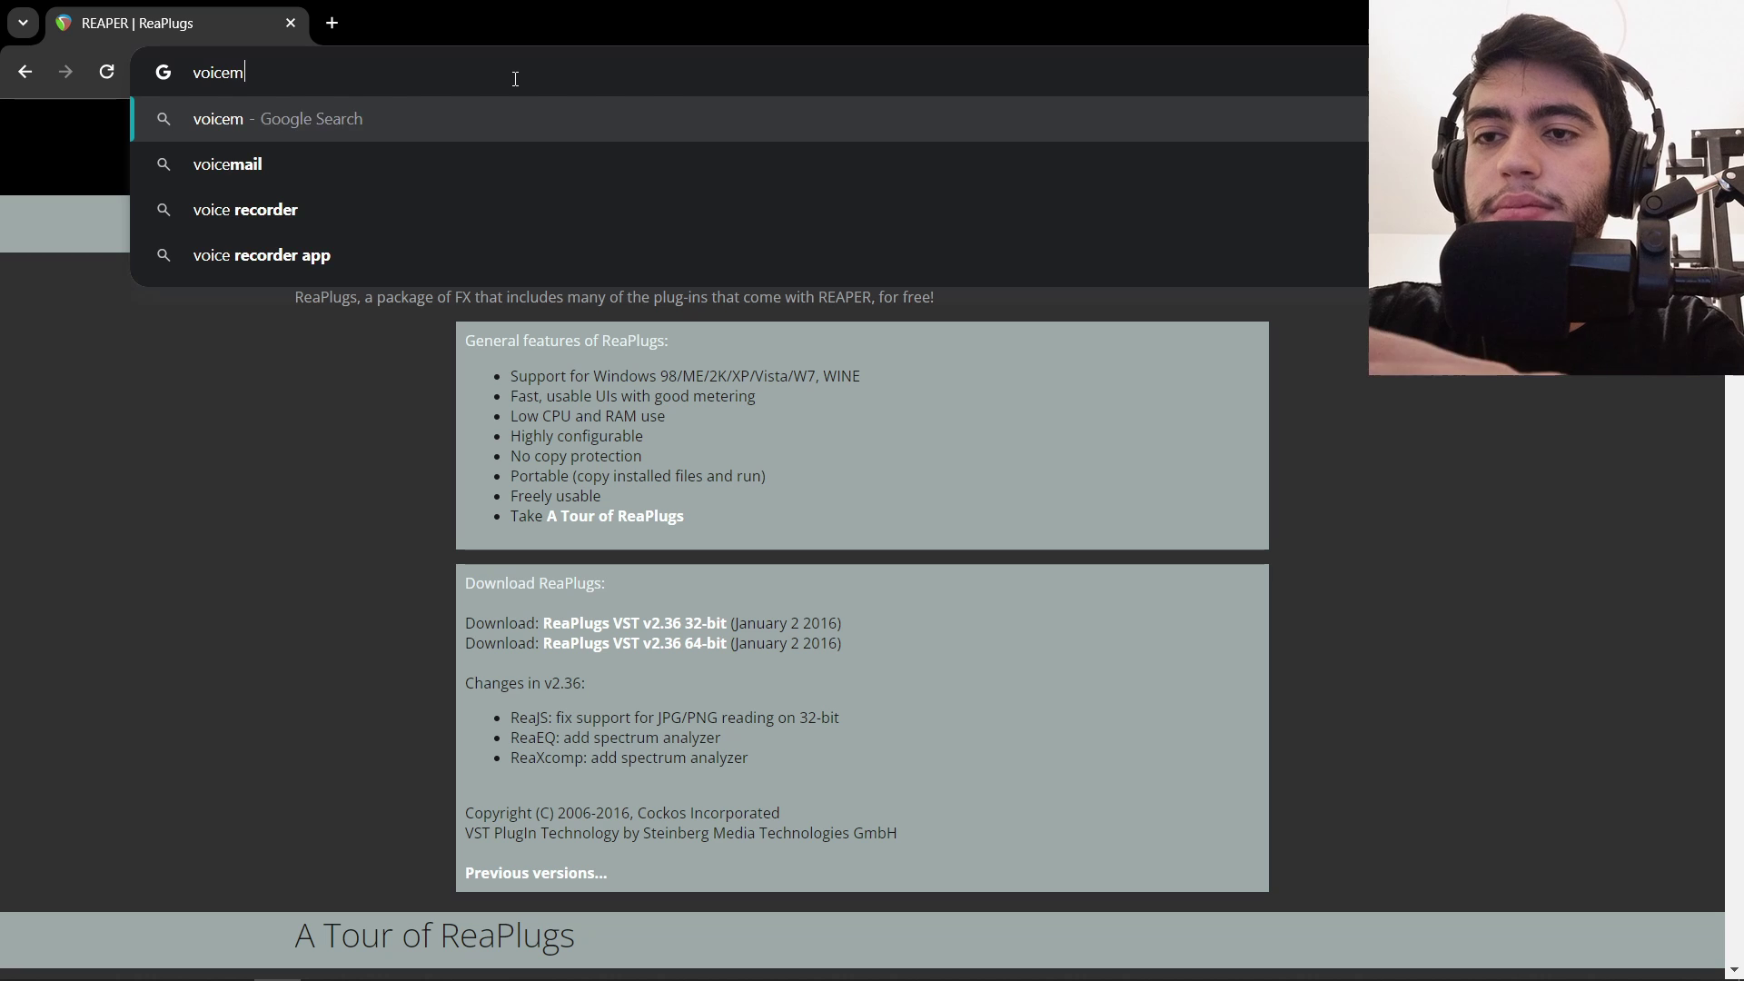
pyautogui.write('eter ban')
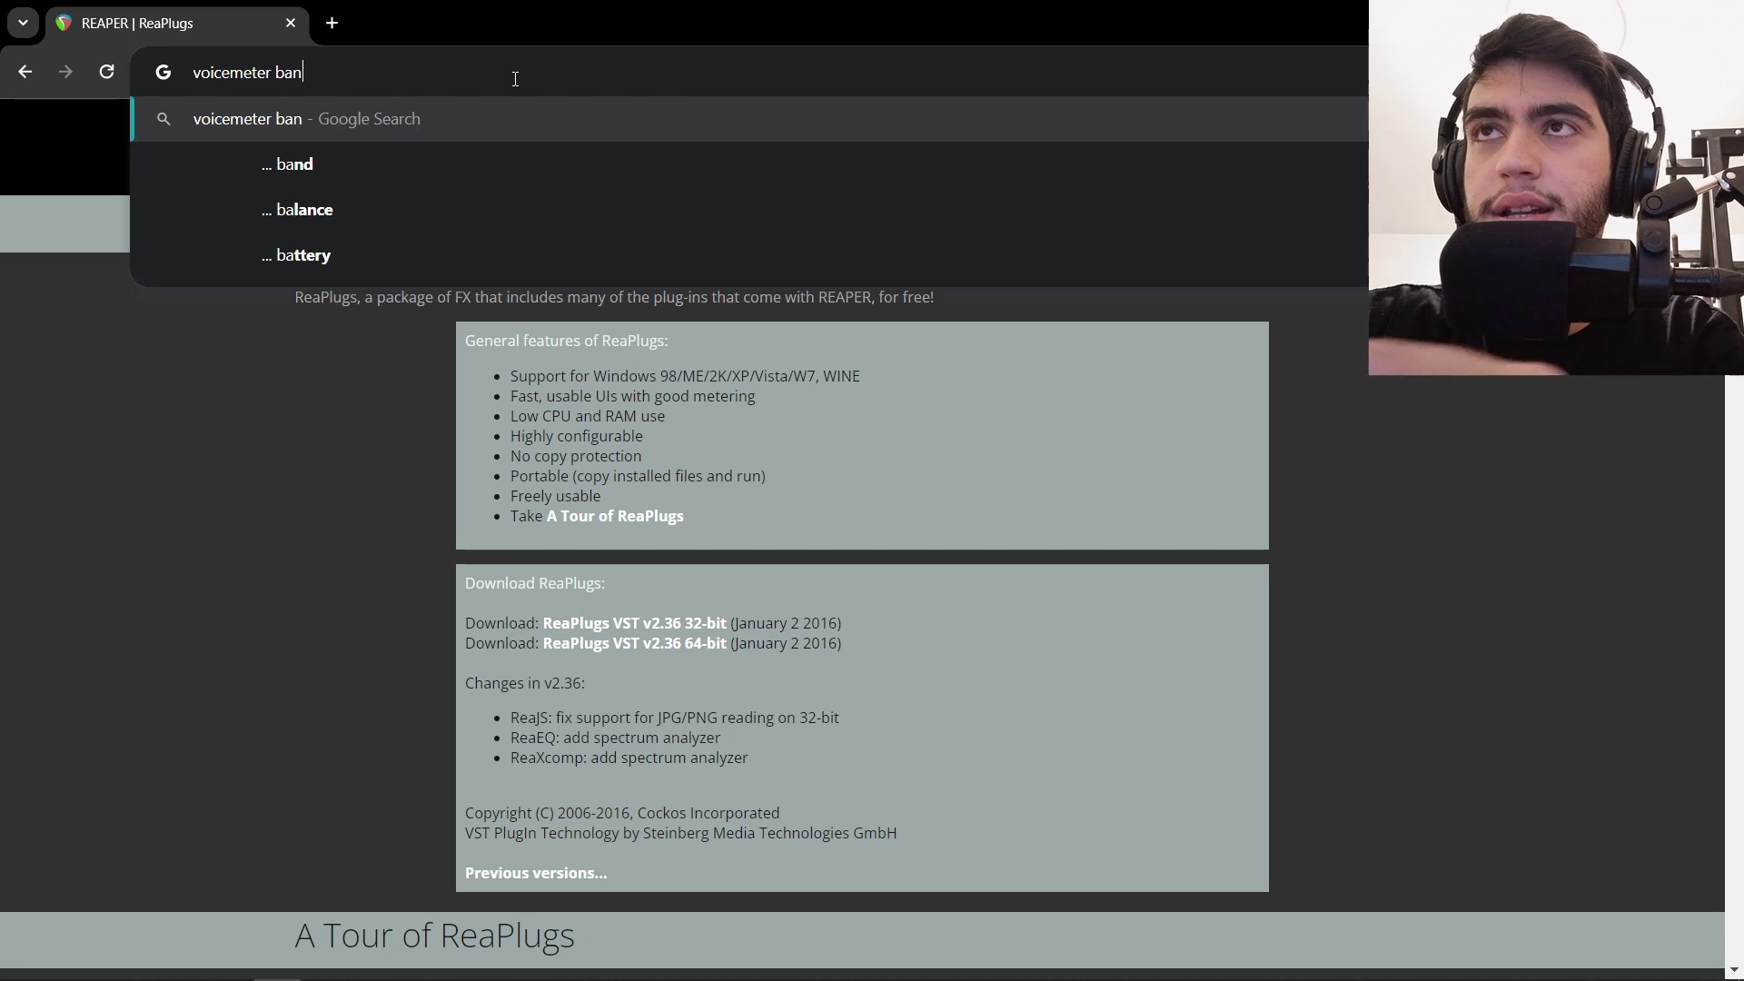
pyautogui.write('a')
pyautogui.press('Return')
# Open the VB-Audio VoiceMeeter Banana page and examine the product description and setup package download.
pyautogui.click(382, 506)
pyautogui.scroll(-5, 971, 471)
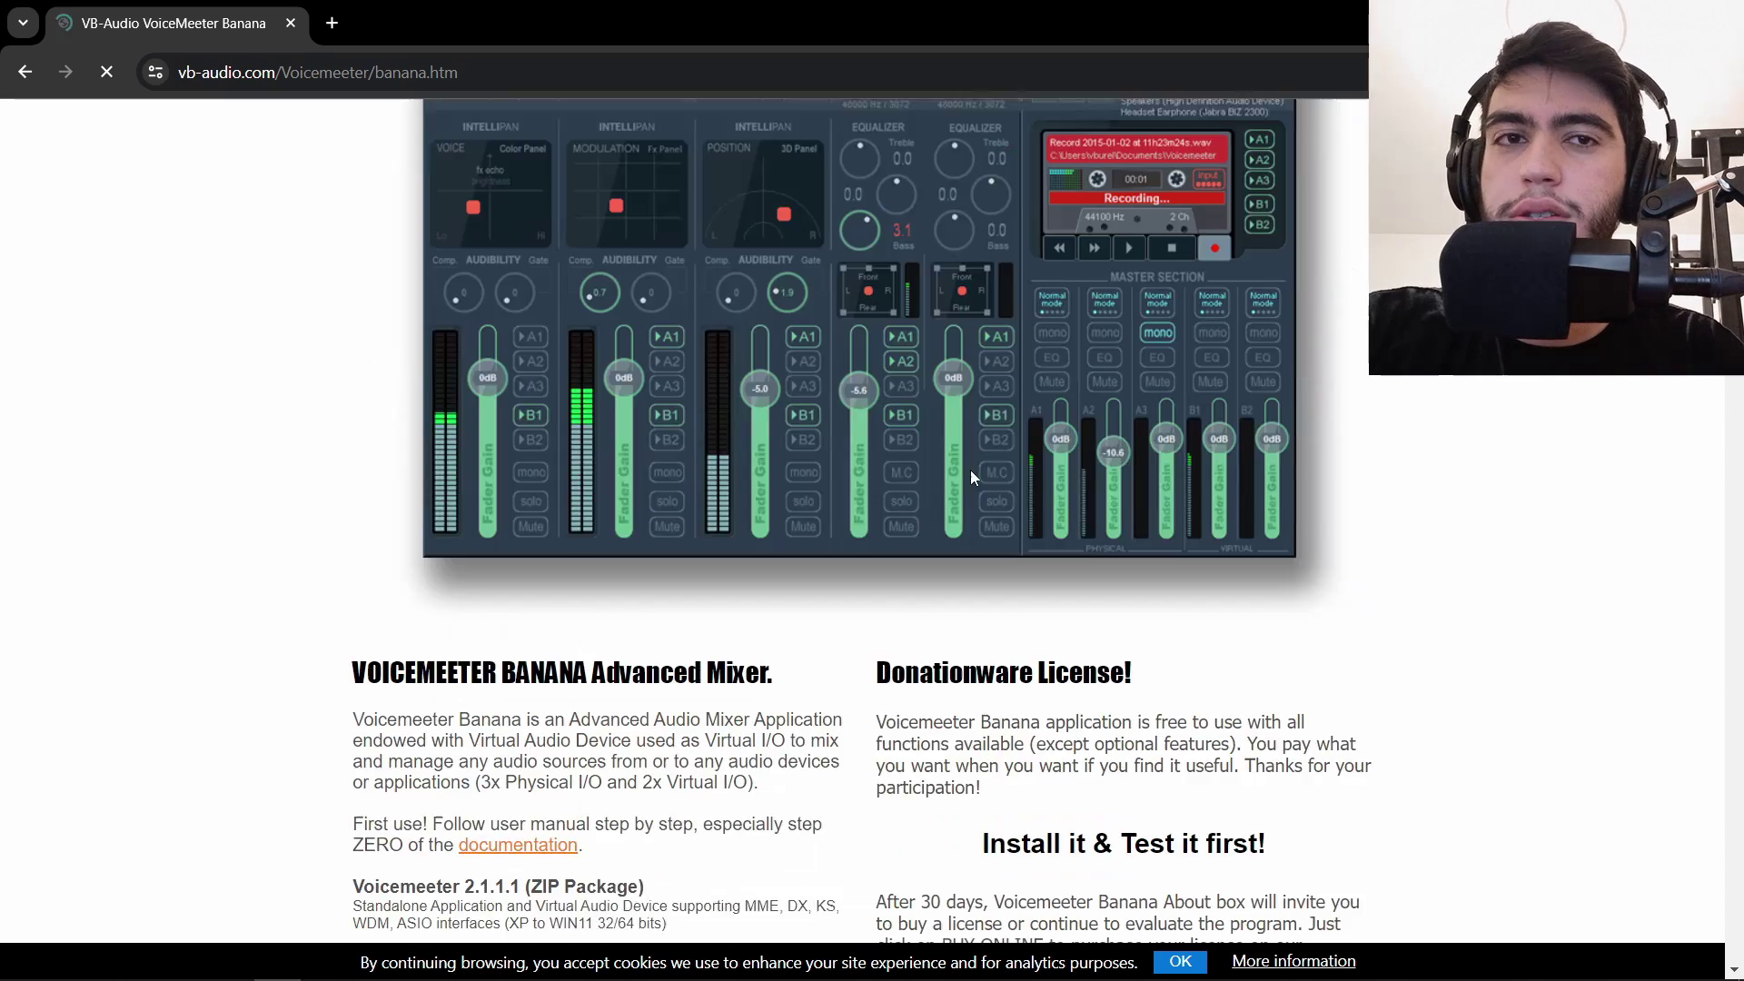
pyautogui.scroll(-5, 970, 477)
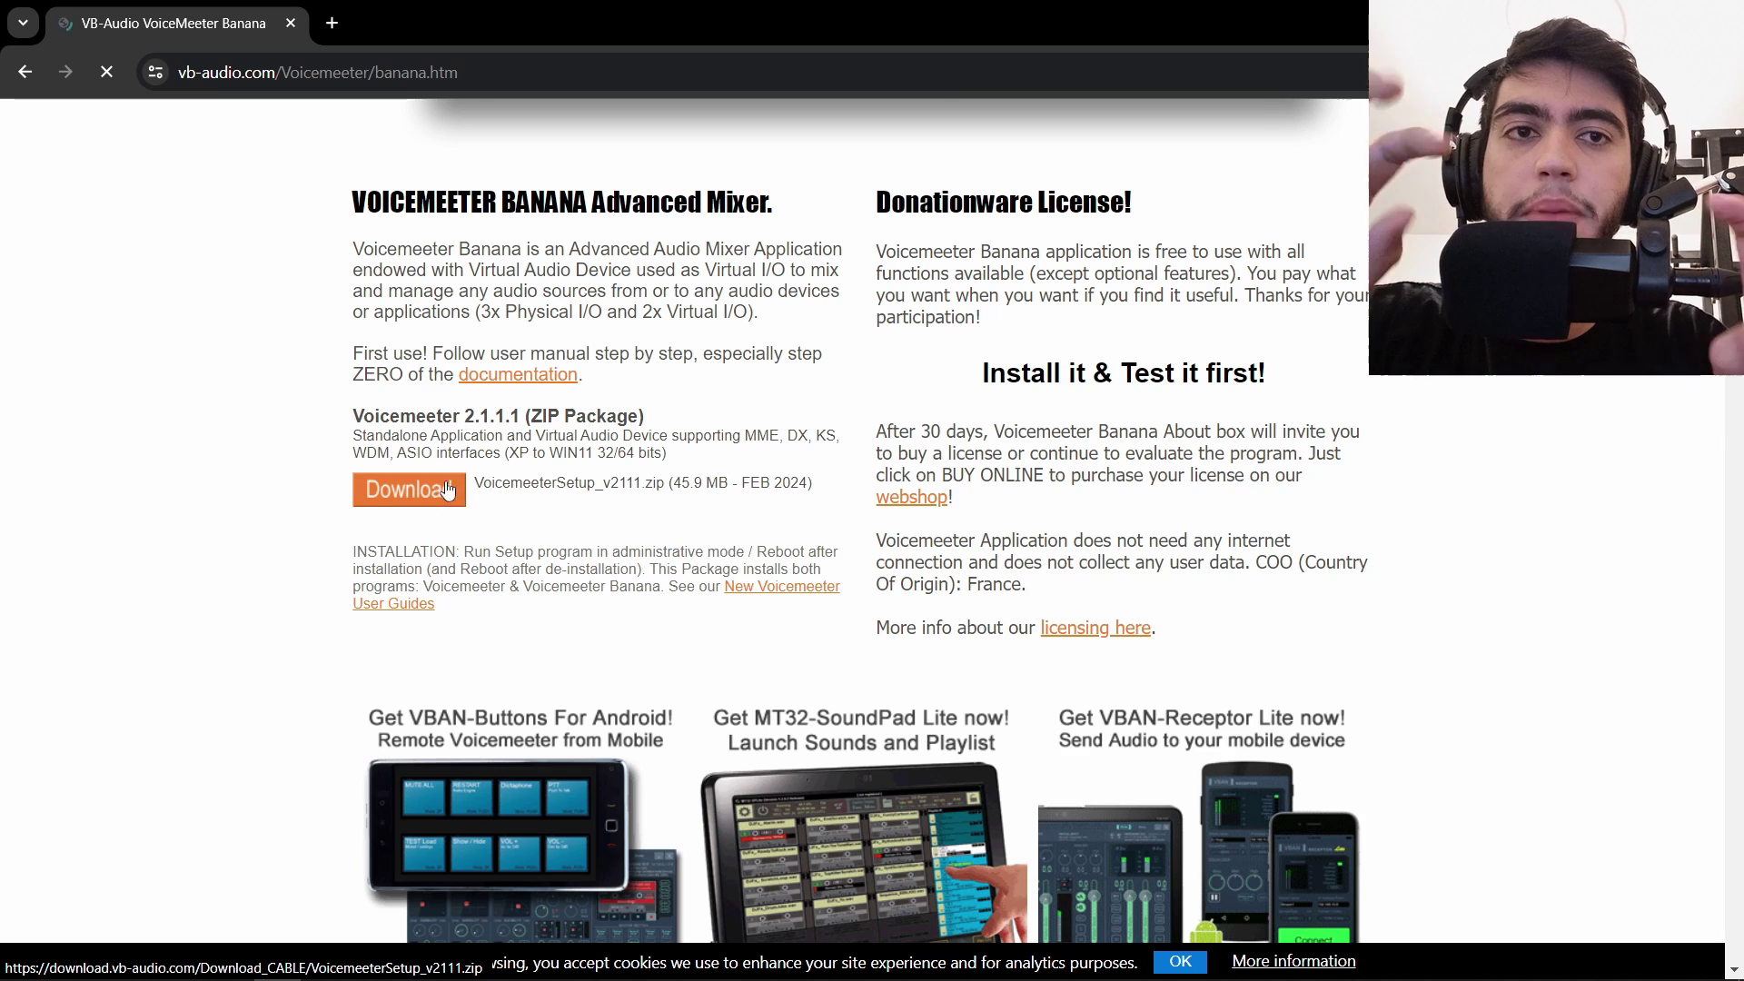
pyautogui.scroll(6, 447, 488)
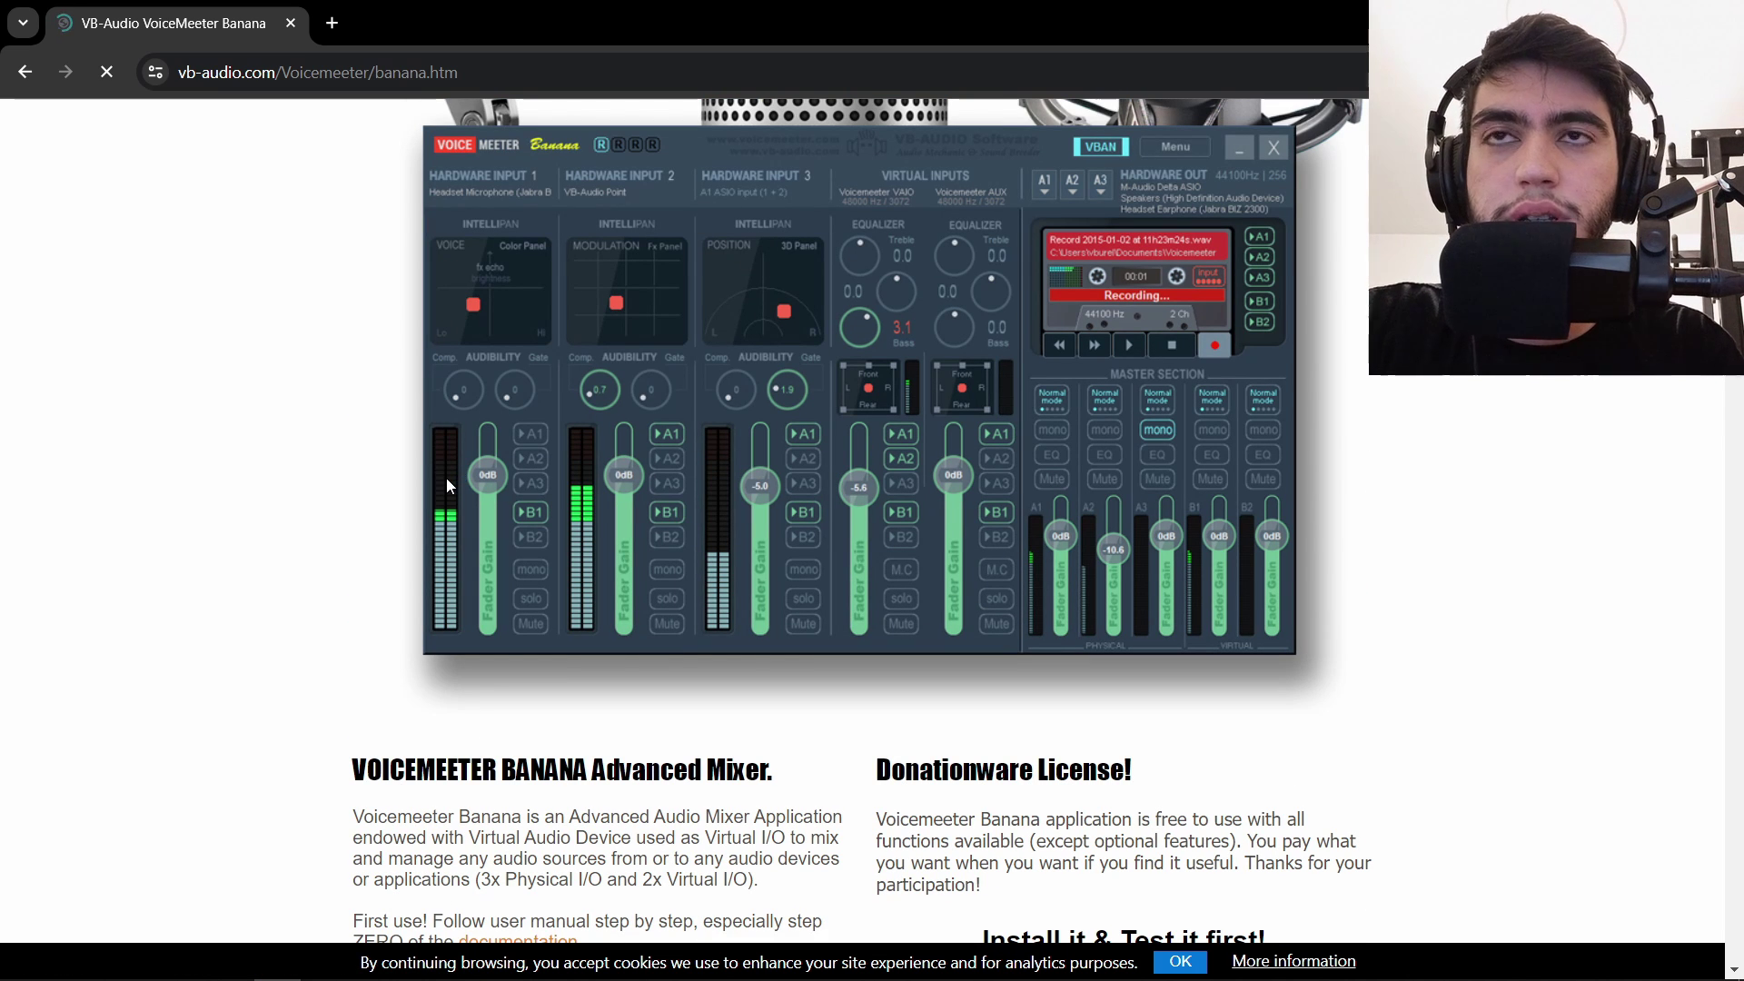
# Back in OBS, check the device choice in the "reaper audio" properties and leave them without changes.
pyautogui.hotkey('alt', 'Tab')
pyautogui.rightClick(1029, 787)
pyautogui.click(1054, 750)
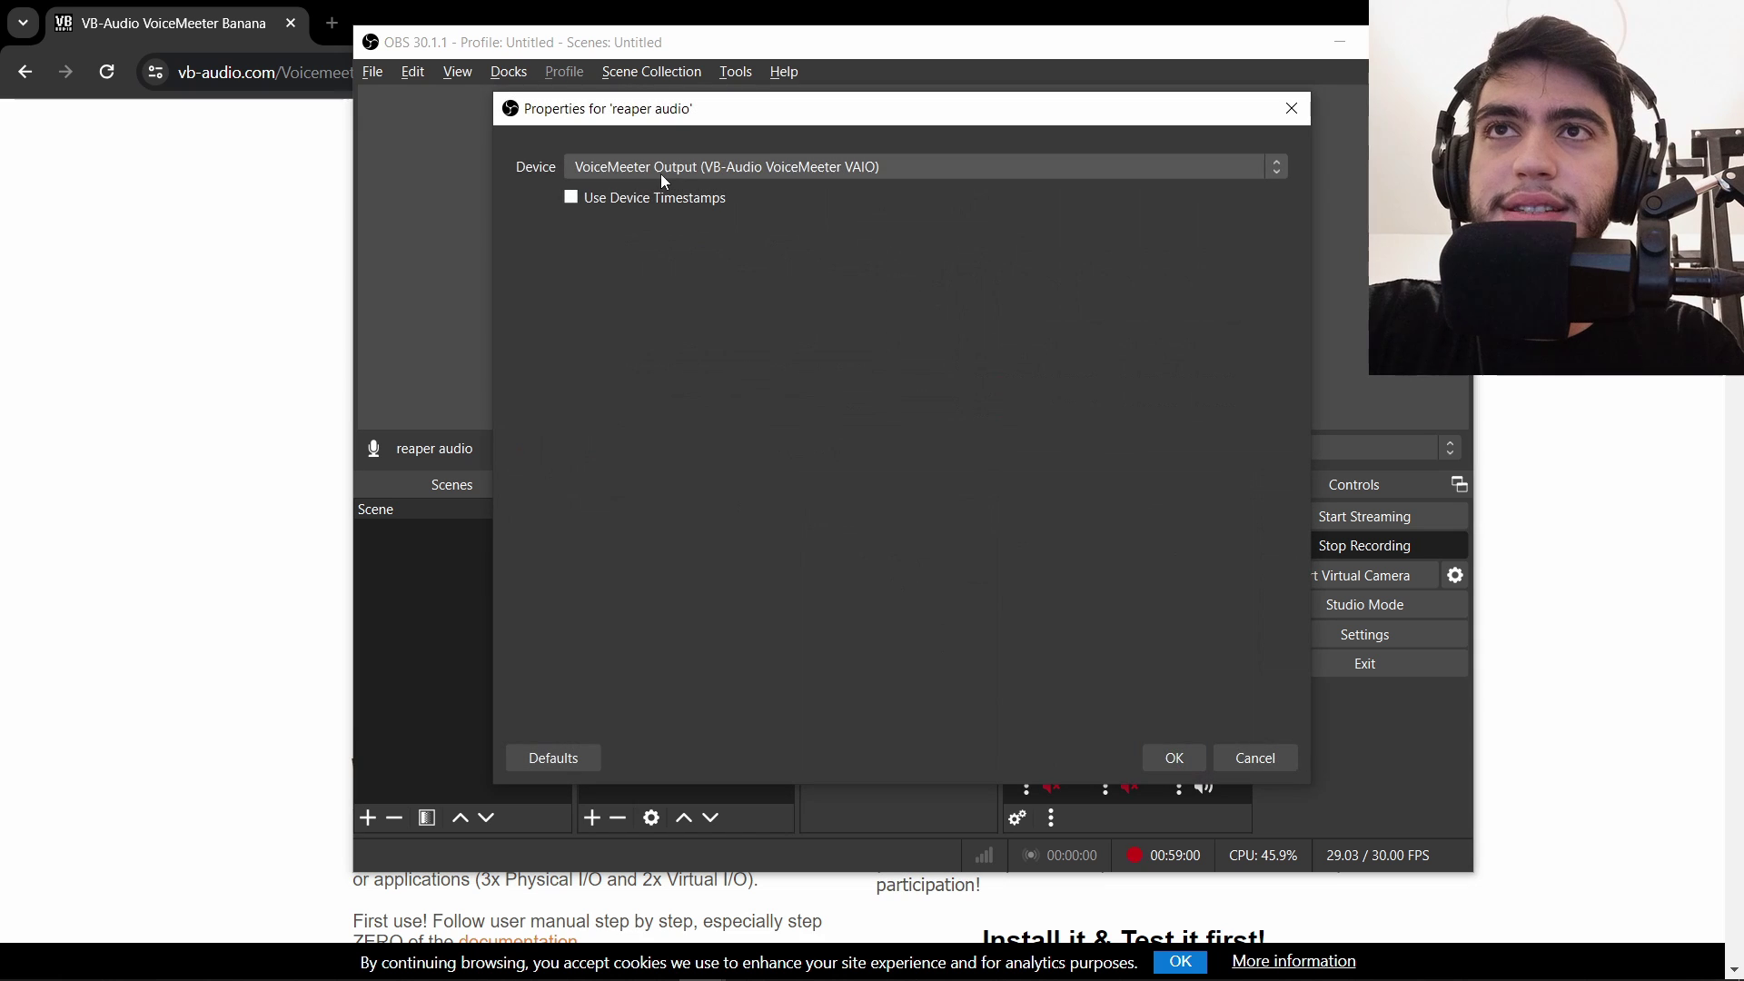
pyautogui.click(661, 173)
pyautogui.click(662, 175)
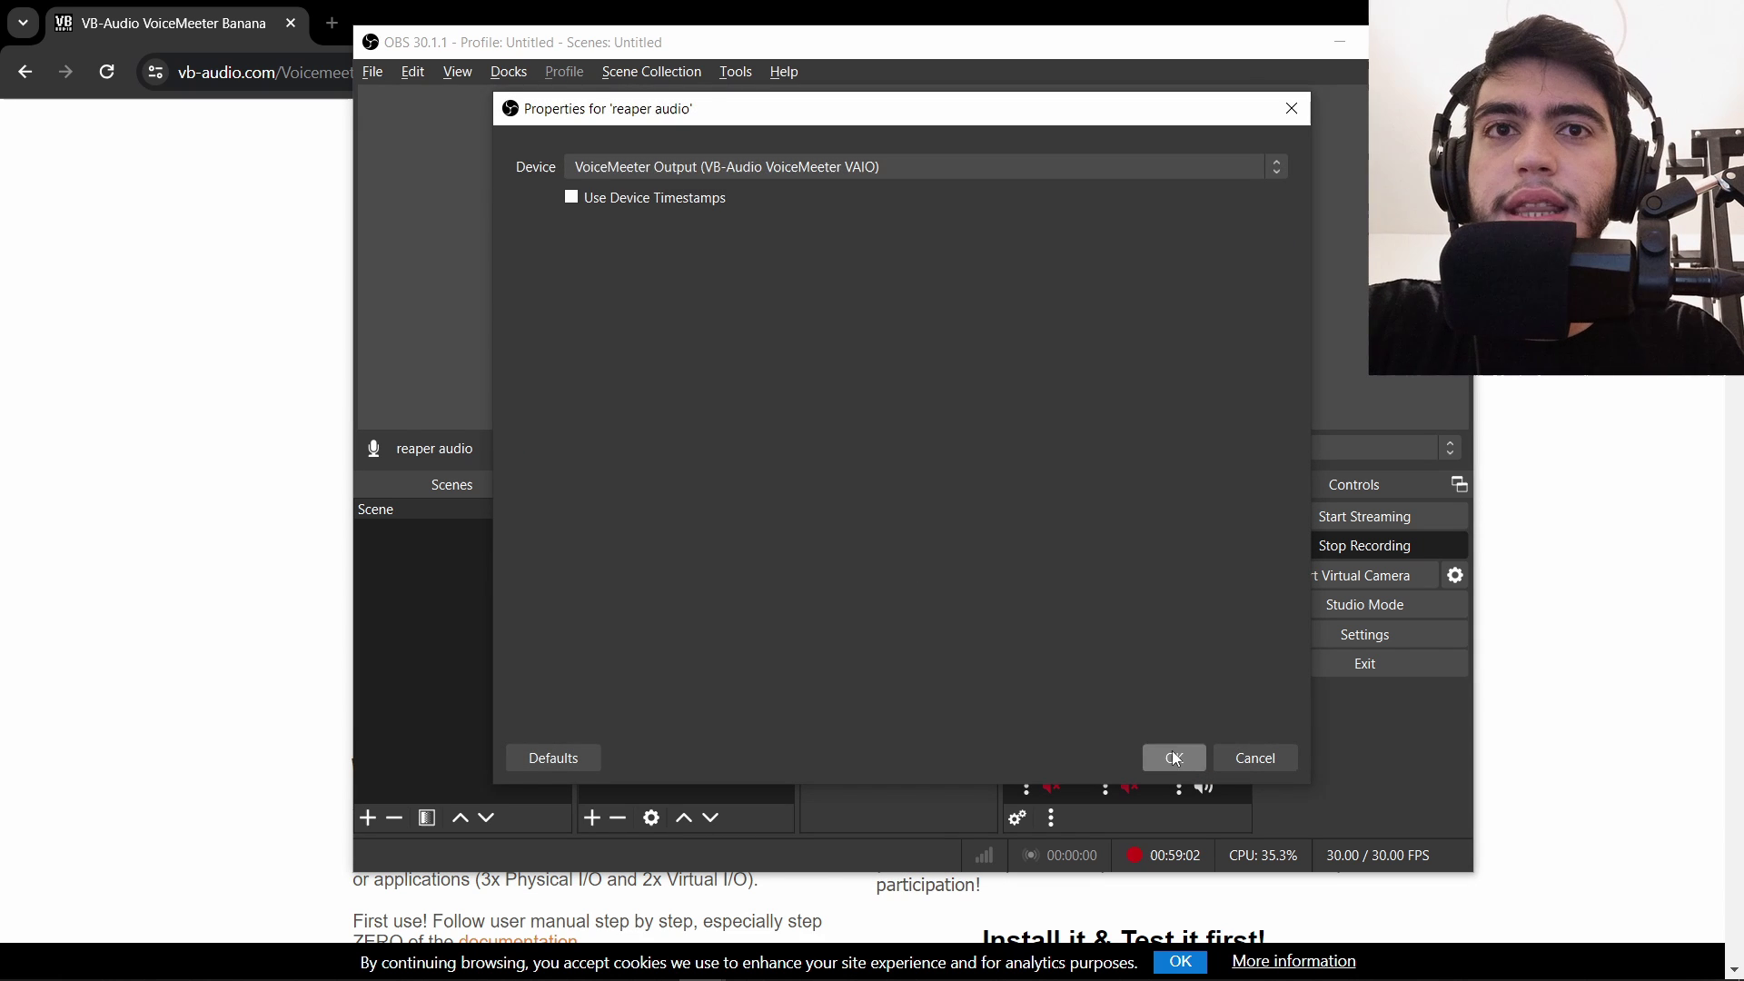
pyautogui.click(1245, 751)
# Open the ReaStream interface from the "reaper audio" filters and change its identifier to "dan".
pyautogui.rightClick(1032, 782)
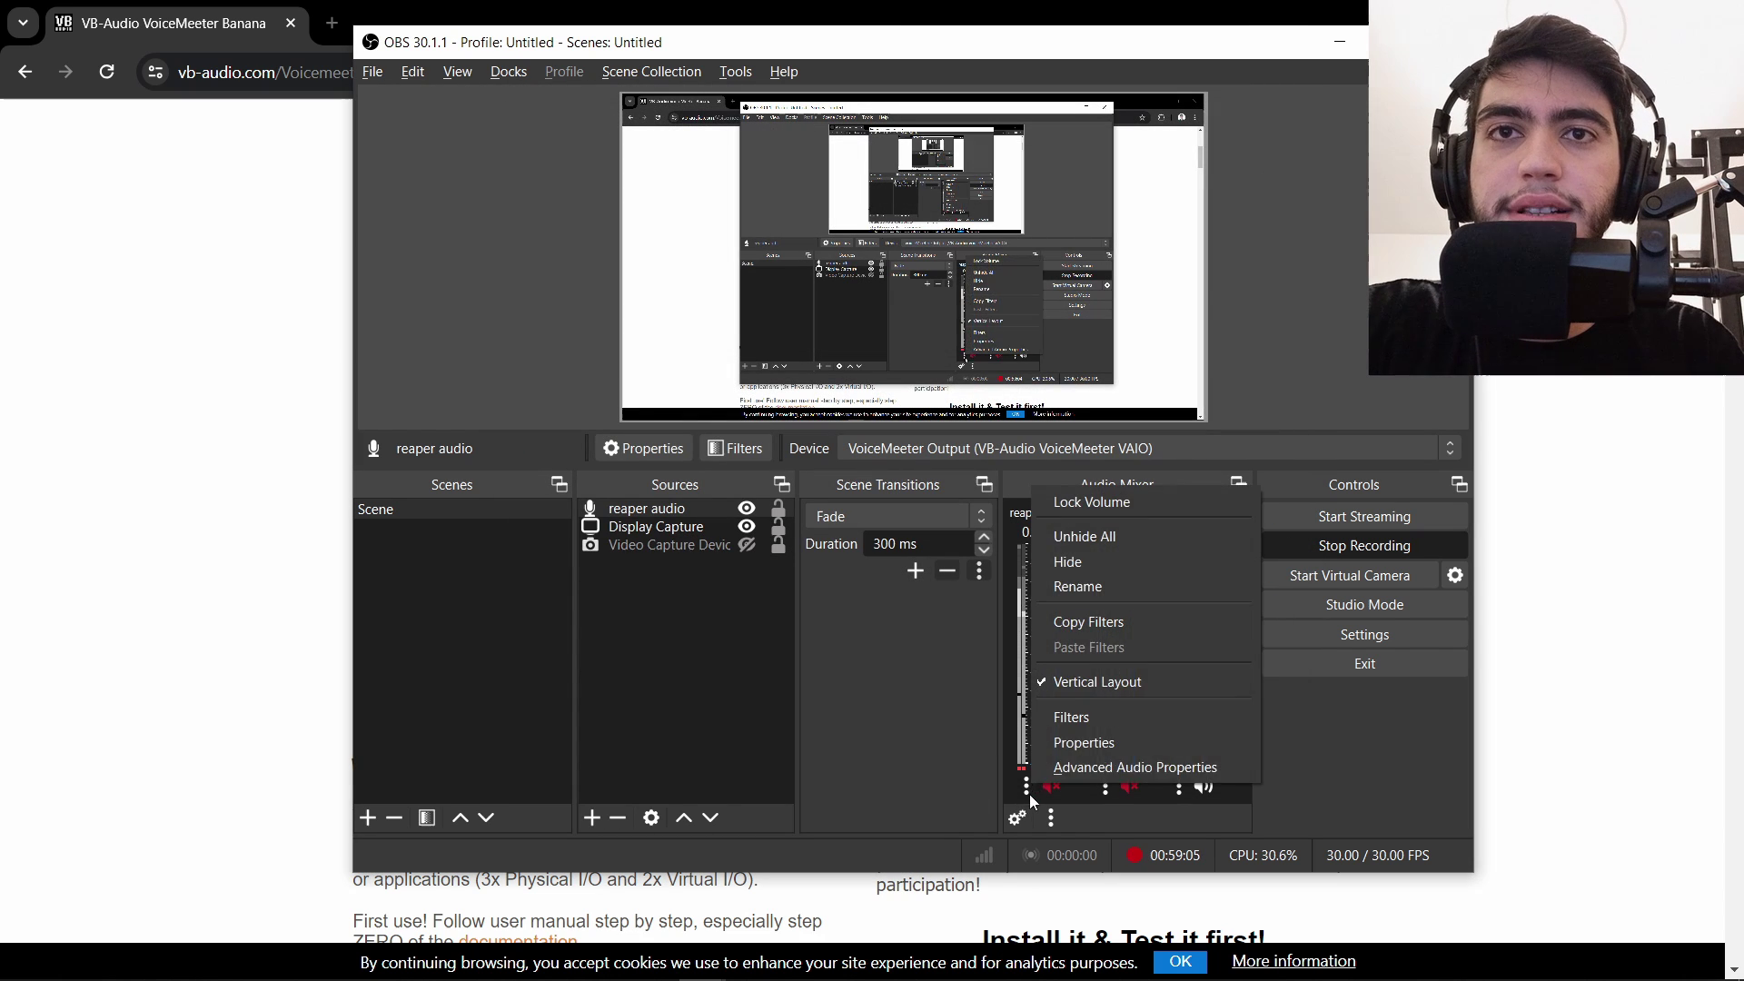
pyautogui.click(1063, 719)
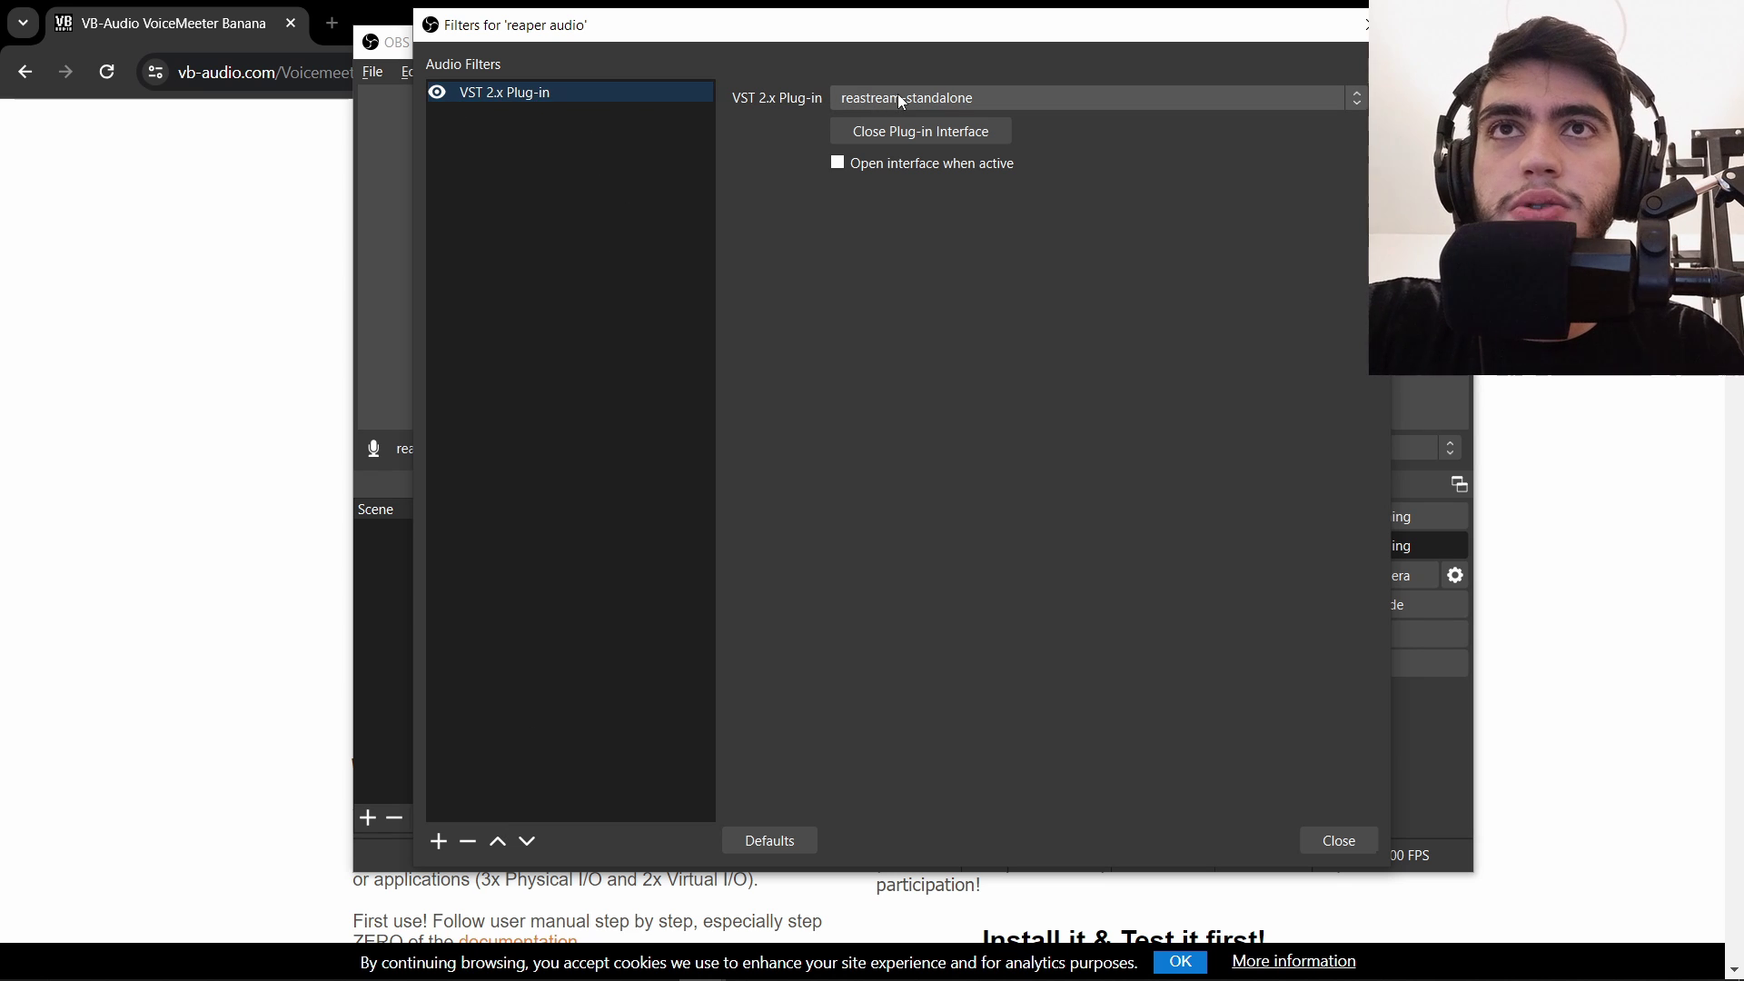
pyautogui.click(911, 132)
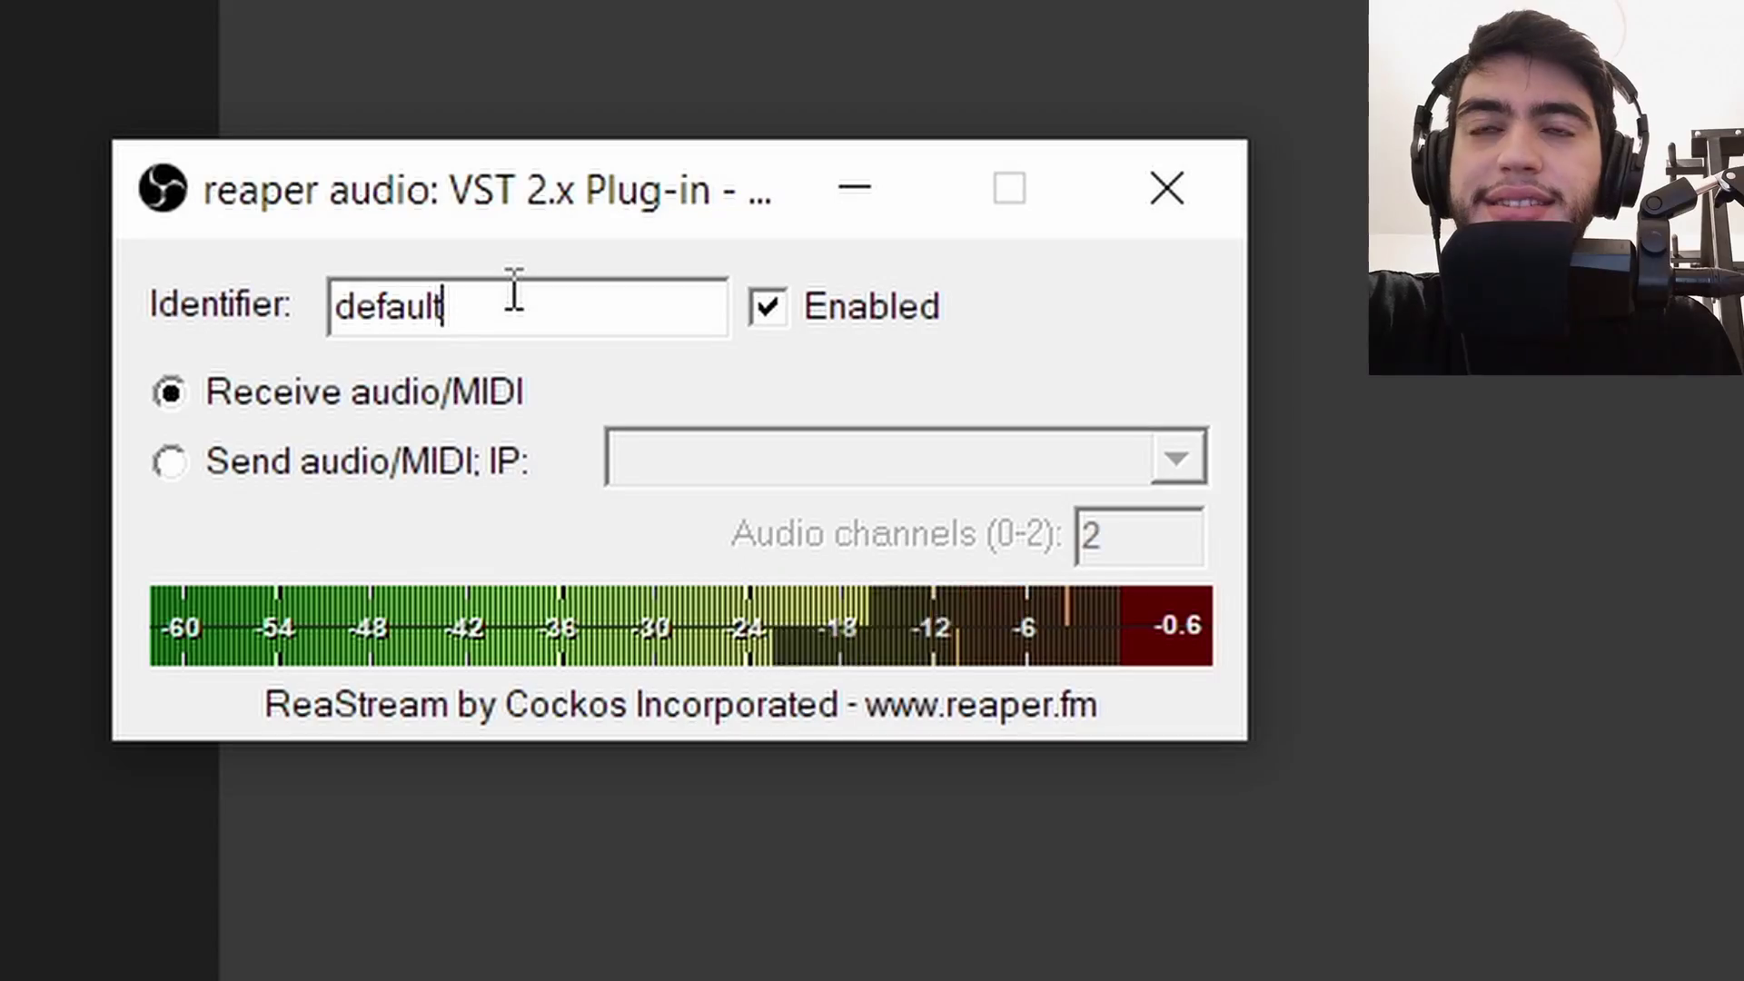
pyautogui.press('BackSpace')
pyautogui.press('BackSpace')
pyautogui.press('BackSpace')
pyautogui.press('BackSpace')
pyautogui.press('BackSpace')
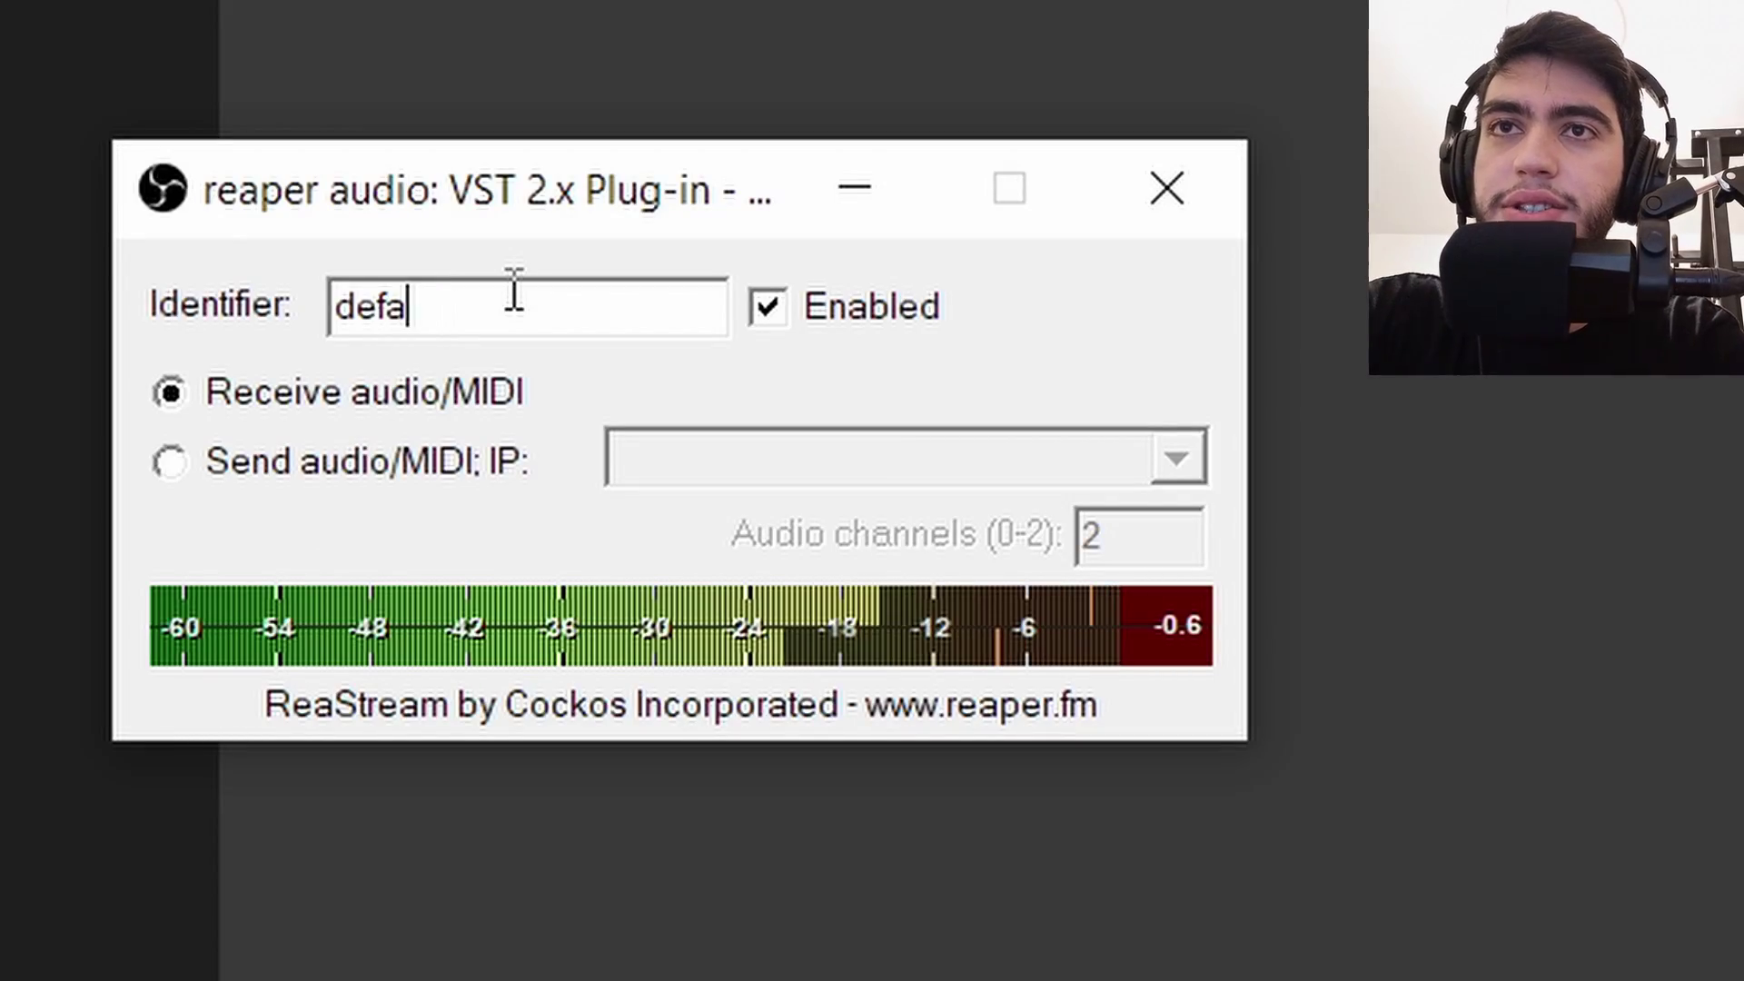
pyautogui.press('BackSpace')
pyautogui.write('an')
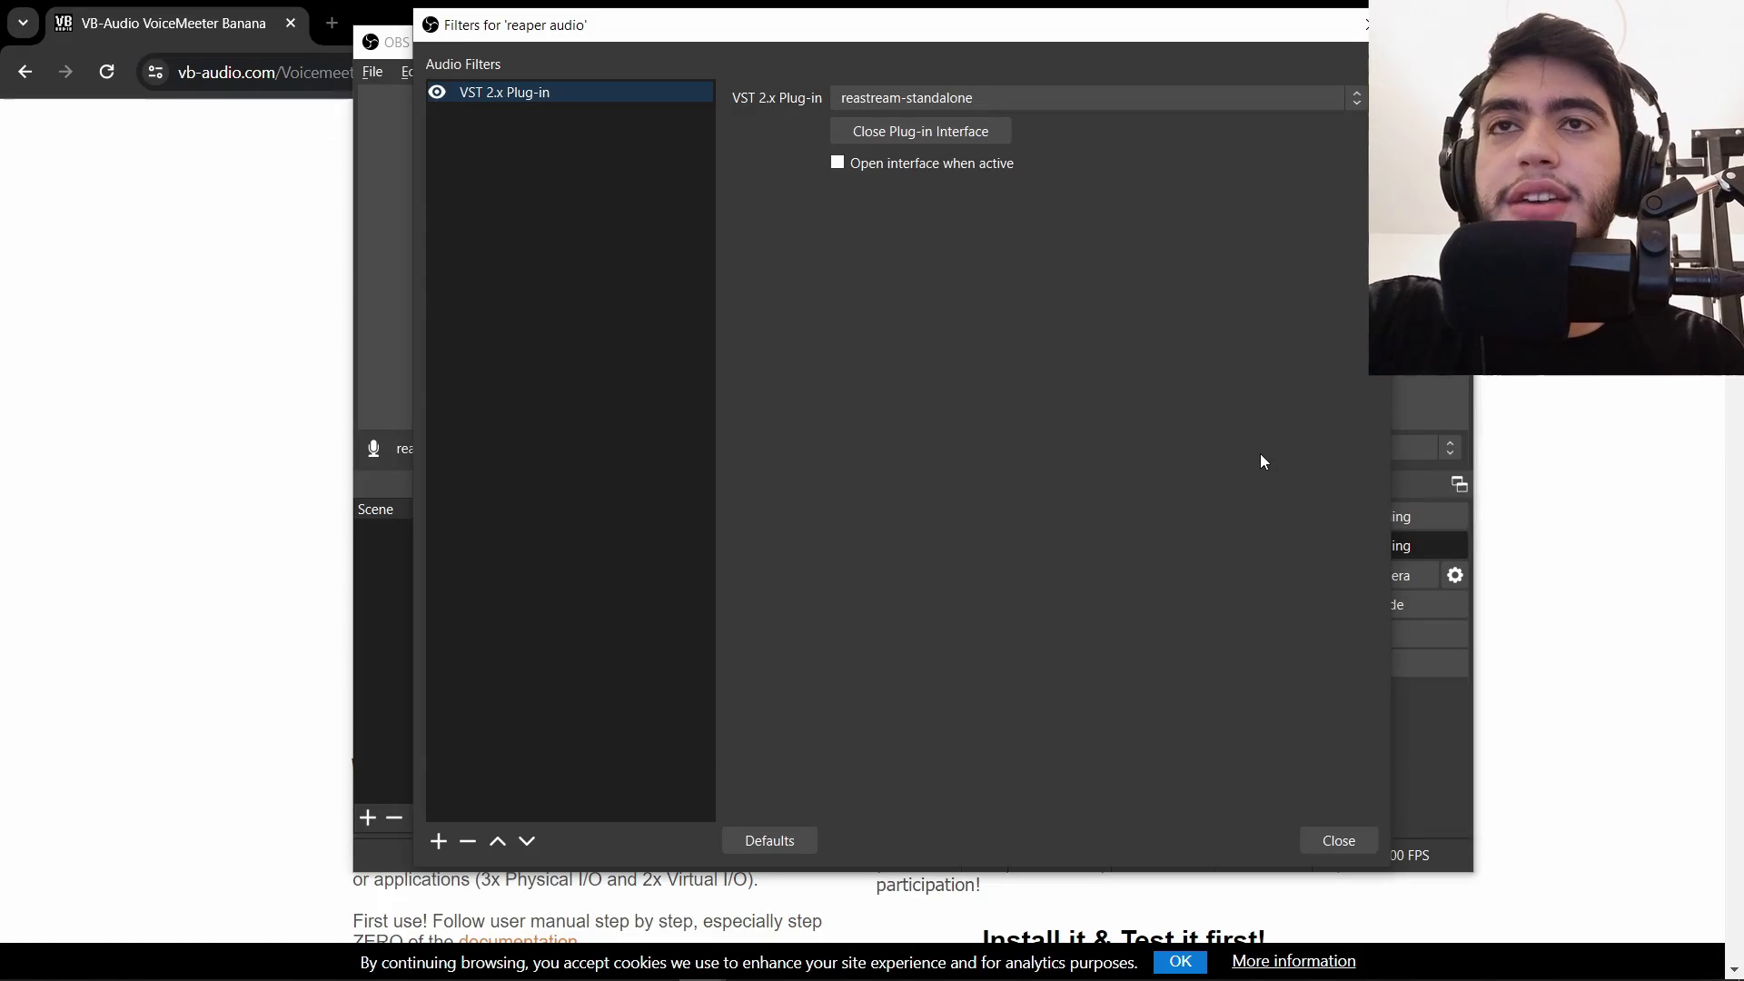
# Switch to REAPER and set the identifier of the Master Track's ReaStream to "dan".
pyautogui.hotkey('alt', 'Tab')
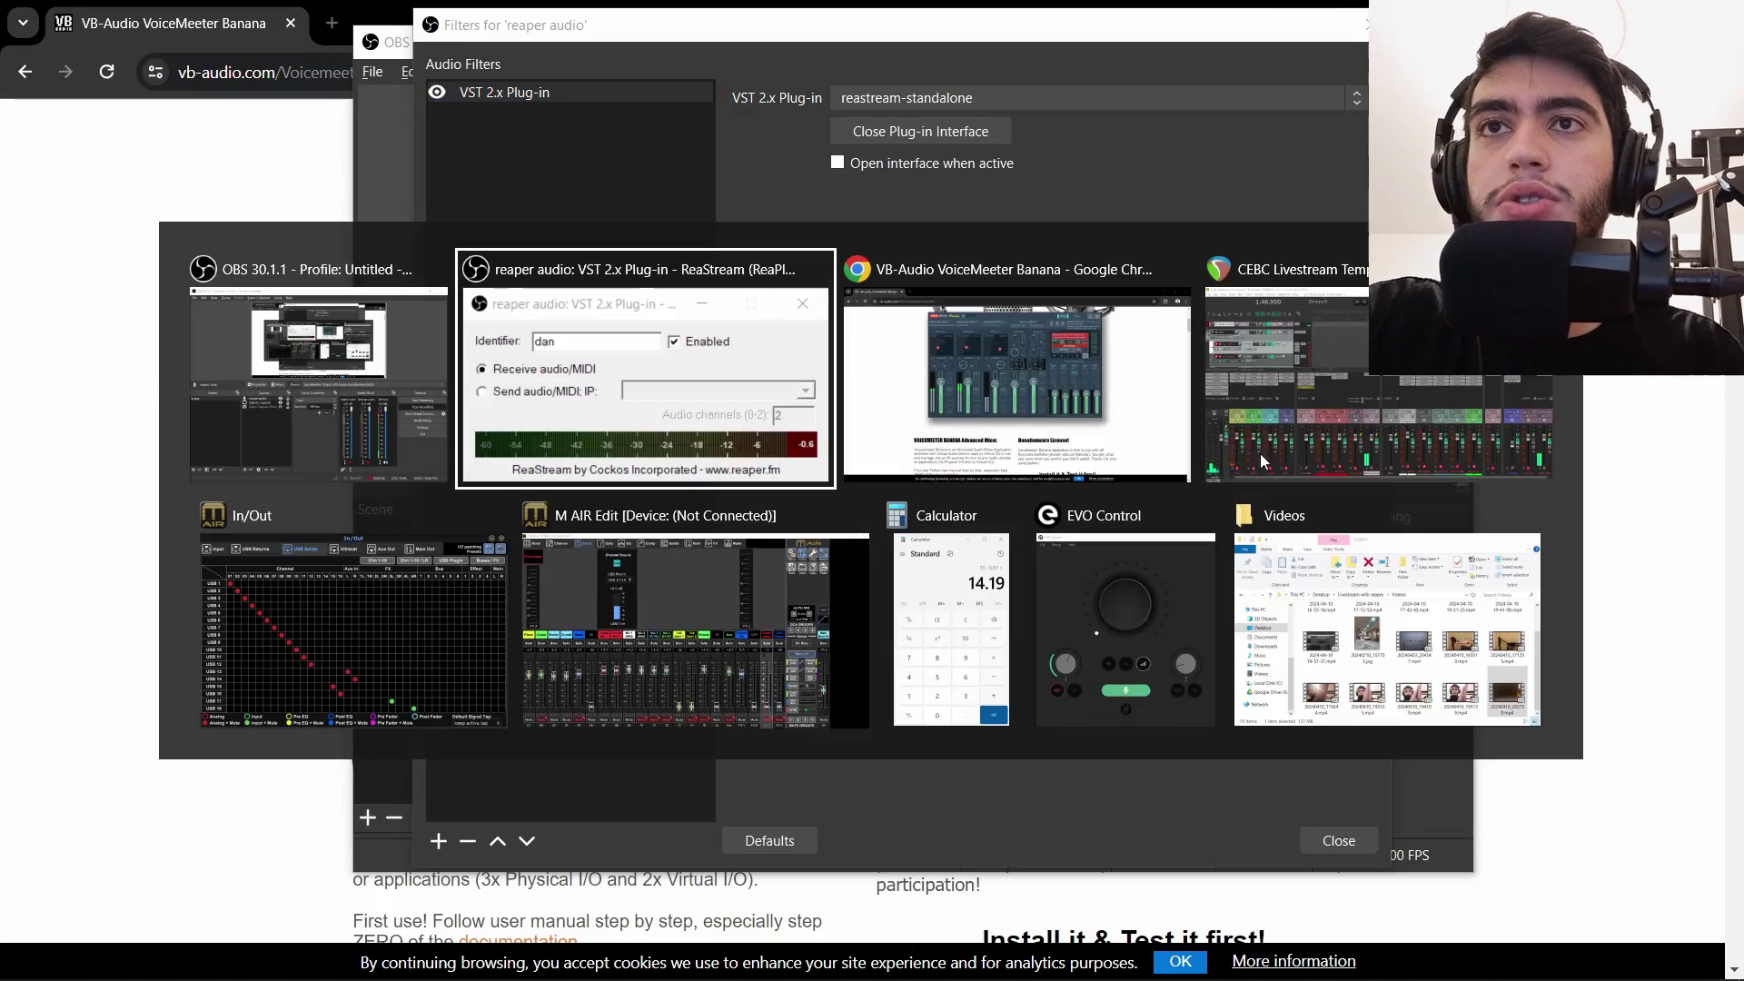
pyautogui.click(1322, 405)
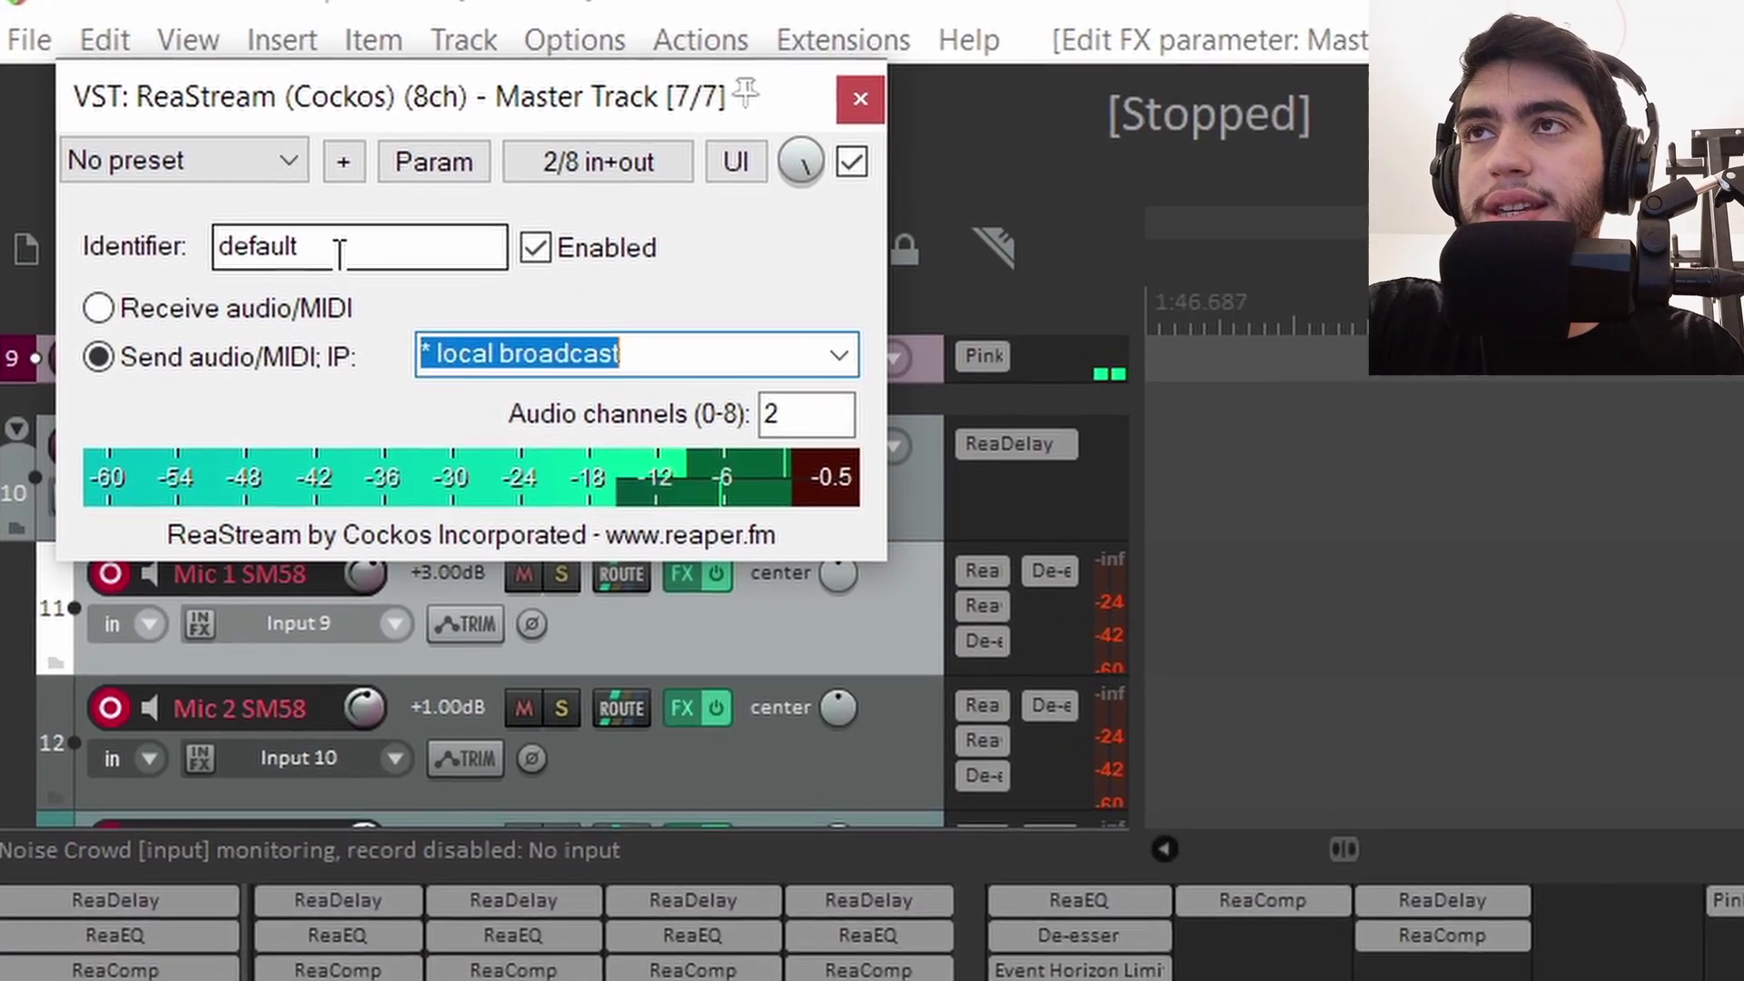
pyautogui.moveTo(168, 135); pyautogui.dragTo(36, 137)
pyautogui.write('dan')
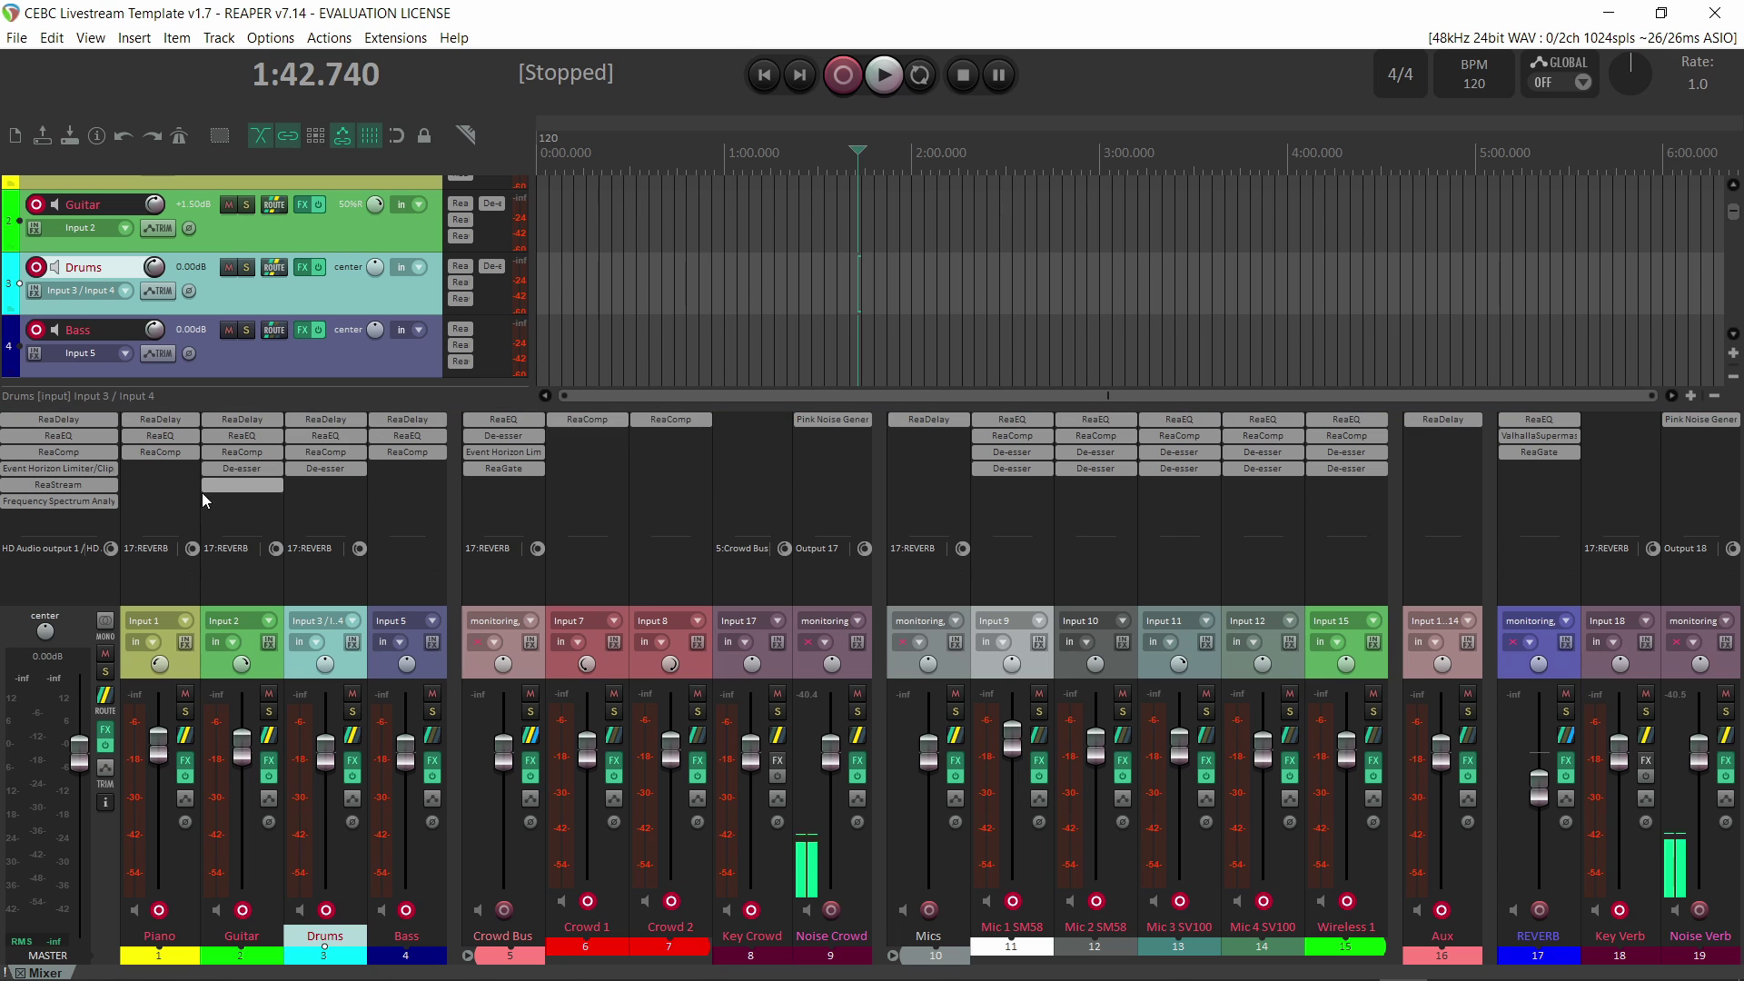
# Duplicate the ReaStream effect on the Master track and set the copy's send IP to 169.256.195.125.
pyautogui.click(62, 495)
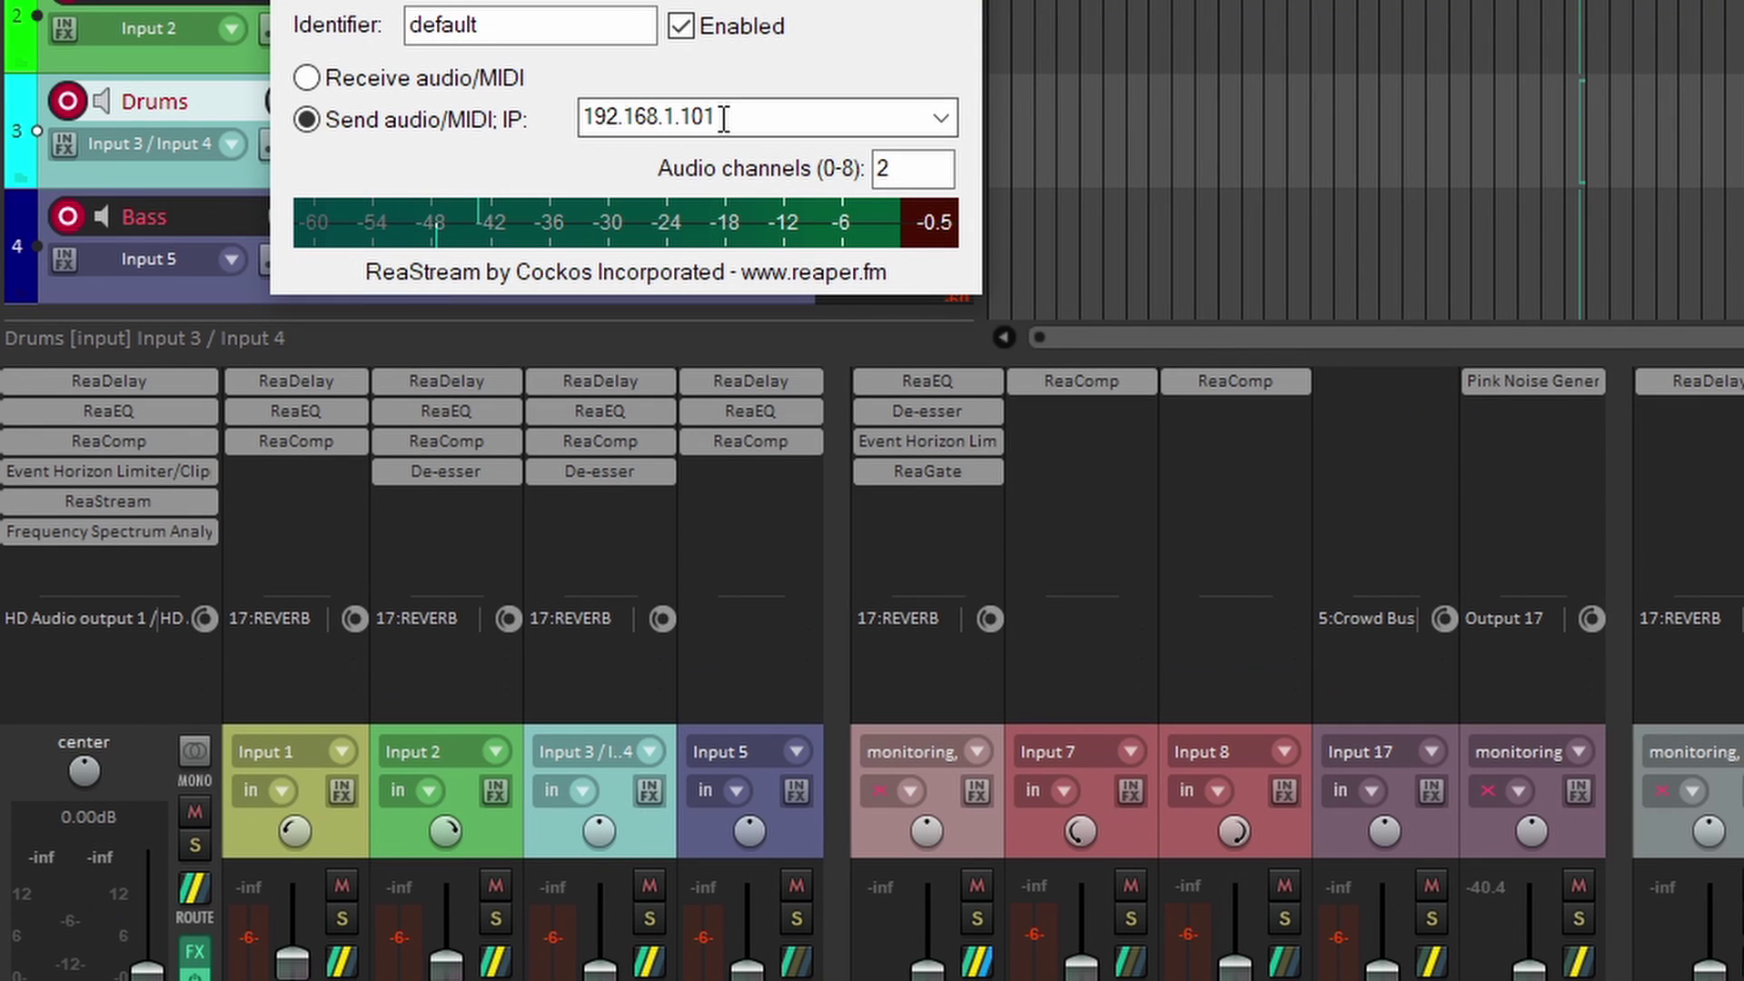
pyautogui.doubleClick(650, 125)
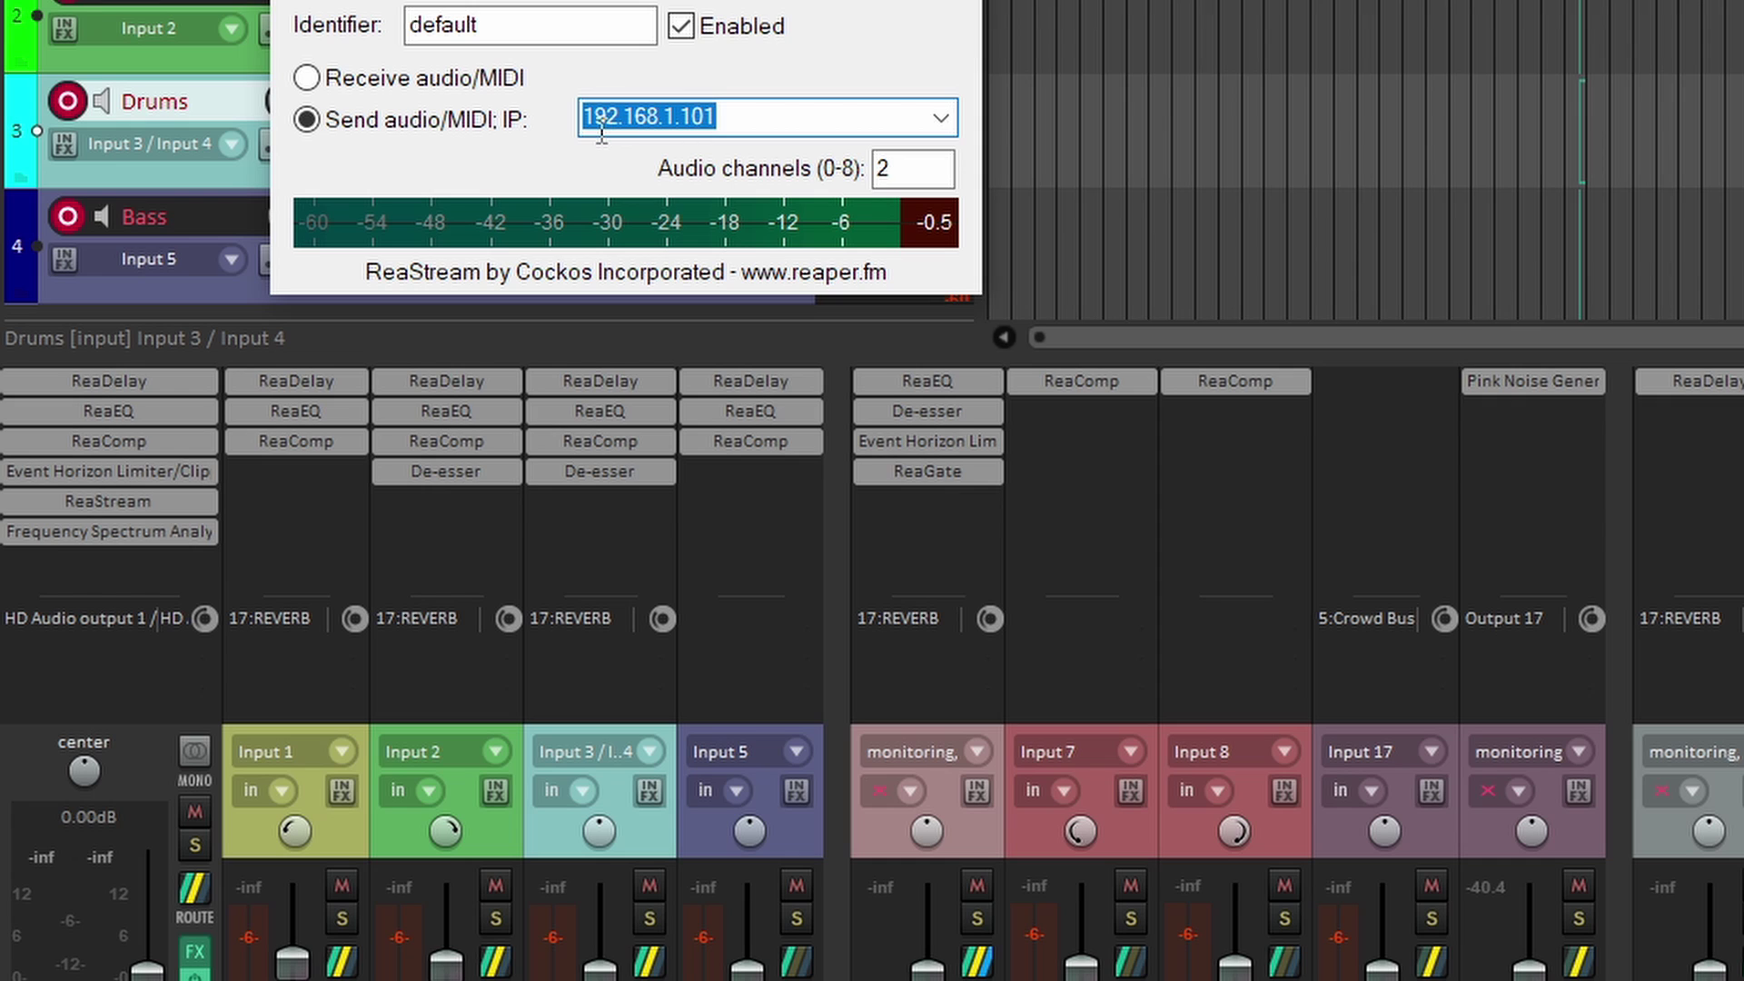
pyautogui.moveTo(126, 498); pyautogui.dragTo(125, 555)
pyautogui.click(125, 559)
pyautogui.doubleClick(644, 170)
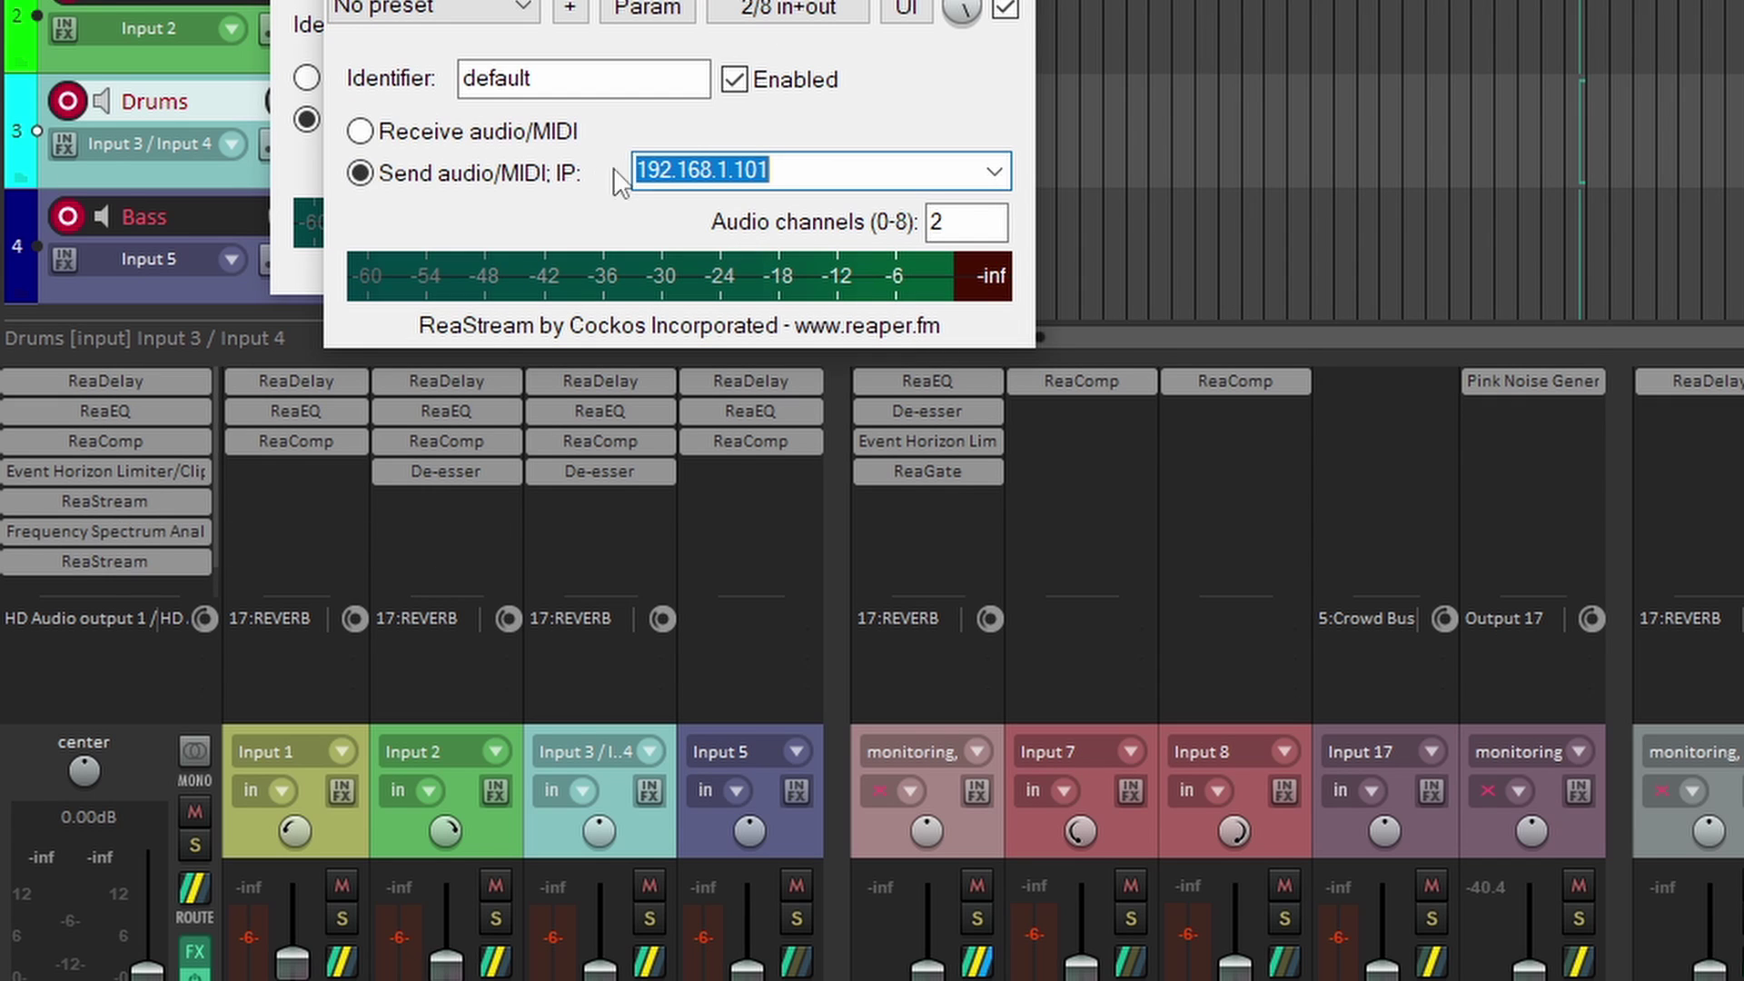
pyautogui.write('1')
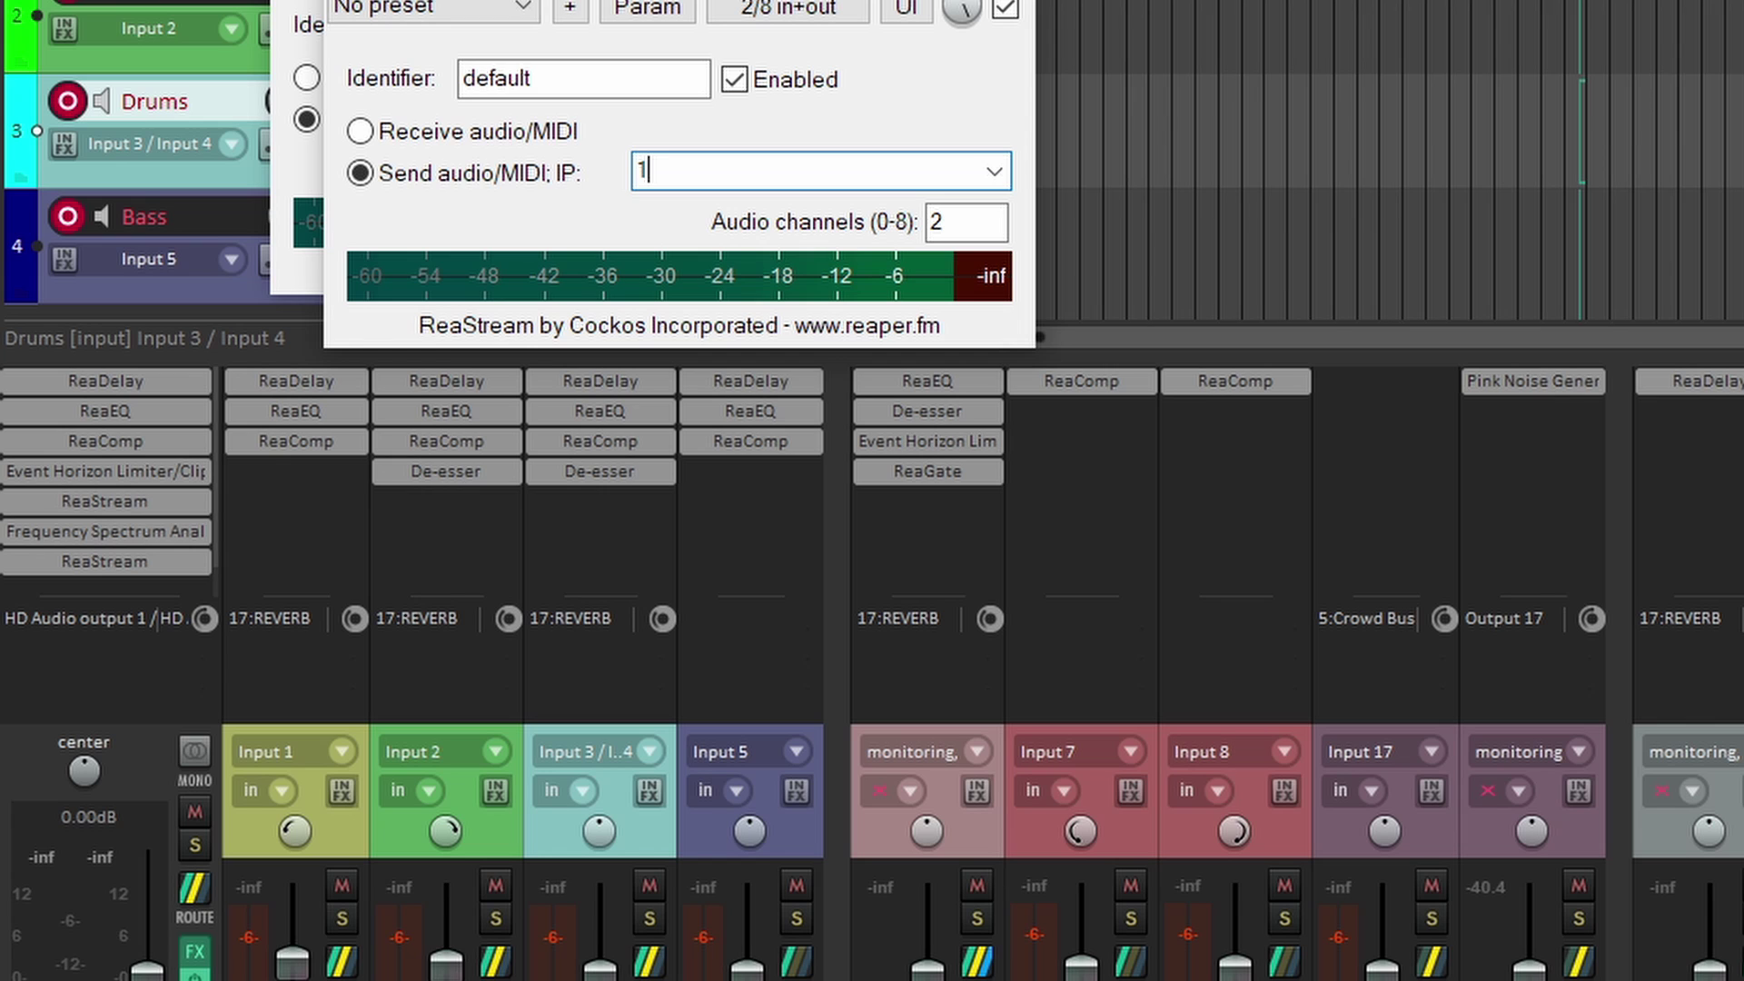
pyautogui.write('69.256.195')
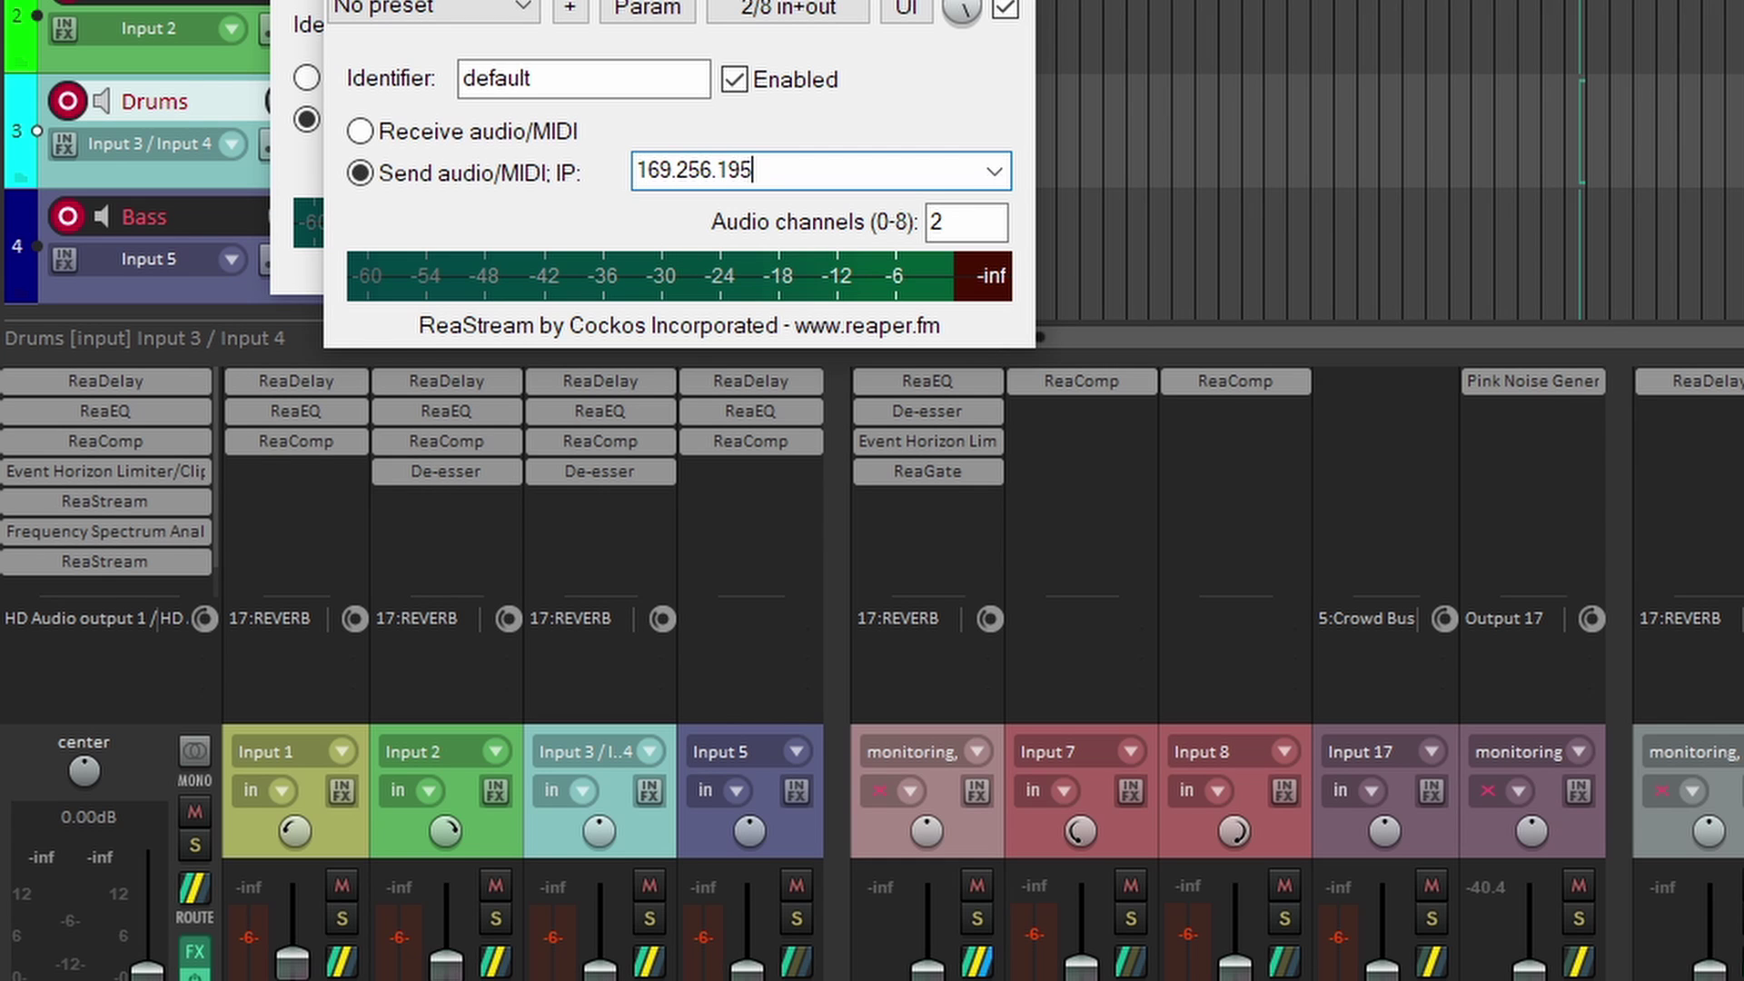
pyautogui.write('.125')
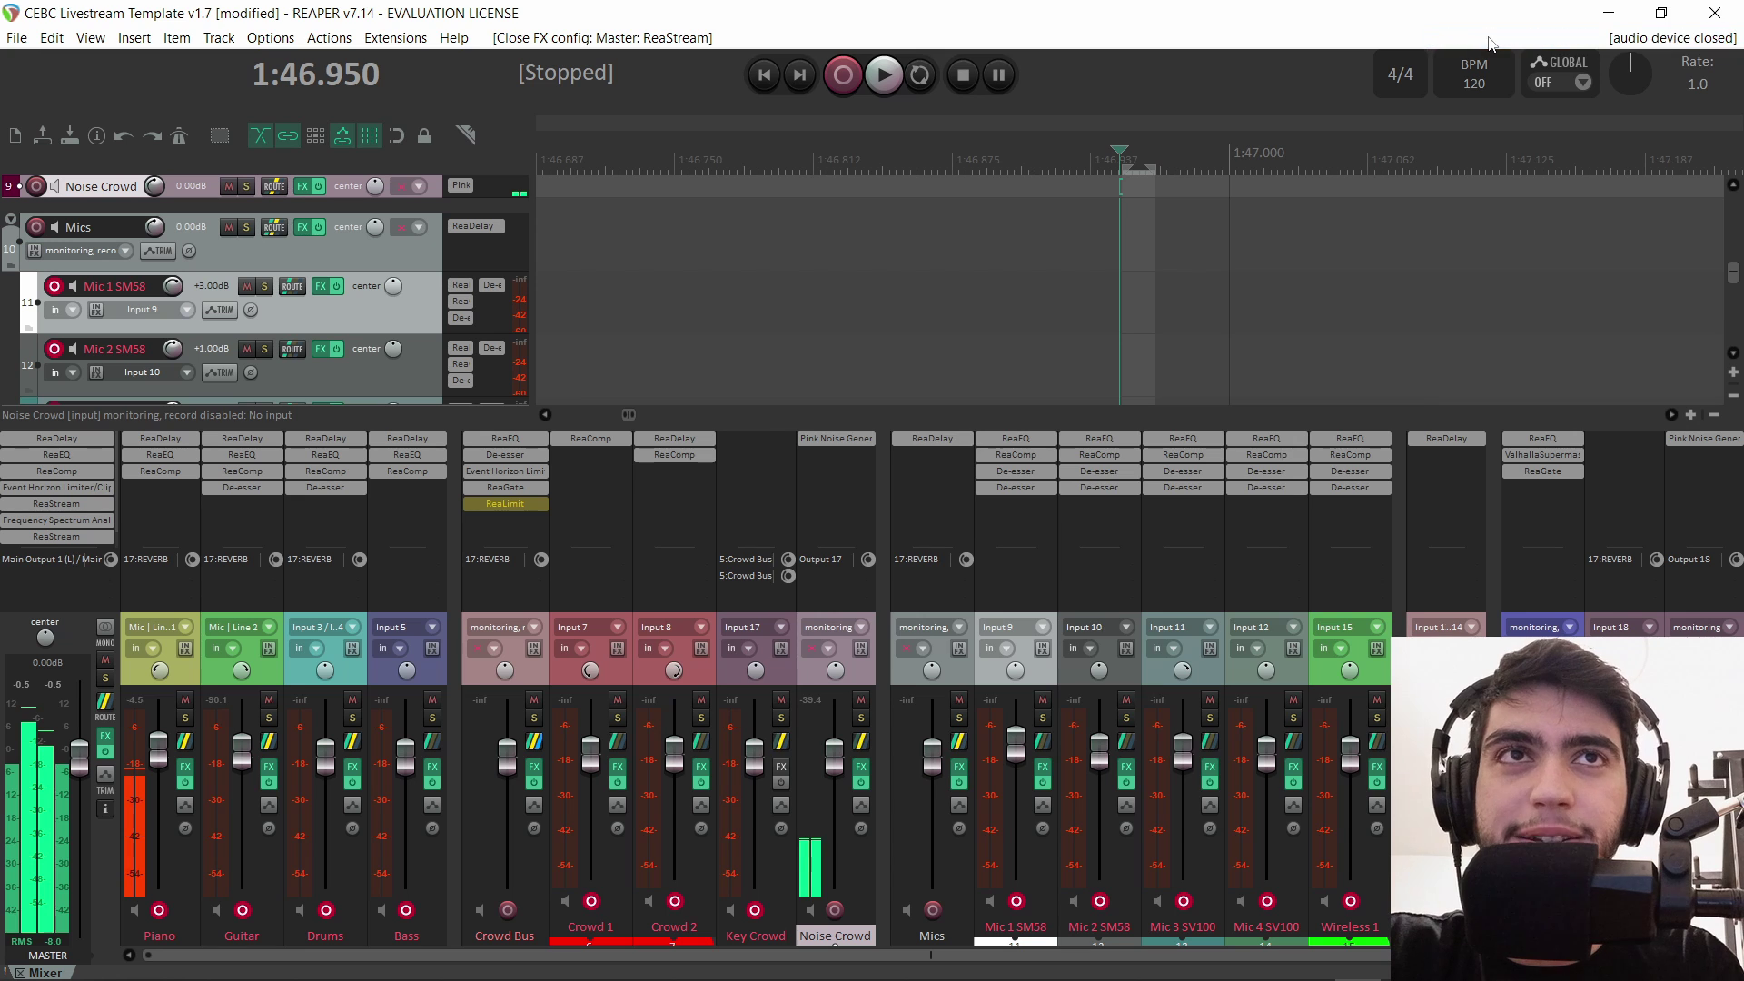
# In the Control/OSC/web preferences, add a web browser interface with fancier.html as default interface and select its access URL.
pyautogui.click(1673, 38)
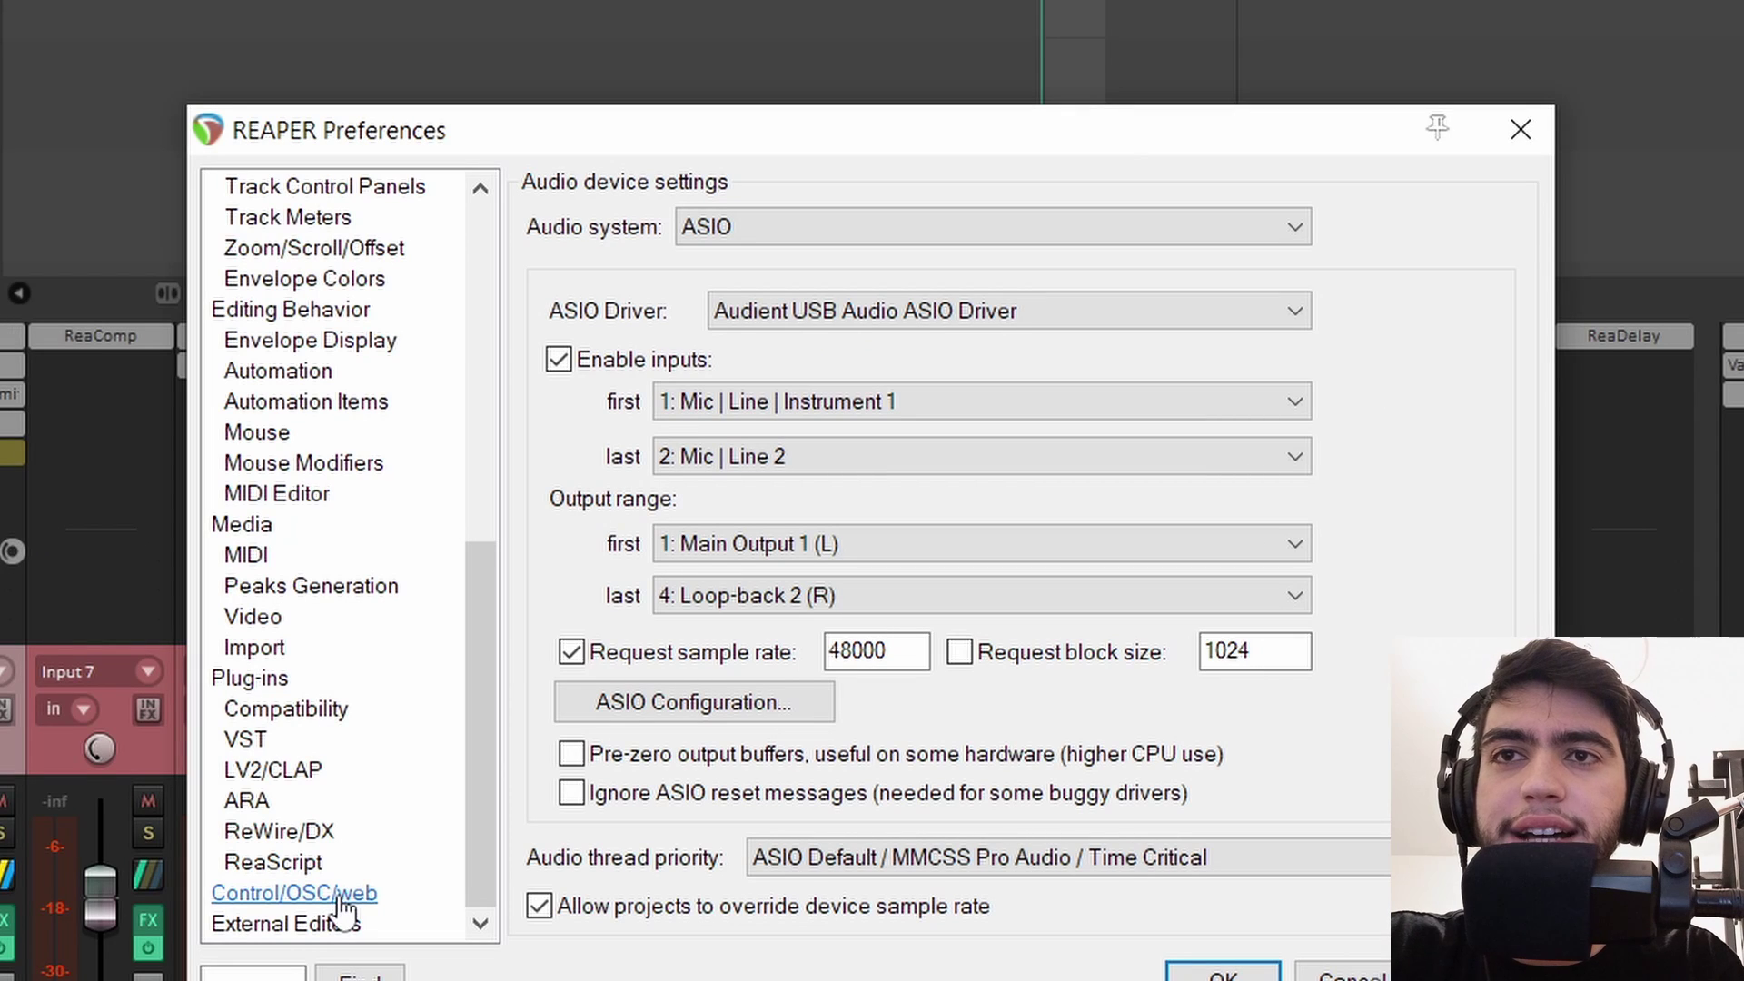
pyautogui.click(289, 900)
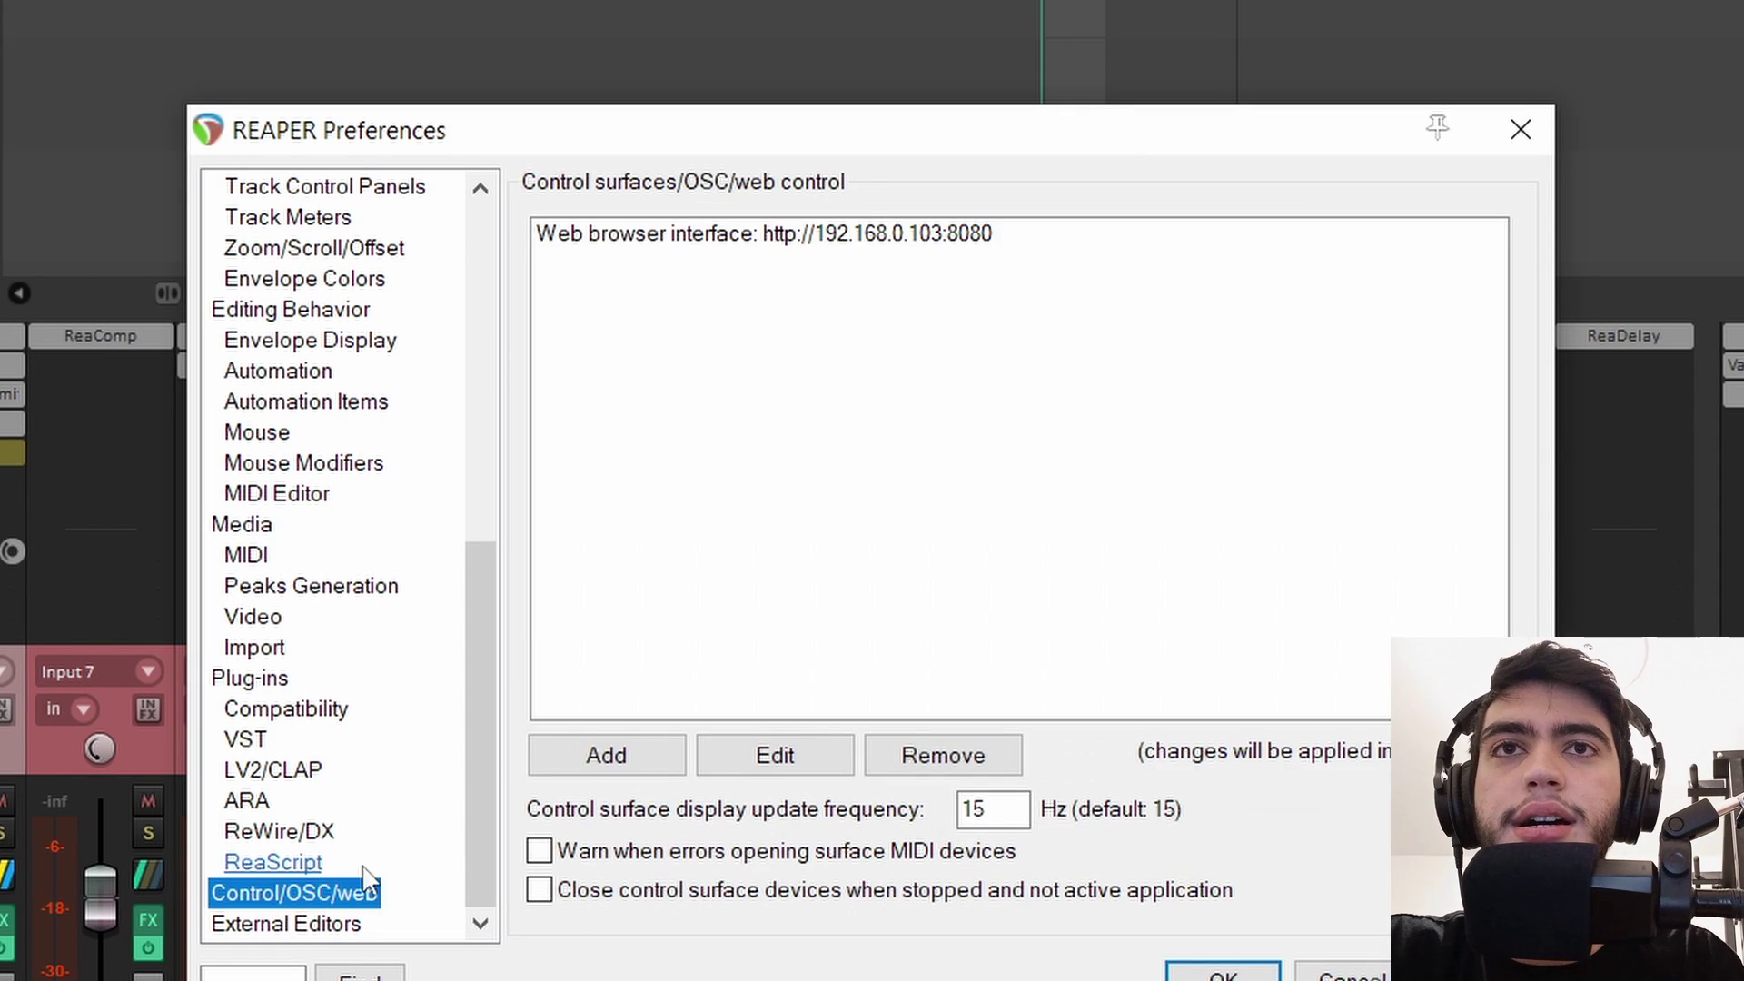
pyautogui.click(642, 769)
pyautogui.click(506, 81)
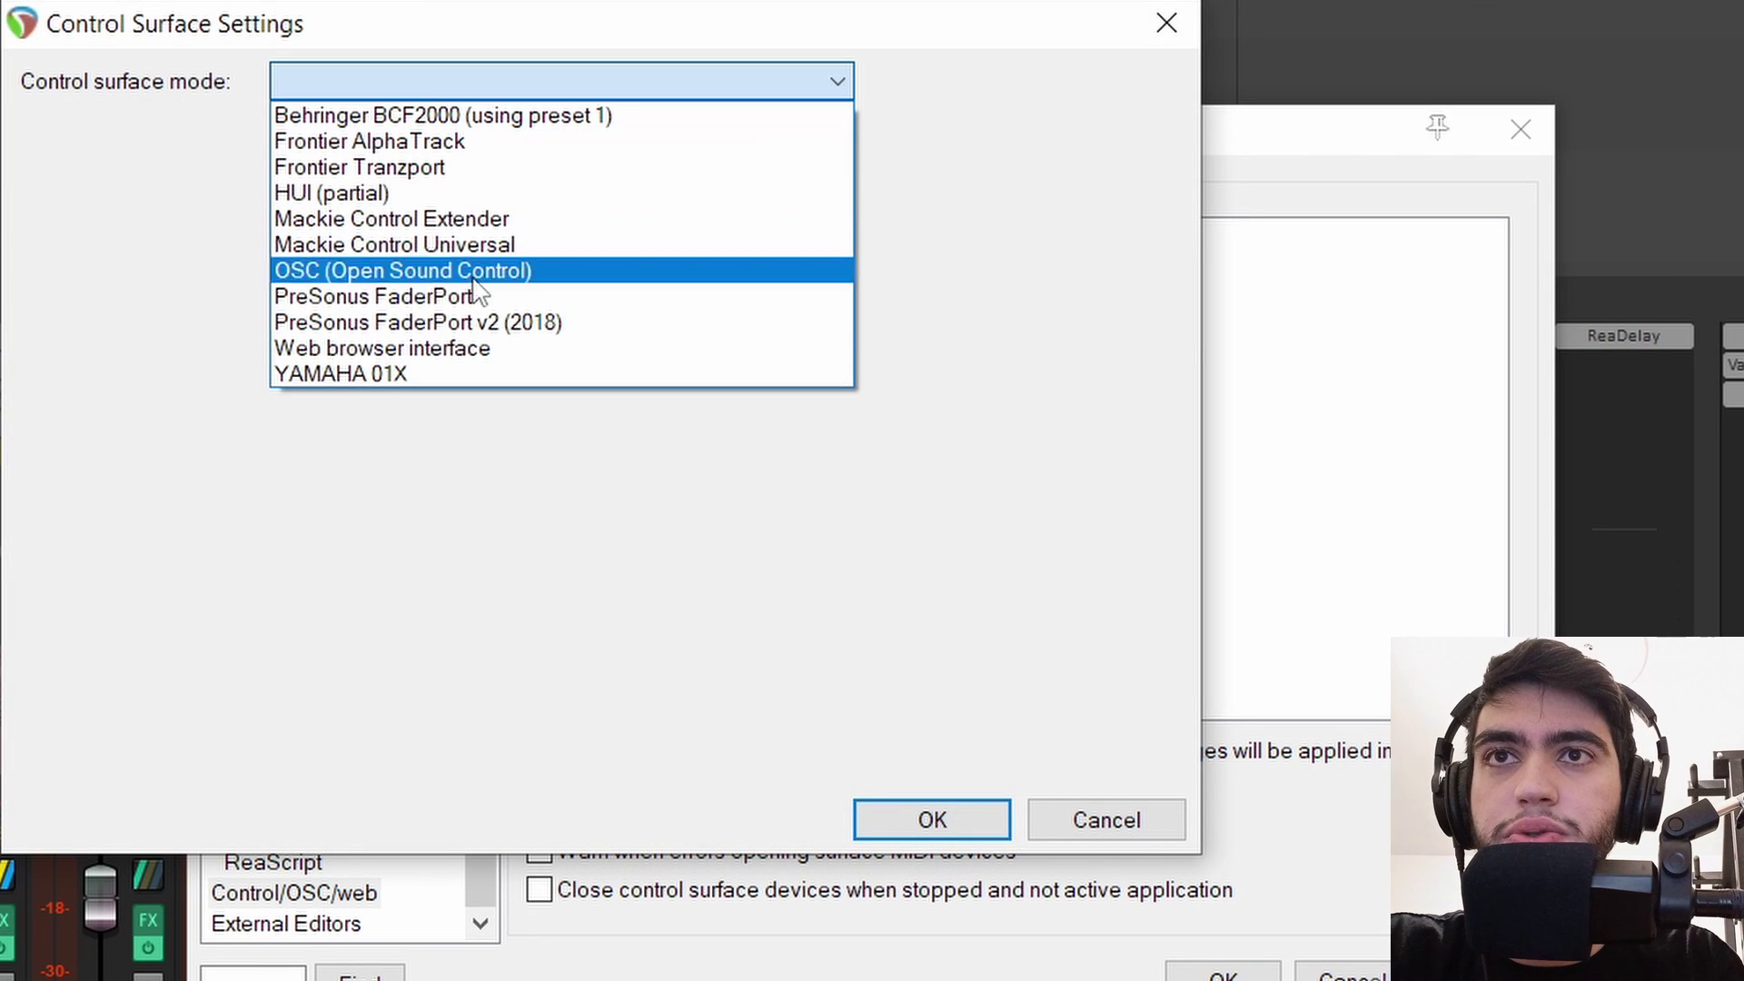
pyautogui.click(479, 351)
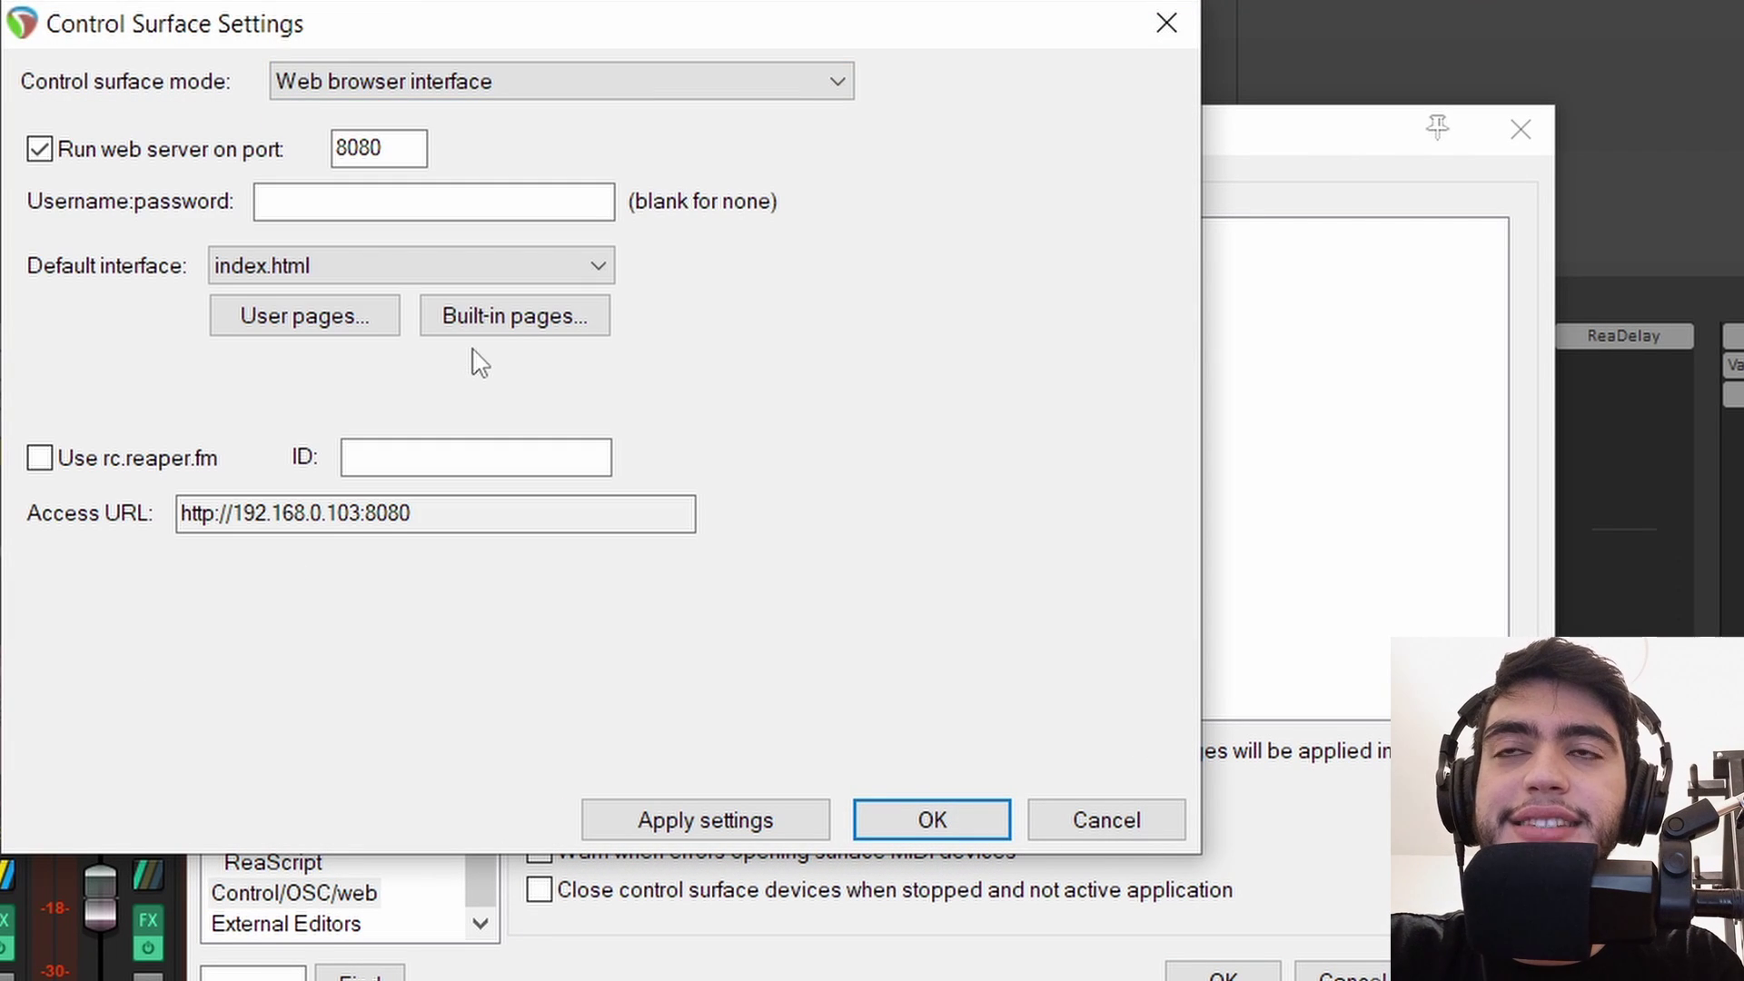
pyautogui.click(291, 266)
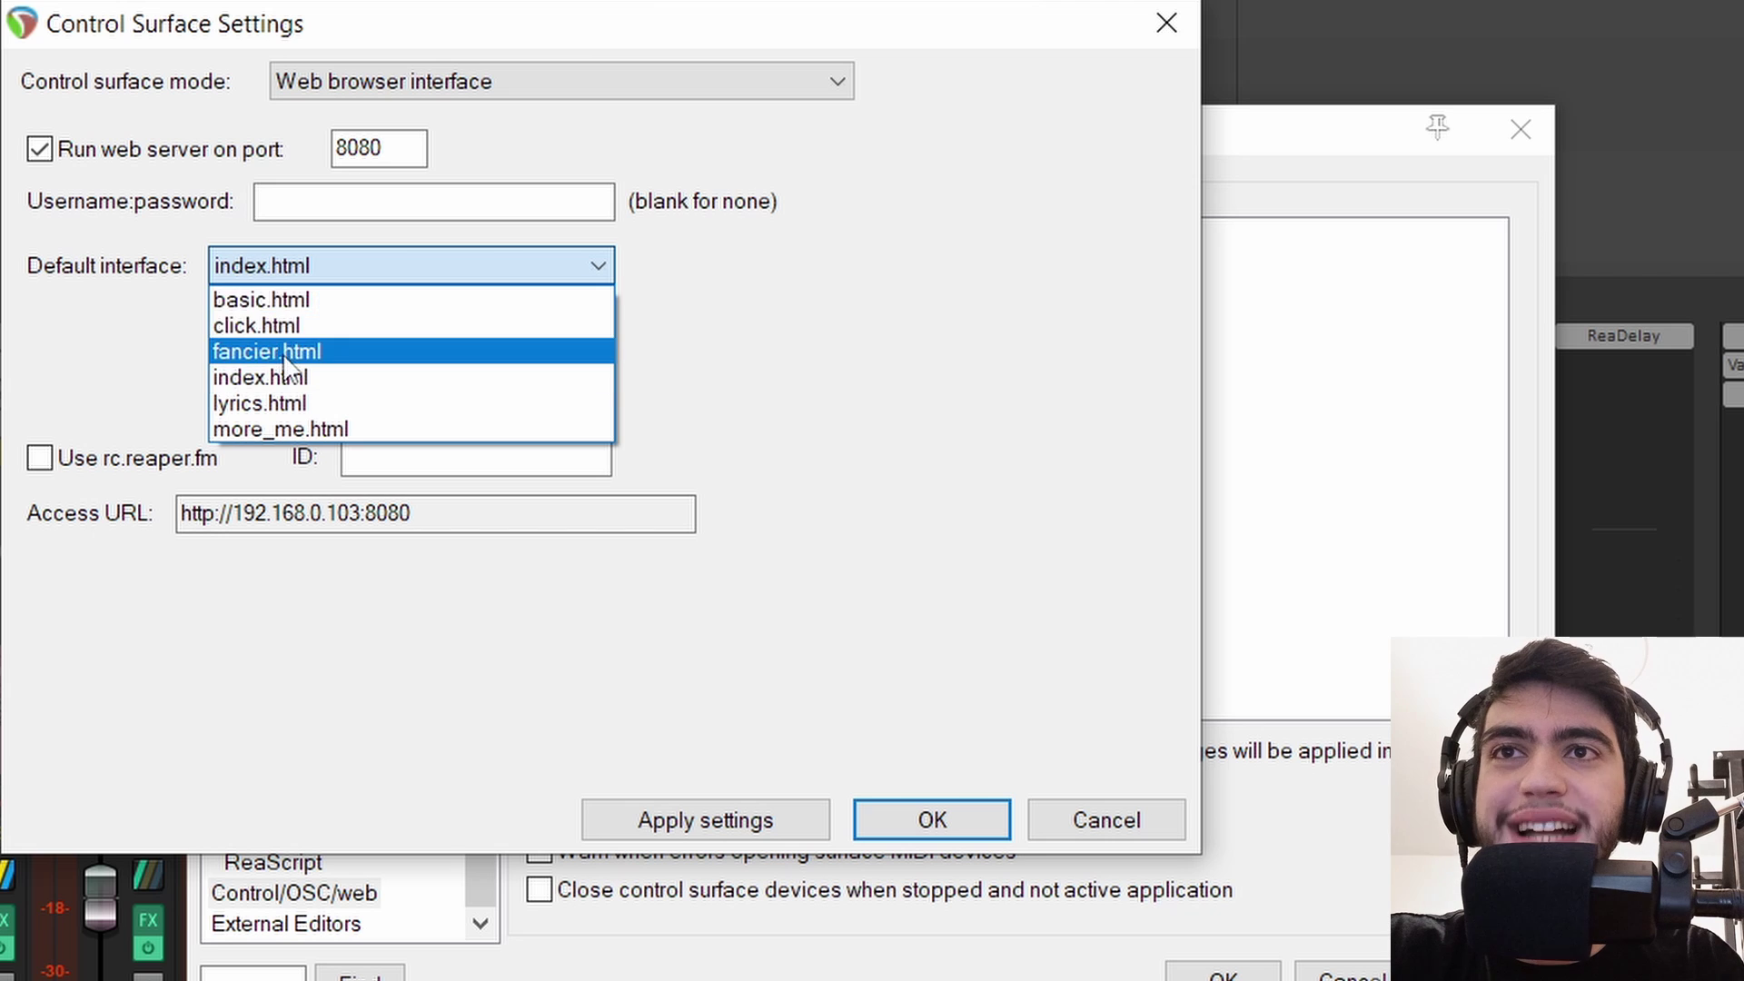
pyautogui.click(285, 351)
pyautogui.moveTo(445, 514); pyautogui.dragTo(173, 498)
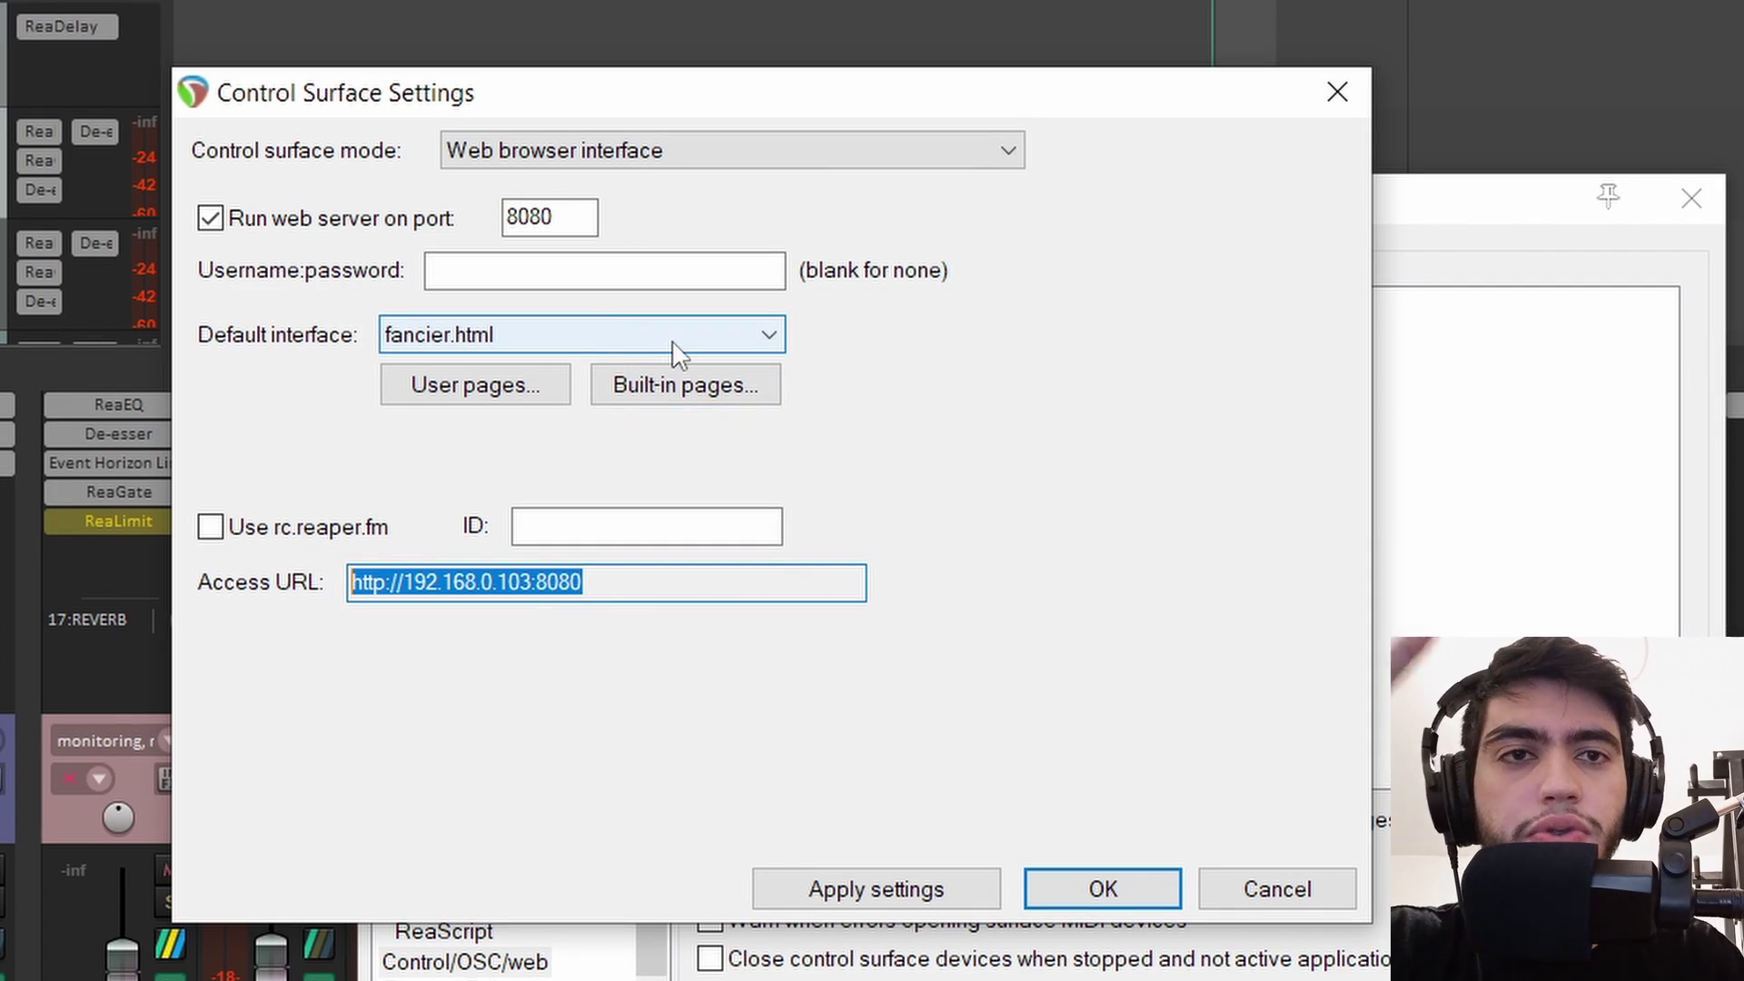
# Try more_me.html as the web interface's default page, with the web server on port 8081.
pyautogui.click(559, 217)
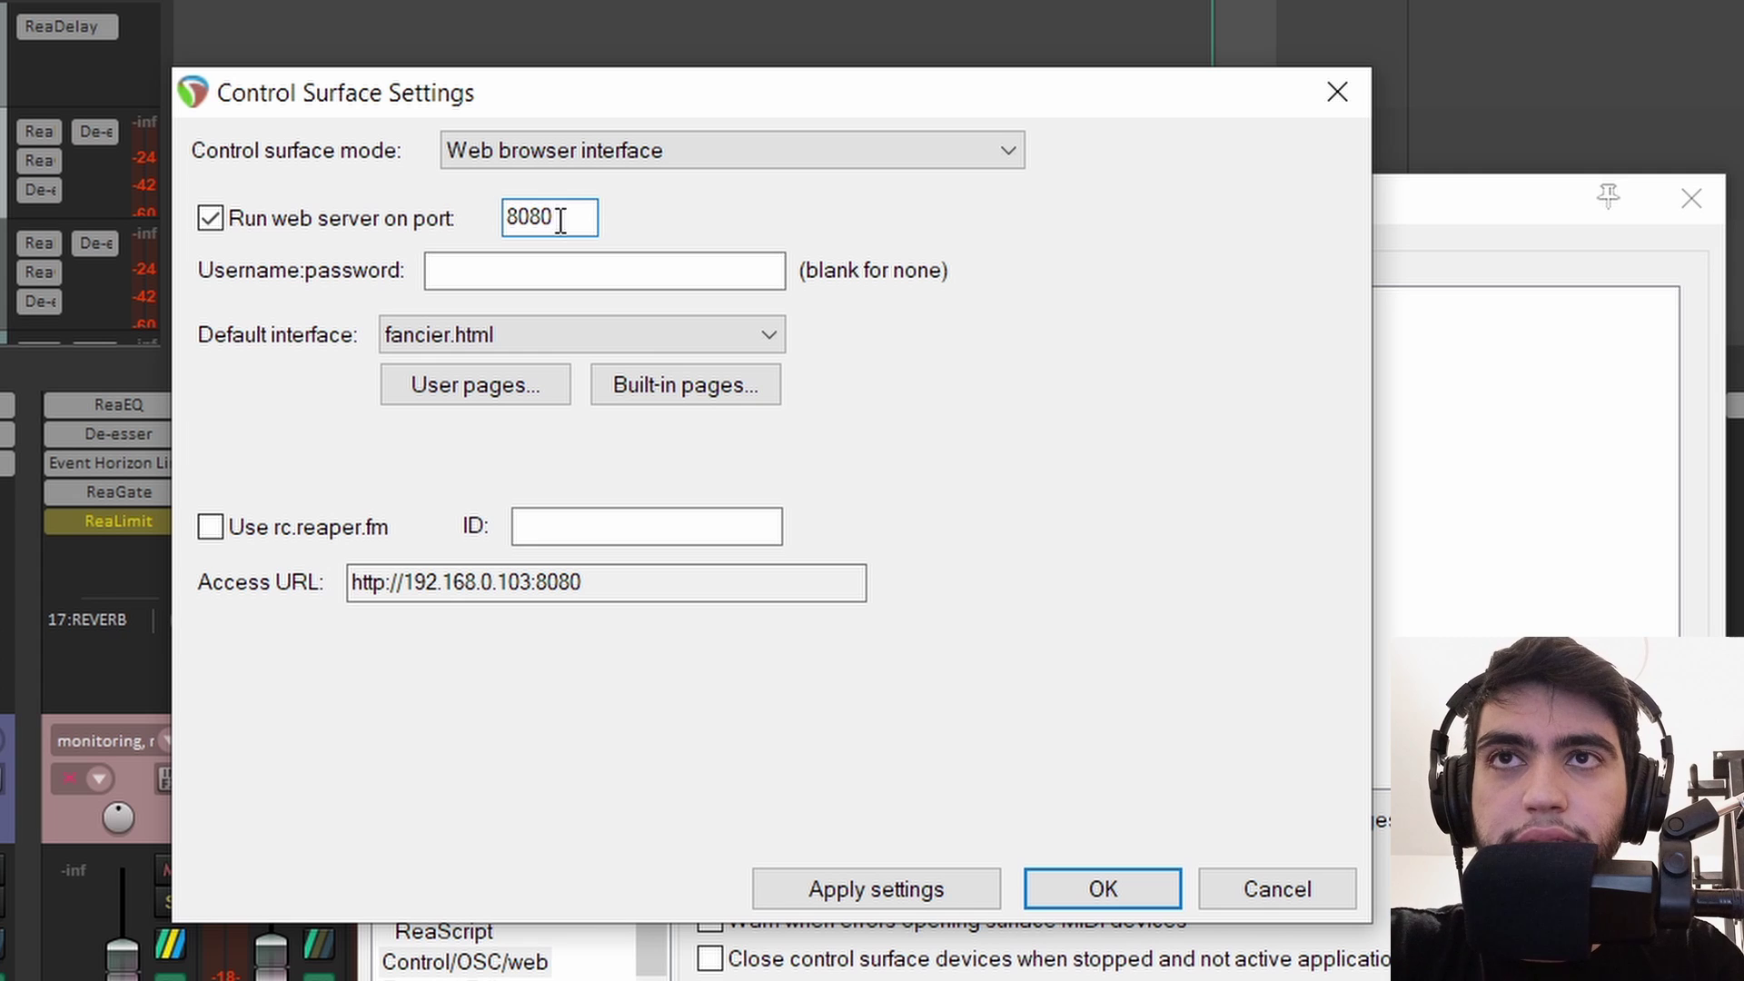
pyautogui.click(636, 335)
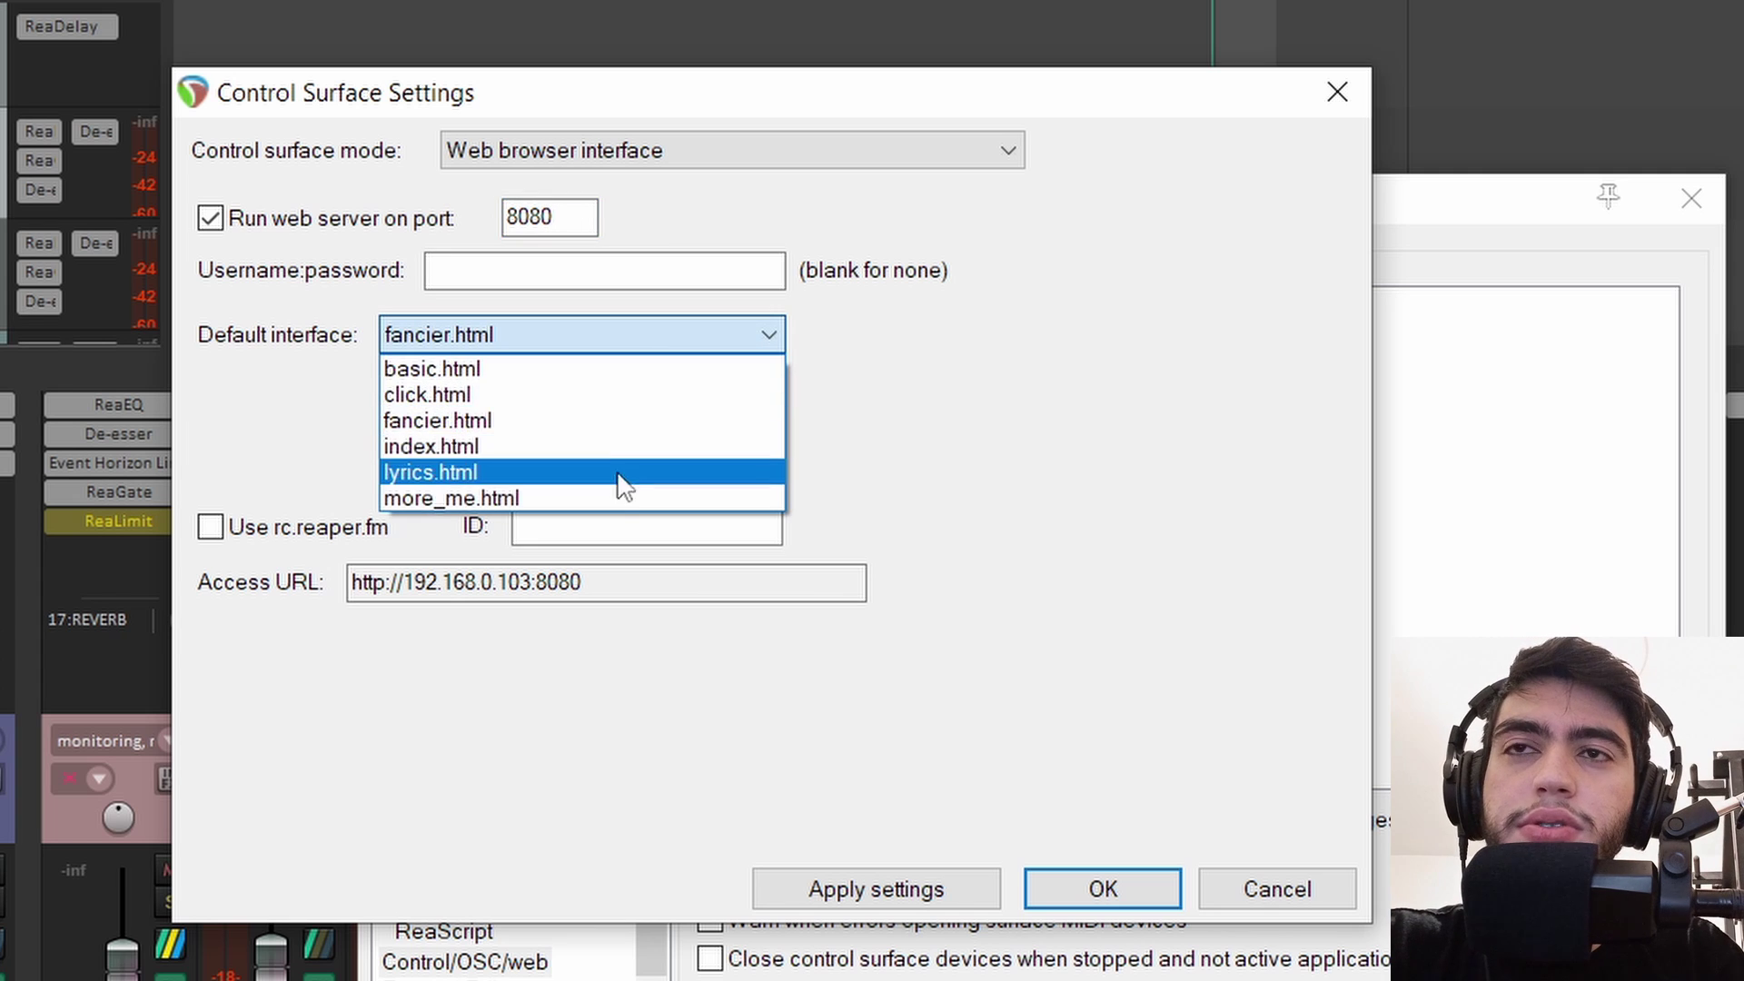
pyautogui.click(617, 499)
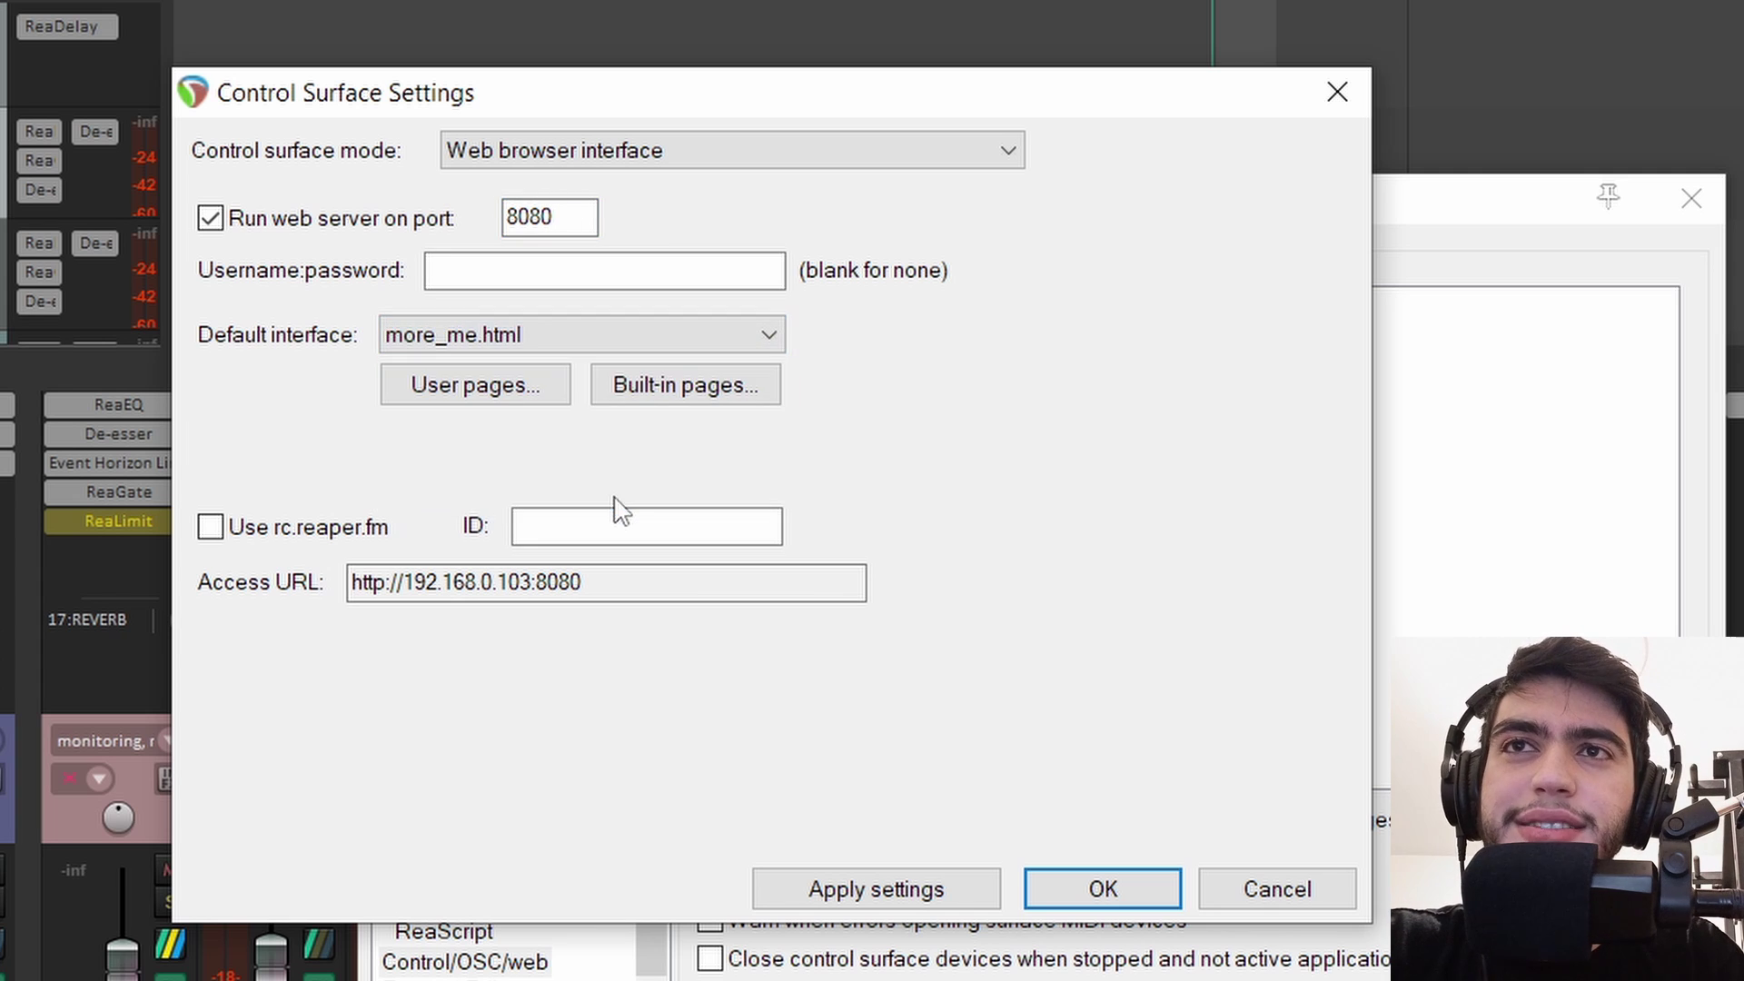
pyautogui.click(577, 210)
pyautogui.press('BackSpace')
pyautogui.write('1')
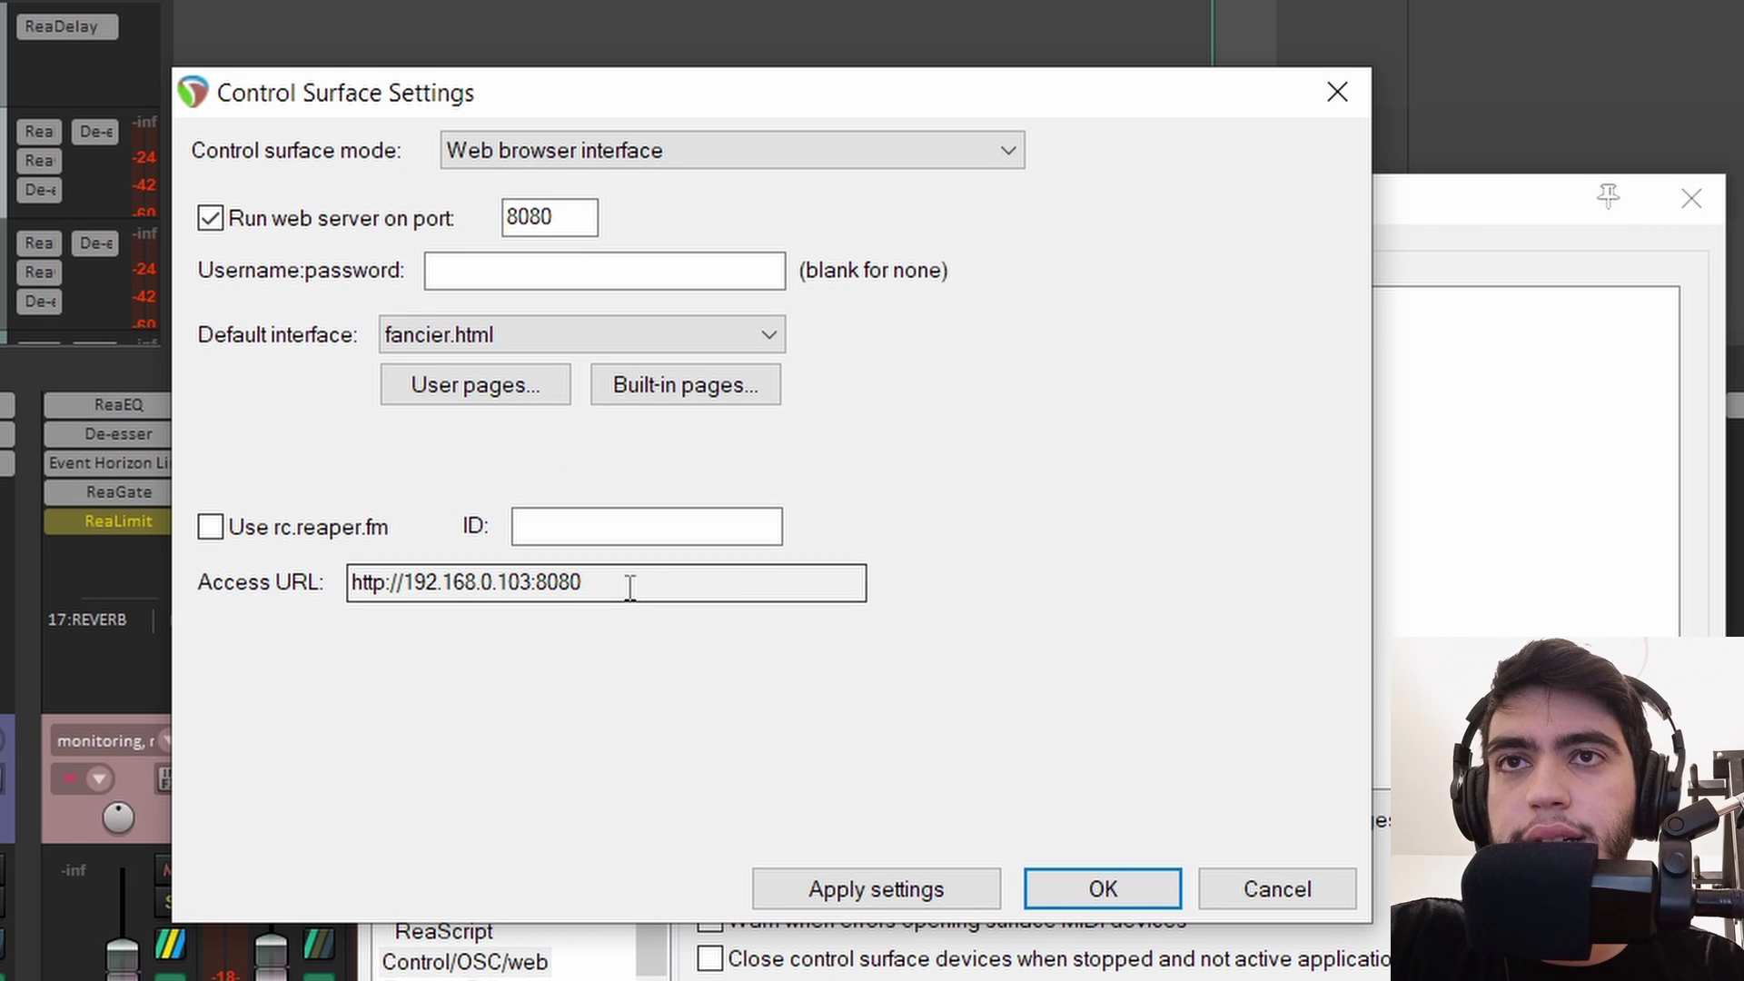
# Apply the web browser interface settings with fancier.html on port 8080 and accept the control surface.
pyautogui.click(877, 890)
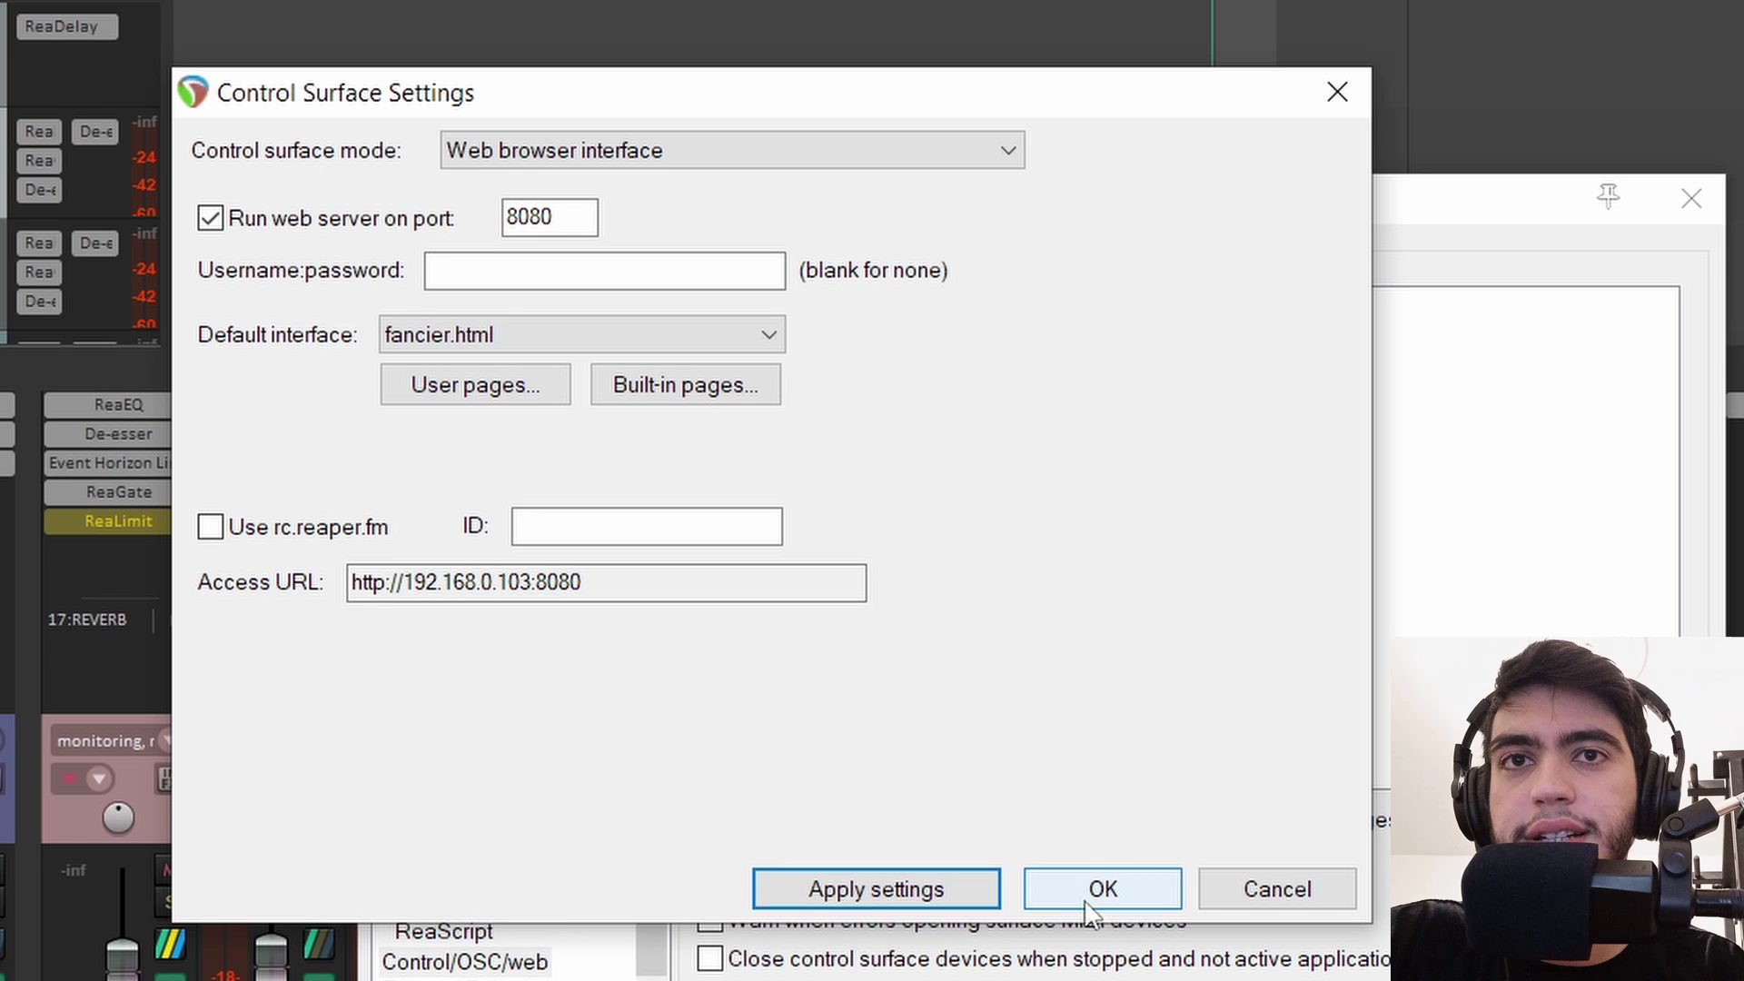
pyautogui.click(1084, 899)
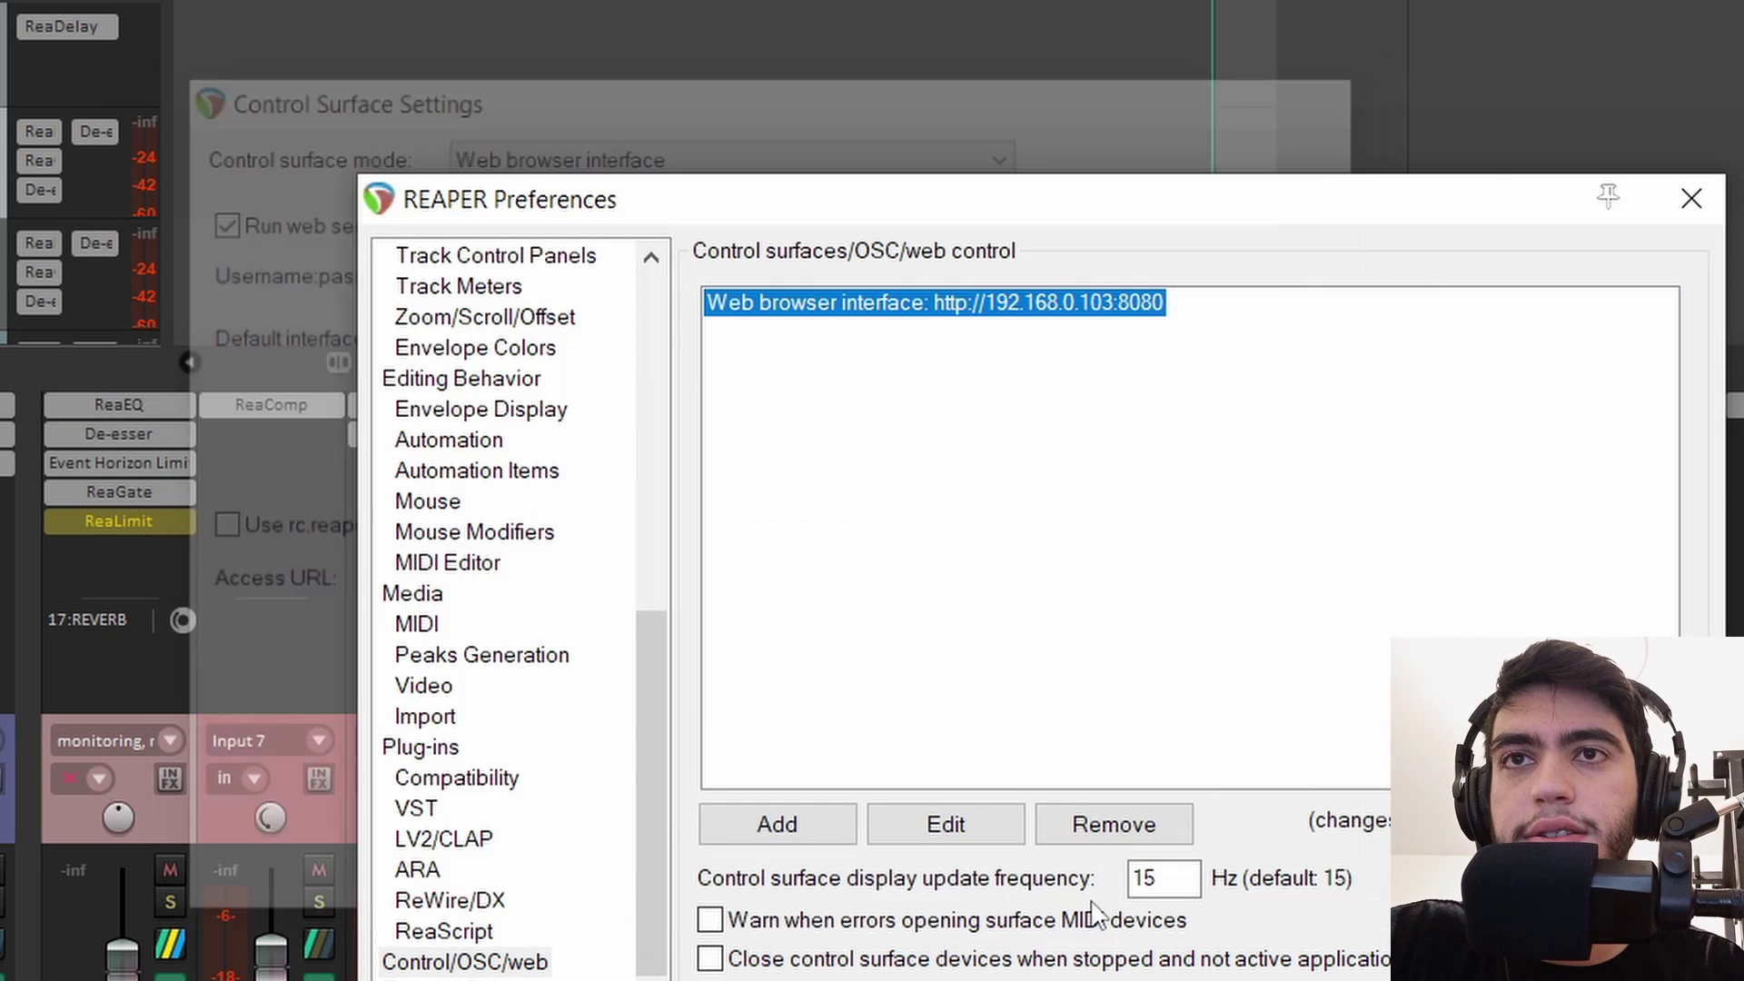
pyautogui.click(1083, 922)
# Switch to Chrome and load the web control page at 192.168.0.103:8080.
pyautogui.hotkey('alt', 'Tab')
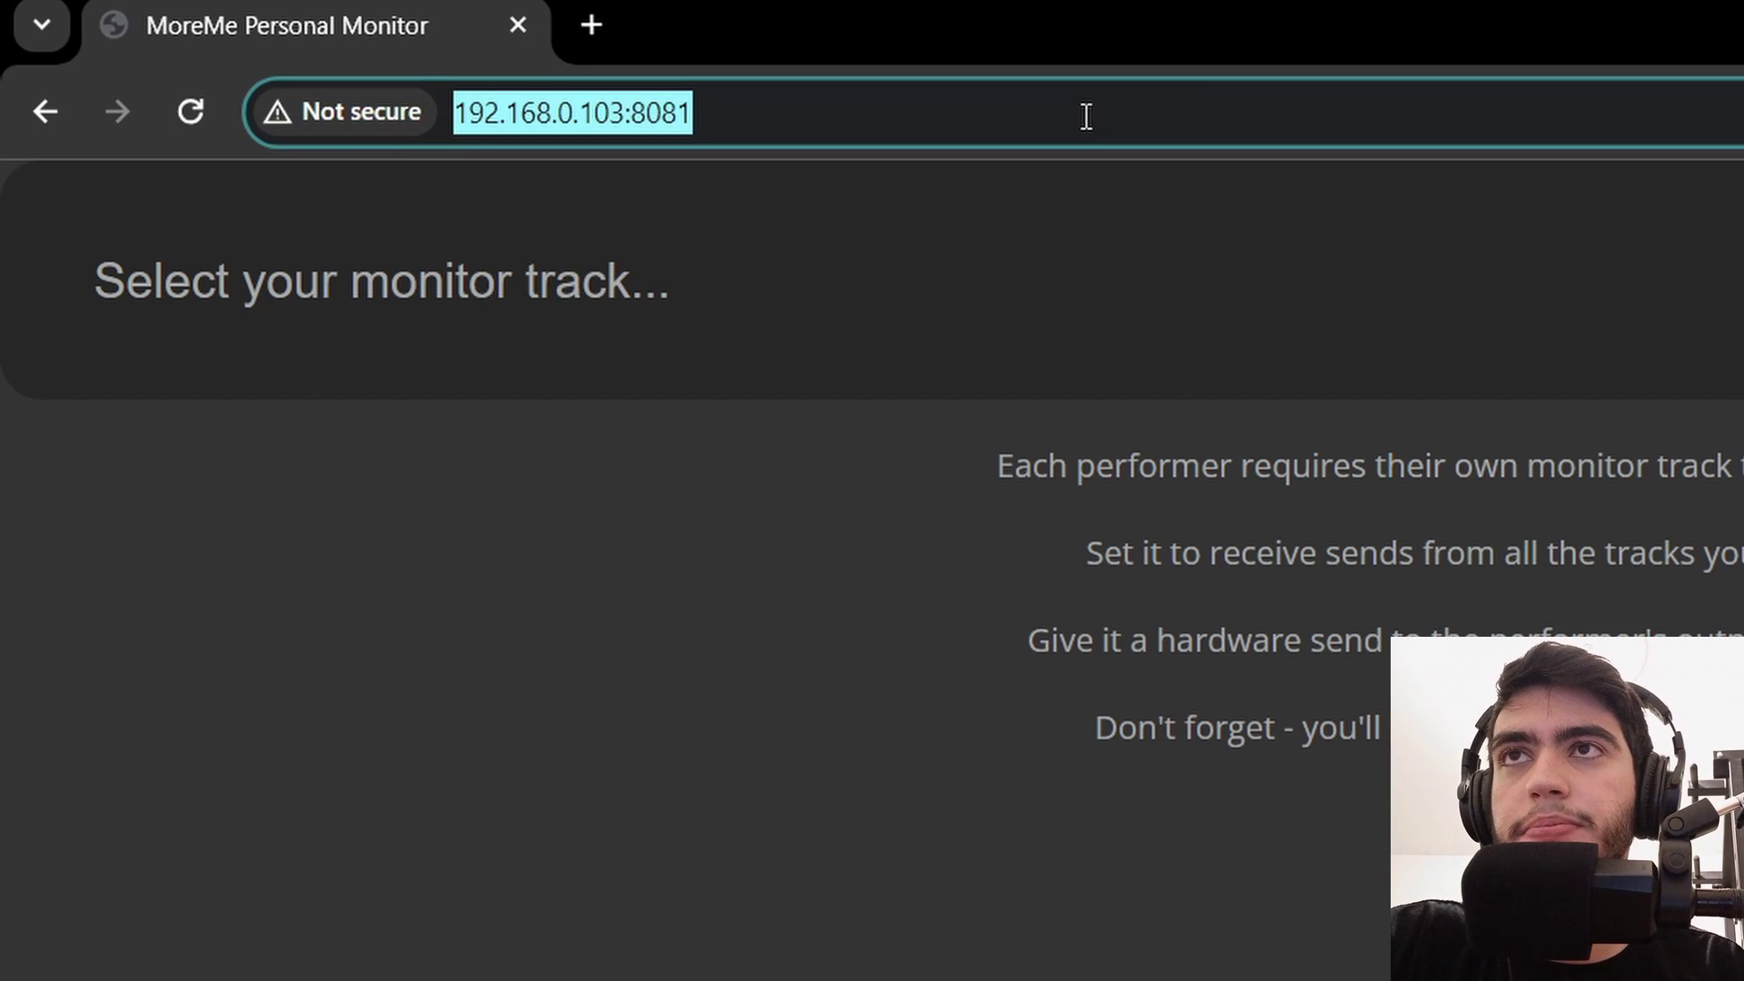
pyautogui.press('End')
pyautogui.press('BackSpace')
pyautogui.write('0')
pyautogui.press('Return')
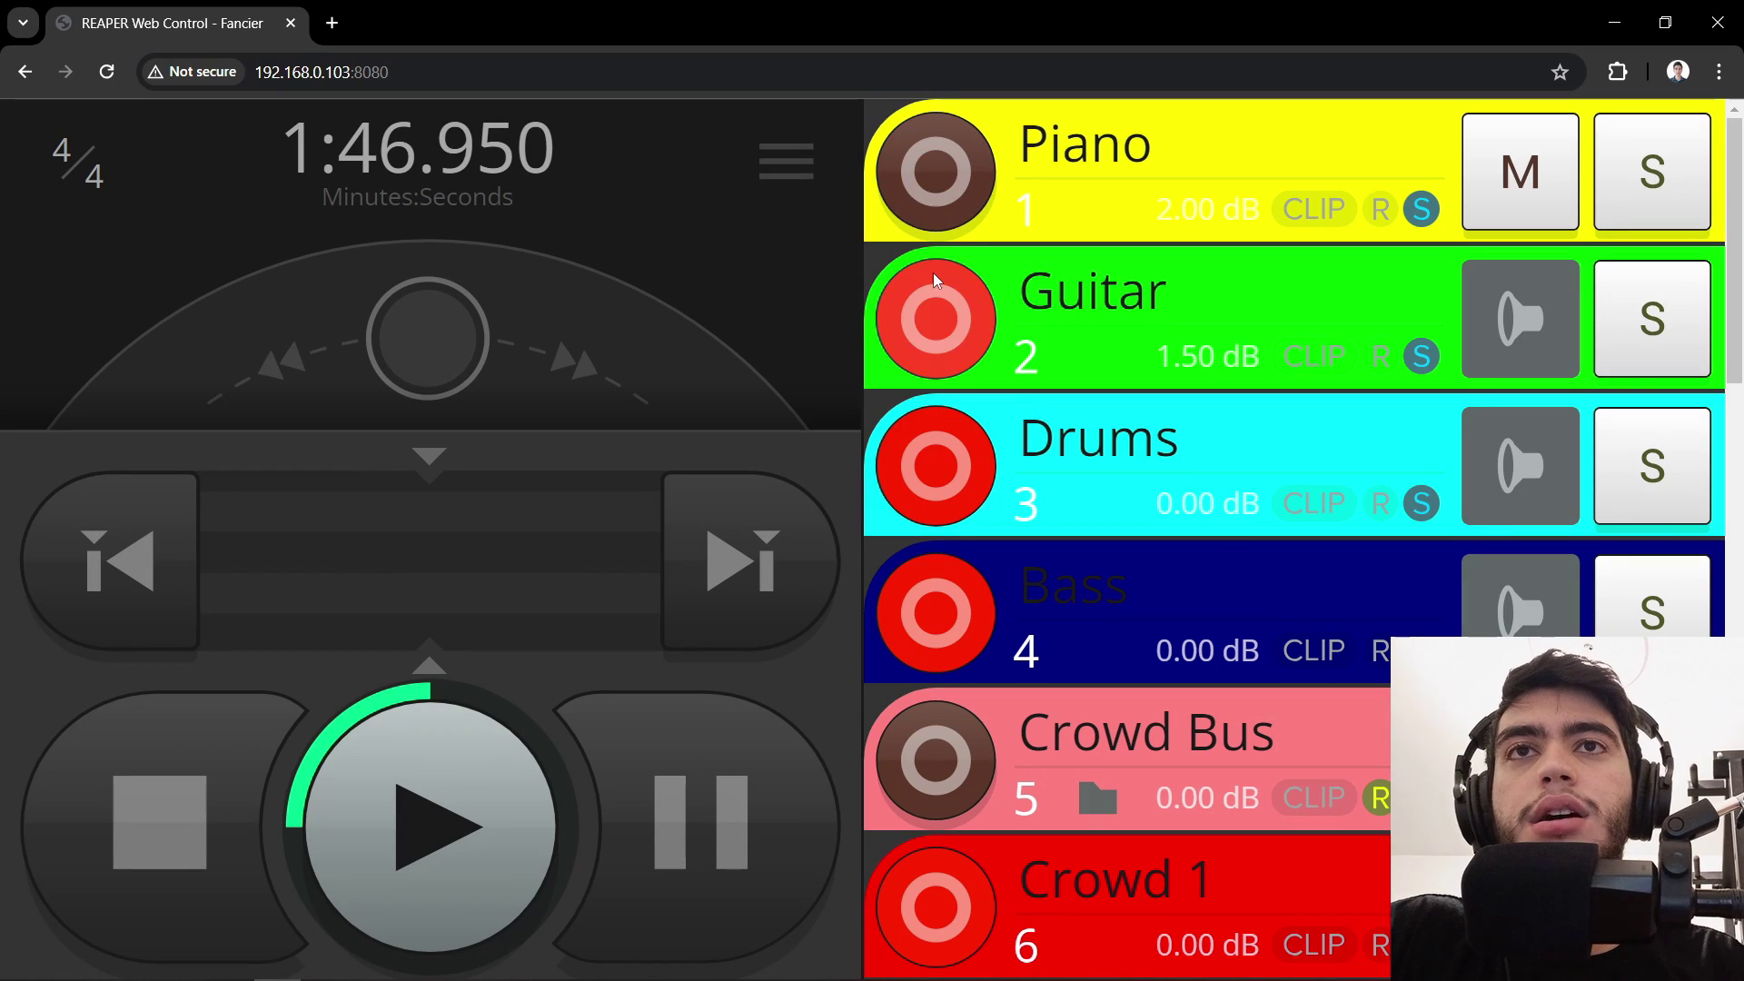
# Disarm the Guitar and Drums tracks from the web page and try the Piano and Guitar mutes.
pyautogui.click(934, 276)
pyautogui.click(936, 420)
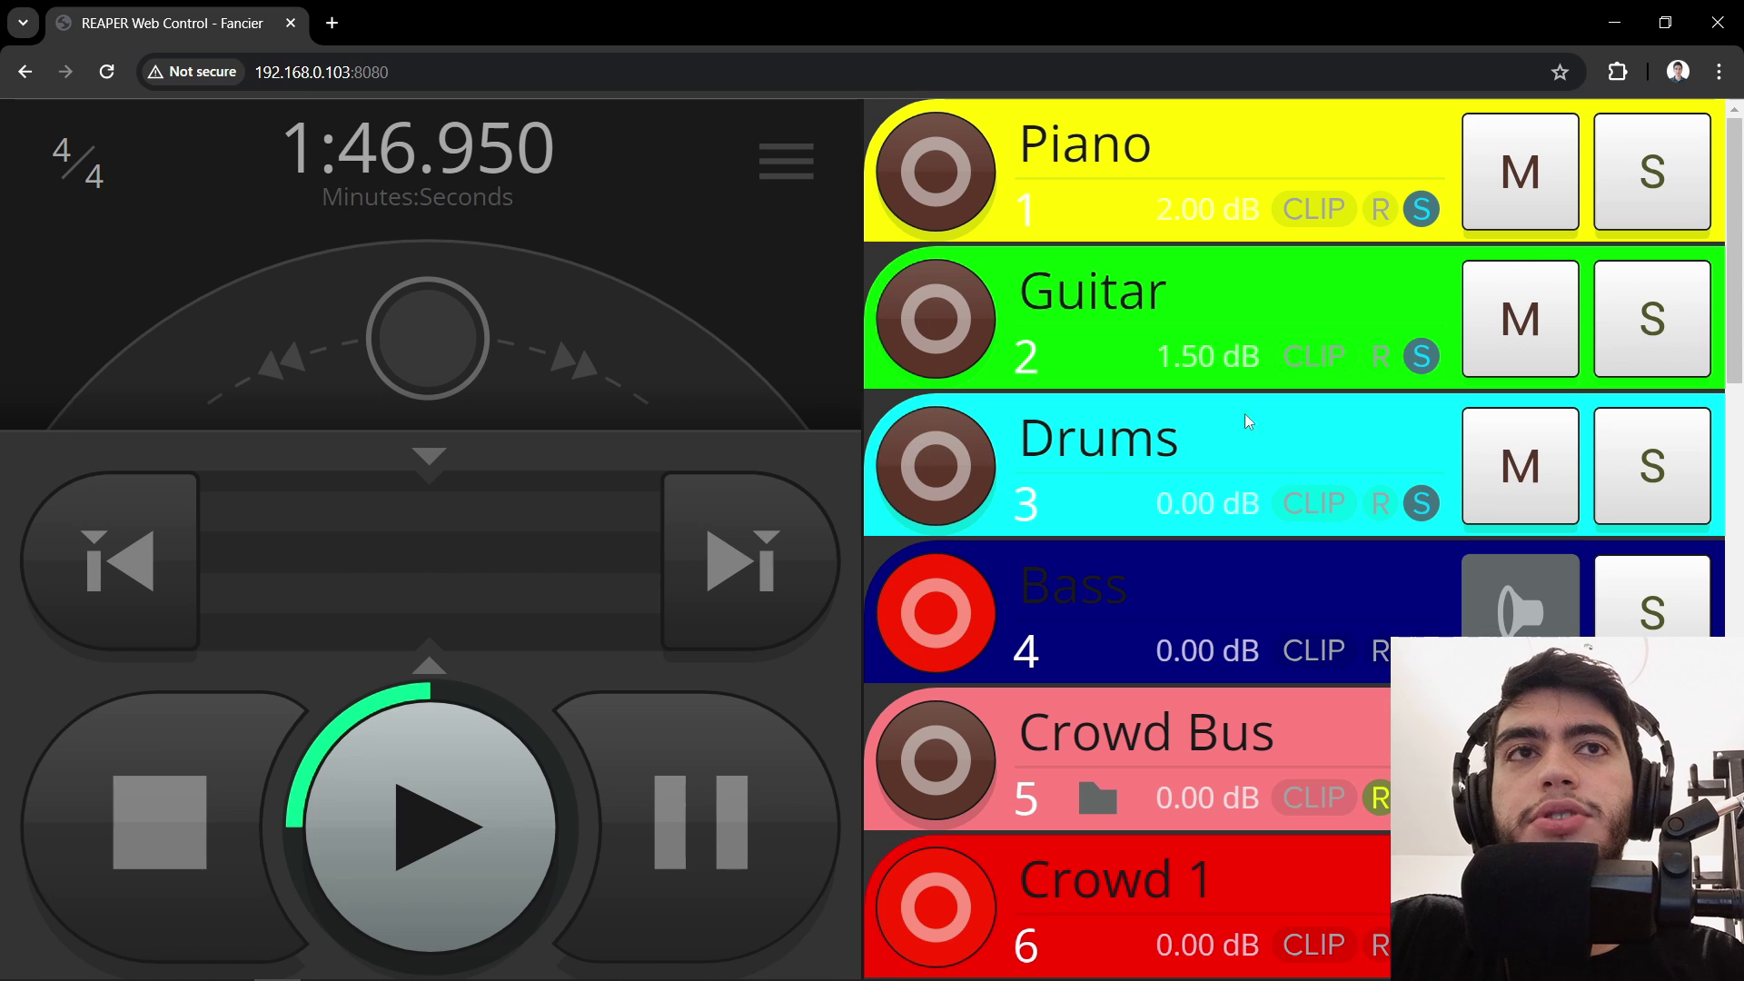
pyautogui.click(1522, 204)
pyautogui.click(1528, 284)
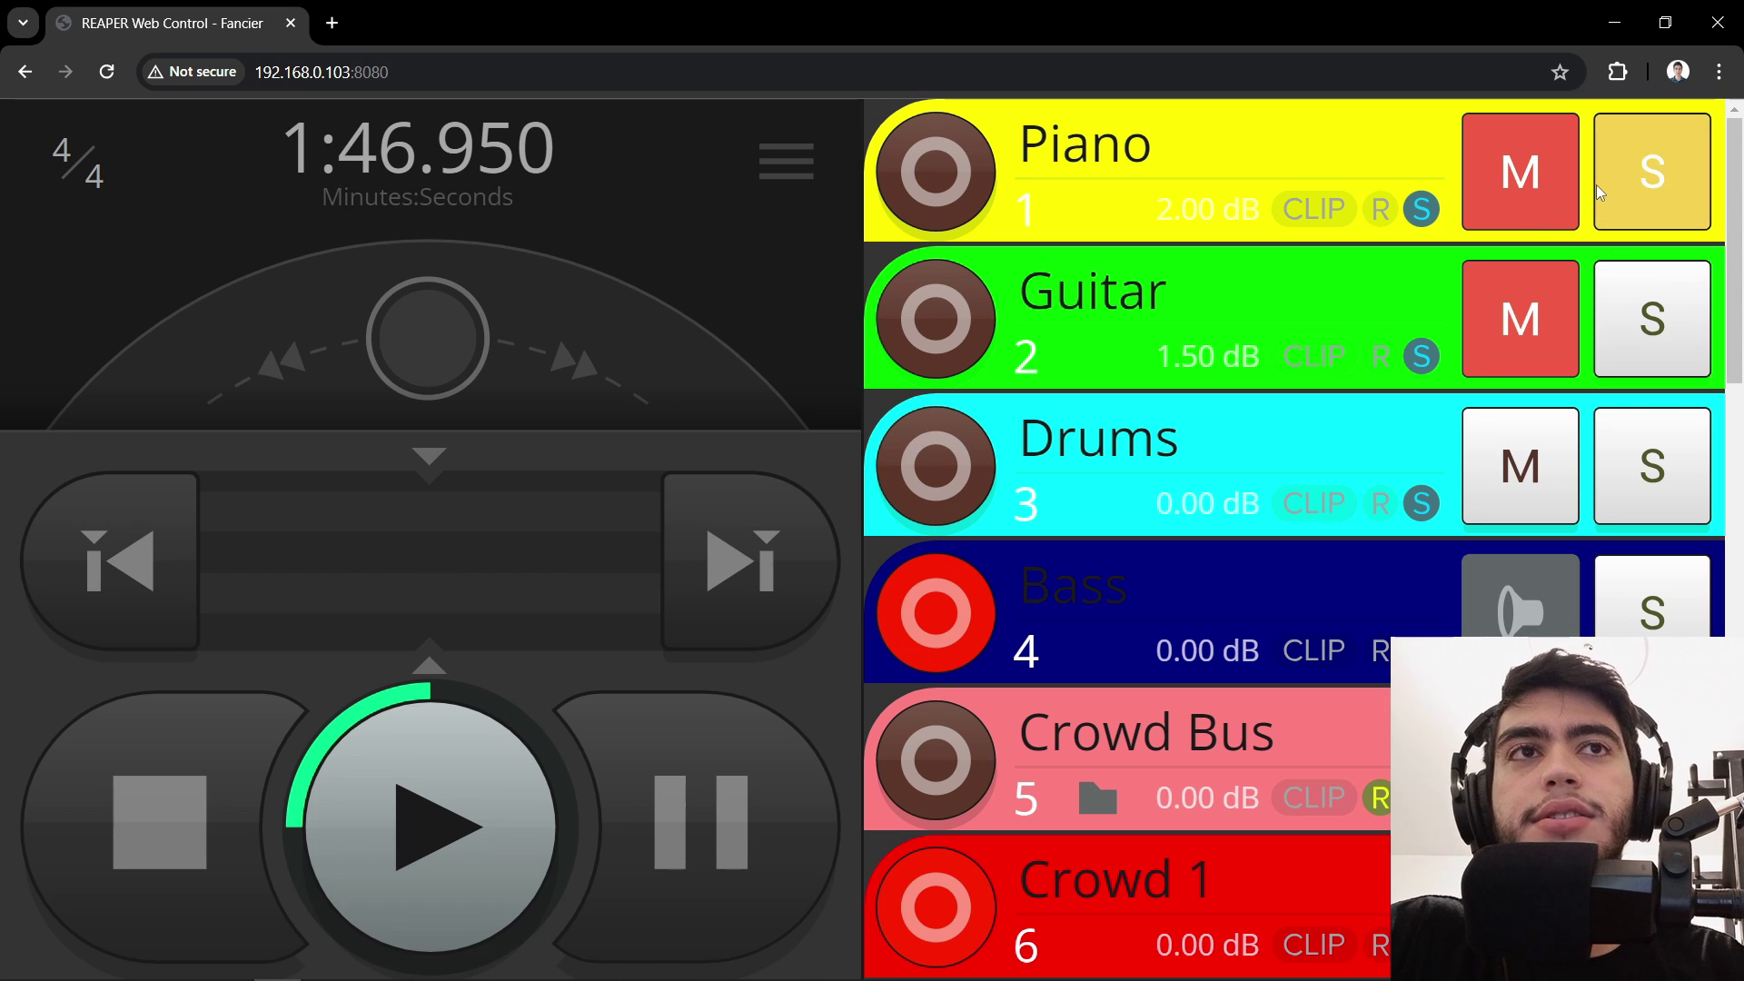
# Expand the Piano track, lower its volume to about -6.8 dB and raise its REVERB send to about -1.7 dB.
pyautogui.click(1139, 173)
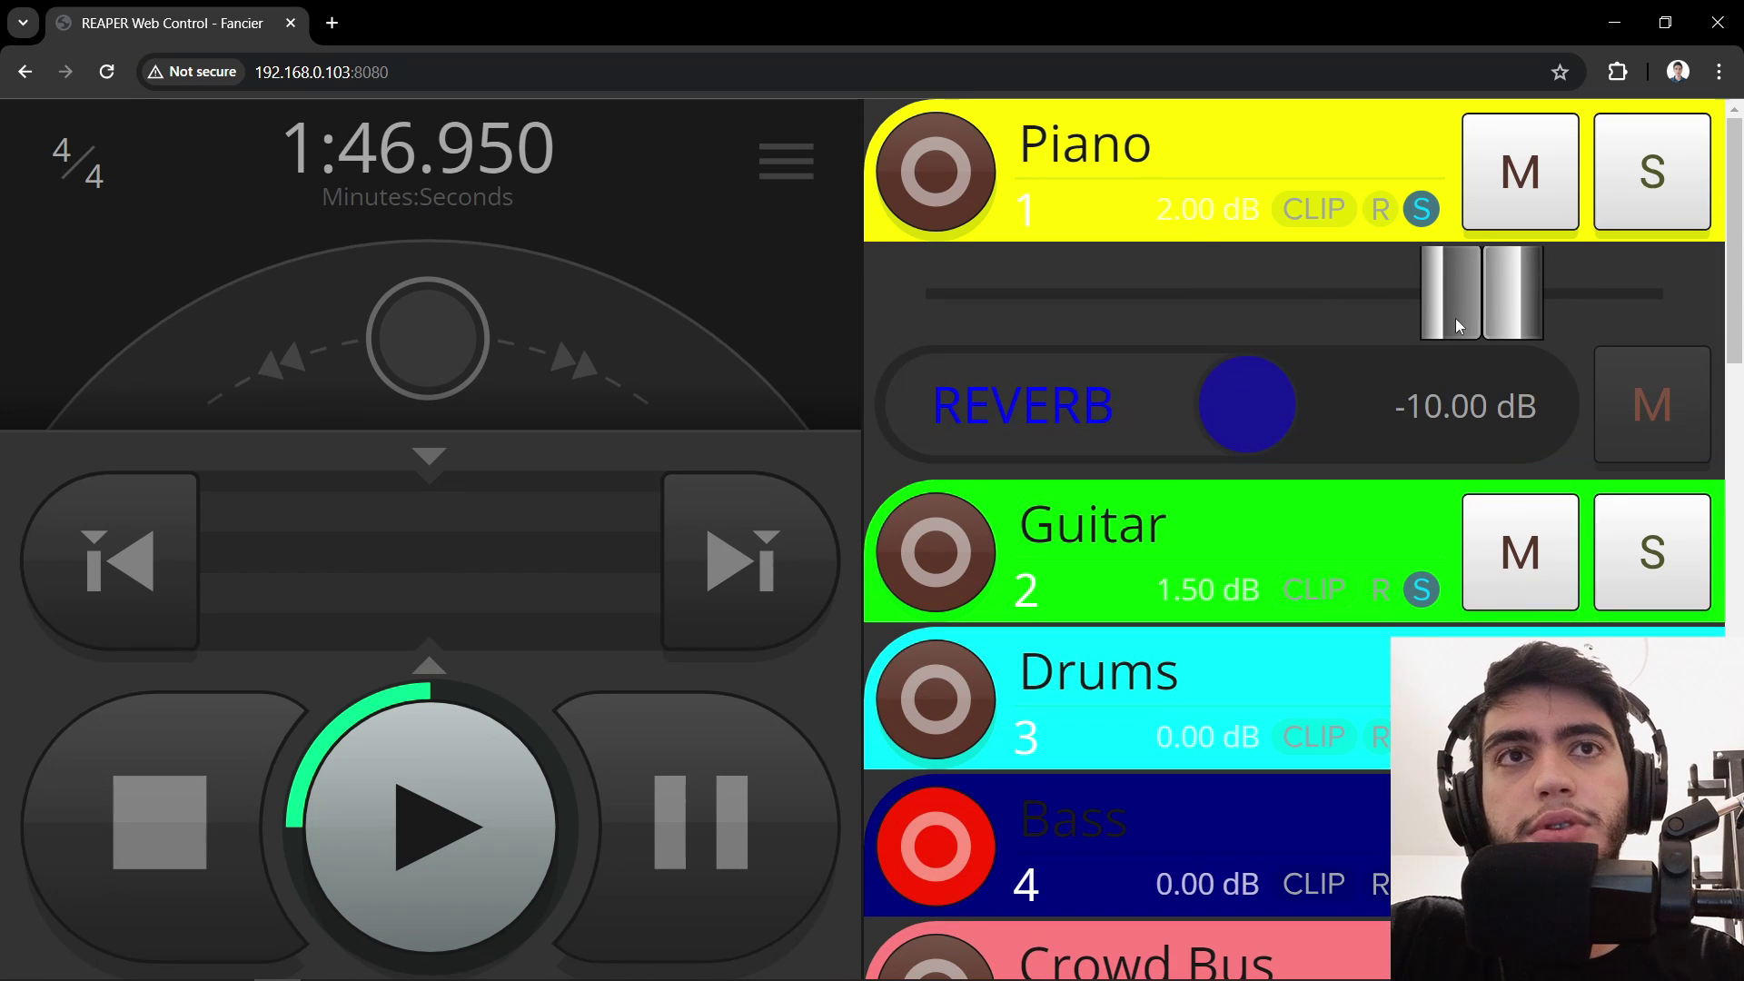
pyautogui.moveTo(1335, 311); pyautogui.dragTo(1372, 320)
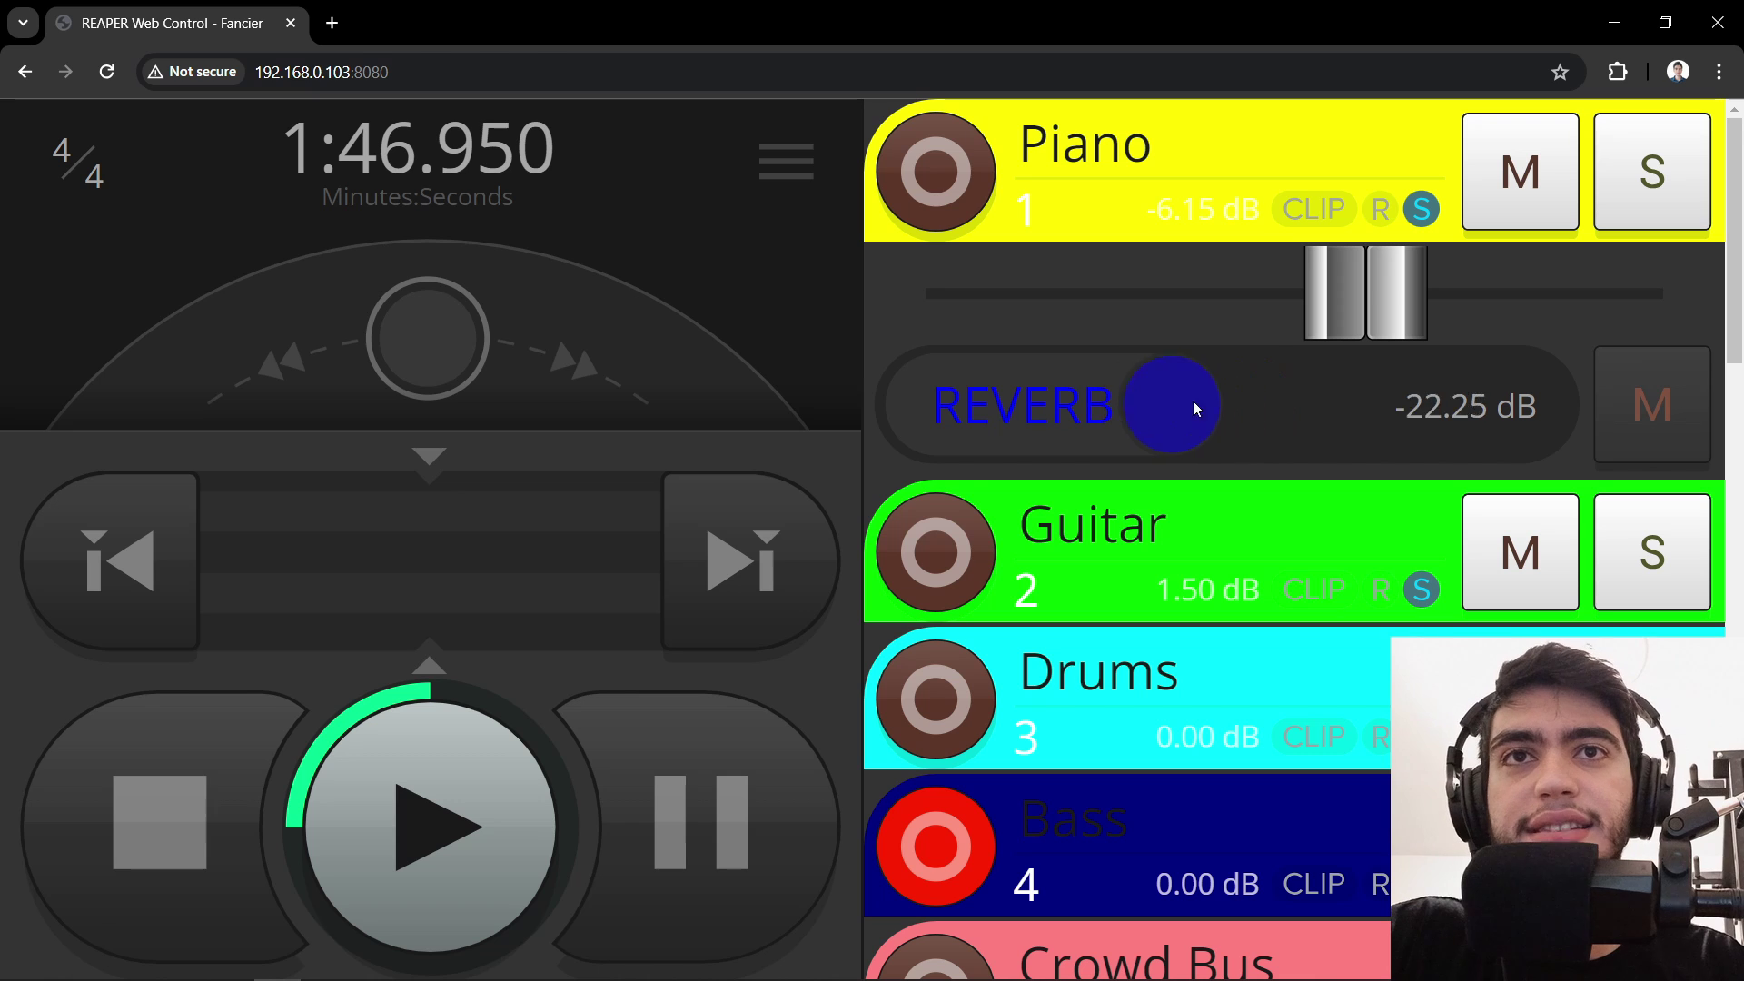
pyautogui.click(1612, 382)
pyautogui.moveTo(1349, 278); pyautogui.dragTo(1359, 325)
# Expand the Guitar and Drums tracks to show their volume and send controls, and look through the remaining tracks.
pyautogui.scroll(-3, 1327, 443)
pyautogui.scroll(-5, 1219, 569)
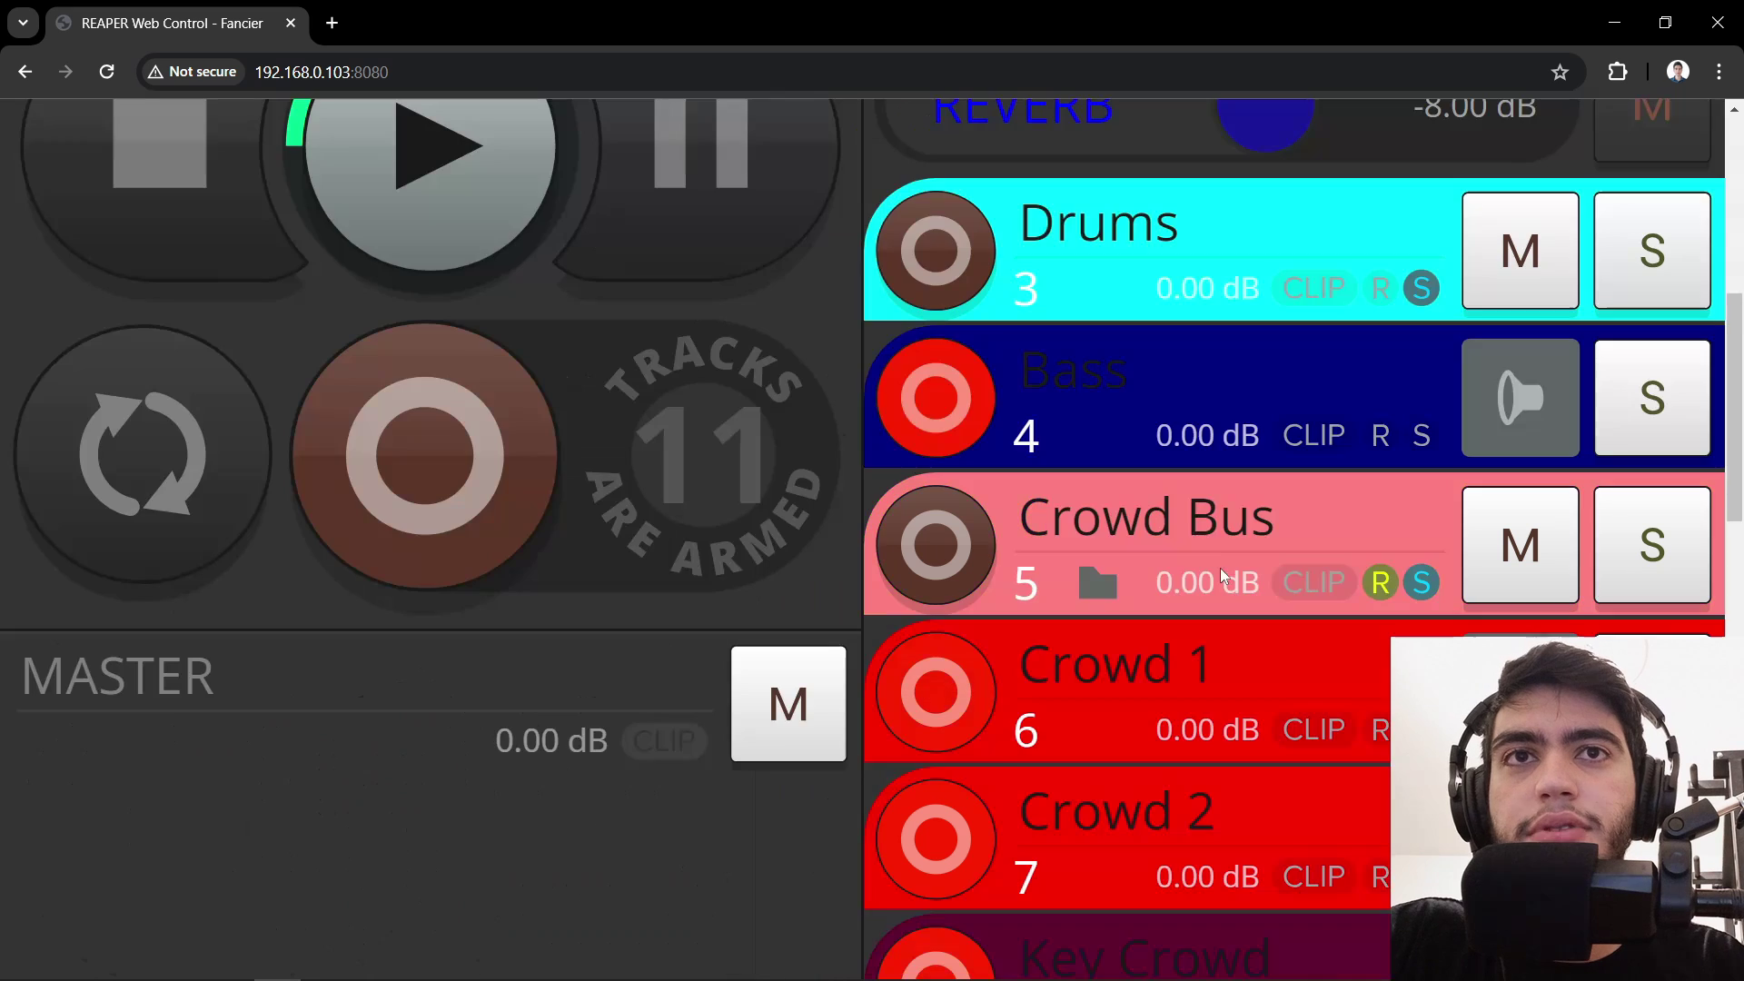
pyautogui.click(1154, 231)
pyautogui.scroll(-7, 1092, 518)
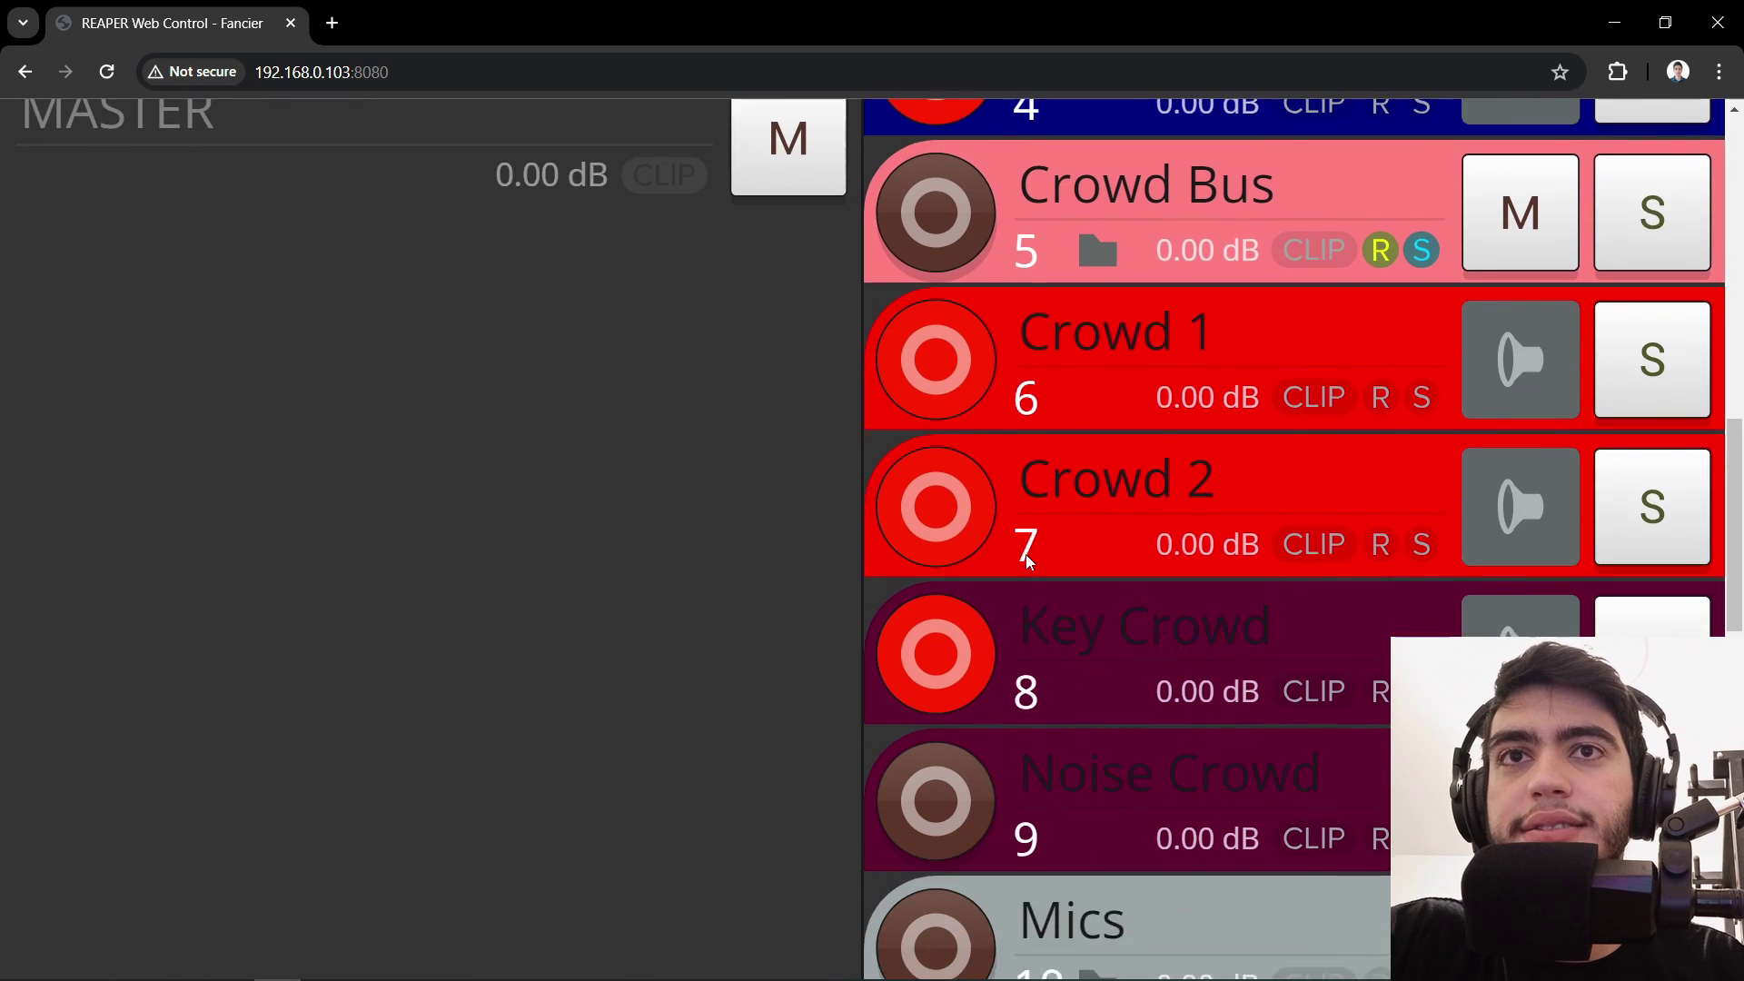
pyautogui.scroll(5, 1026, 554)
pyautogui.scroll(4, 1021, 537)
# Start a recording from the web page and abort it, discarding its contents.
pyautogui.click(388, 684)
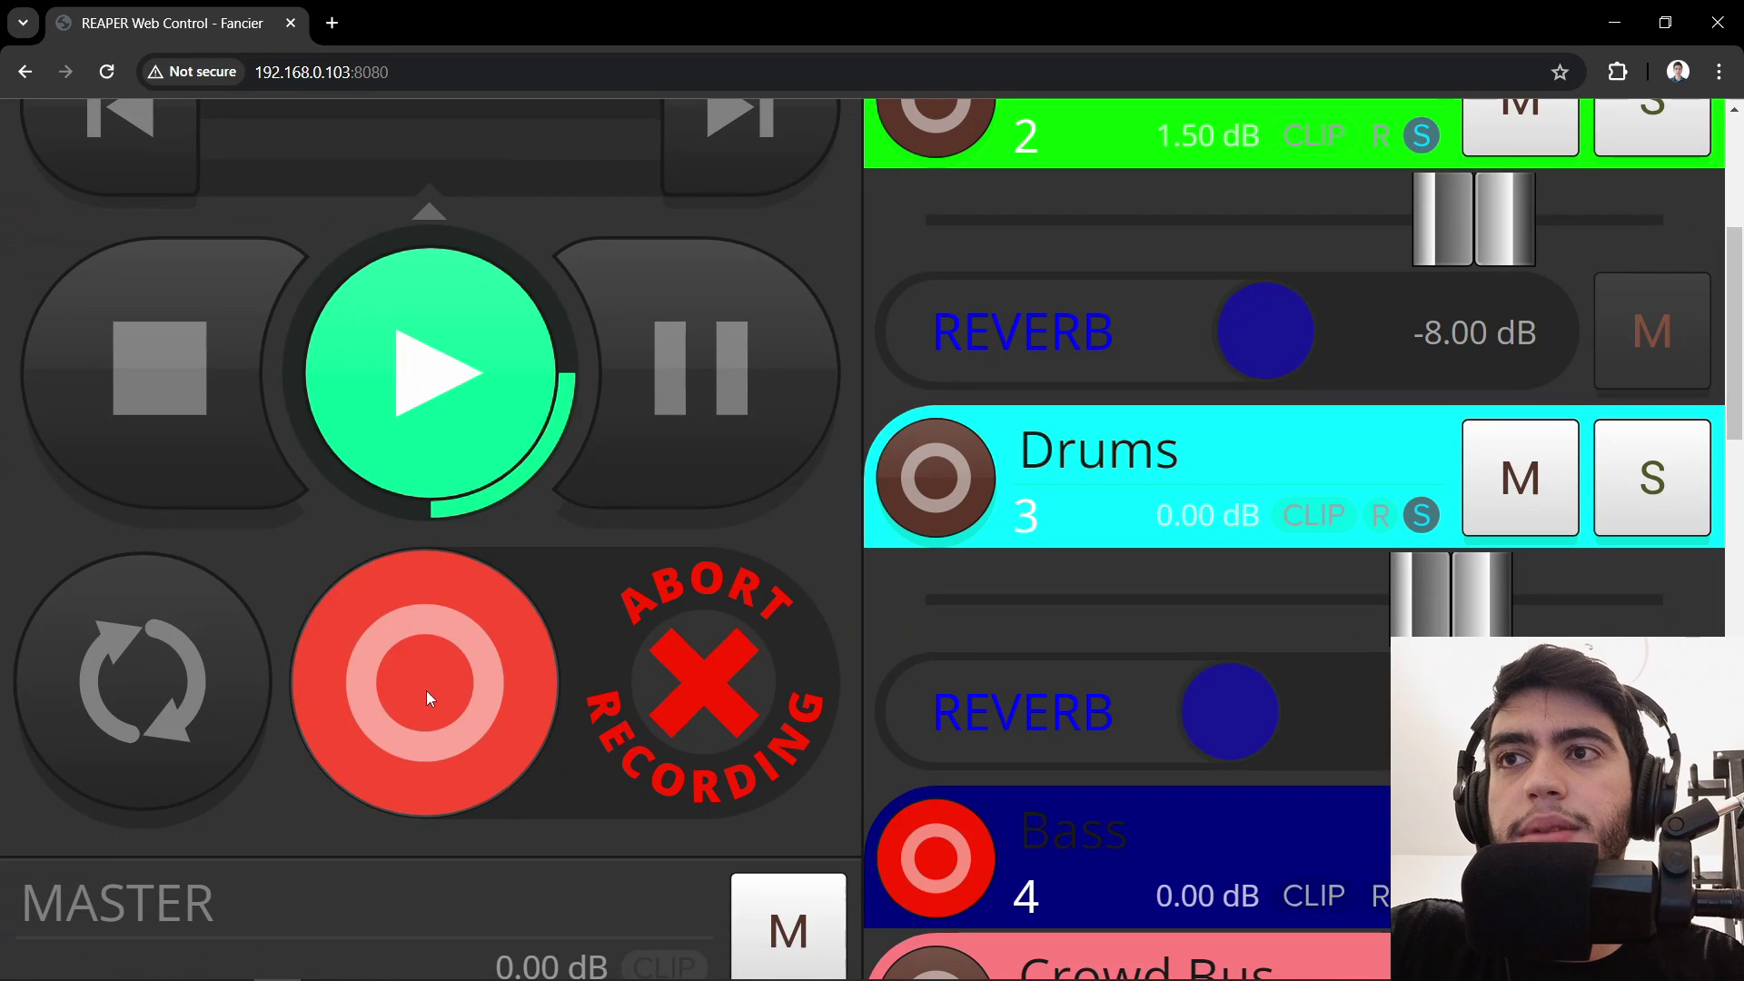
pyautogui.click(434, 608)
pyautogui.click(433, 608)
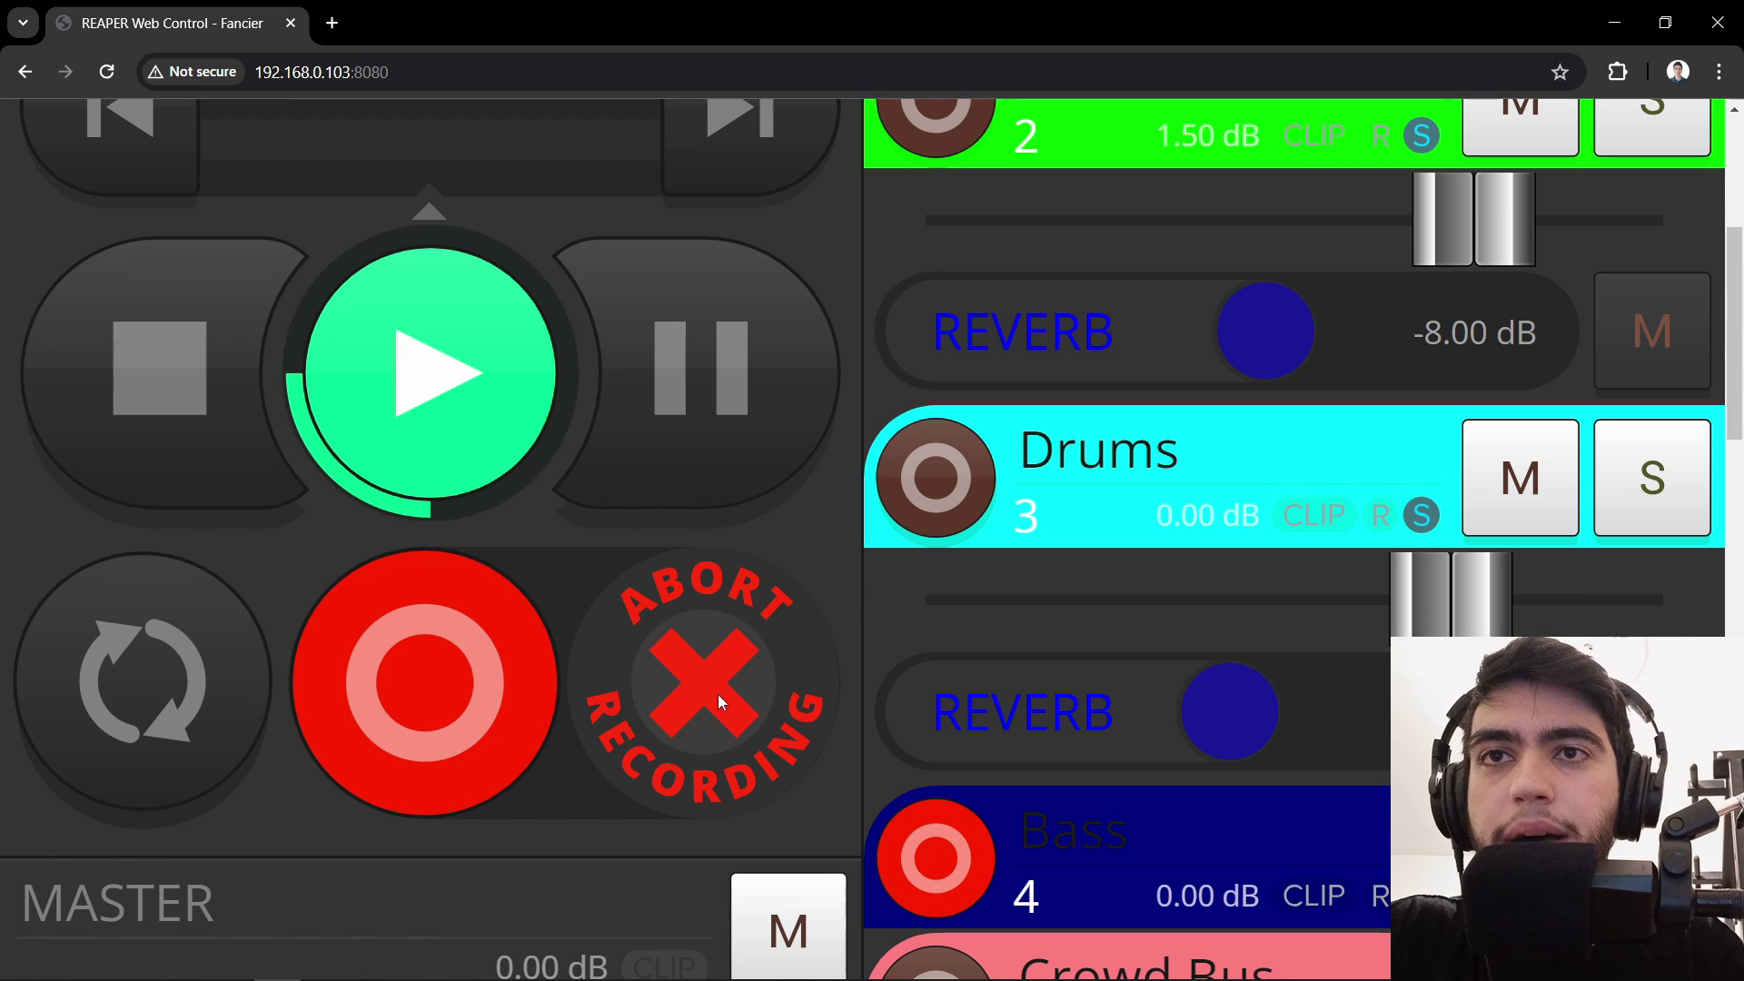
pyautogui.click(696, 683)
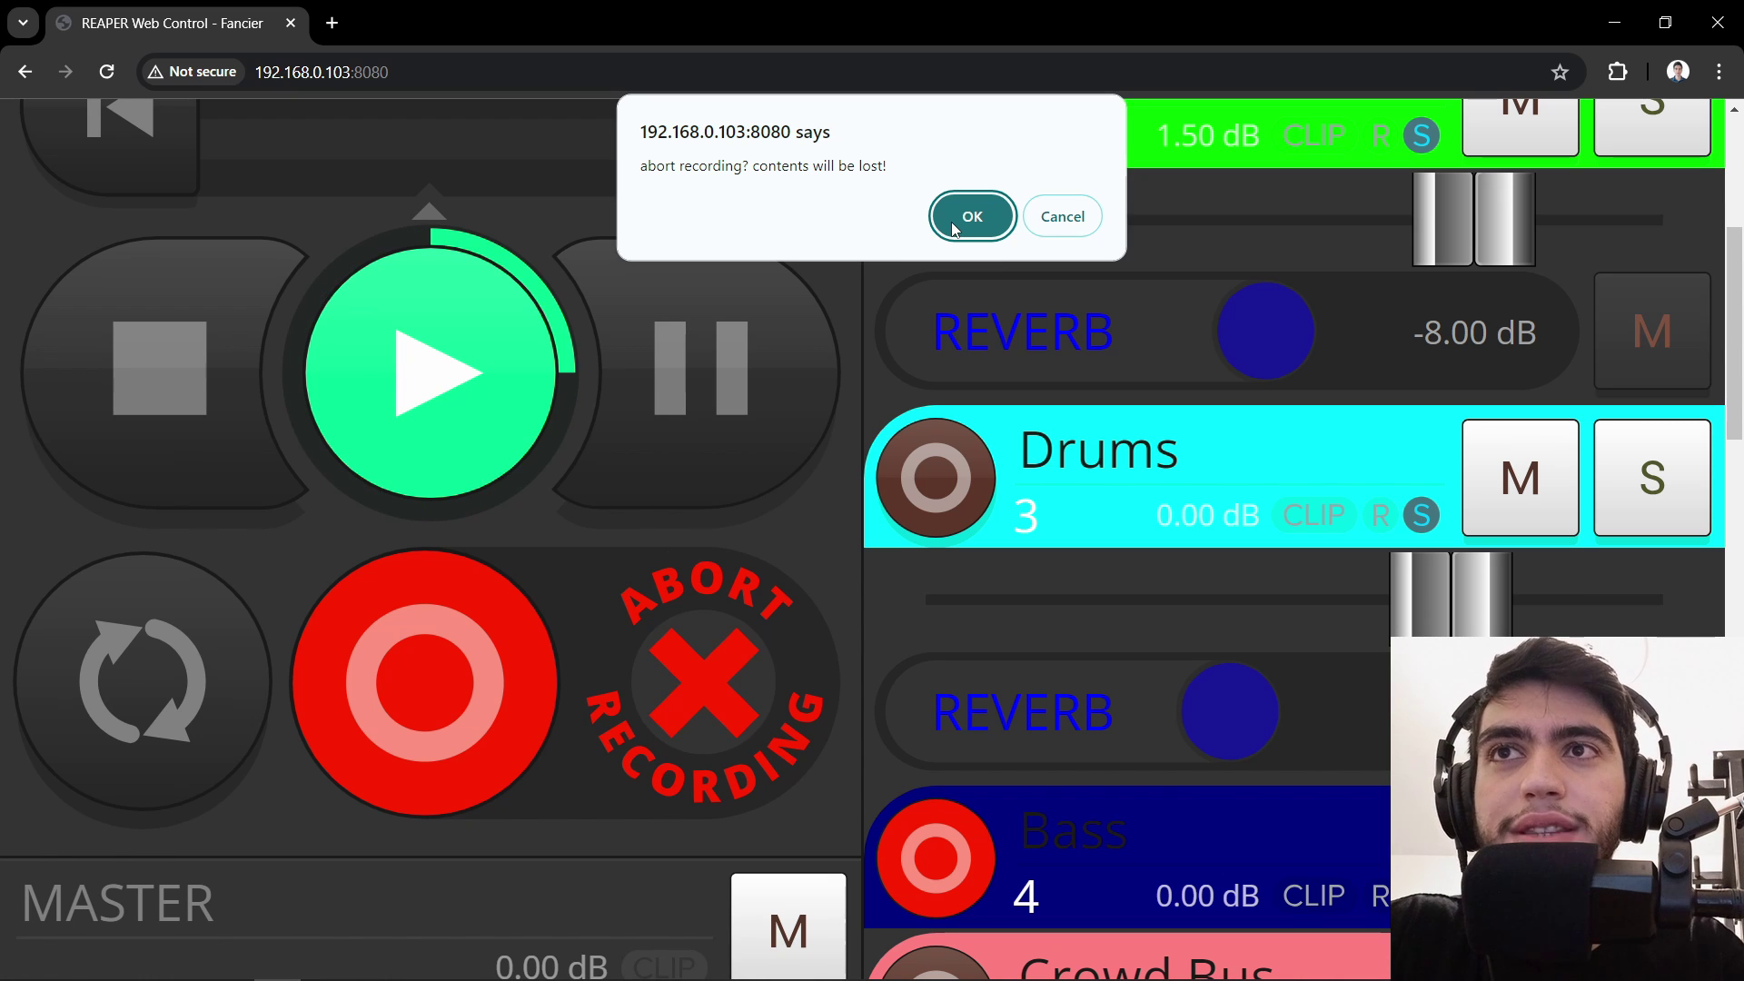
pyautogui.click(979, 222)
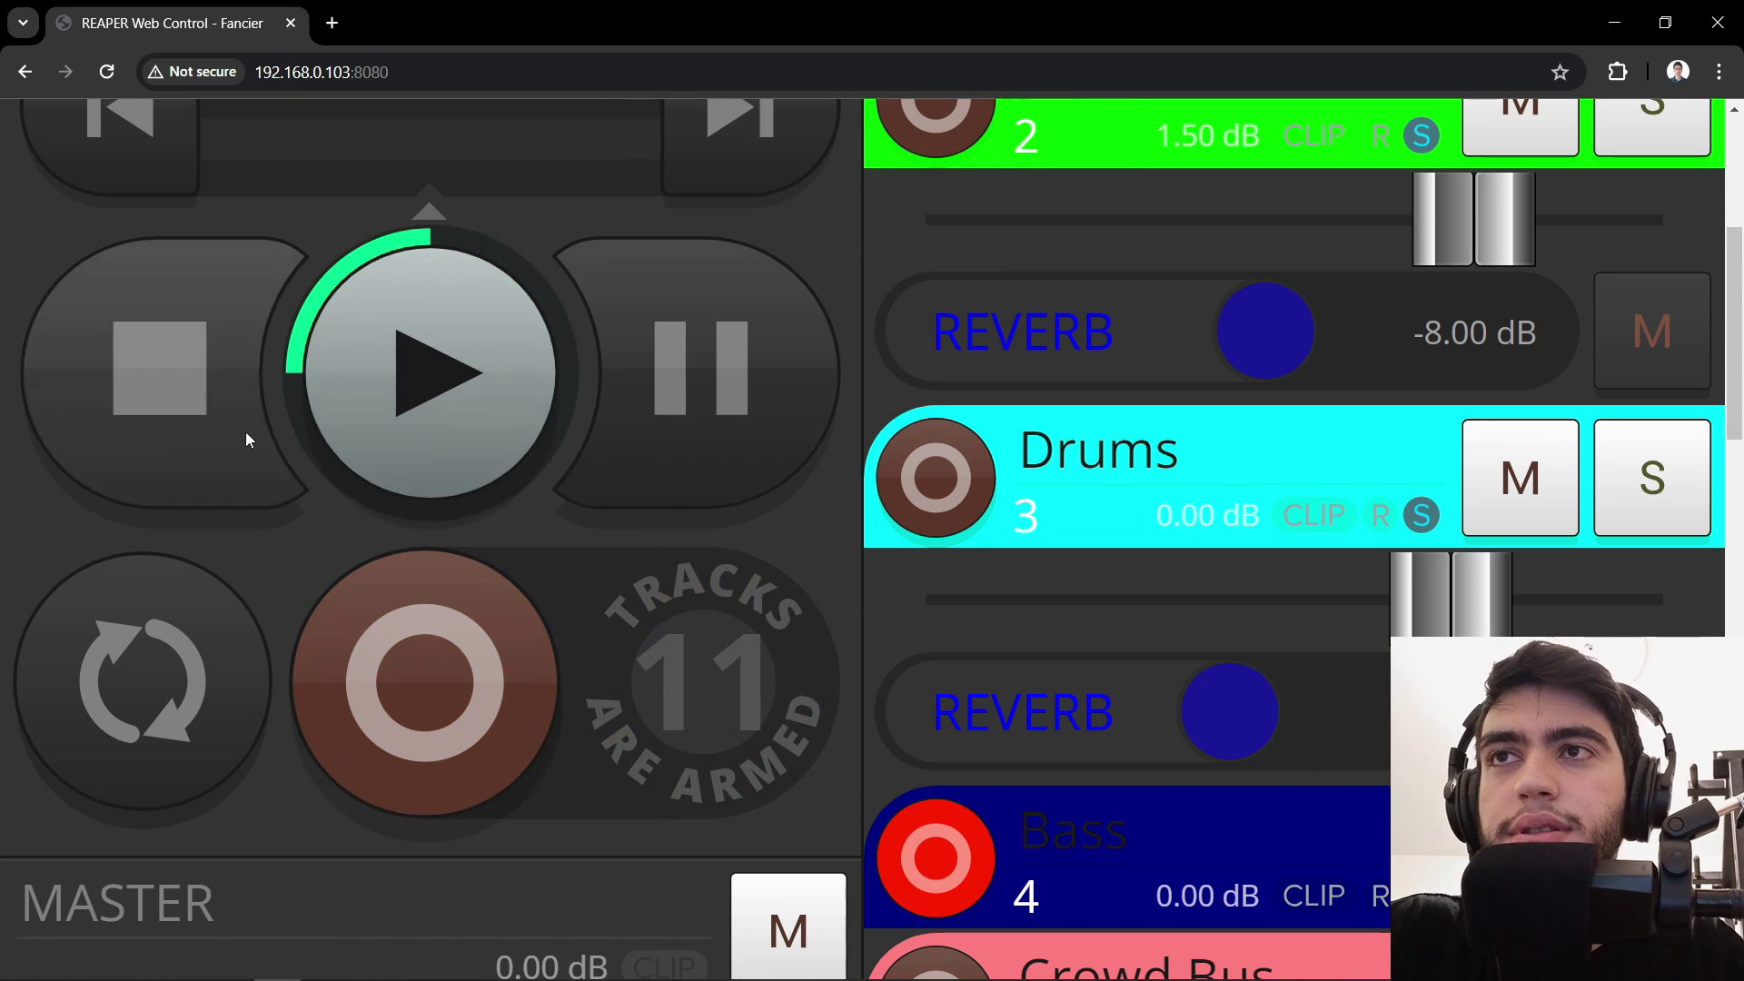
# Enable repeat from the web transport and return the playhead to the project start.
pyautogui.click(178, 686)
pyautogui.scroll(4, 178, 686)
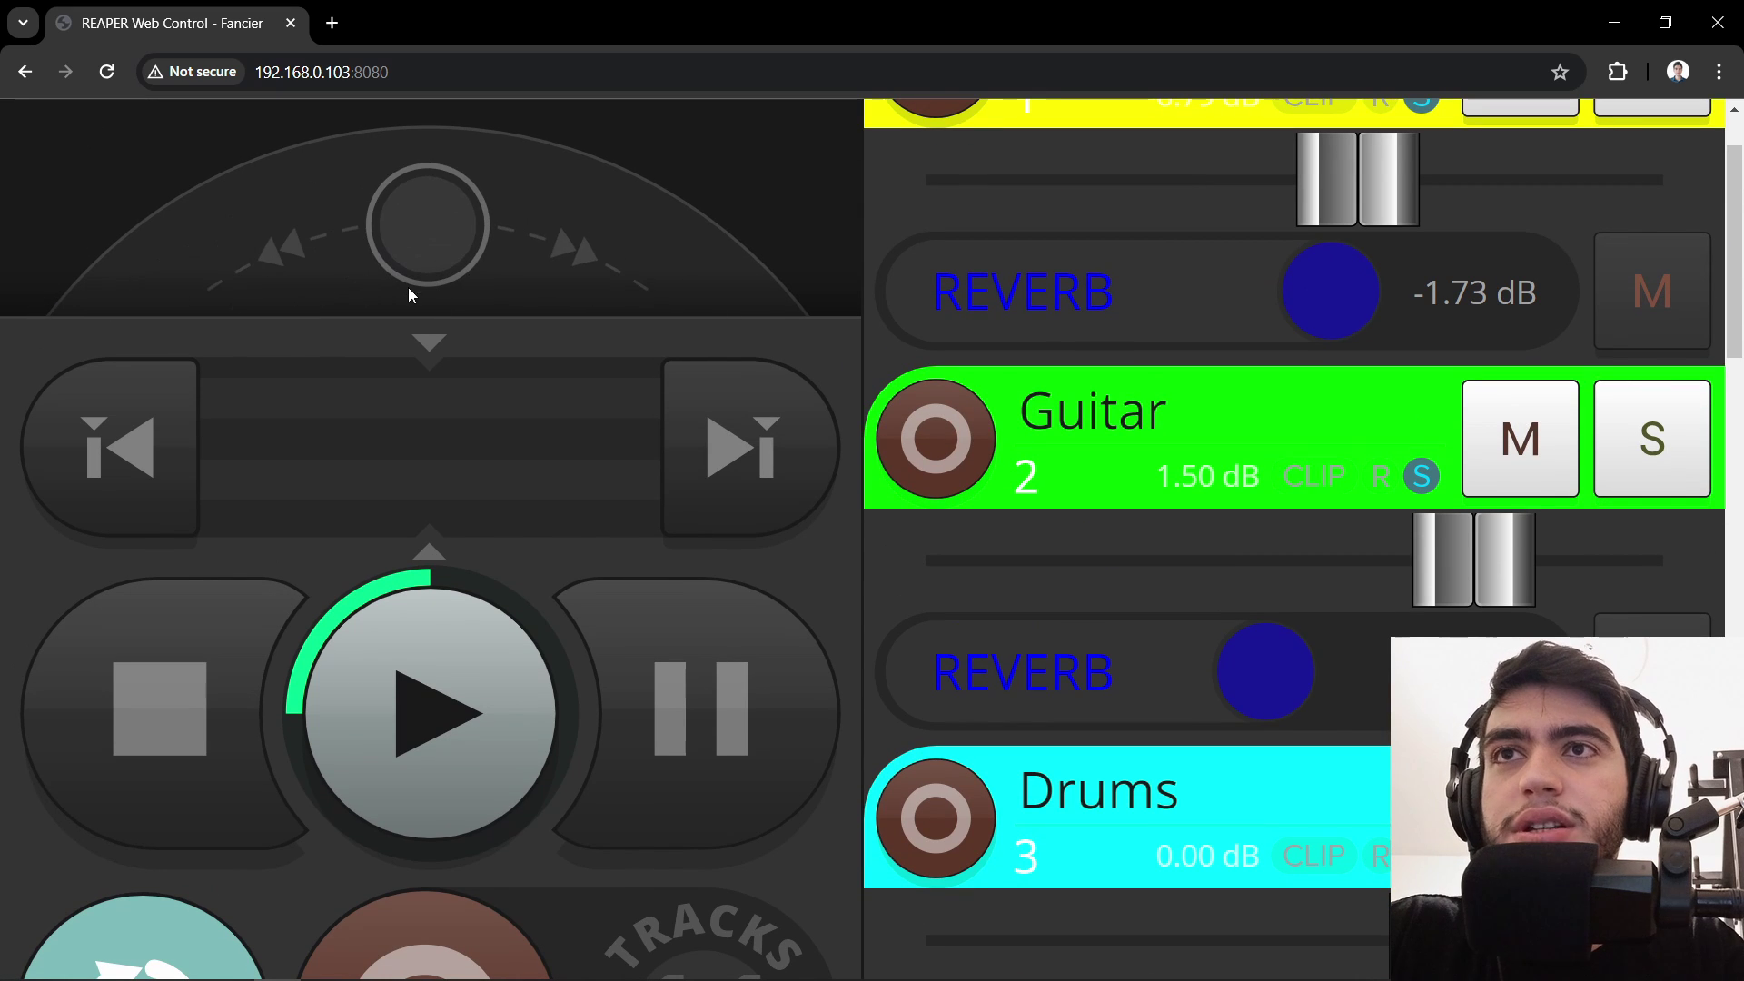
pyautogui.click(93, 434)
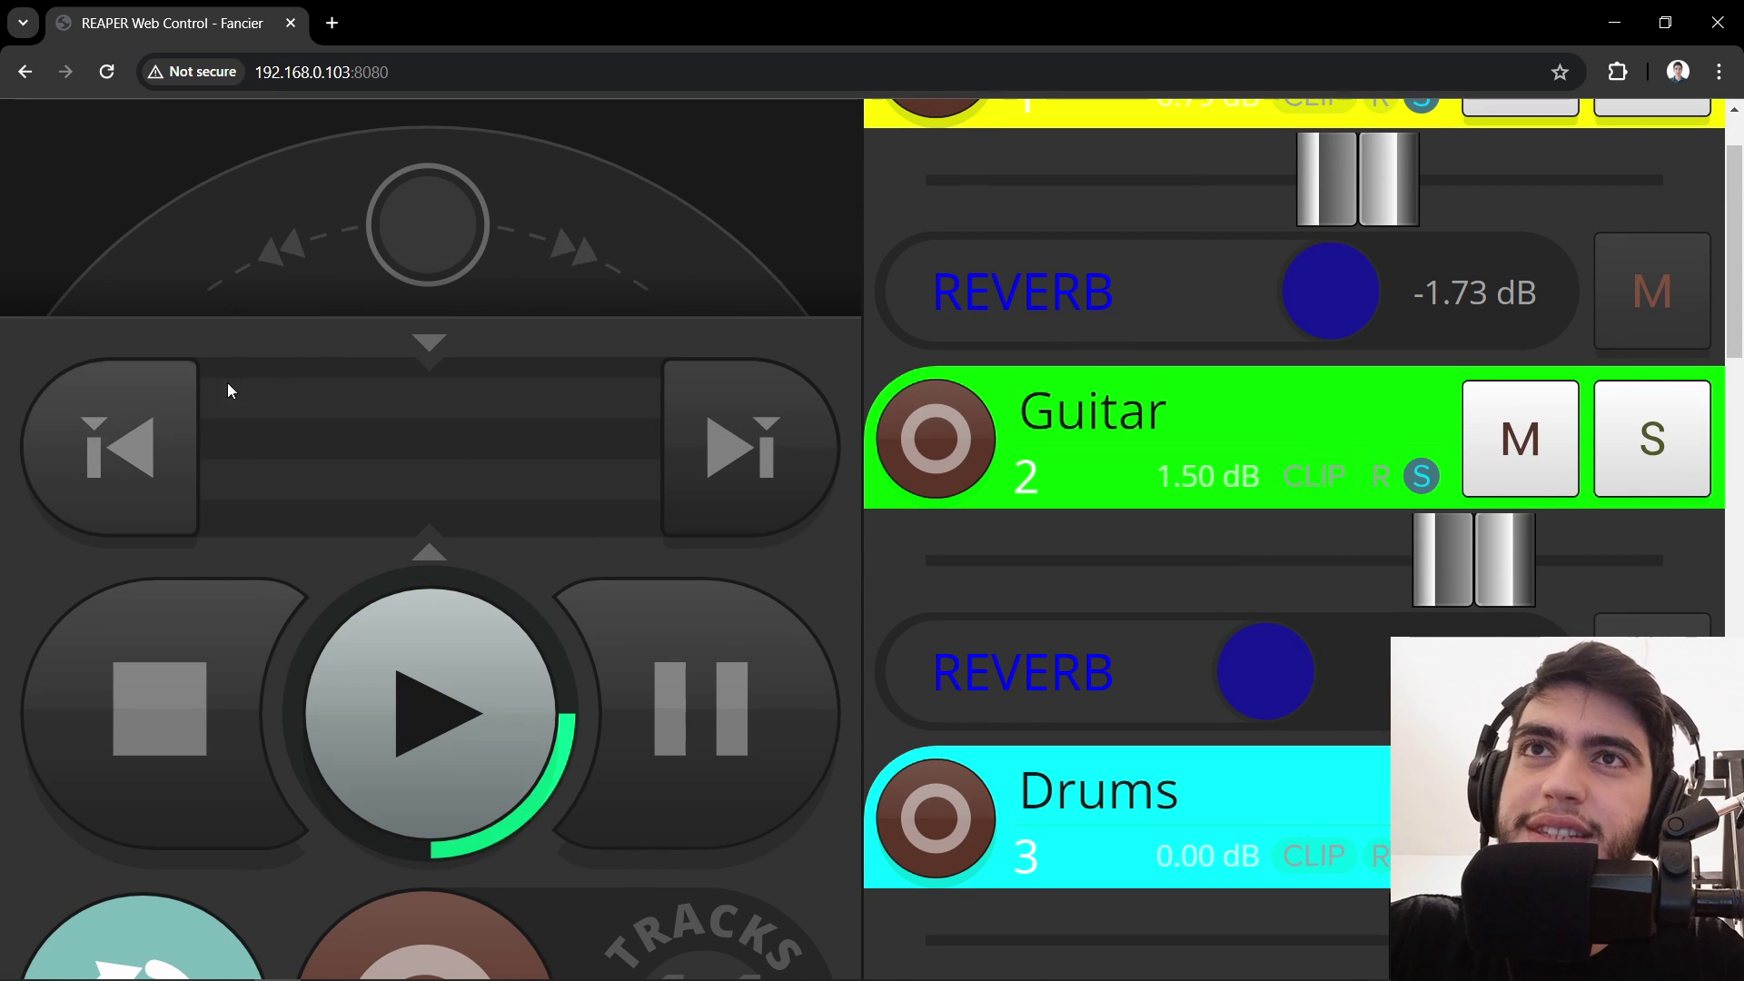
pyautogui.scroll(3, 227, 383)
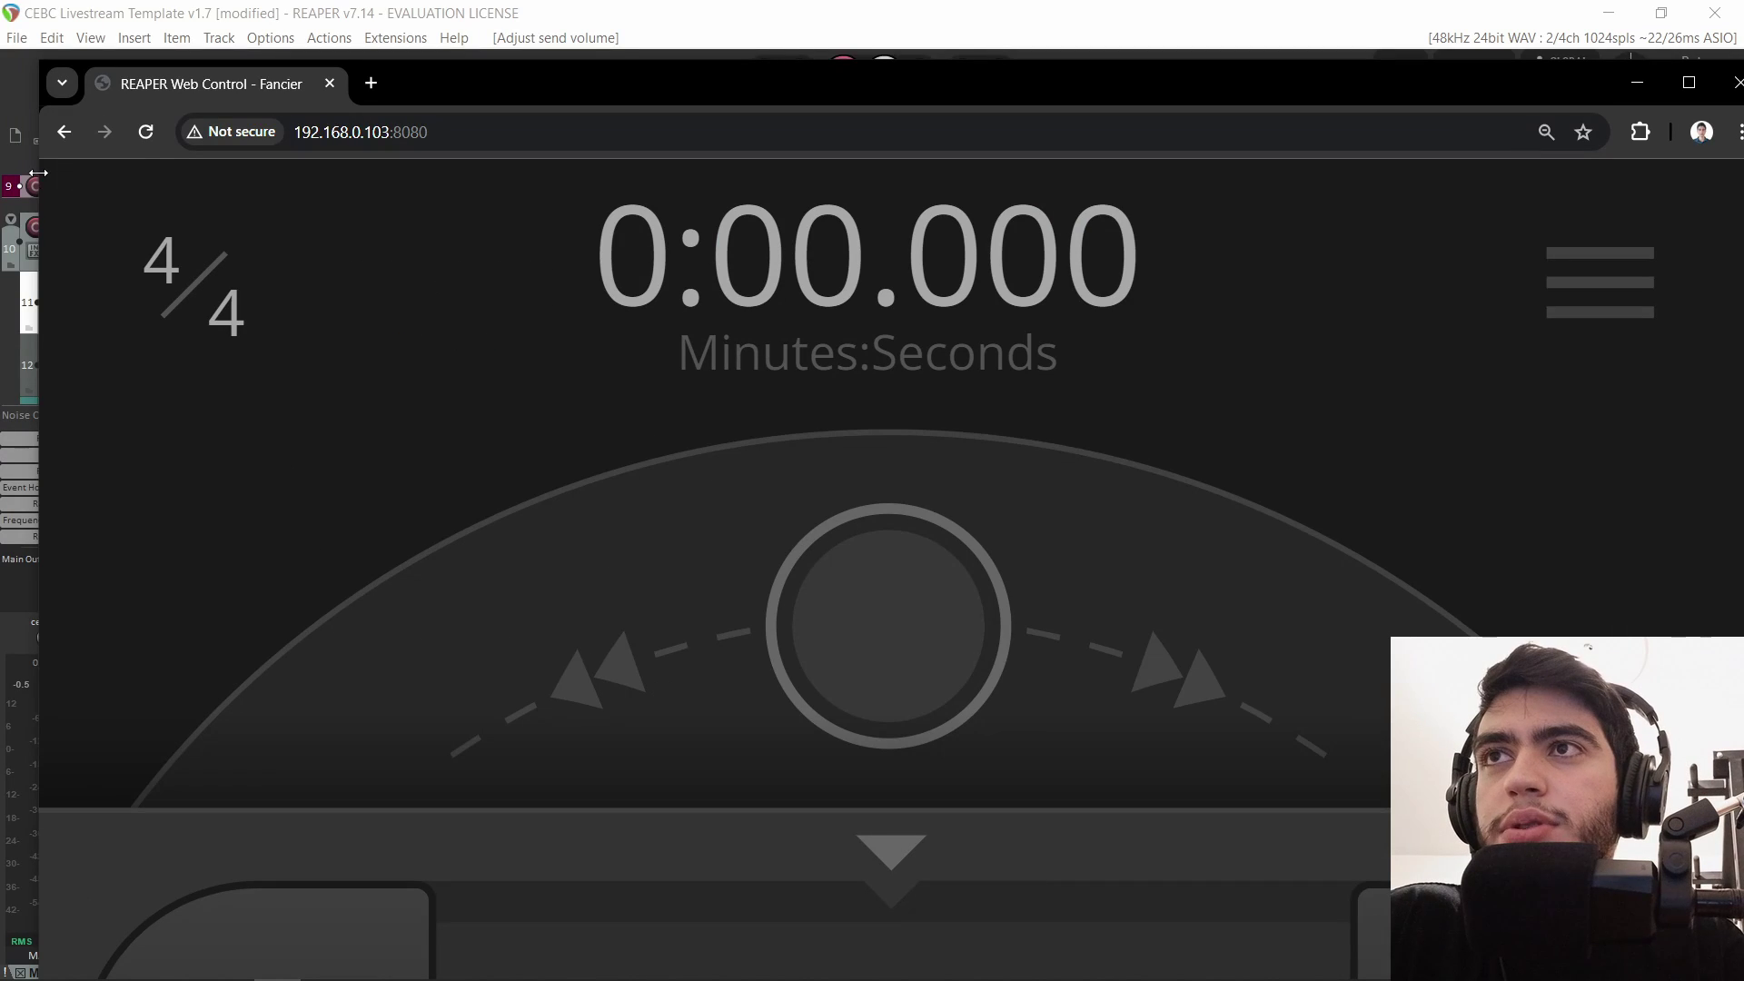
# Narrow the browser window, place it over the right part of REAPER and bring the Piano, Guitar and Drums controls into view.
pyautogui.moveTo(38, 172); pyautogui.dragTo(1200, 173)
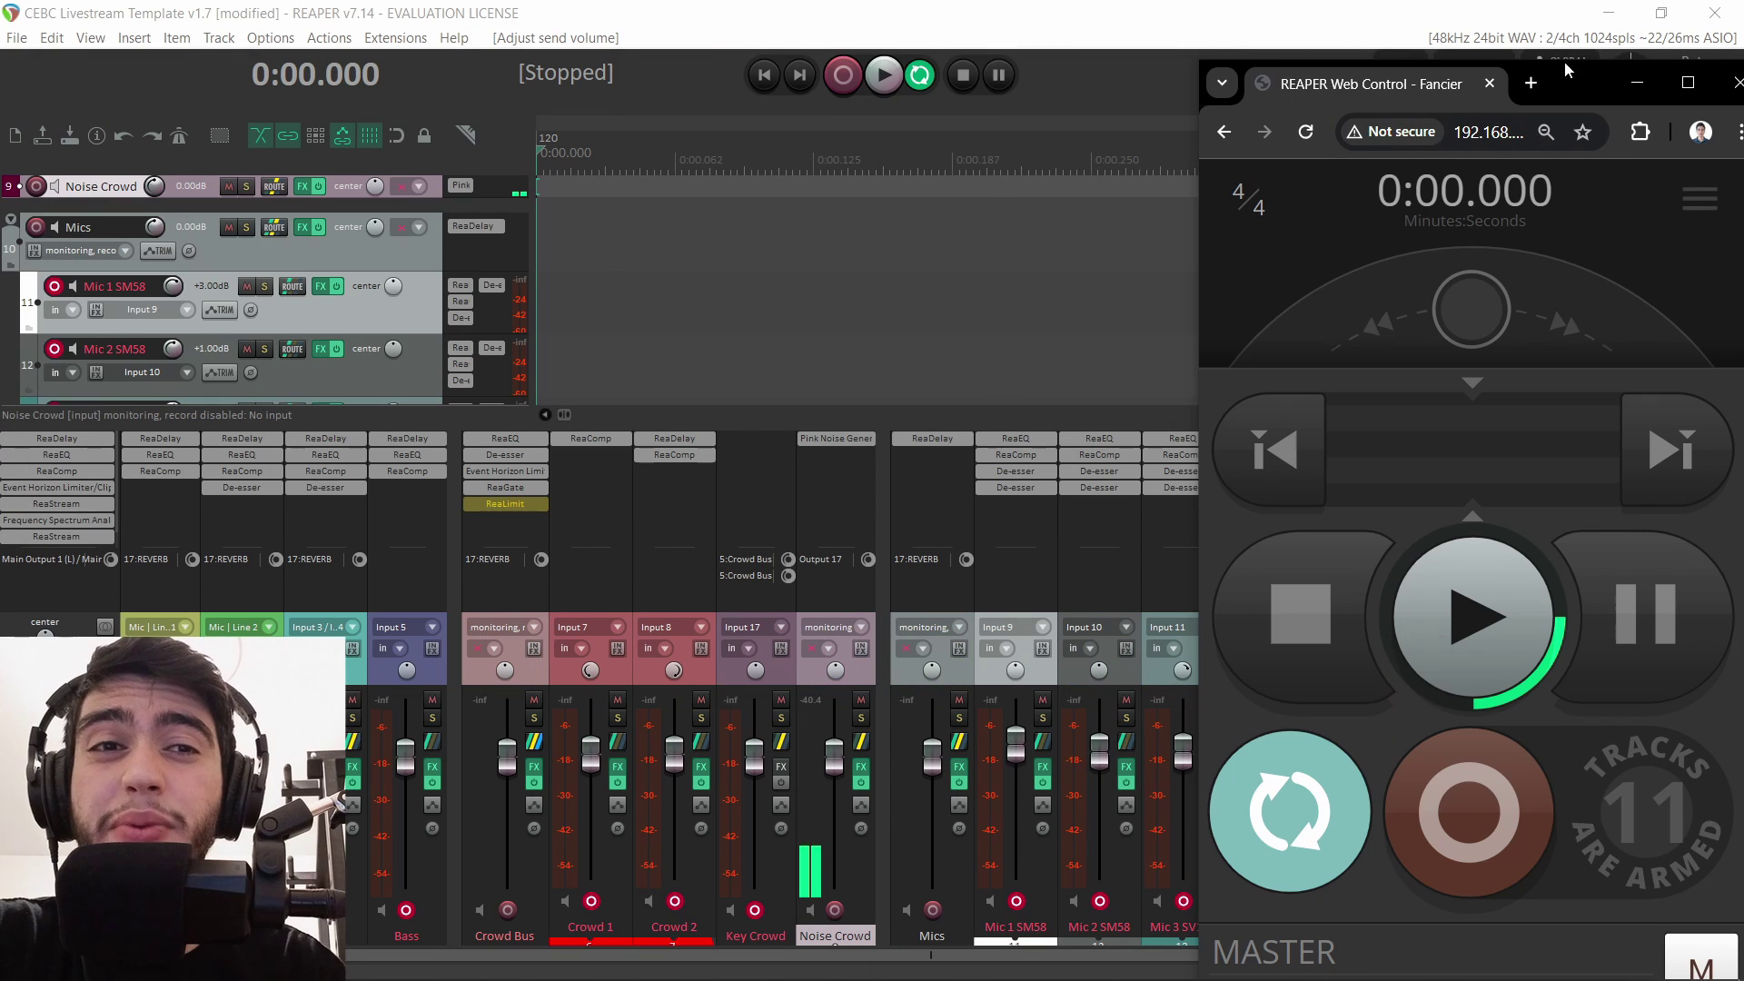
pyautogui.moveTo(1570, 80); pyautogui.dragTo(1448, 27)
pyautogui.scroll(-10, 1339, 538)
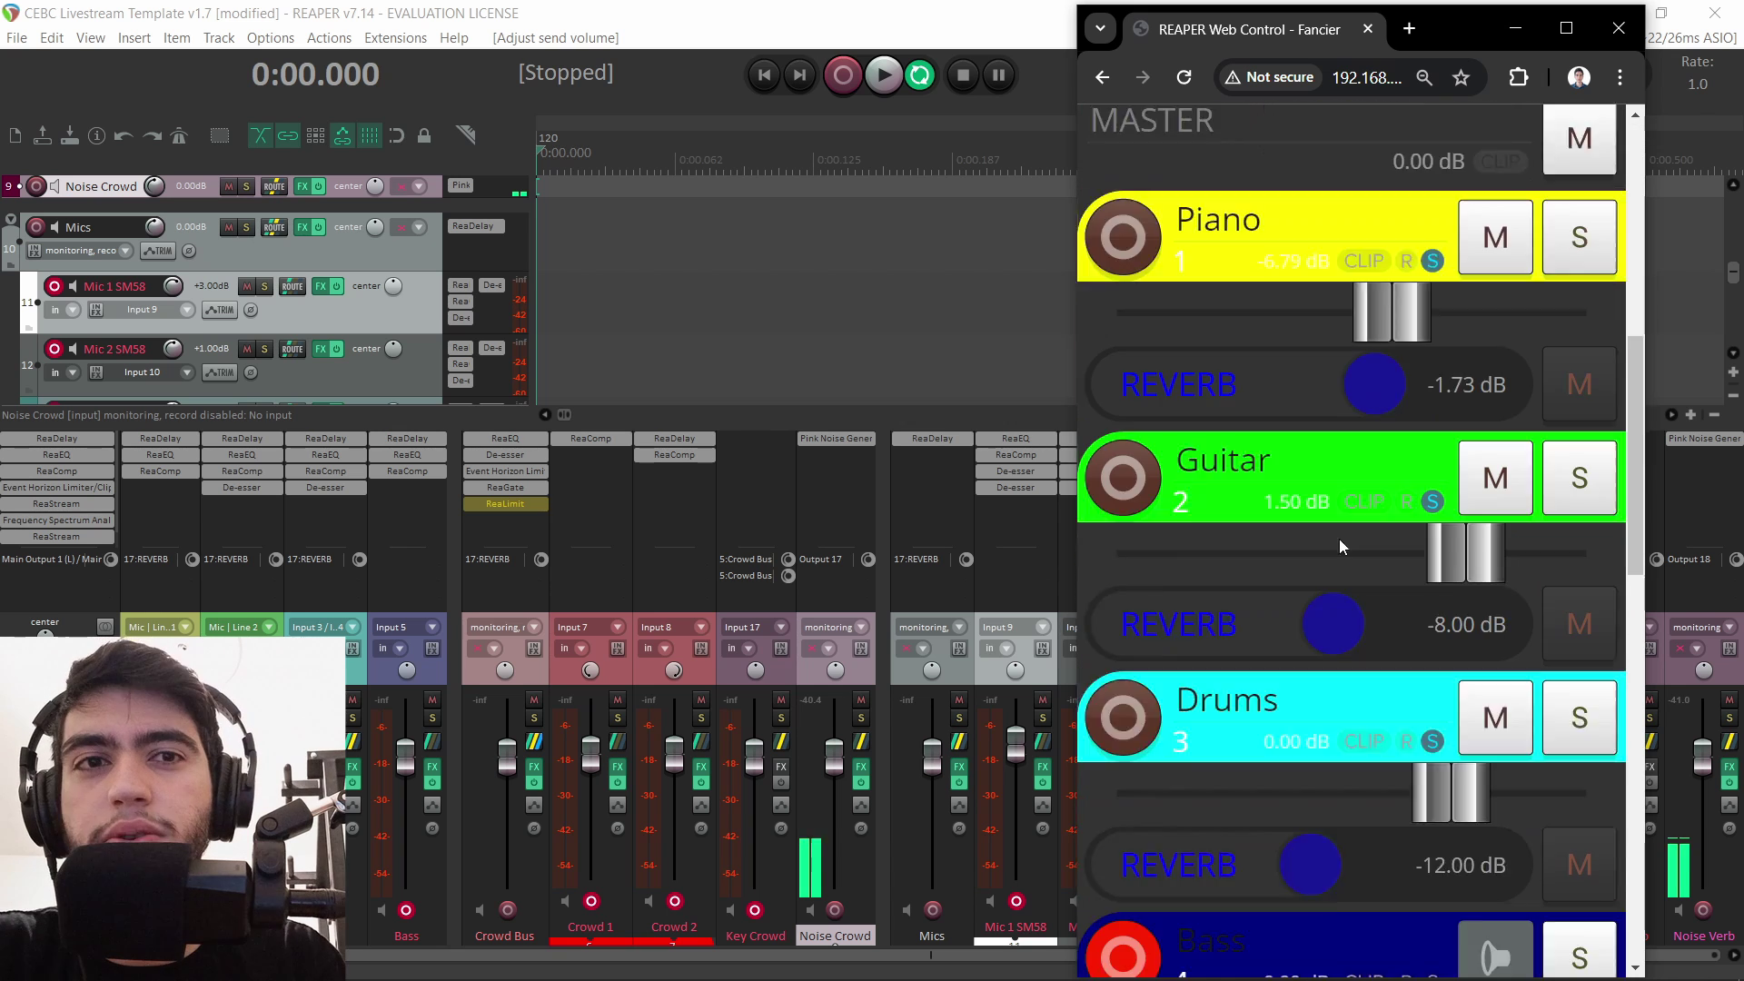
# Look through the remaining tracks on the web control page, return to its transport and close the browser window.
pyautogui.scroll(-8, 1339, 540)
pyautogui.scroll(11, 1338, 538)
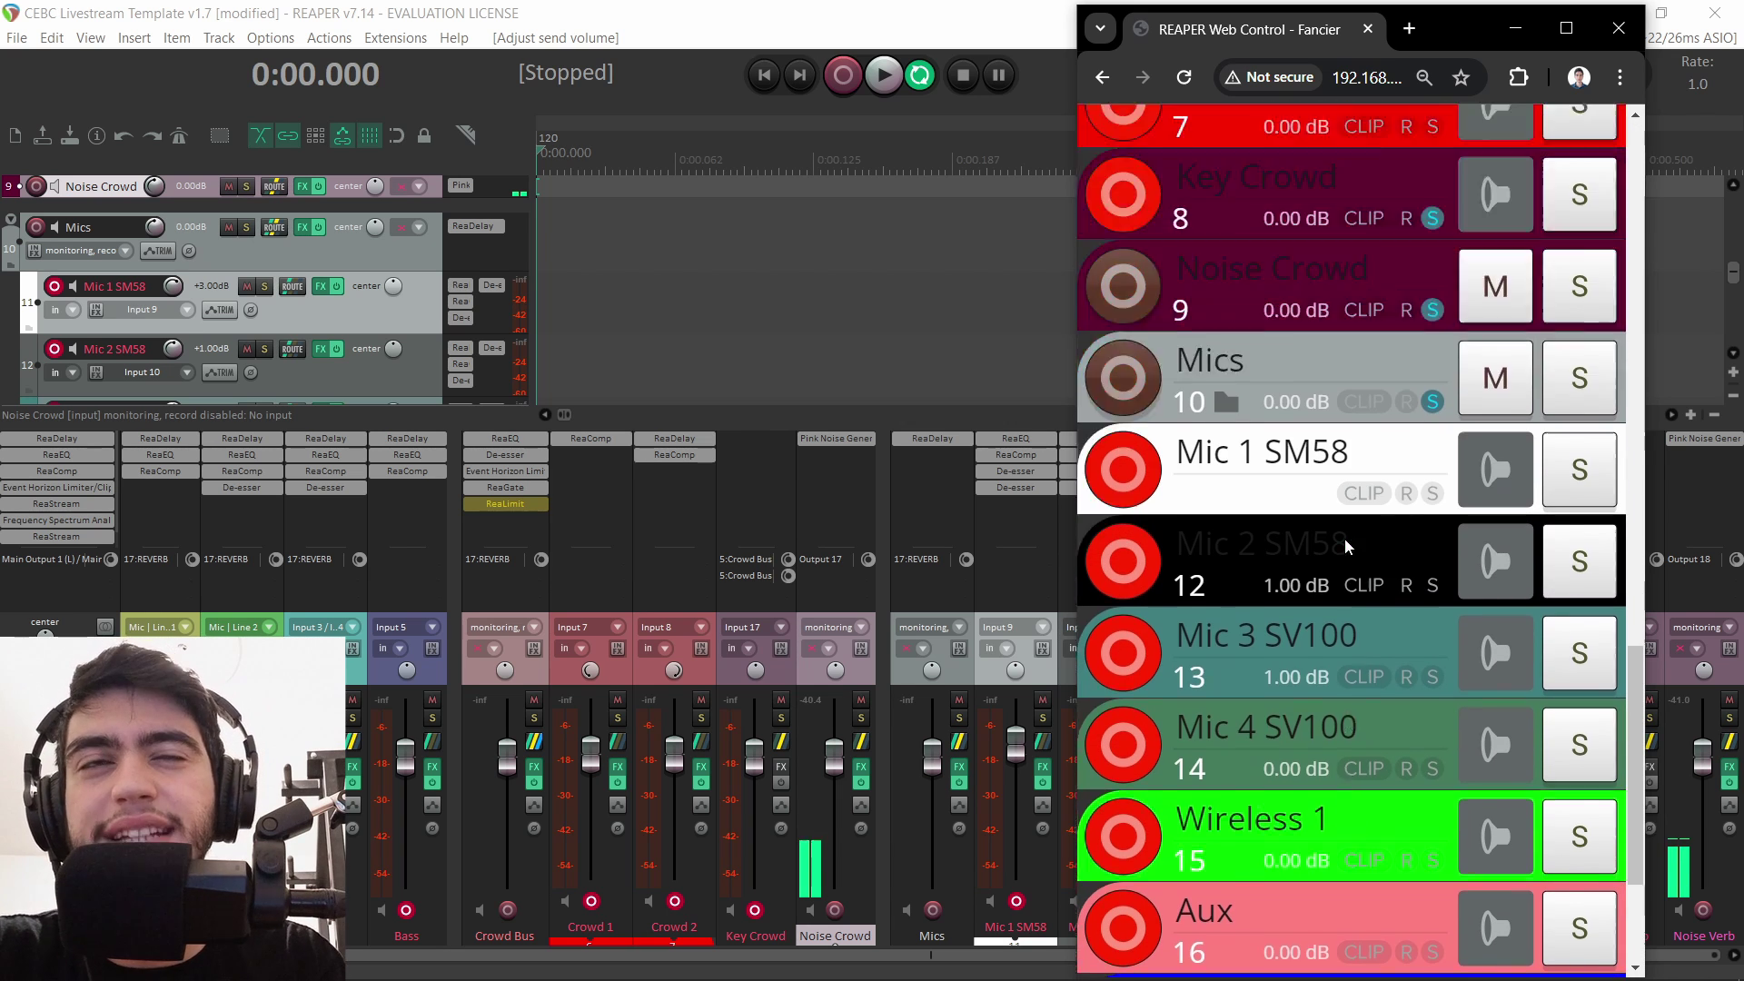
pyautogui.scroll(8, 1332, 522)
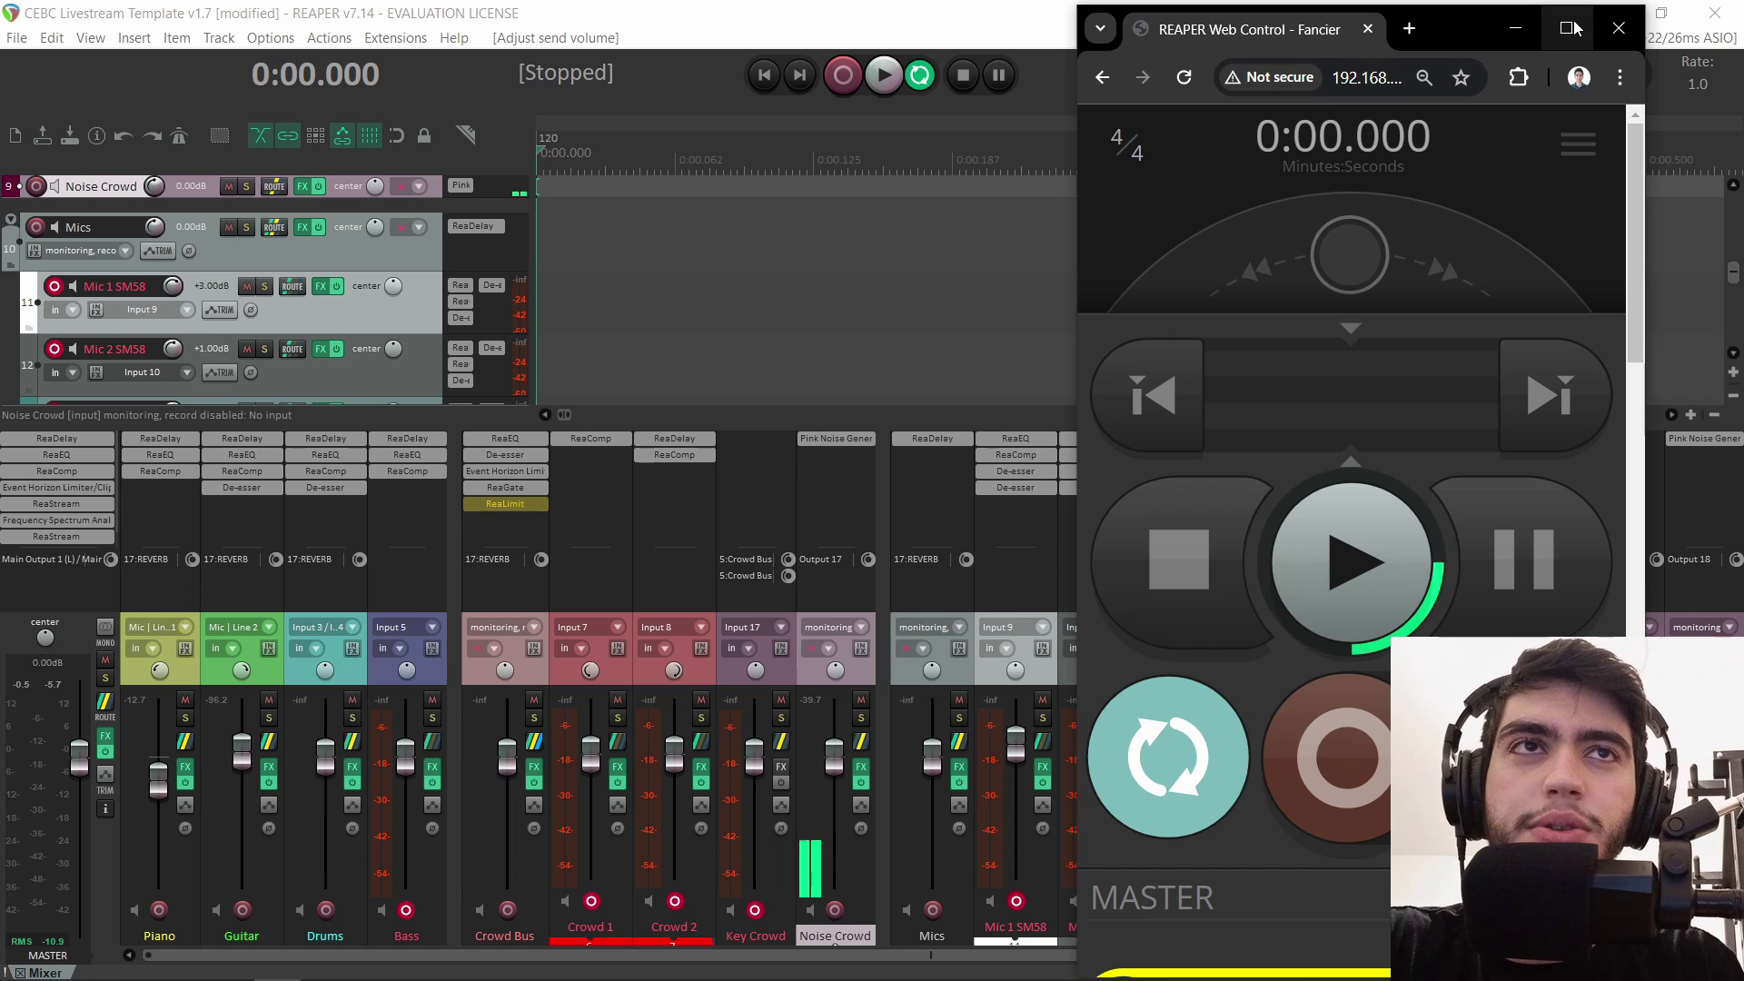
pyautogui.click(1608, 28)
# Save the project as a template on the Desktop named CEBC Livestream Template v1.8.rpp.
pyautogui.click(17, 37)
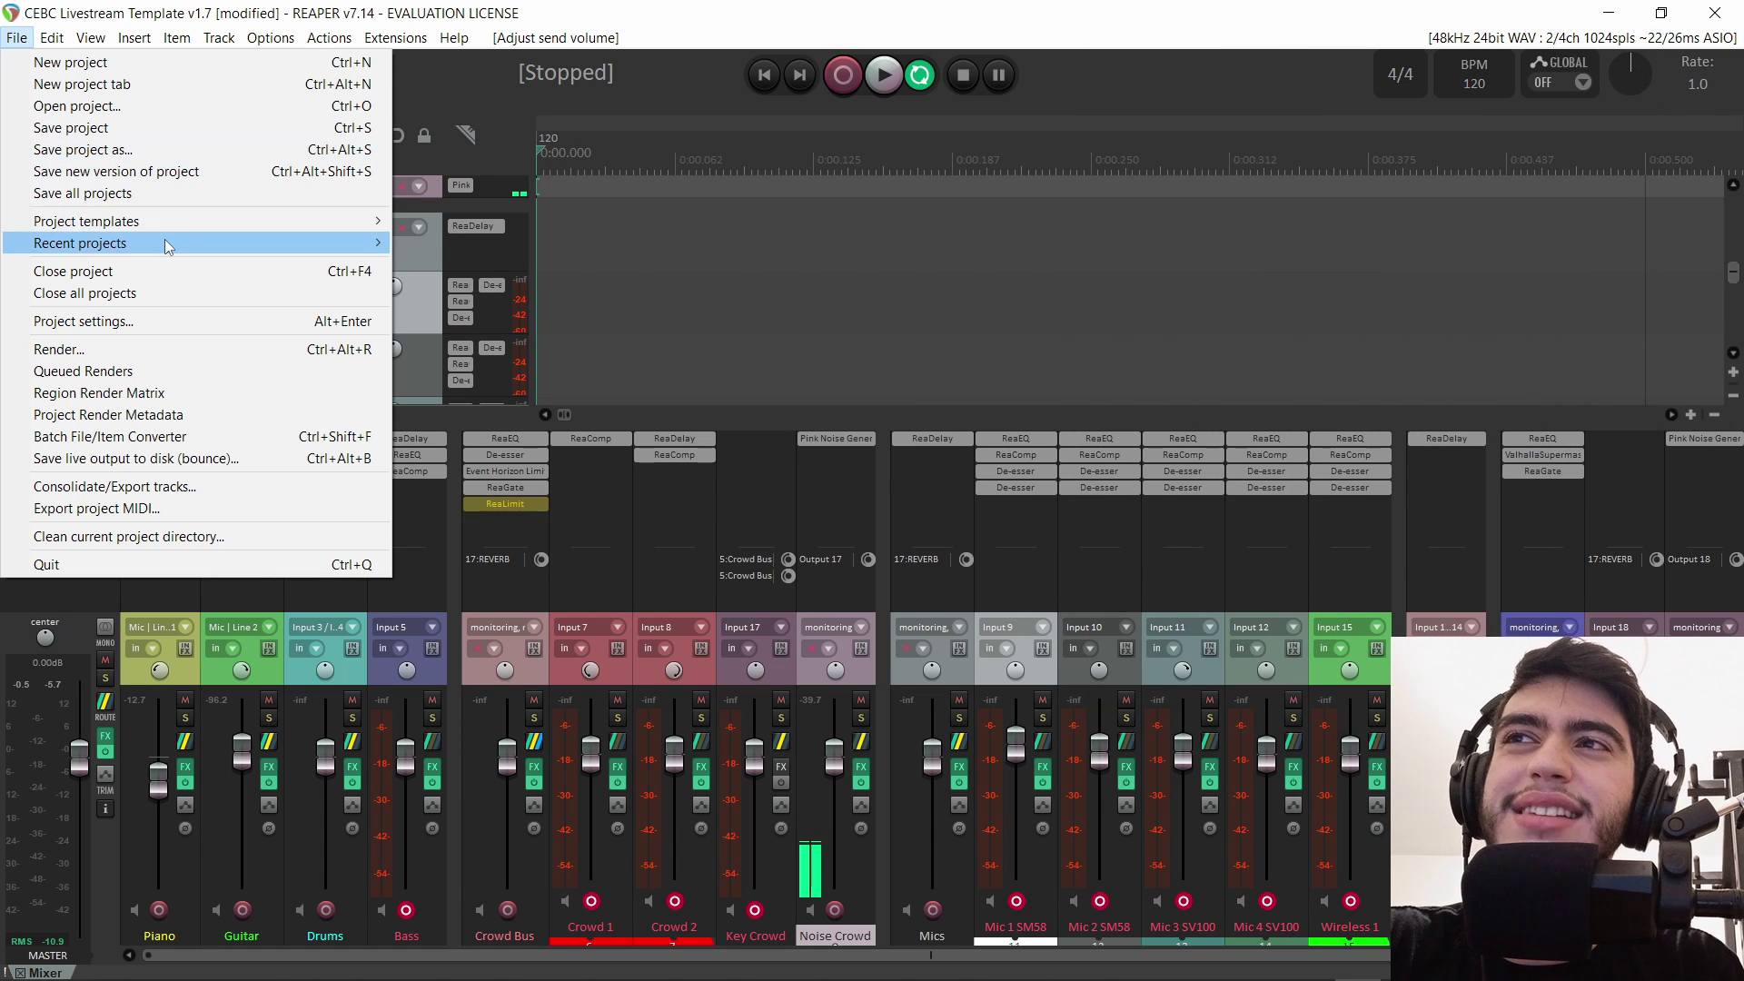
pyautogui.moveTo(199, 226)
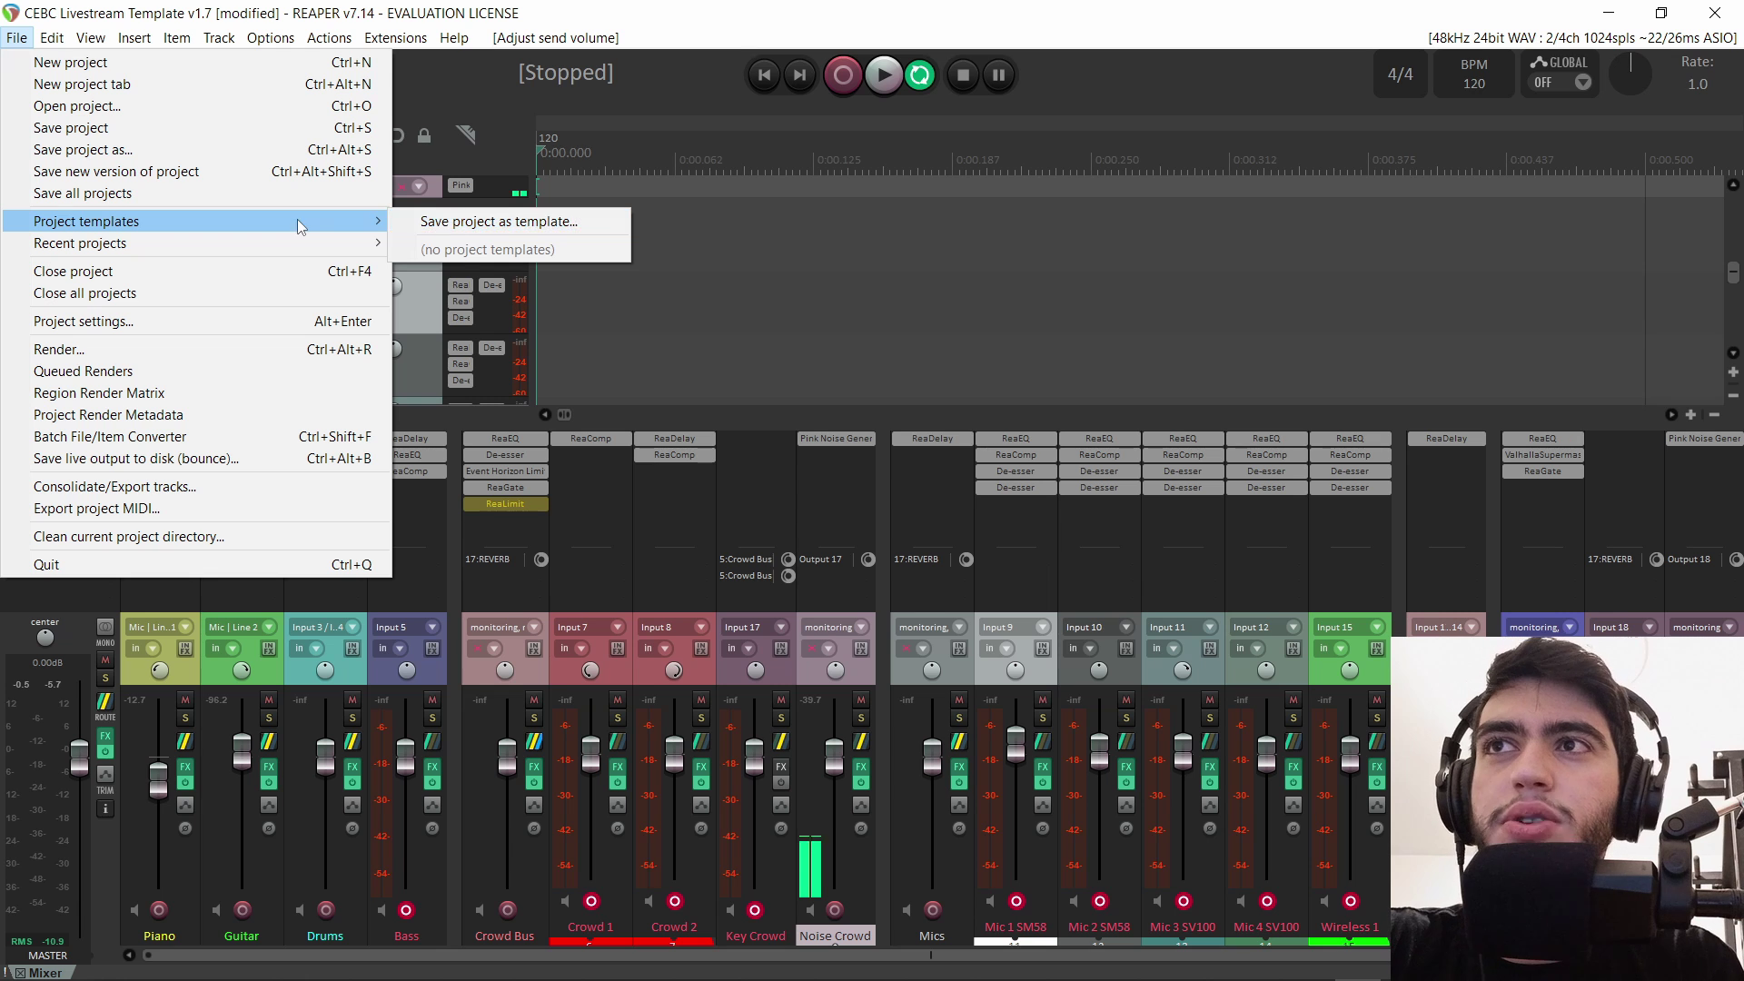
pyautogui.click(408, 227)
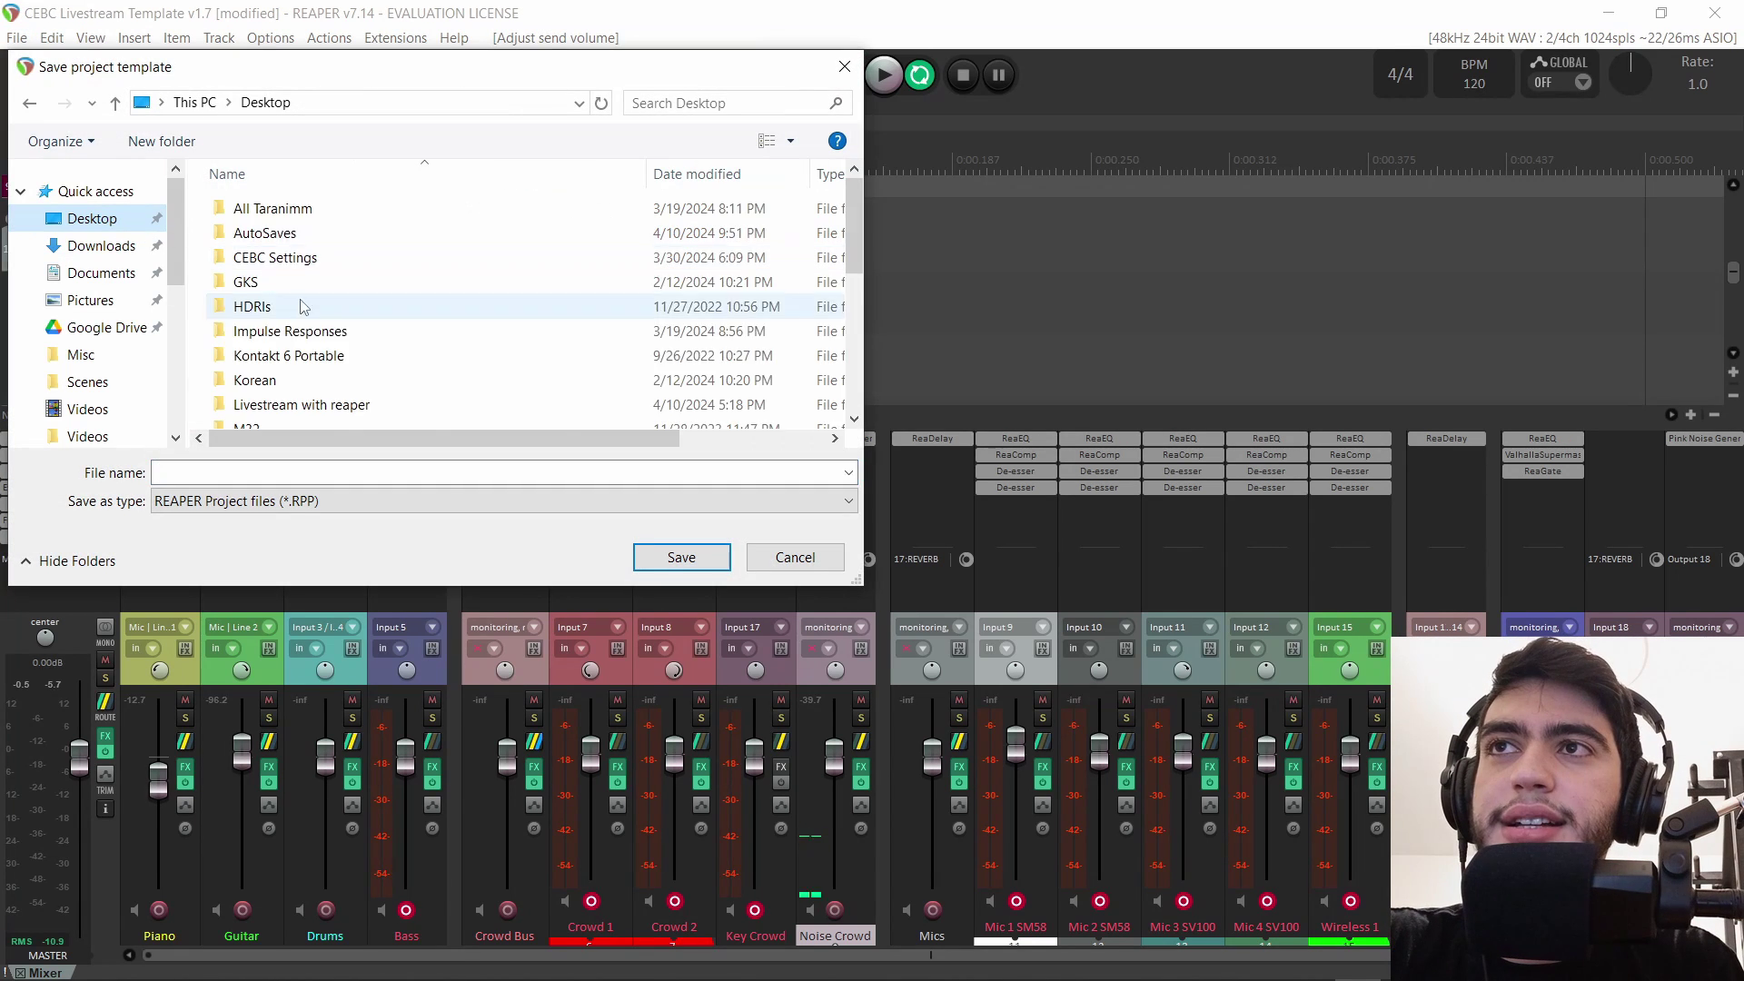
pyautogui.click(353, 358)
pyautogui.click(331, 476)
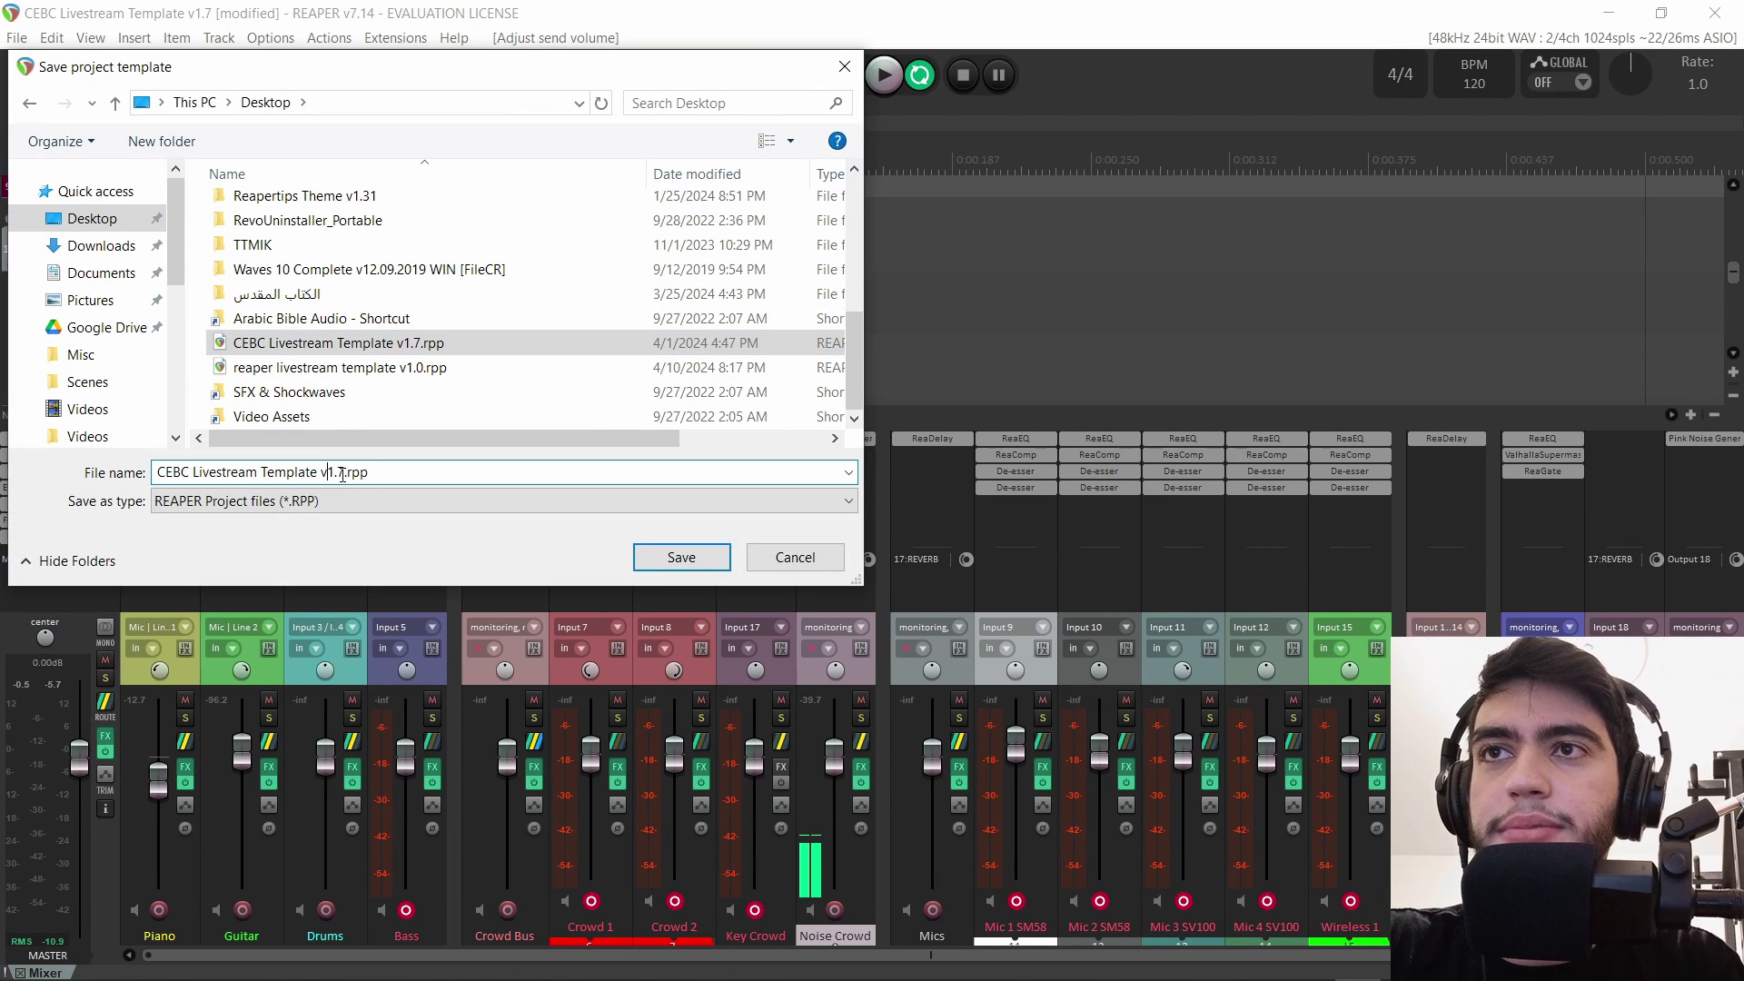
pyautogui.press('Delete')
pyautogui.write('8')
pyautogui.press('Return')
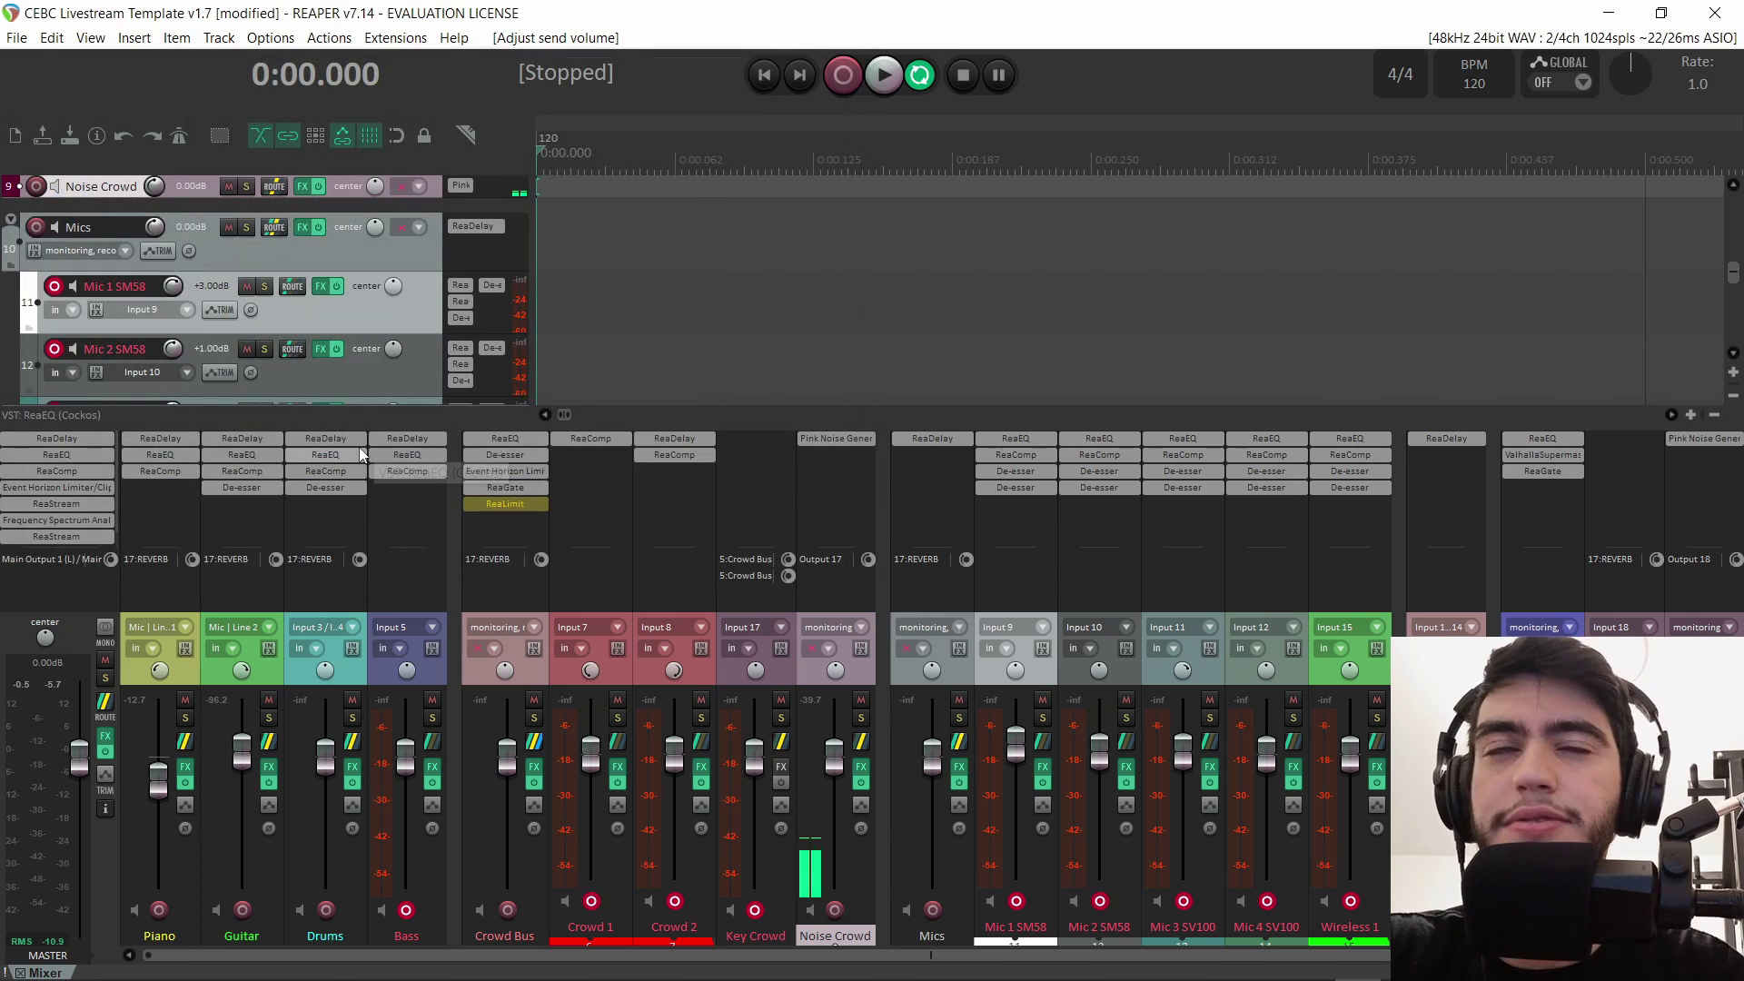
# Set CEBC Livestream Template v1.8.rpp as the template for new projects in the project preferences.
pyautogui.hotkey('ctrl', 'p')
pyautogui.click(671, 407)
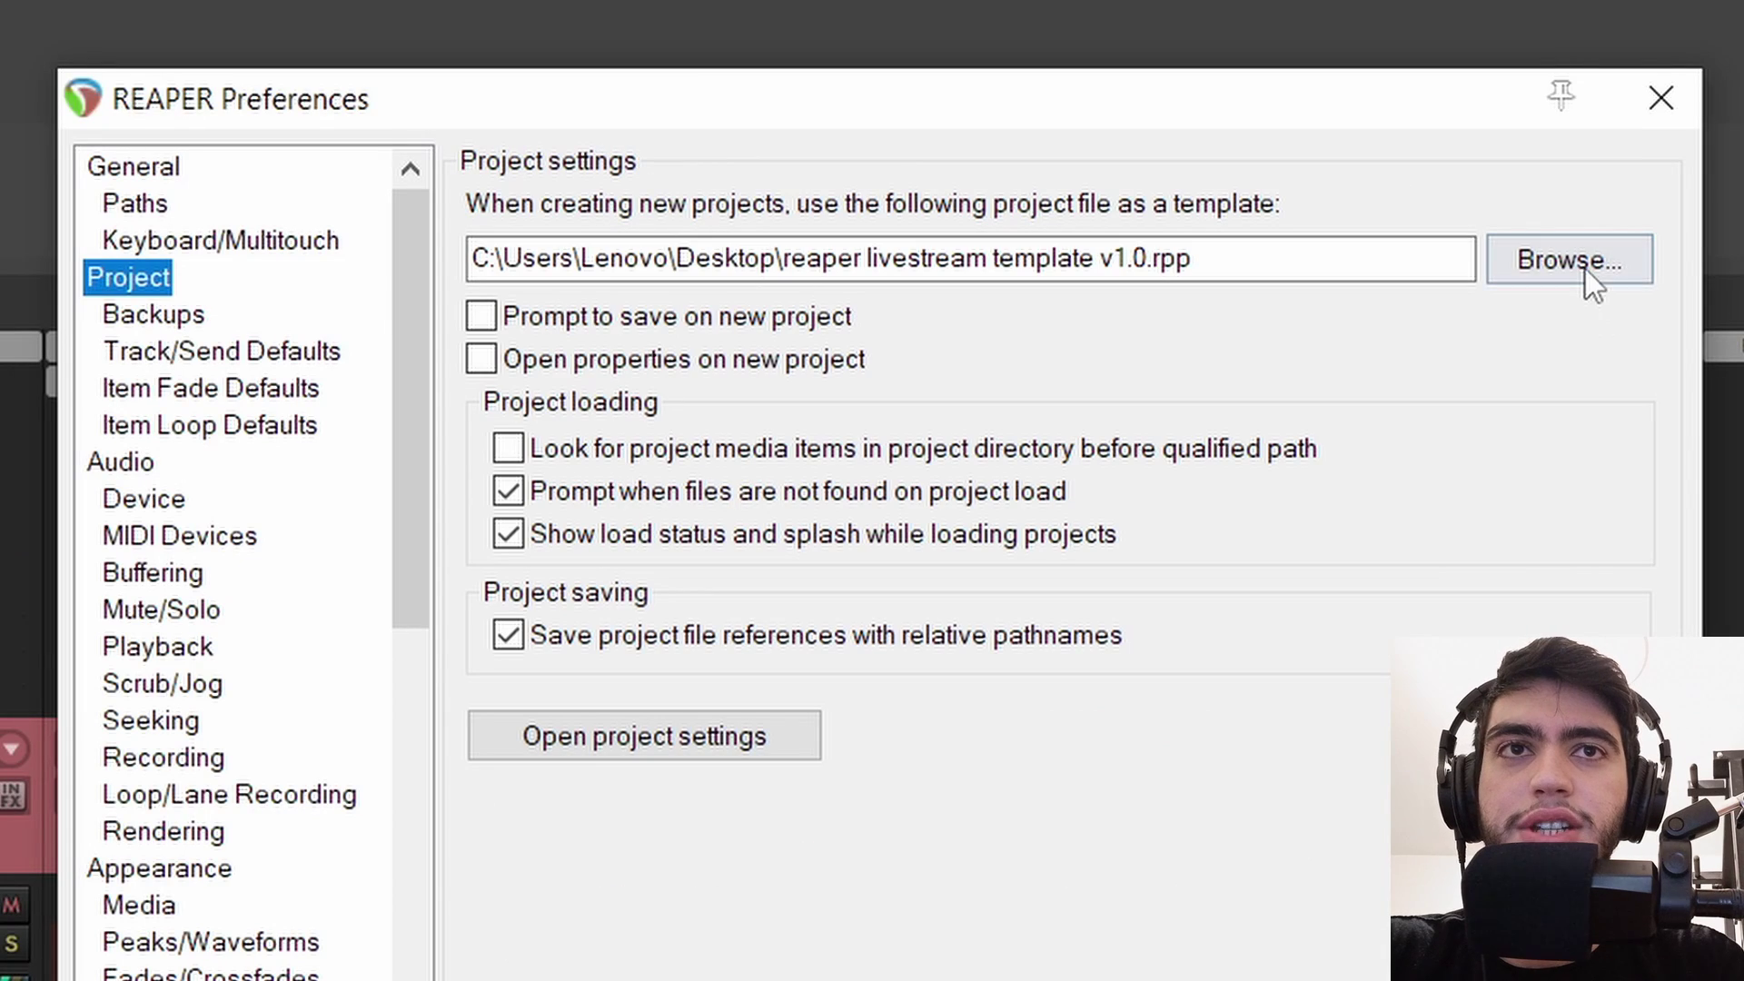
pyautogui.click(1585, 269)
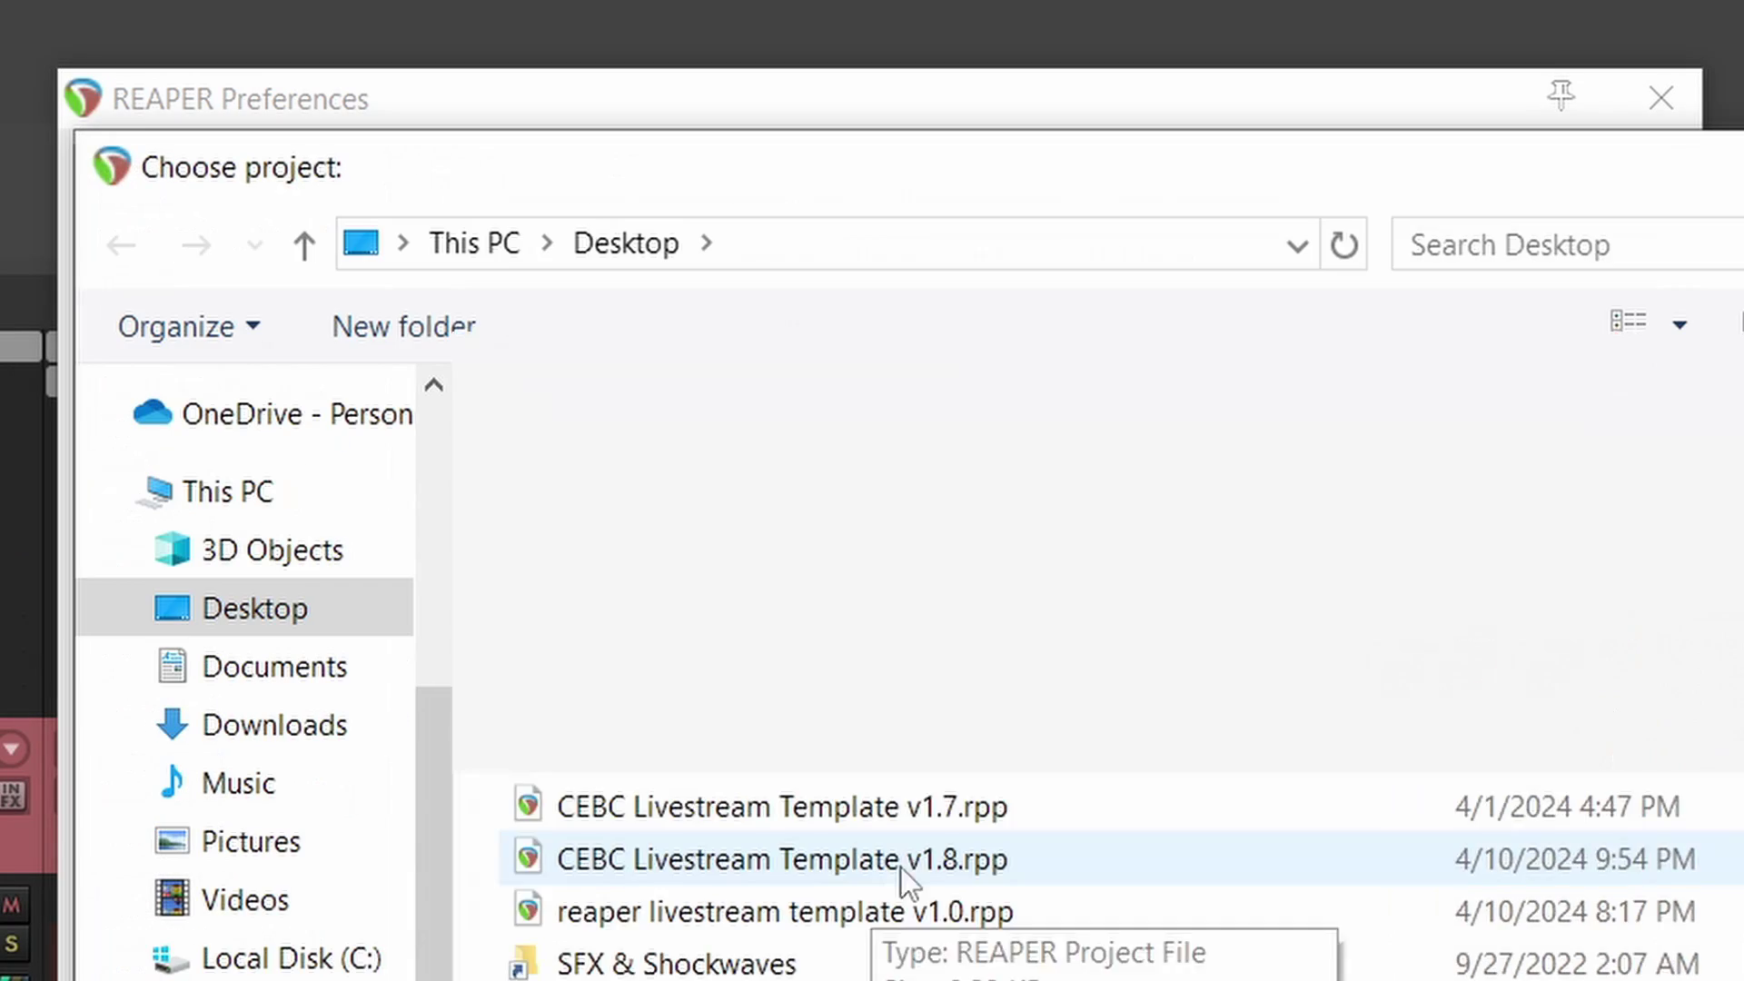
pyautogui.doubleClick(910, 855)
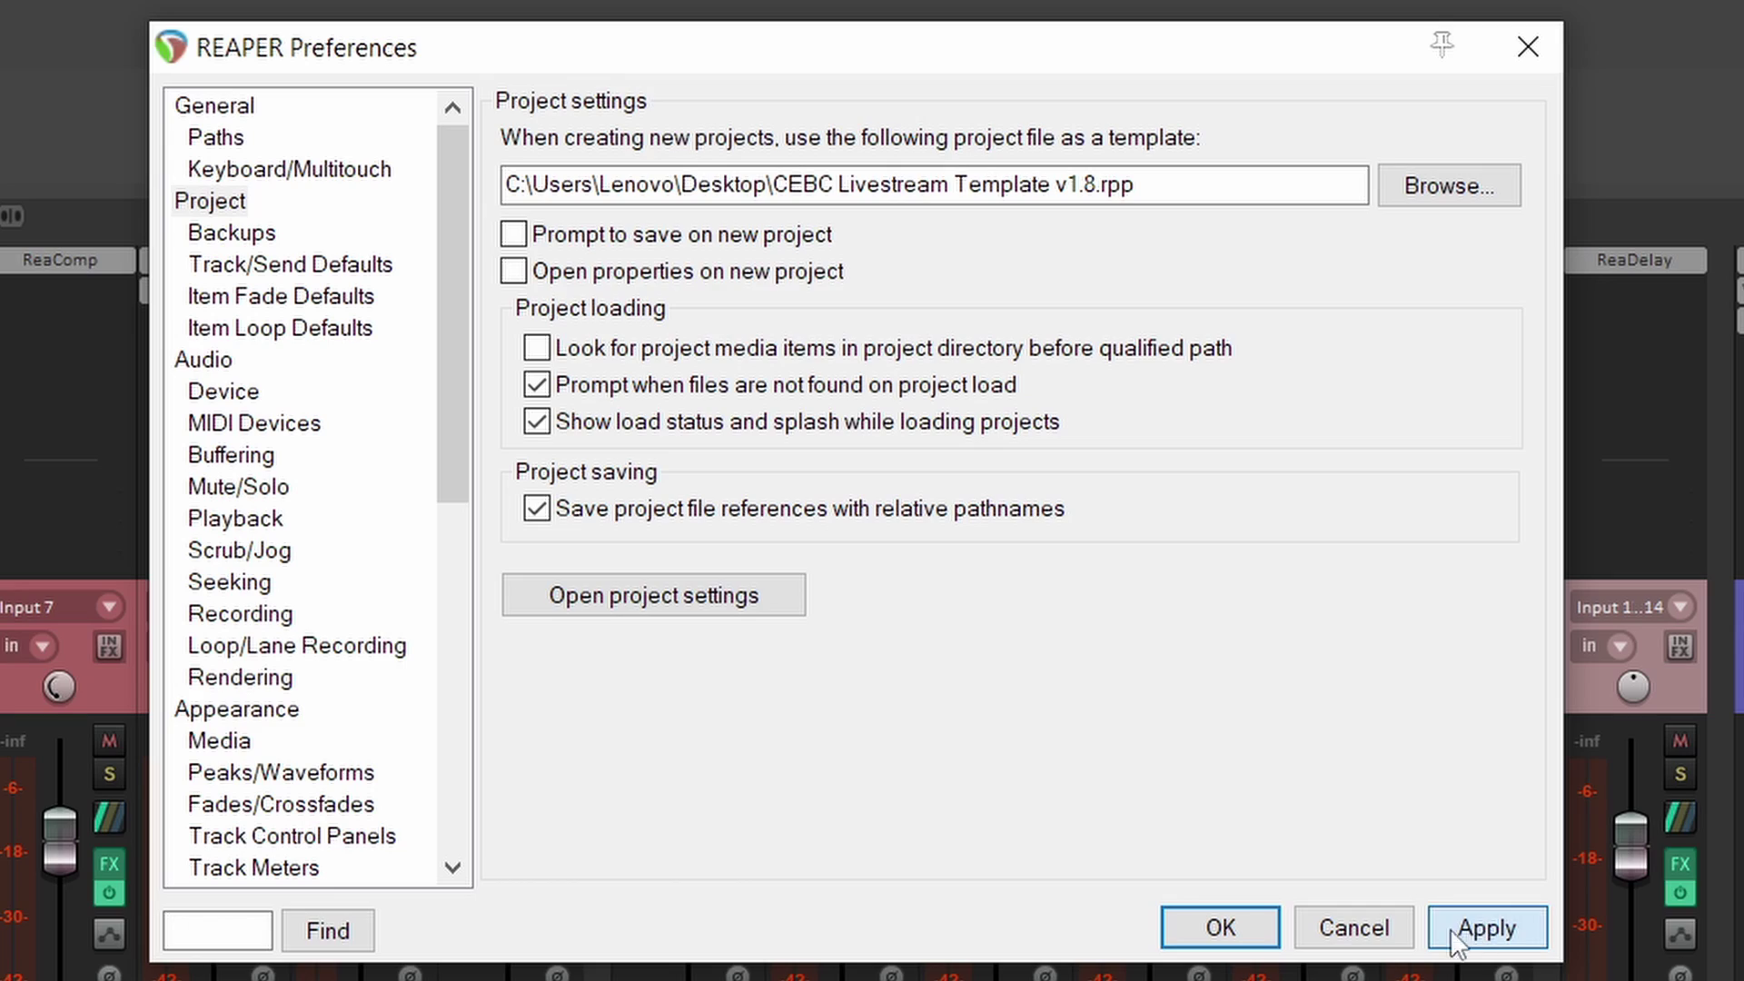
pyautogui.click(1220, 927)
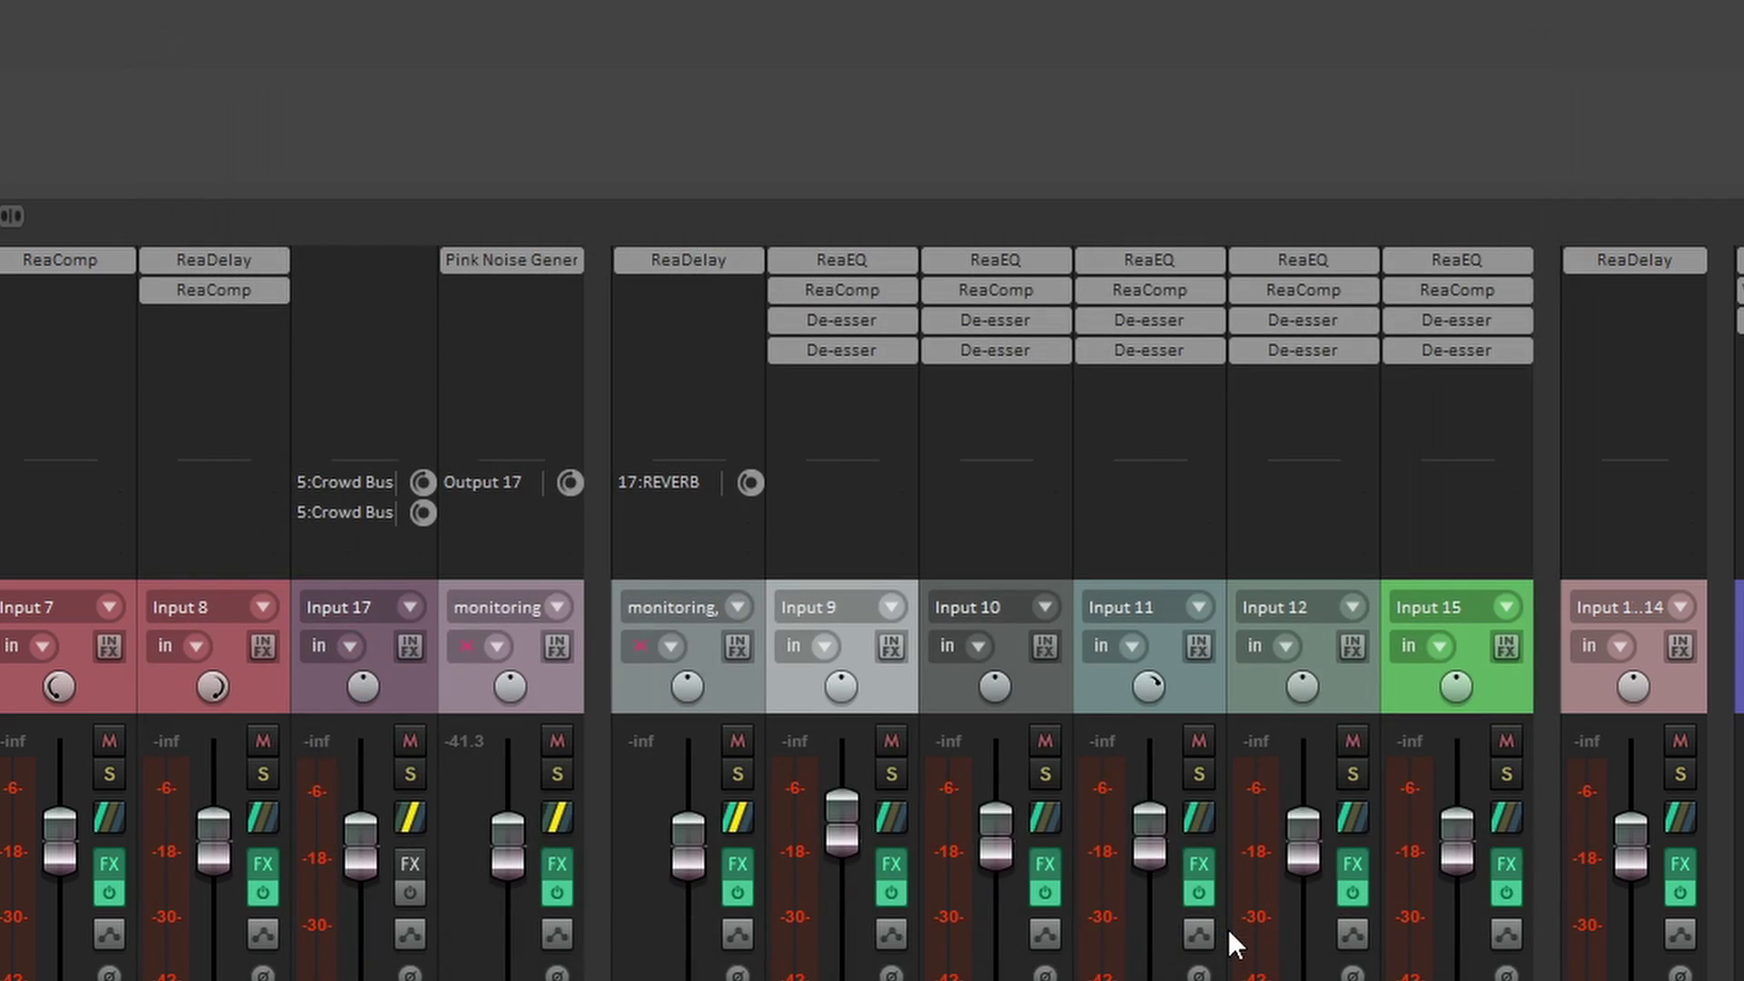
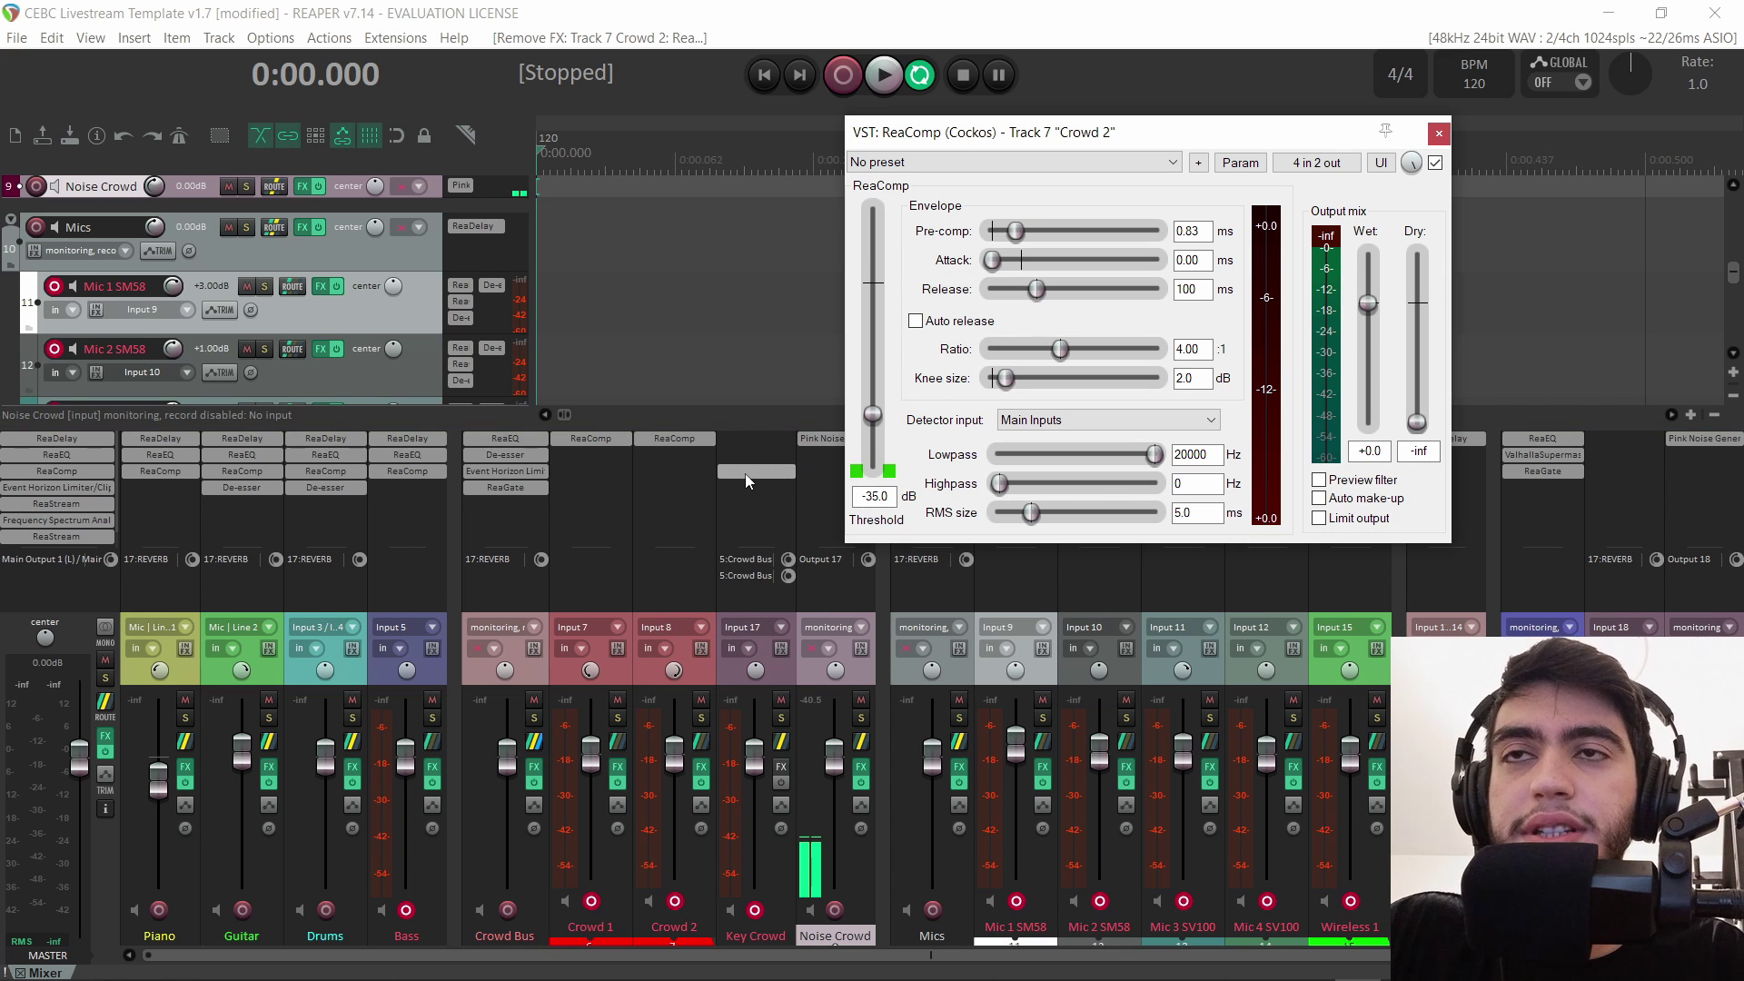
# Examine the Crowd Bus effects: ReaEQ, De-esser, Event Horizon Limiter/Clipper and ReaGate, and close their windows.
pyautogui.click(505, 438)
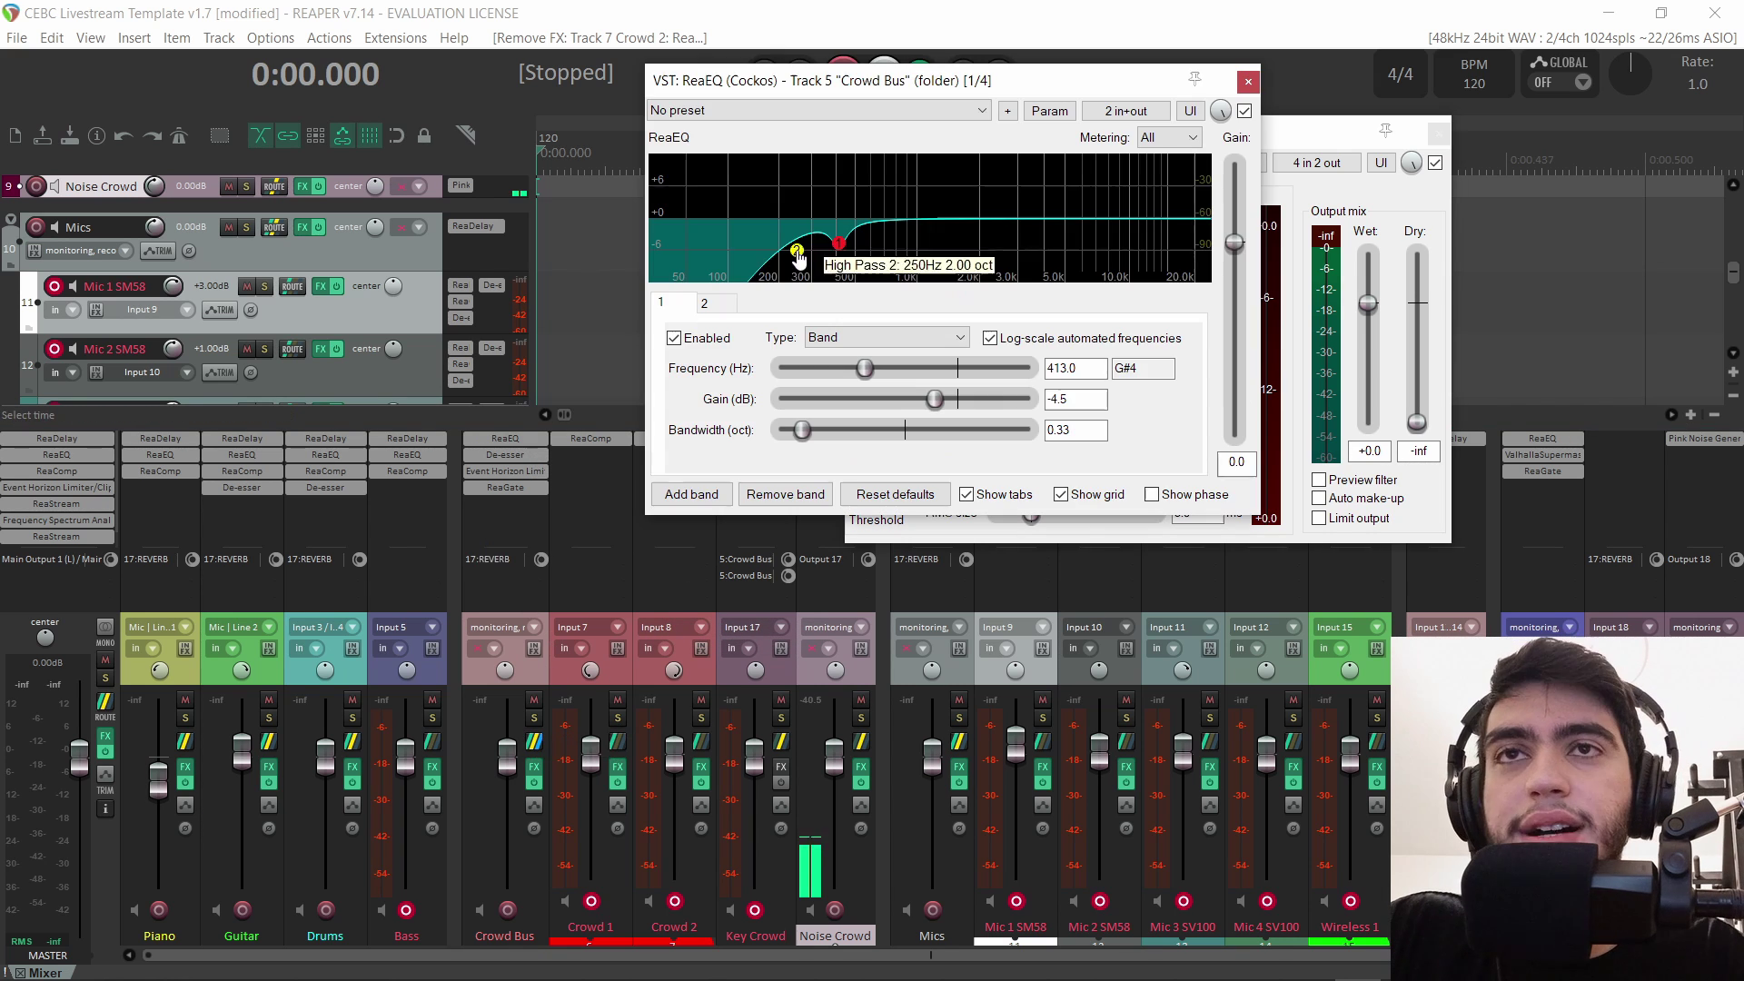
pyautogui.click(509, 456)
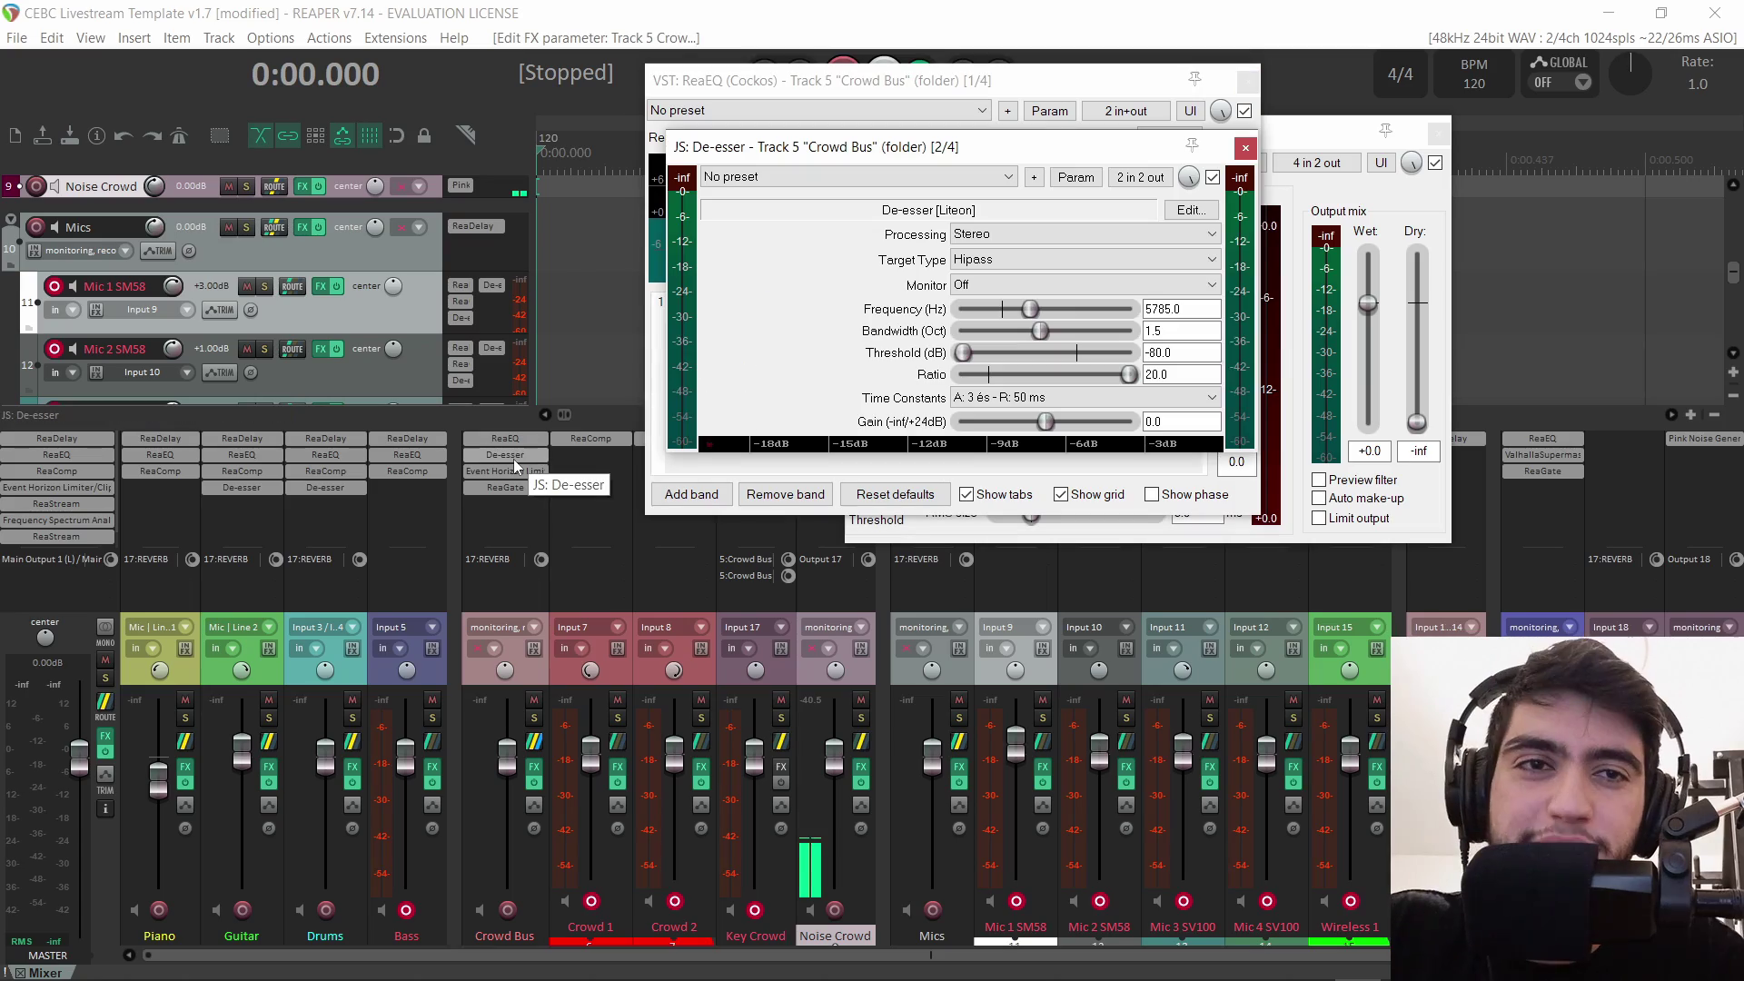
pyautogui.click(507, 470)
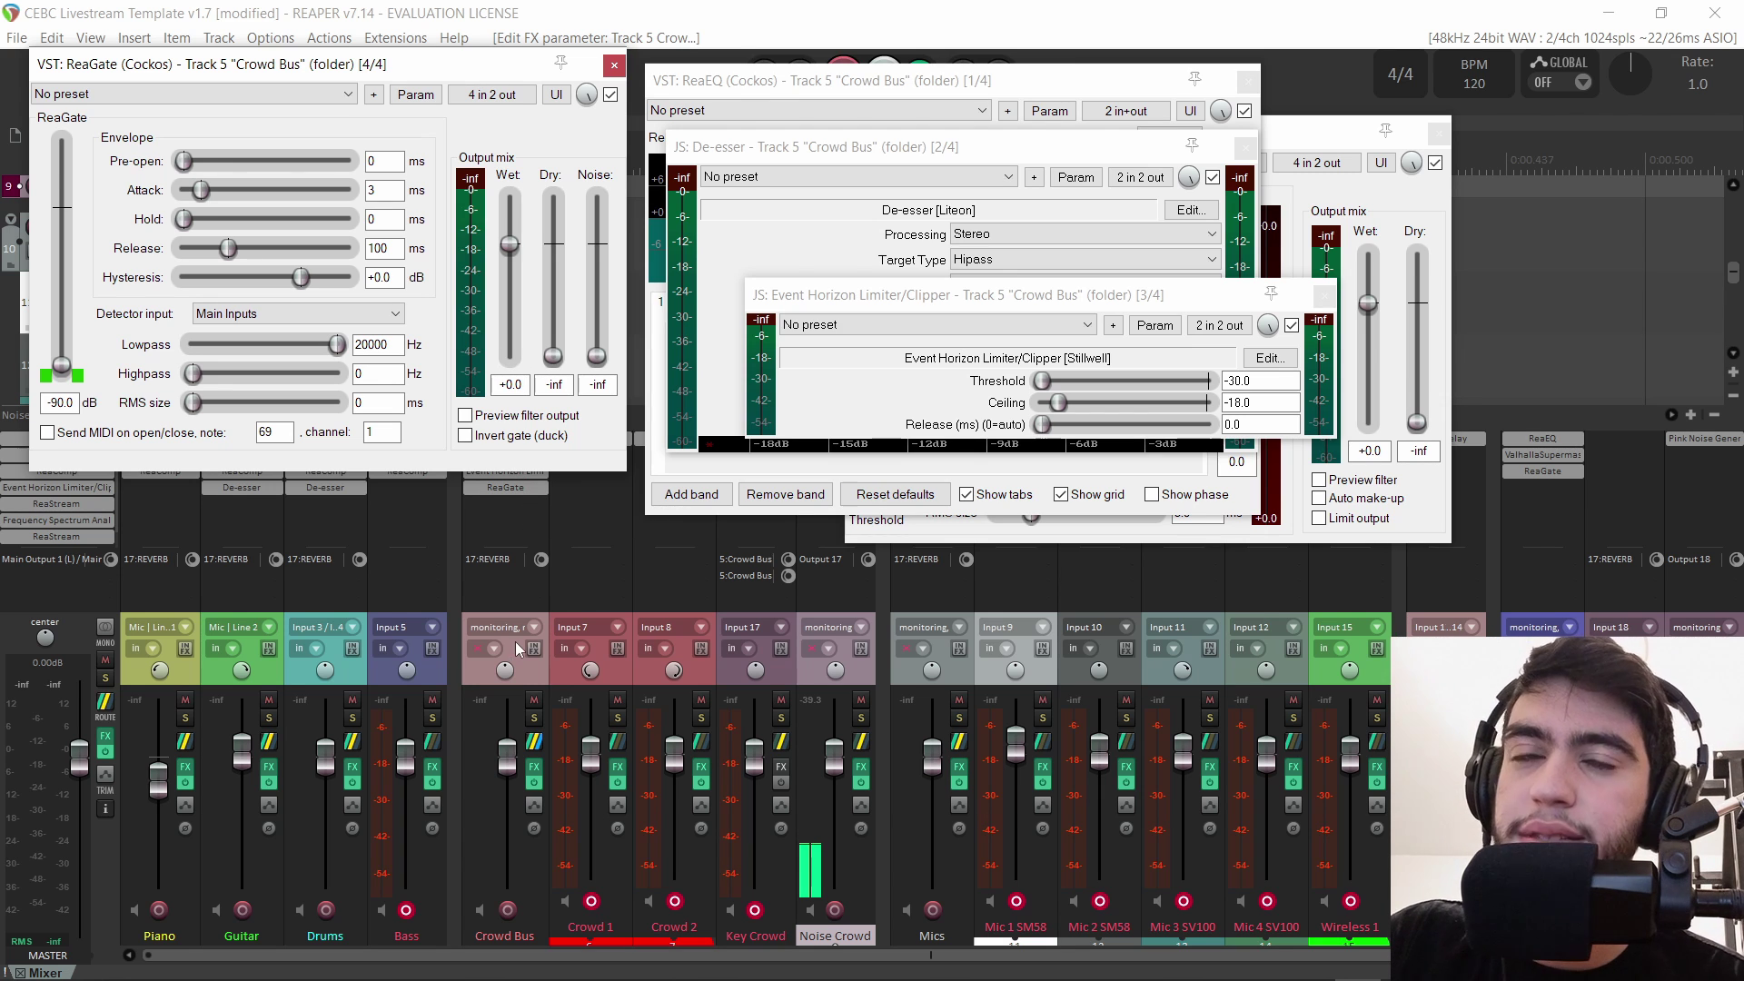
pyautogui.press('Escape')
# Examine the settings of the ReaEQ, ReaComp and De-esser effects on the Mic 1 SM58 track.
pyautogui.click(1016, 438)
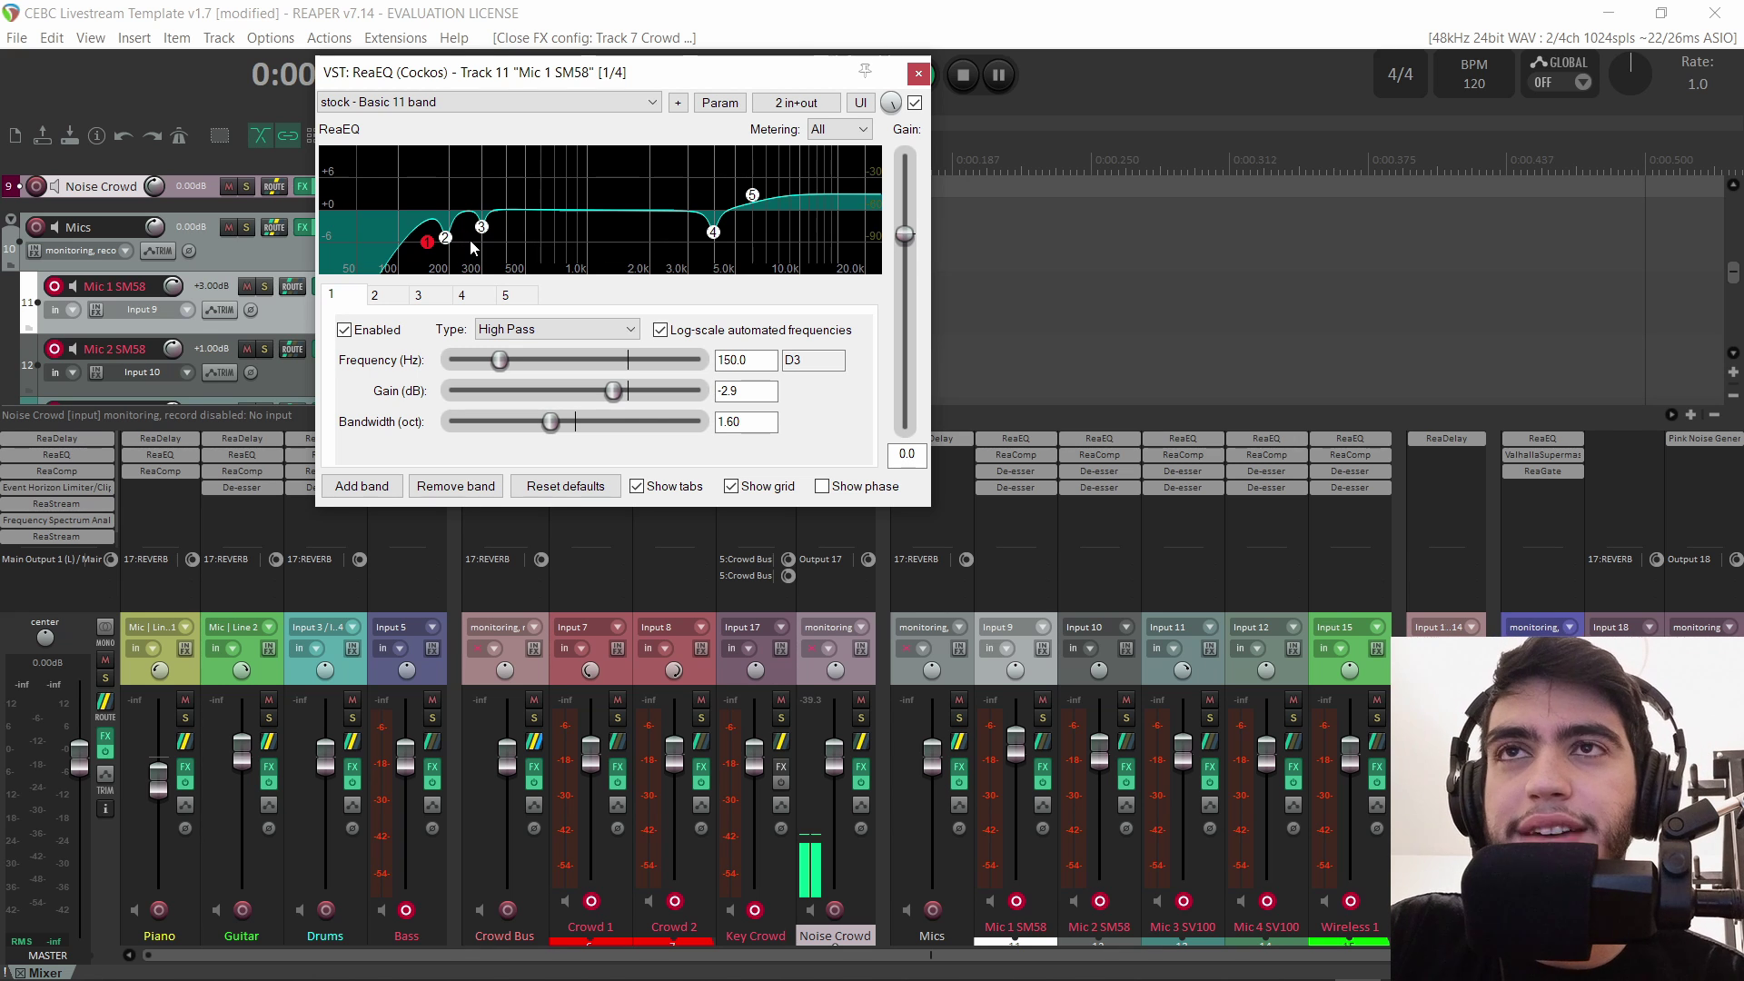
pyautogui.click(1015, 455)
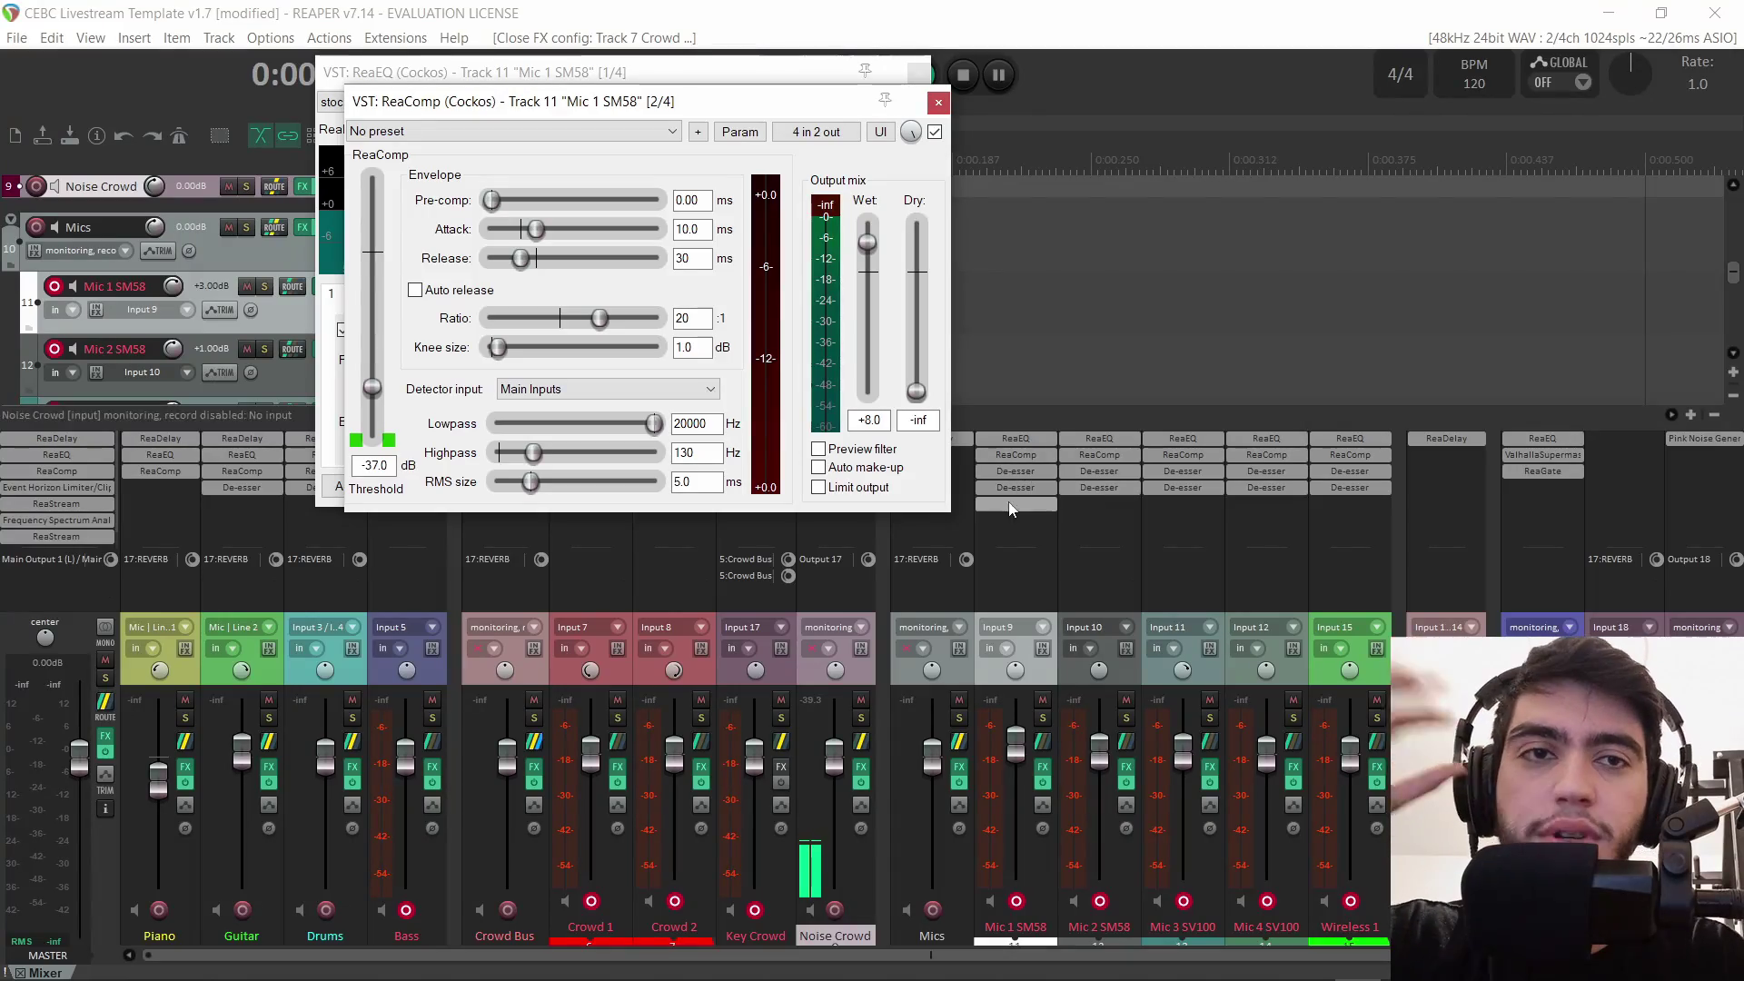
pyautogui.click(1023, 488)
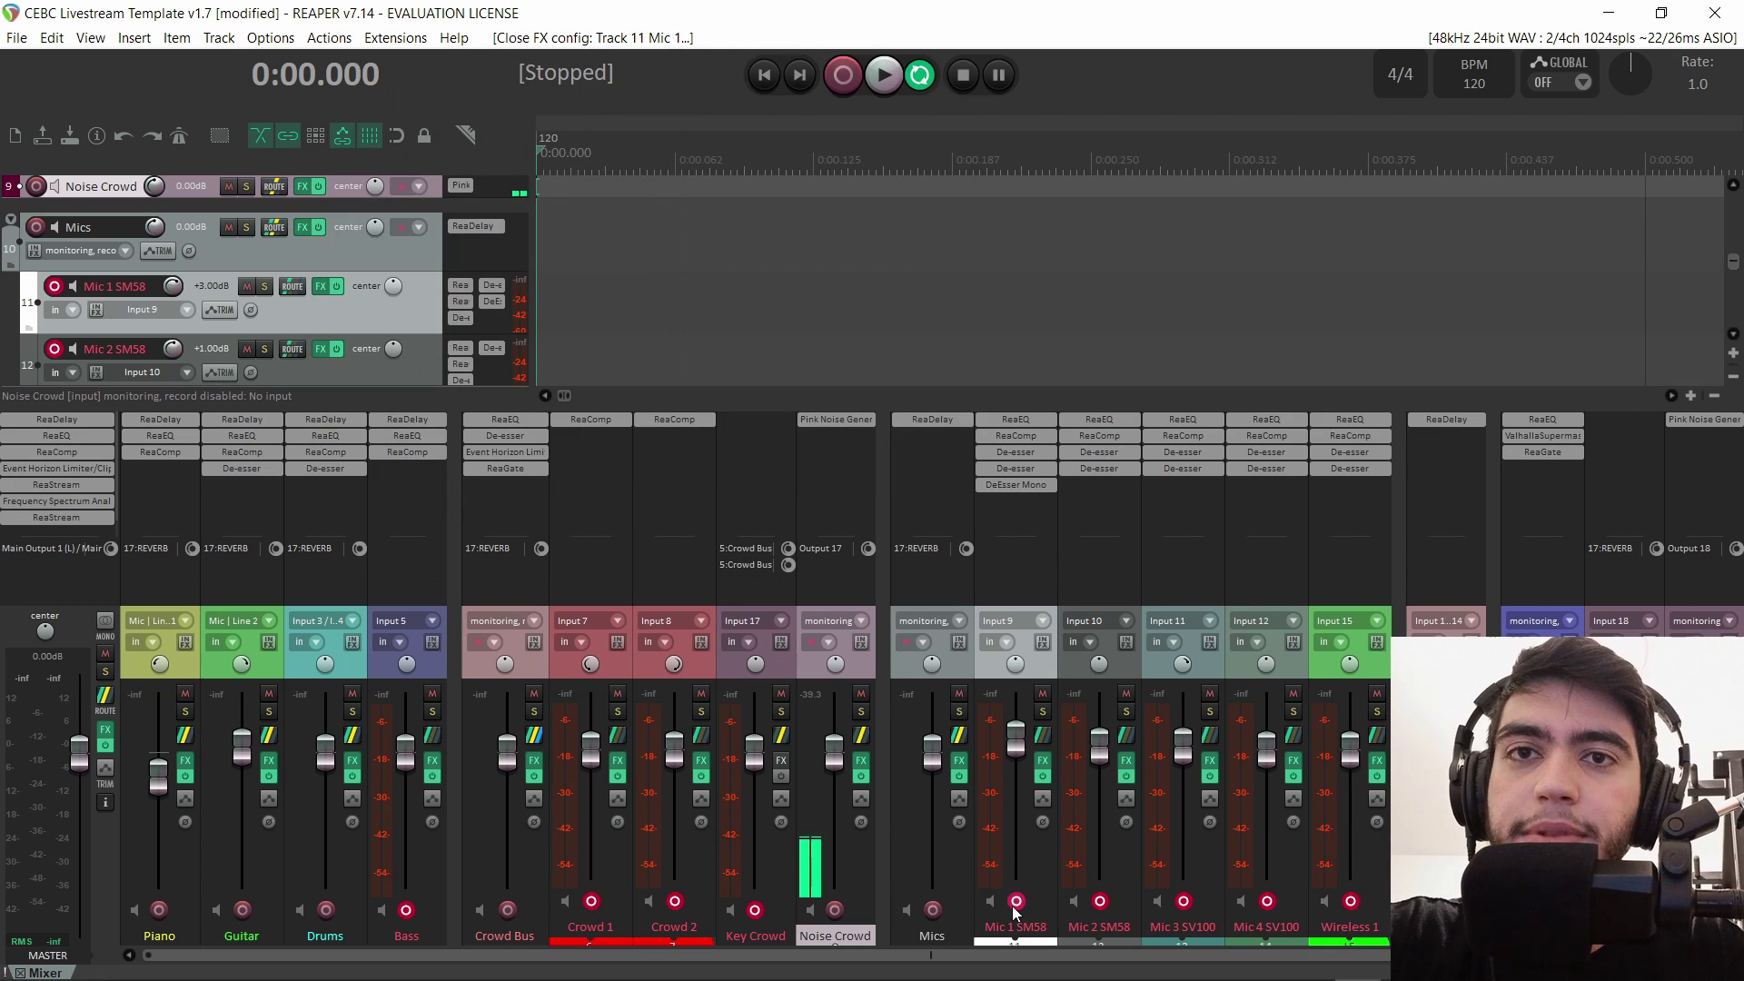
# Select the Mics folder track, inspect the controls of its send to REVERB and close them.
pyautogui.click(941, 936)
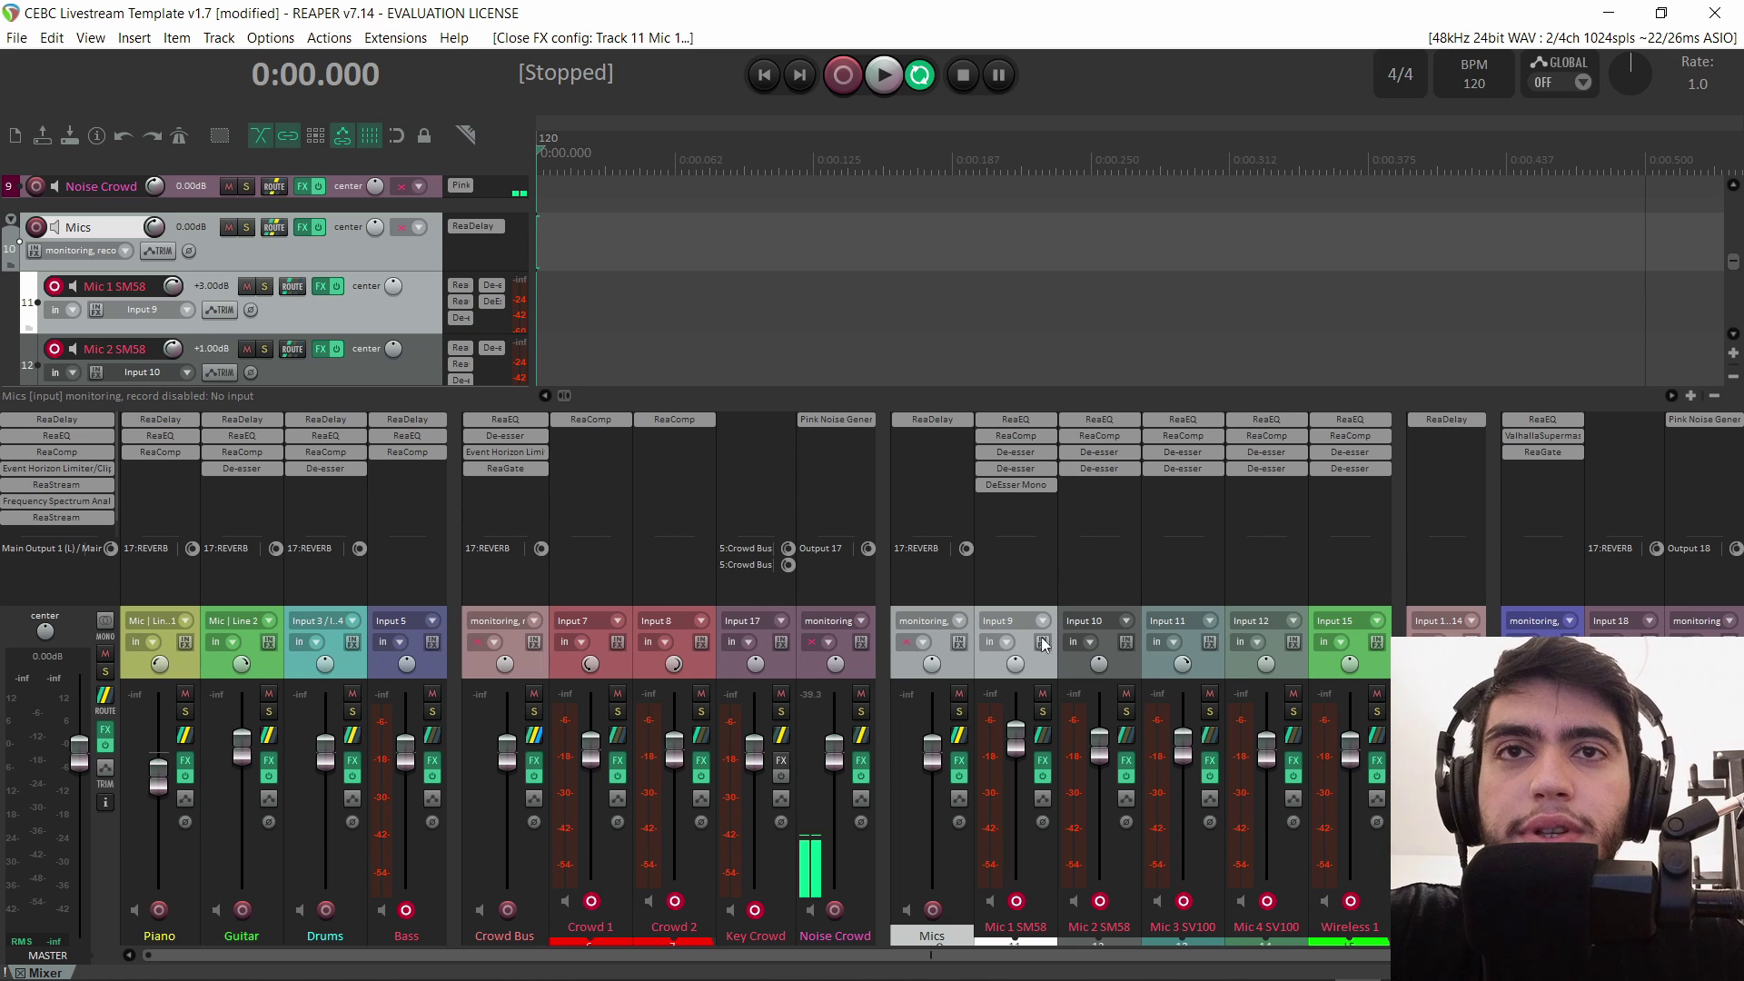
pyautogui.click(945, 552)
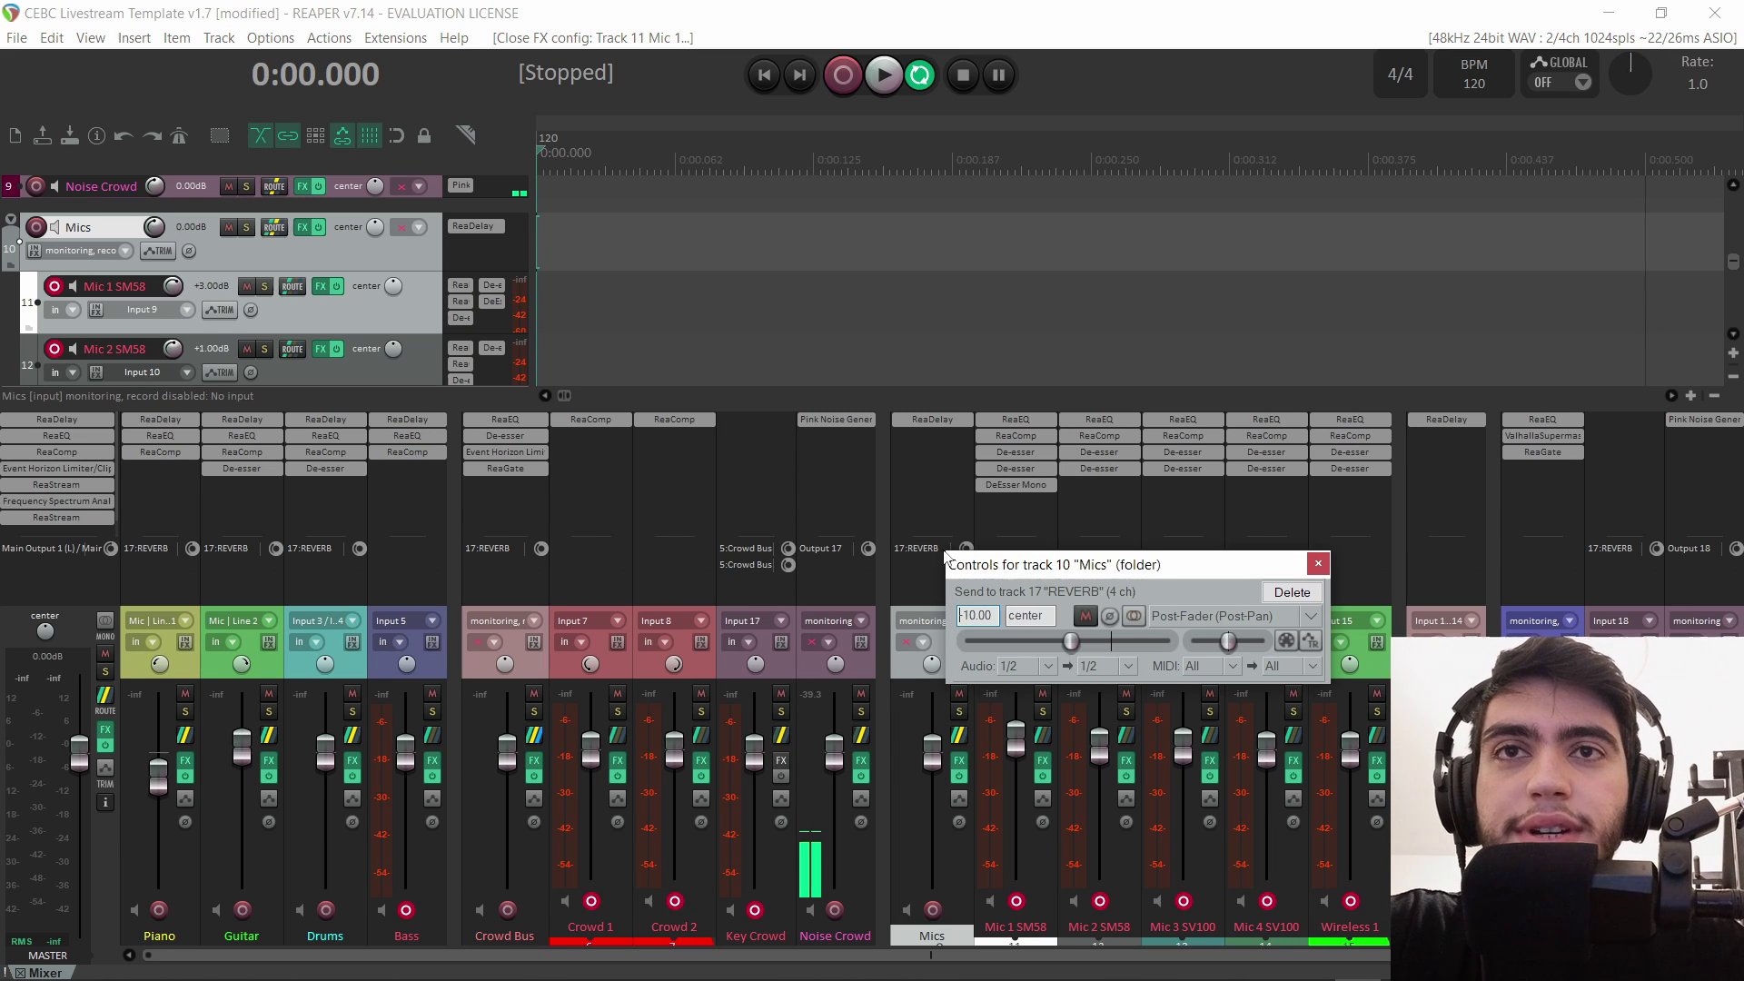
pyautogui.click(1318, 564)
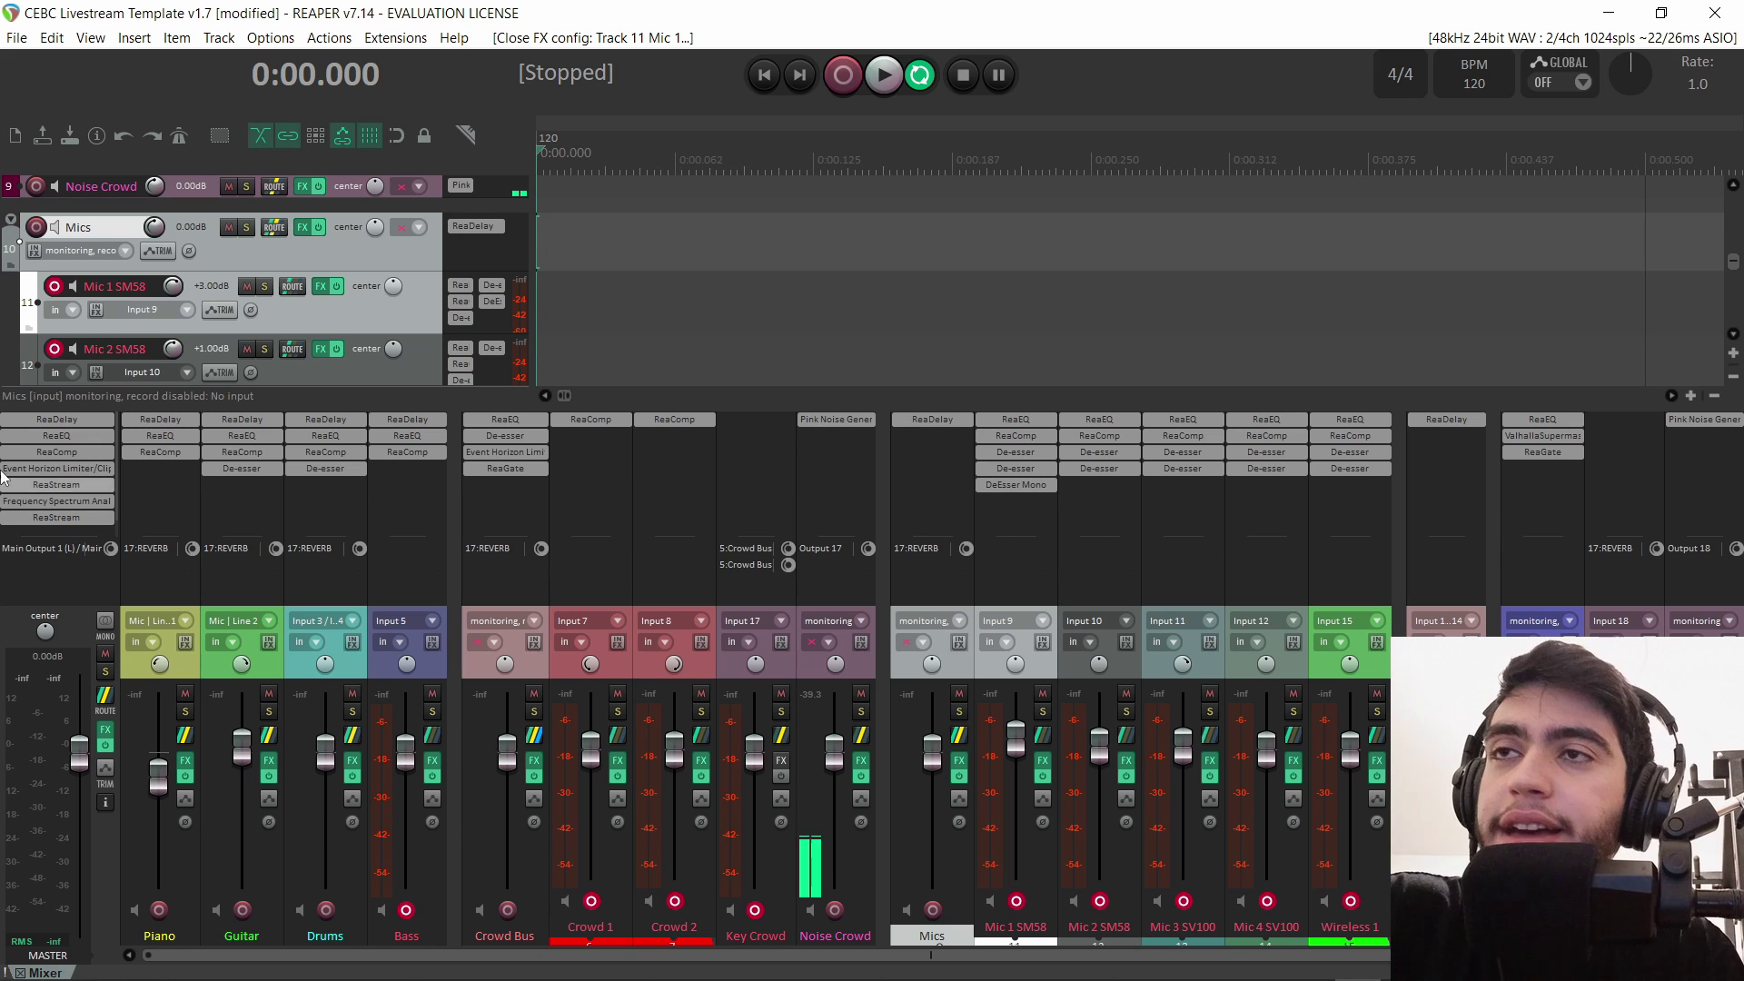
# Review the master track's ReaEQ and ReaComp, and lower its Event Horizon Limiter/Clipper threshold to -14.3.
pyautogui.click(72, 437)
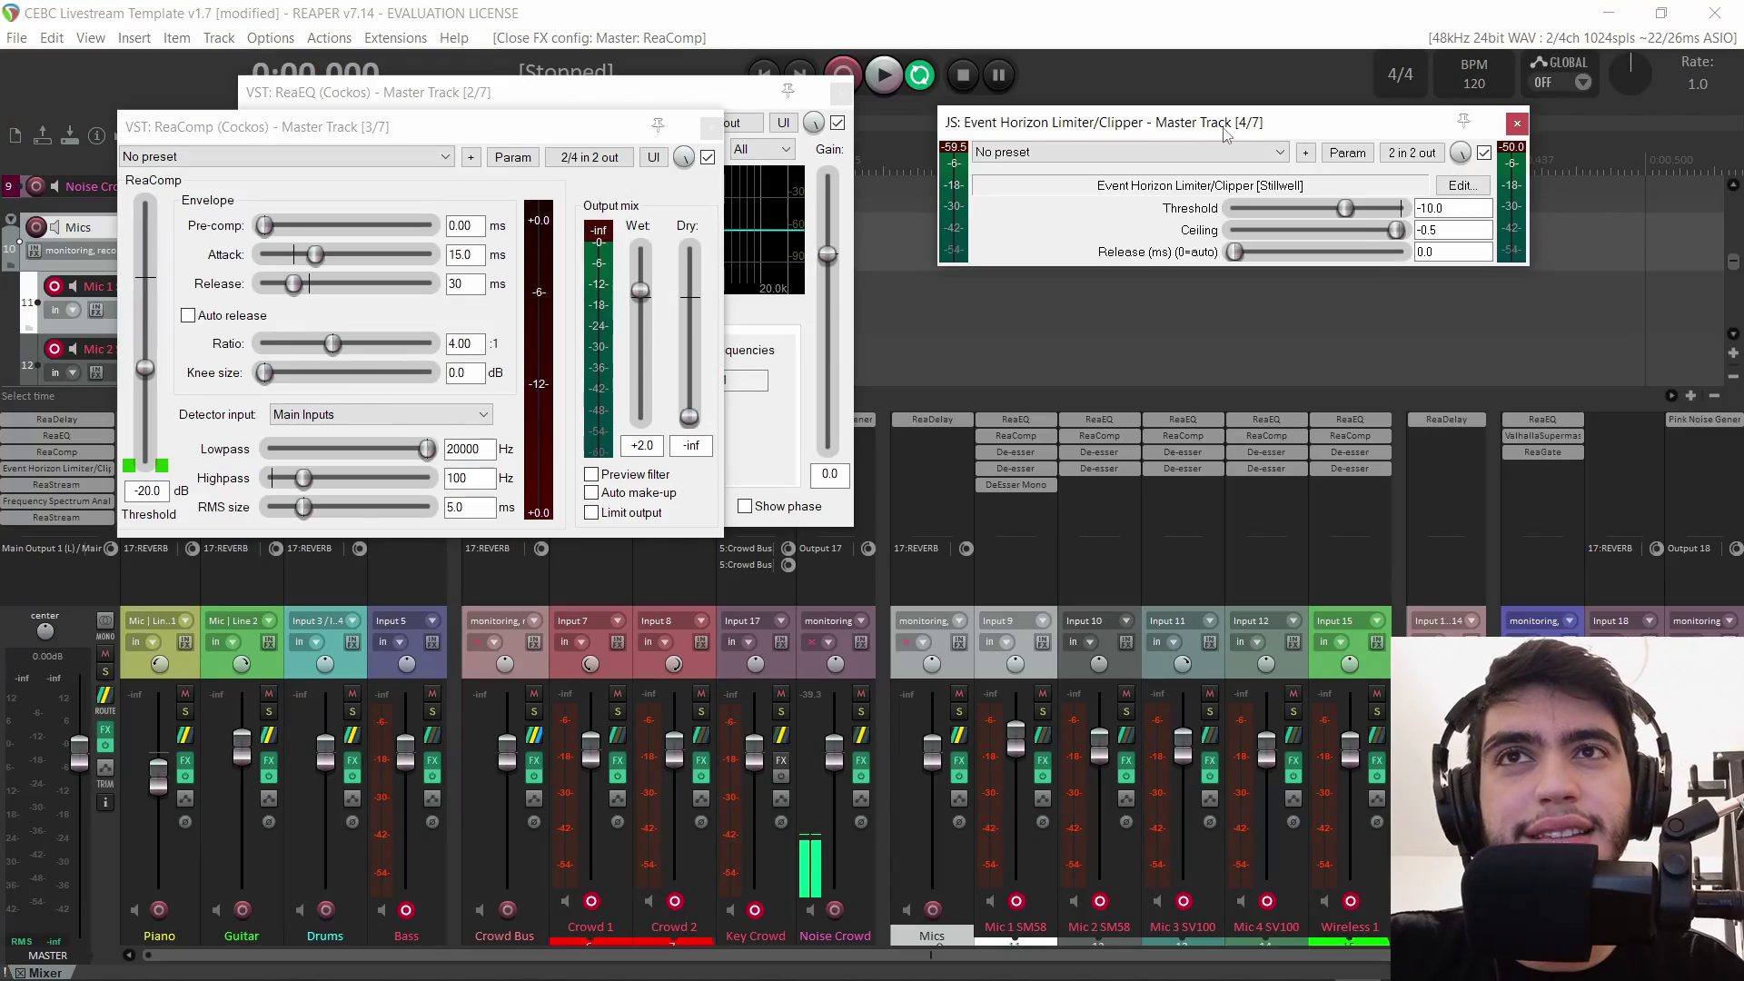
pyautogui.moveTo(1223, 129); pyautogui.dragTo(1135, 254)
pyautogui.click(841, 94)
pyautogui.click(711, 129)
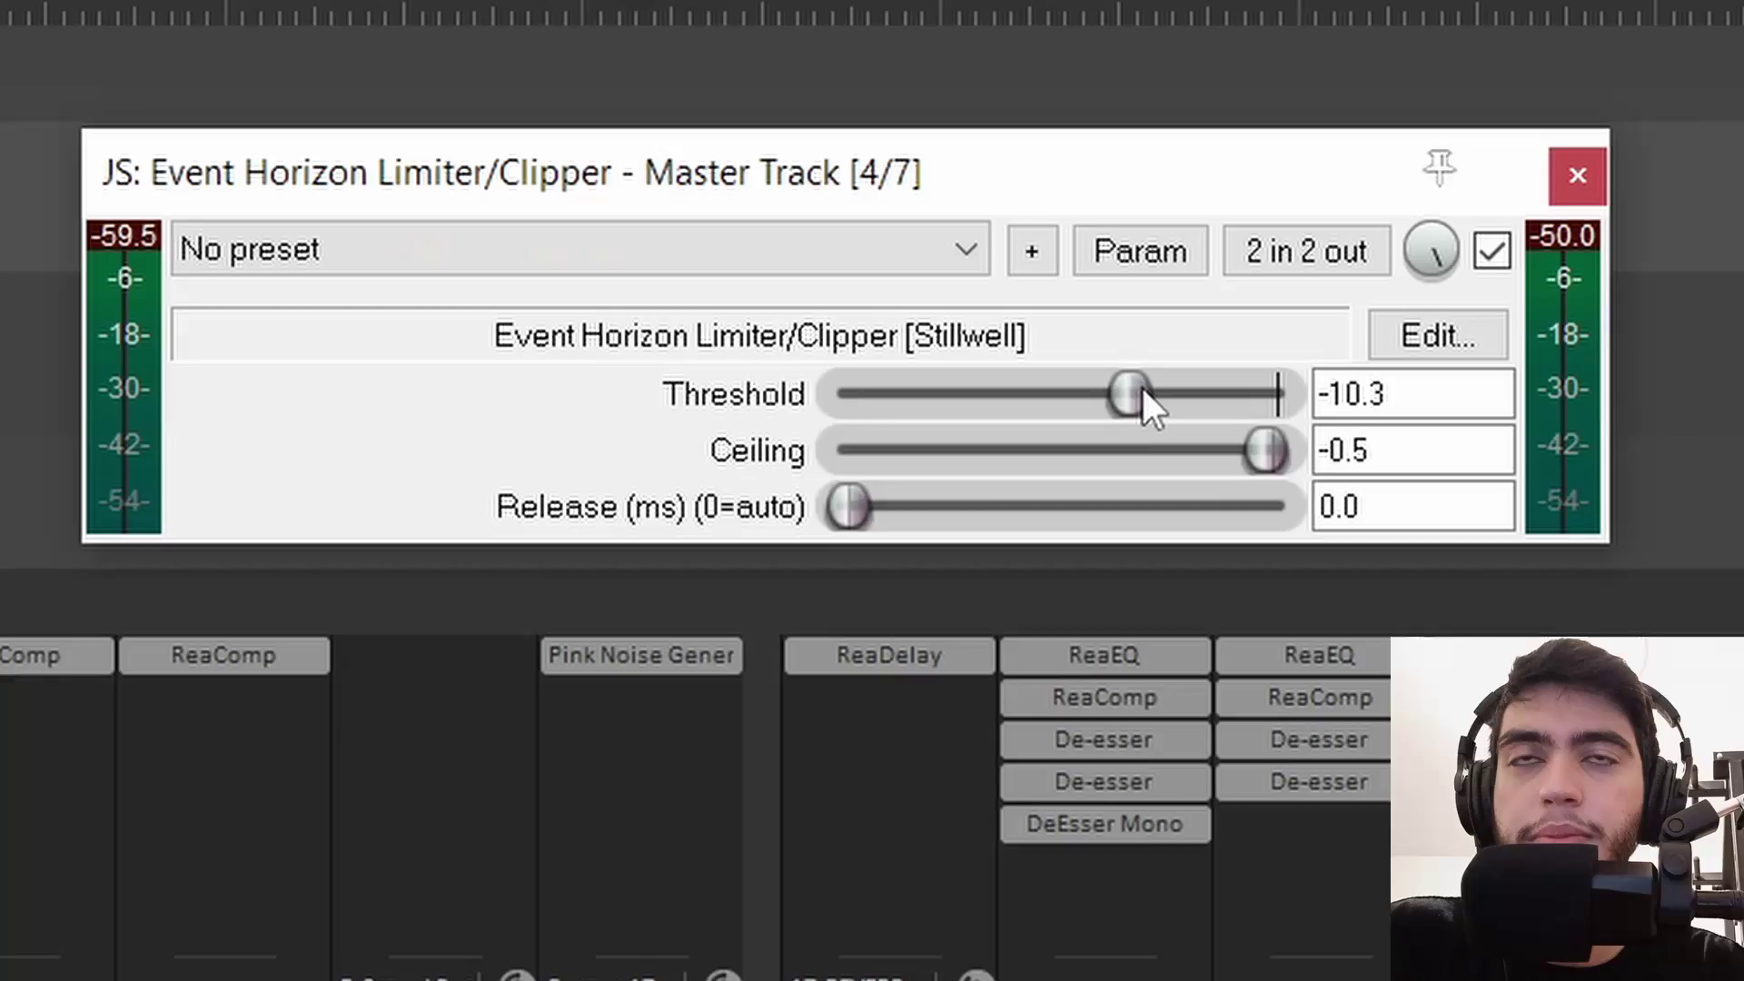
pyautogui.moveTo(1142, 391); pyautogui.dragTo(1090, 411)
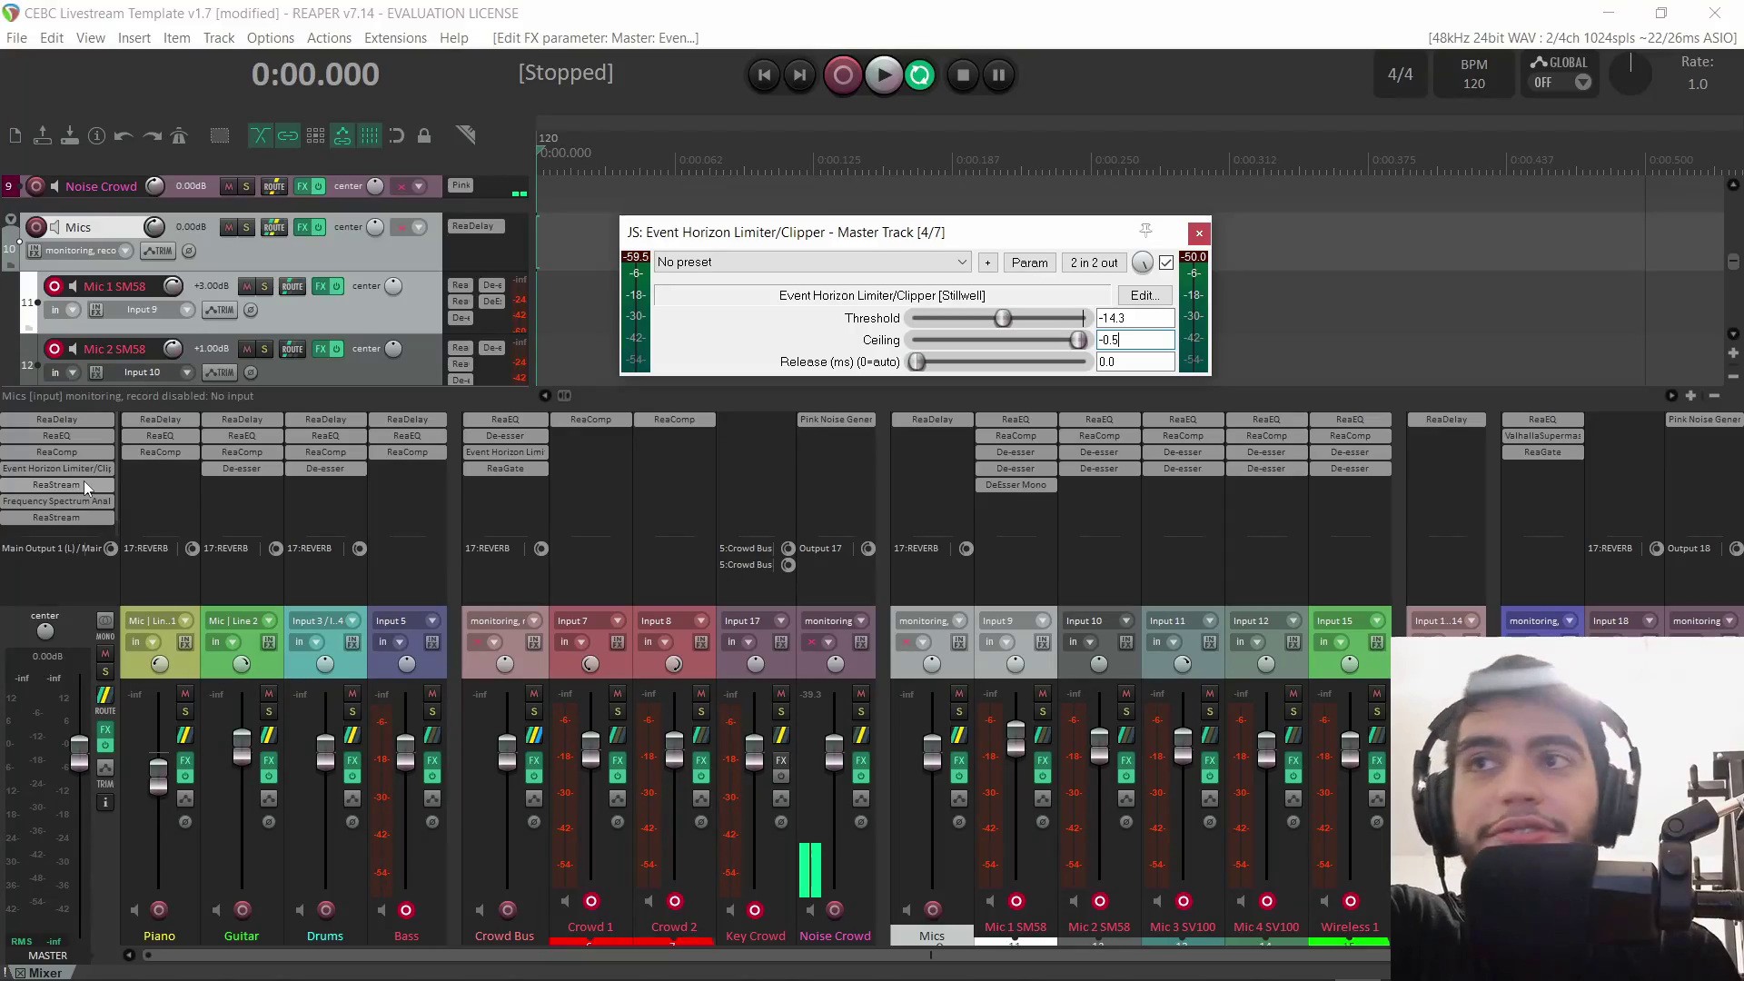
# Move the master track's sending ReaStream to just after the Frequency Spectrum Analyzer, and open the master's ReaDelay.
pyautogui.click(84, 484)
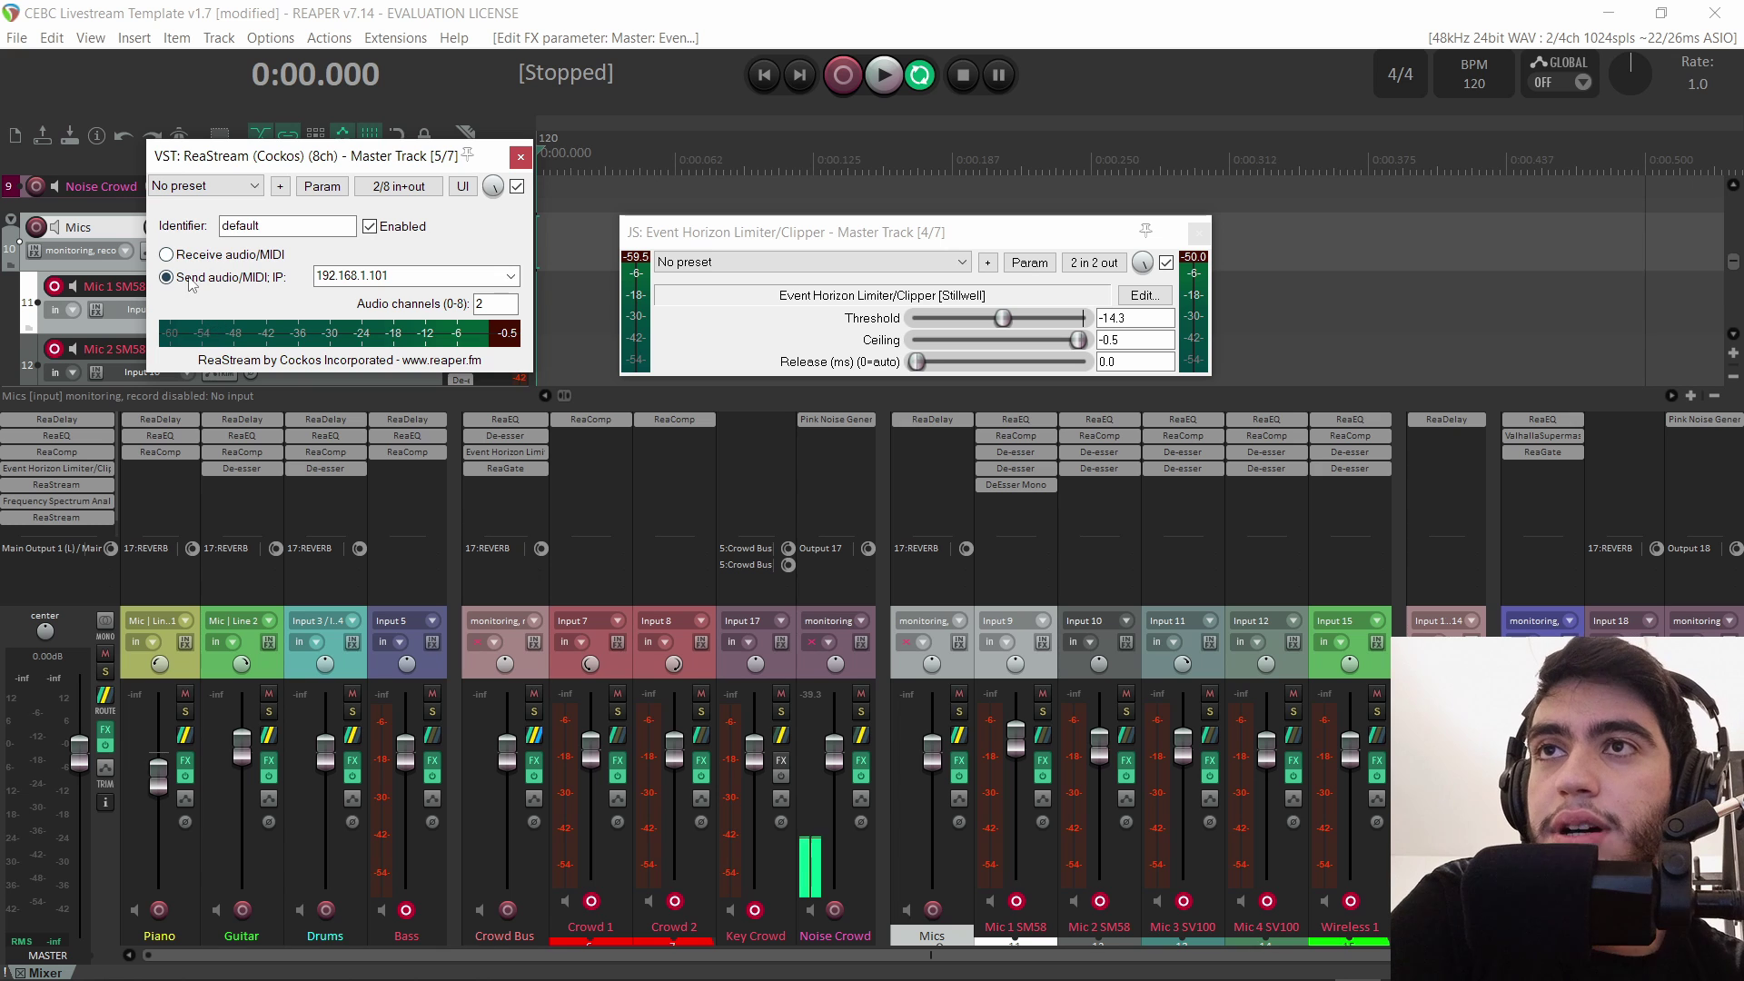
pyautogui.moveTo(40, 486); pyautogui.dragTo(47, 418)
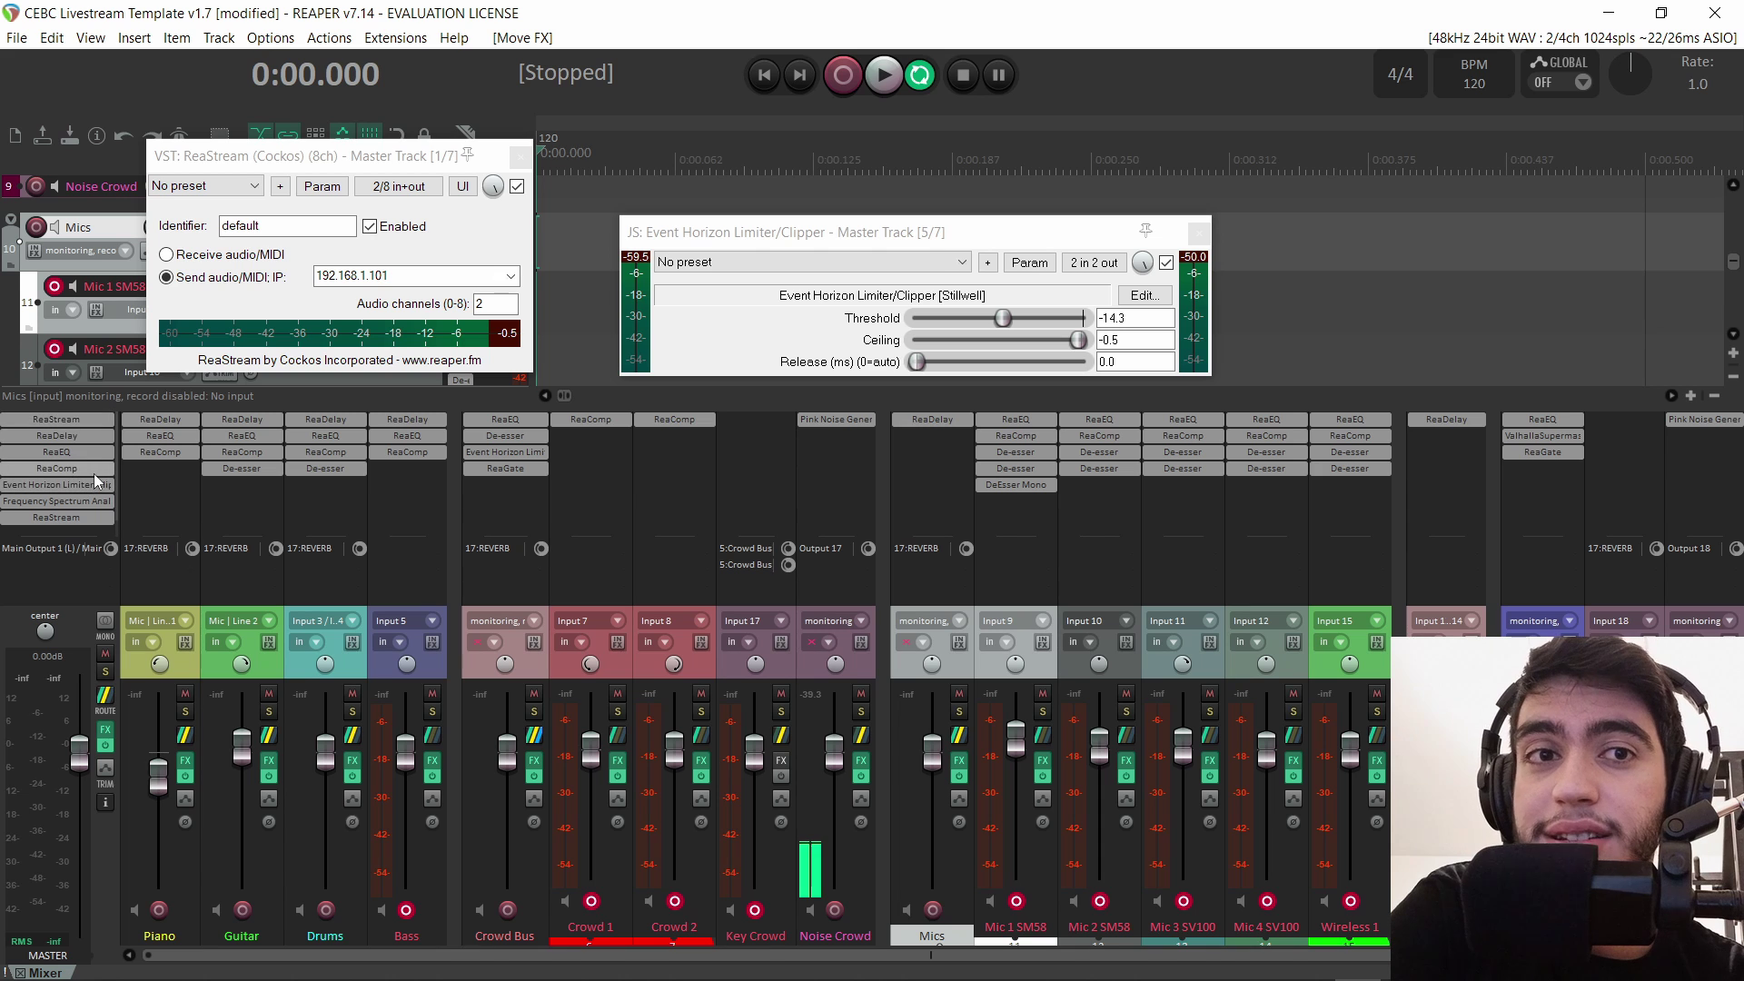
pyautogui.moveTo(65, 420); pyautogui.dragTo(64, 505)
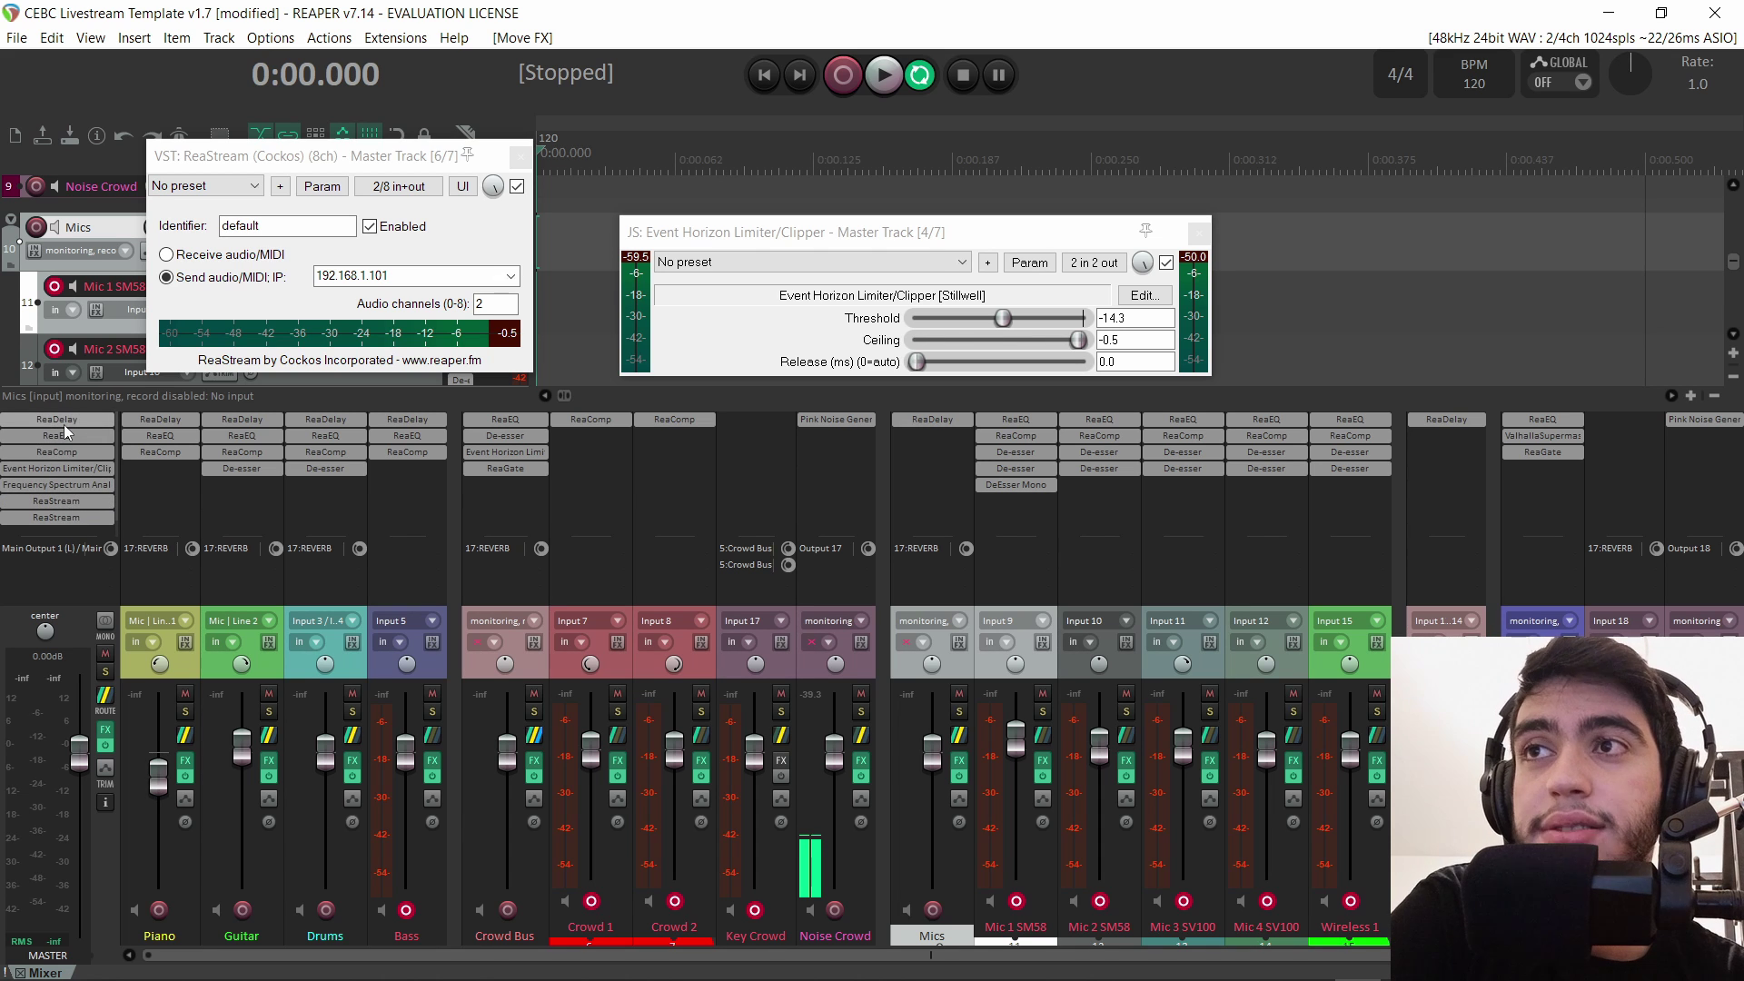
pyautogui.click(62, 422)
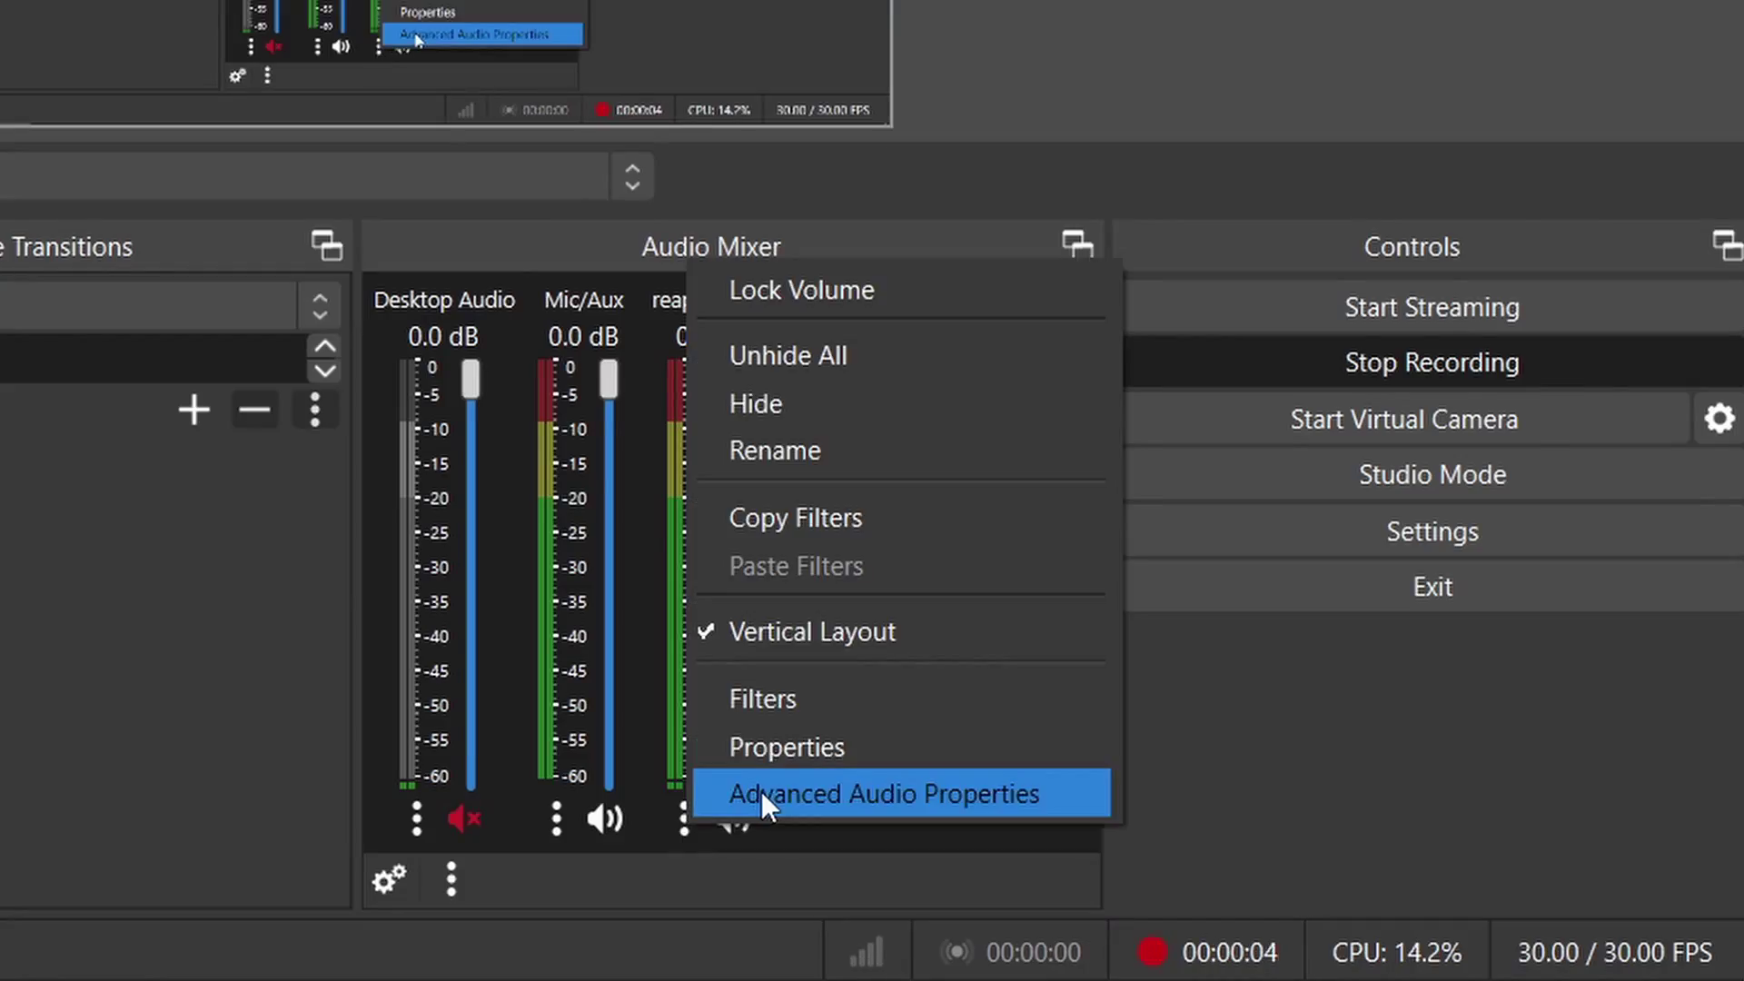
# Switch to OBS and enter 180 in the Advanced Audio Properties for the reaper audio source.
pyautogui.click(761, 792)
pyautogui.write('180')
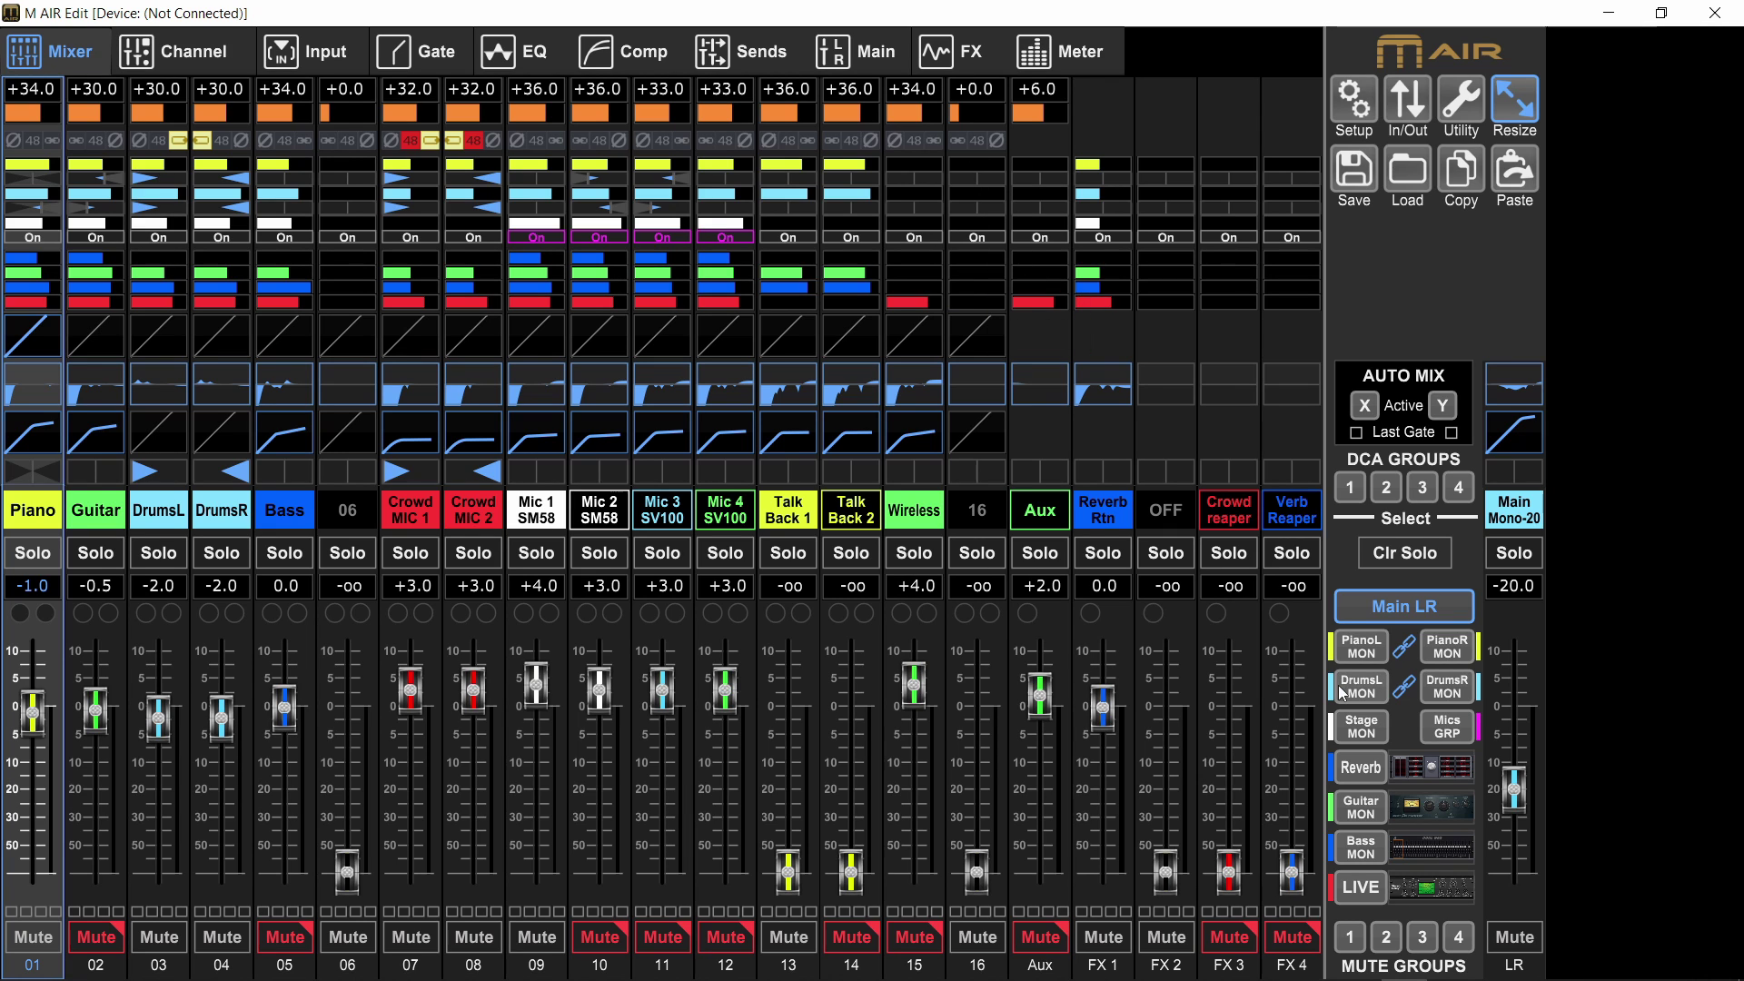
# Switch to M AIR Edit to view the channel sends of the LIVE bus, and switch to Mixing Station.
pyautogui.click(1365, 892)
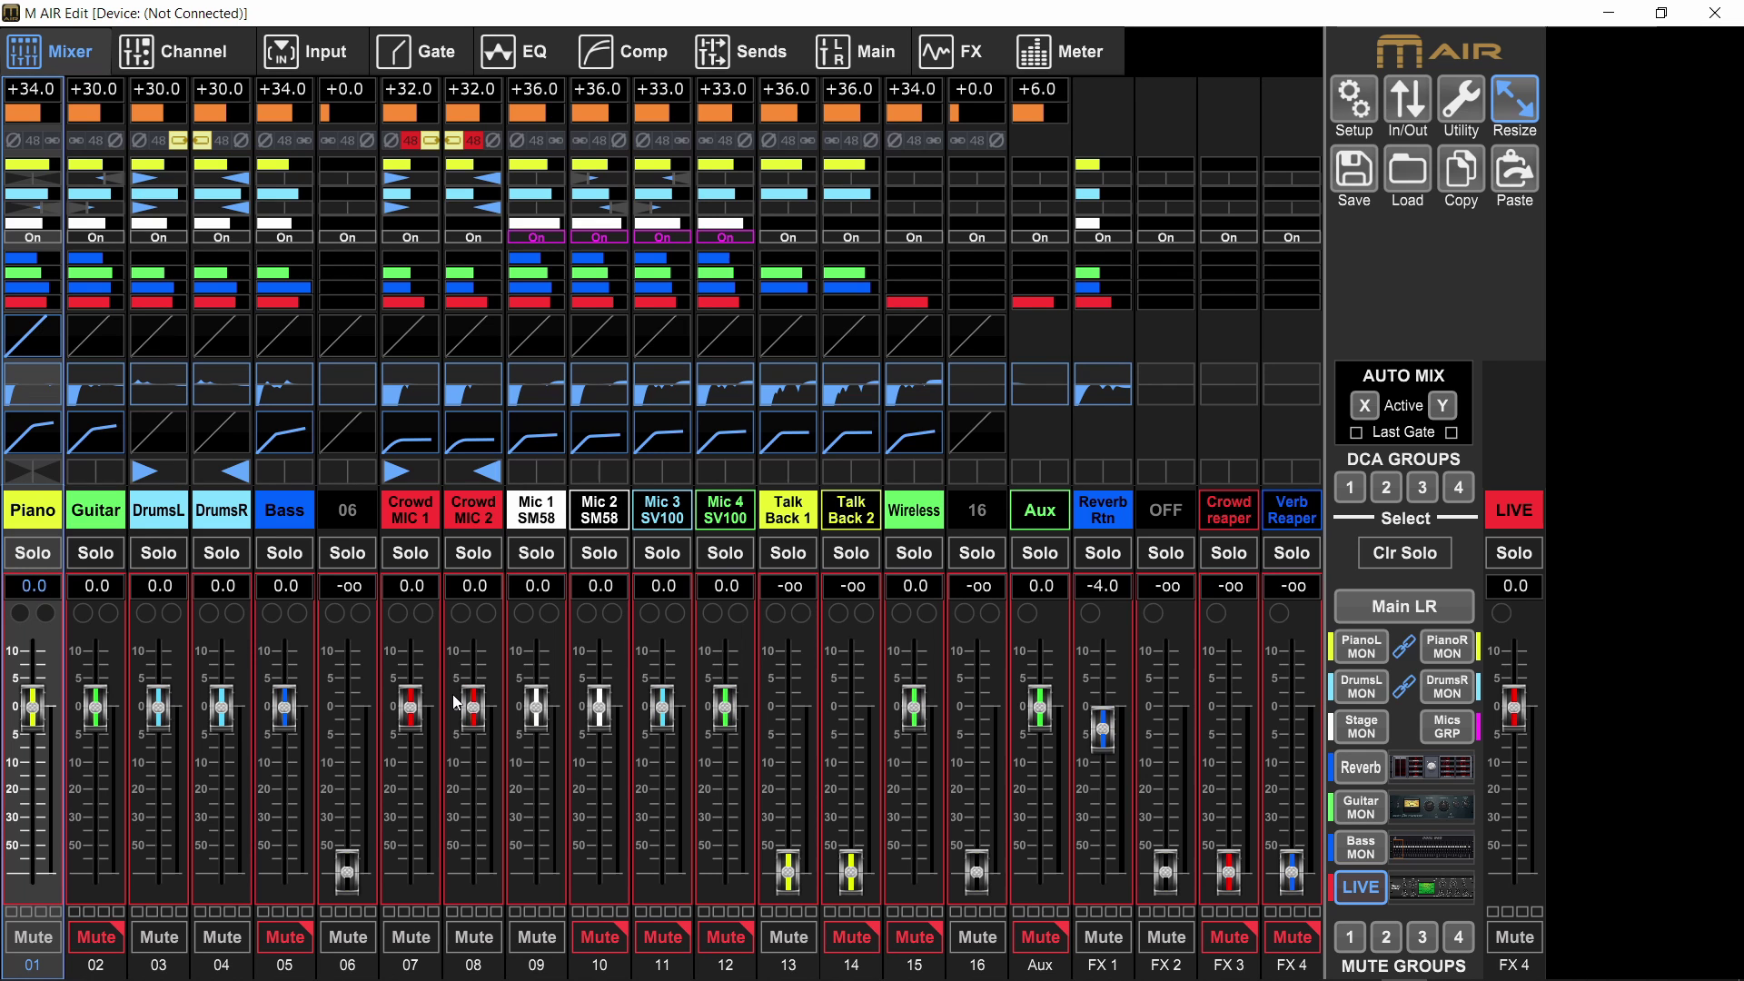
pyautogui.hotkey('alt', 'Tab')
pyautogui.click(1132, 886)
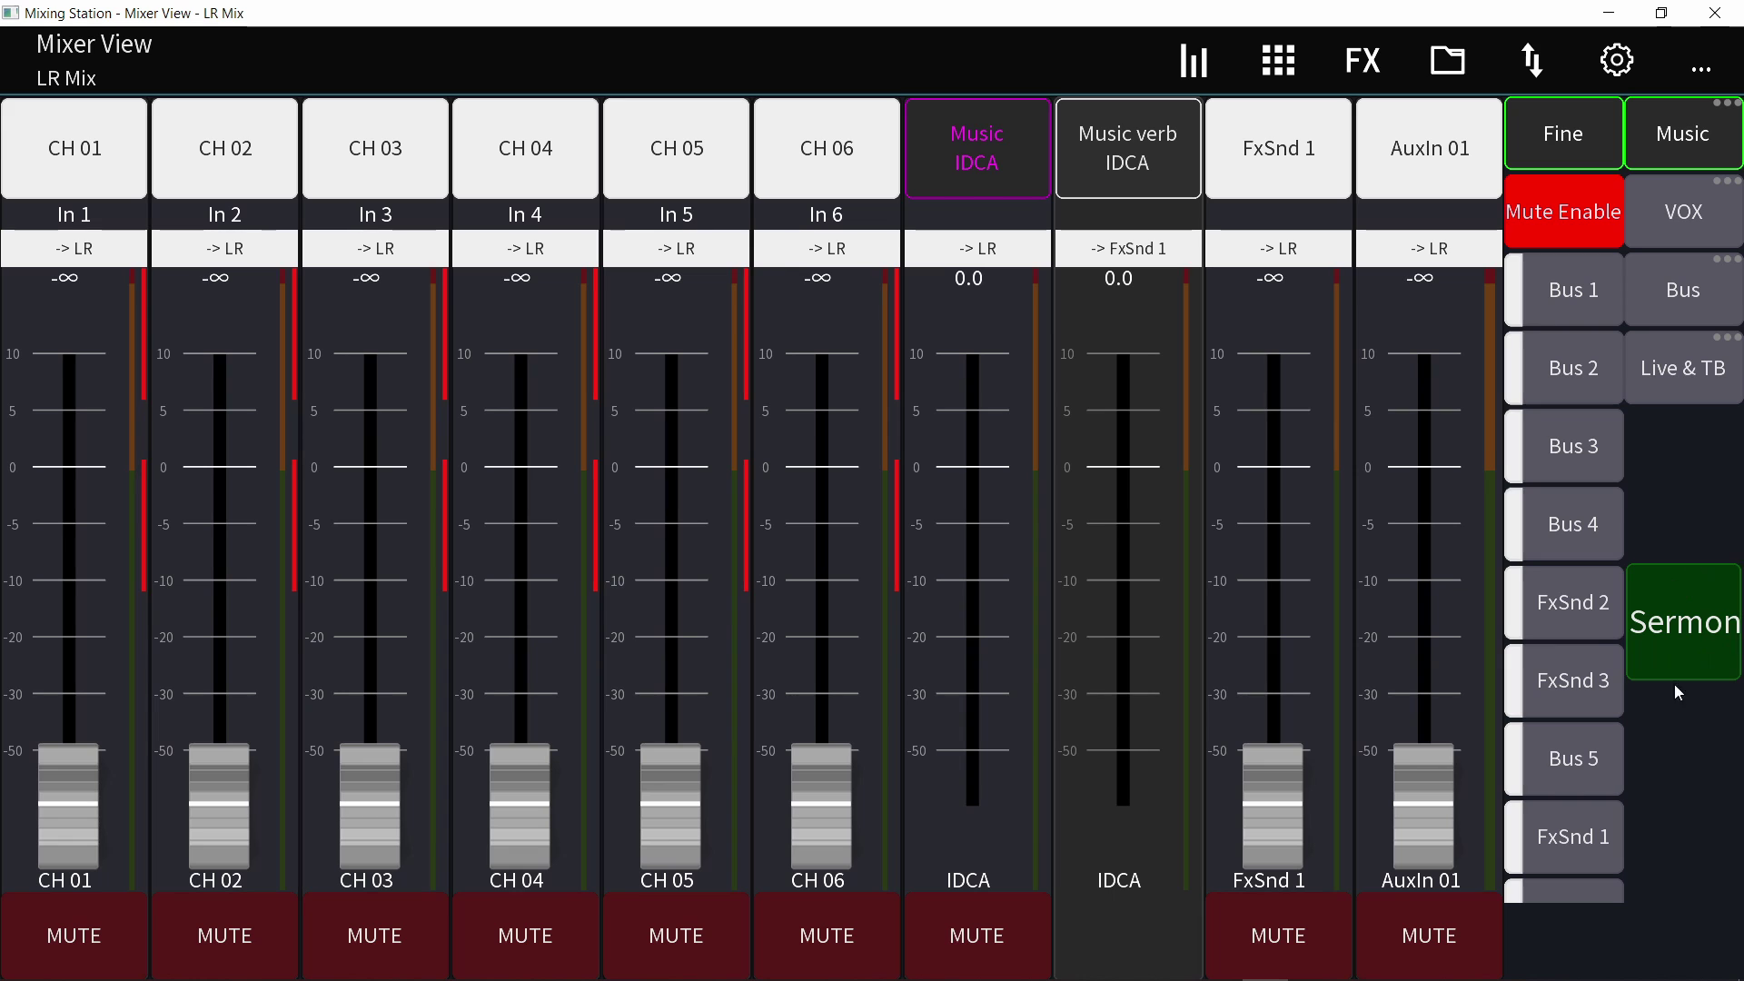
# Show the Live & TB layer, activate Sermon, and check the FX 3 and FX 4 channels in M AIR Edit.
pyautogui.click(1679, 347)
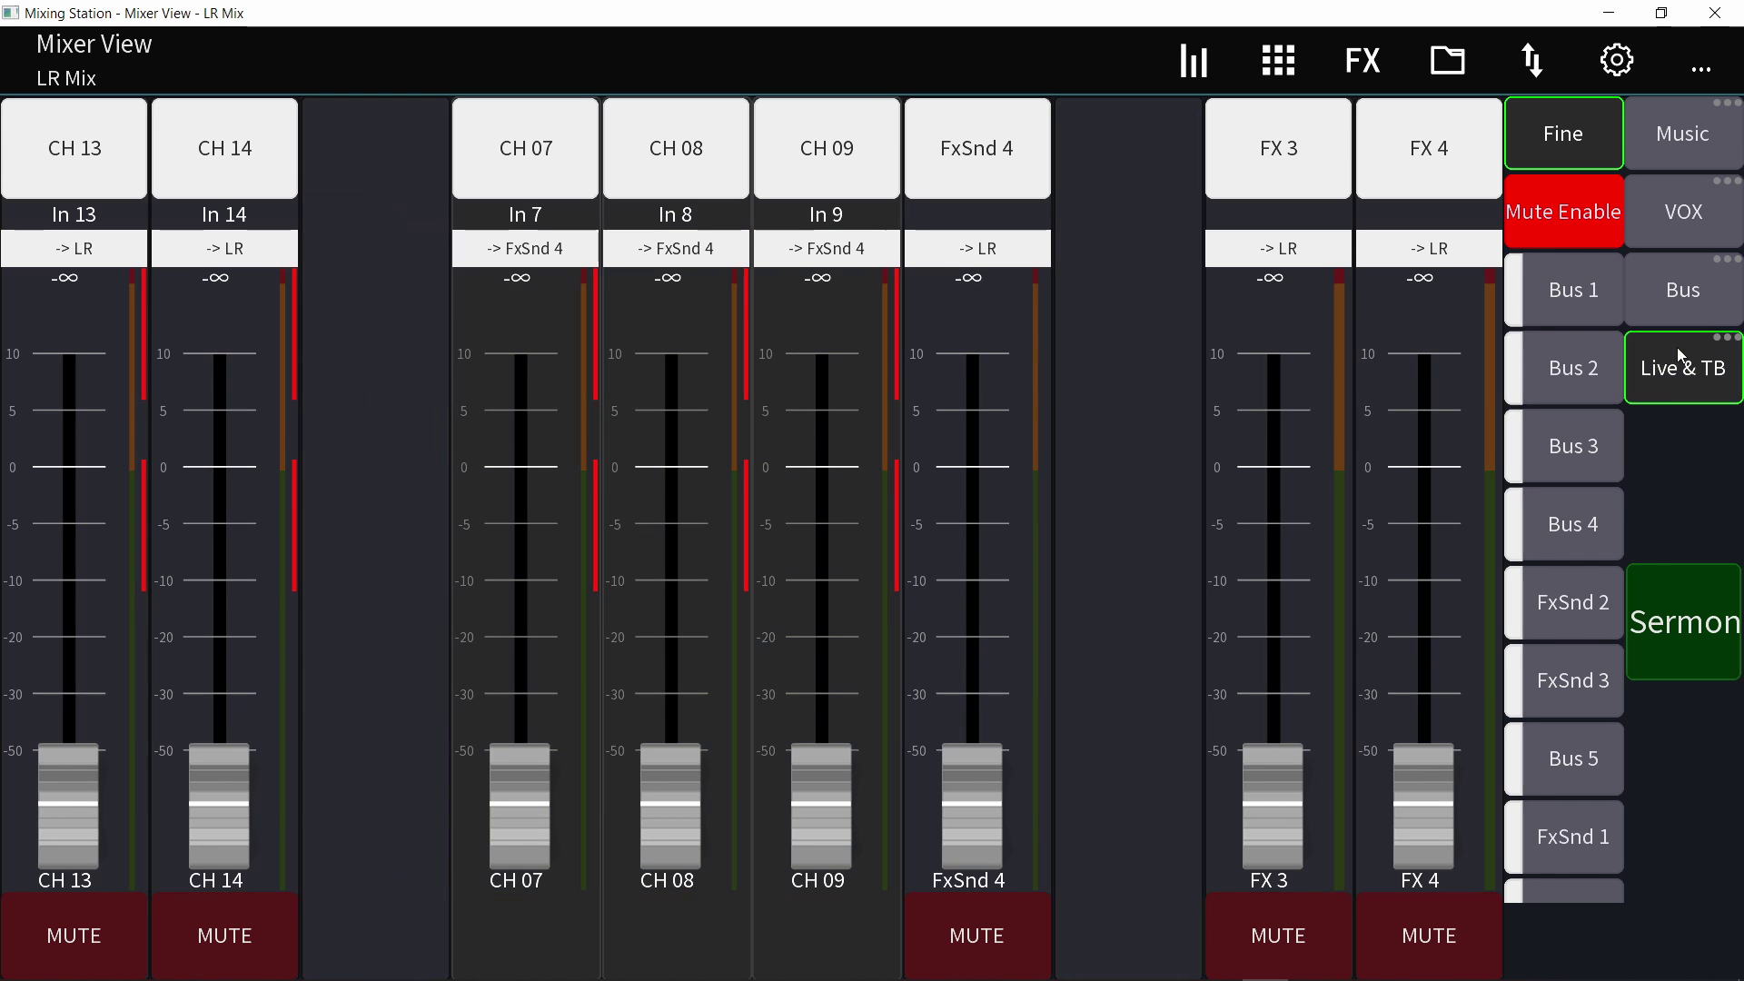
pyautogui.click(1670, 630)
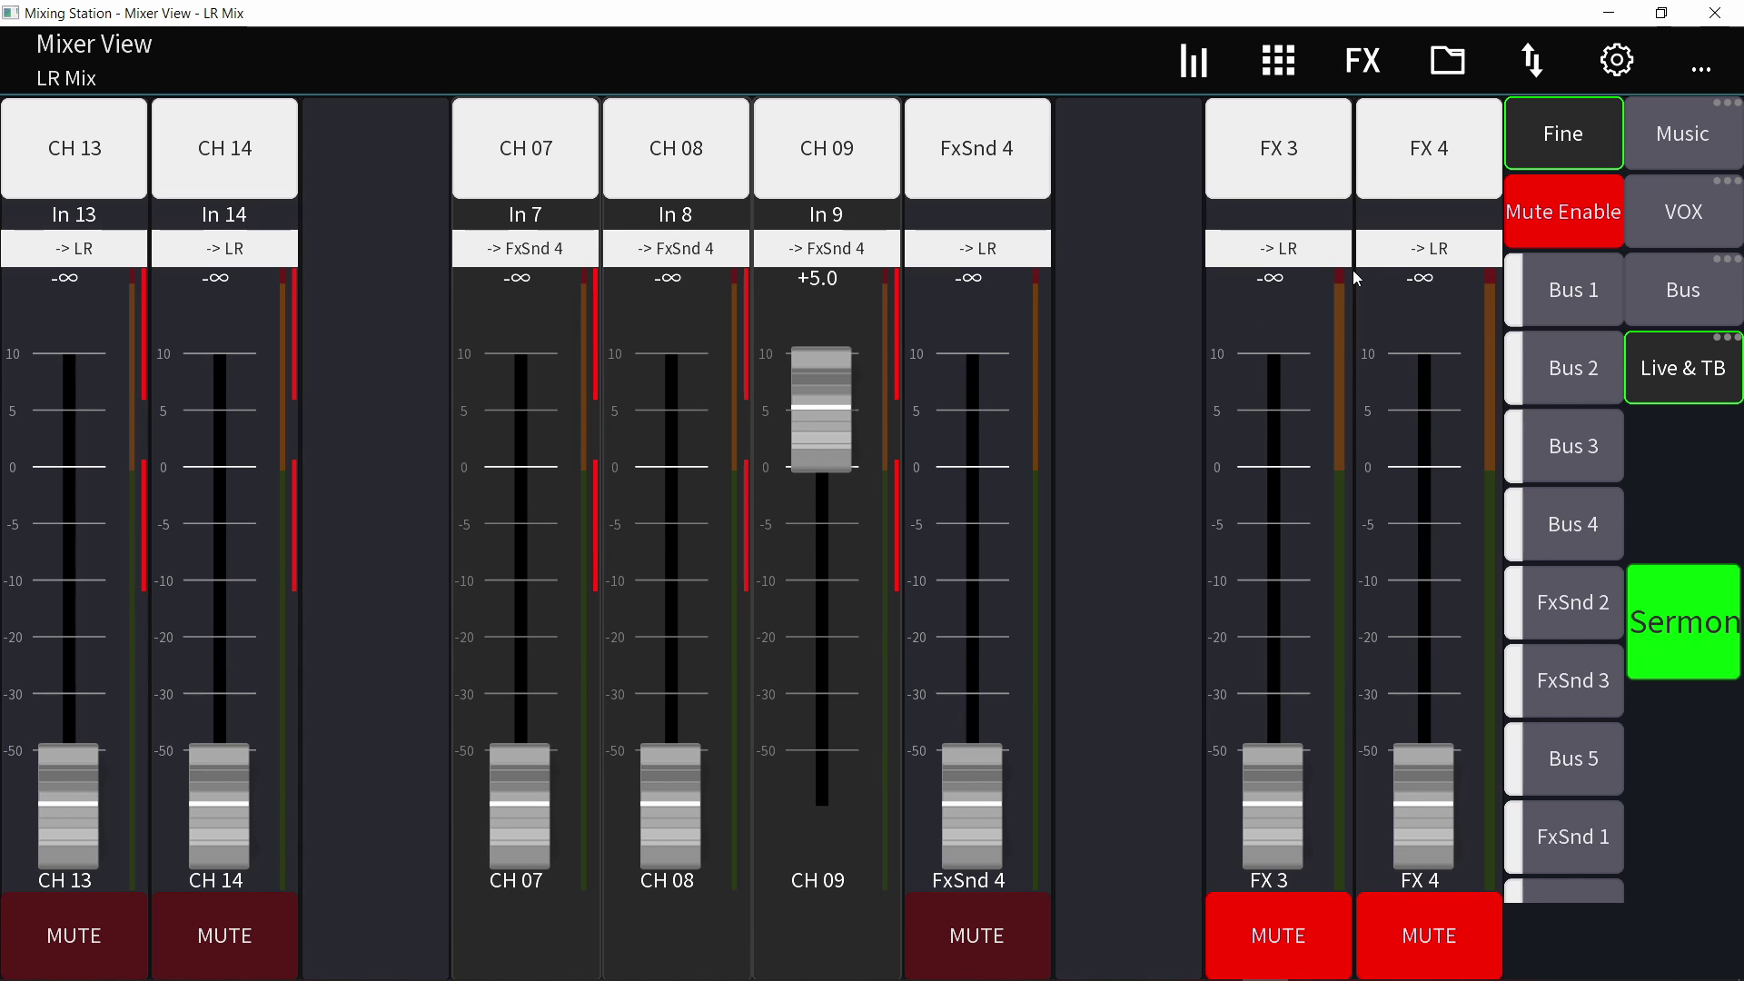
pyautogui.hotkey('alt', 'Tab')
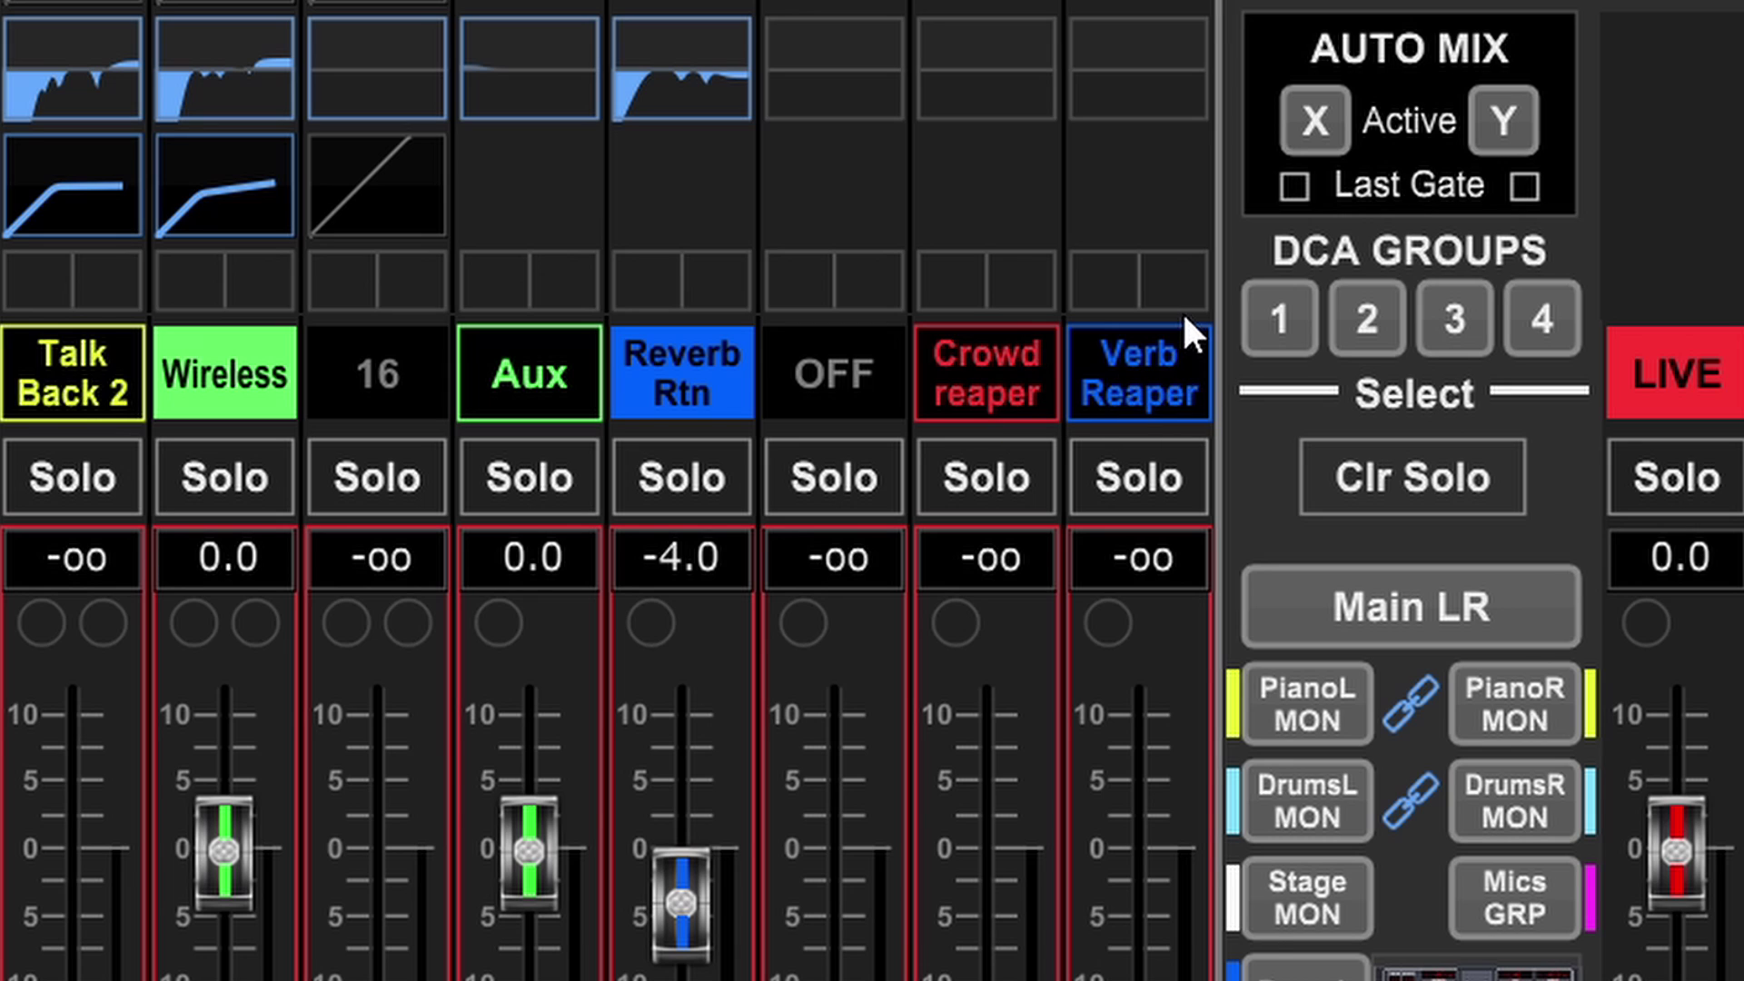
pyautogui.hotkey('alt', 'Tab')
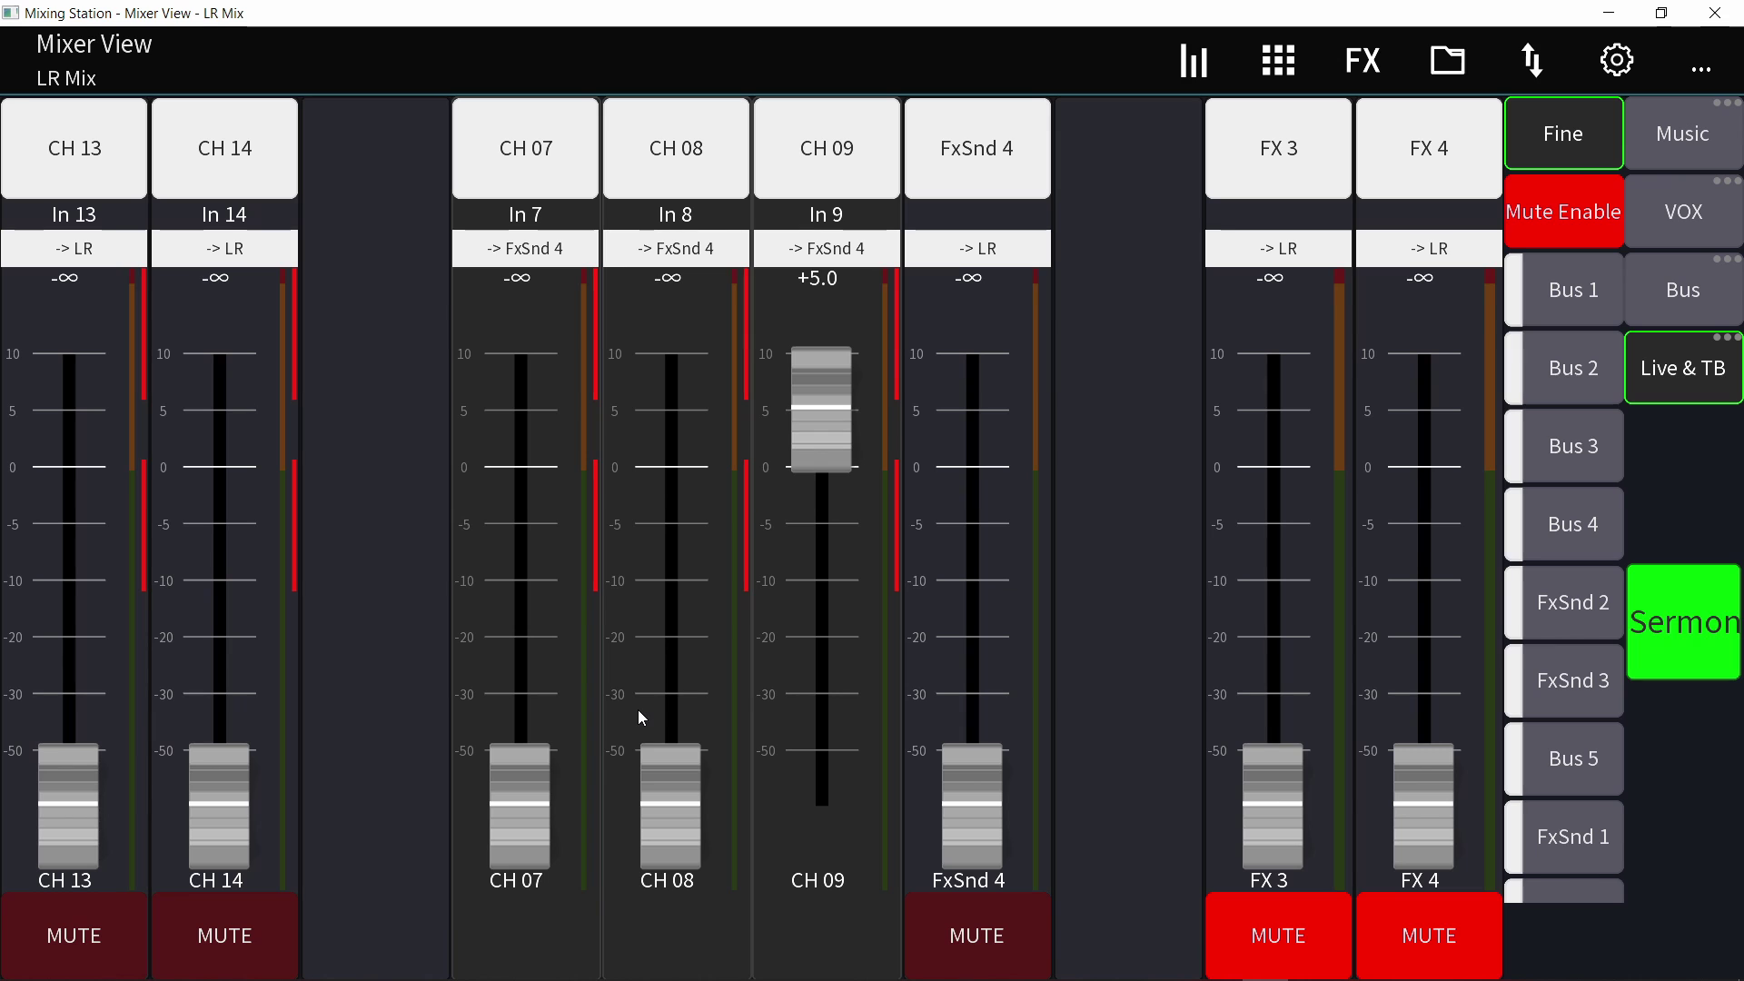
# Turn Sermon off and toggle it repeatedly, leaving it off with CH 07, CH 08 and CH 09 sends at 0.0.
pyautogui.click(1674, 621)
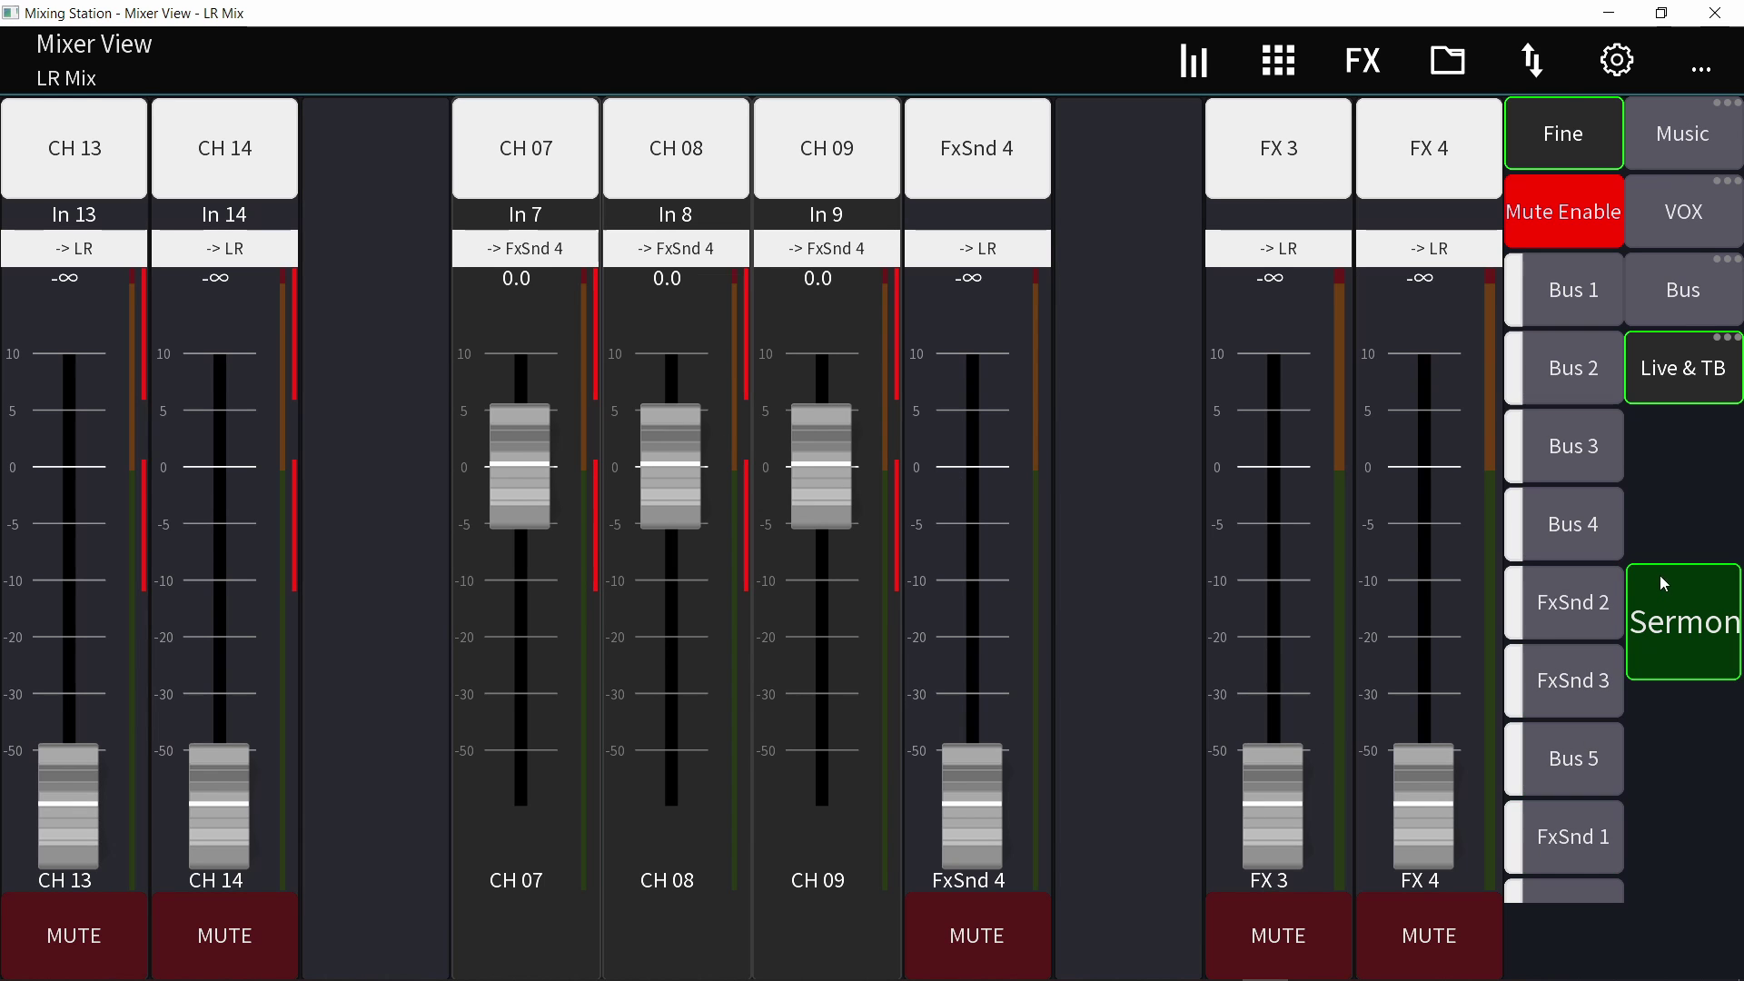
pyautogui.click(1683, 574)
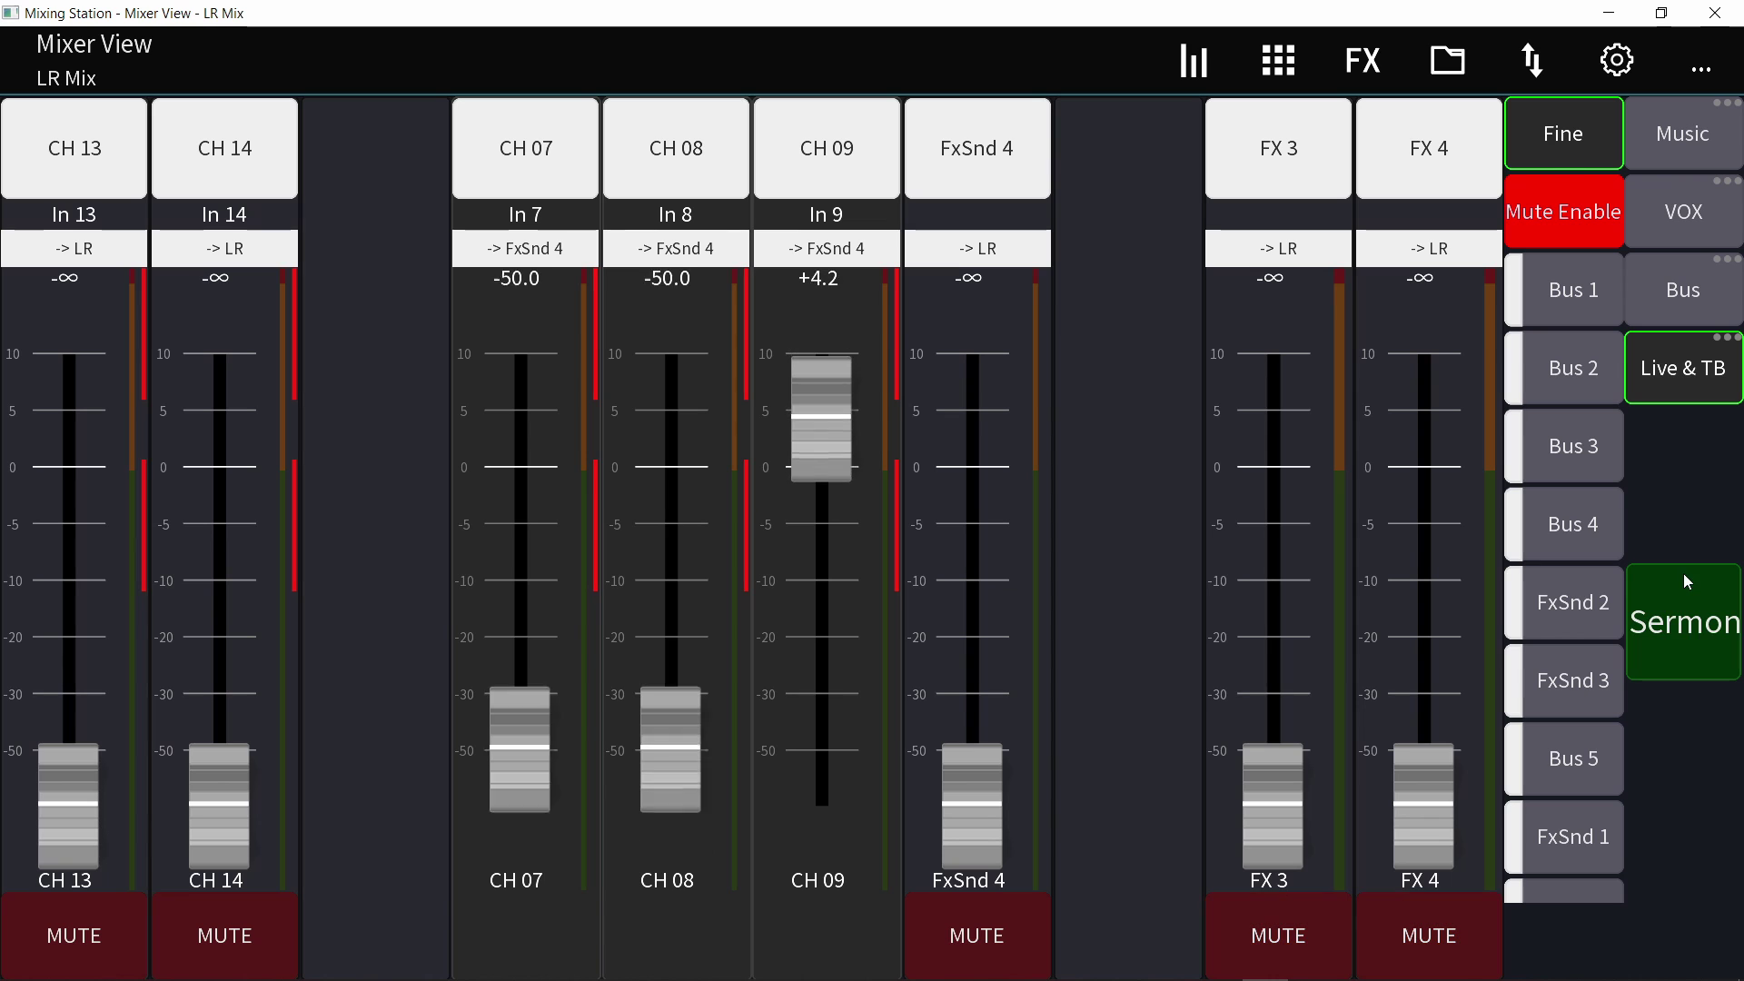
pyautogui.click(1680, 634)
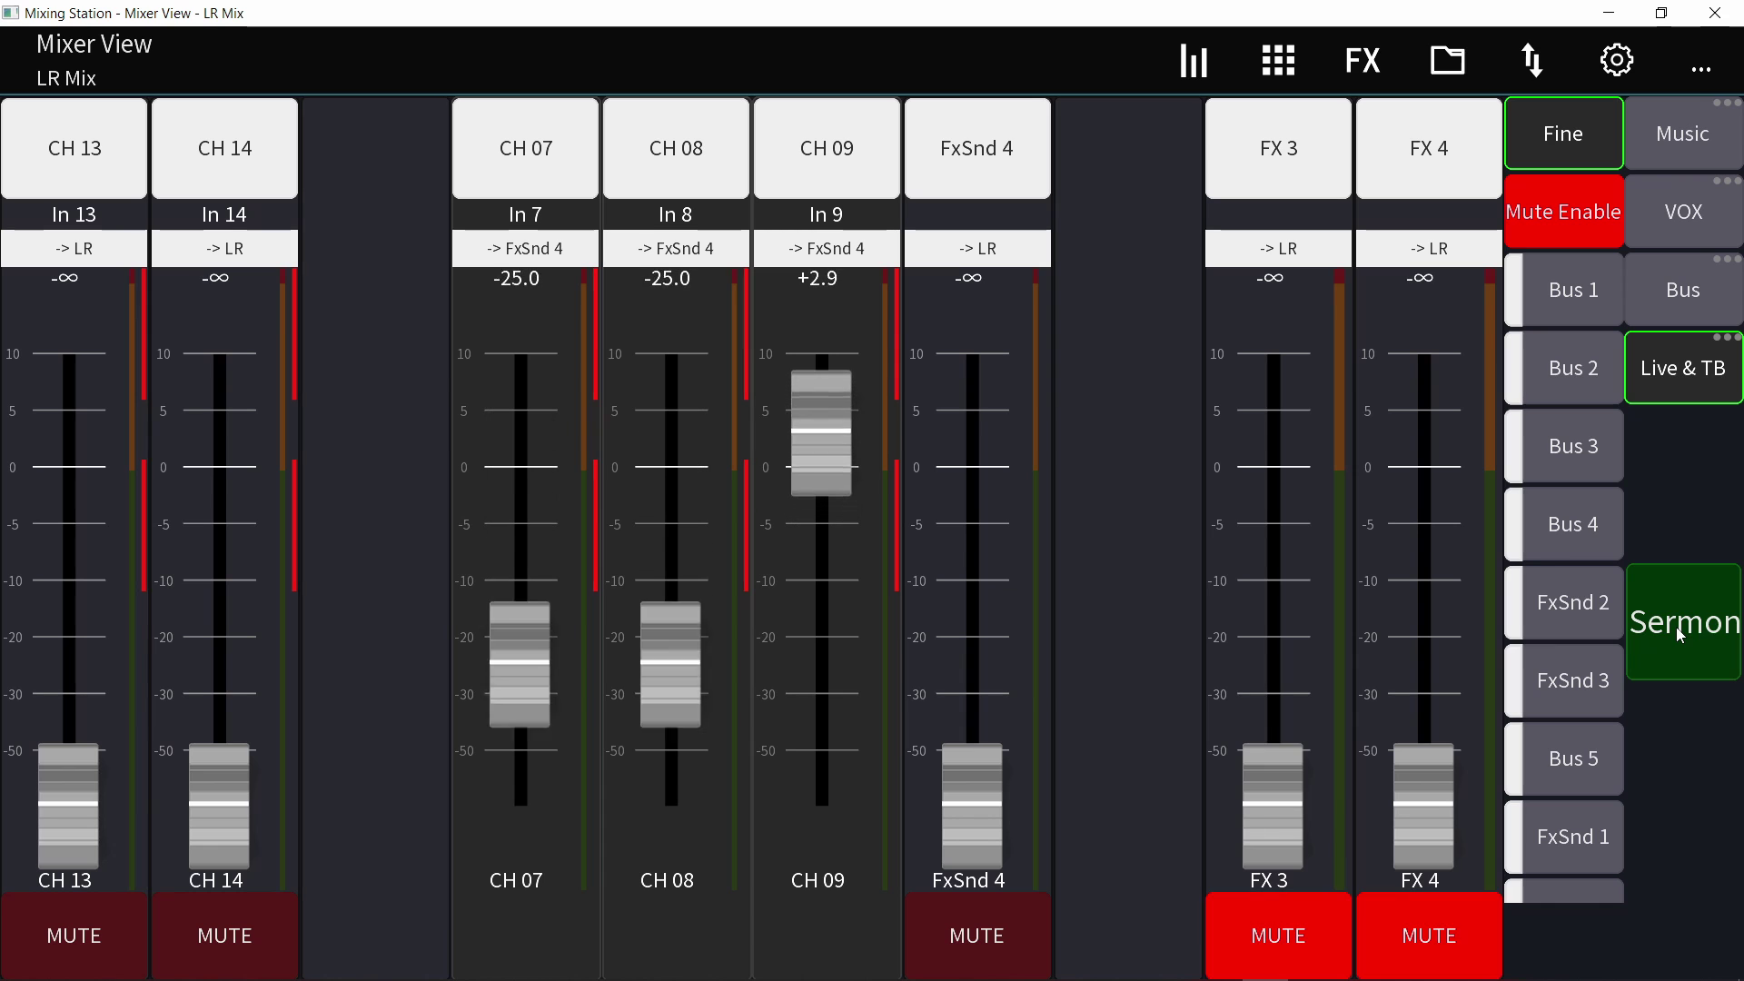
pyautogui.click(1679, 634)
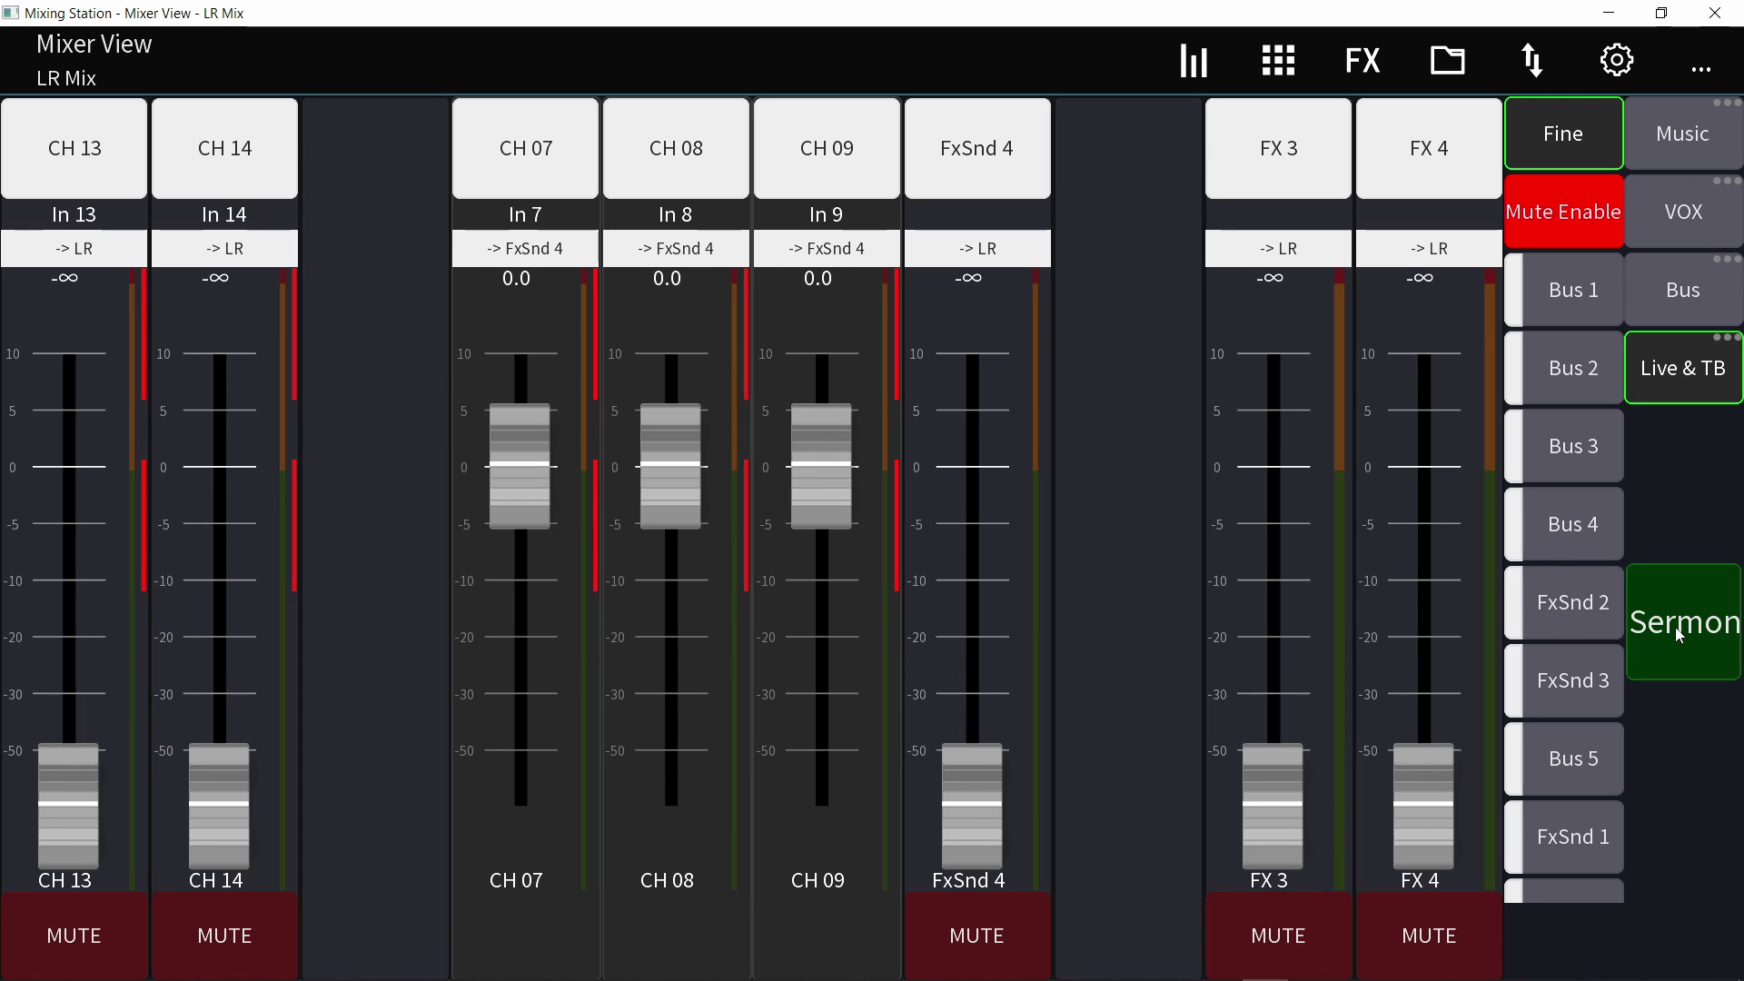